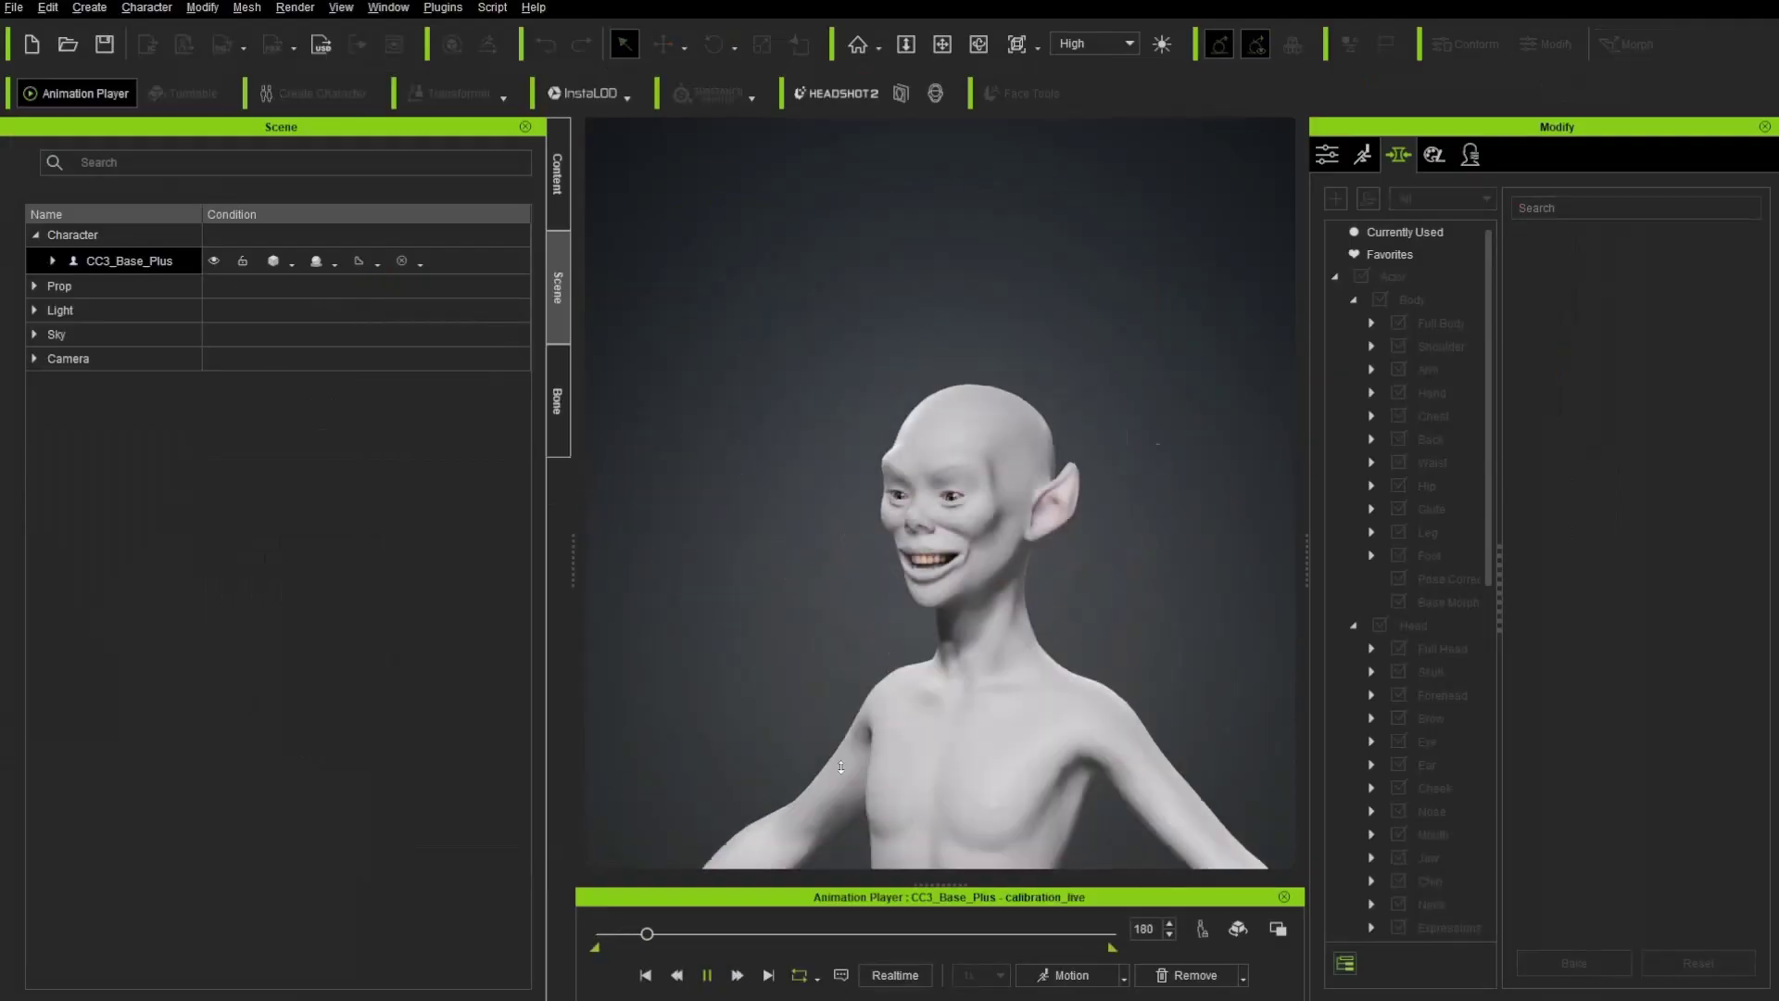
Step: Preview a motion on the CC3_Base_Plus character and stop the playback
click(1072, 975)
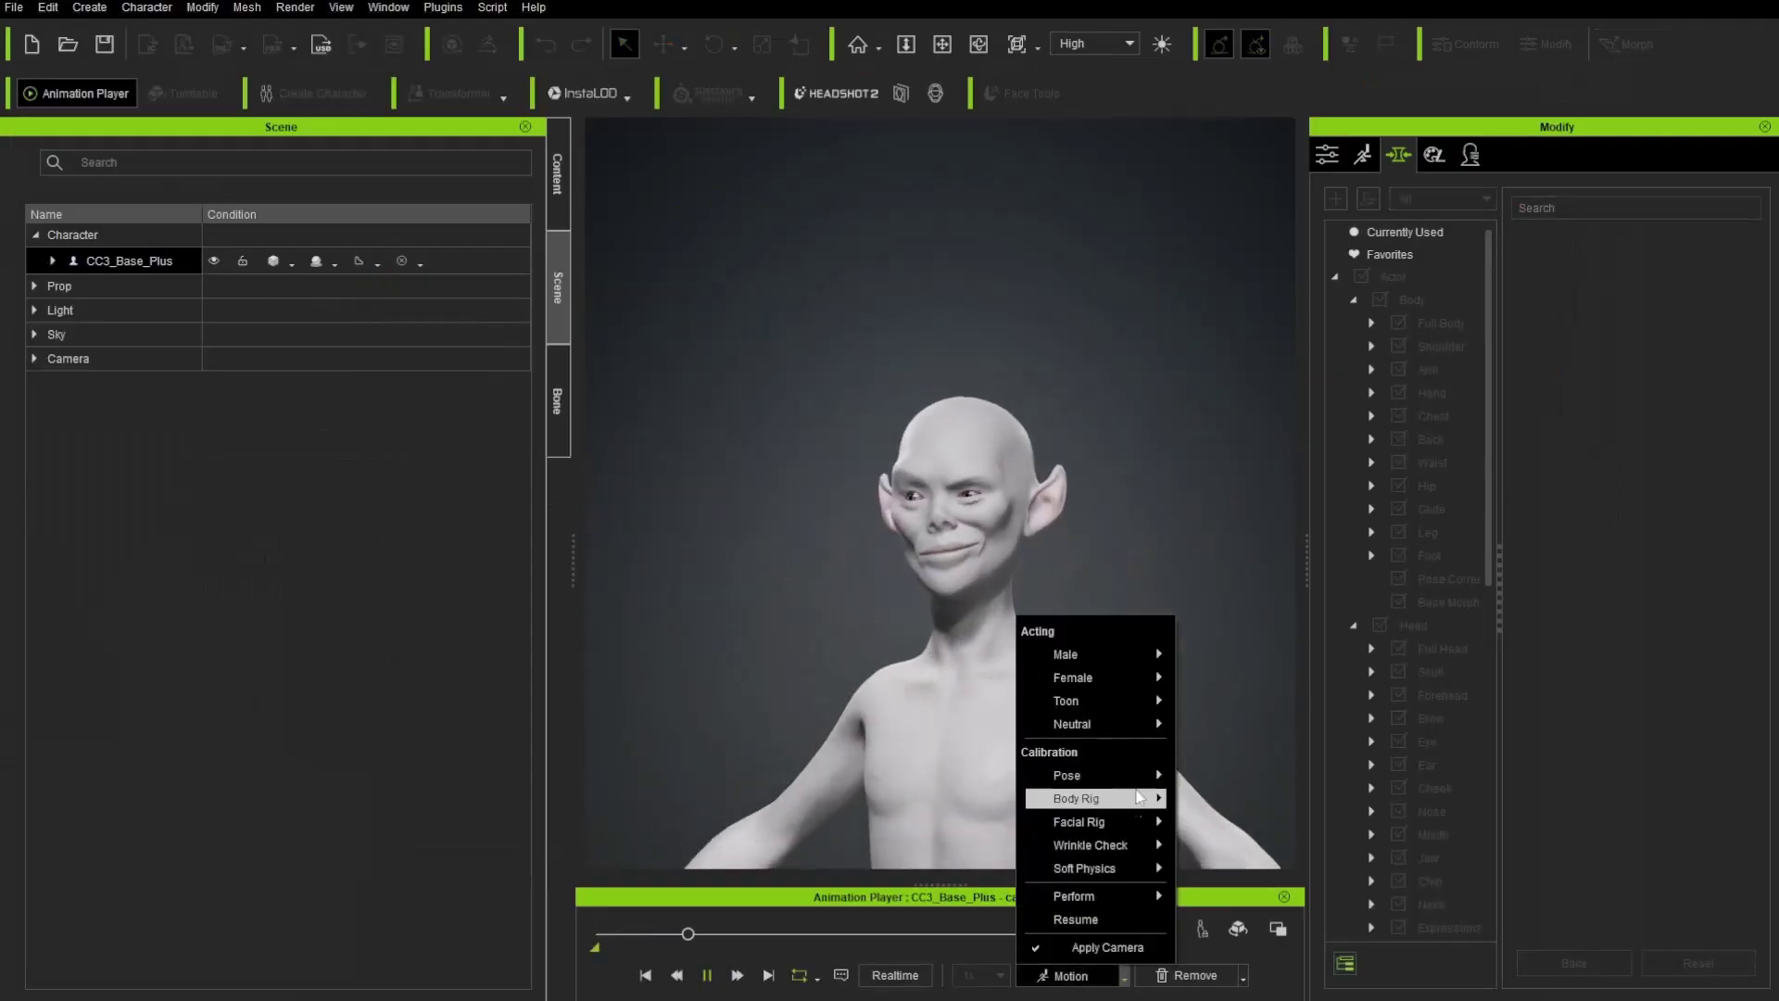
click(1162, 712)
click(707, 974)
alt+drag(797, 741, 648, 741)
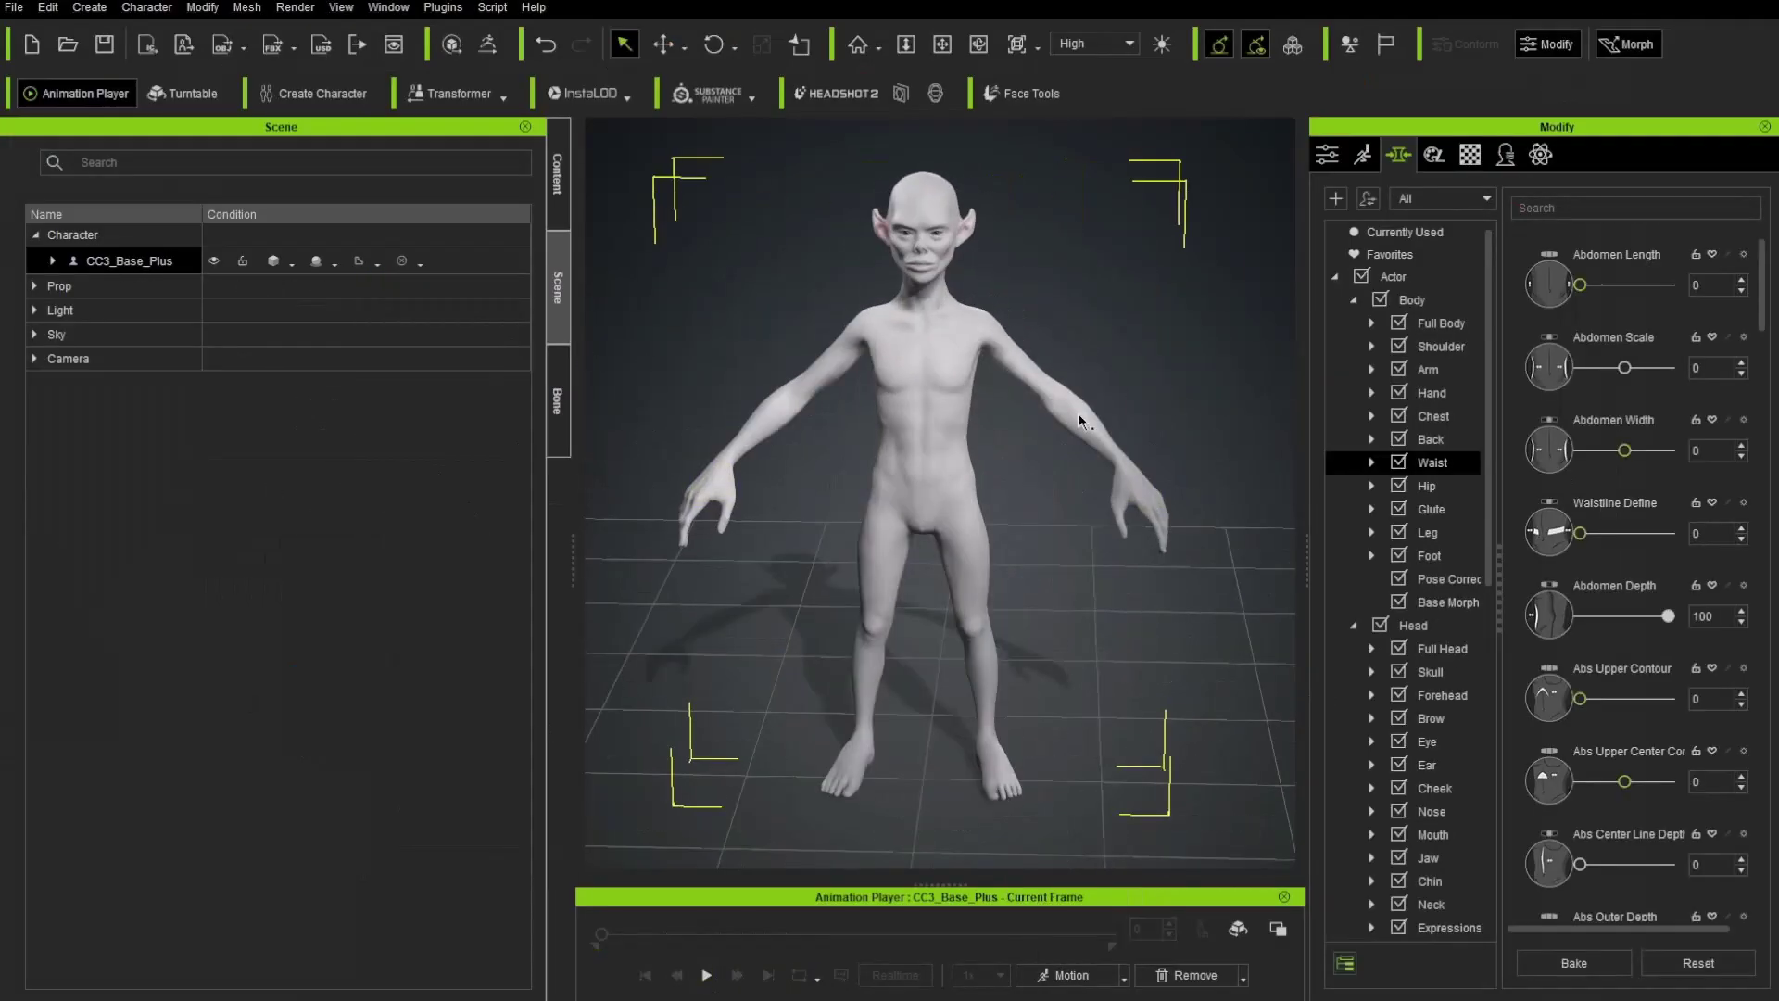
Step: Examine the character's arms and body in Character Creator and ZBrush, and play its animation
click(1428, 369)
alt+drag(992, 248, 941, 245)
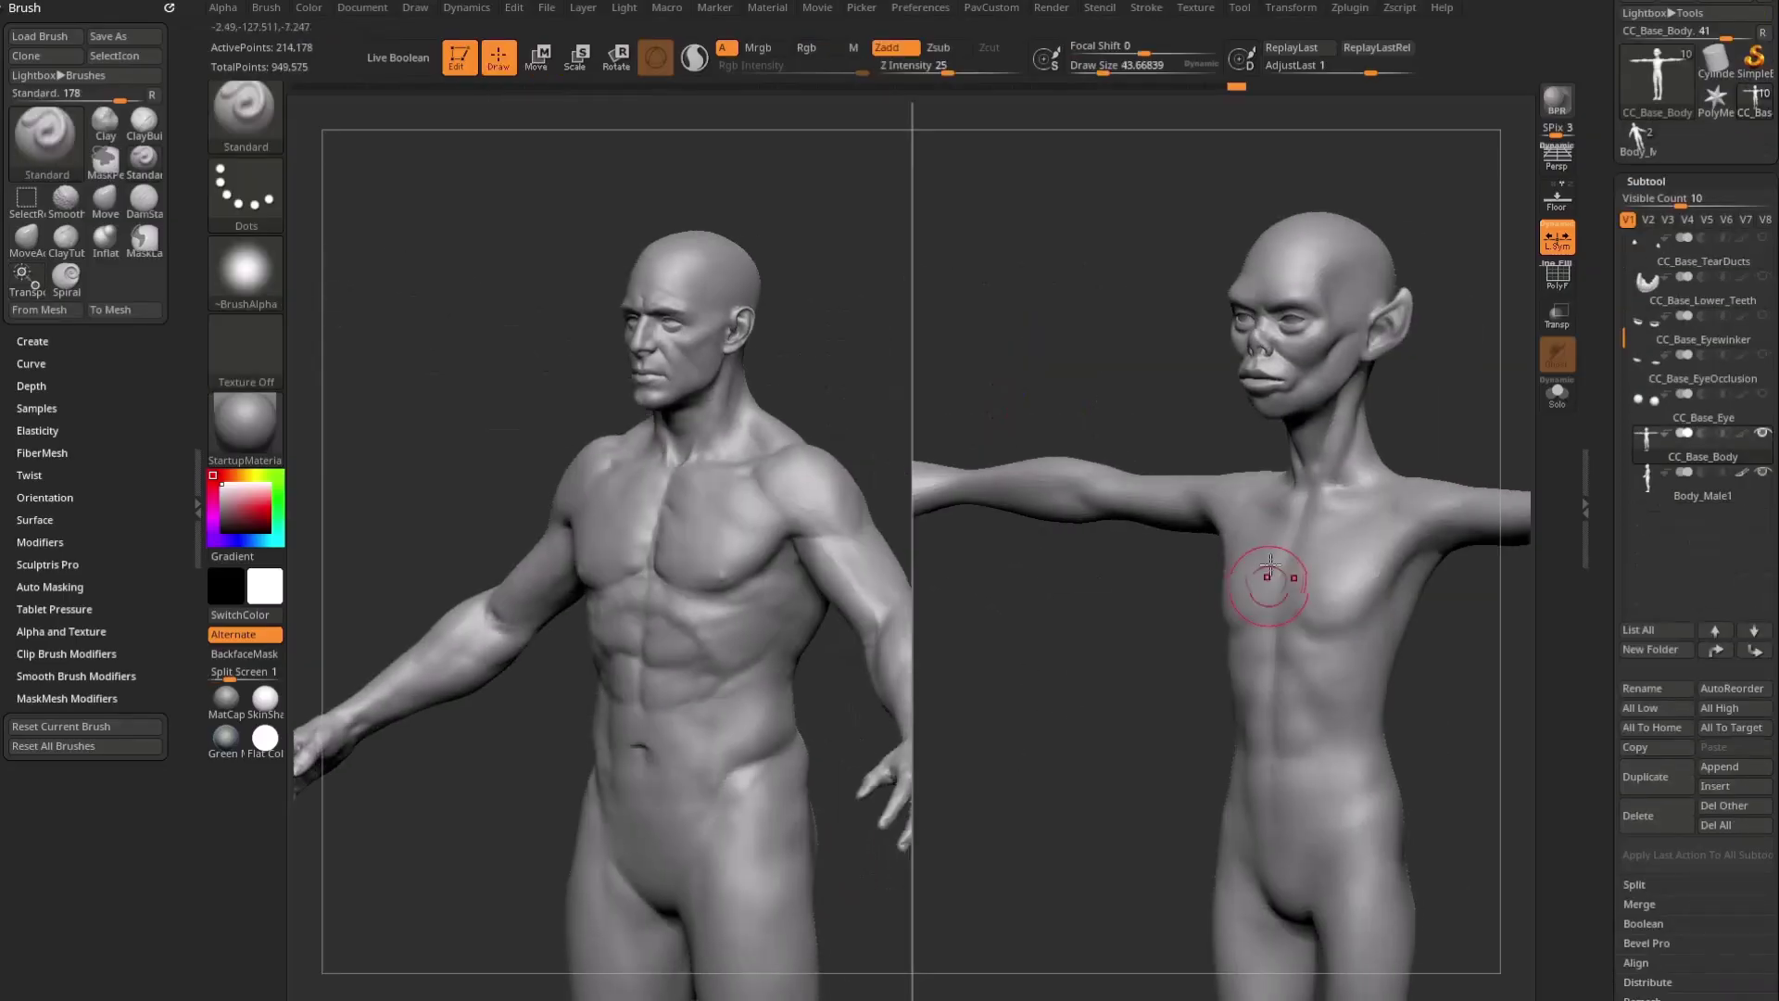
drag(1270, 576, 692, 619)
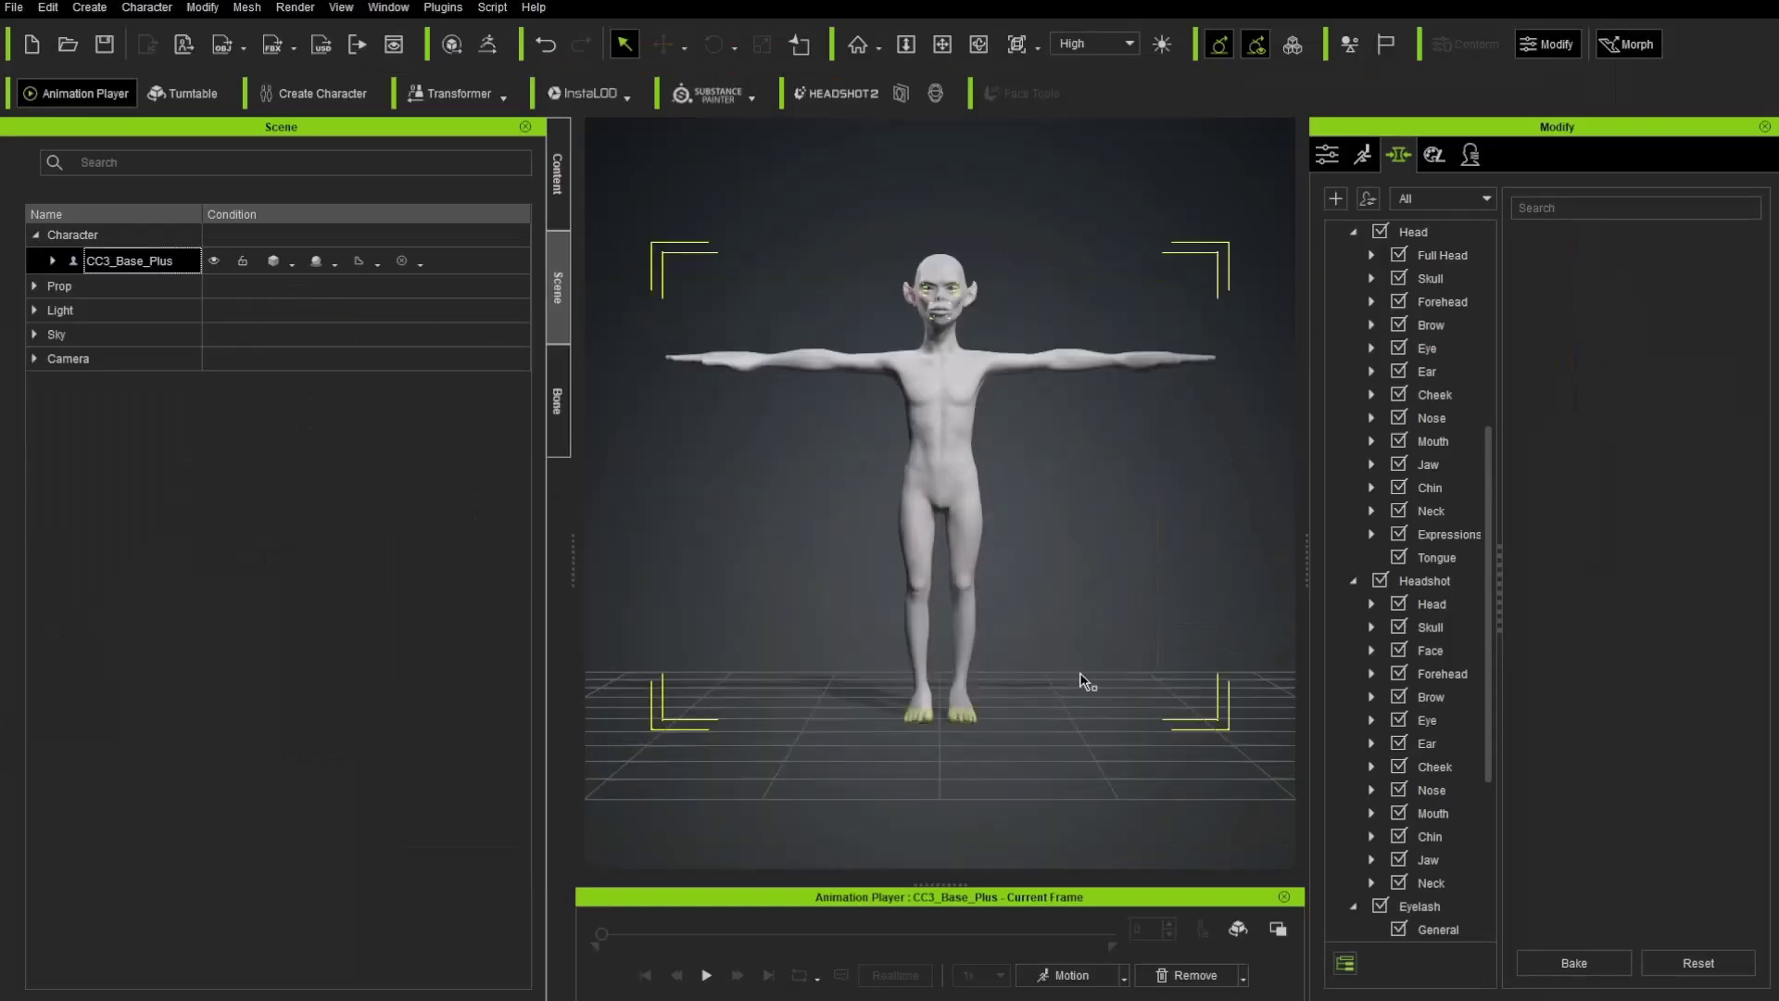
click(707, 974)
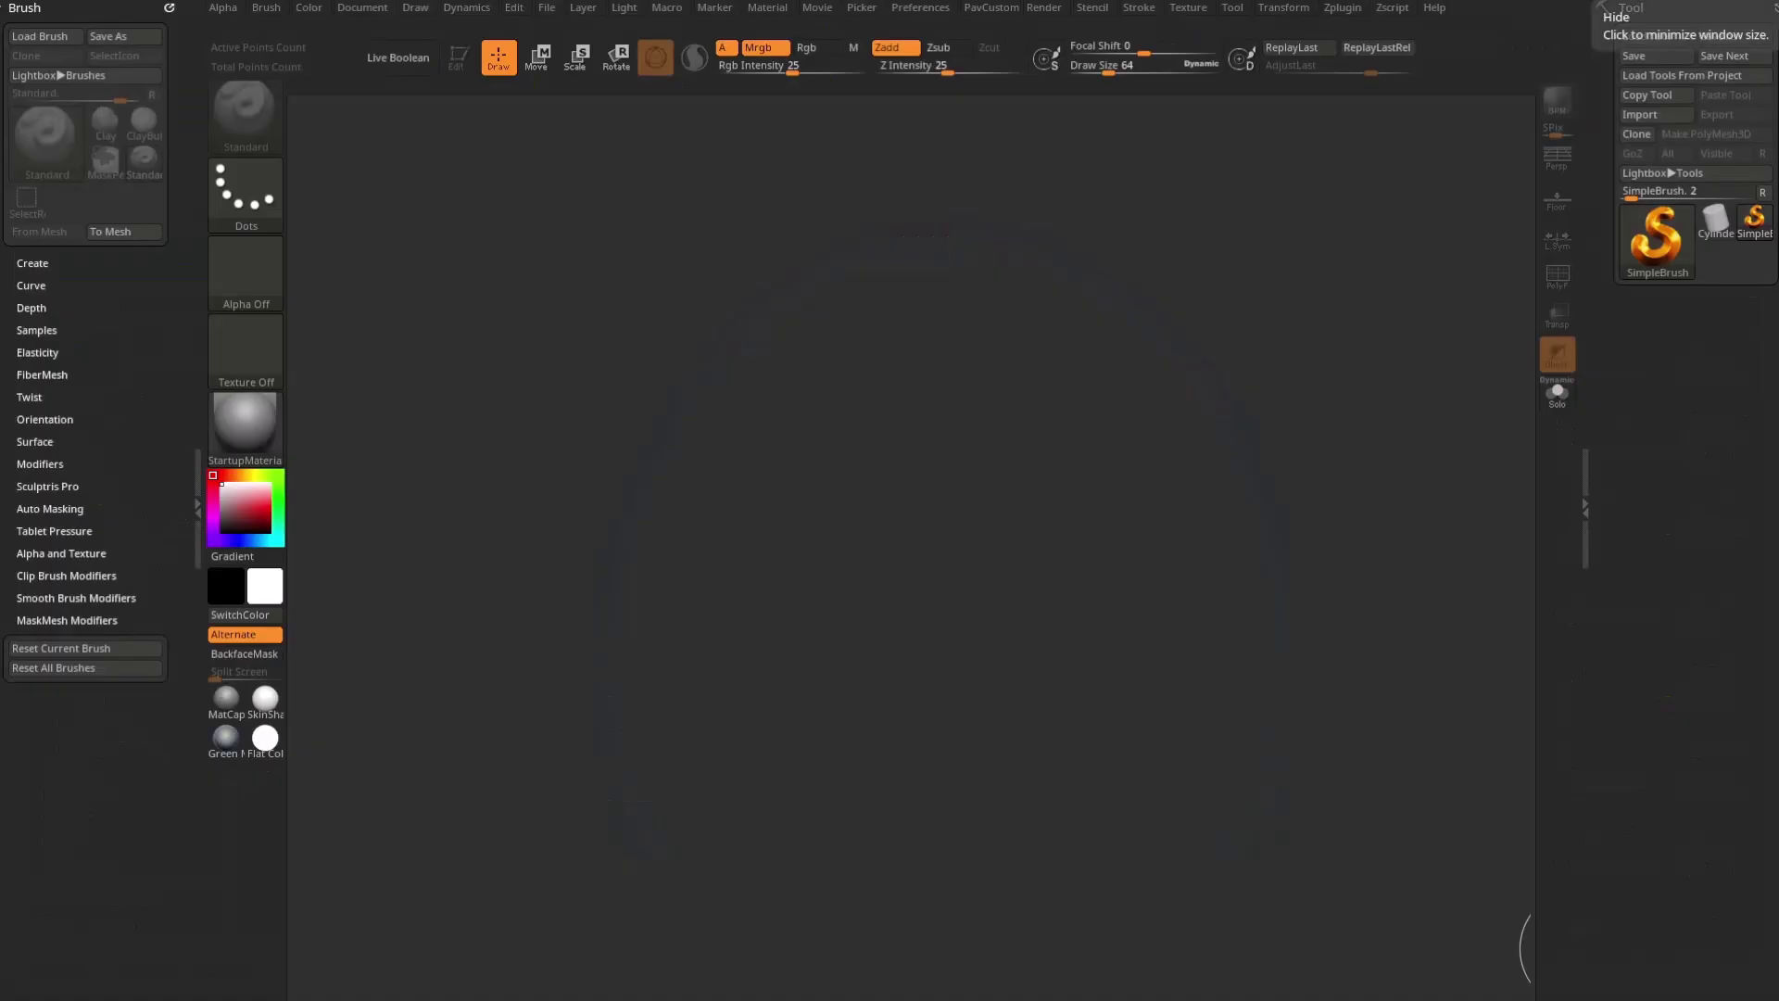
Step: In ZBrush, clear the GoZ cache files and confirm the deletion
click(911, 8)
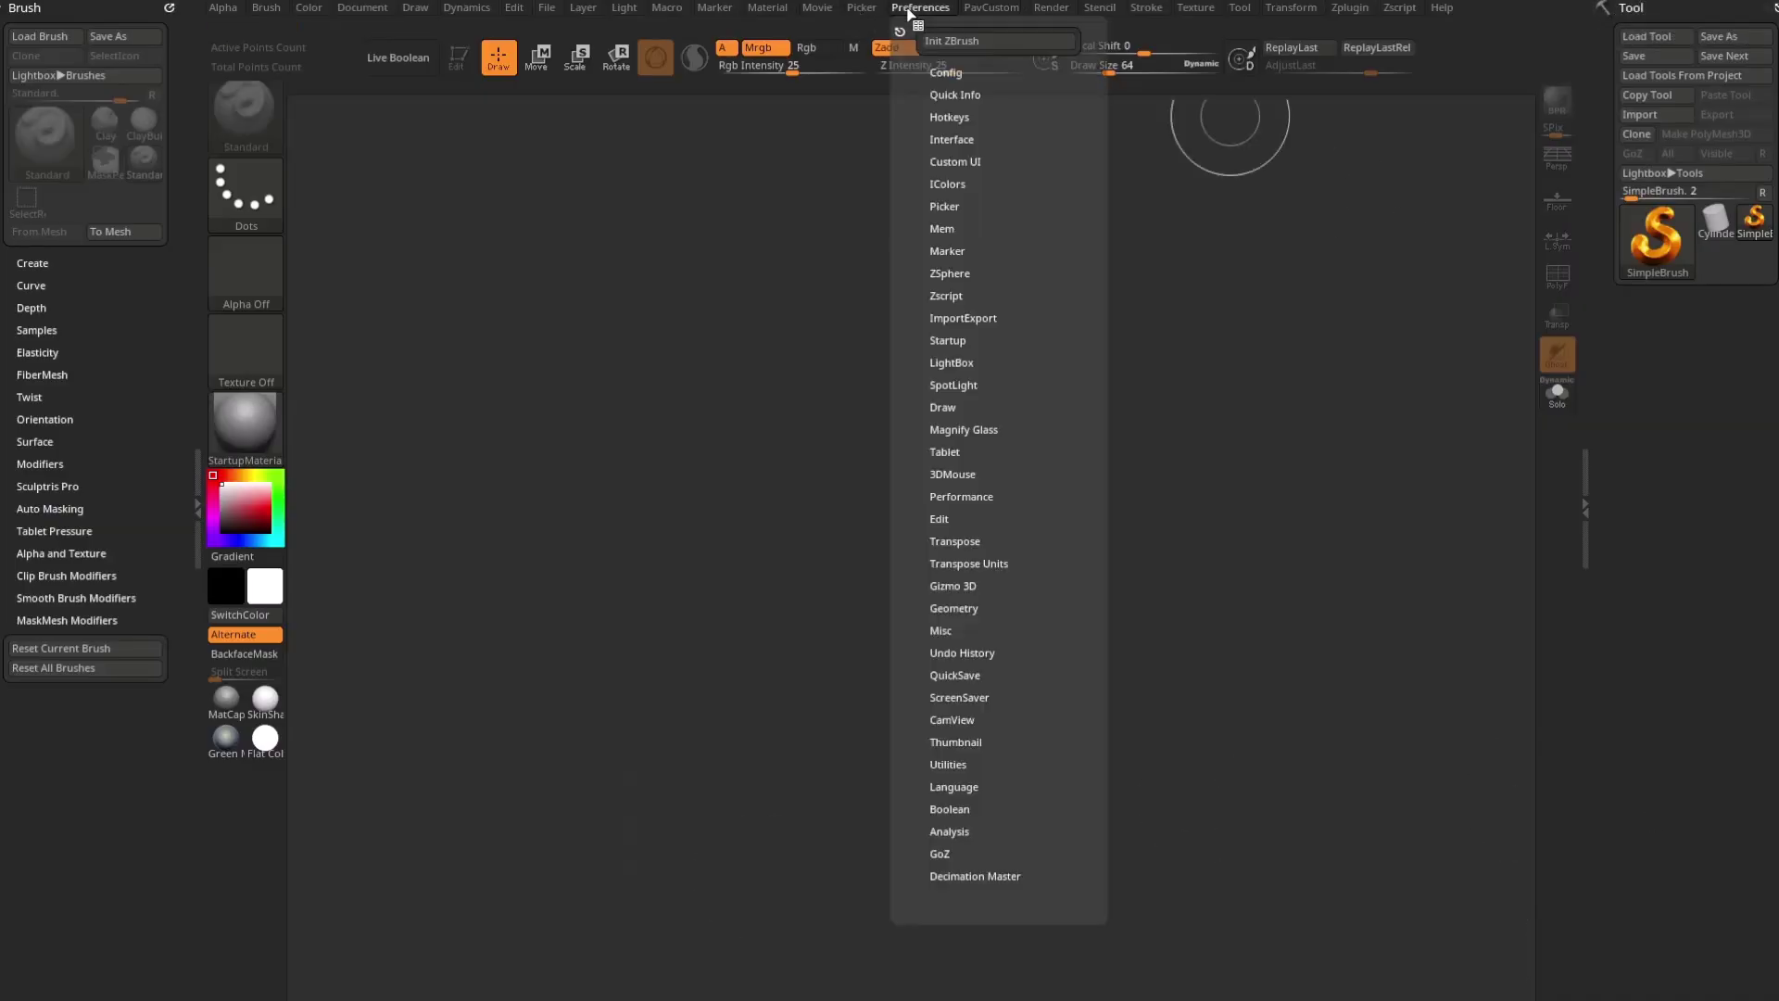
click(939, 854)
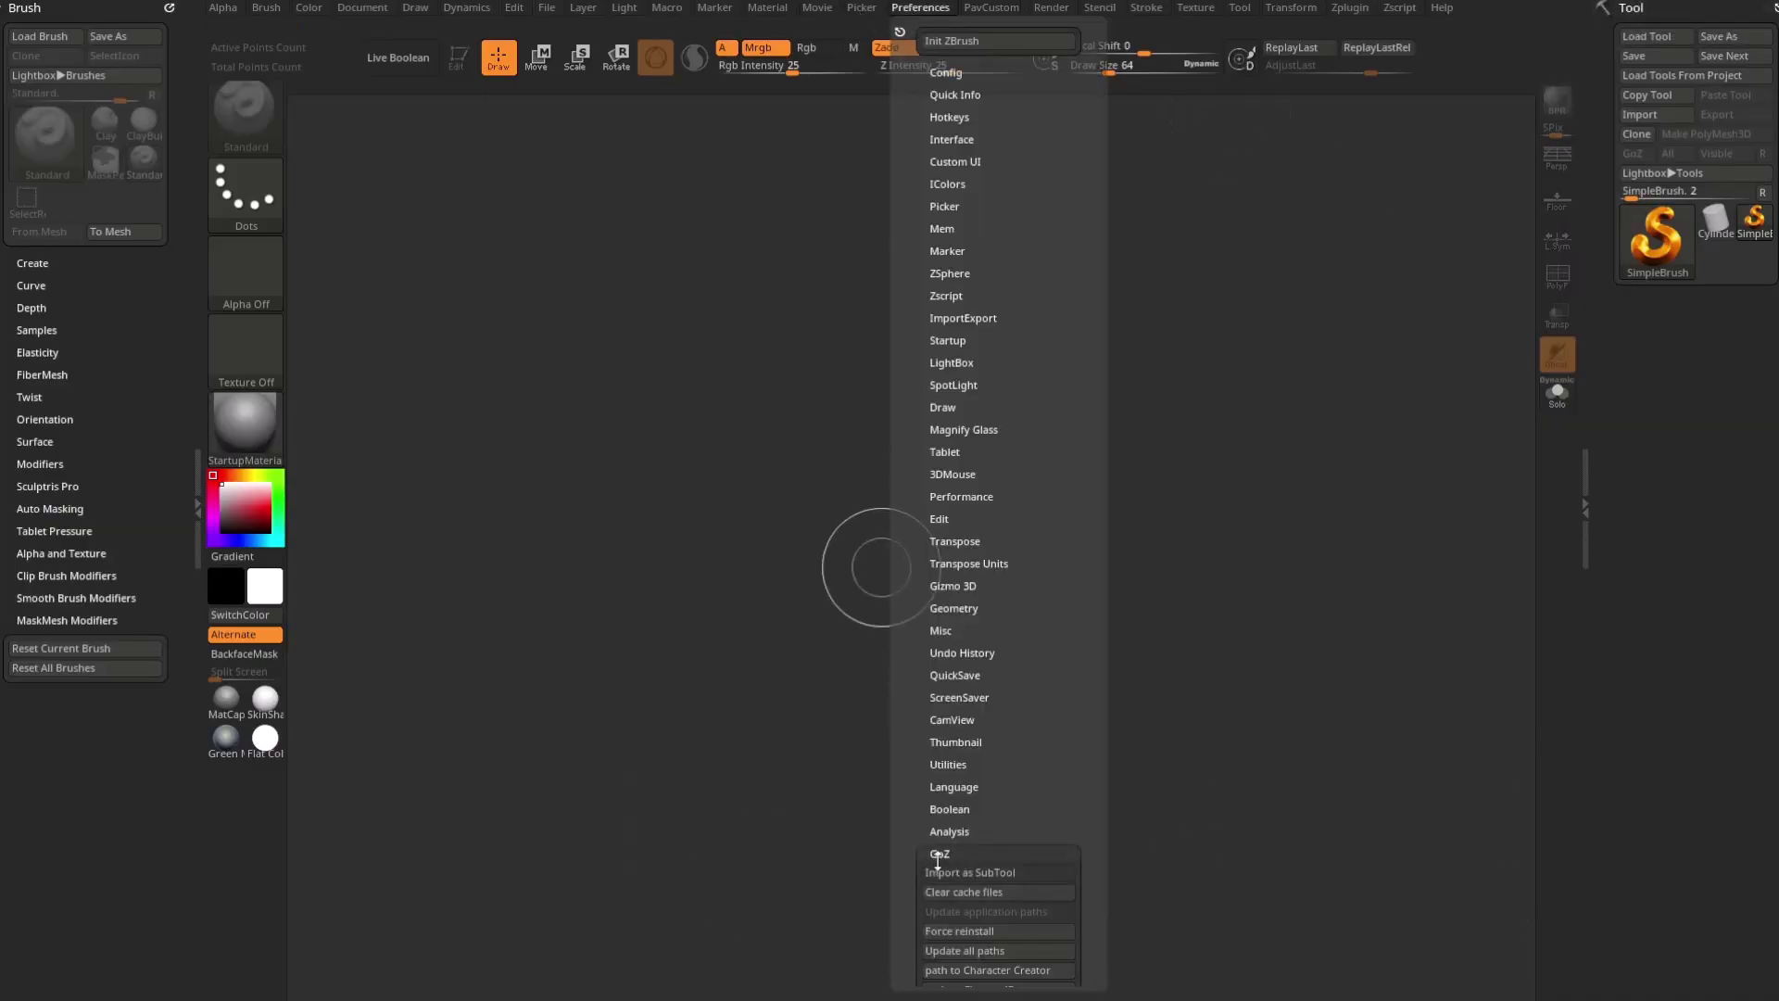
click(987, 892)
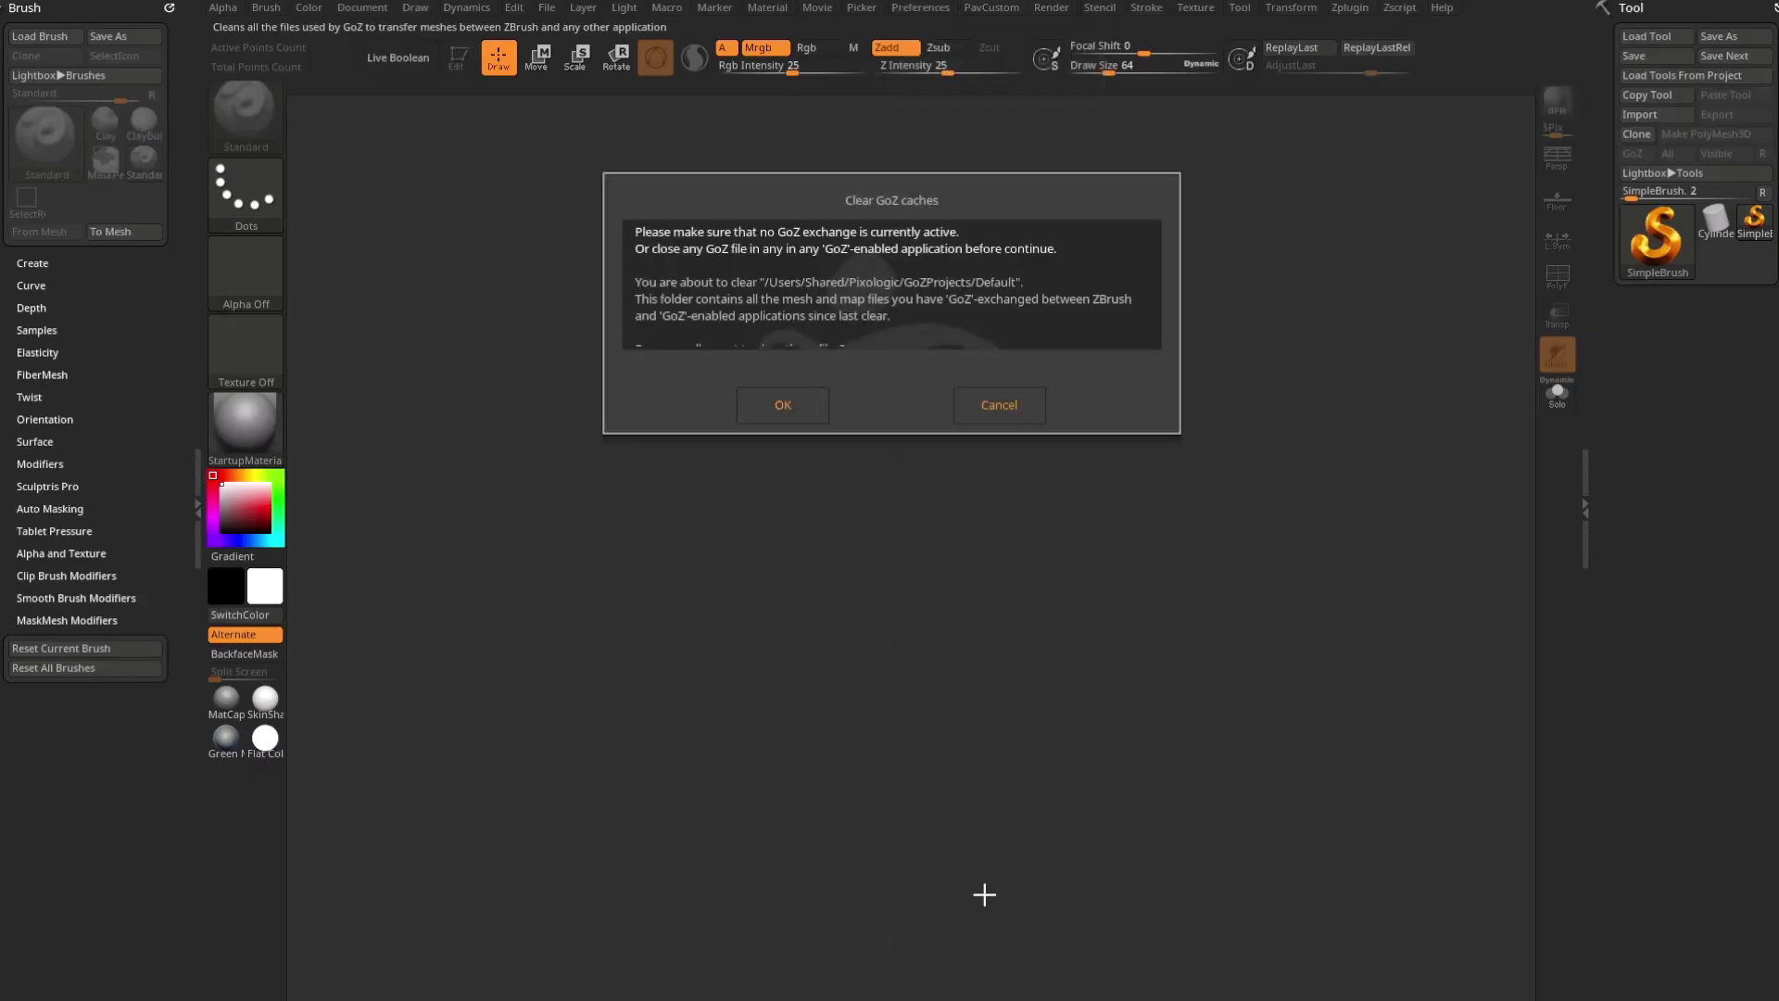
click(788, 404)
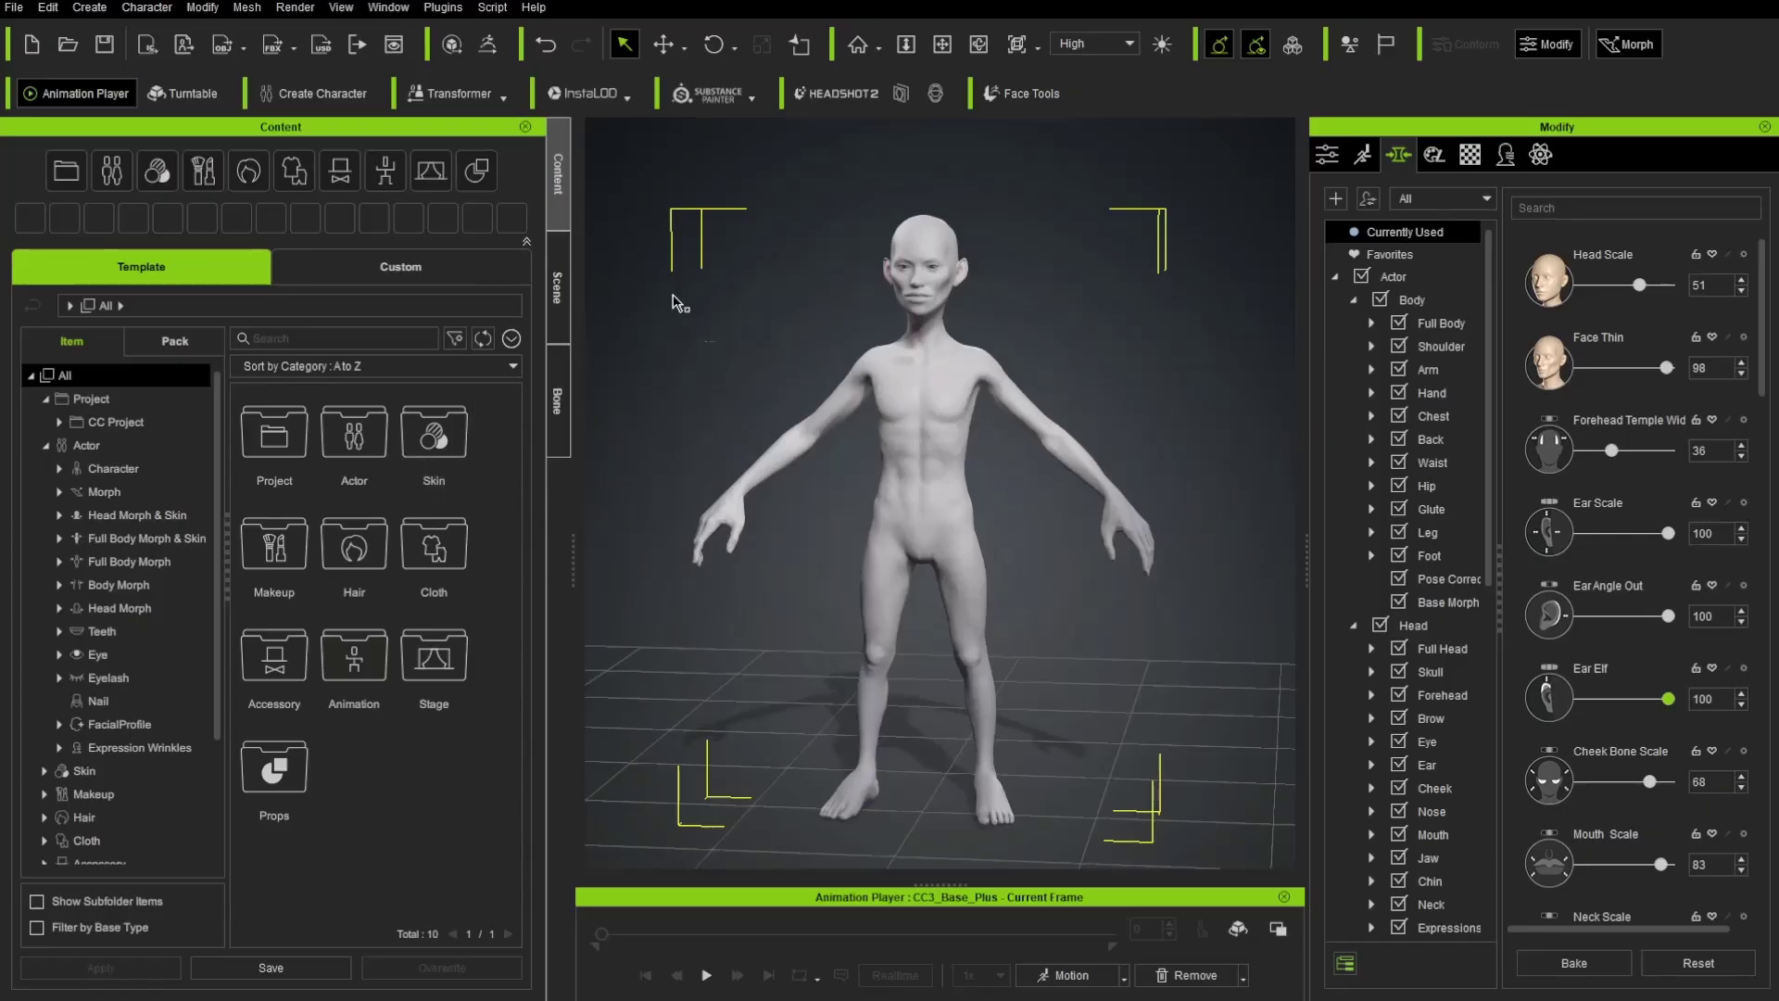
Step: In Character Creator, show the scene's object list and locate the GoZ export command for characters
click(558, 282)
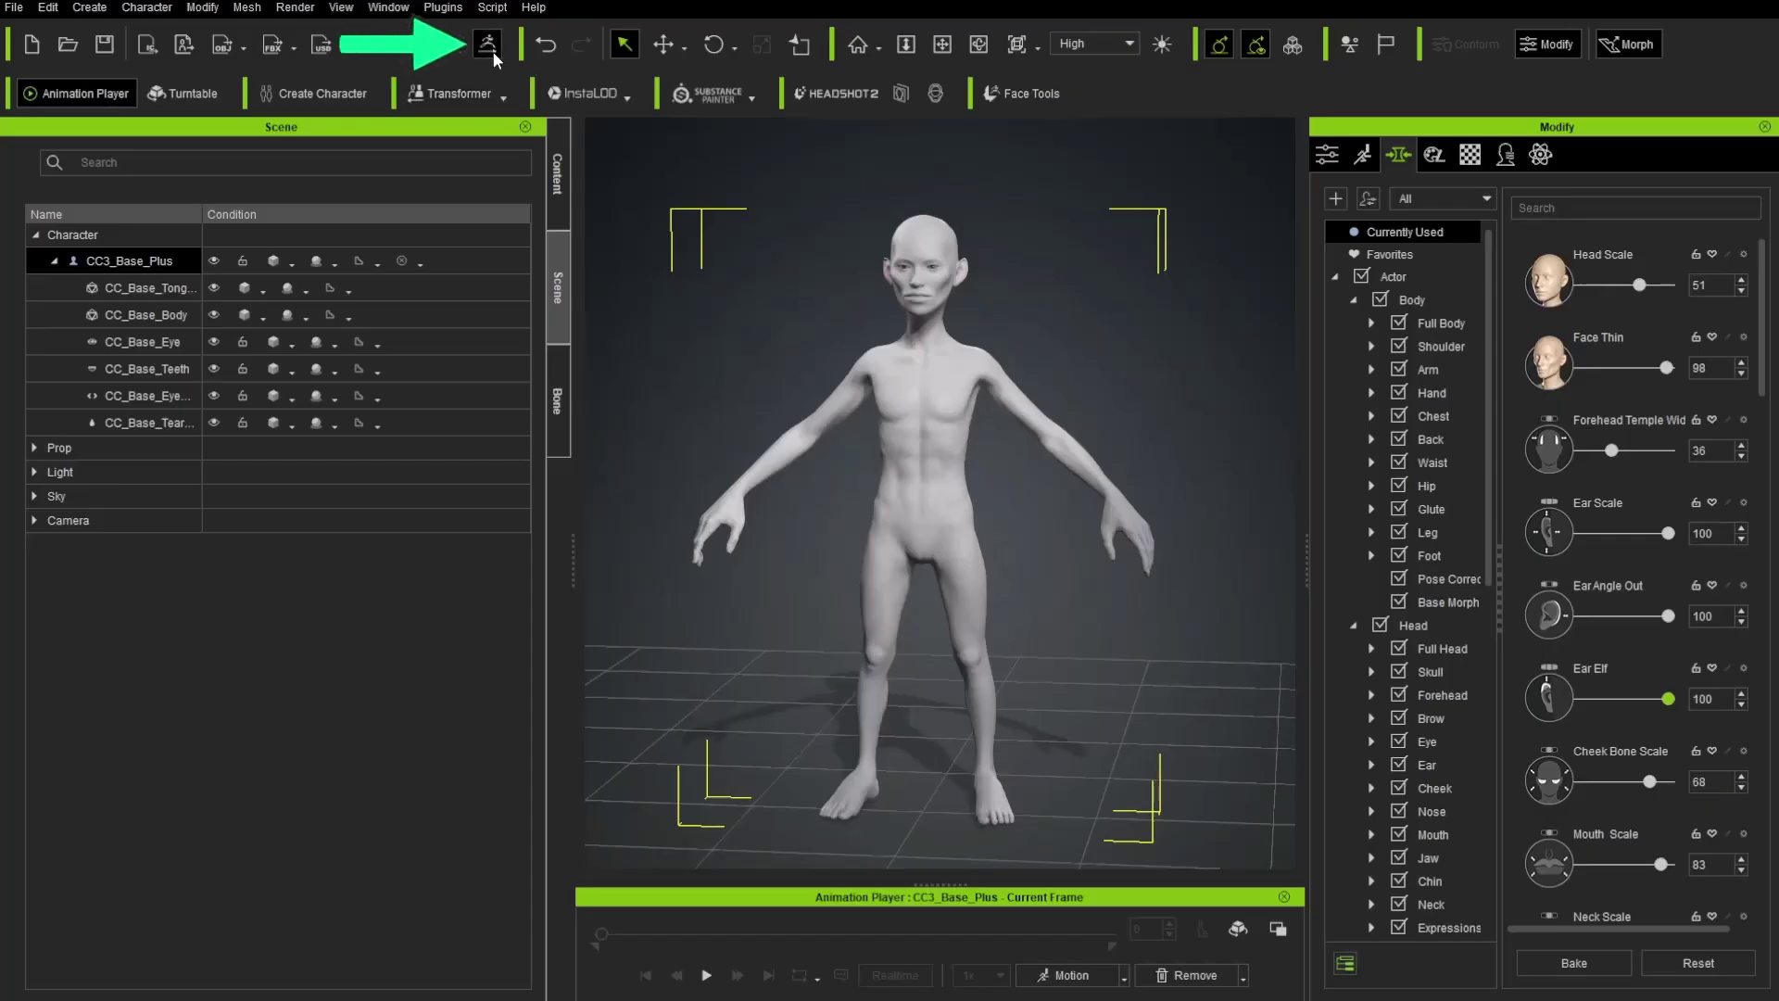
click(47, 8)
mouse_move(14, 7)
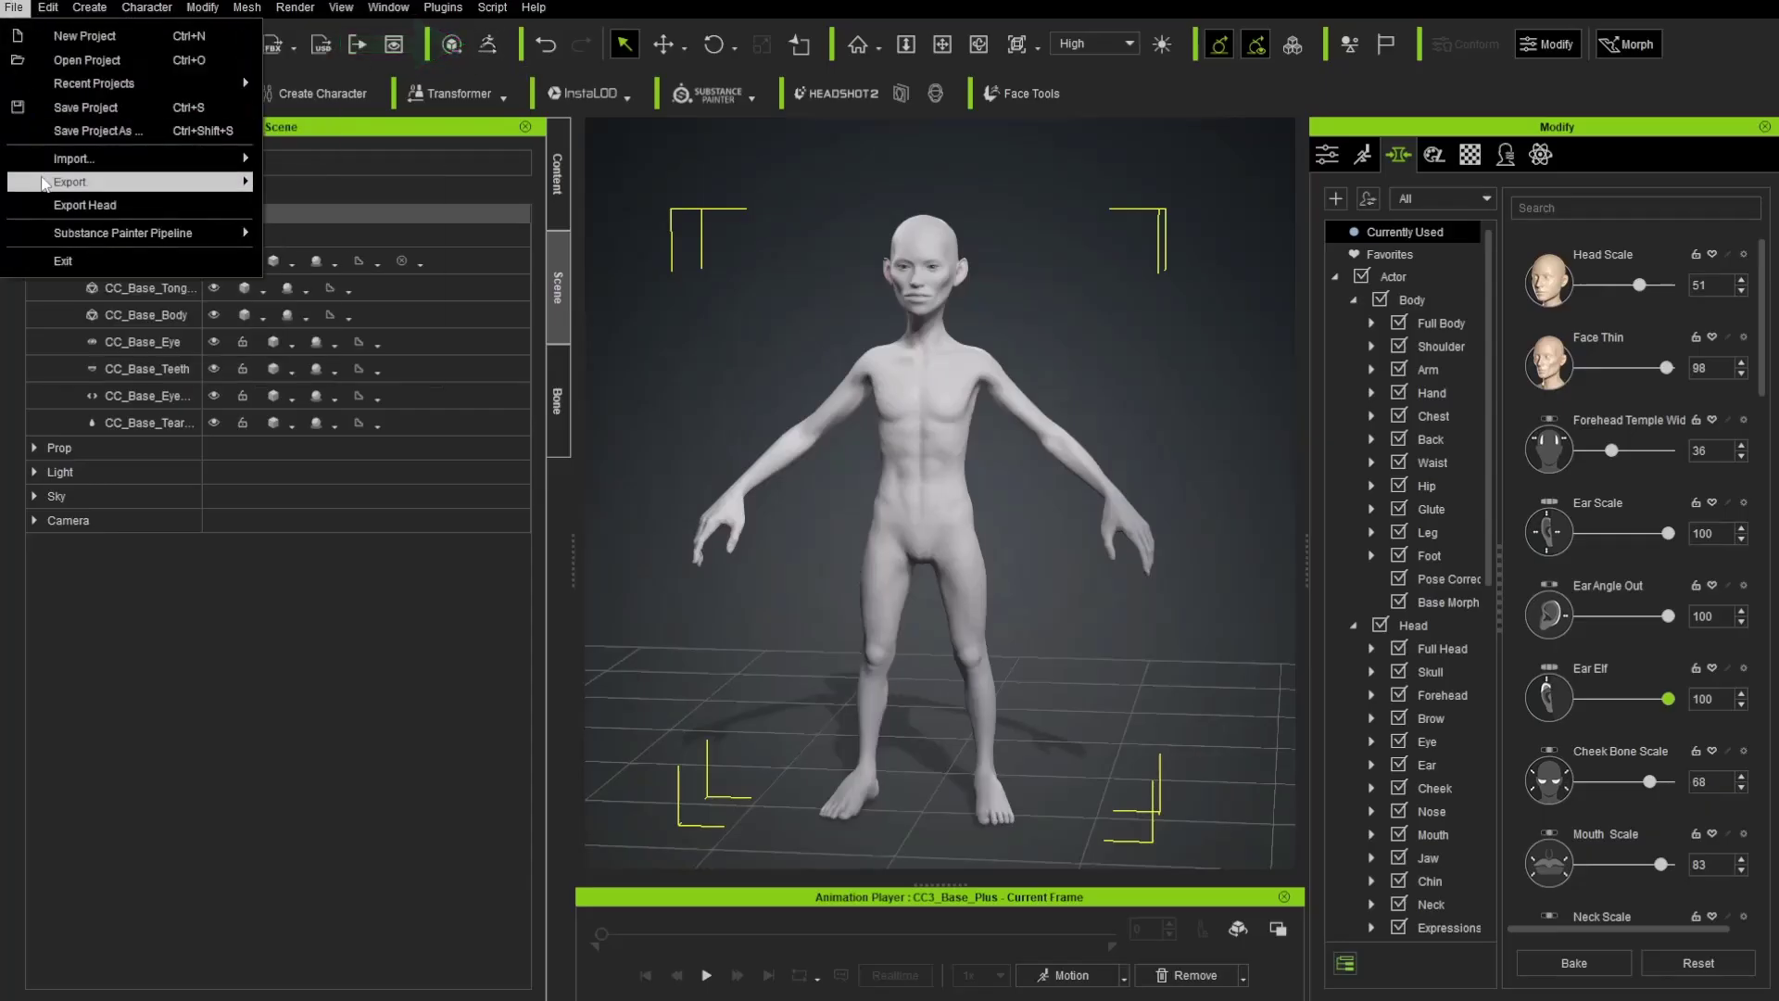
mouse_move(195, 183)
mouse_move(350, 331)
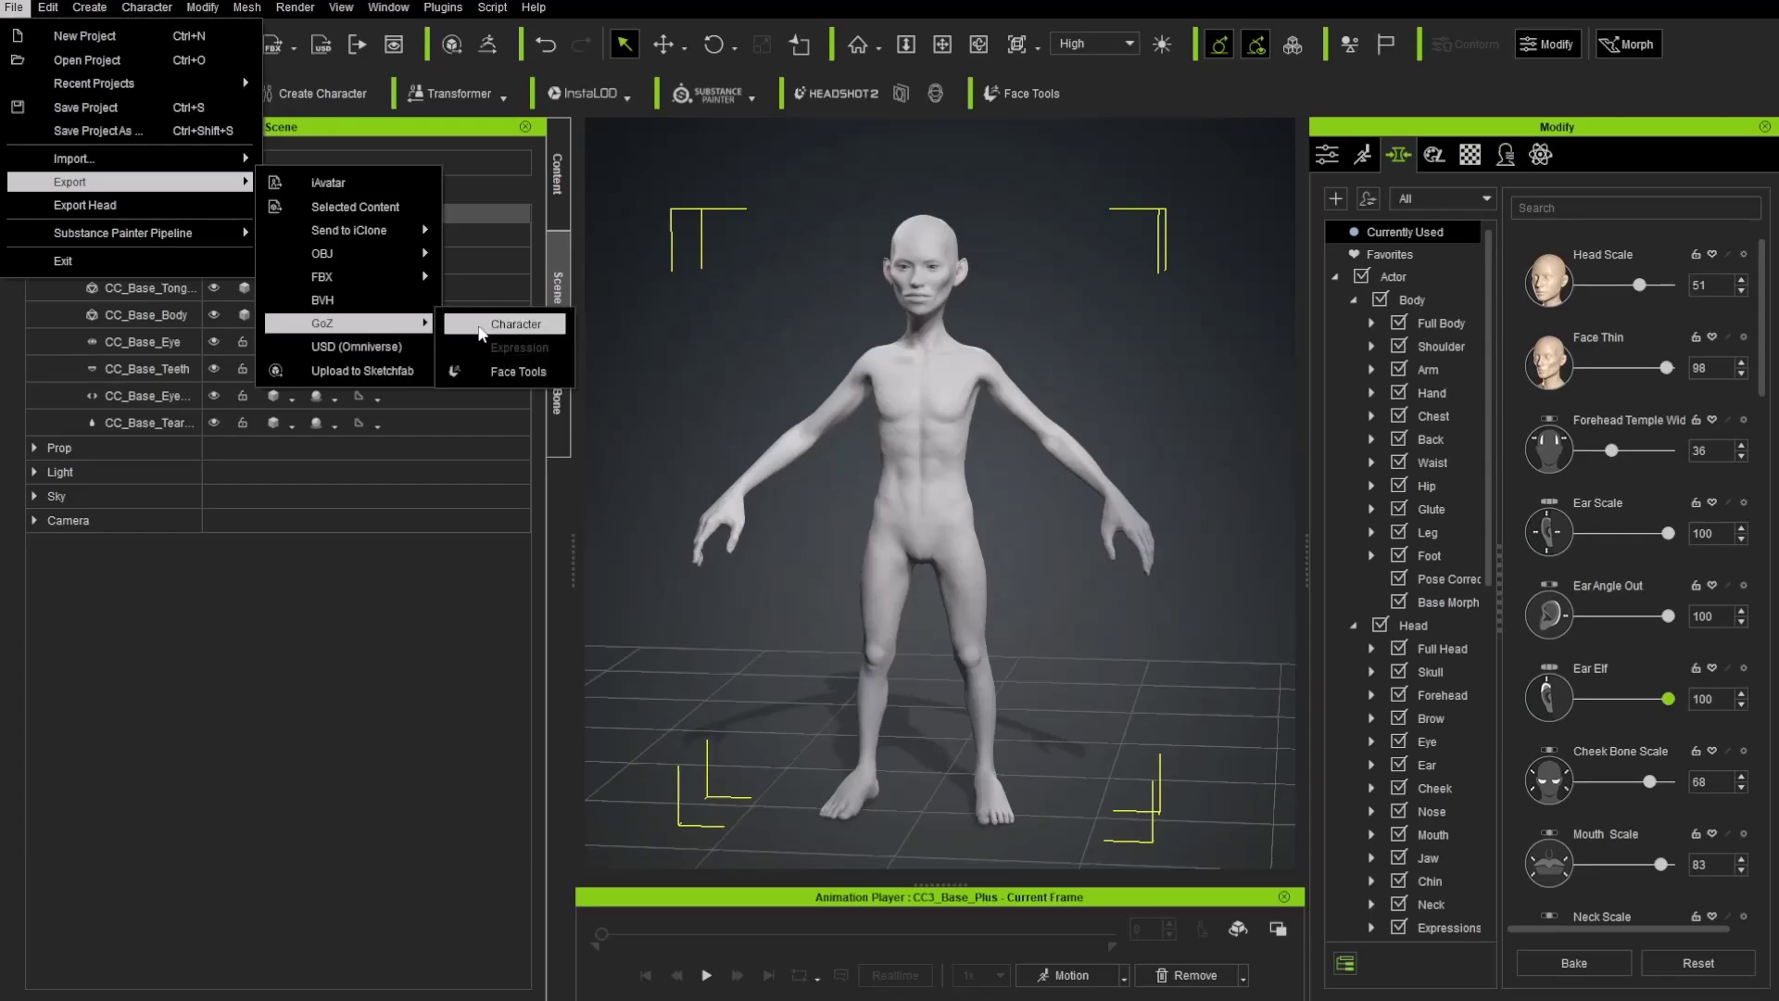
click(429, 448)
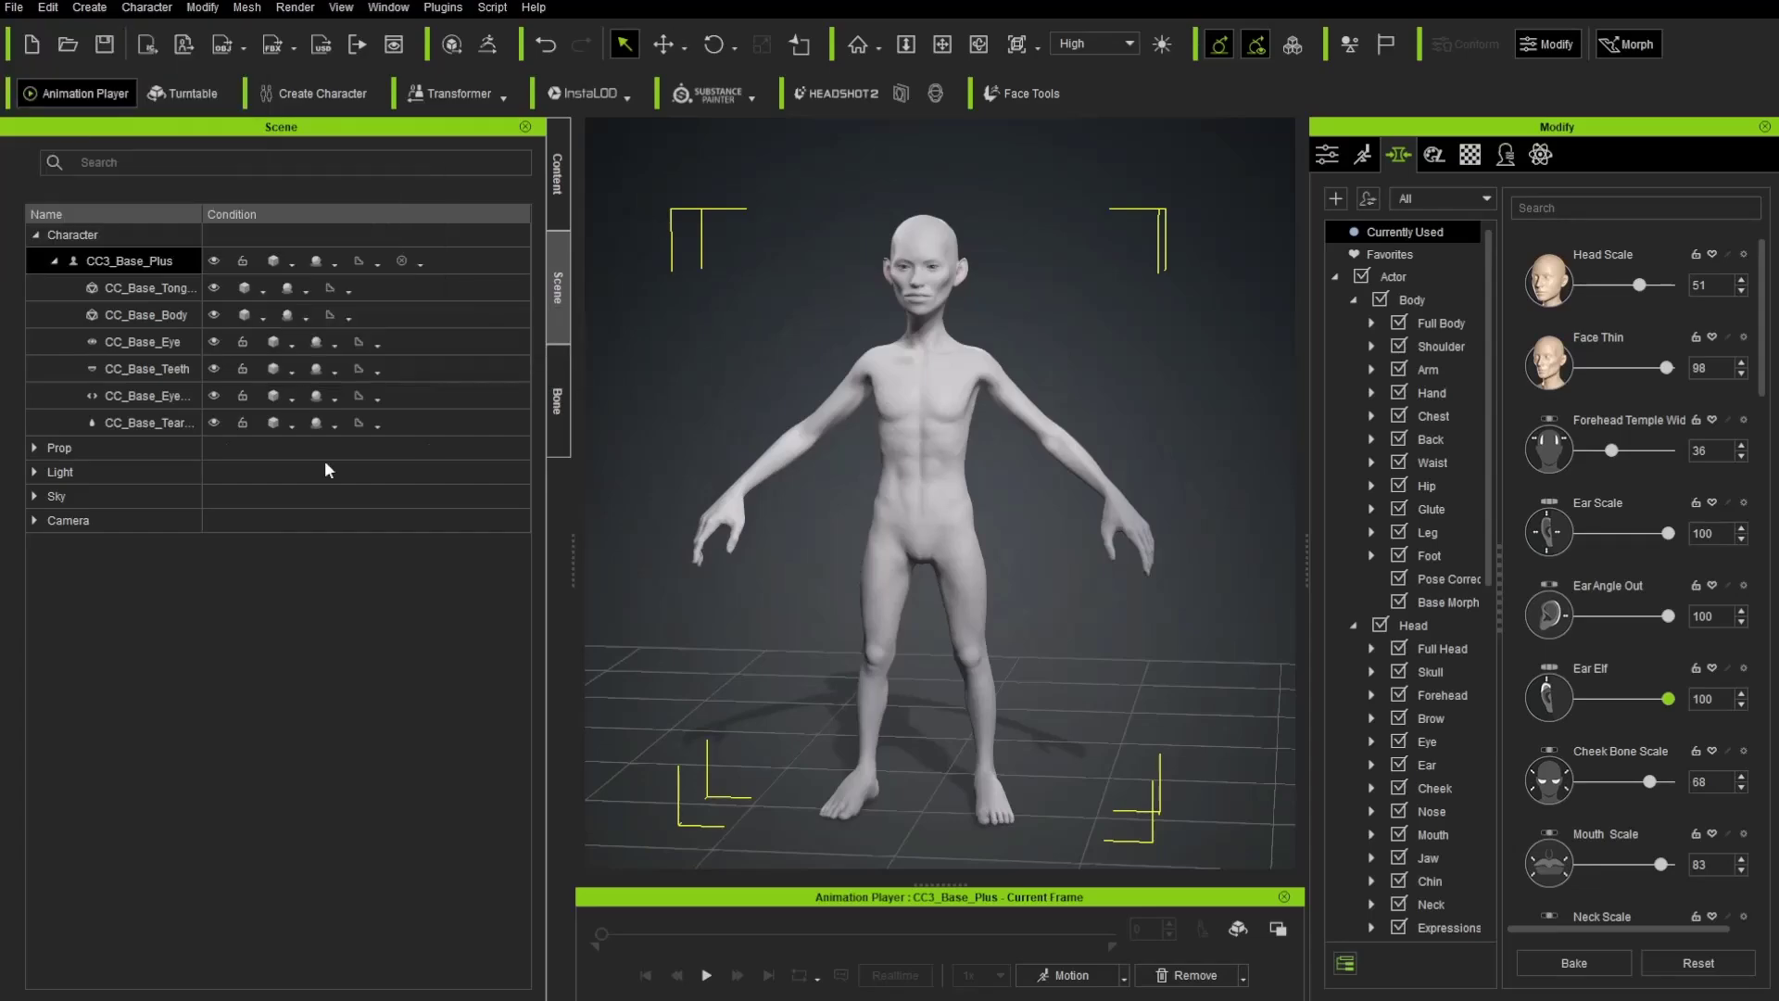
Step: Send all CC3_Base_Plus meshes to ZBrush with GoZ, splitting off Eyelash and Tear Ducts and using Current Pose
click(153, 263)
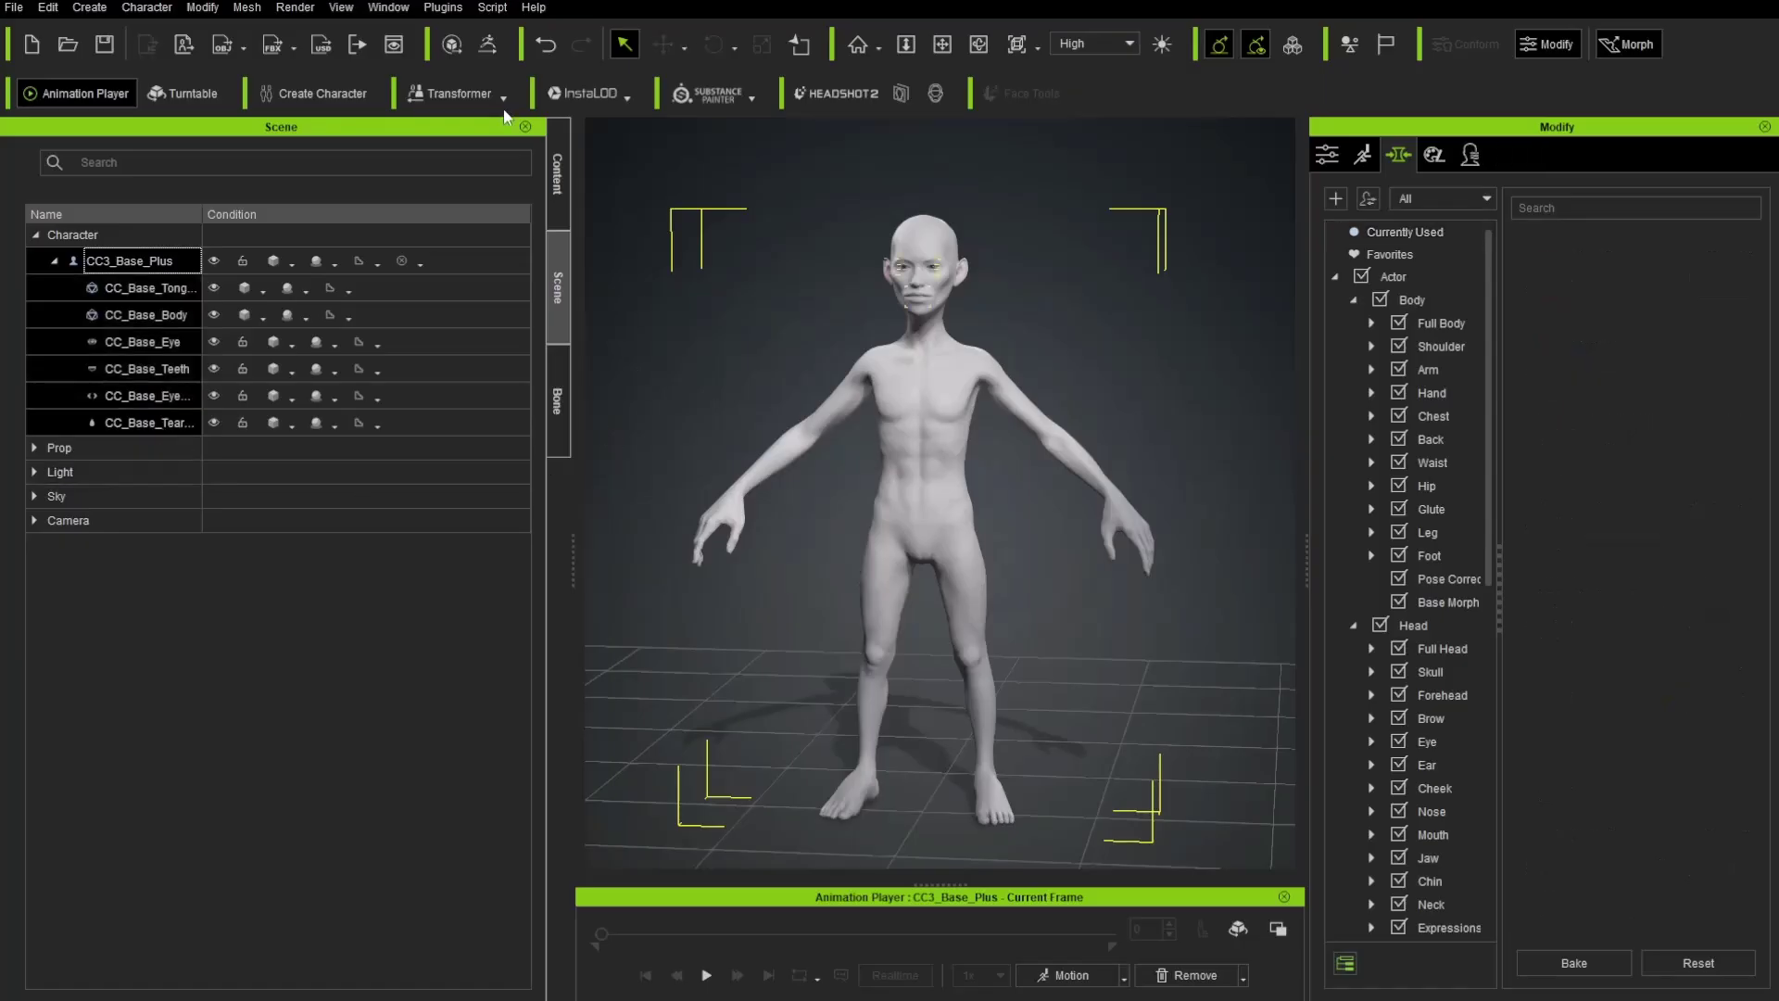
click(490, 46)
drag(573, 287, 653, 248)
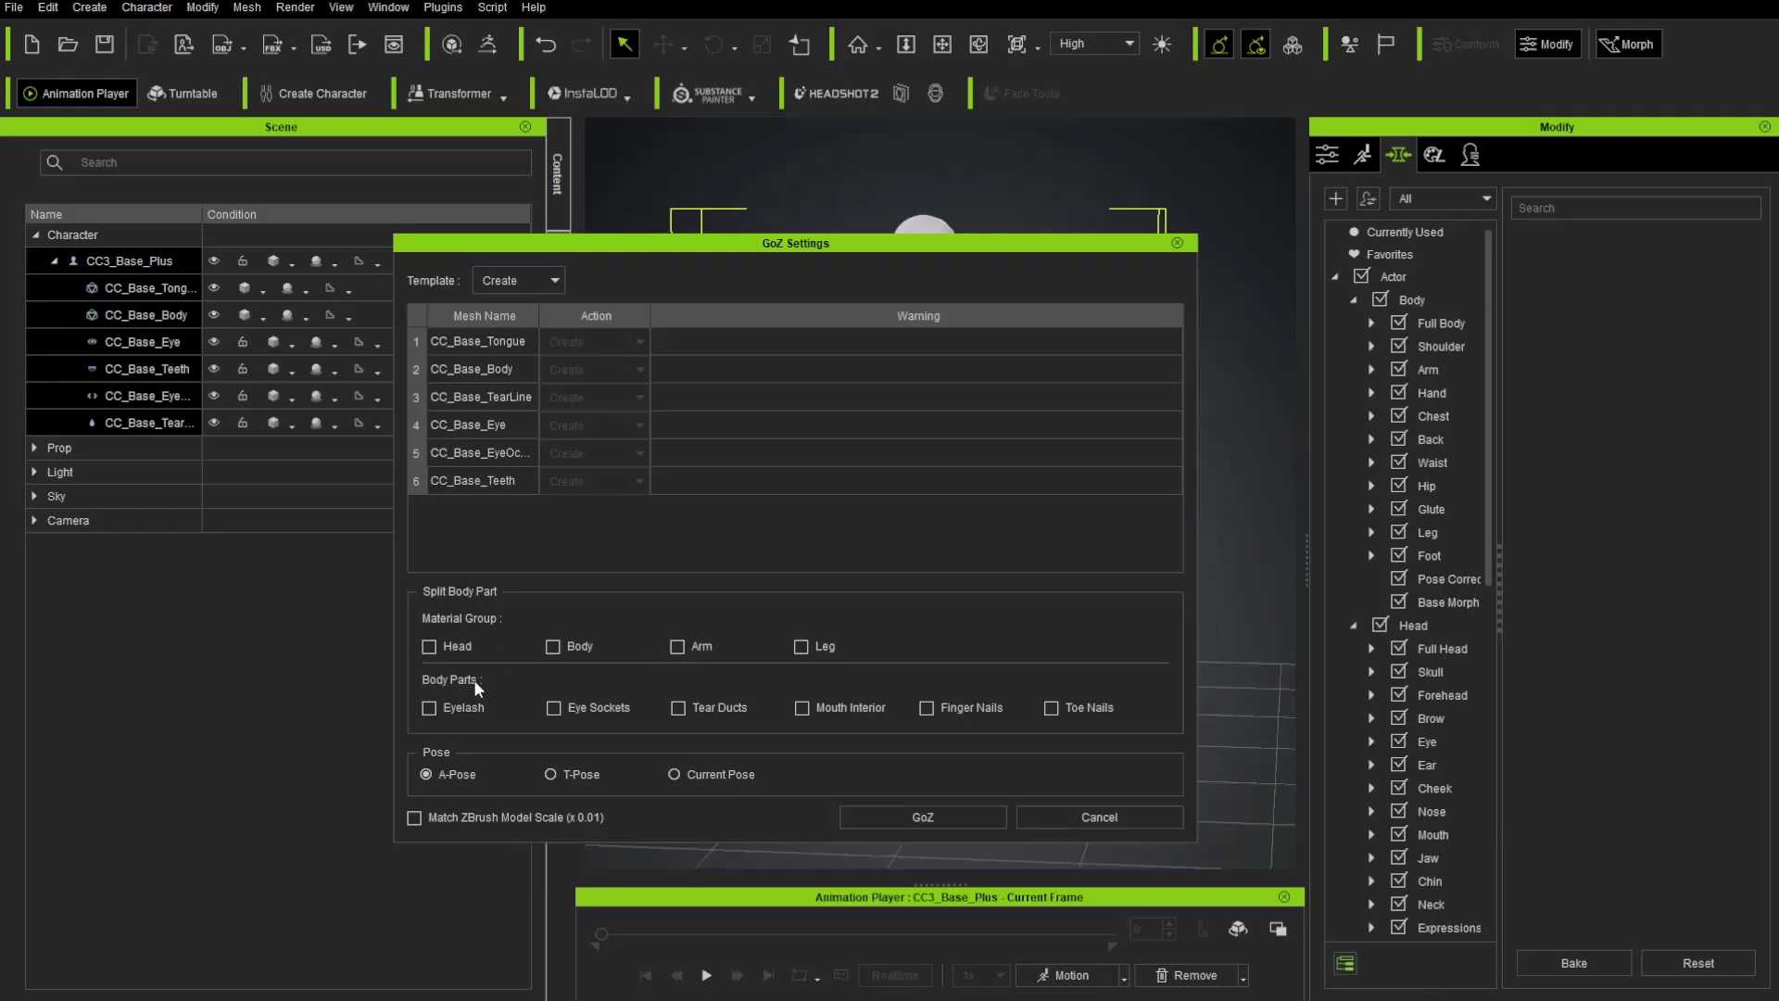
click(462, 710)
drag(851, 247, 512, 278)
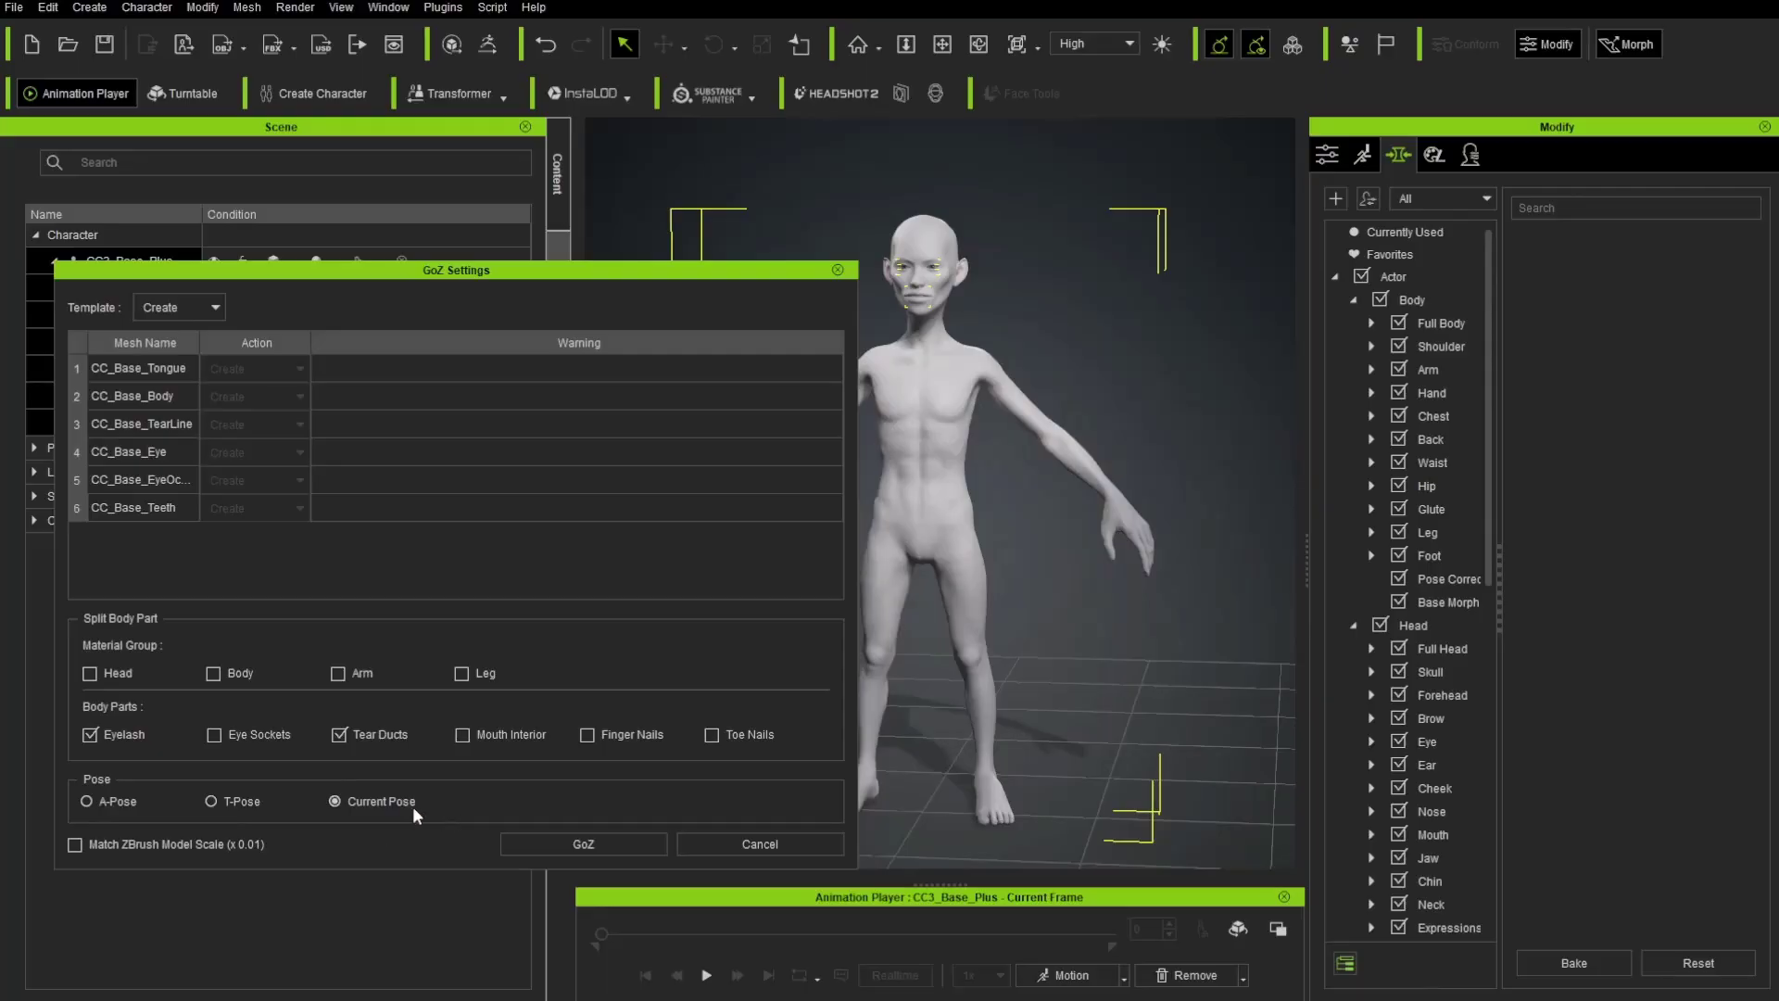
click(563, 843)
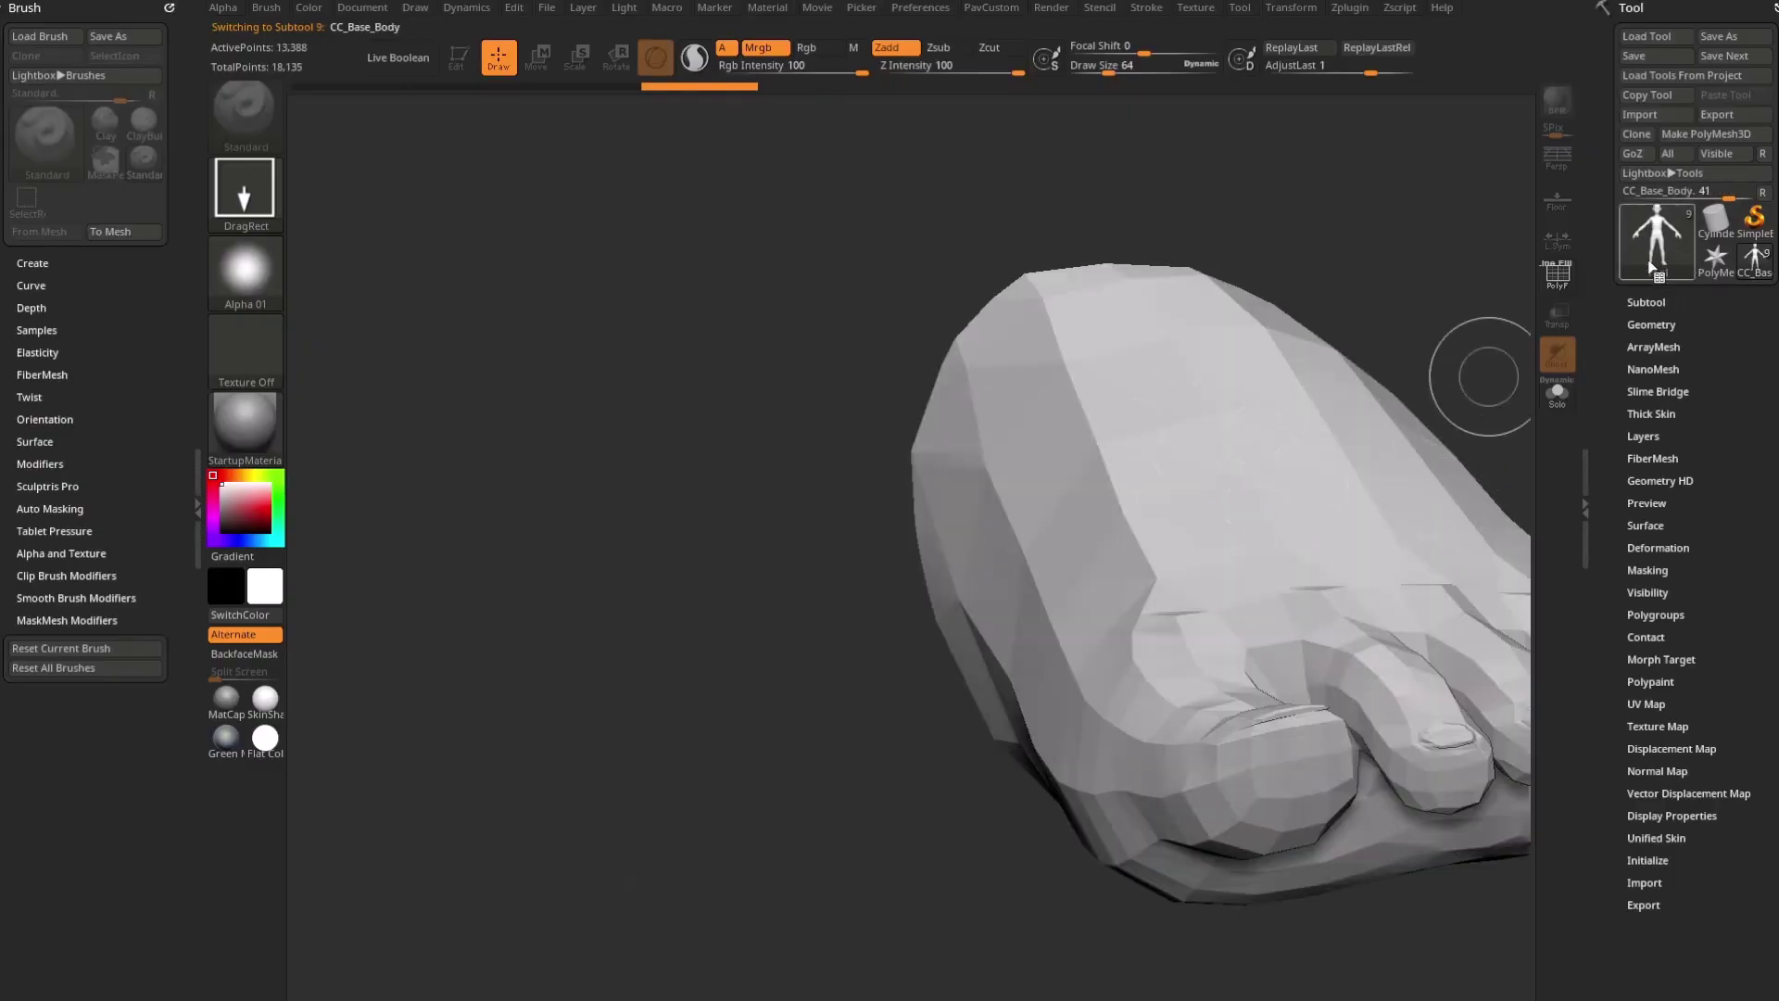
Step: Draw extra copies of the CC_Base_Body tool on the canvas and clear the whole canvas
drag(695, 258, 702, 464)
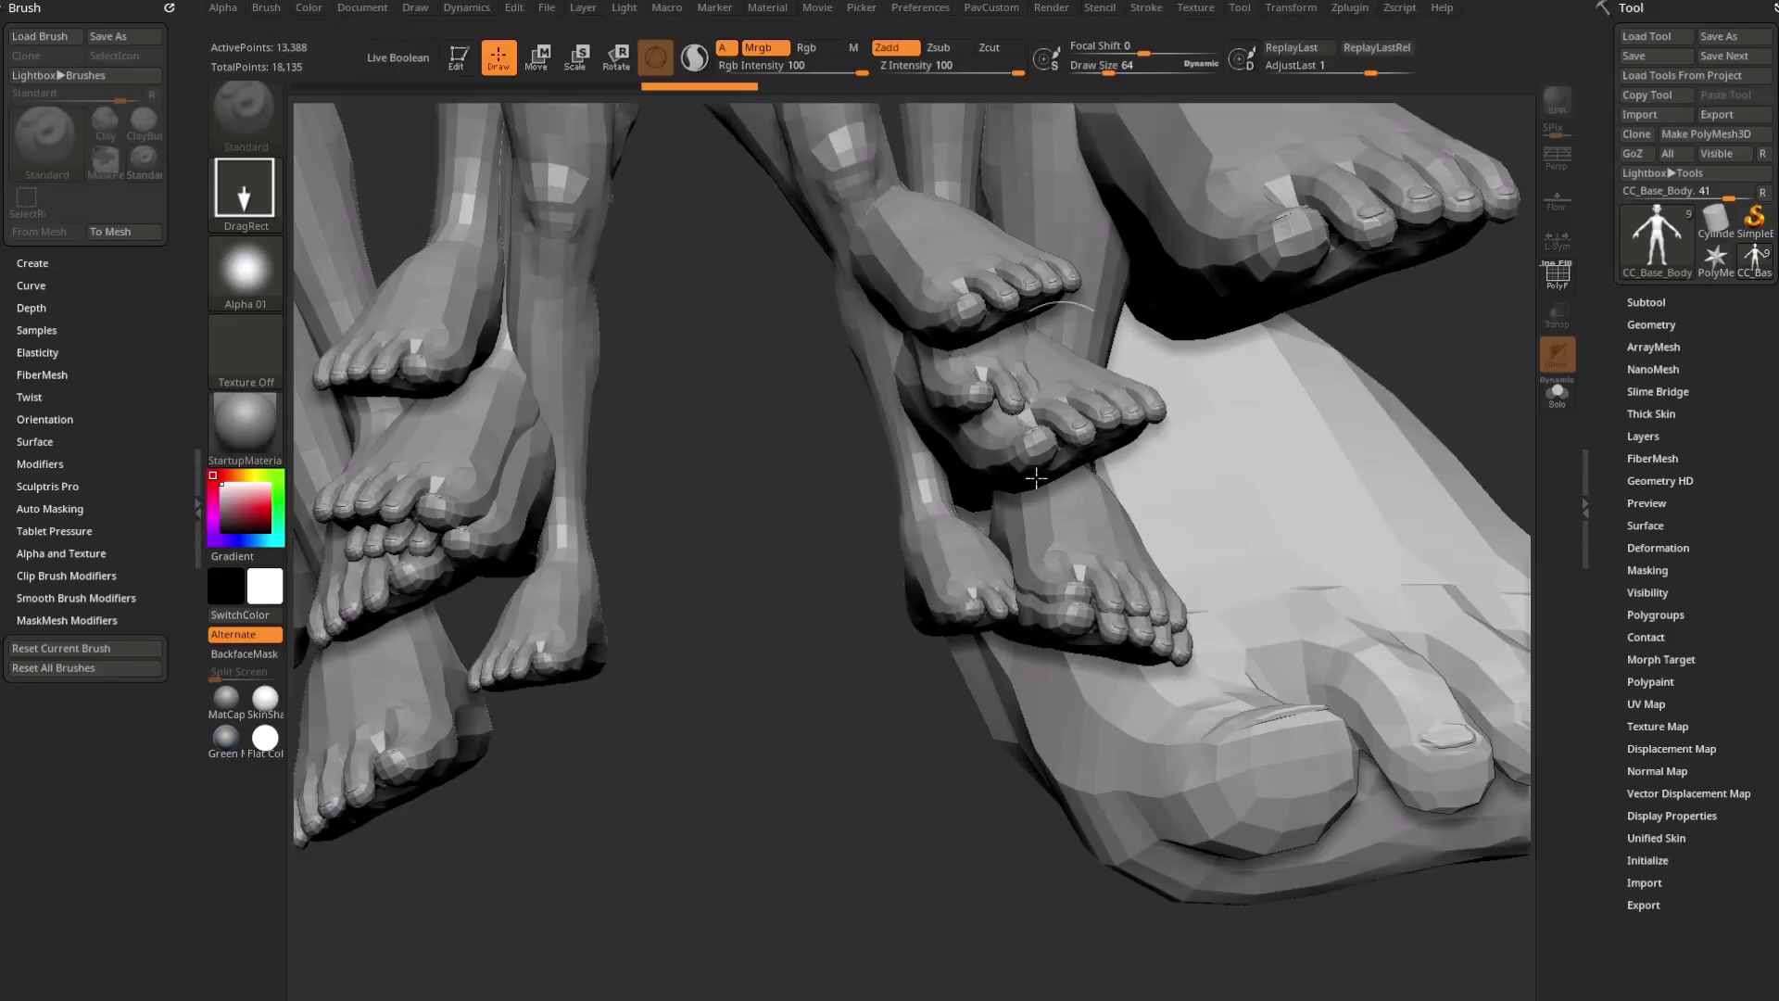
key(ctrl)
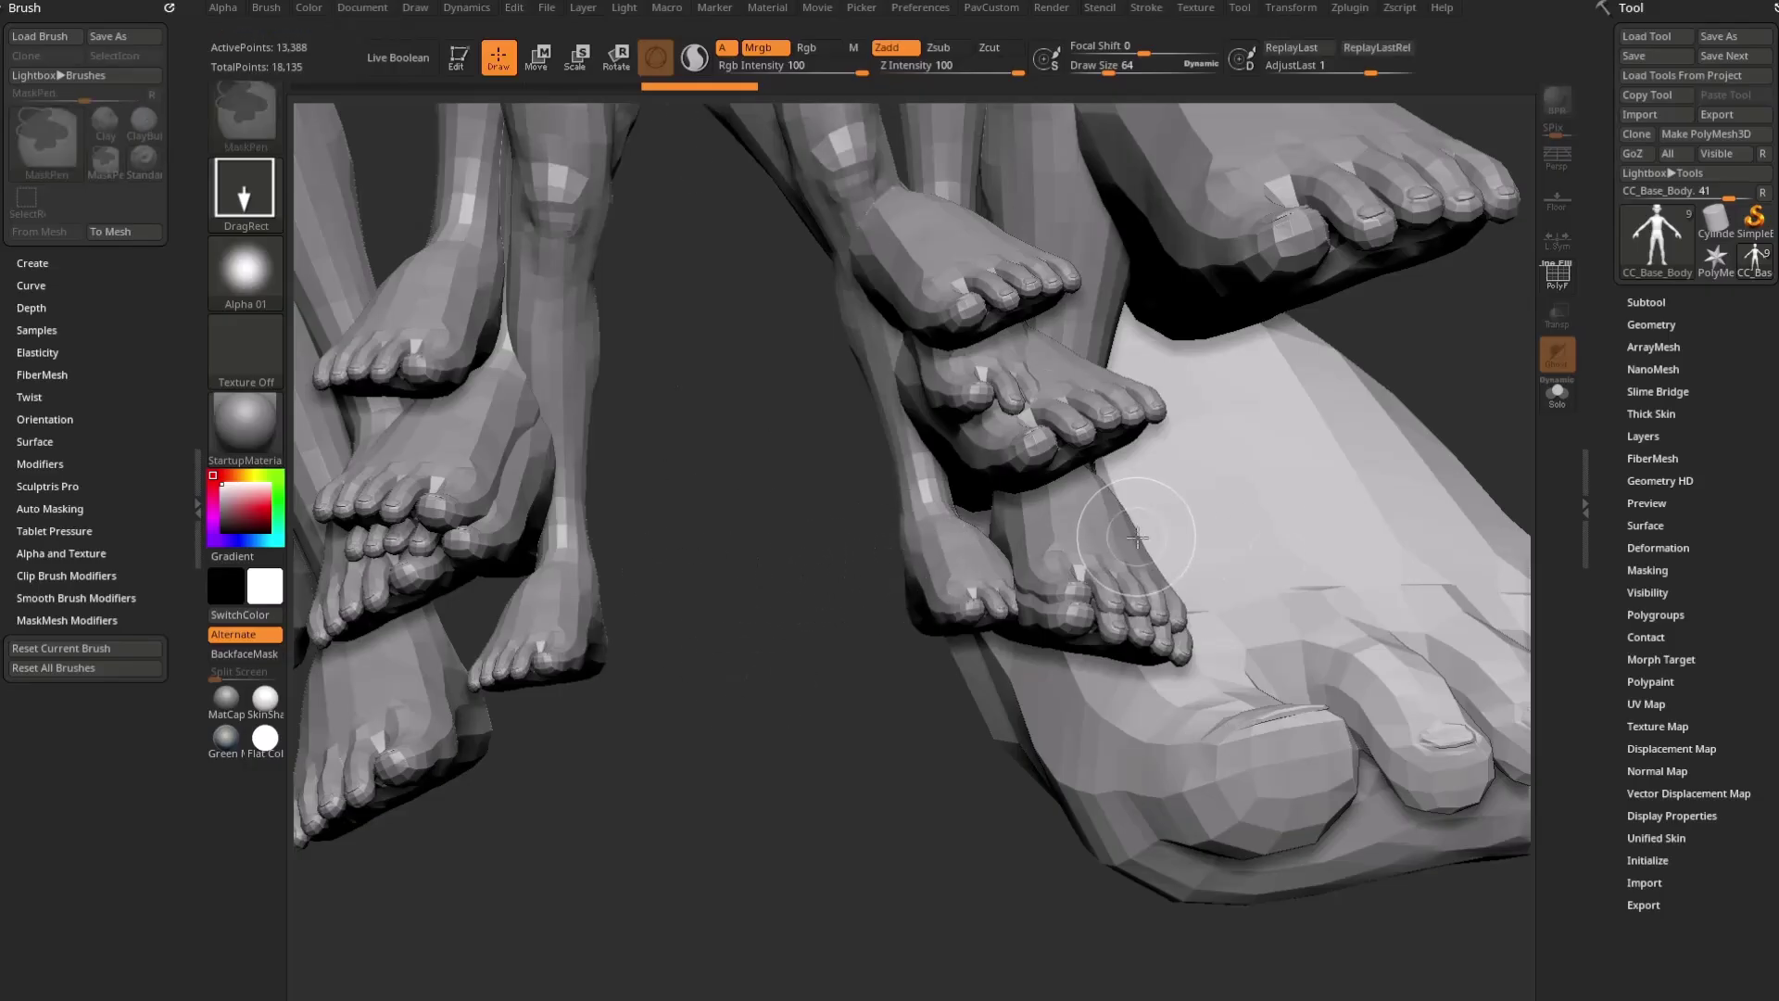
key(ctrl+n)
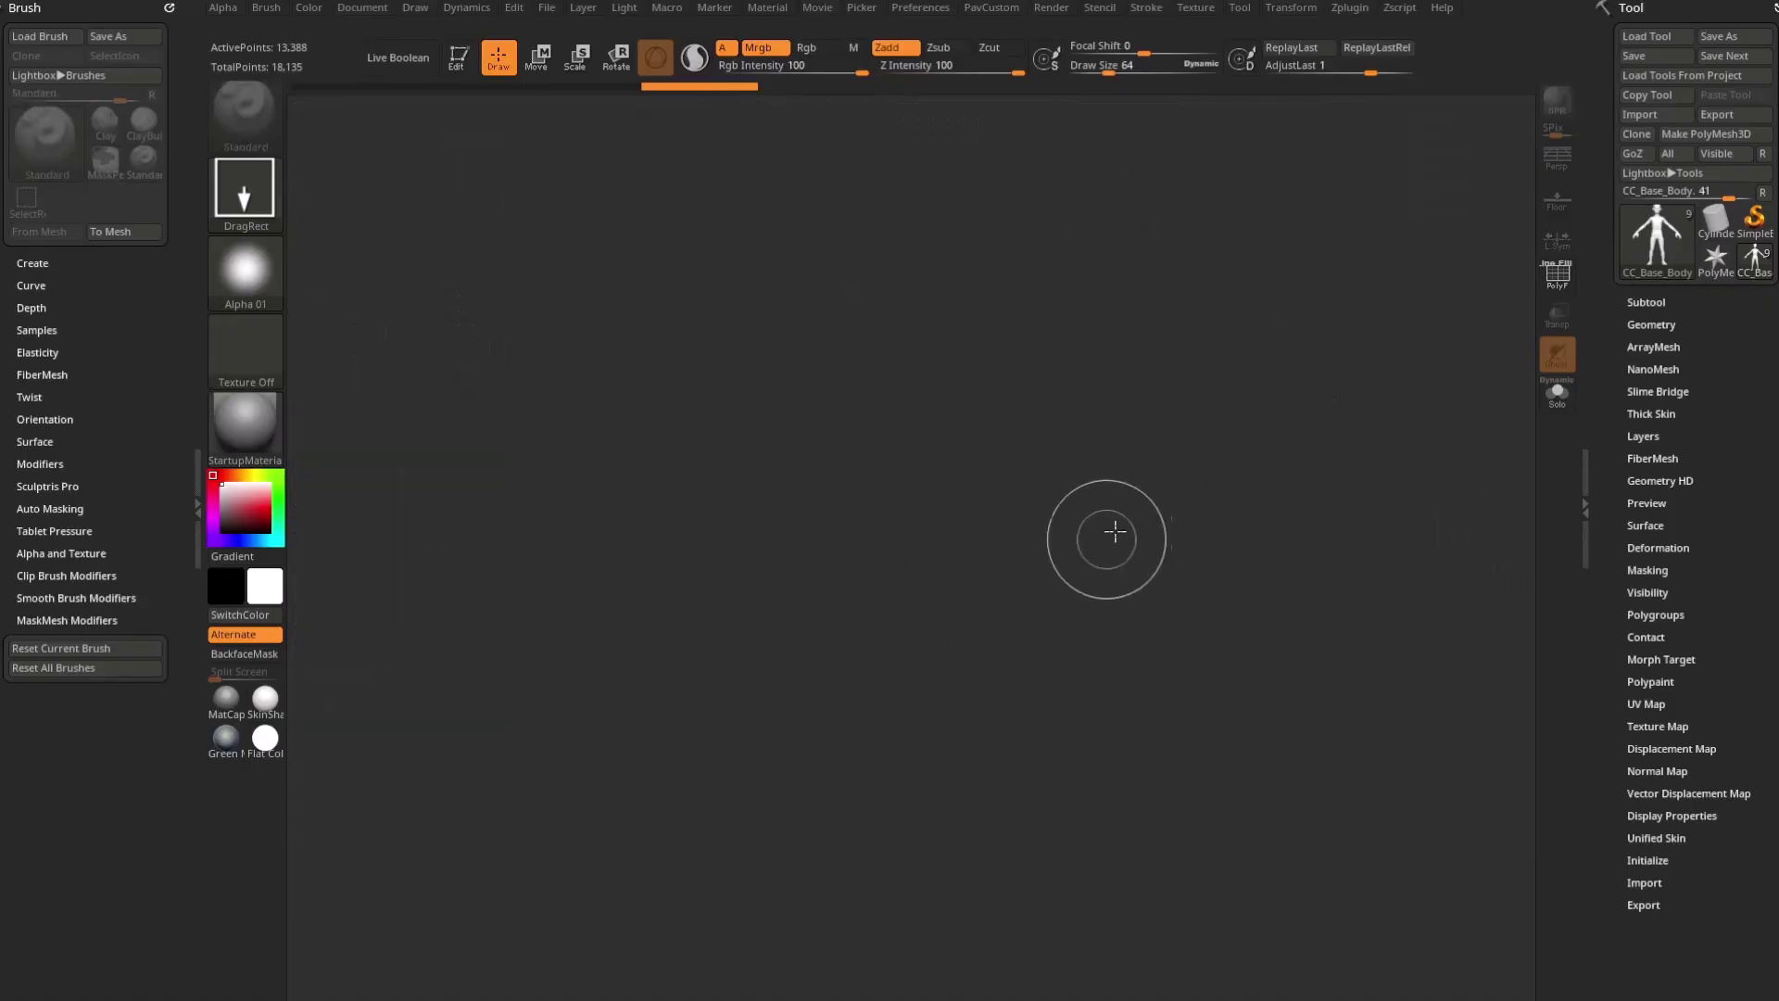
Step: Switch to the browser and look through the "Intro to ZBrush - New and Updated!" playlist on the YouTube channel
drag(1068, 999, 604, 94)
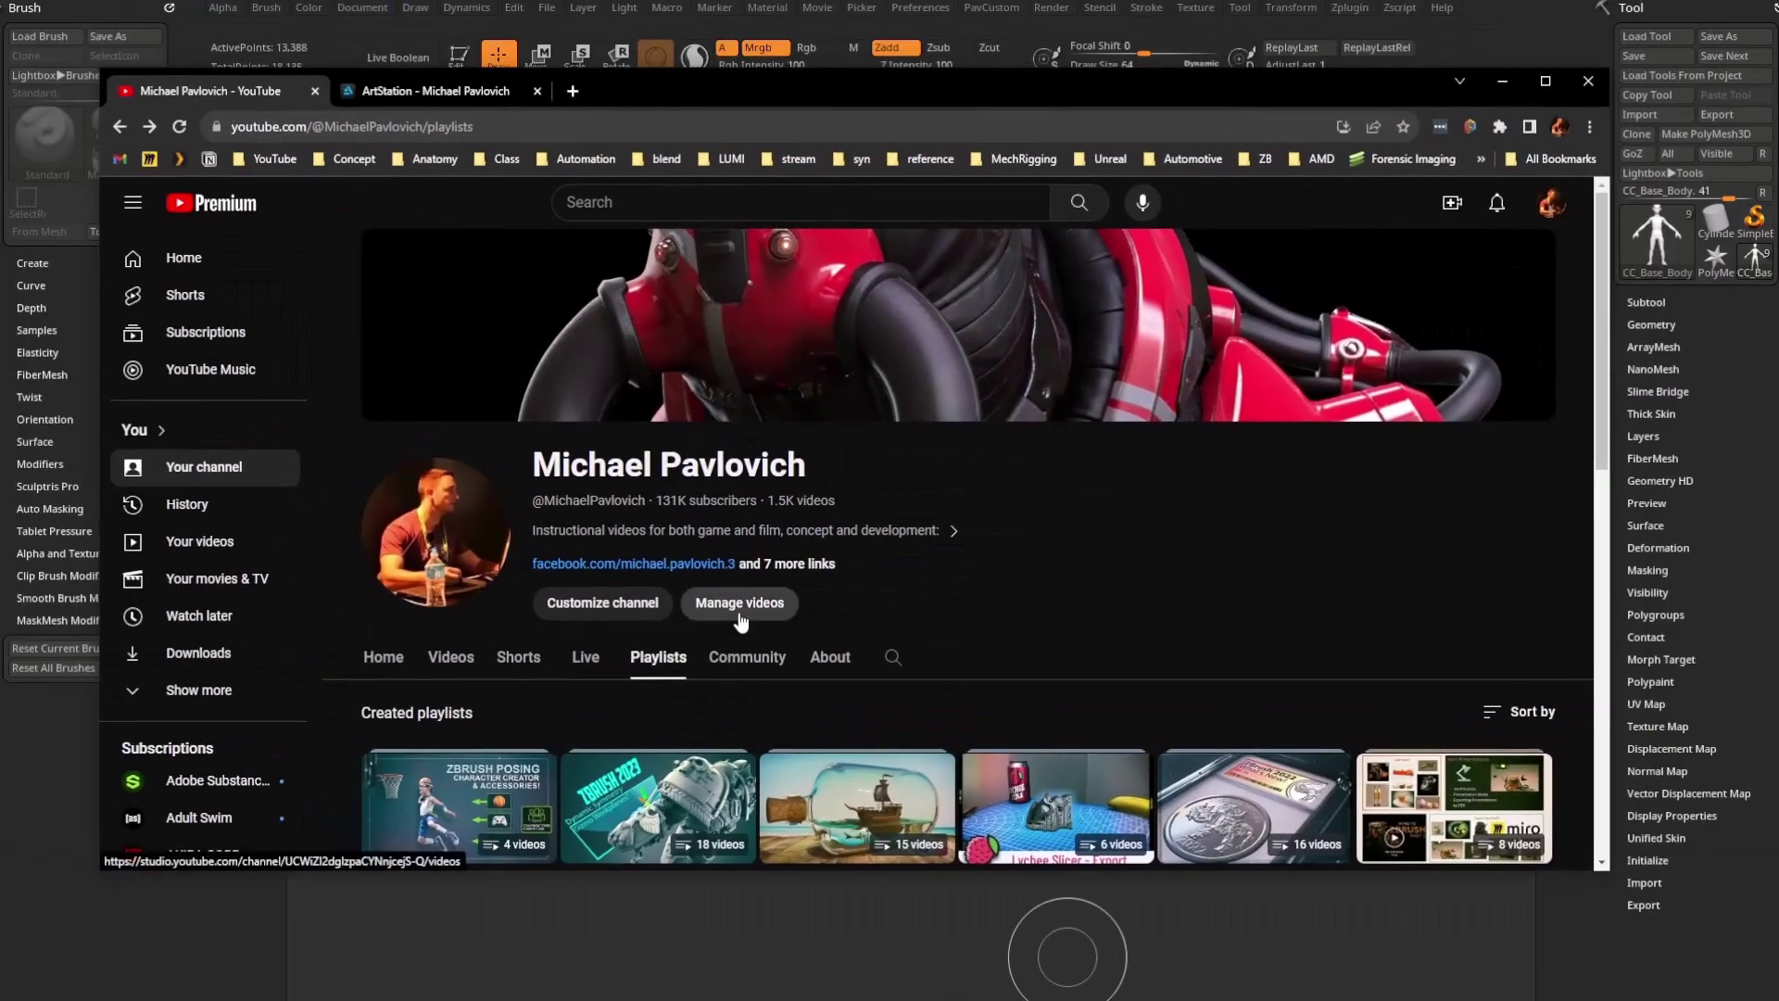
scroll(650, 664, down, 5)
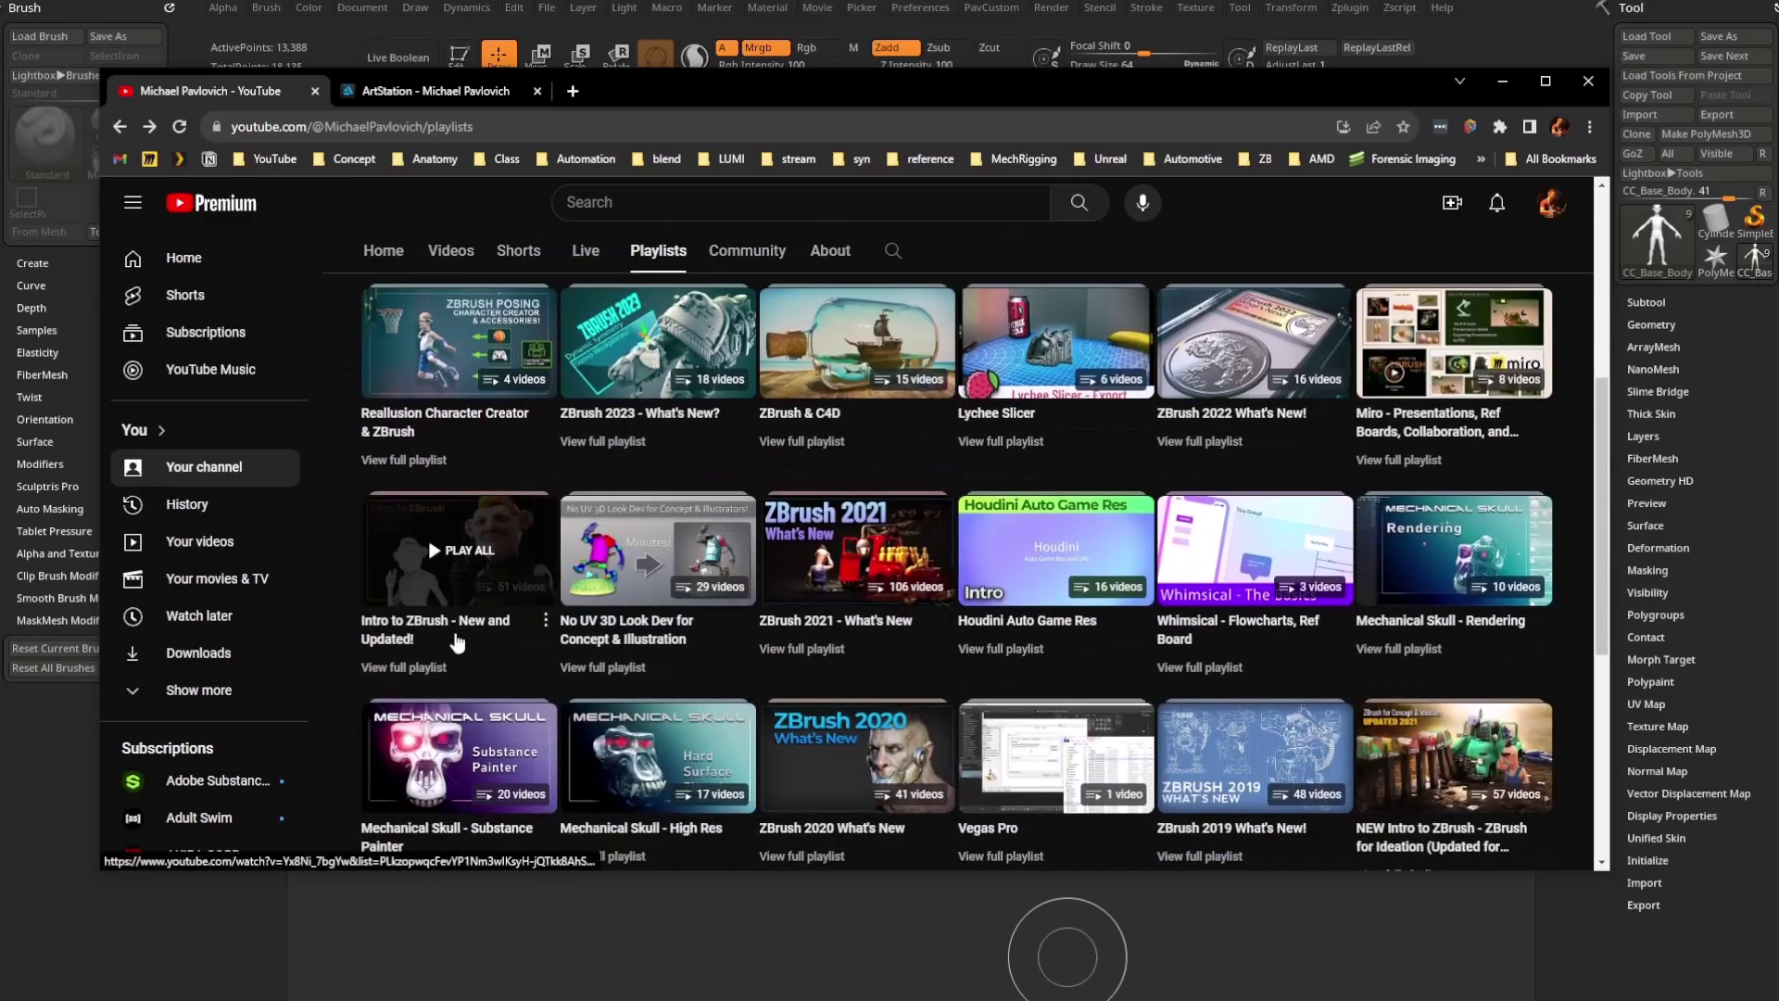
click(416, 669)
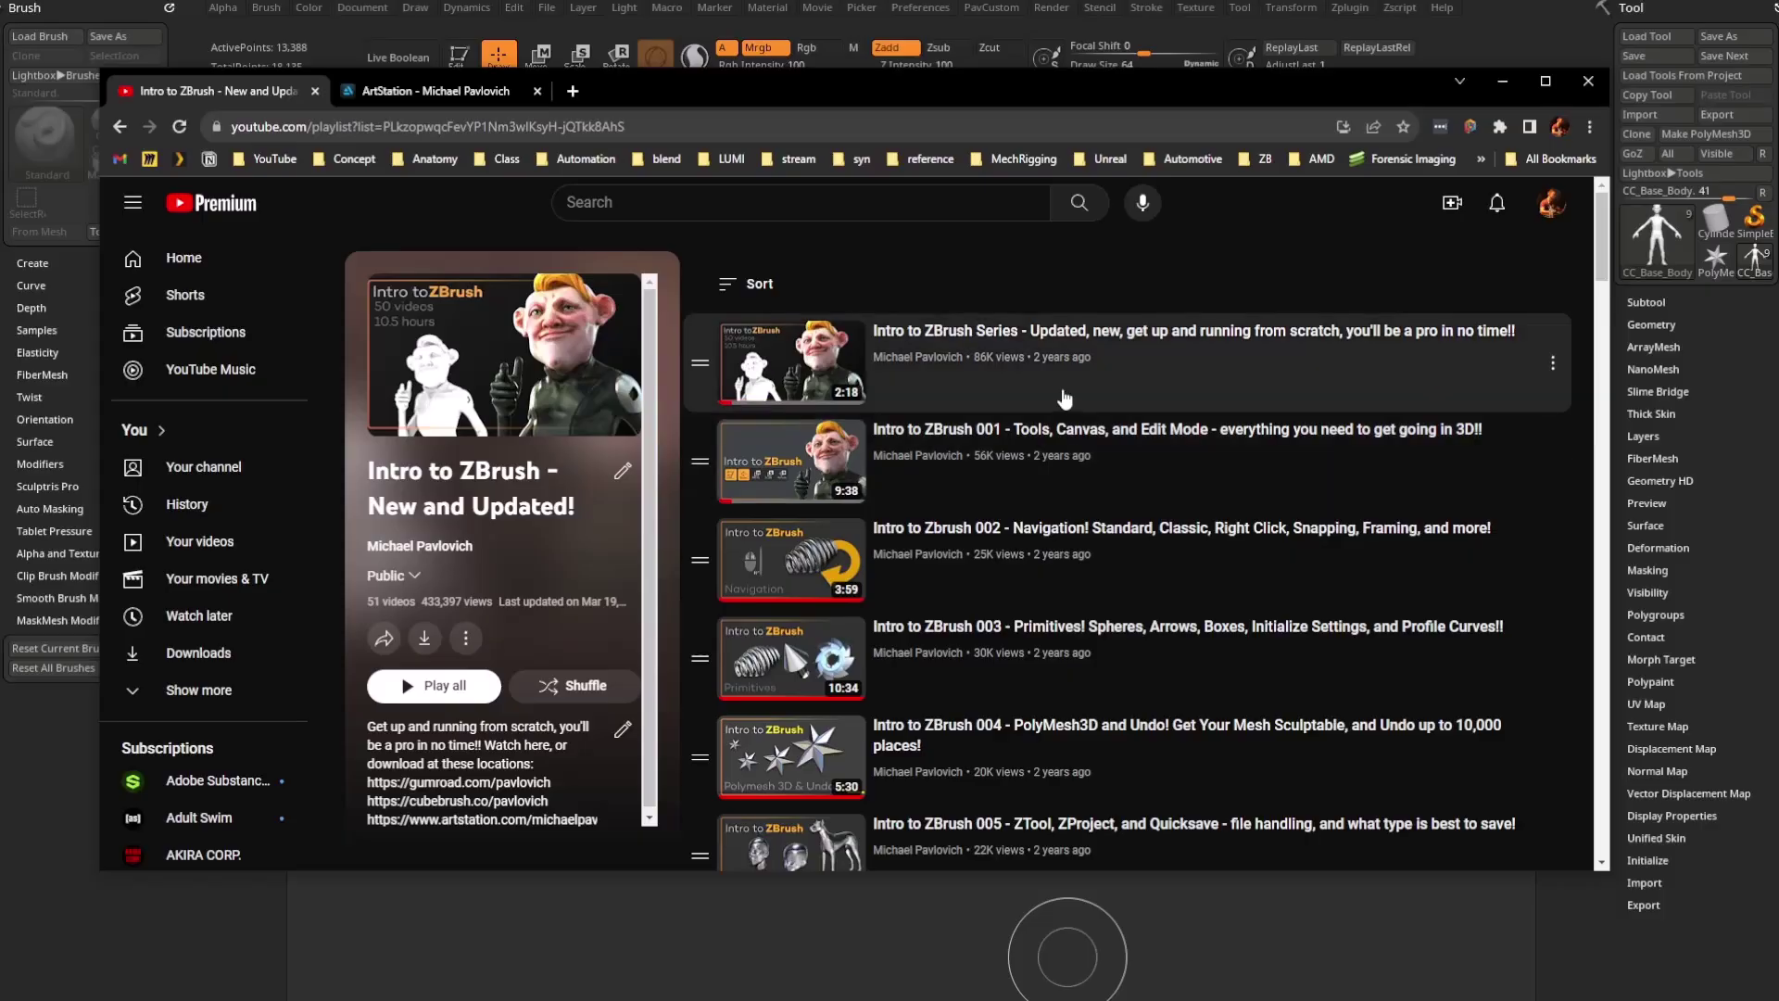
scroll(1065, 398, down, 20)
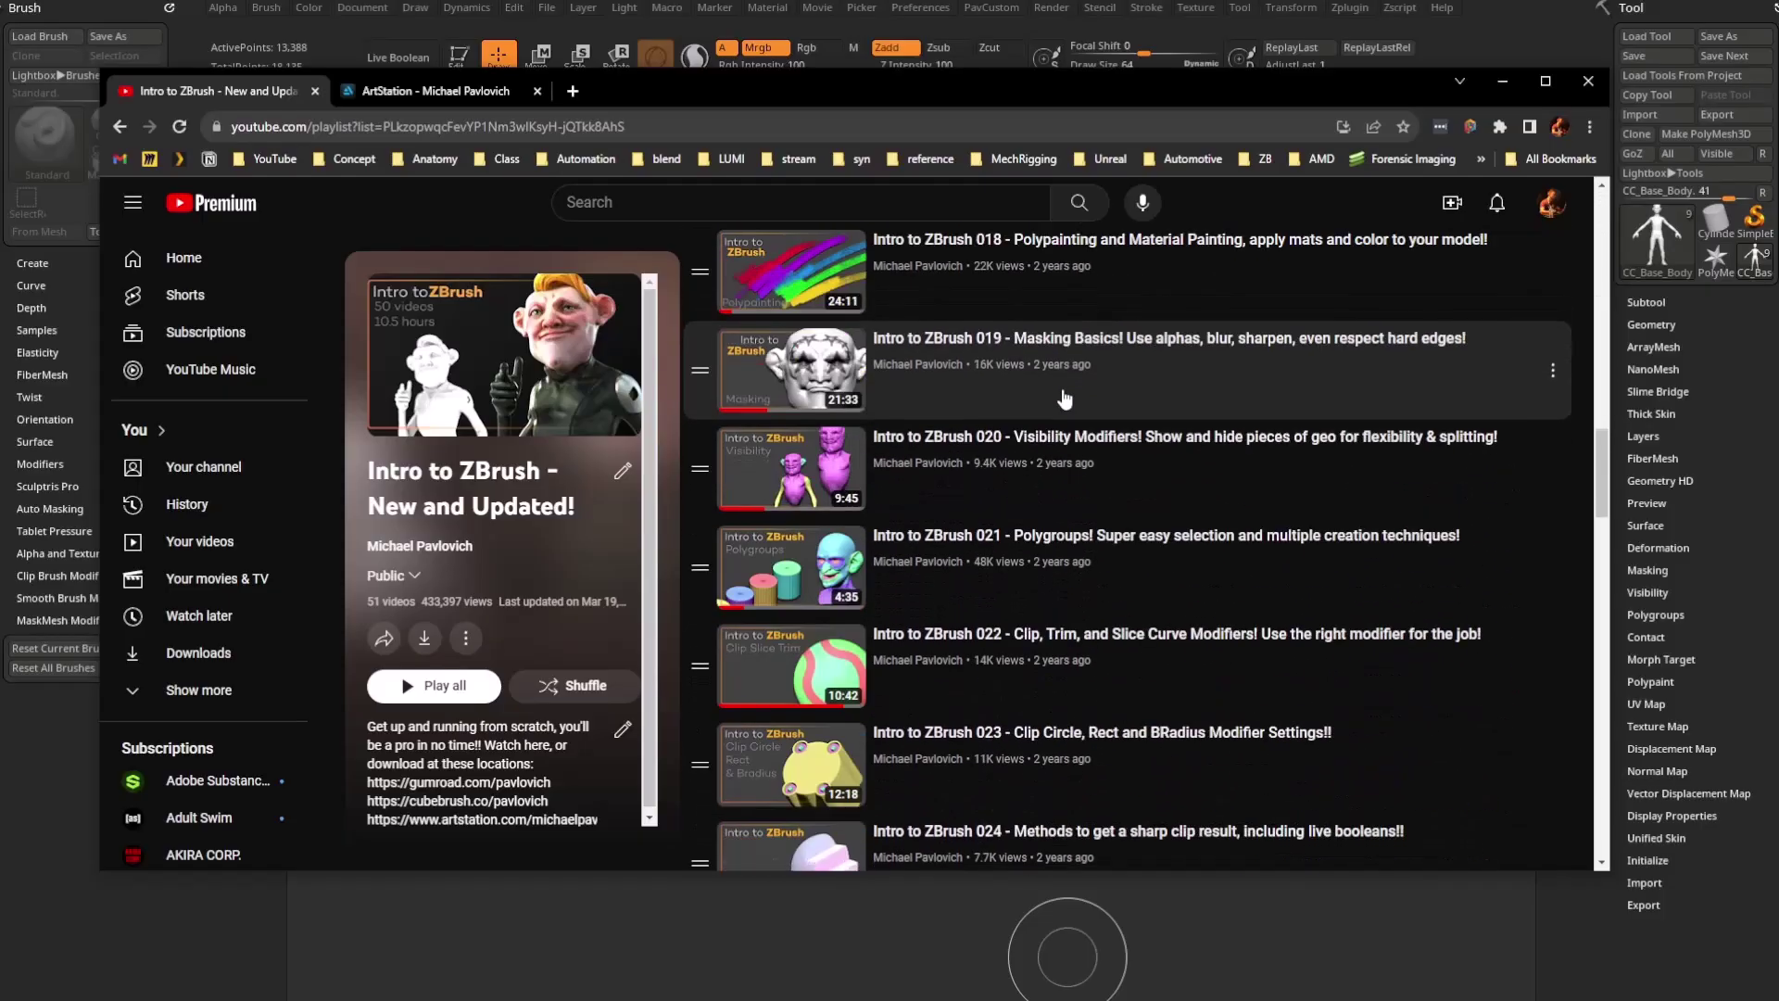
drag(1601, 573, 1631, 749)
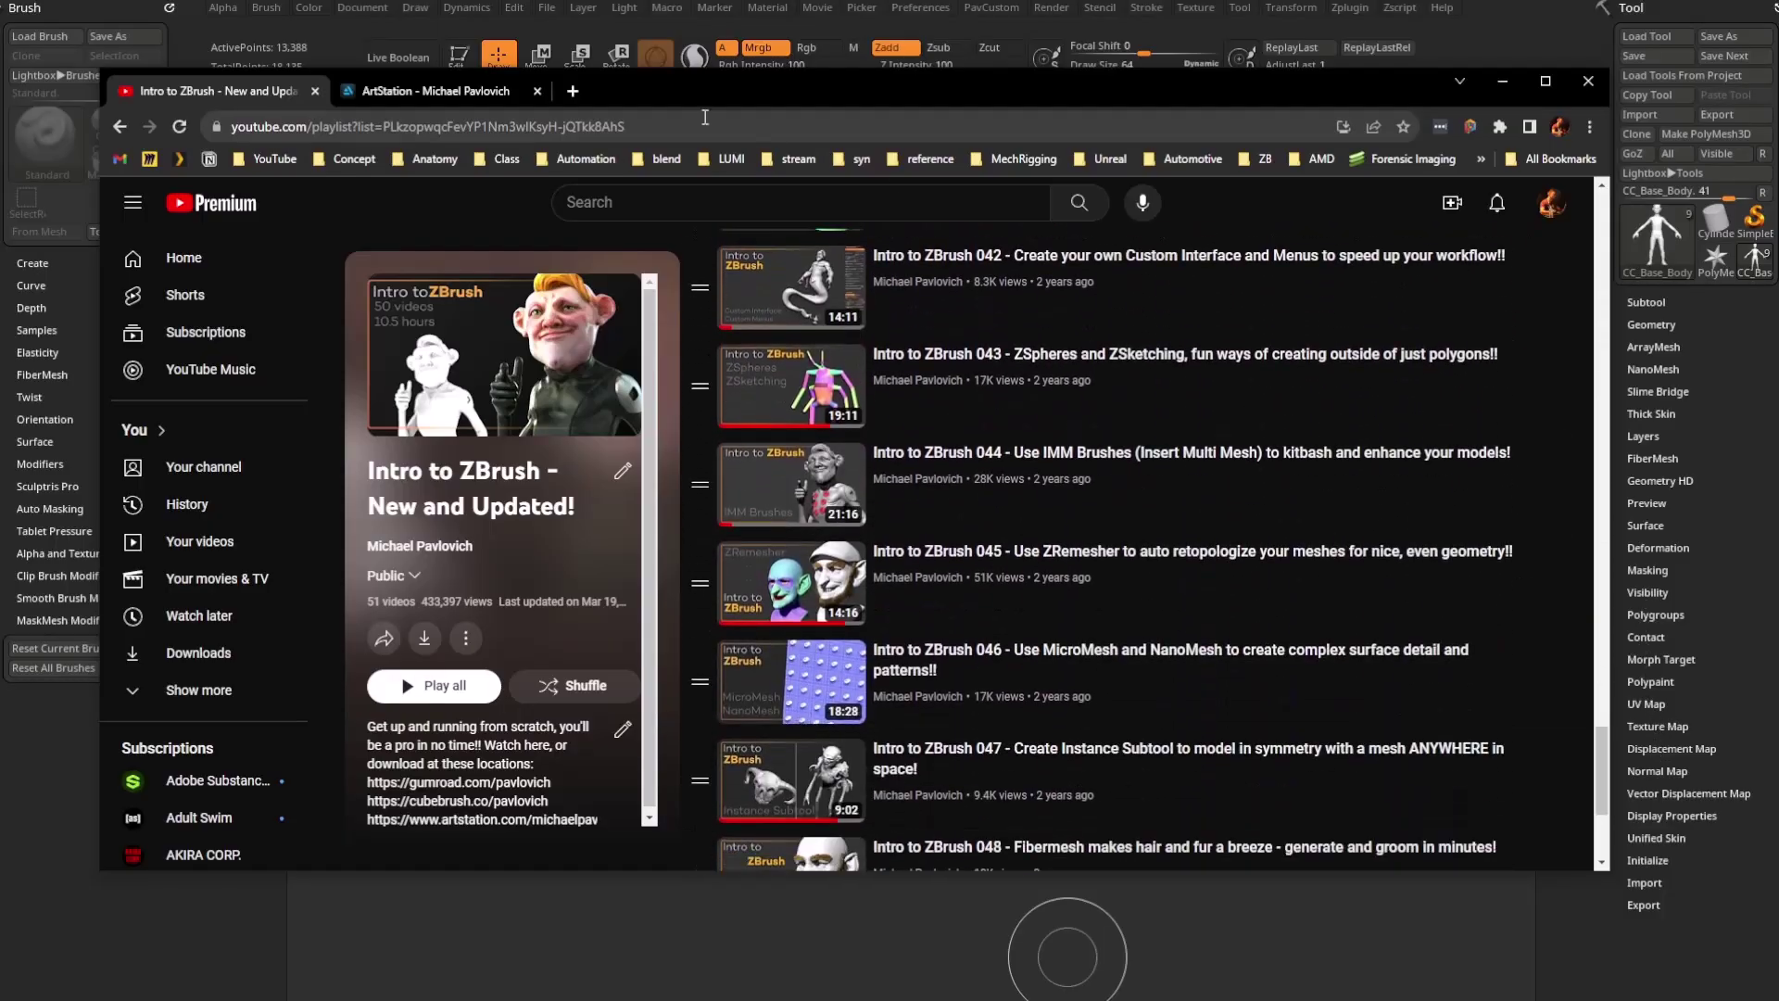
Step: Browse the ArtStation portfolio, look through the Baseball Head artwork and its livestream videos, and return to the portfolio
click(452, 90)
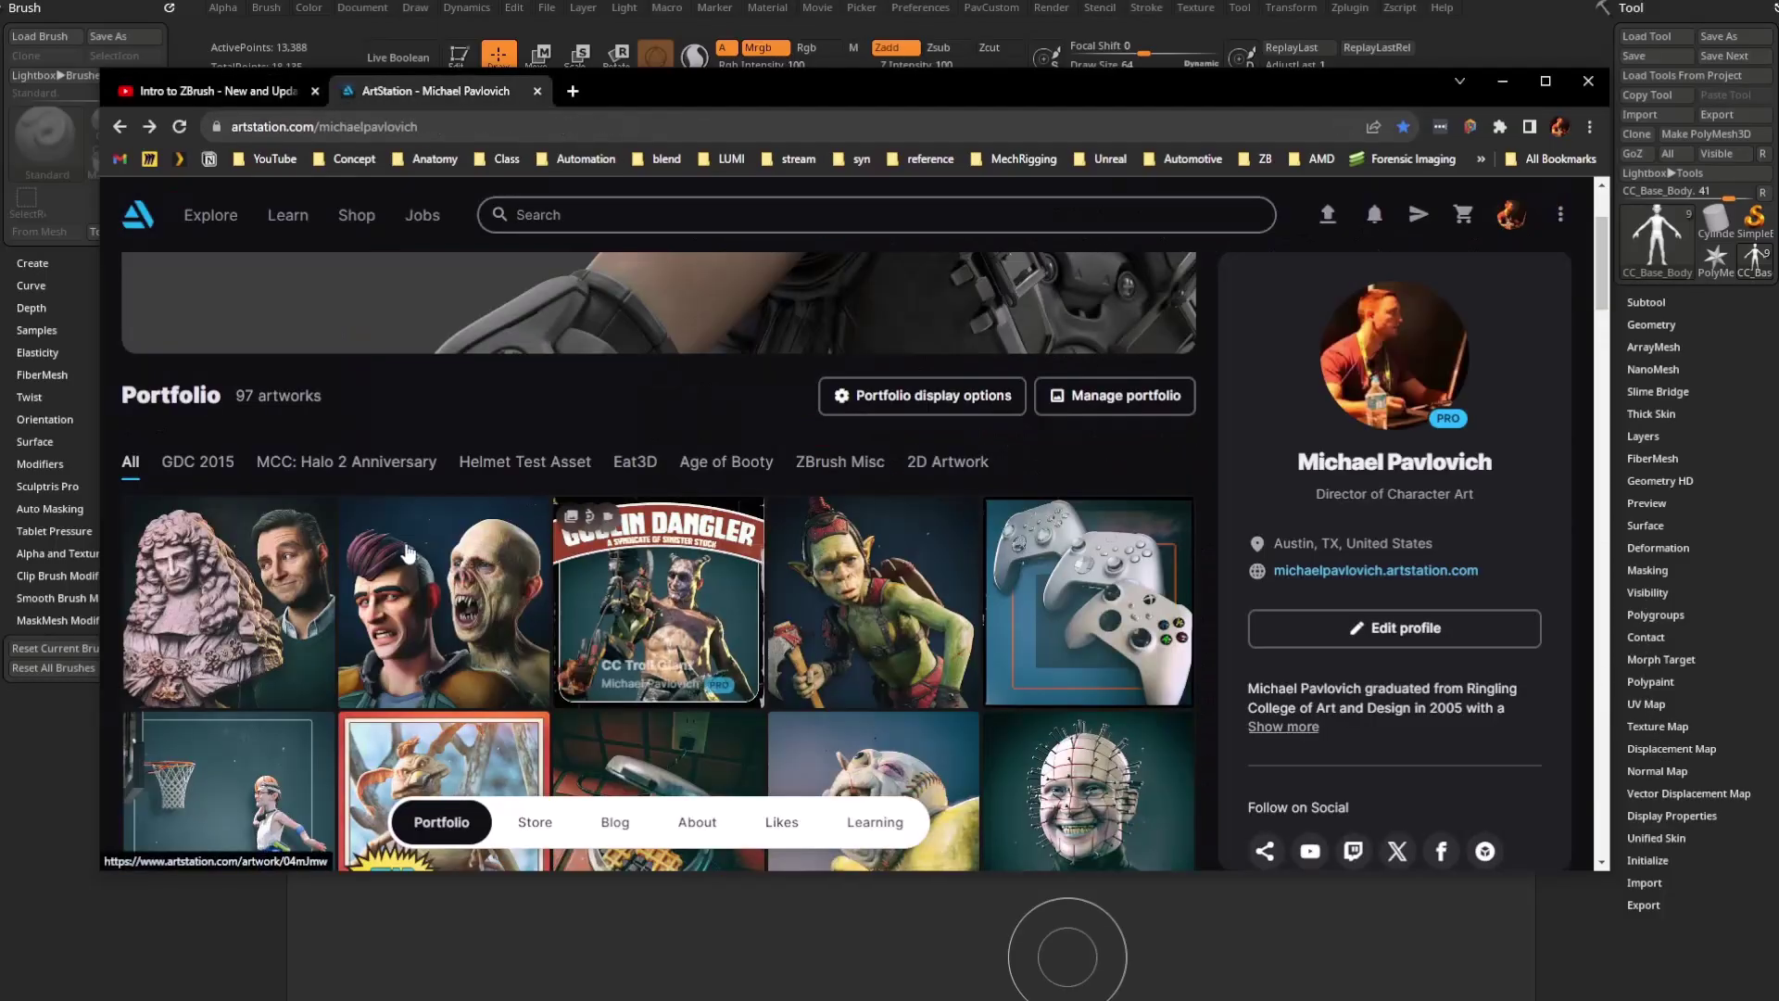
scroll(213, 593, down, 4)
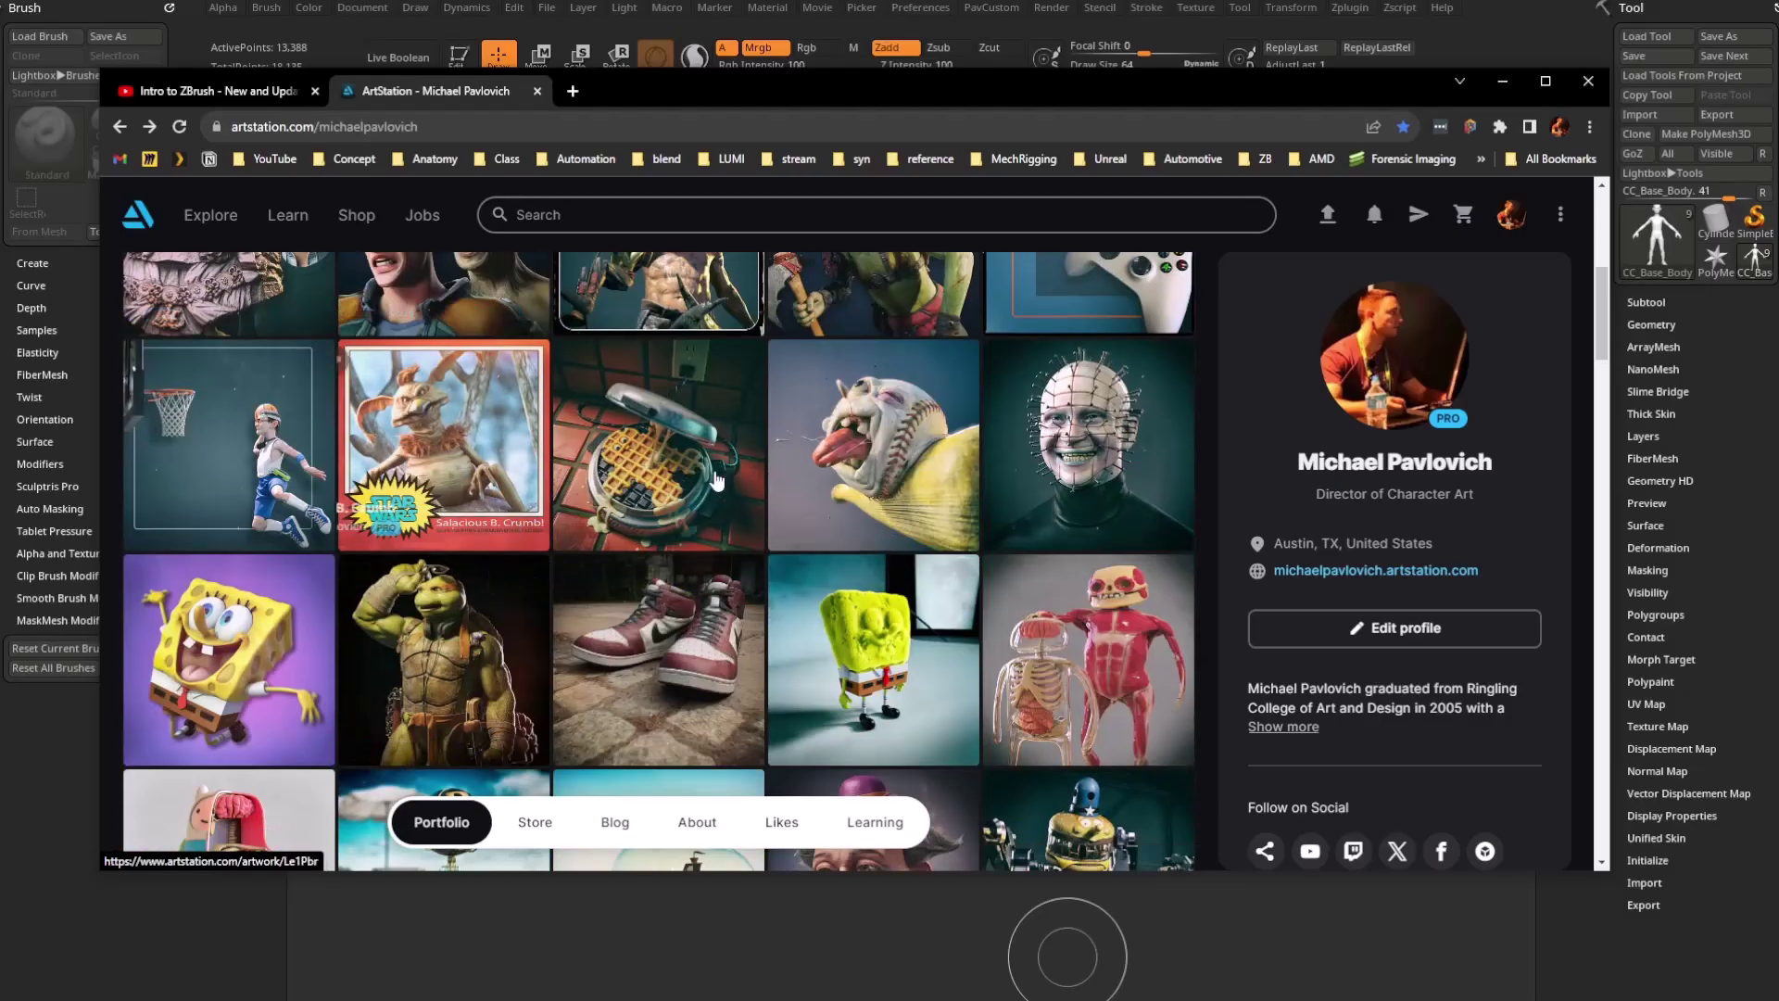
click(895, 438)
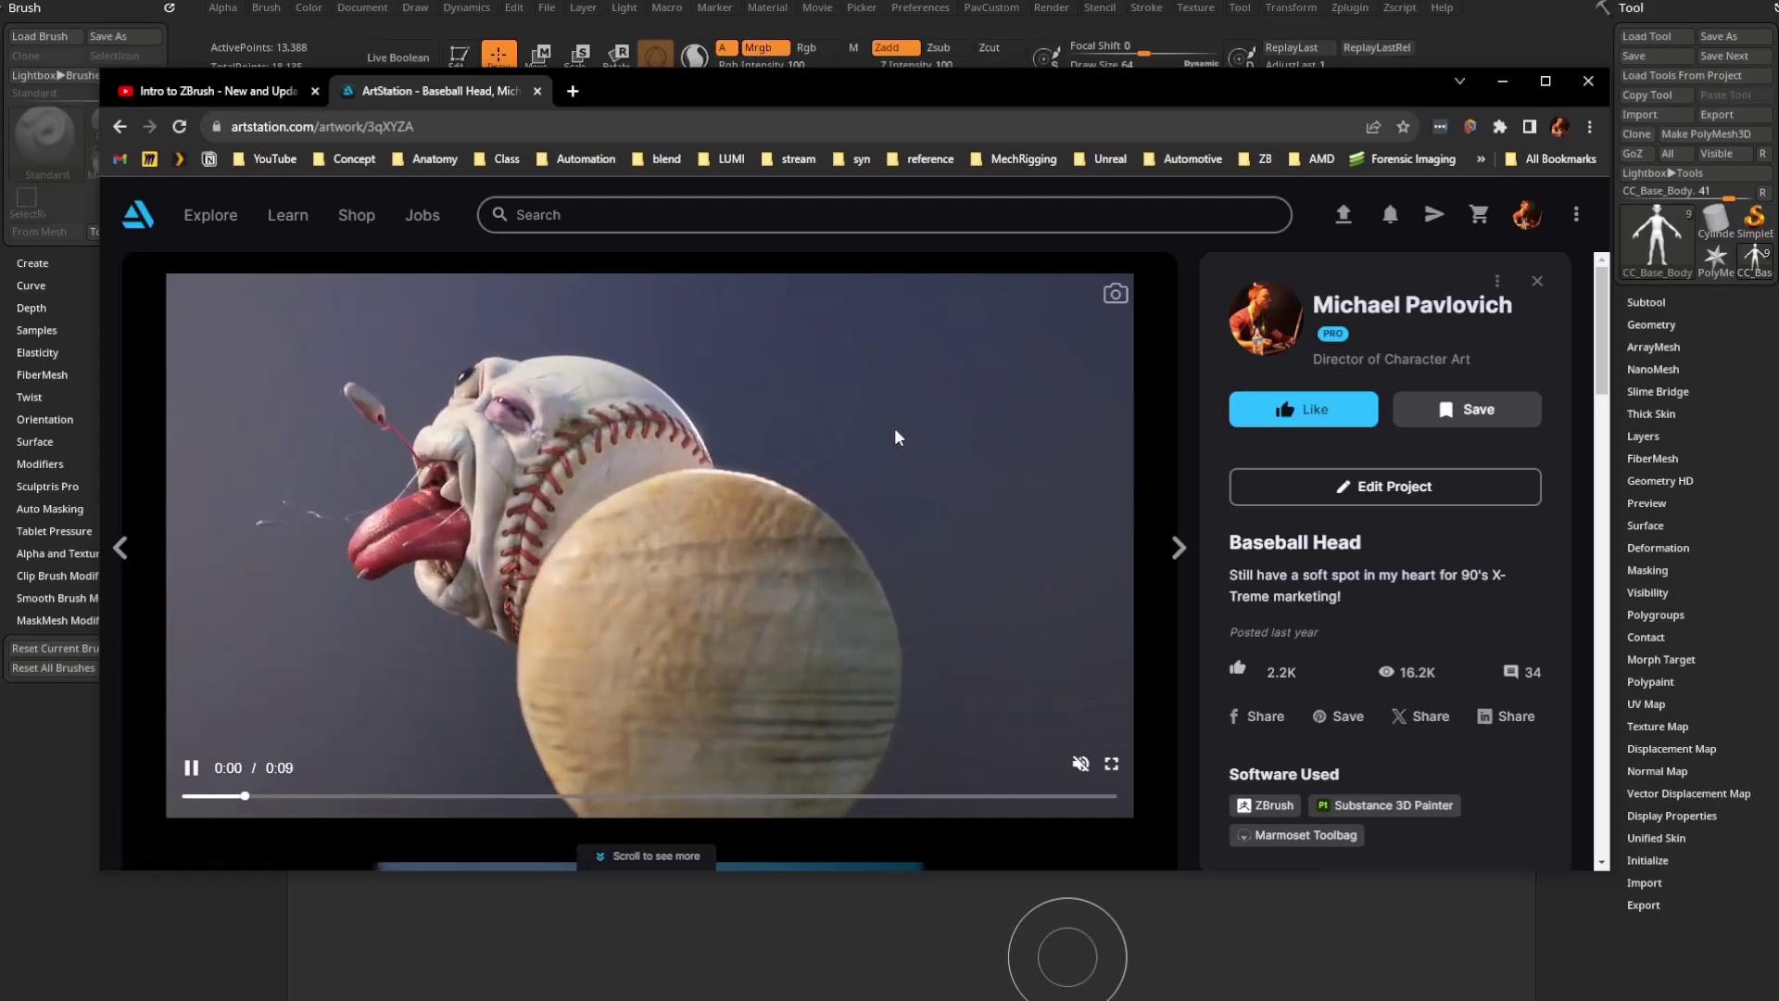
scroll(895, 436, down, 10)
scroll(894, 436, down, 1)
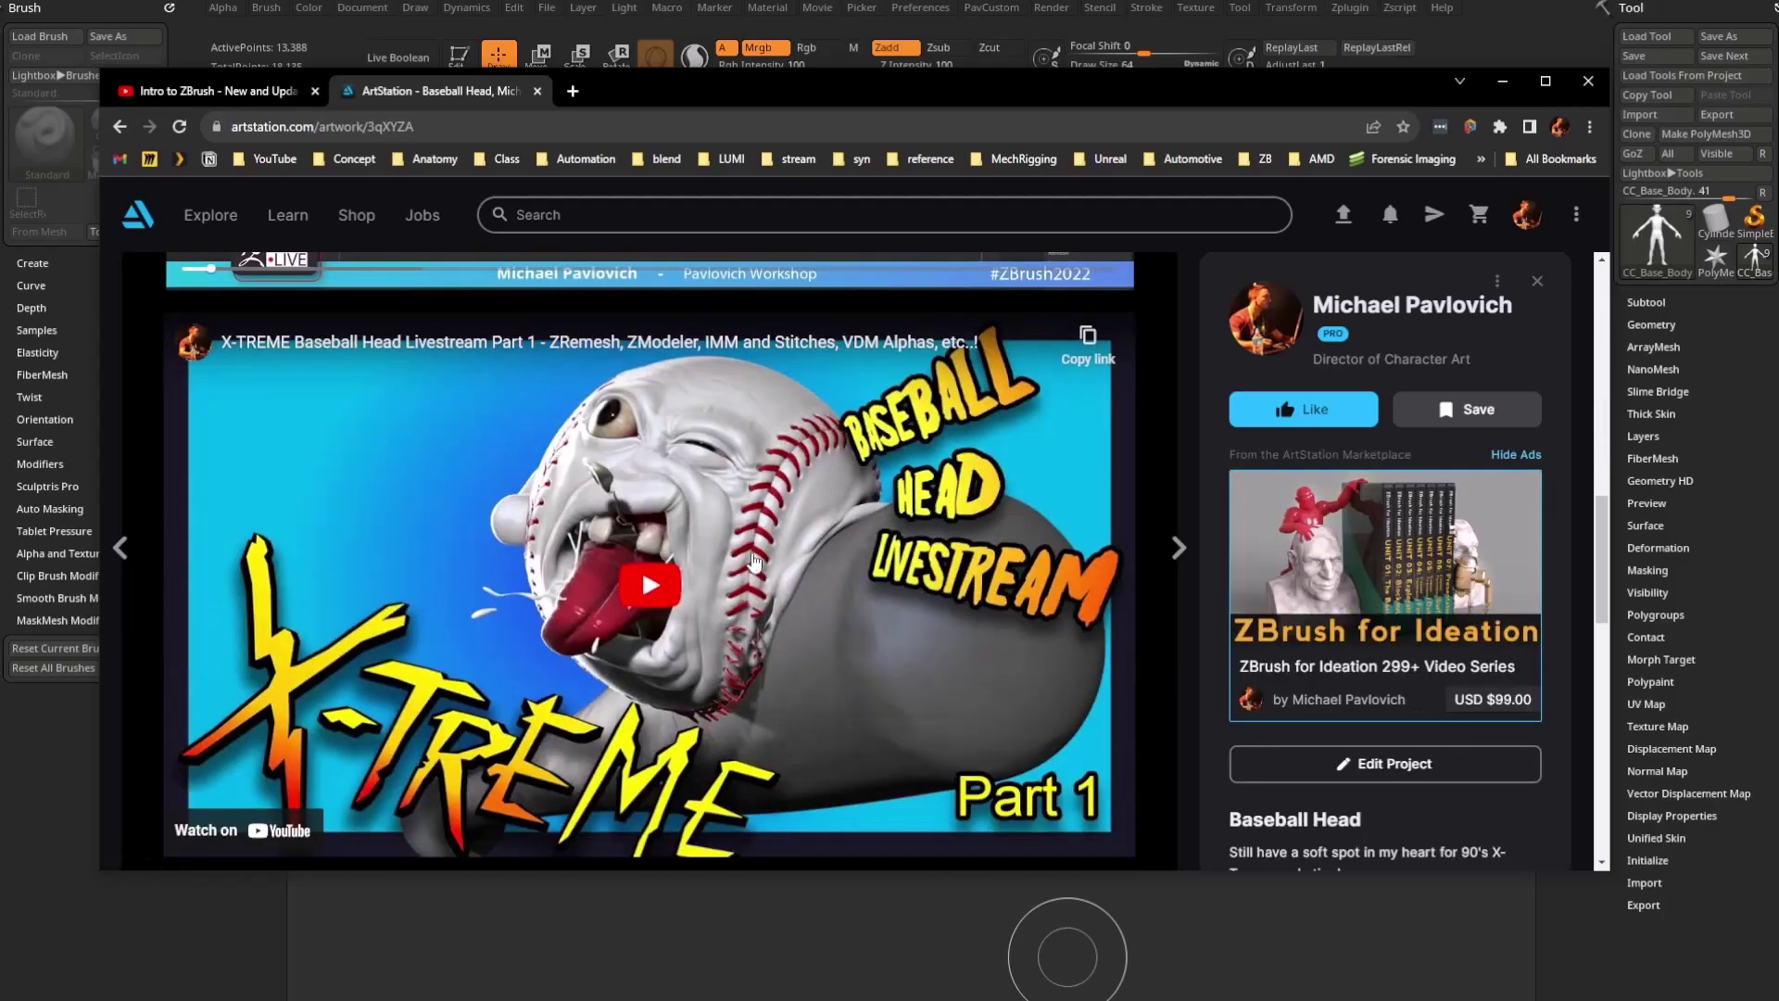
scroll(665, 586, down, 7)
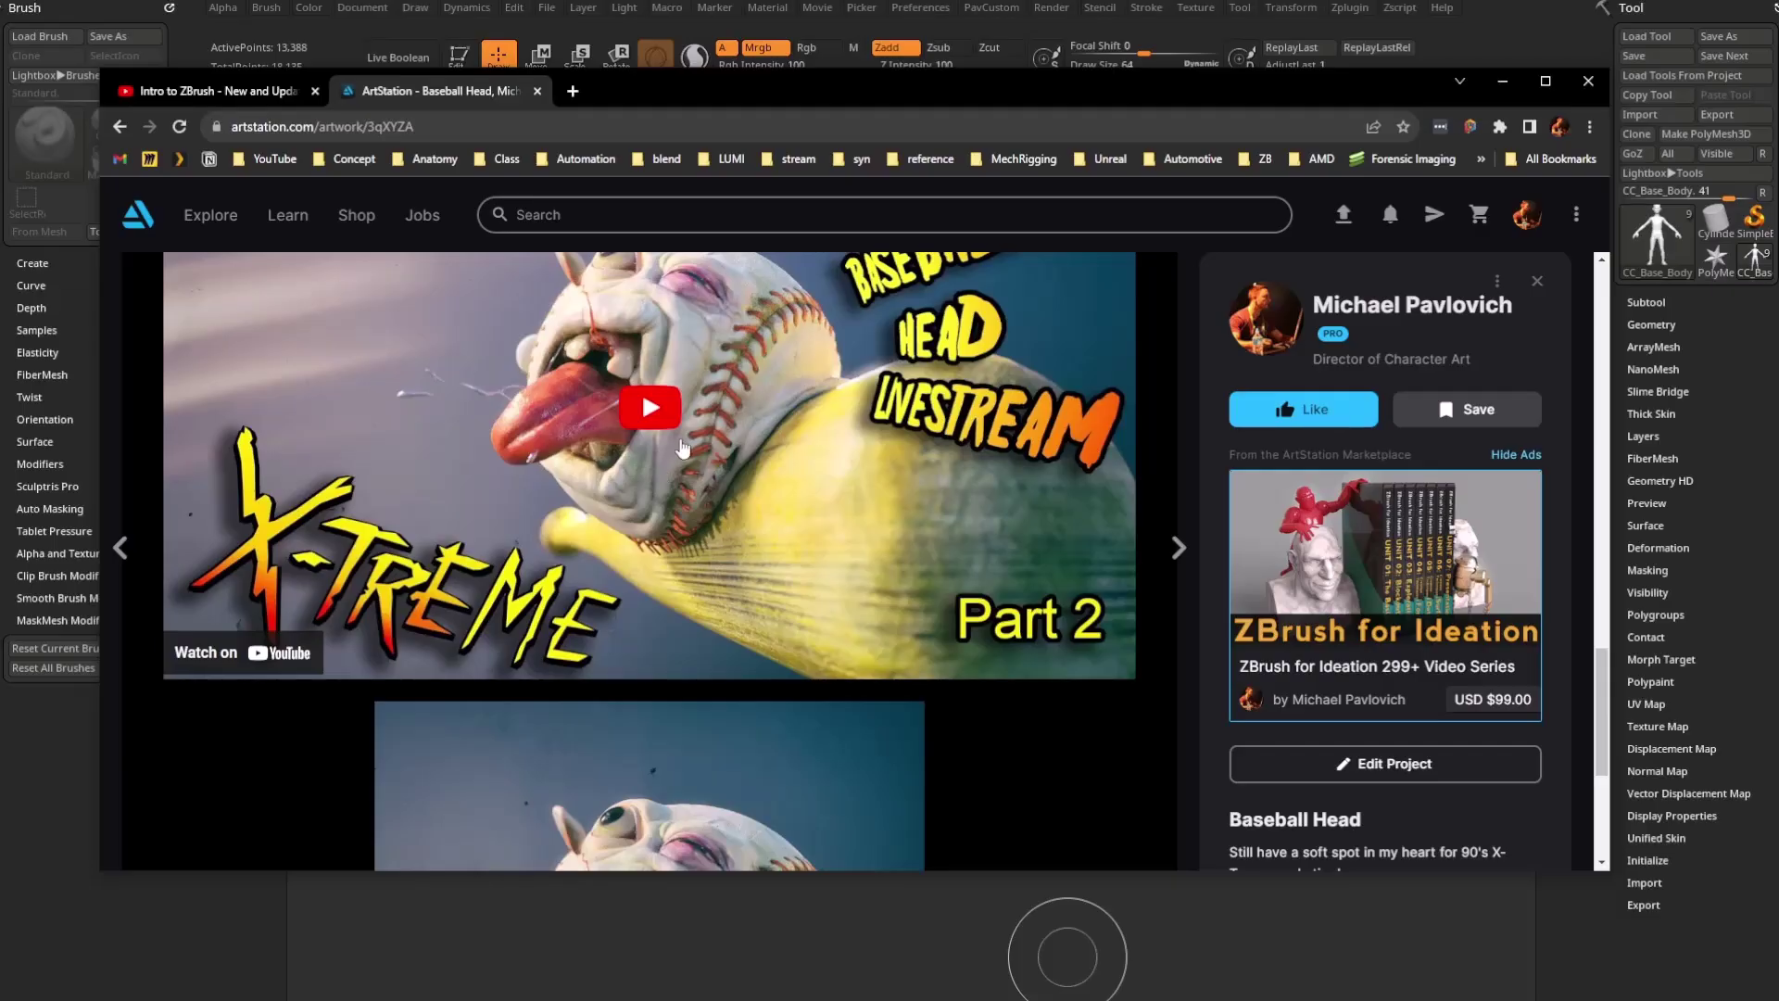
click(120, 126)
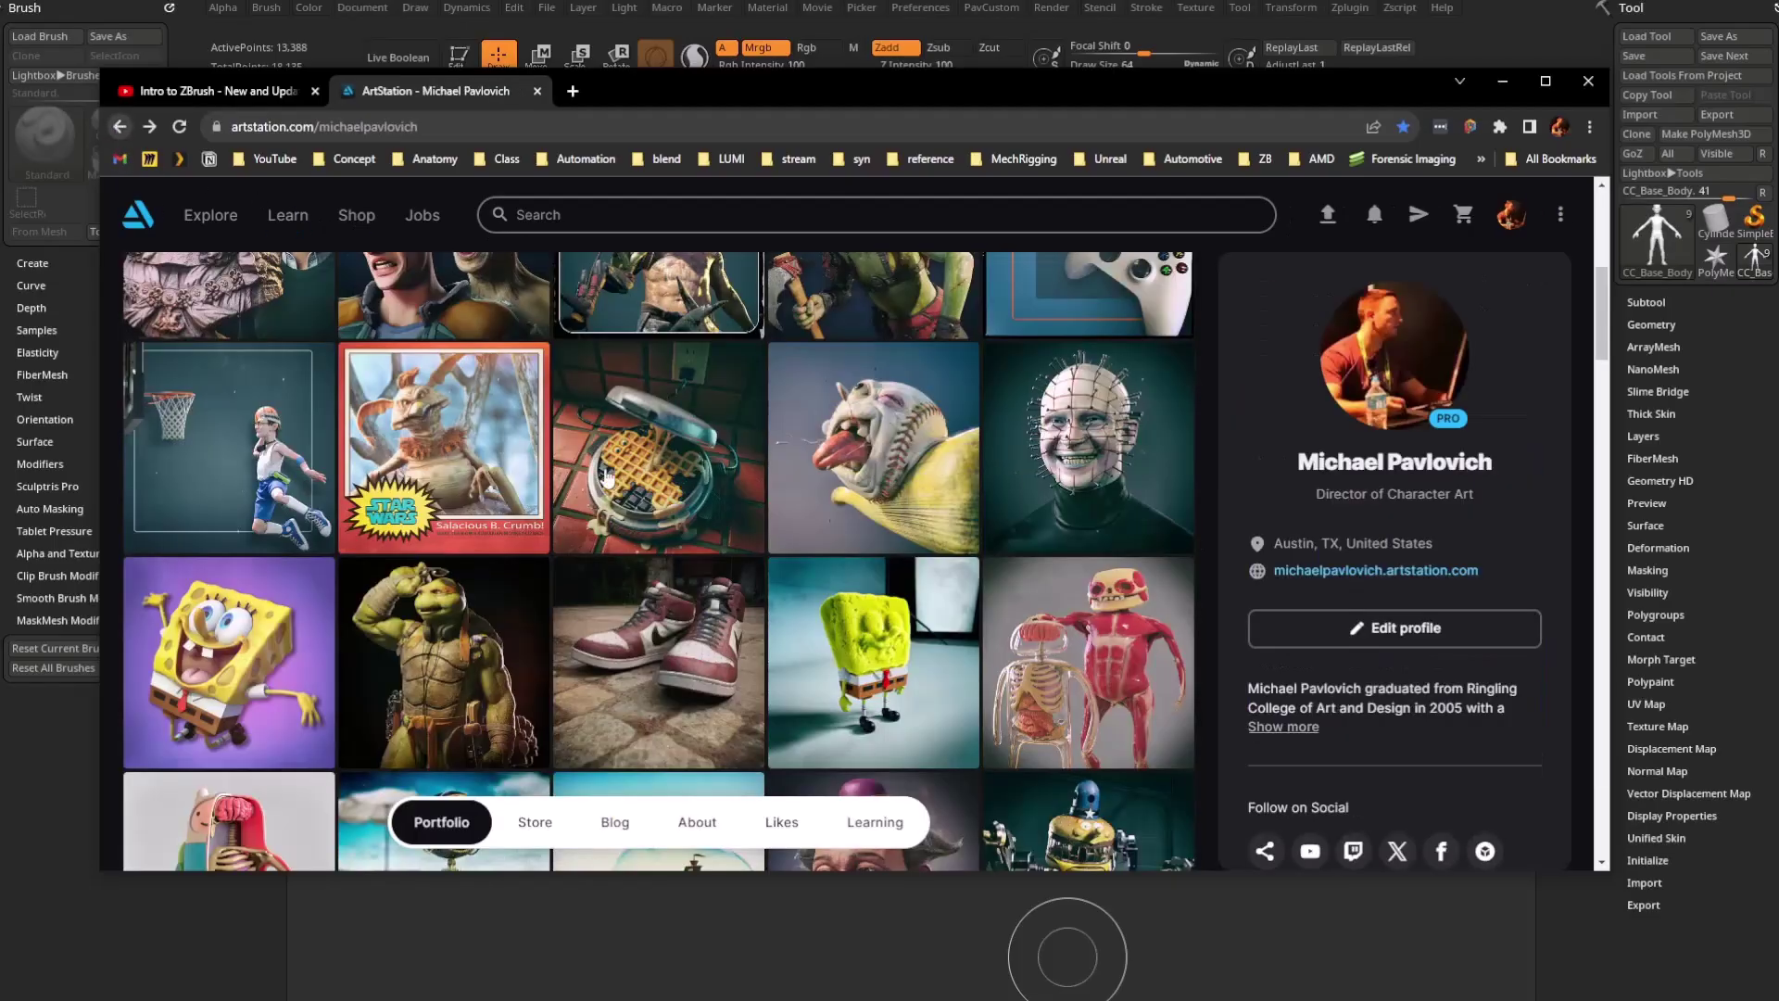
Step: Find the "Intro to ZBrush - New and Updated!" entry in the portfolio and return to the YouTube channel's playlists
scroll(632, 482, down, 7)
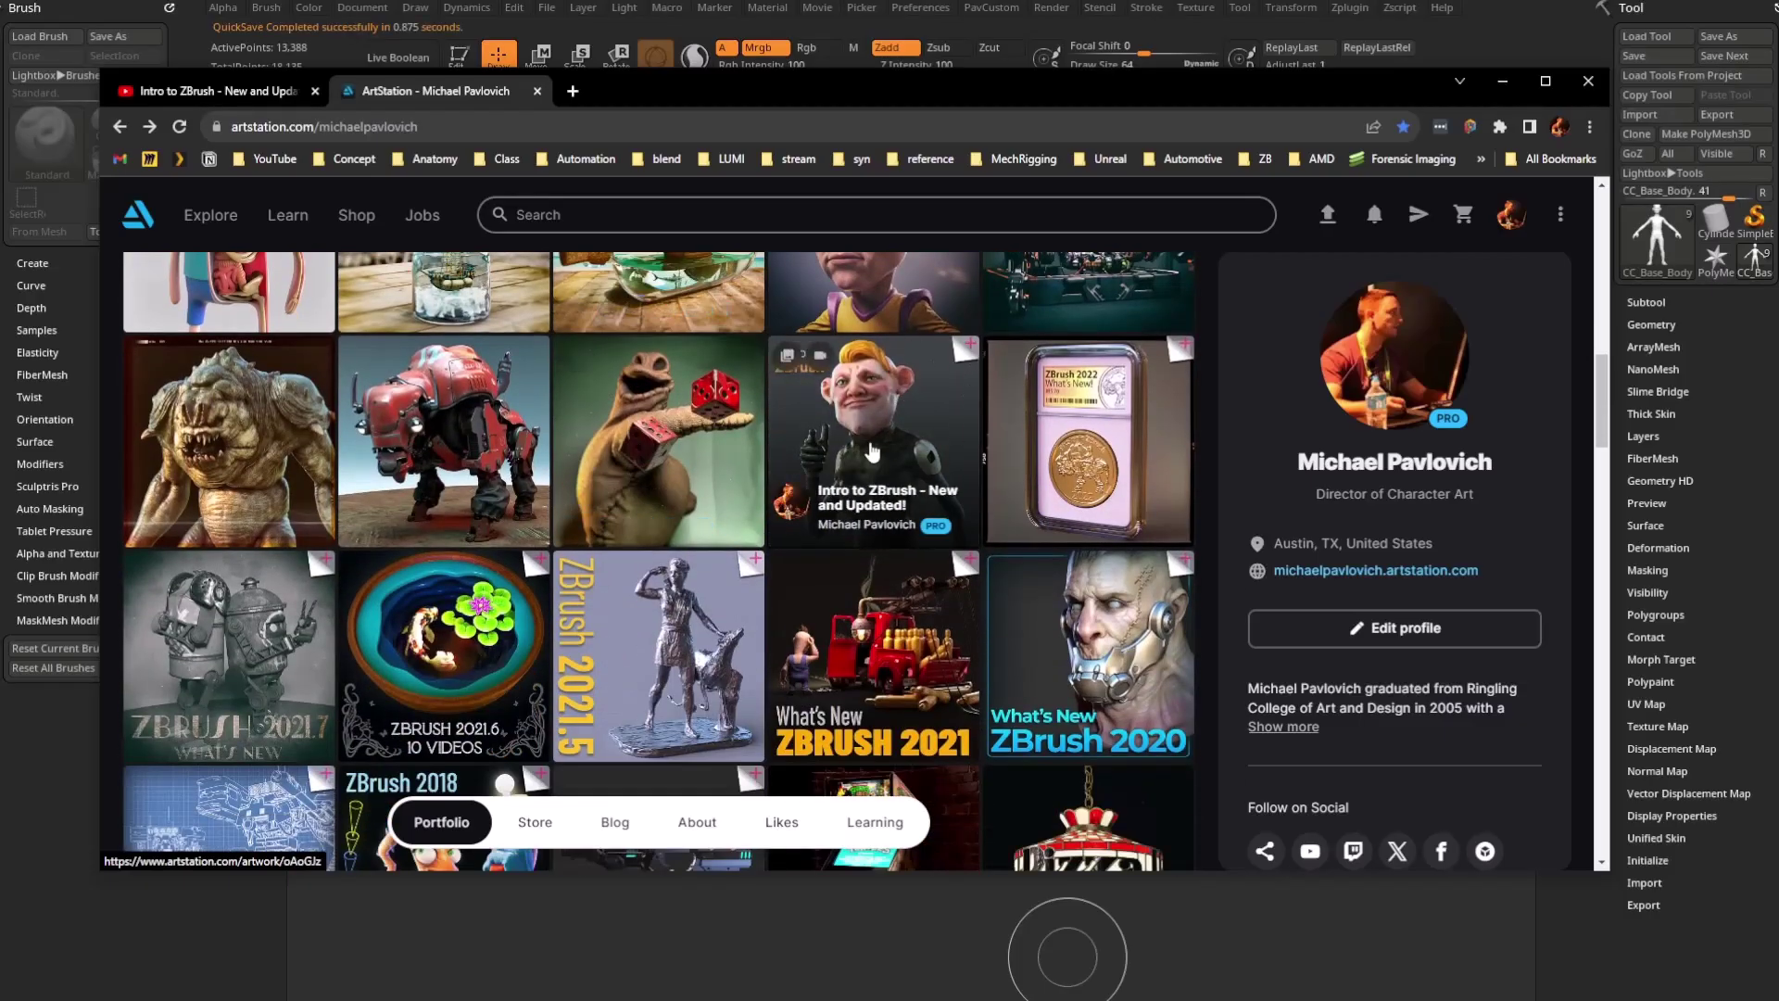
scroll(894, 447, down, 1)
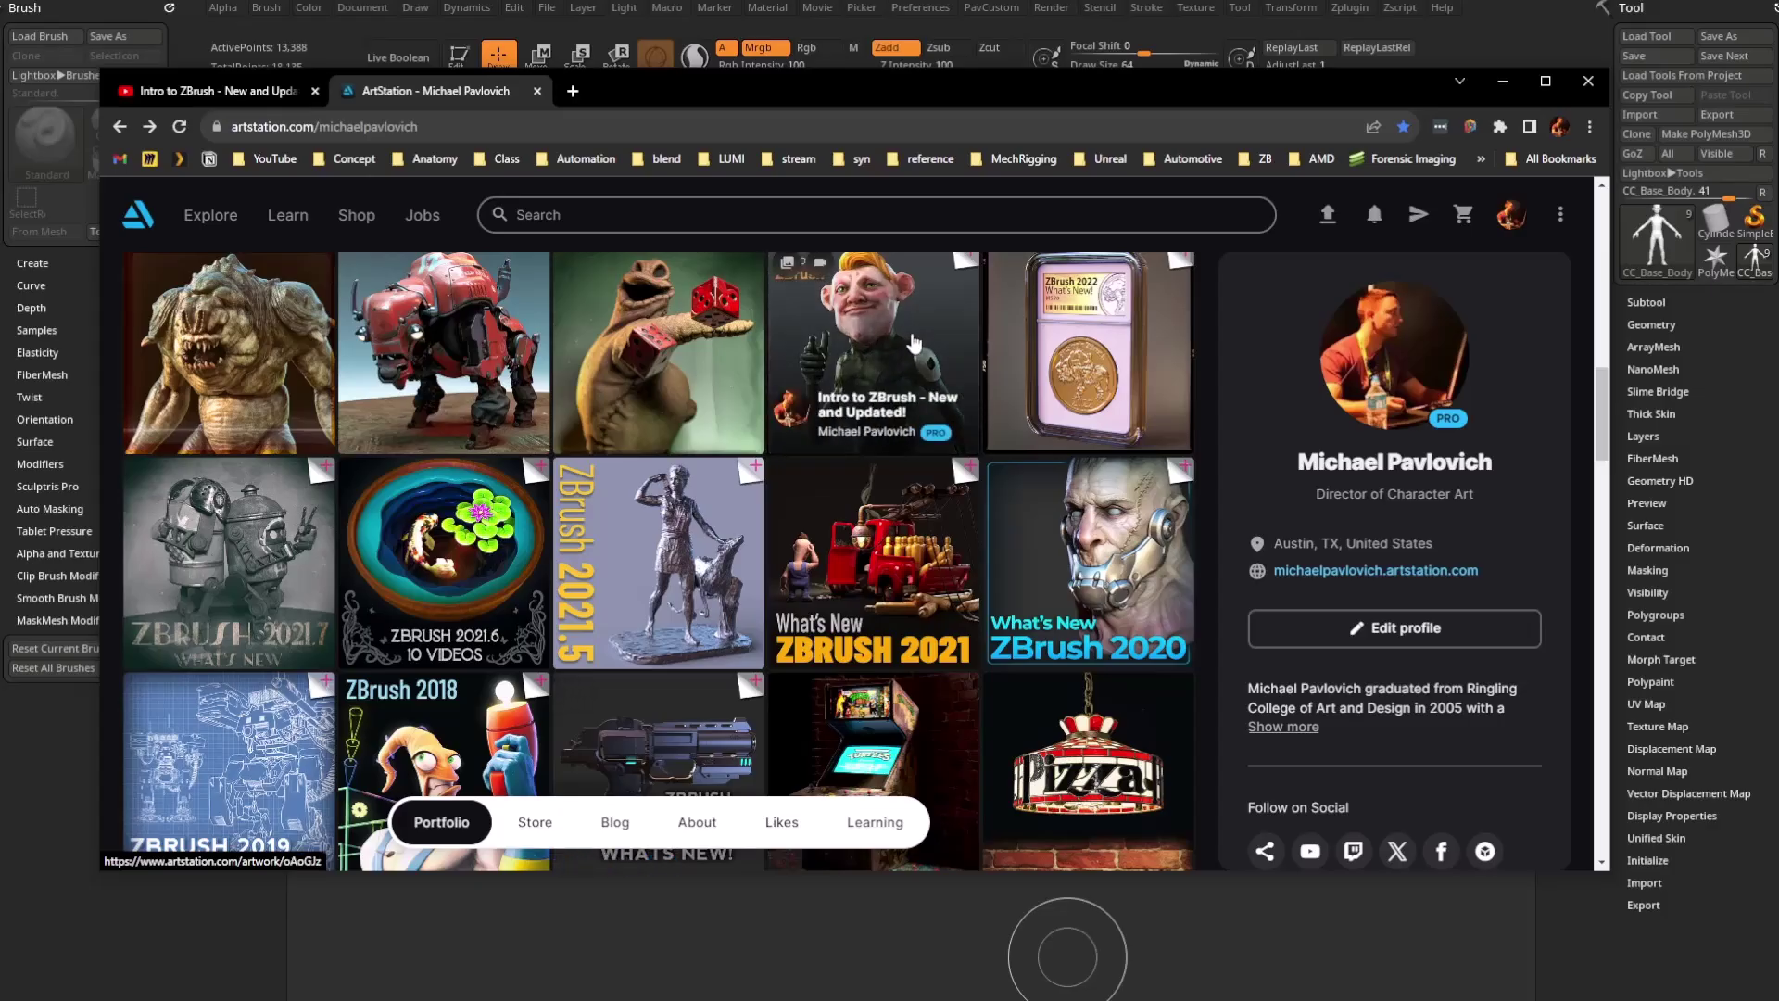
click(232, 91)
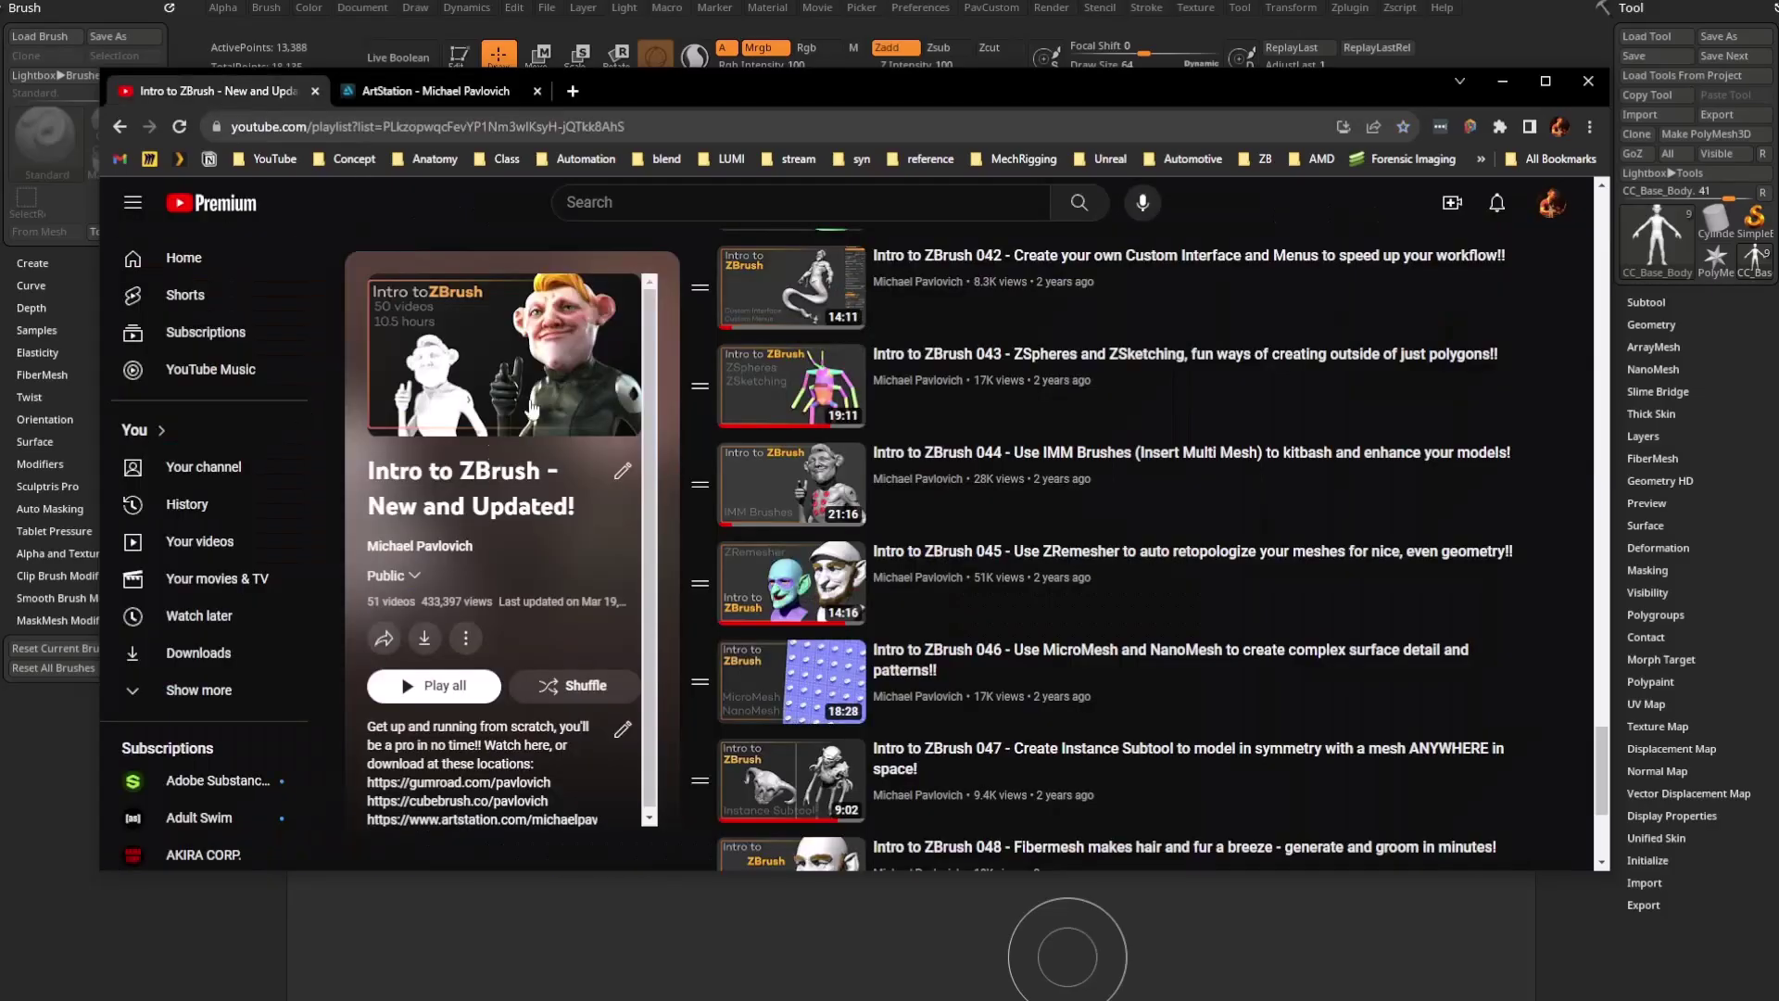
click(120, 126)
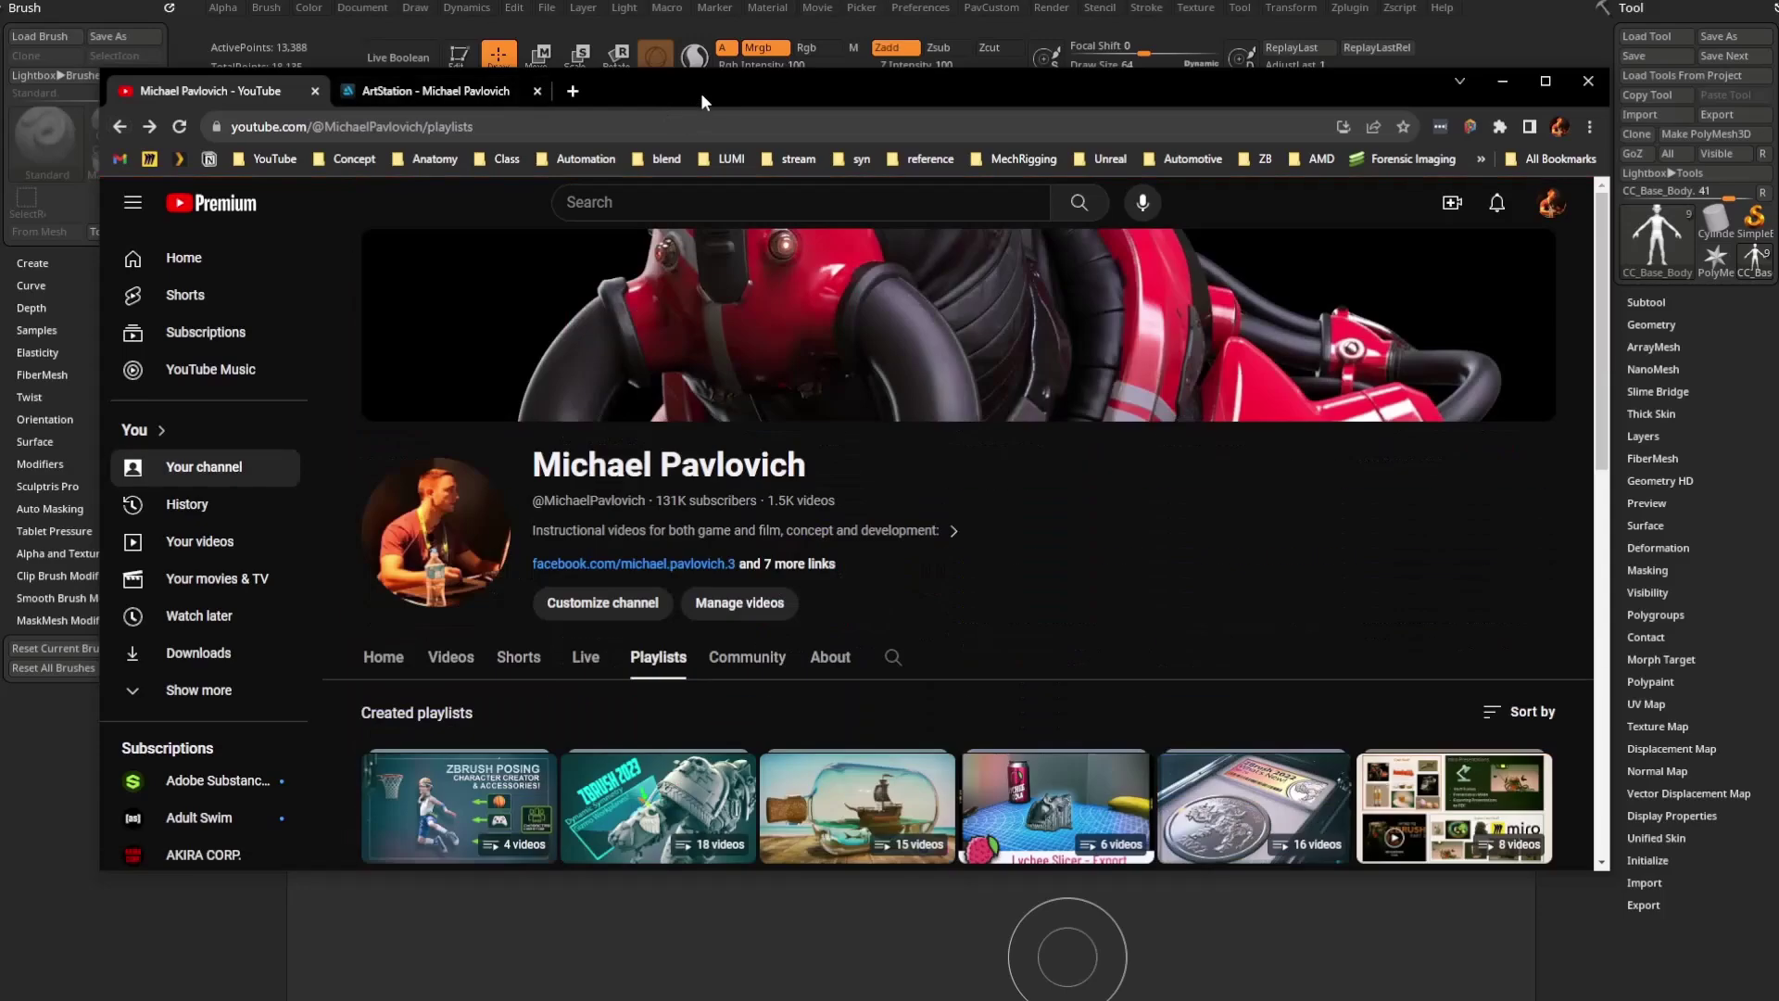
Step: Switch back to ZBrush, draw the CC_Base_Body tool on the empty canvas and turn on Edit mode
key(alt+Tab)
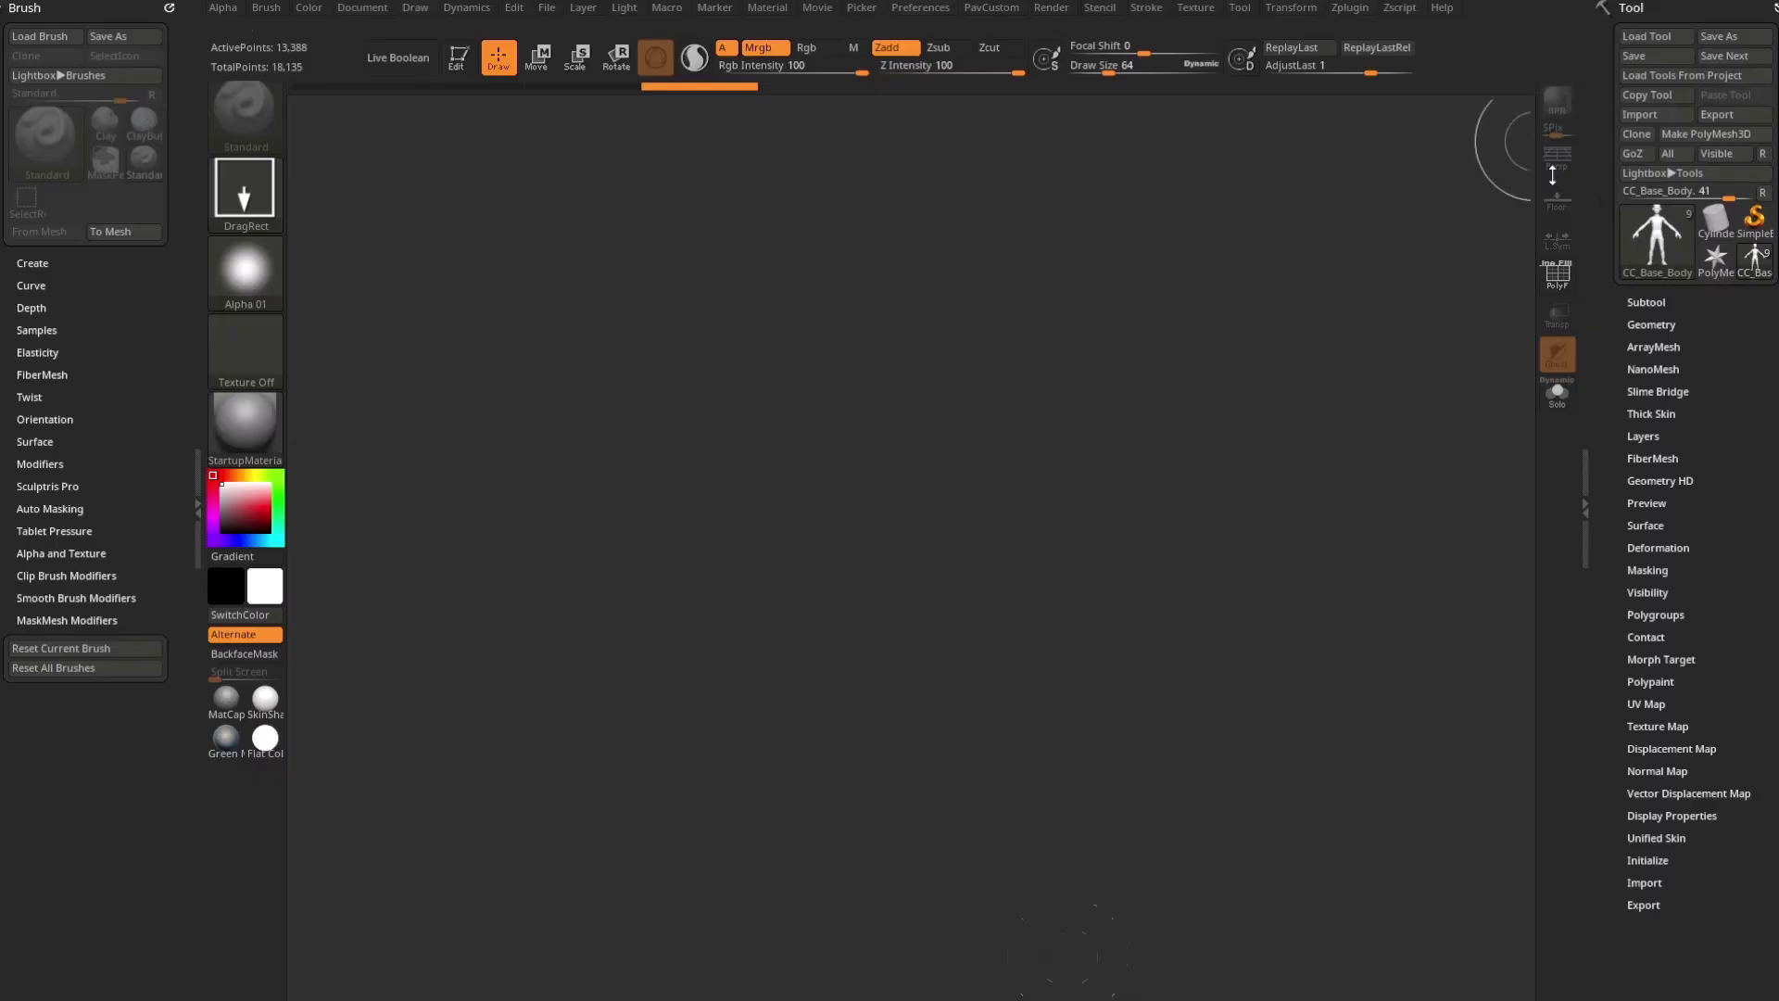
mouse_move(1698, 215)
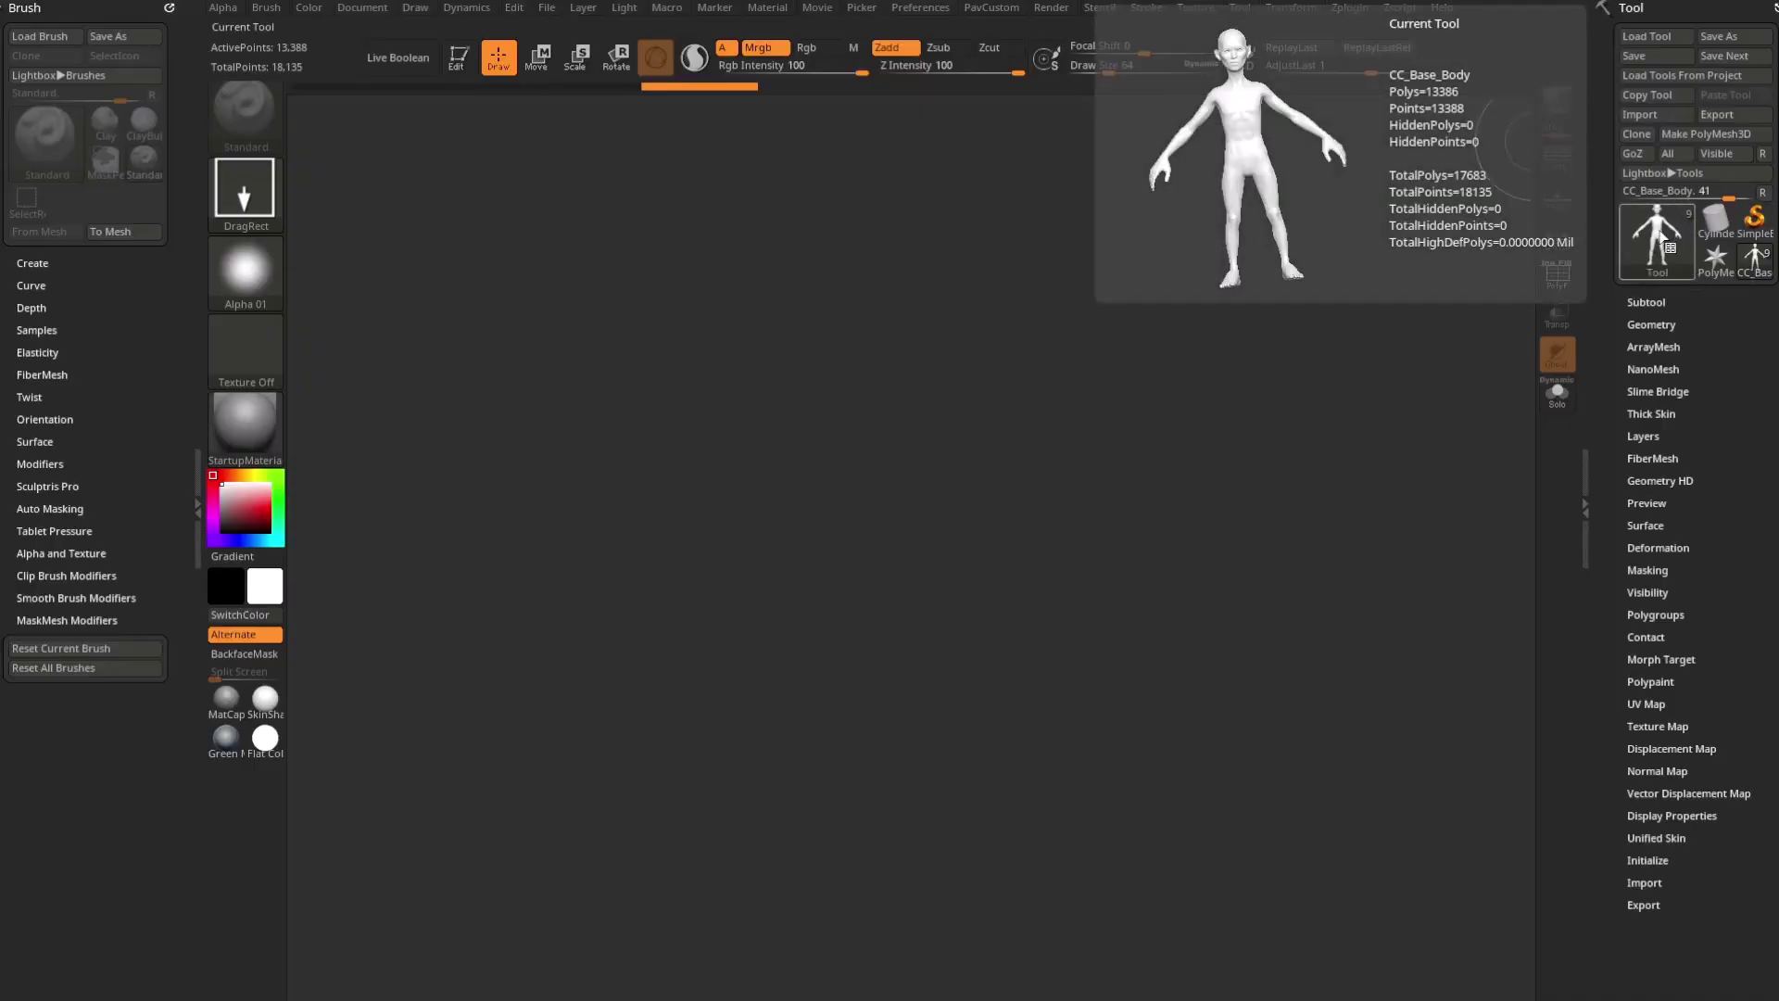
drag(897, 617, 899, 655)
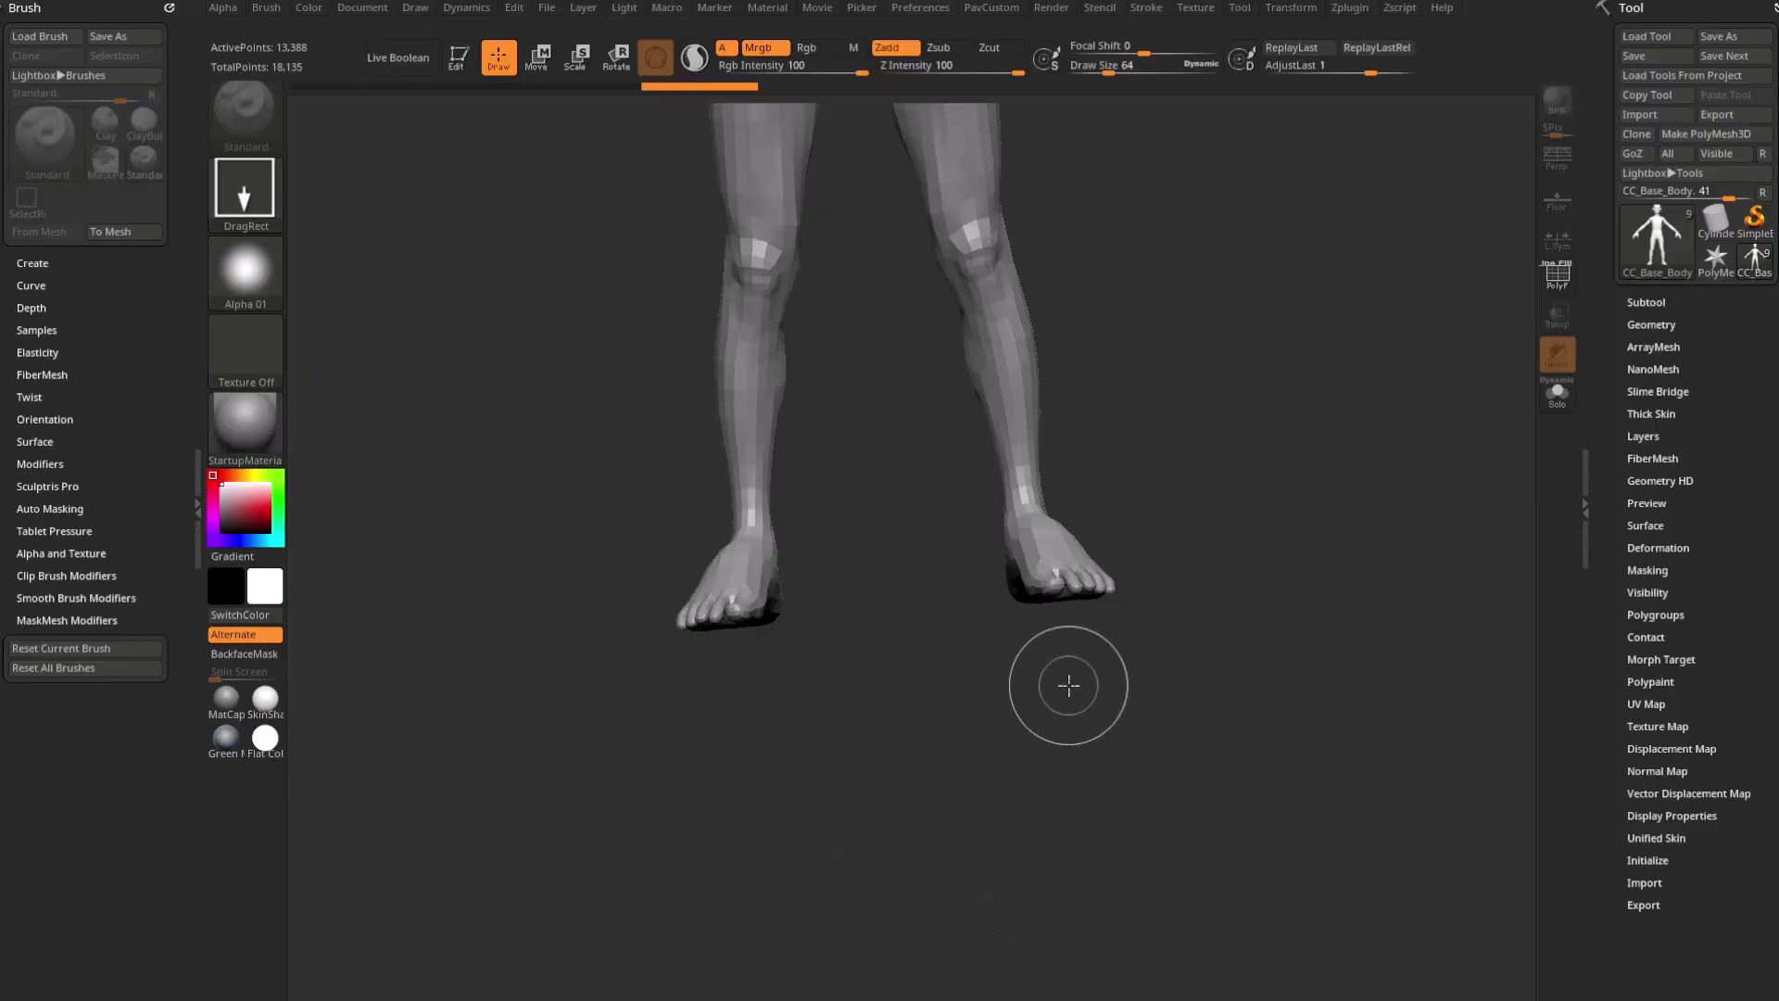
click(462, 65)
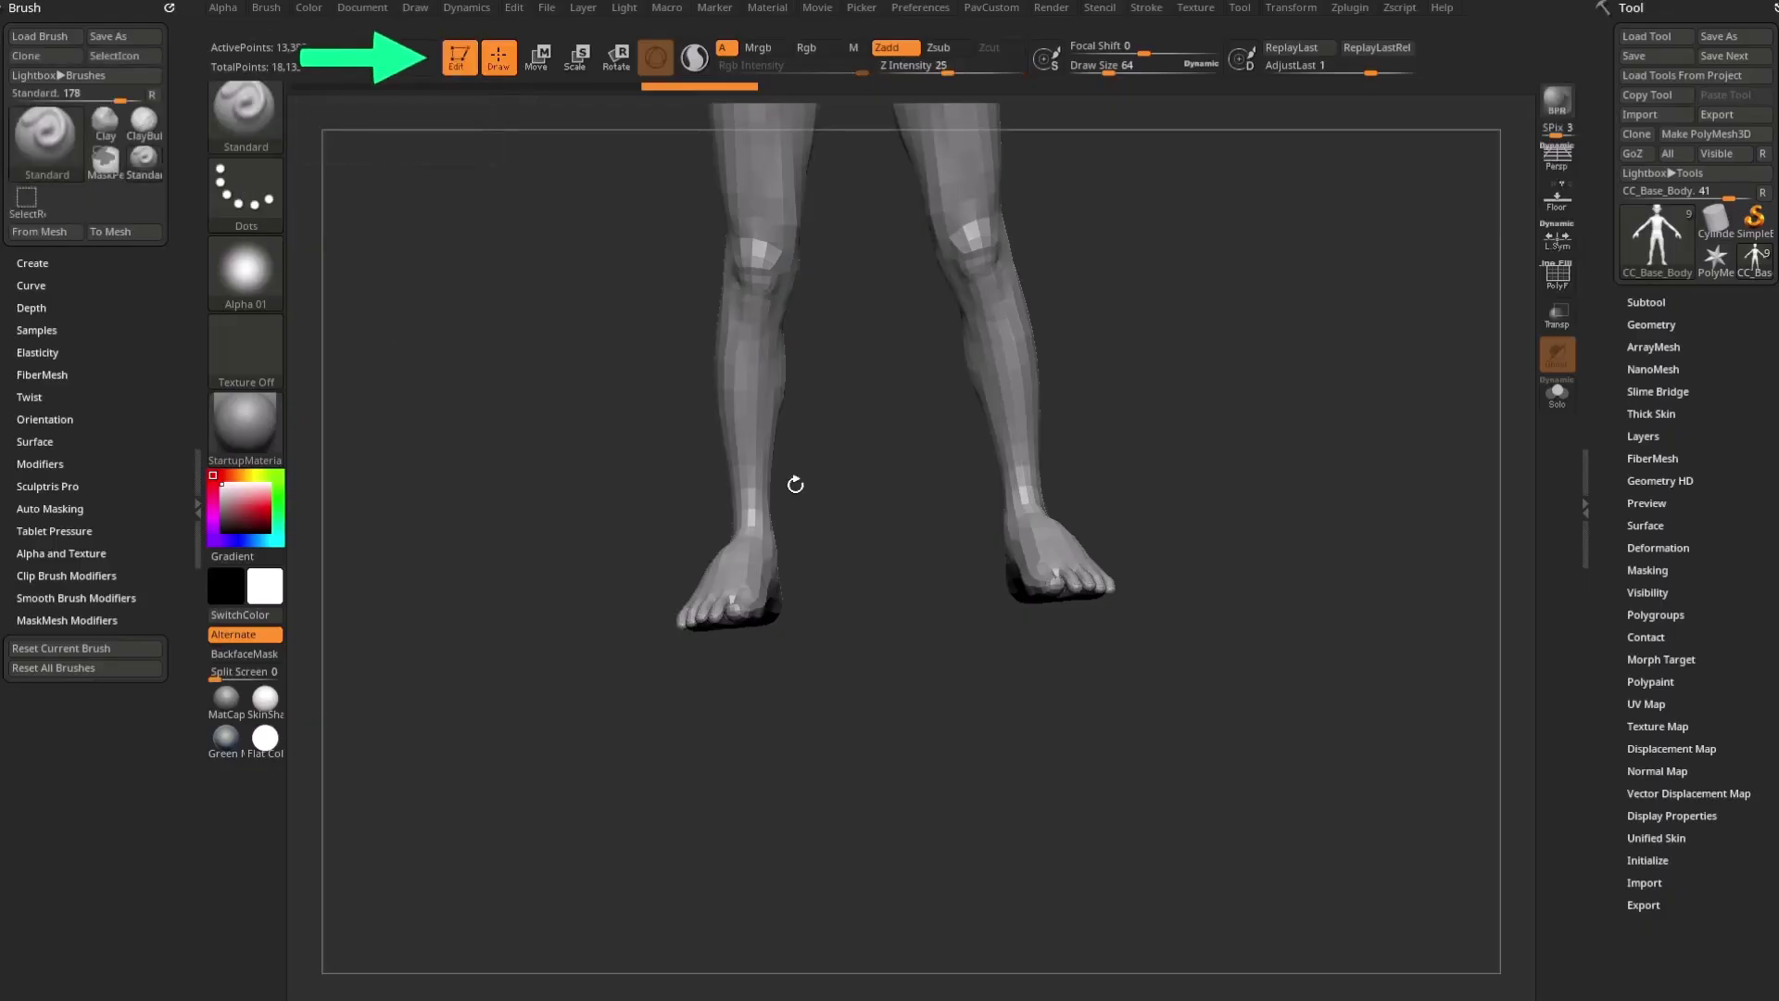
shift+drag(1248, 352, 1320, 491)
mouse_move(1320, 491)
mouse_down()
mouse_move(1355, 459)
mouse_move(1377, 370)
mouse_move(1334, 455)
mouse_move(1350, 453)
mouse_up()
Step: Raise the brush Draw Size to about 189 and on to 1000
key(s)
drag(1176, 360, 1237, 382)
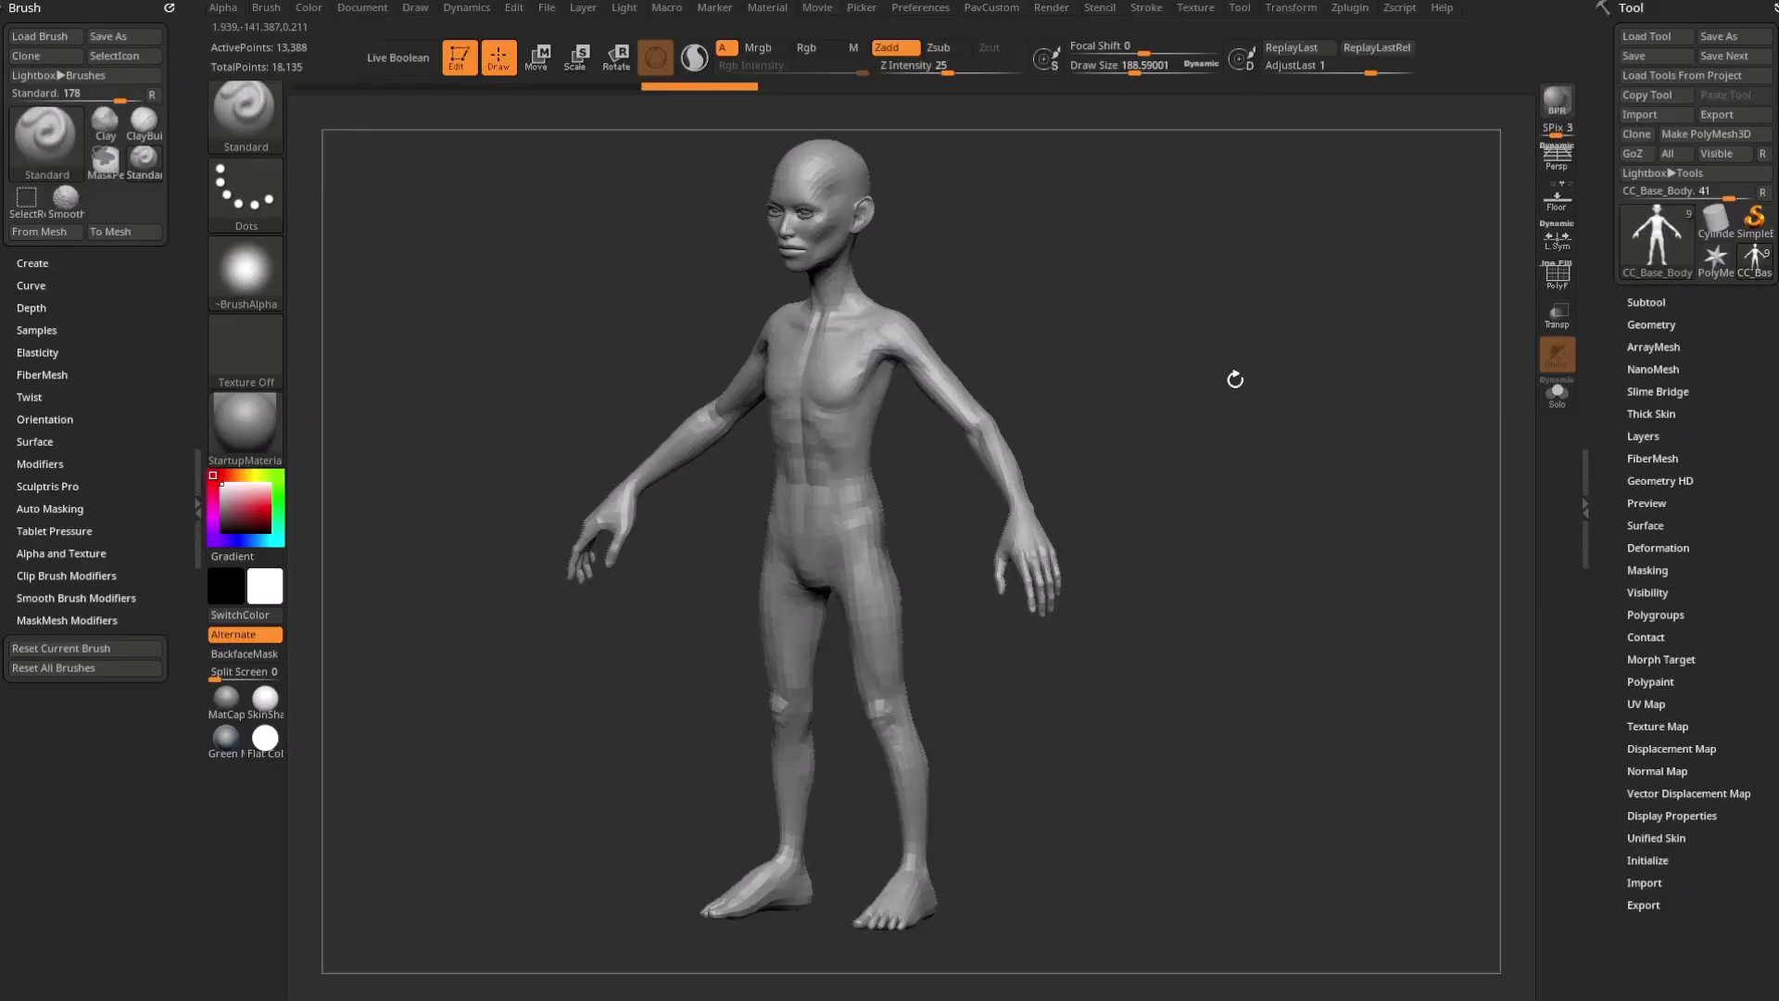
shift+drag(1184, 287, 1199, 372)
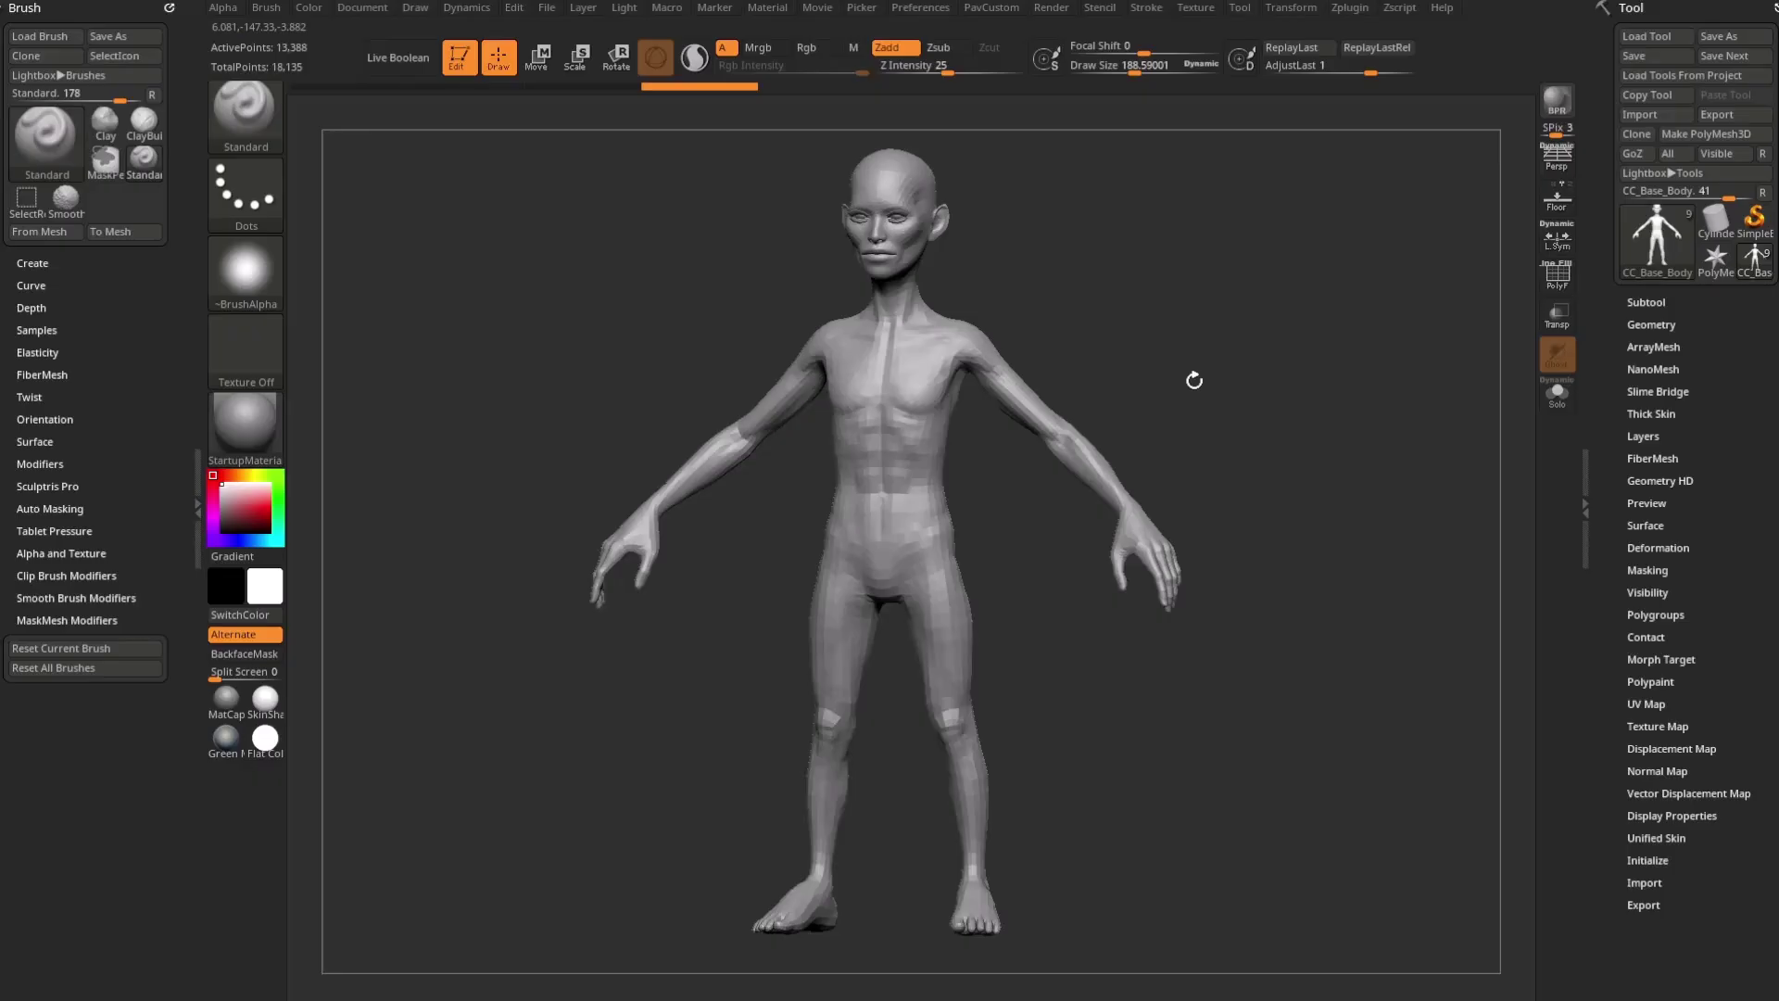
key(s)
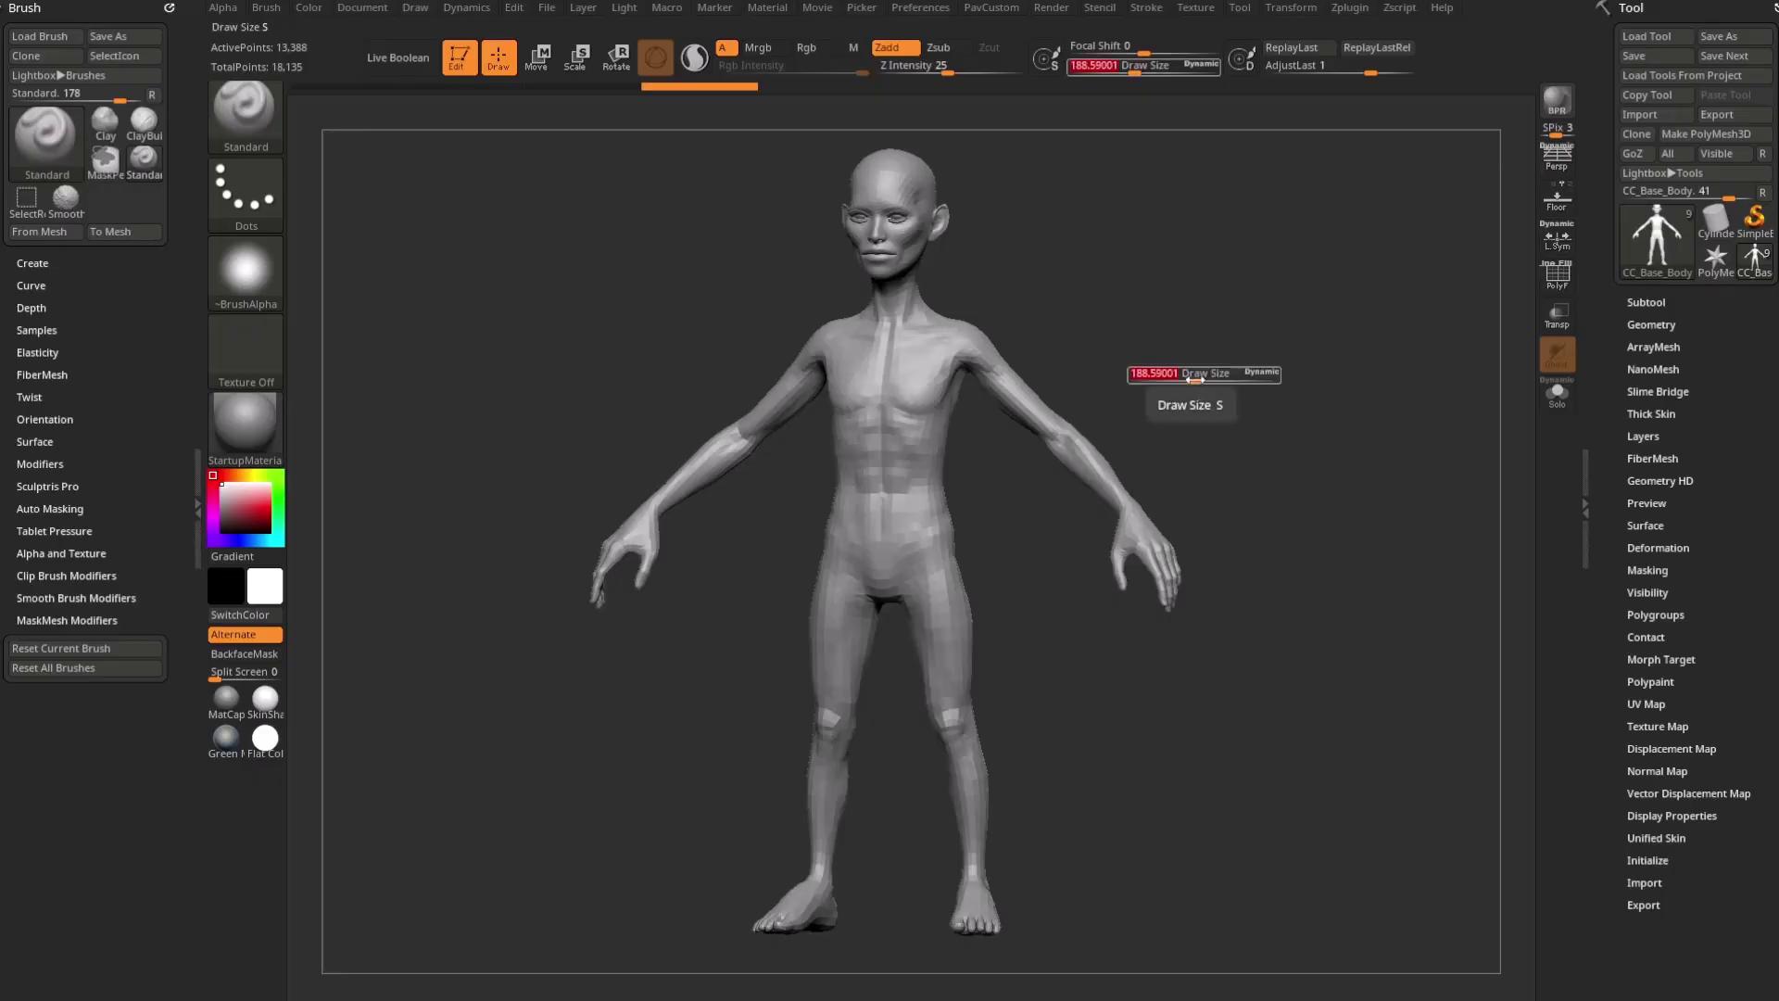
drag(1197, 374, 1276, 376)
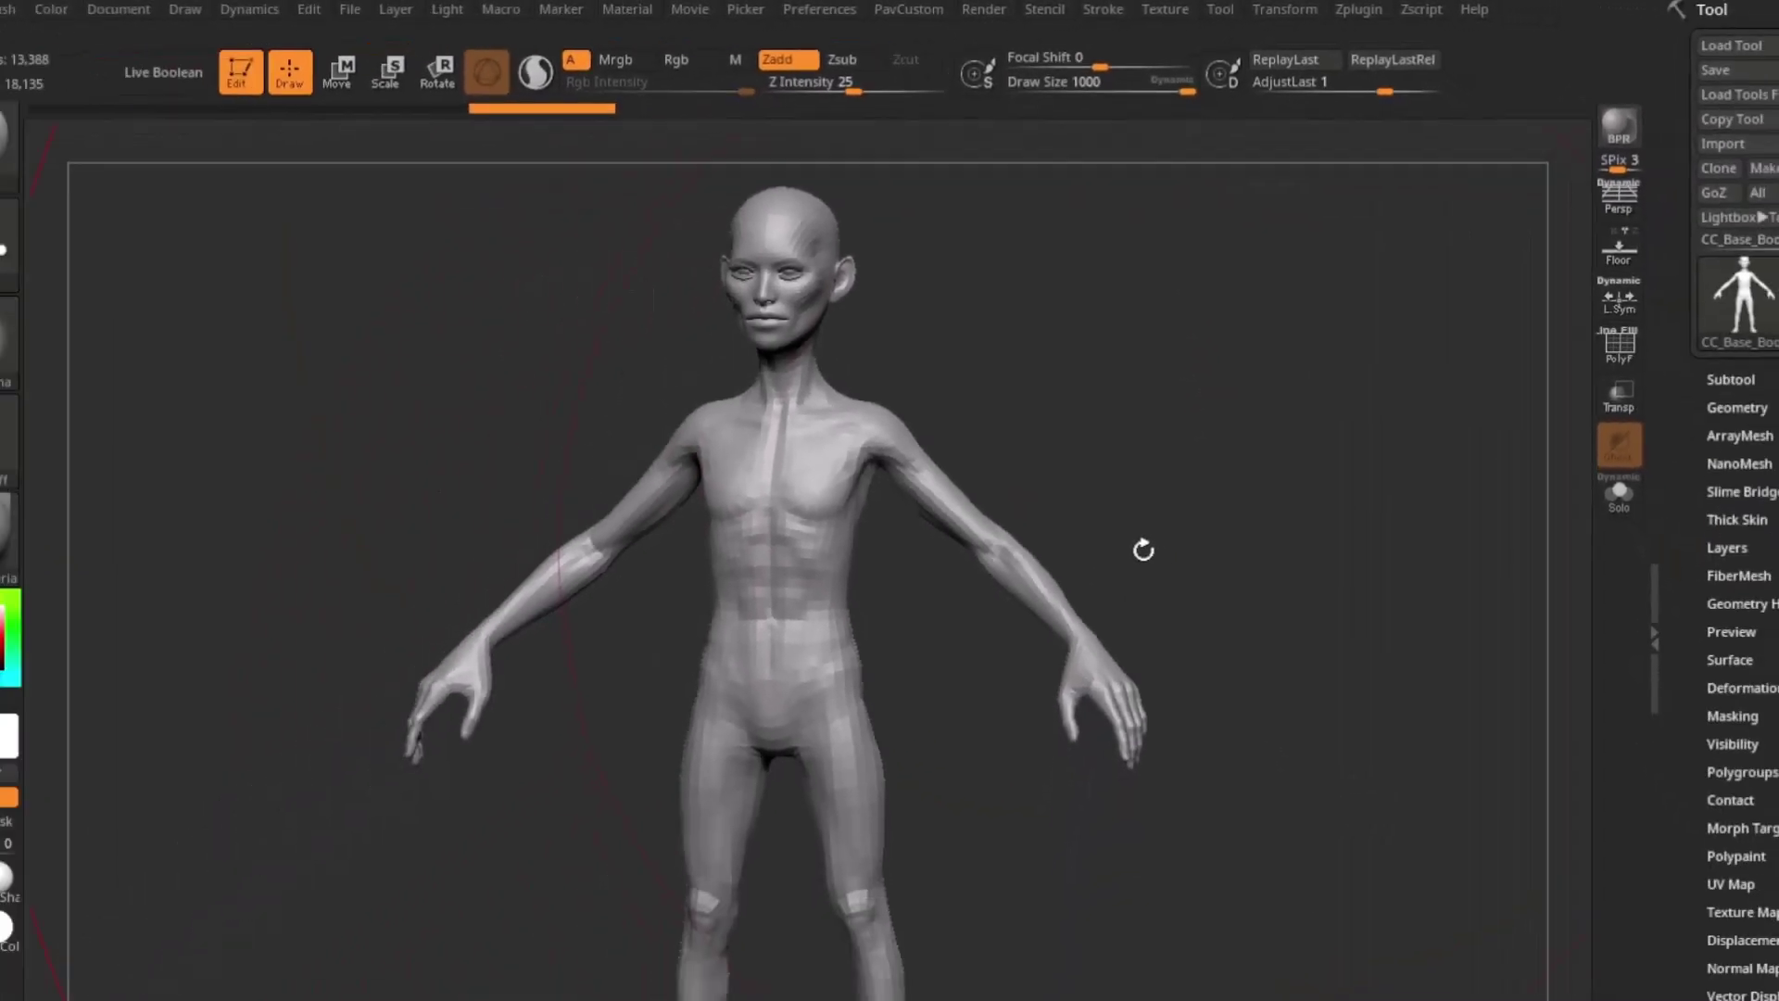
Step: Reduce the brush Draw Size to about 55
key(s)
drag(1124, 489, 1028, 501)
drag(1074, 393, 1065, 393)
key(s)
drag(1191, 374, 1153, 375)
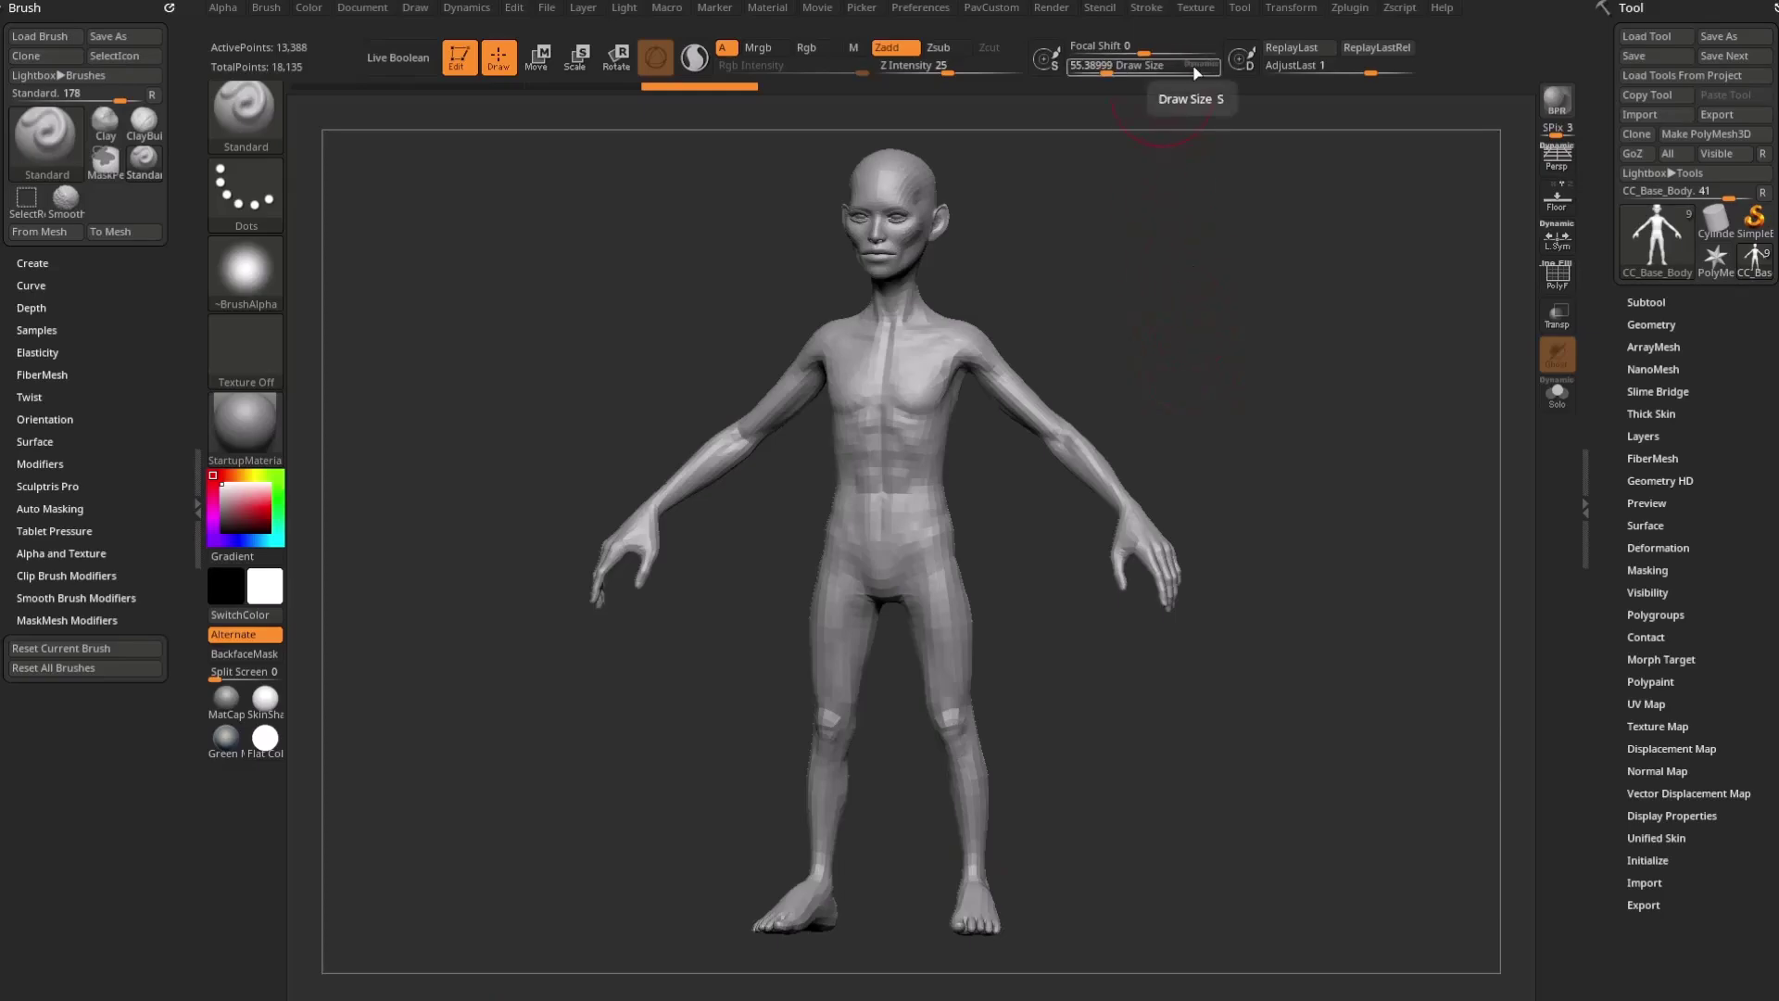
mouse_move(1284, 426)
mouse_down()
mouse_move(1306, 393)
mouse_move(1381, 389)
mouse_move(1374, 293)
mouse_move(1363, 350)
mouse_move(1302, 370)
mouse_move(1316, 400)
mouse_up()
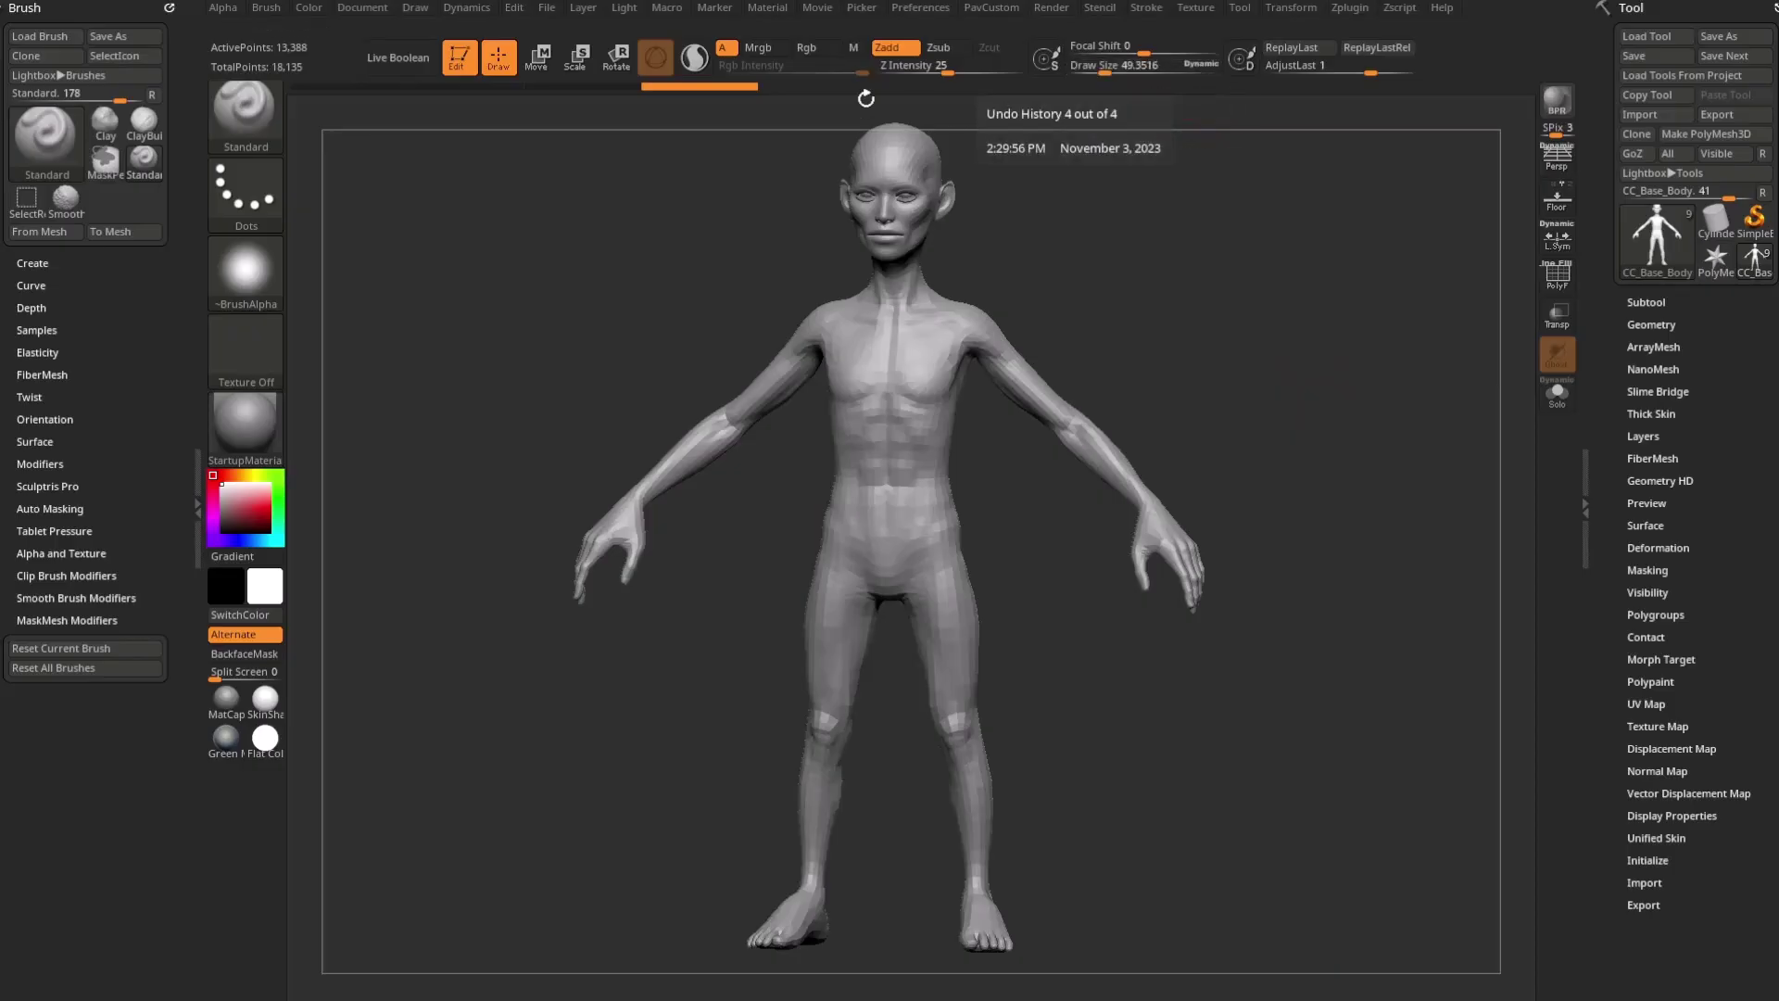
Step: Check the Dynamic Brush Scale in the Draw preferences and set the Draw Size to about 630
click(913, 8)
key(shift)
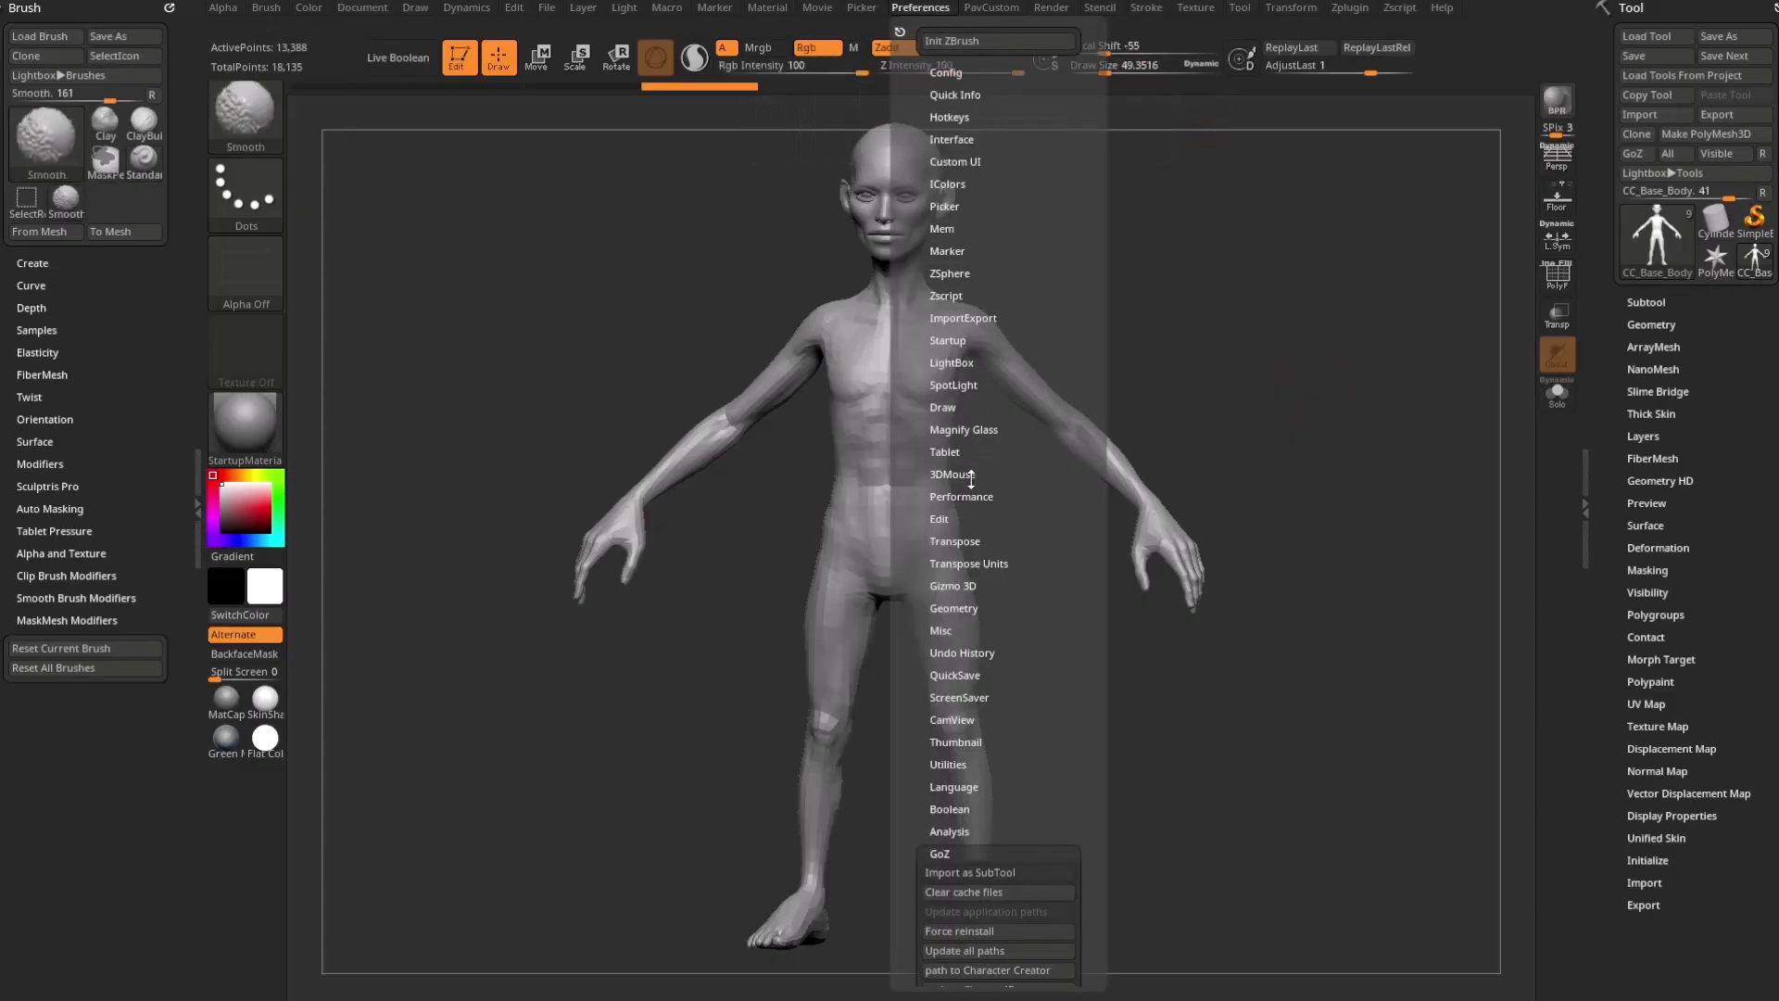
click(946, 407)
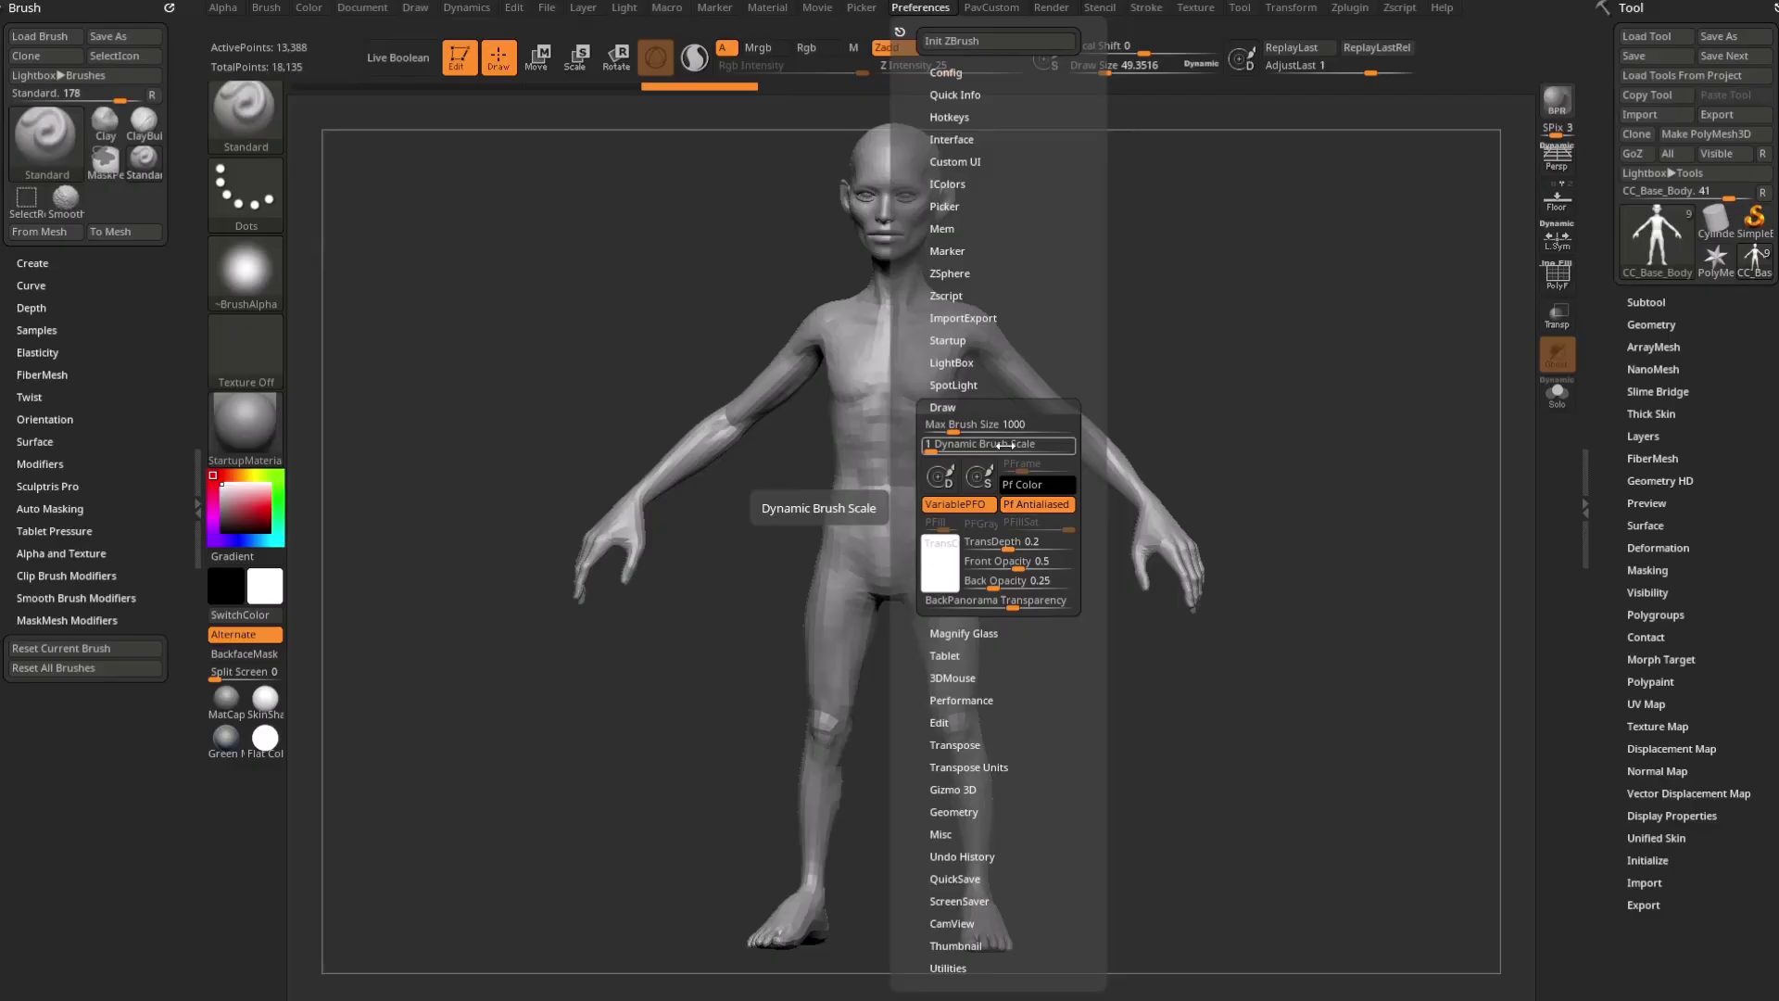
key(s)
mouse_move(1235, 353)
mouse_down()
mouse_move(1334, 354)
mouse_move(1315, 355)
mouse_up()
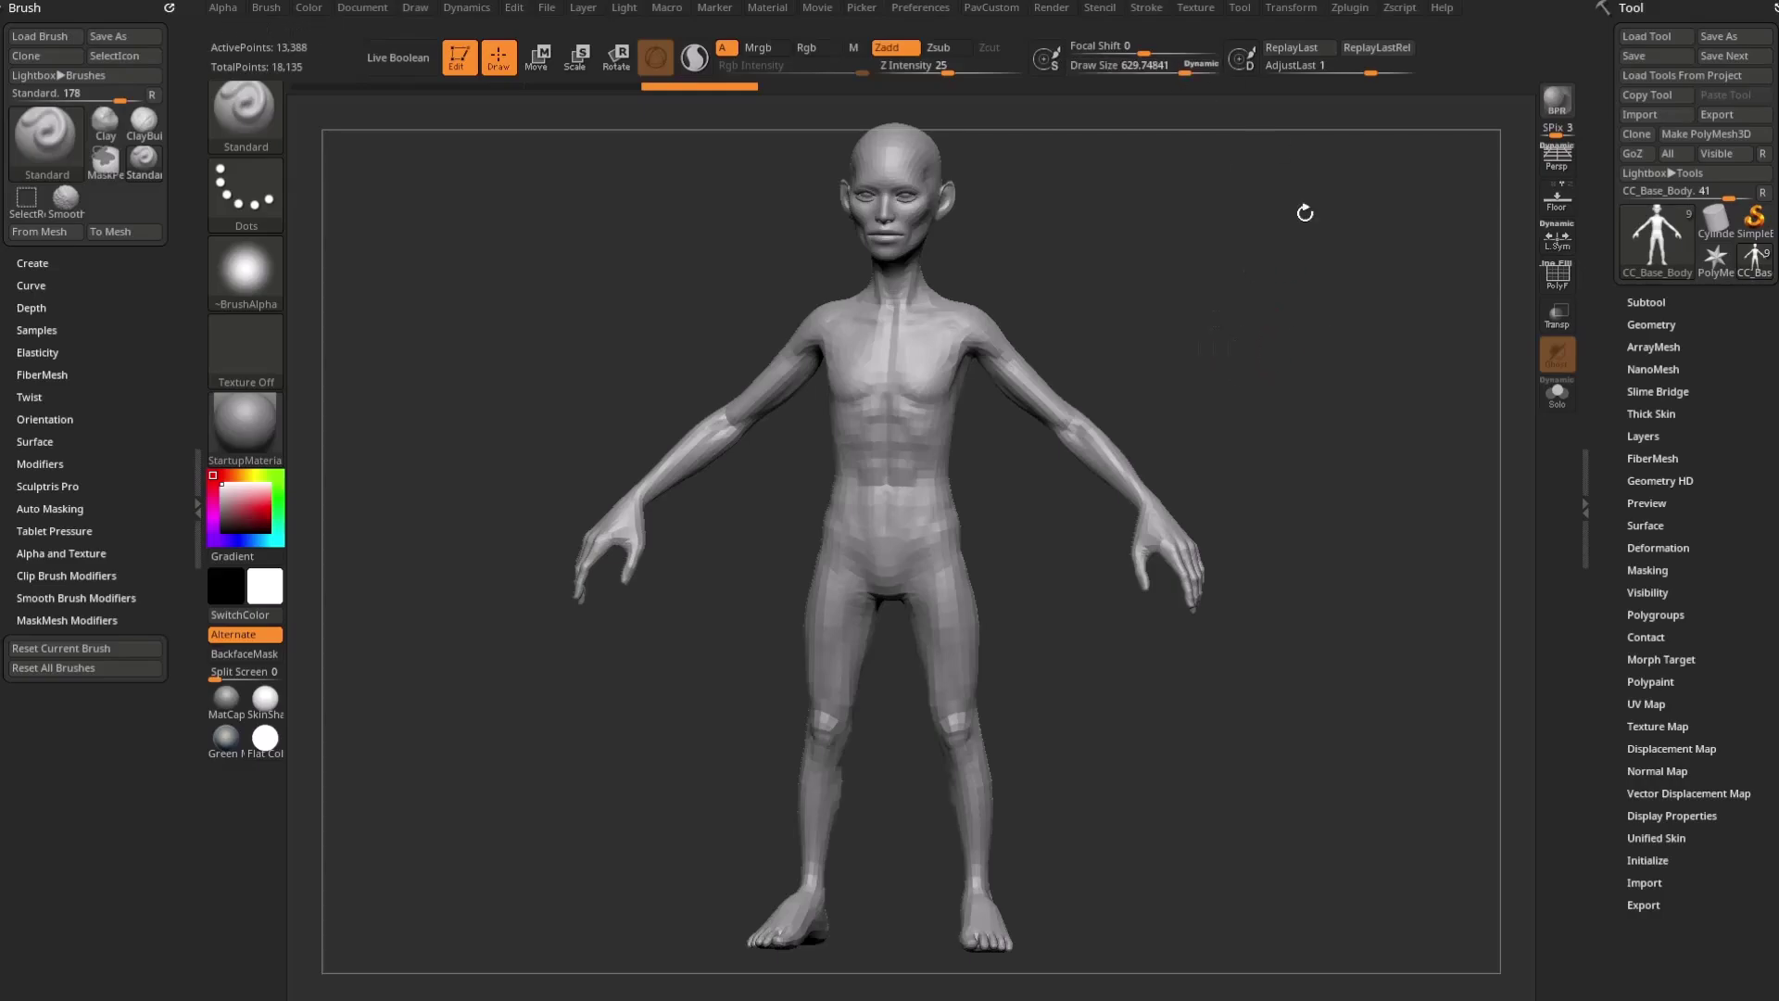
Step: Examine the Scale Master options, including ZBrush Scale Unify, and the tool's export scale and offset settings
click(1350, 9)
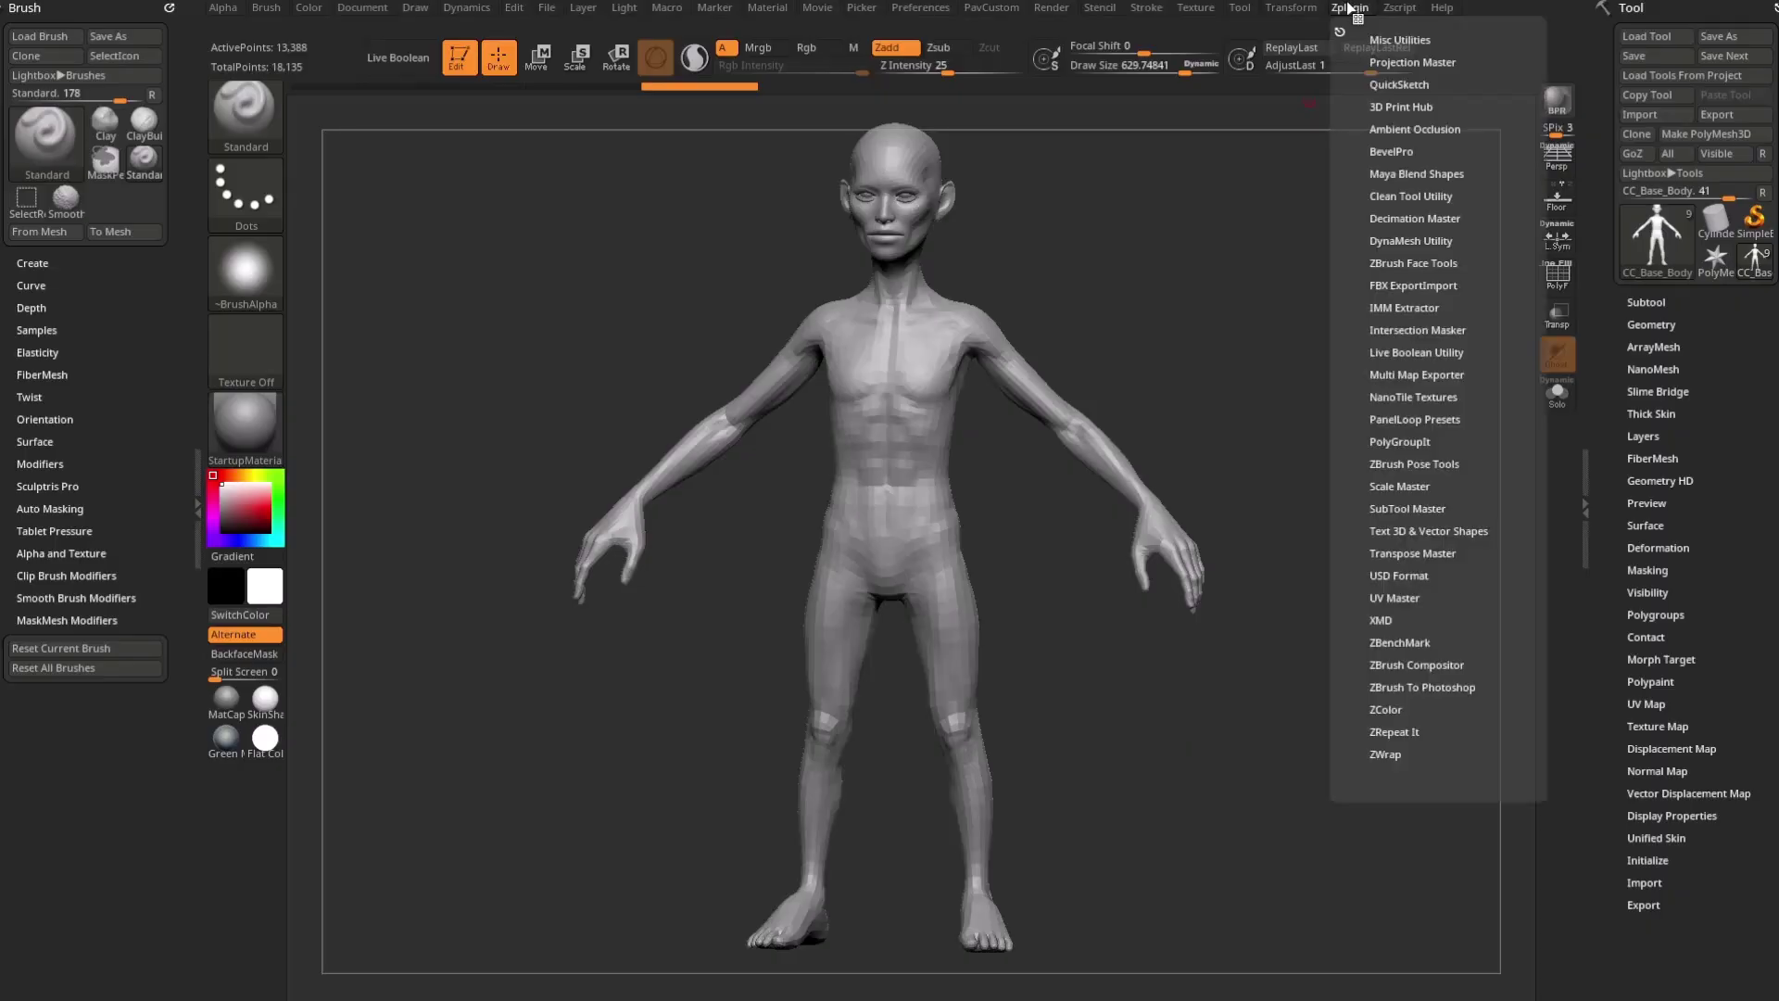
click(1397, 484)
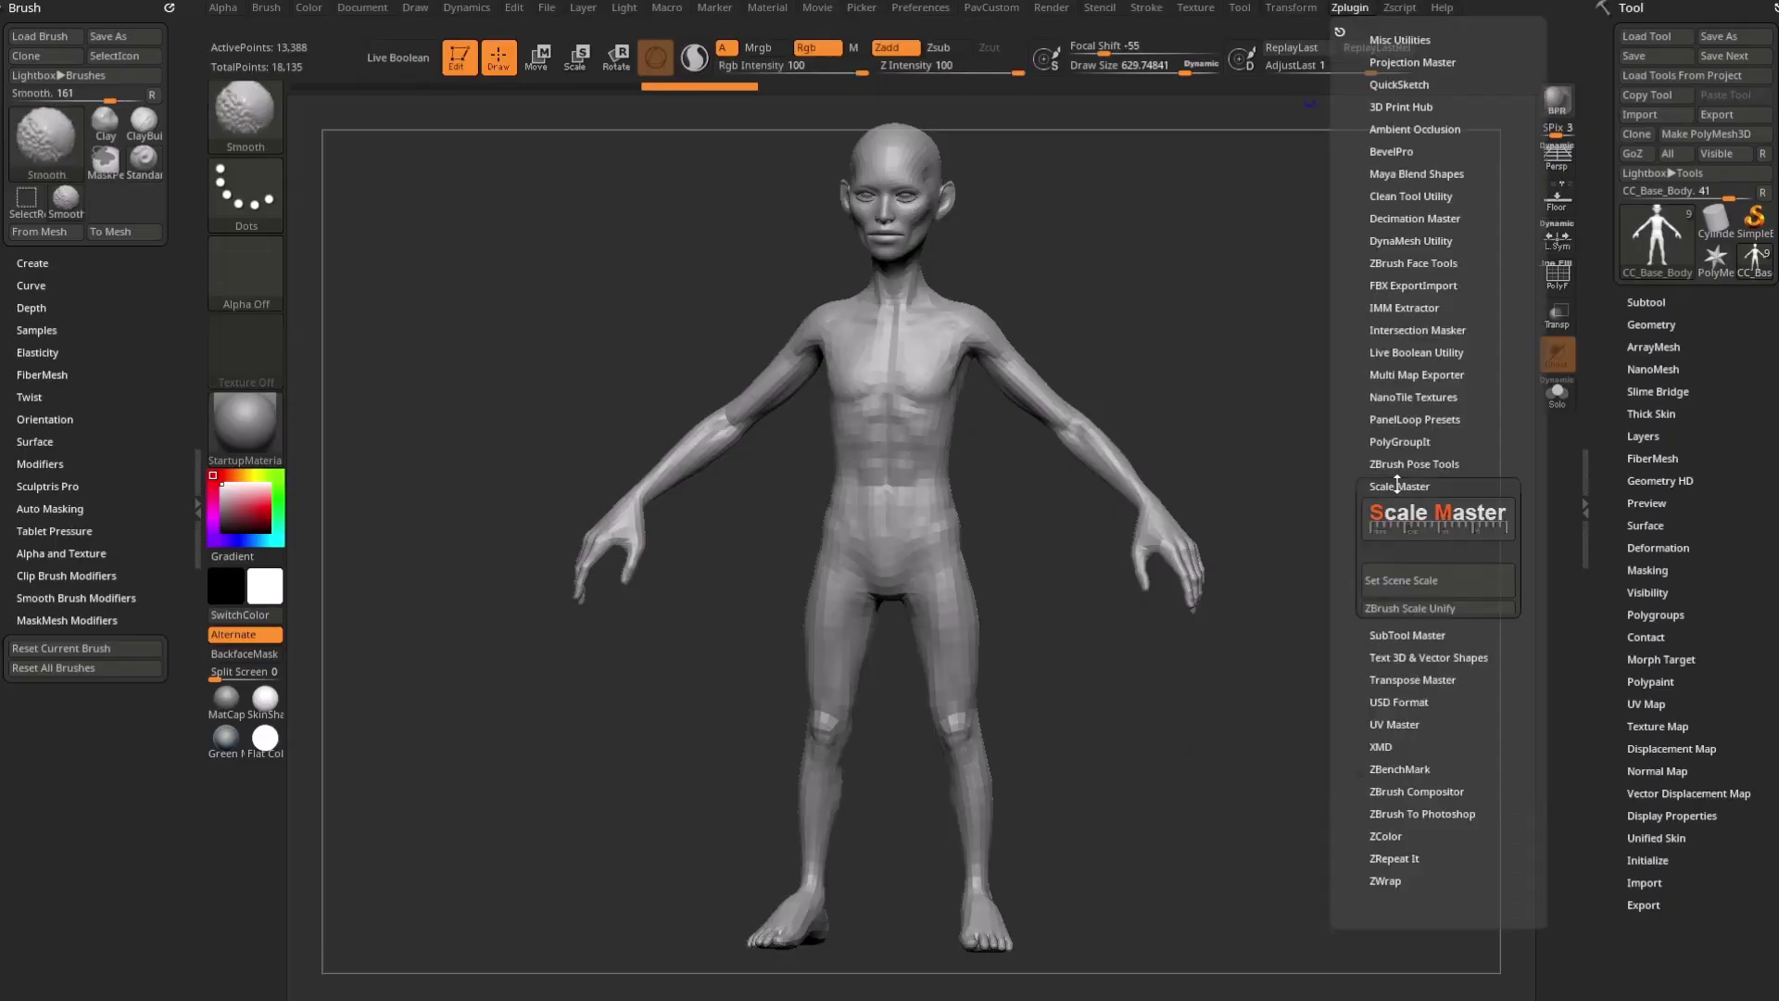
click(1407, 610)
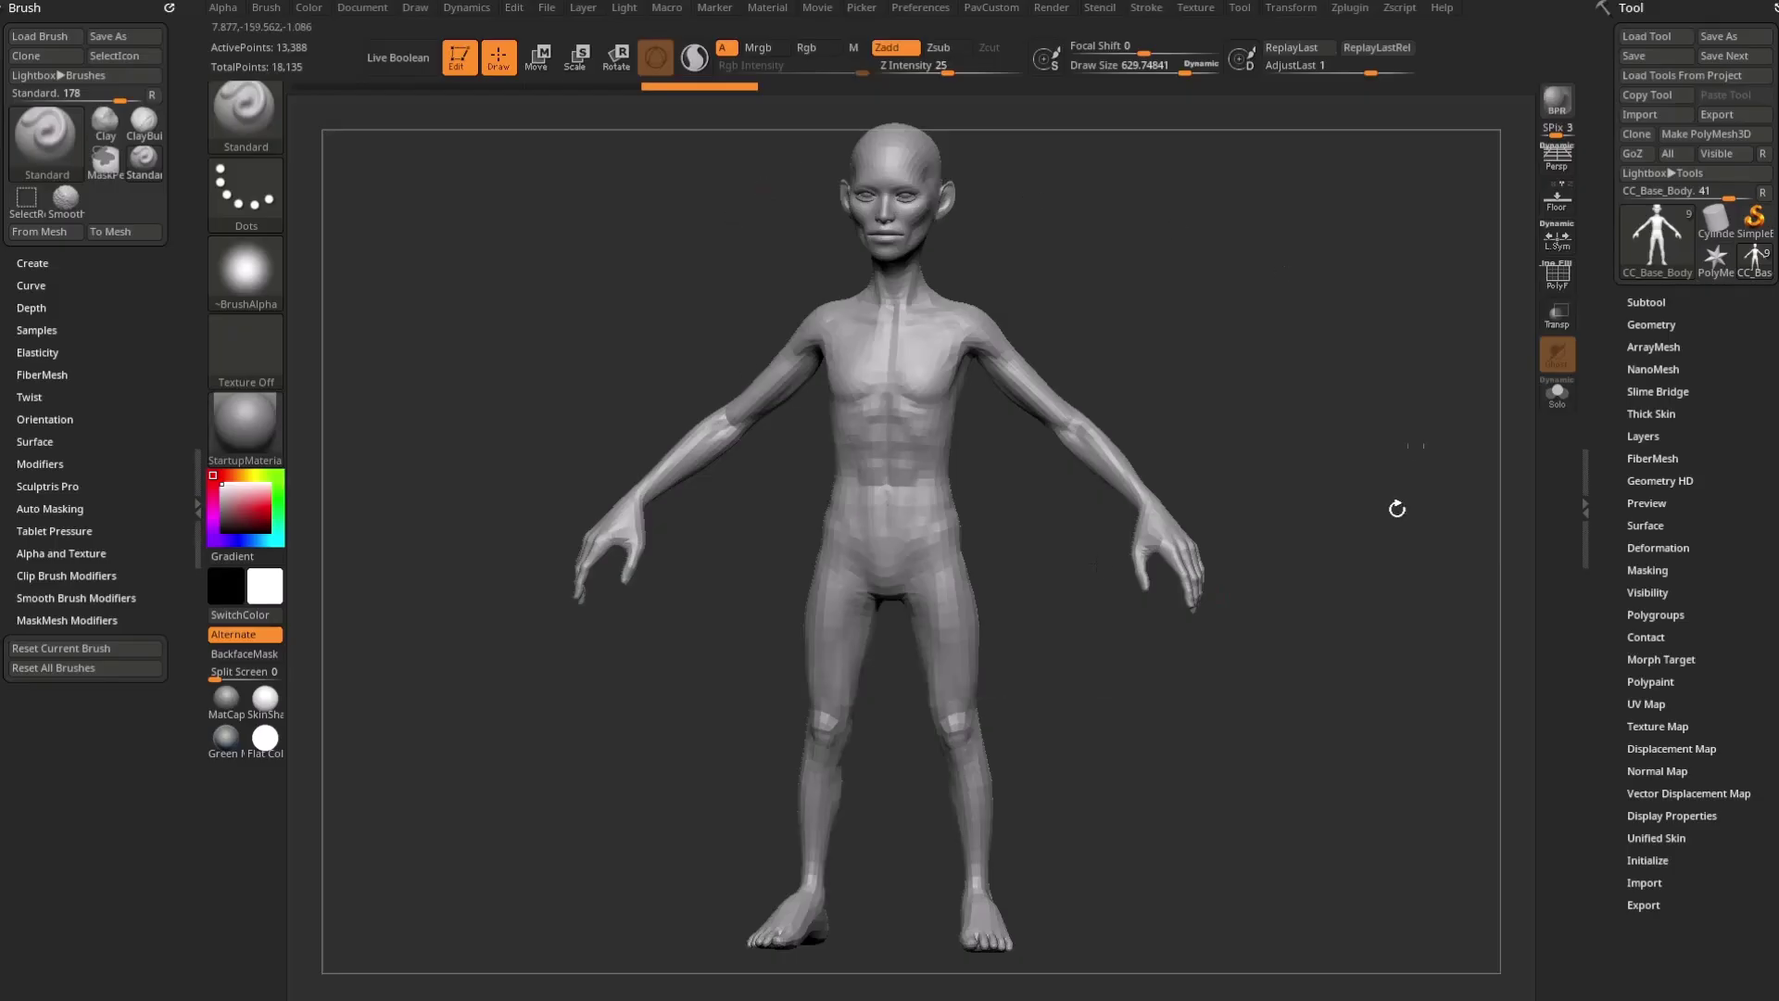
drag(1617, 578, 1616, 480)
click(1643, 756)
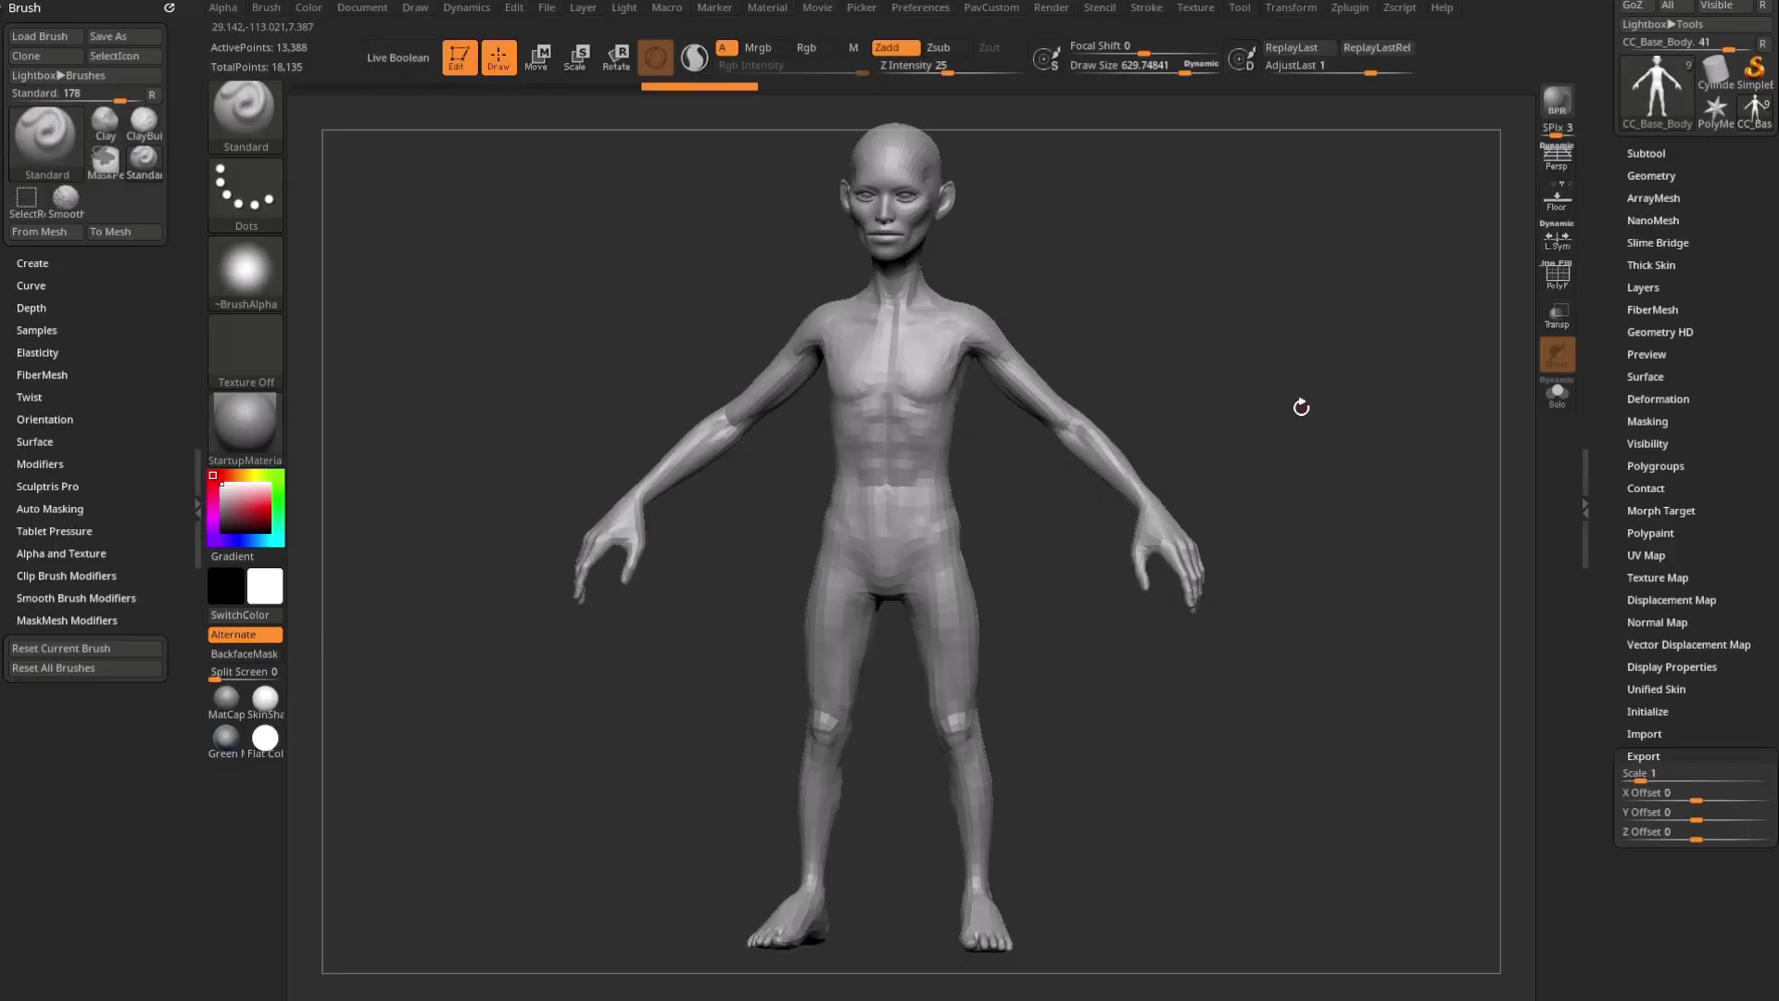
click(1349, 7)
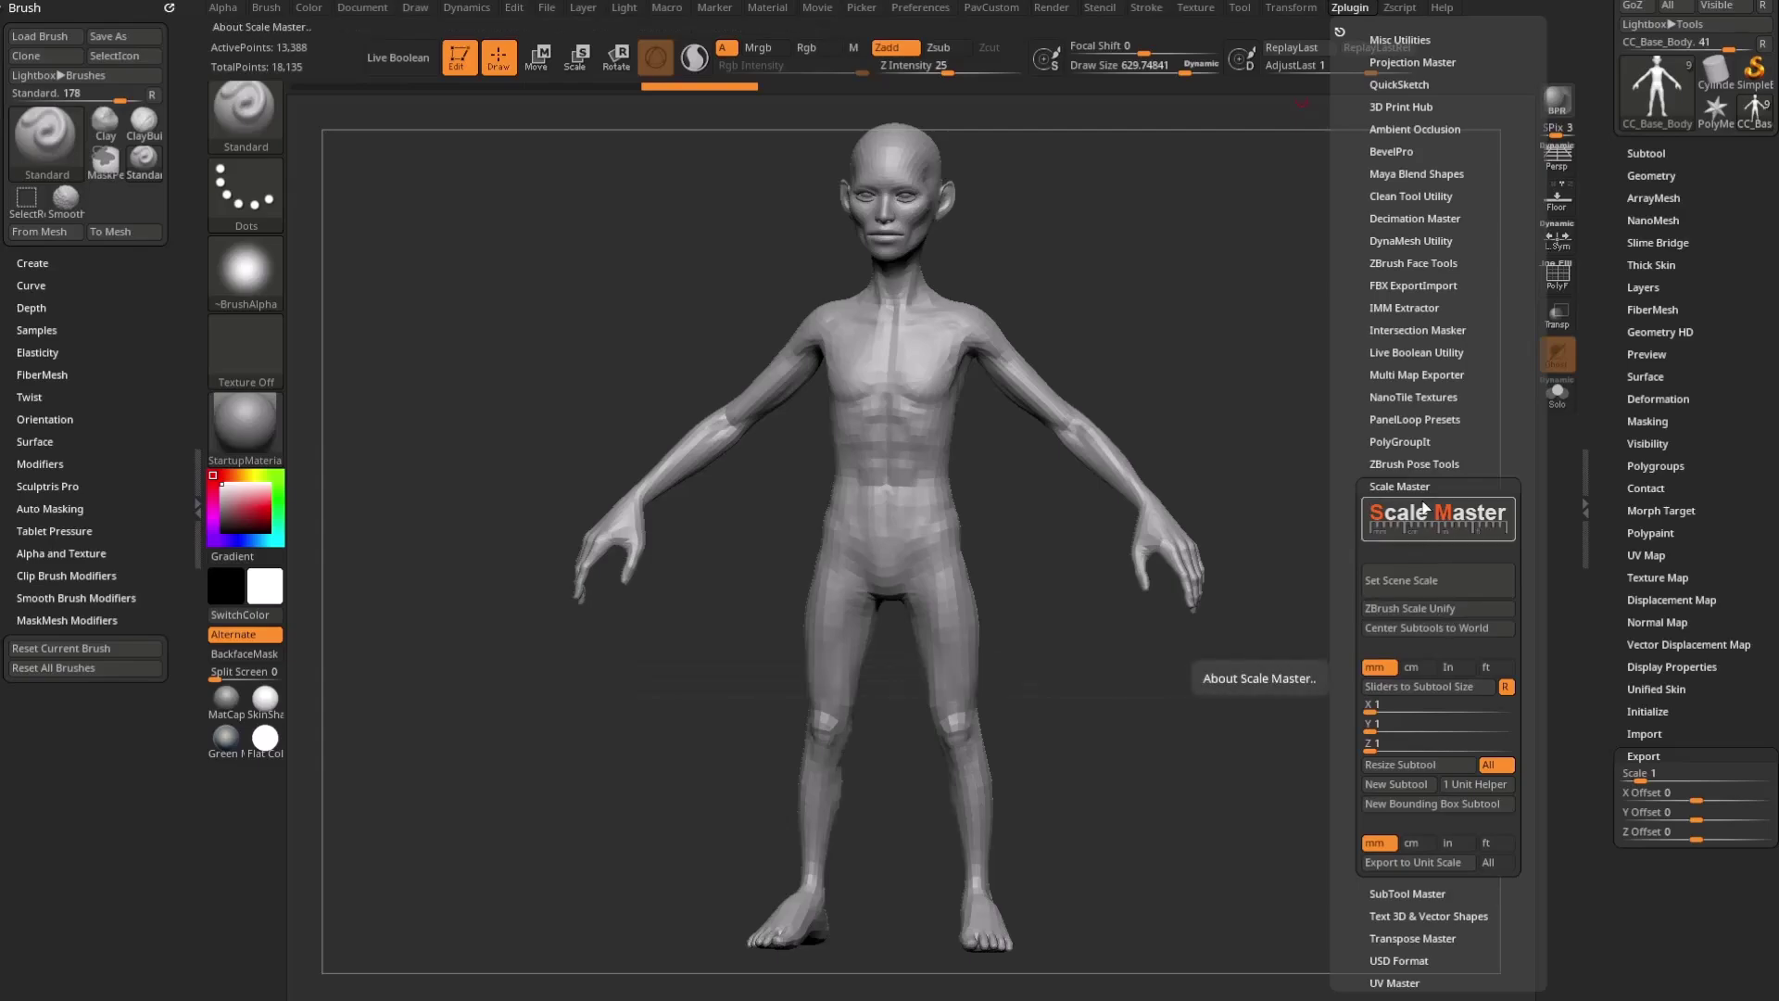
click(1418, 608)
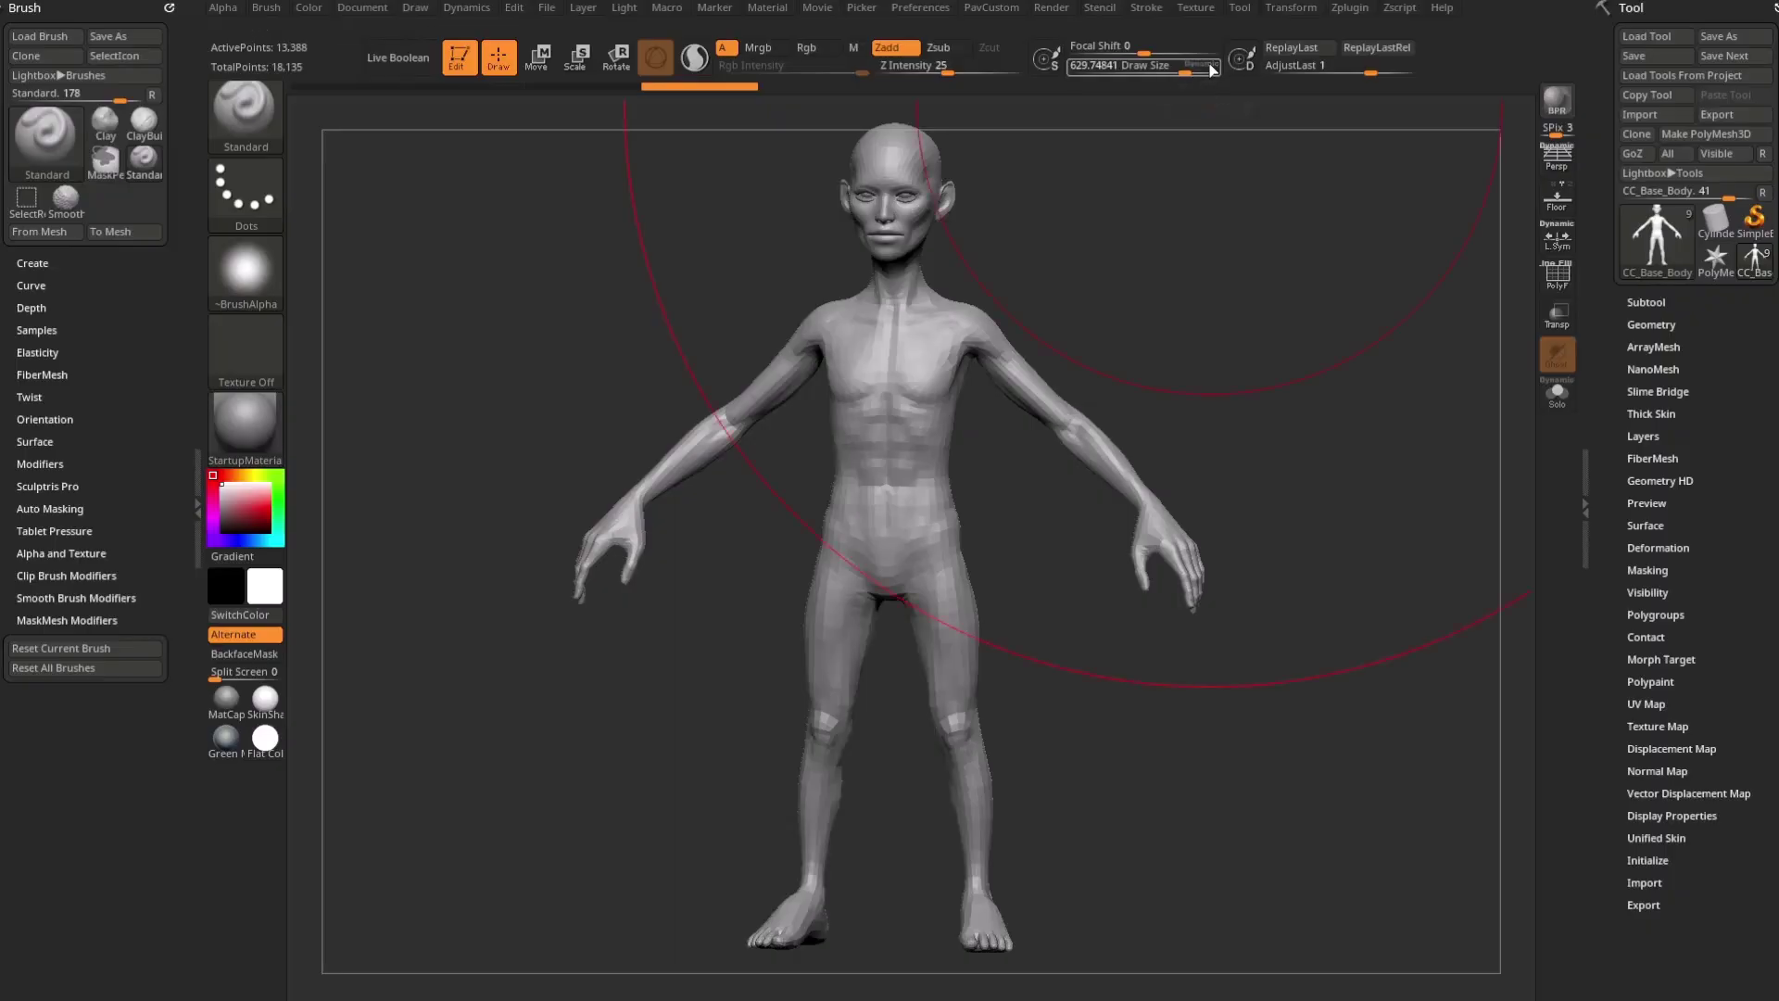
Step: Set the Draw Size to about 83 and toggle Activate Symmetry to compare brushing with and without X-axis mirroring
key(s)
mouse_move(1157, 299)
mouse_down()
mouse_move(1131, 299)
mouse_move(1205, 288)
mouse_up()
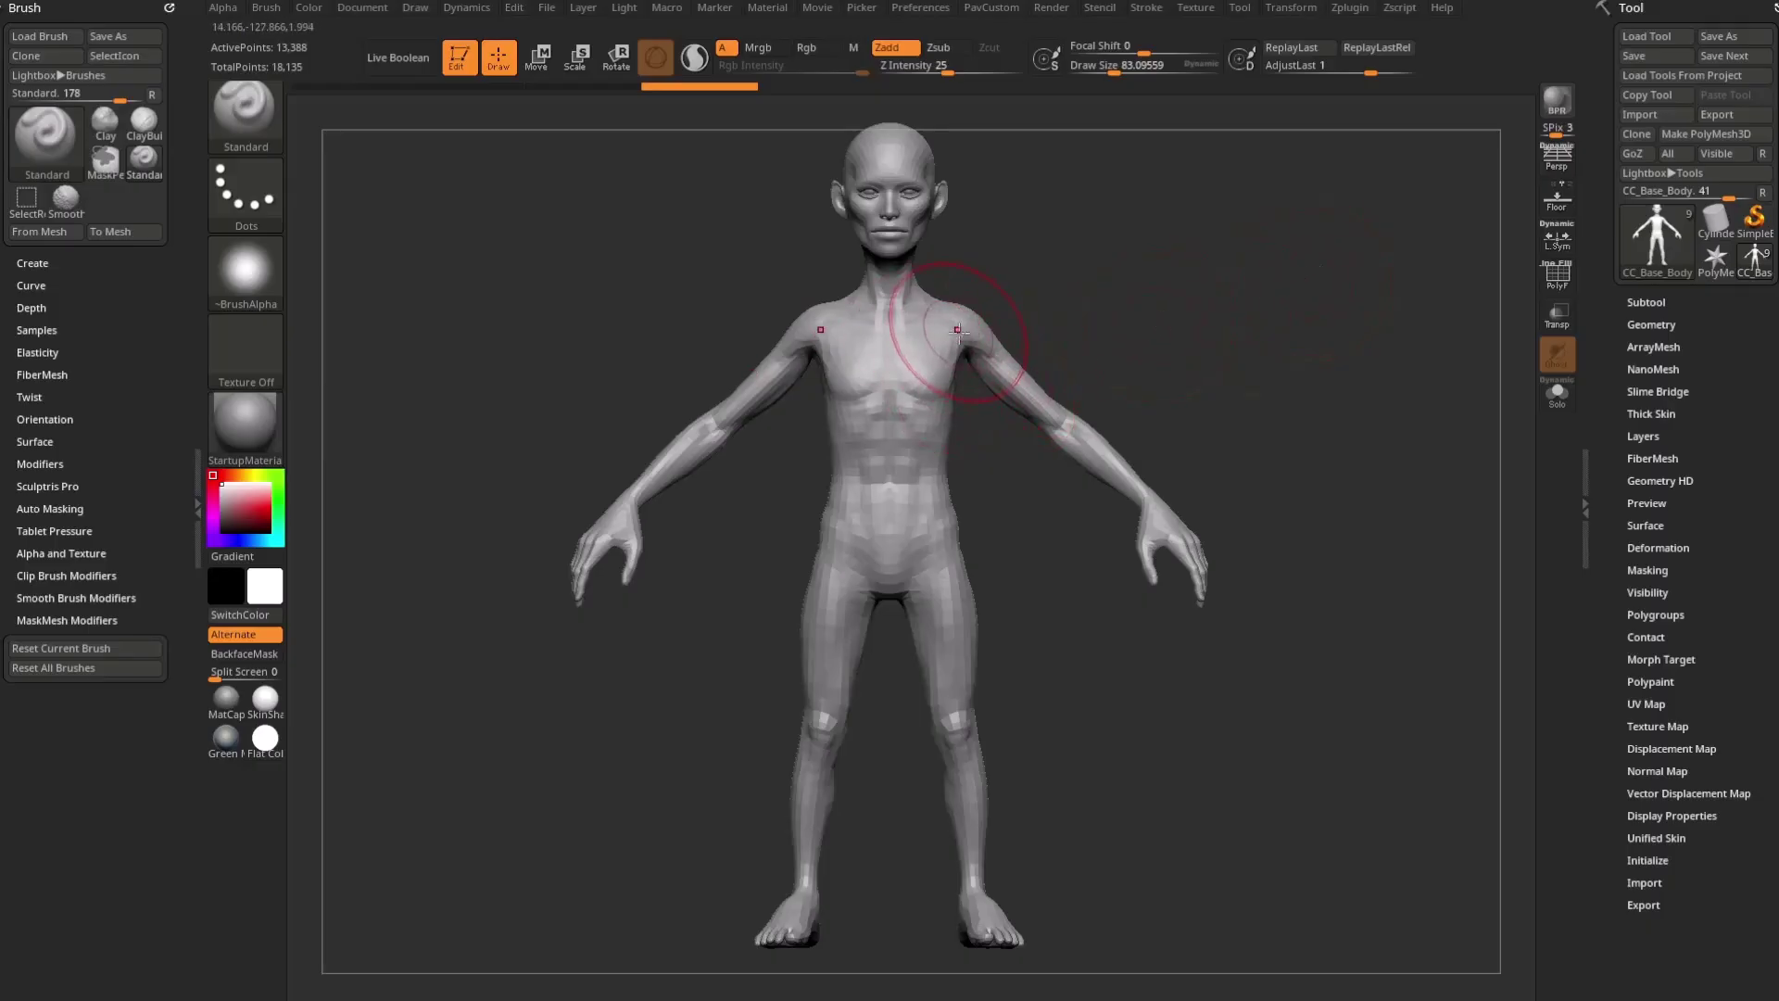
click(1291, 9)
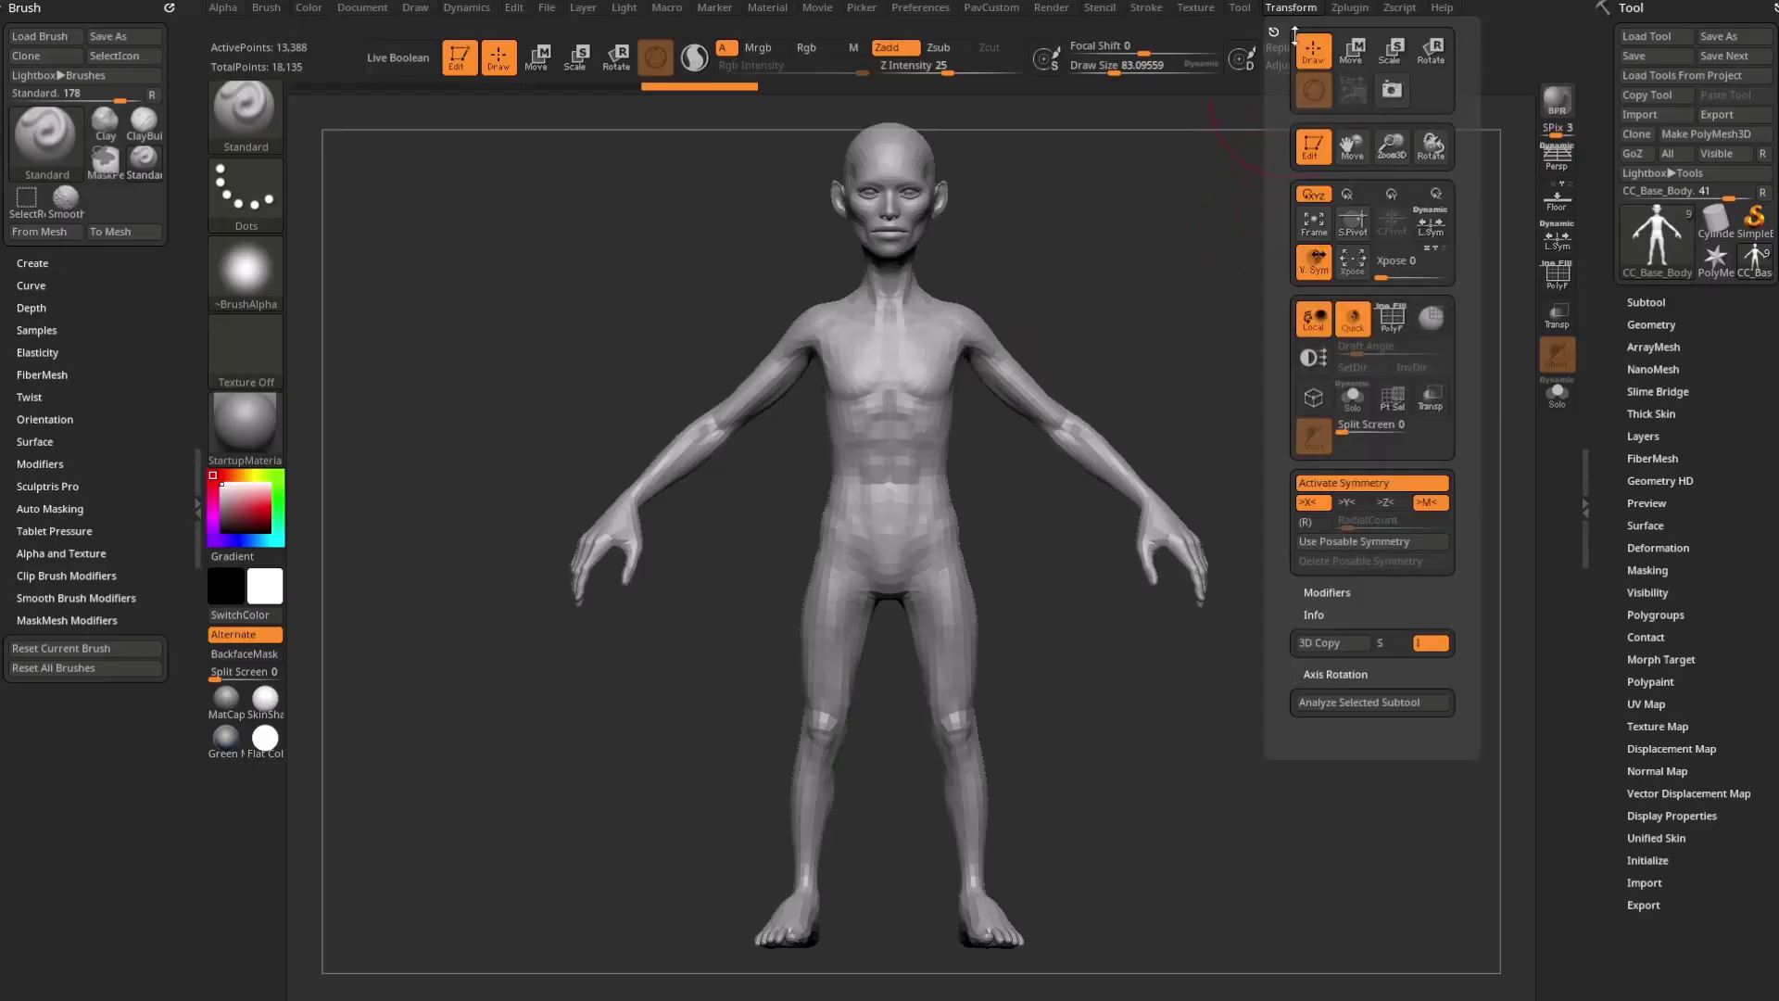
click(1375, 484)
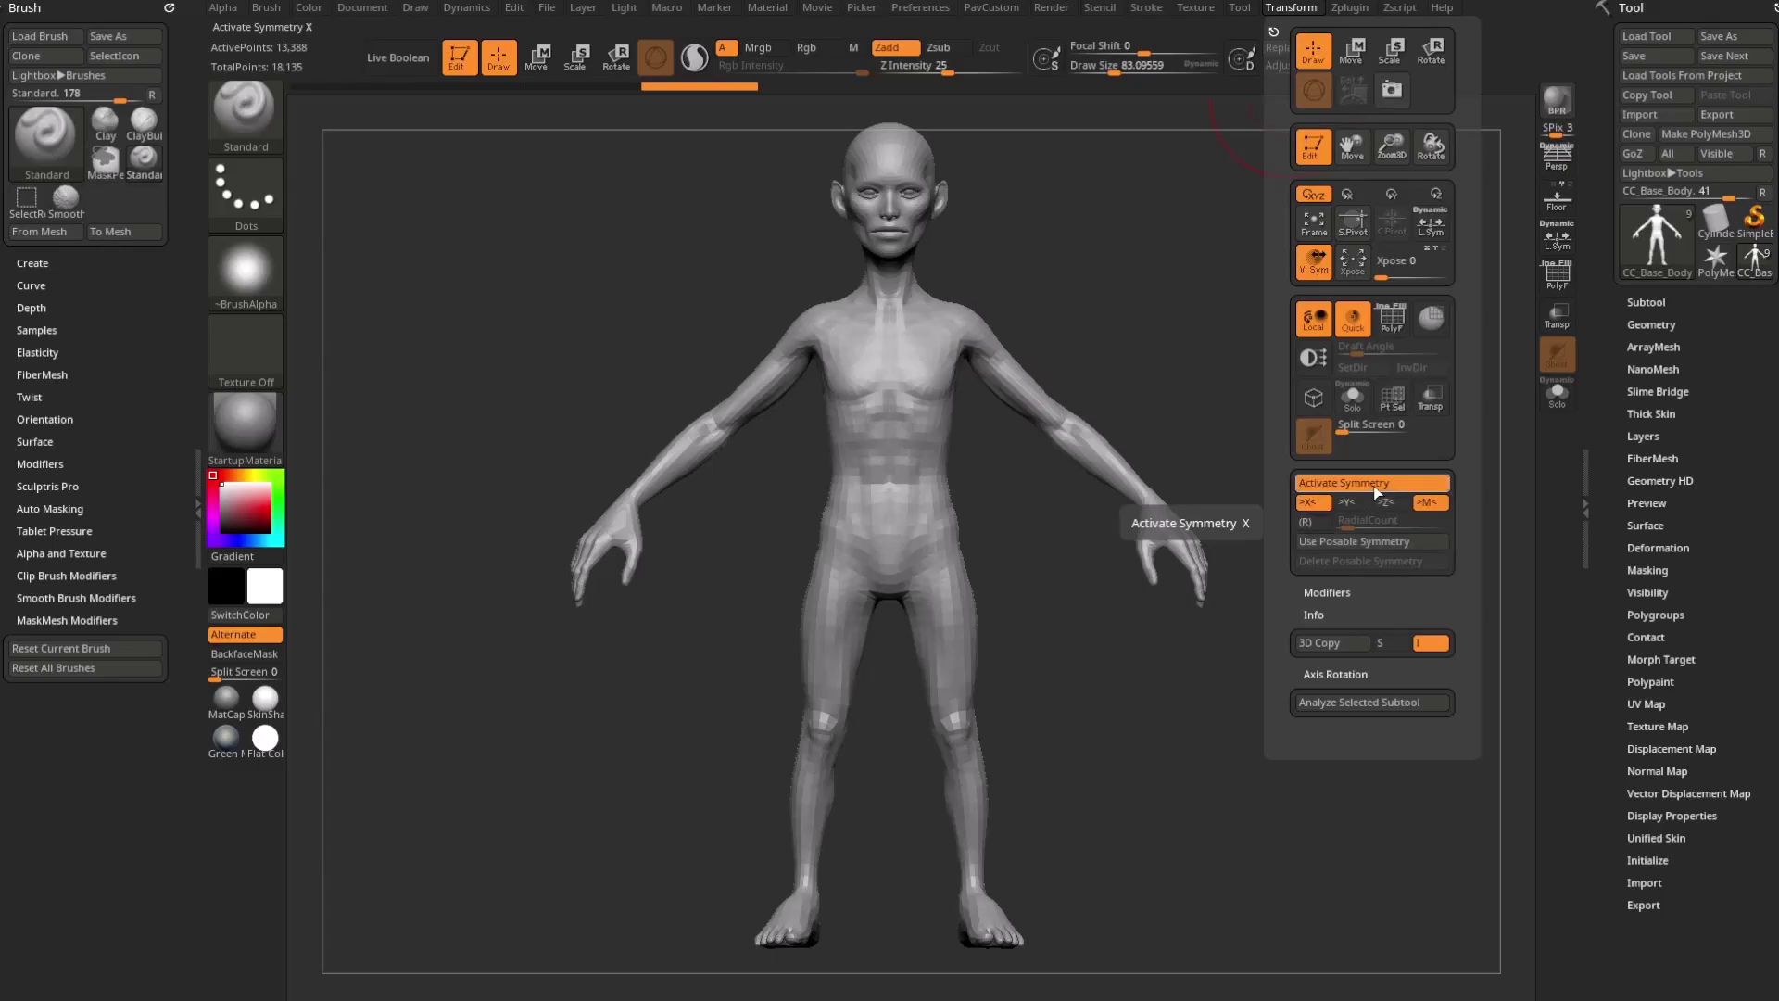
click(1374, 484)
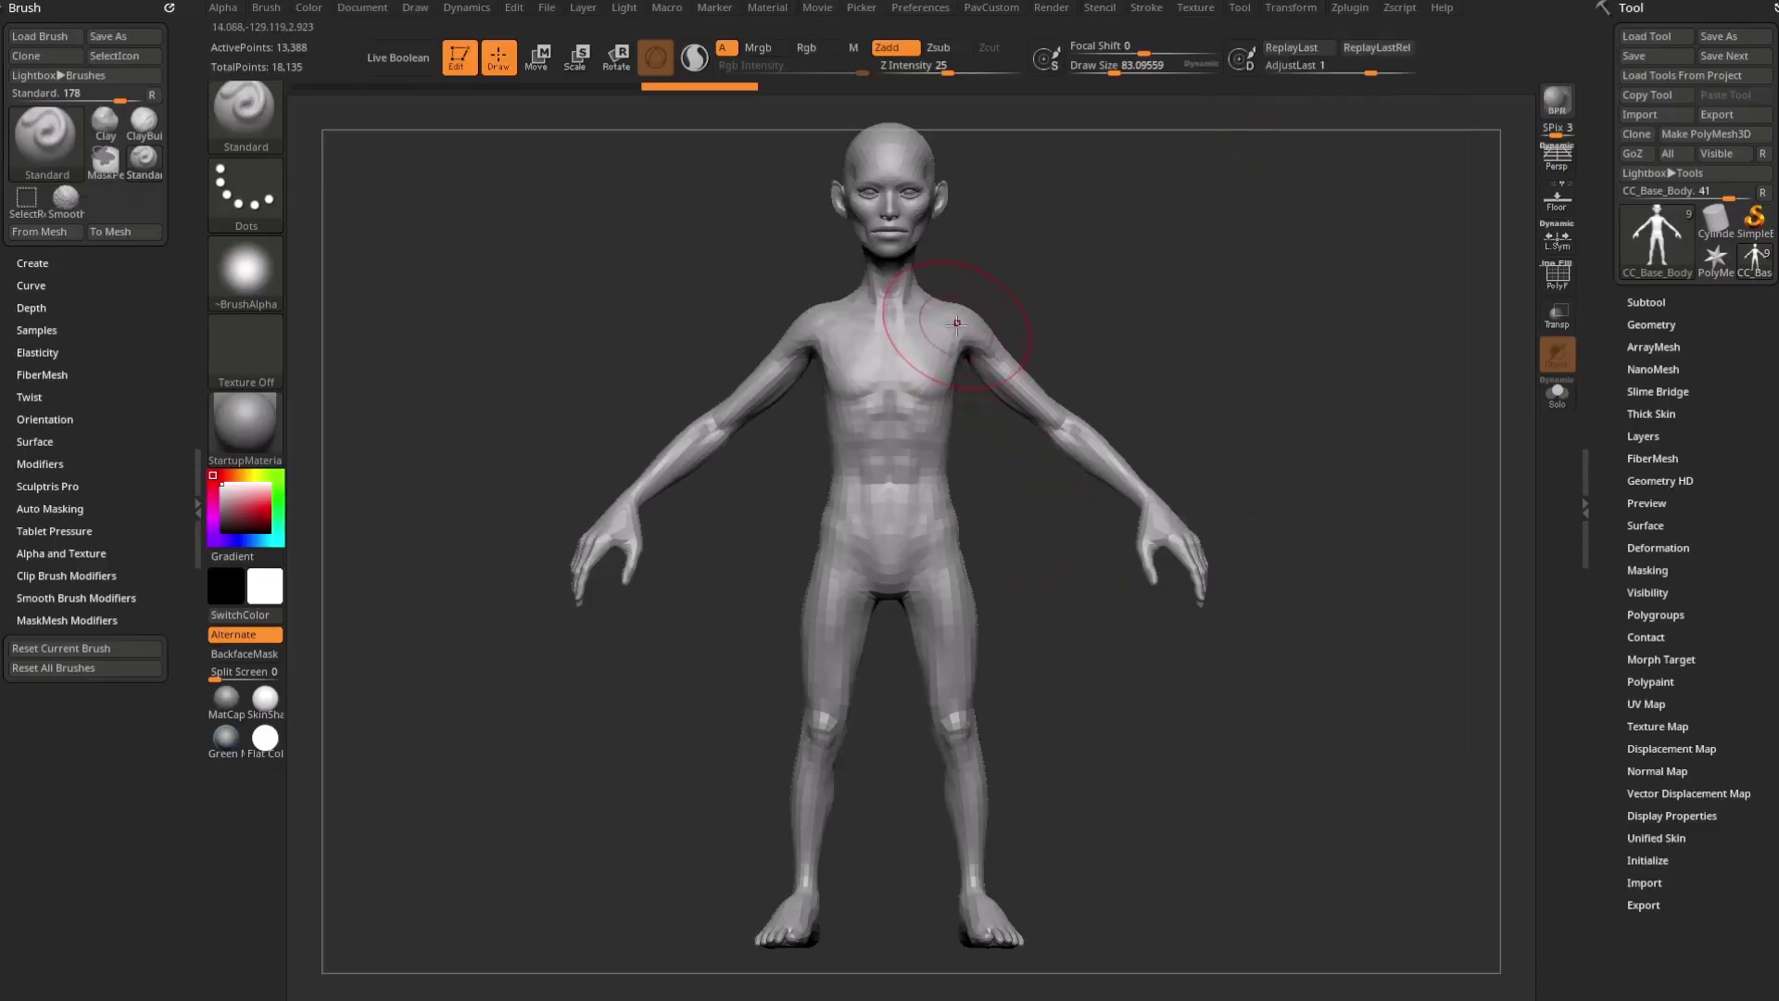
Step: Show the Floor grid, inspect the character standing on it from several angles, and hide the grid again
drag(1278, 362, 1366, 365)
click(1557, 199)
drag(1492, 357, 1349, 349)
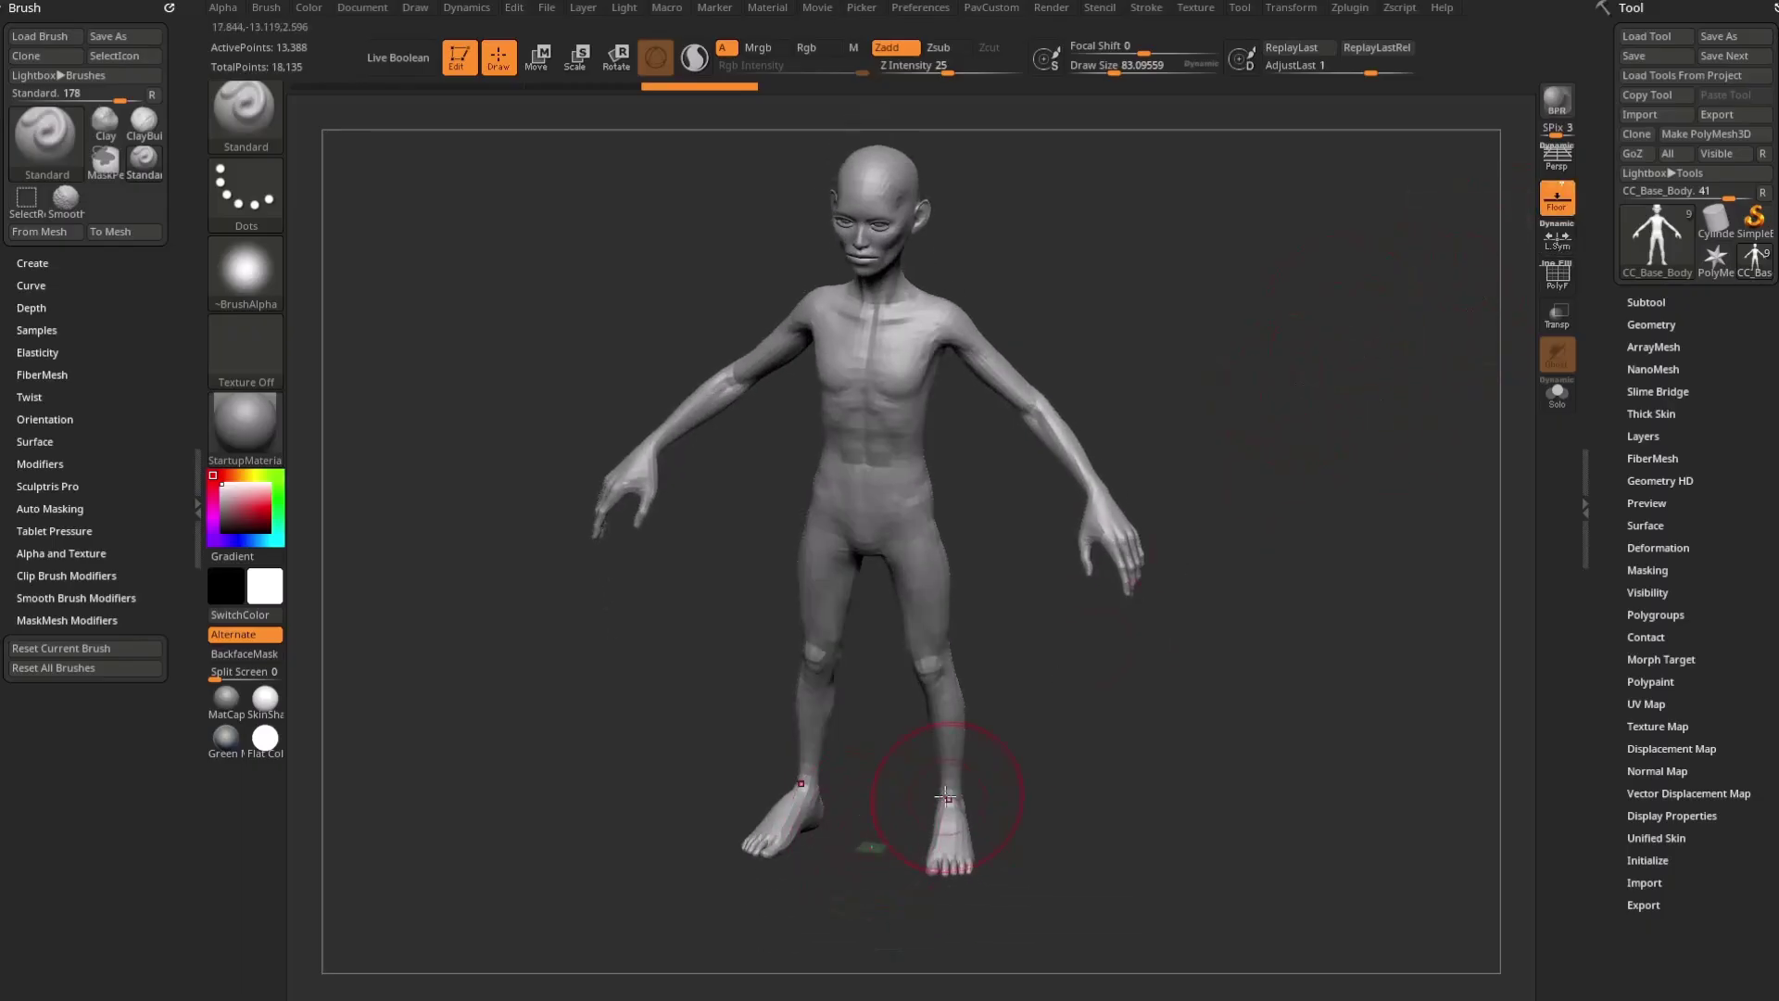
mouse_move(463, 713)
mouse_down()
mouse_move(815, 834)
mouse_move(926, 741)
mouse_move(1023, 596)
mouse_move(1198, 604)
mouse_up()
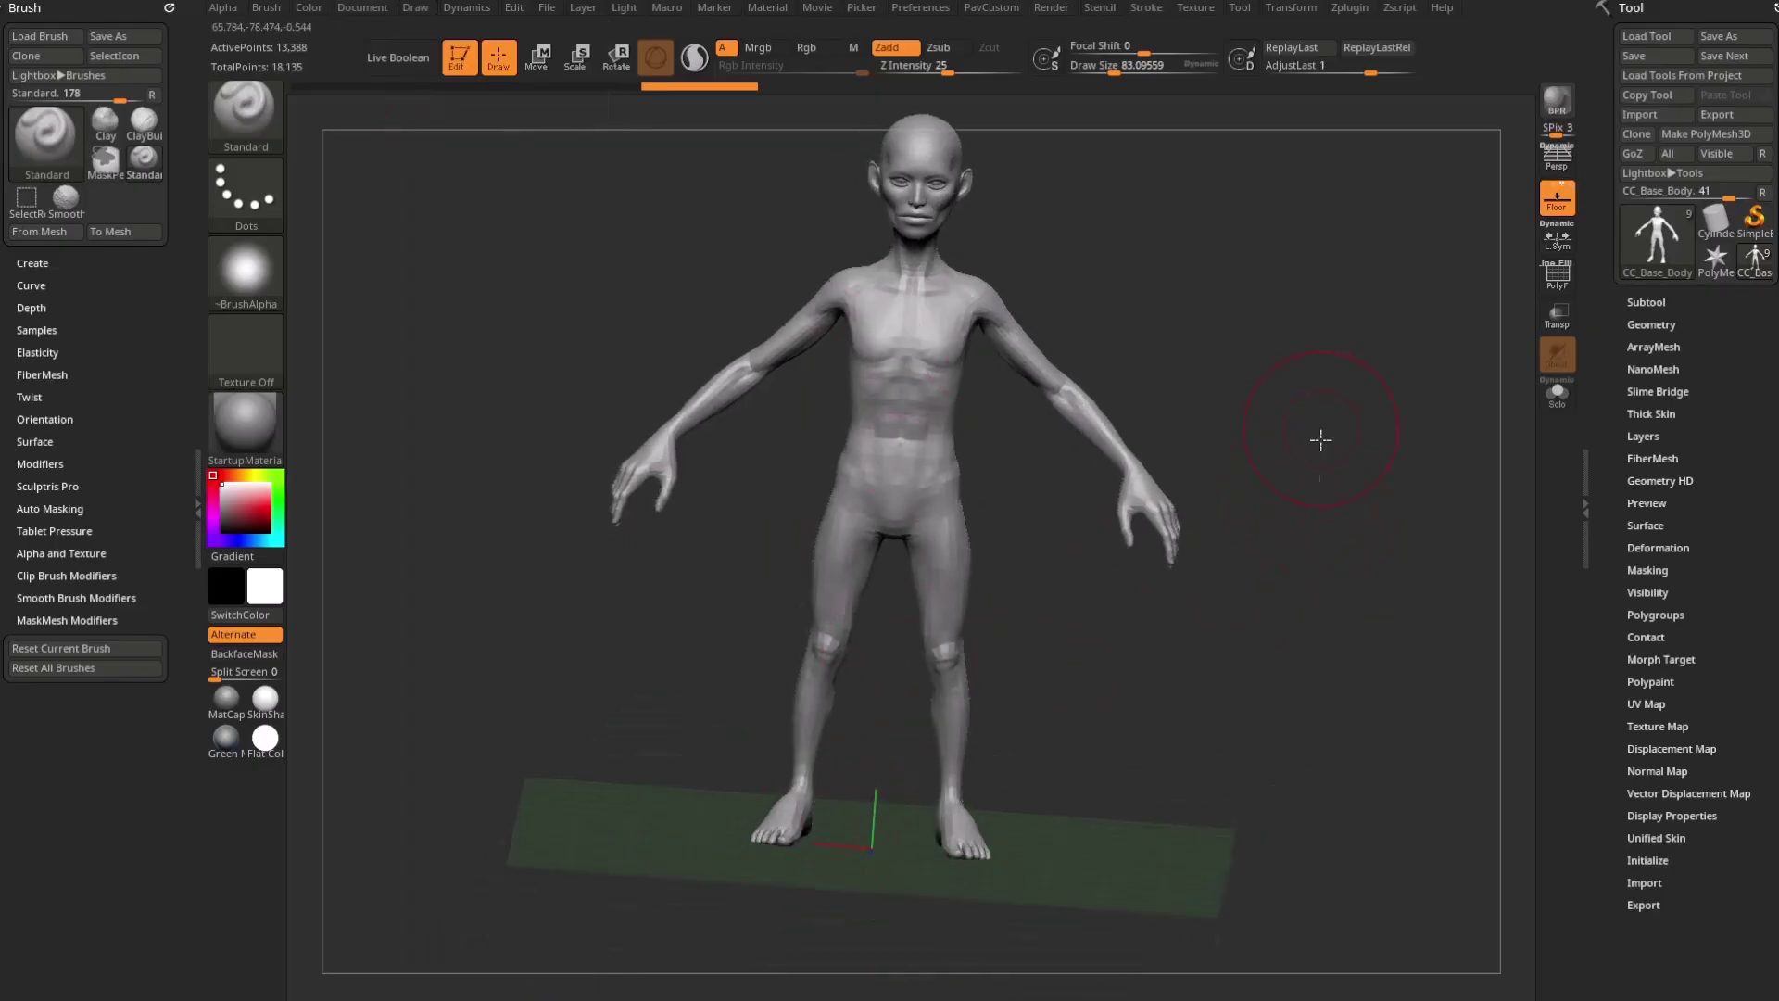
drag(1321, 427, 787, 813)
drag(910, 850, 1158, 696)
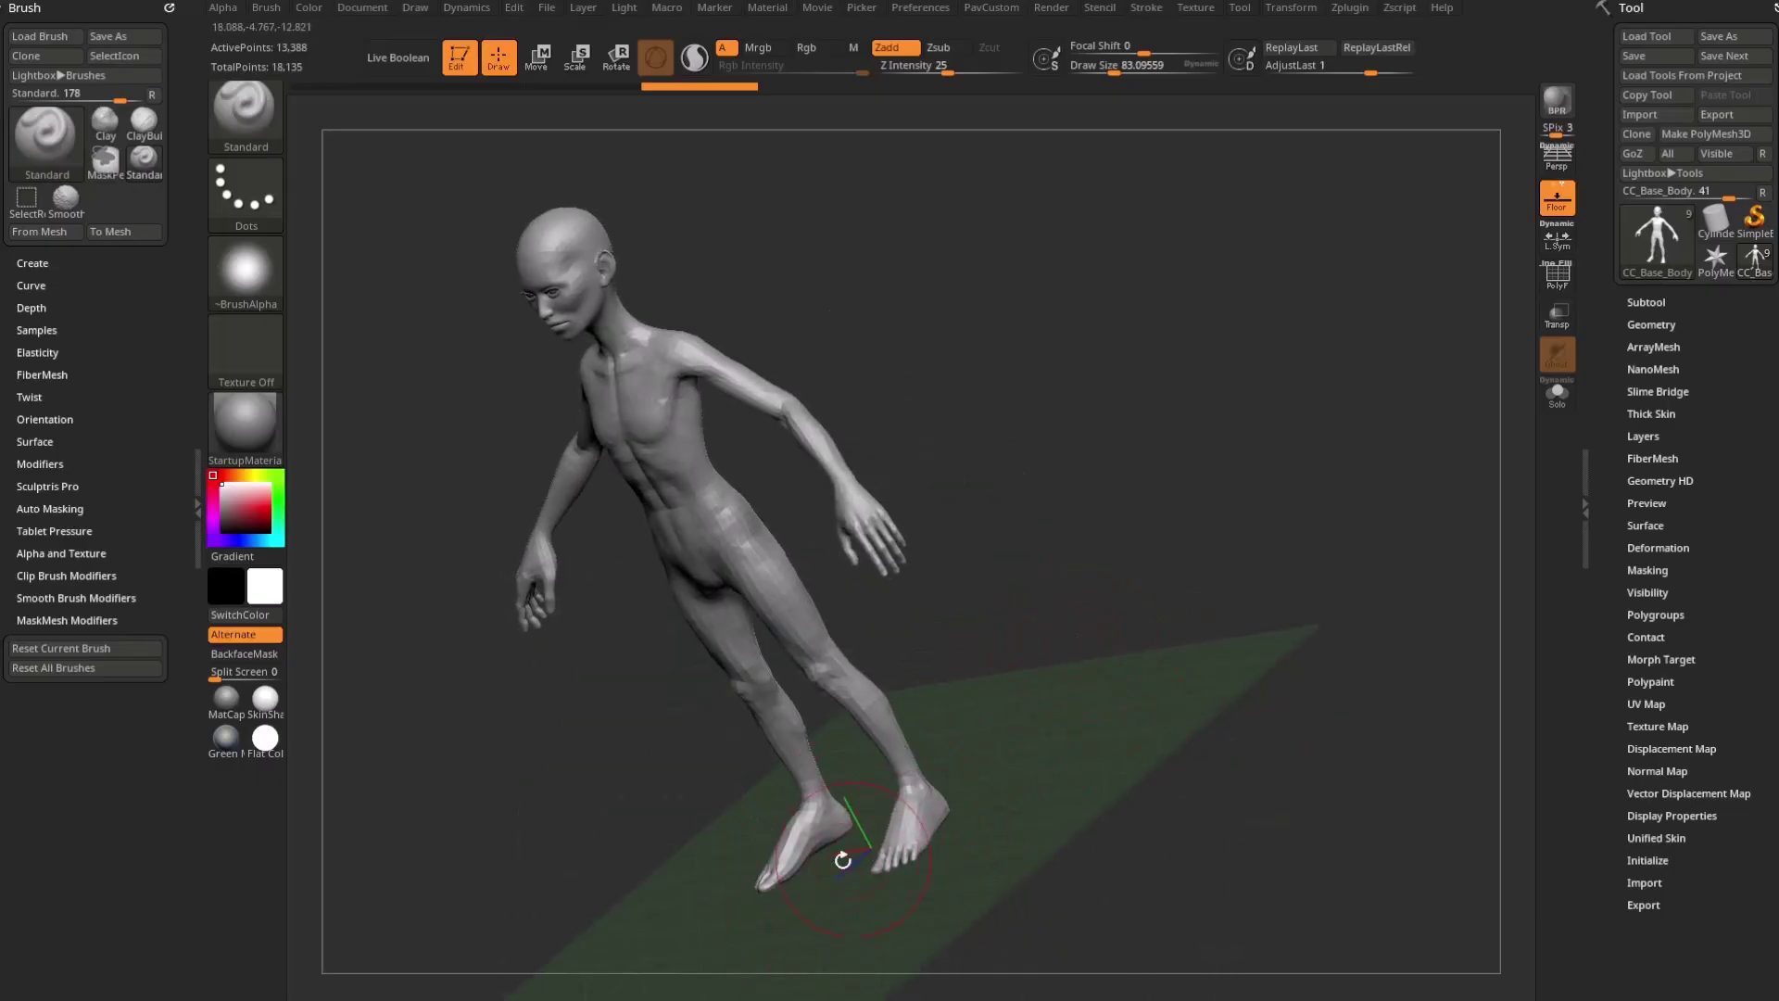
mouse_move(819, 845)
mouse_down()
mouse_move(887, 850)
mouse_move(792, 922)
mouse_up()
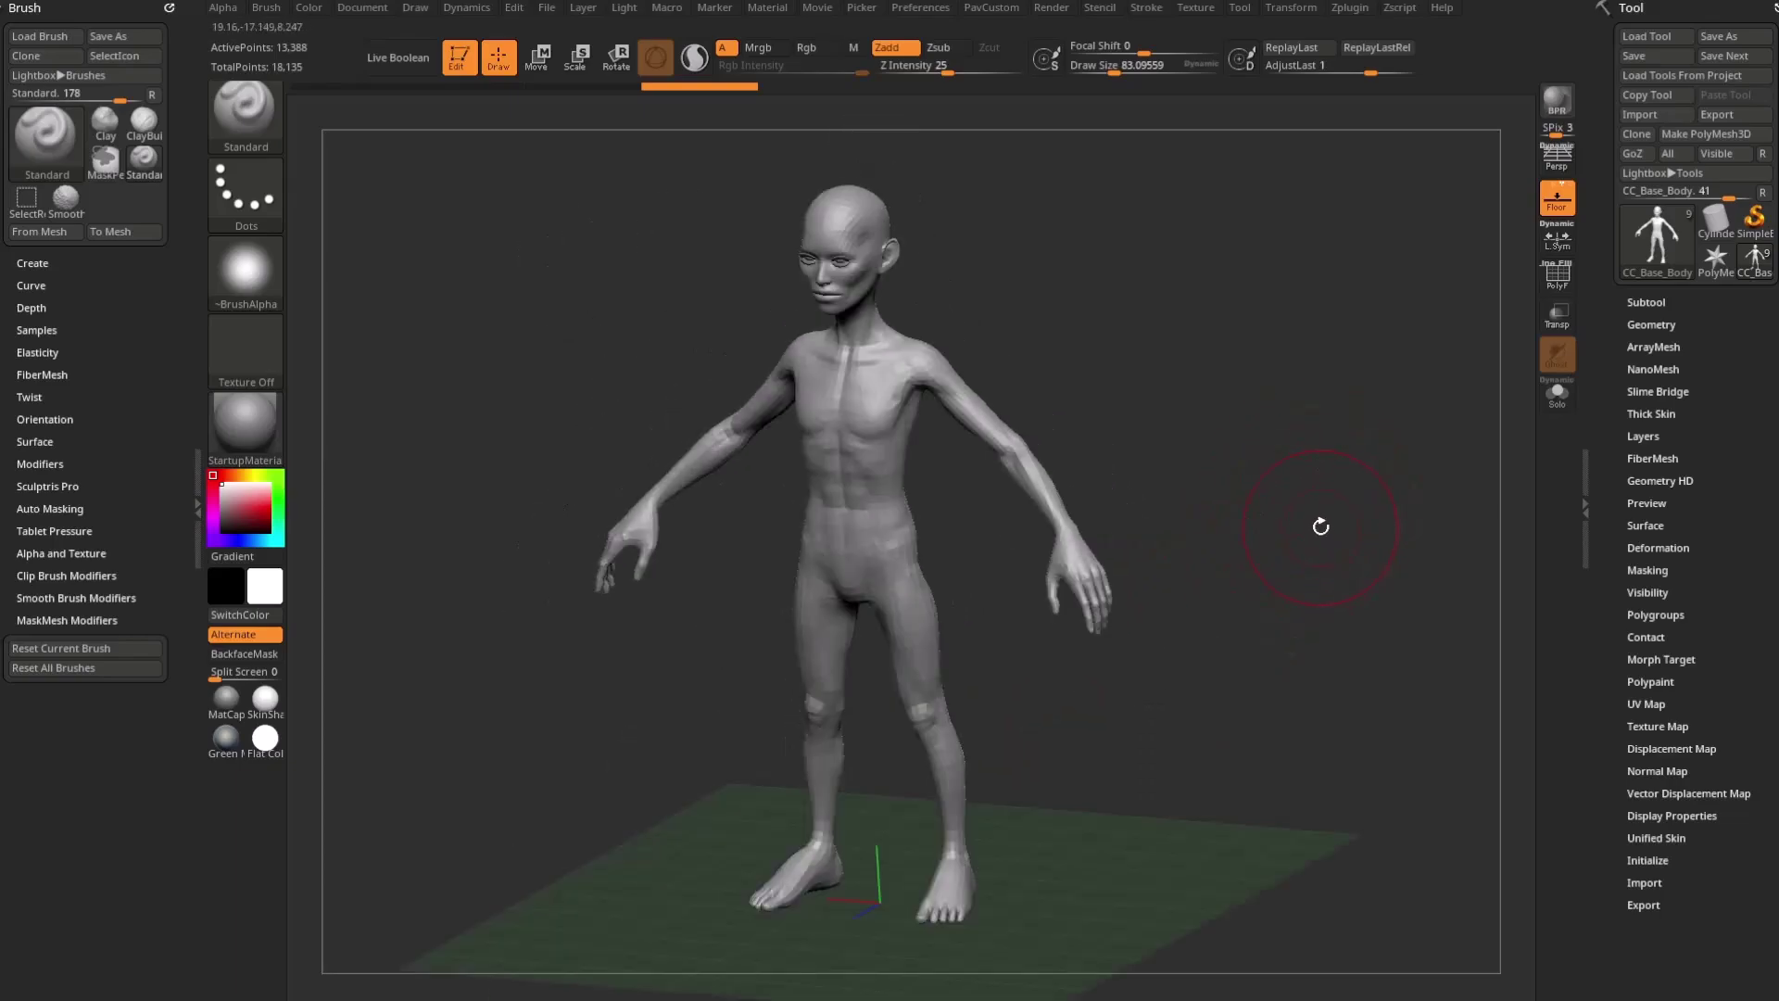
click(1556, 206)
shift+drag(1310, 500, 1329, 480)
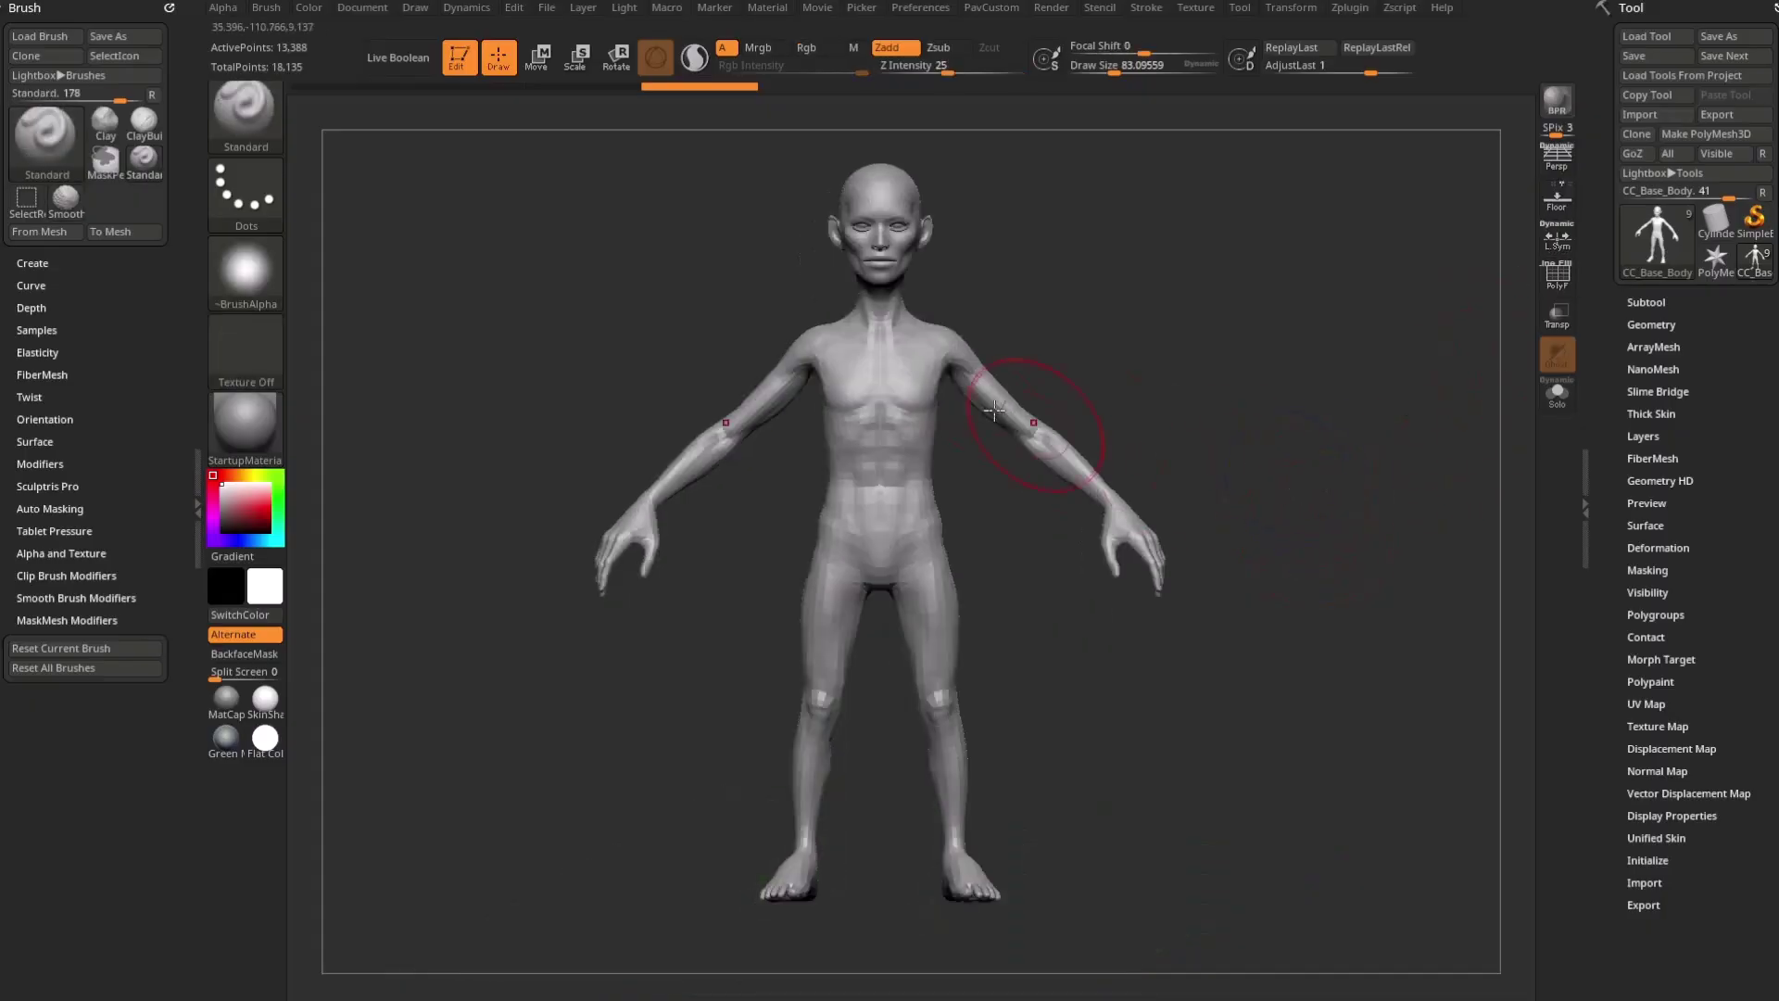
Step: Set the Draw Size to about 15 and examine the cursor options in the Edit preferences
key(s)
drag(917, 411, 892, 412)
click(932, 8)
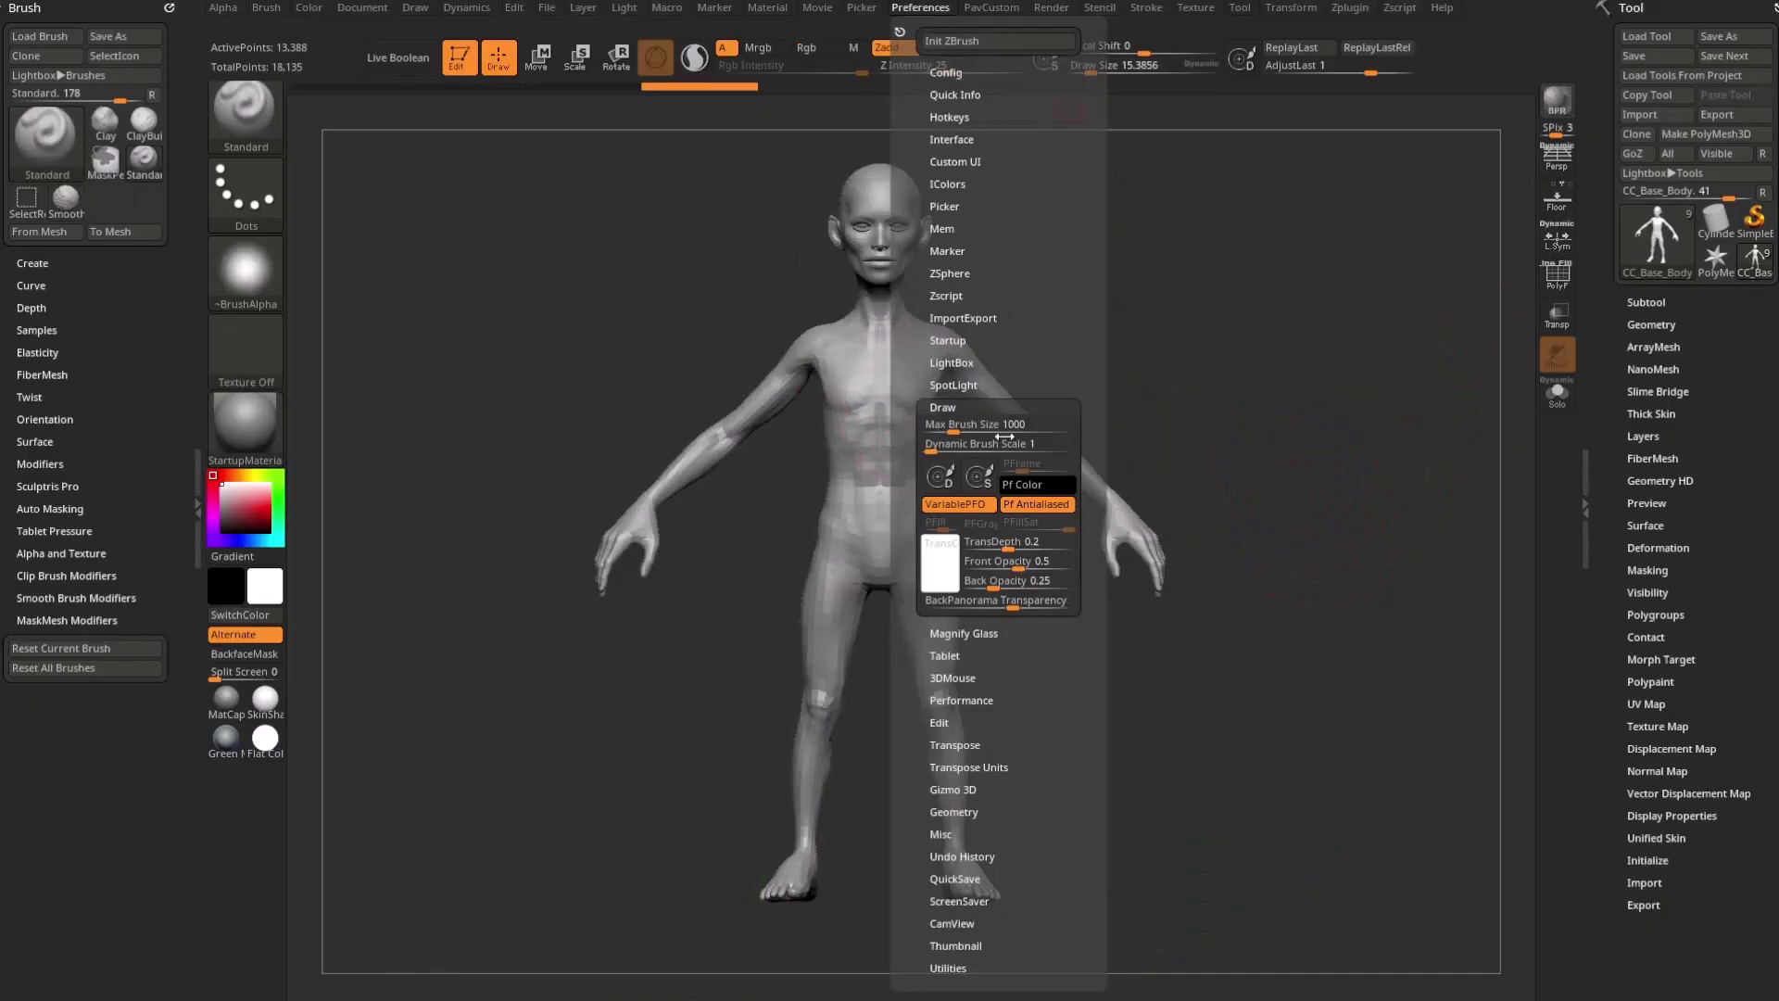
shift+click(956, 407)
shift+click(944, 519)
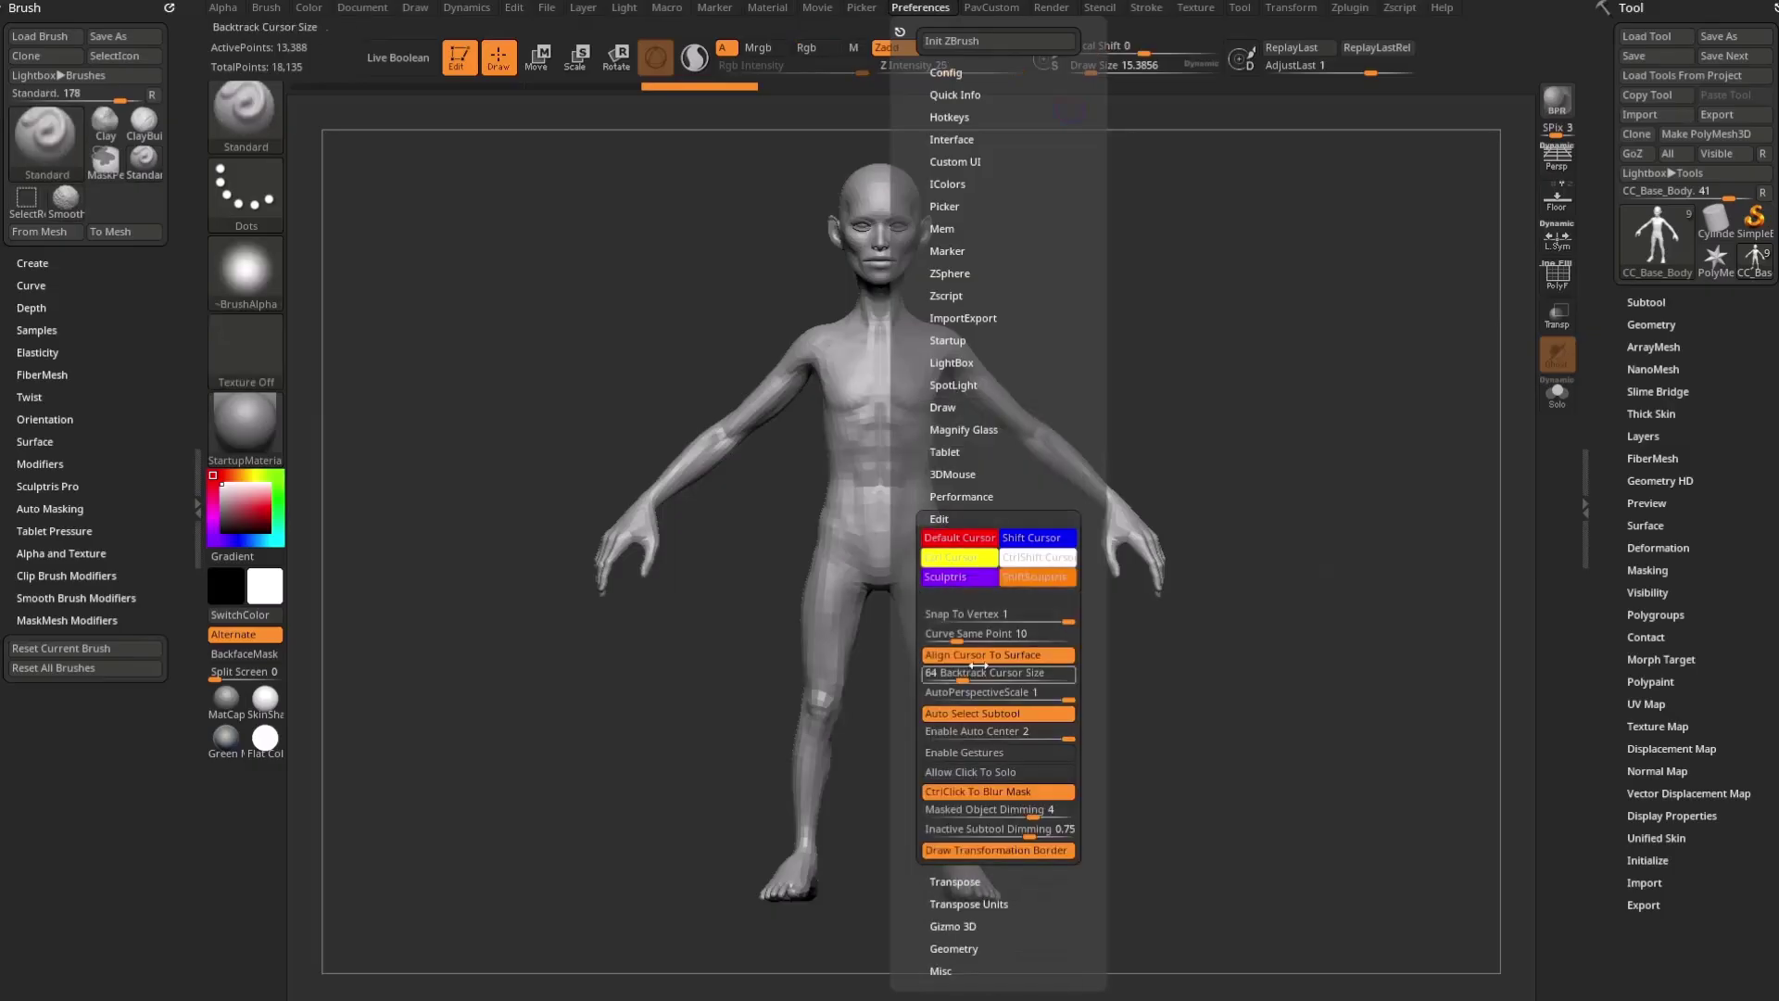
Step: Try different brush sizes over the character and set the Draw Size to about 49
mouse_move(1284, 333)
mouse_down()
mouse_move(1235, 314)
mouse_move(1263, 345)
mouse_move(1263, 413)
mouse_up()
key(s)
mouse_move(895, 405)
mouse_down()
mouse_move(927, 405)
mouse_move(903, 404)
mouse_up()
key(s)
mouse_move(1068, 333)
mouse_down()
mouse_move(1126, 305)
mouse_move(1205, 636)
mouse_move(1175, 405)
mouse_move(1148, 419)
mouse_up()
key(s)
mouse_move(1147, 421)
mouse_down()
mouse_move(1242, 457)
mouse_move(964, 515)
mouse_up()
Step: Select the Clay brush from the sculpting brushes beginning with C for work on the character's head
drag(1313, 512, 1308, 396)
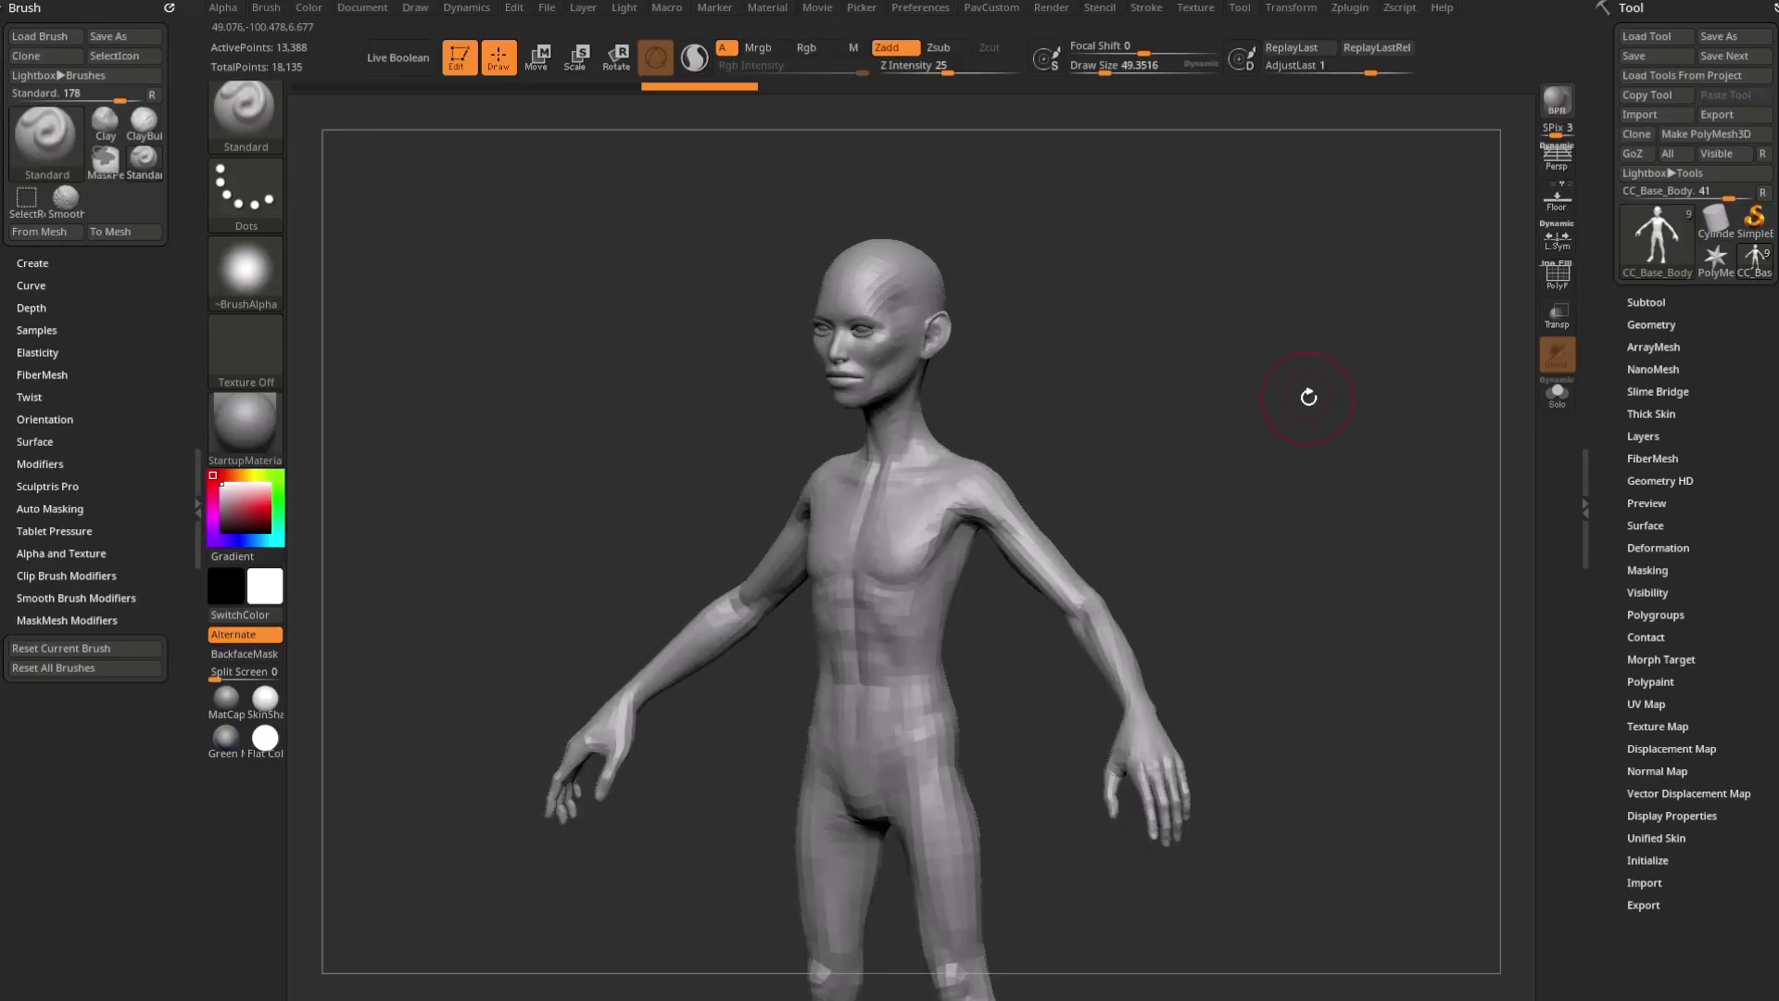
drag(1174, 416, 1363, 518)
drag(1045, 552, 1102, 529)
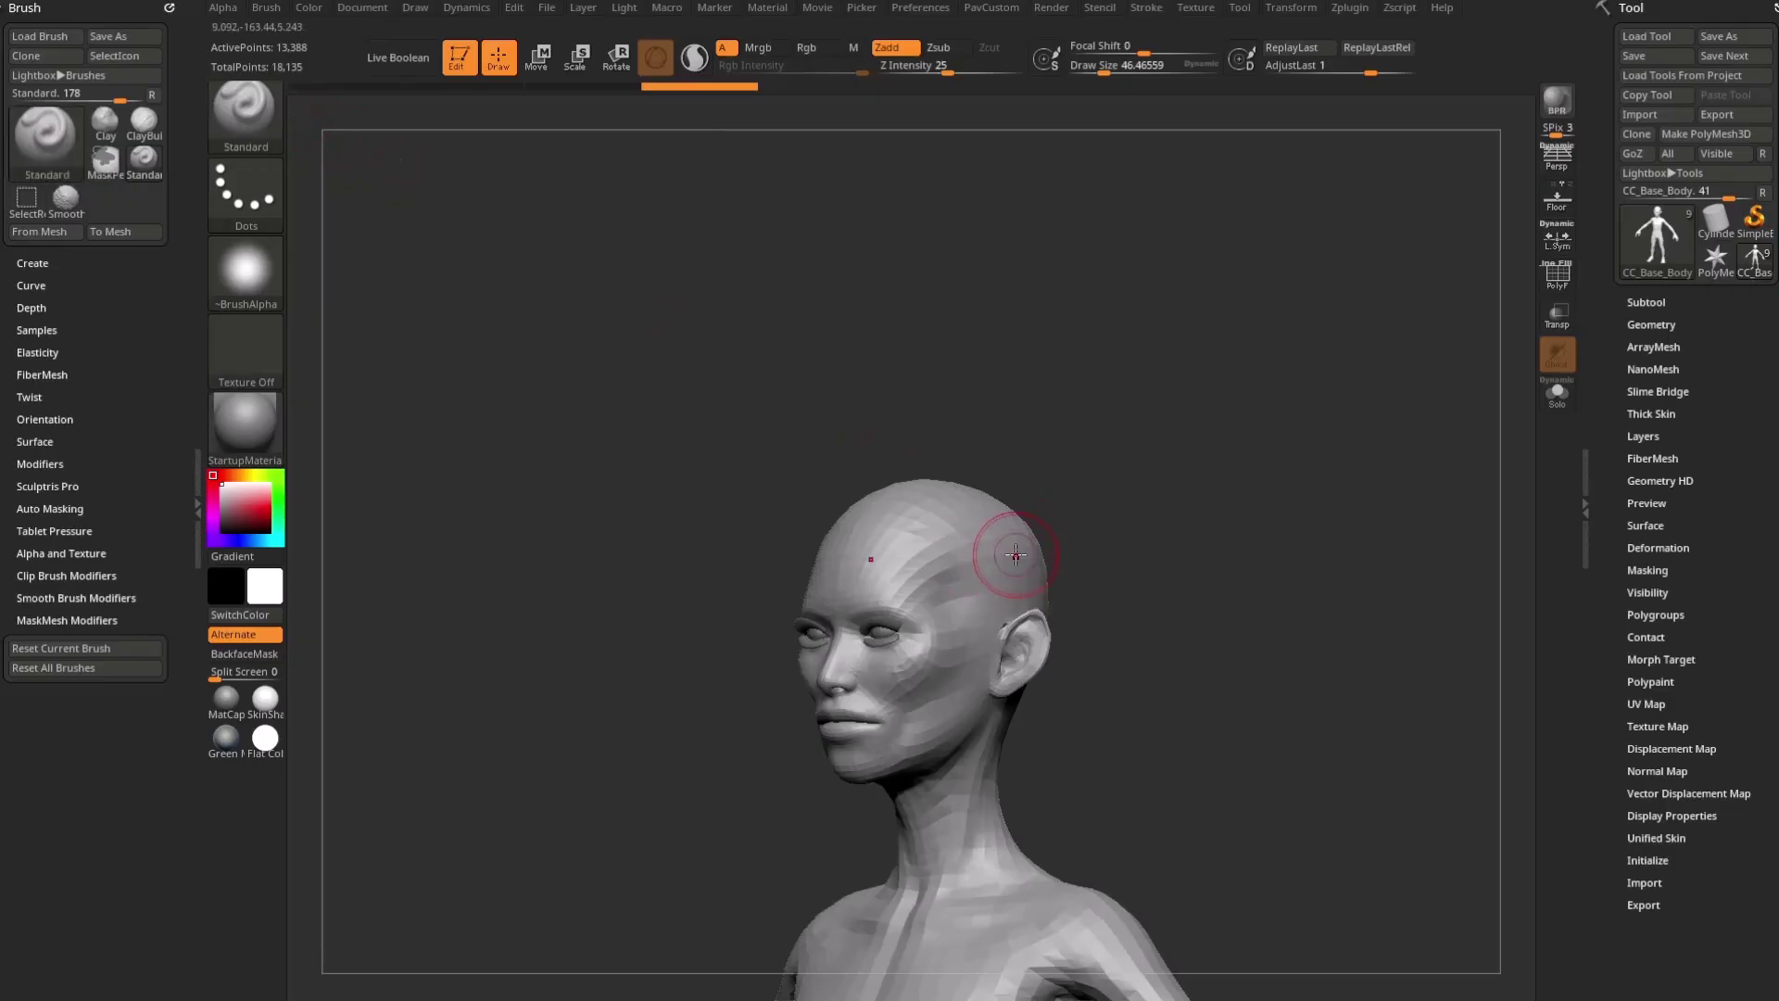
key(b)
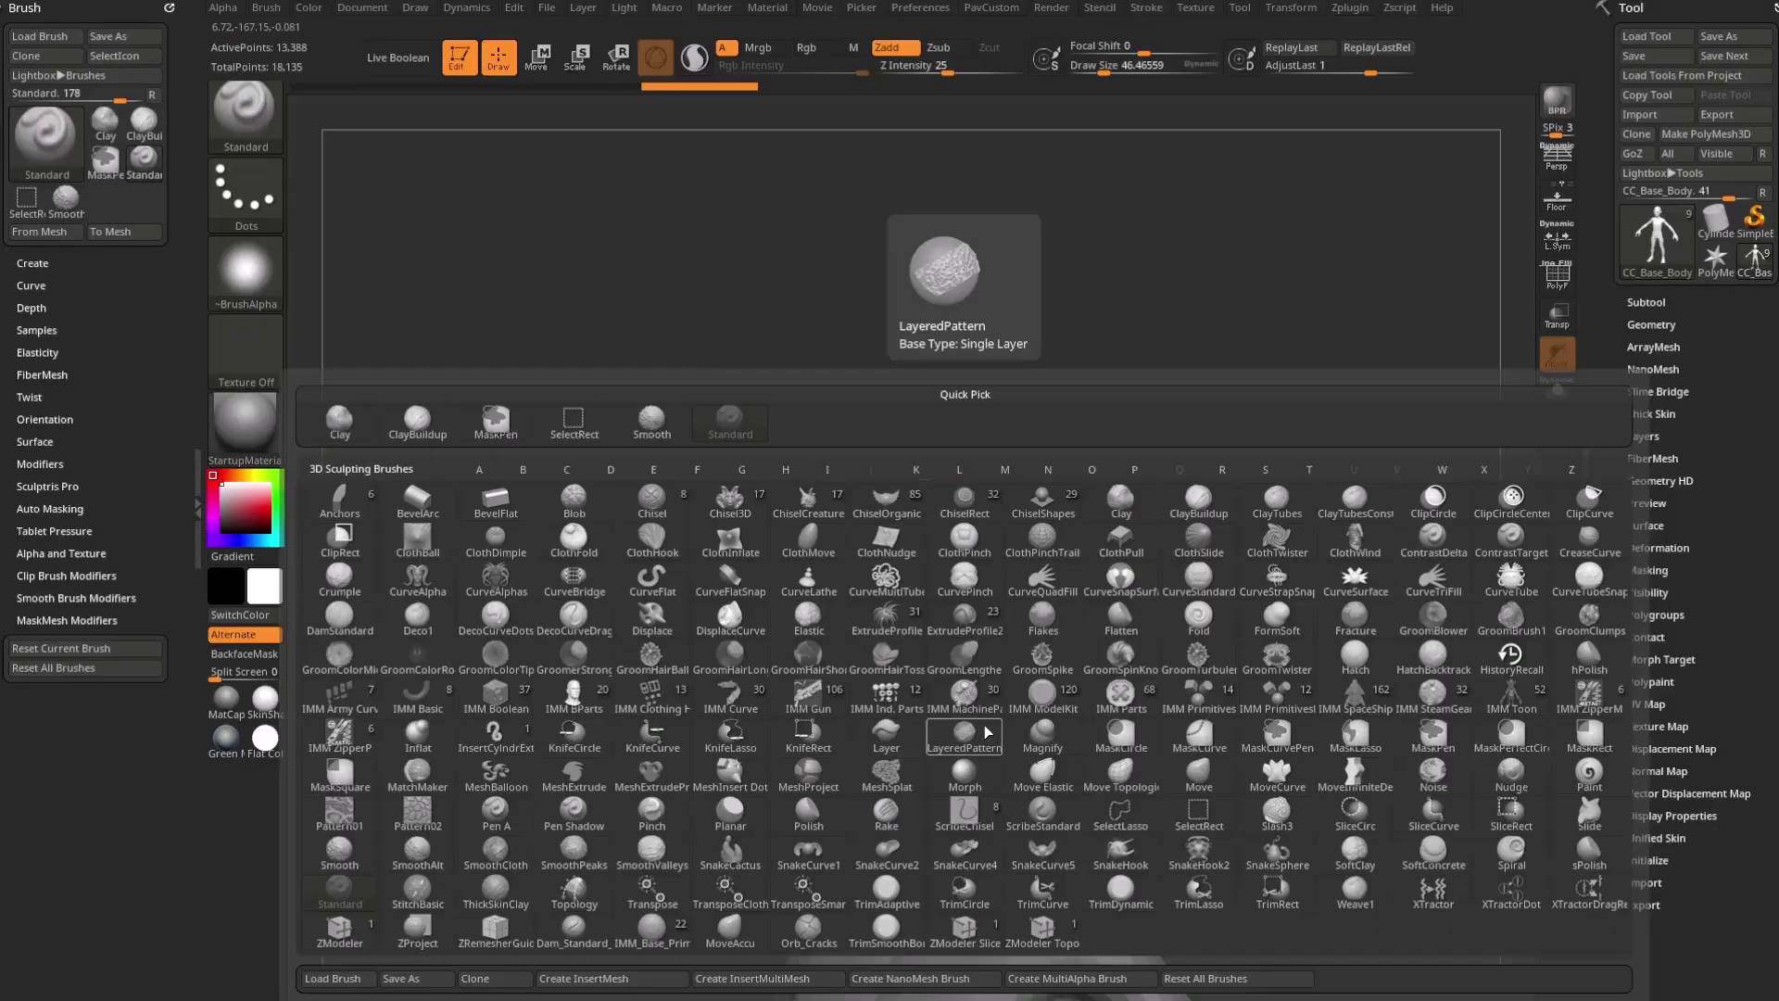
key(c)
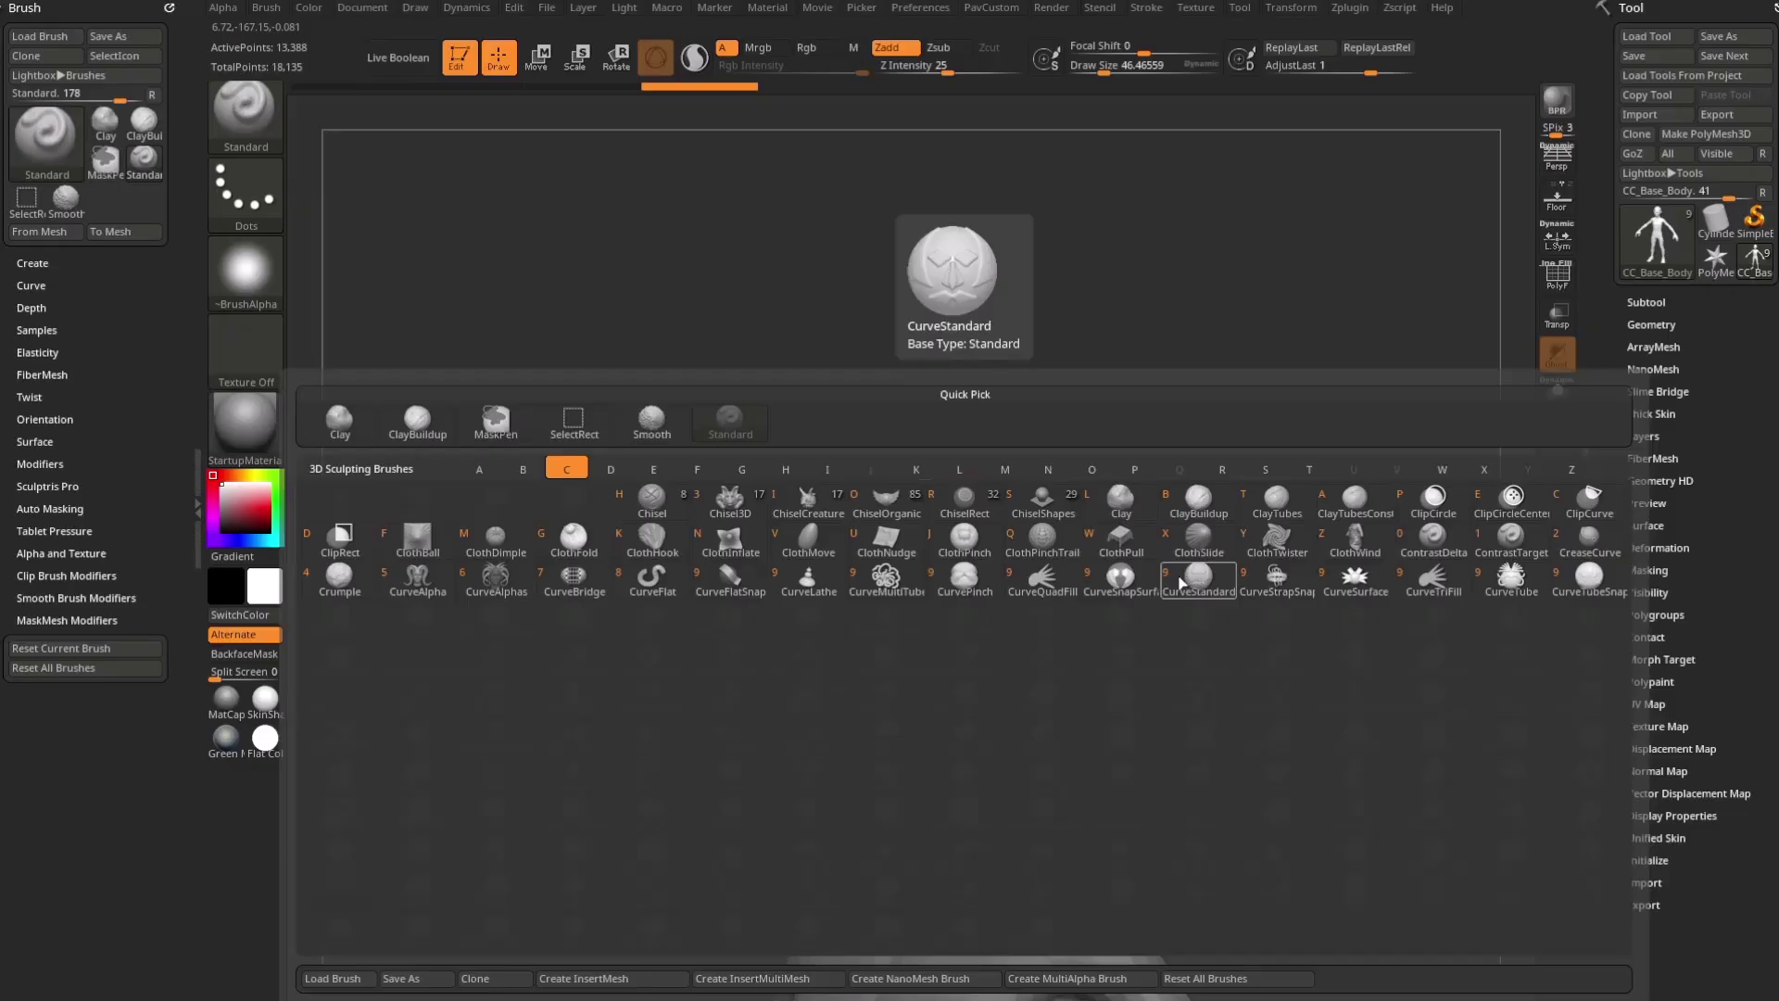
click(1123, 501)
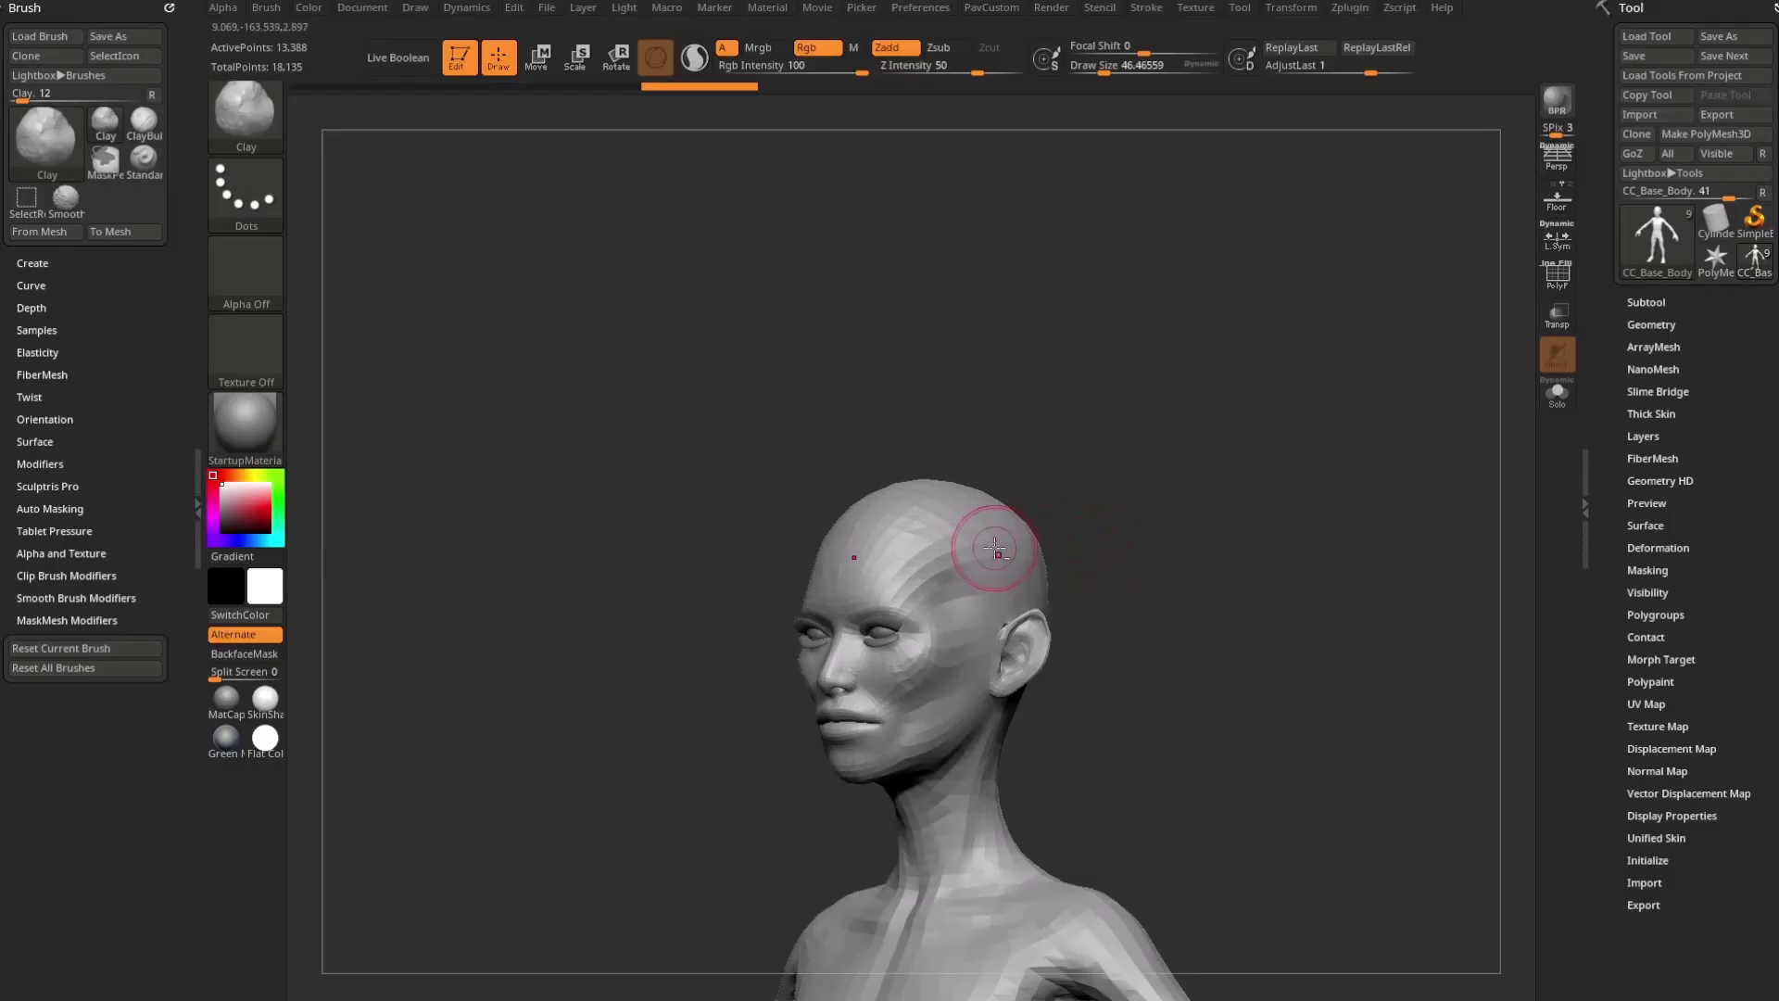
Step: Switch from the Clay brush to the Standard brush for sculpting the character's head
key(b)
key(s)
key(t)
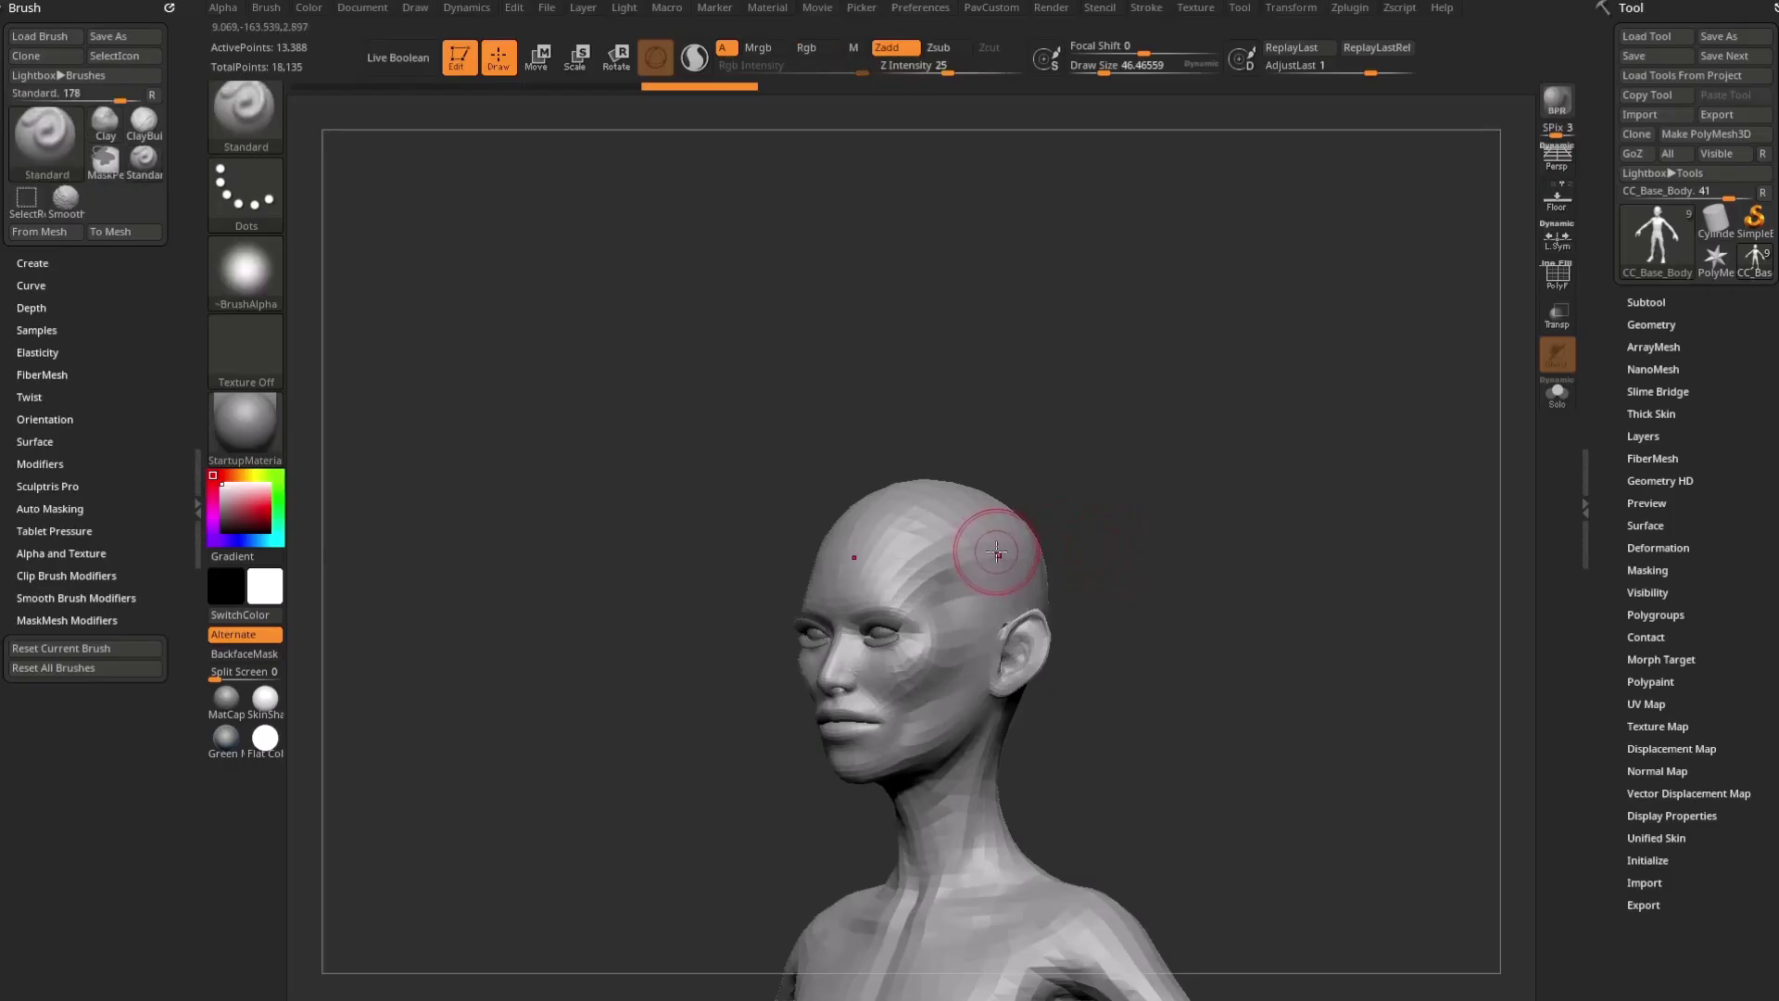
Step: View the YouTube playlists page in the browser, return to ZBrush, and examine the head from the front and at three-quarter angle
drag(301, 947, 727, 135)
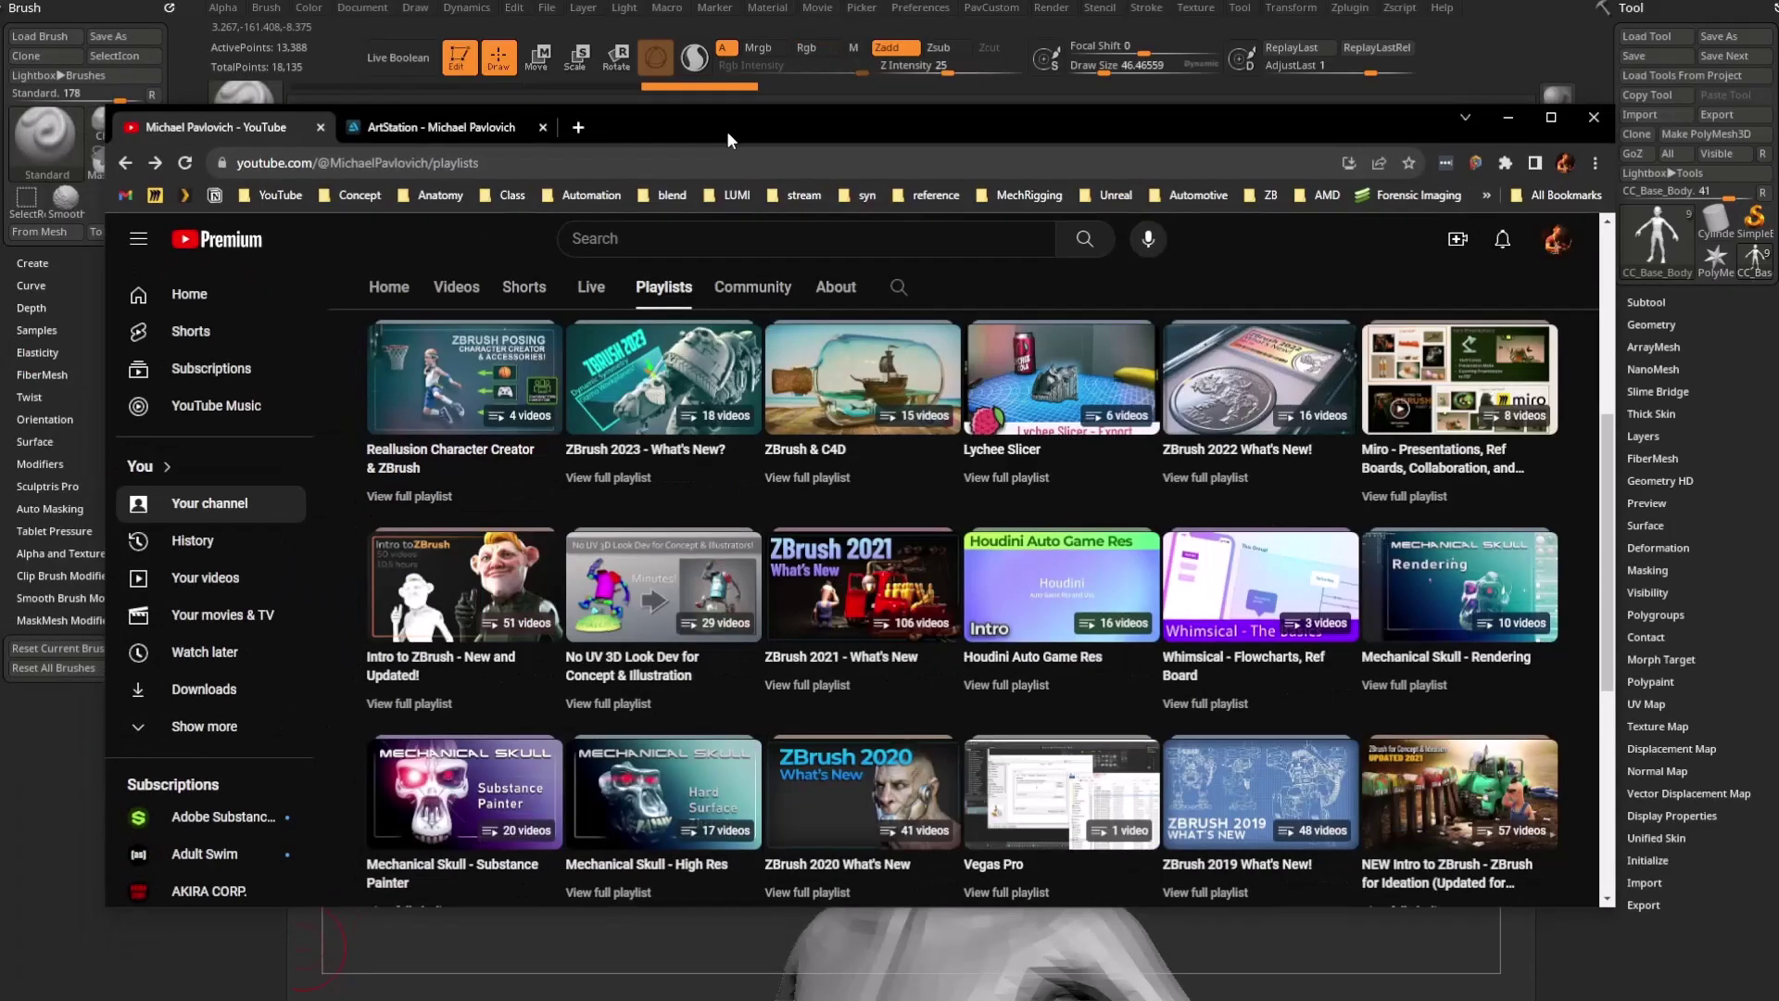
key(alt+Tab)
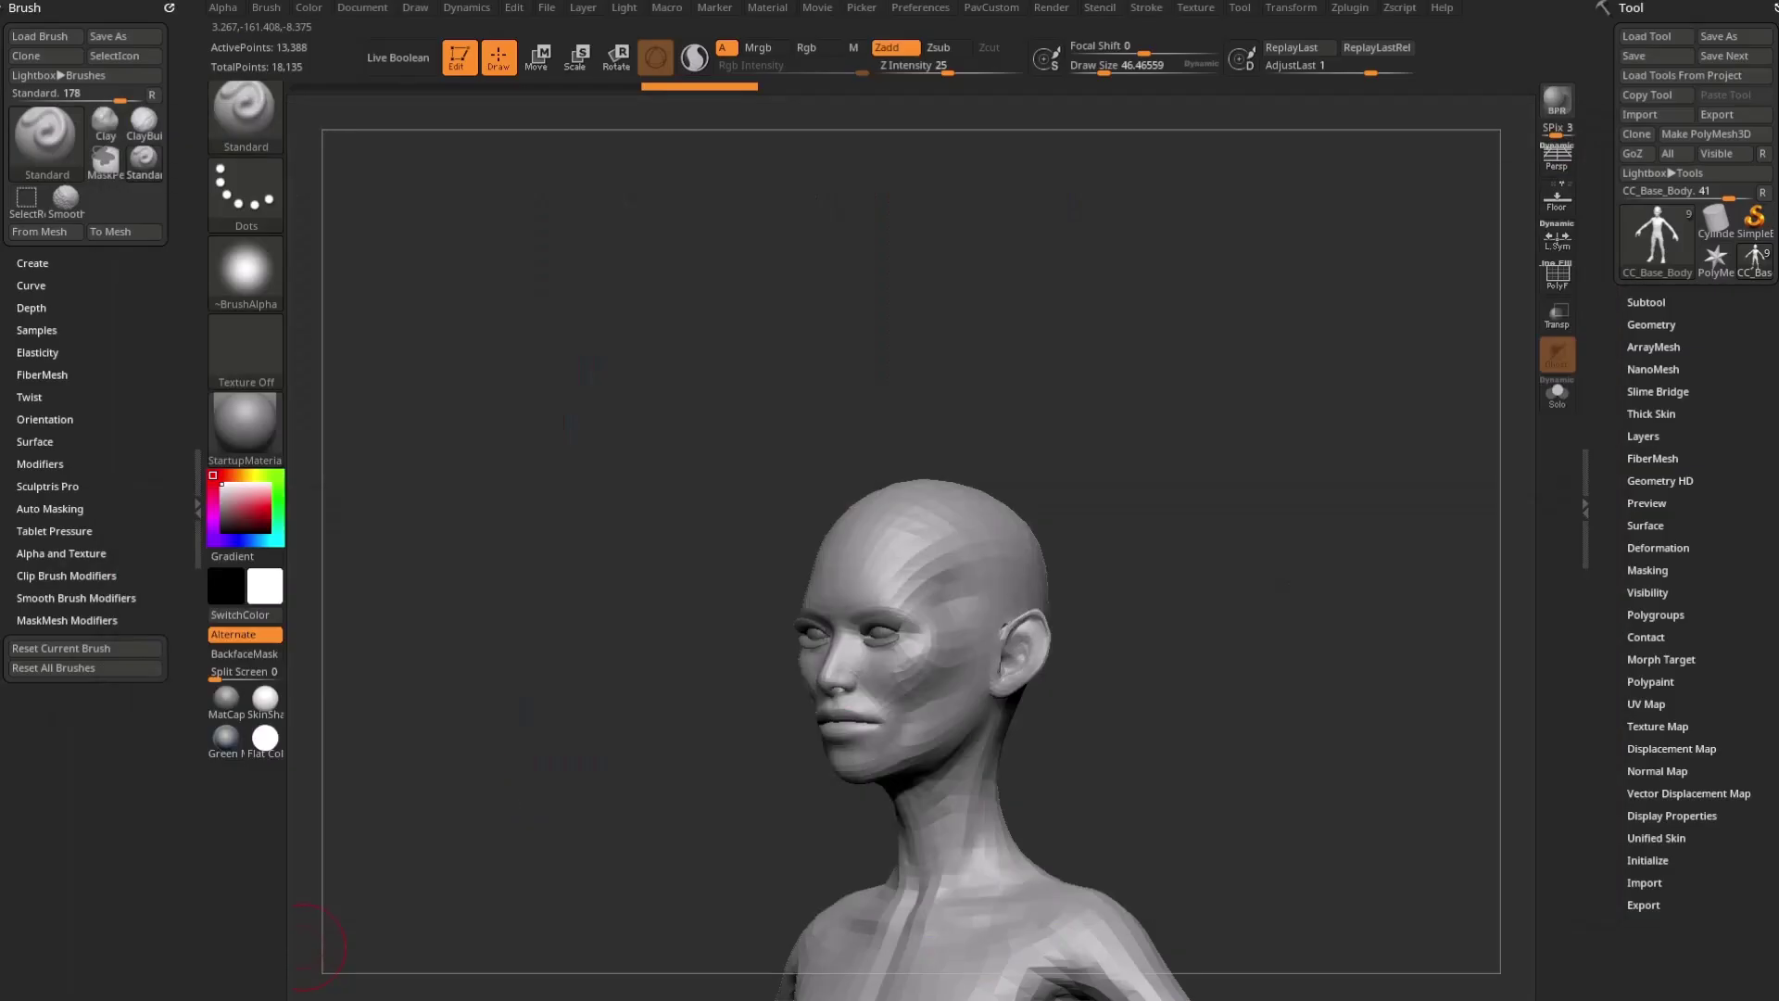
drag(1158, 389, 974, 707)
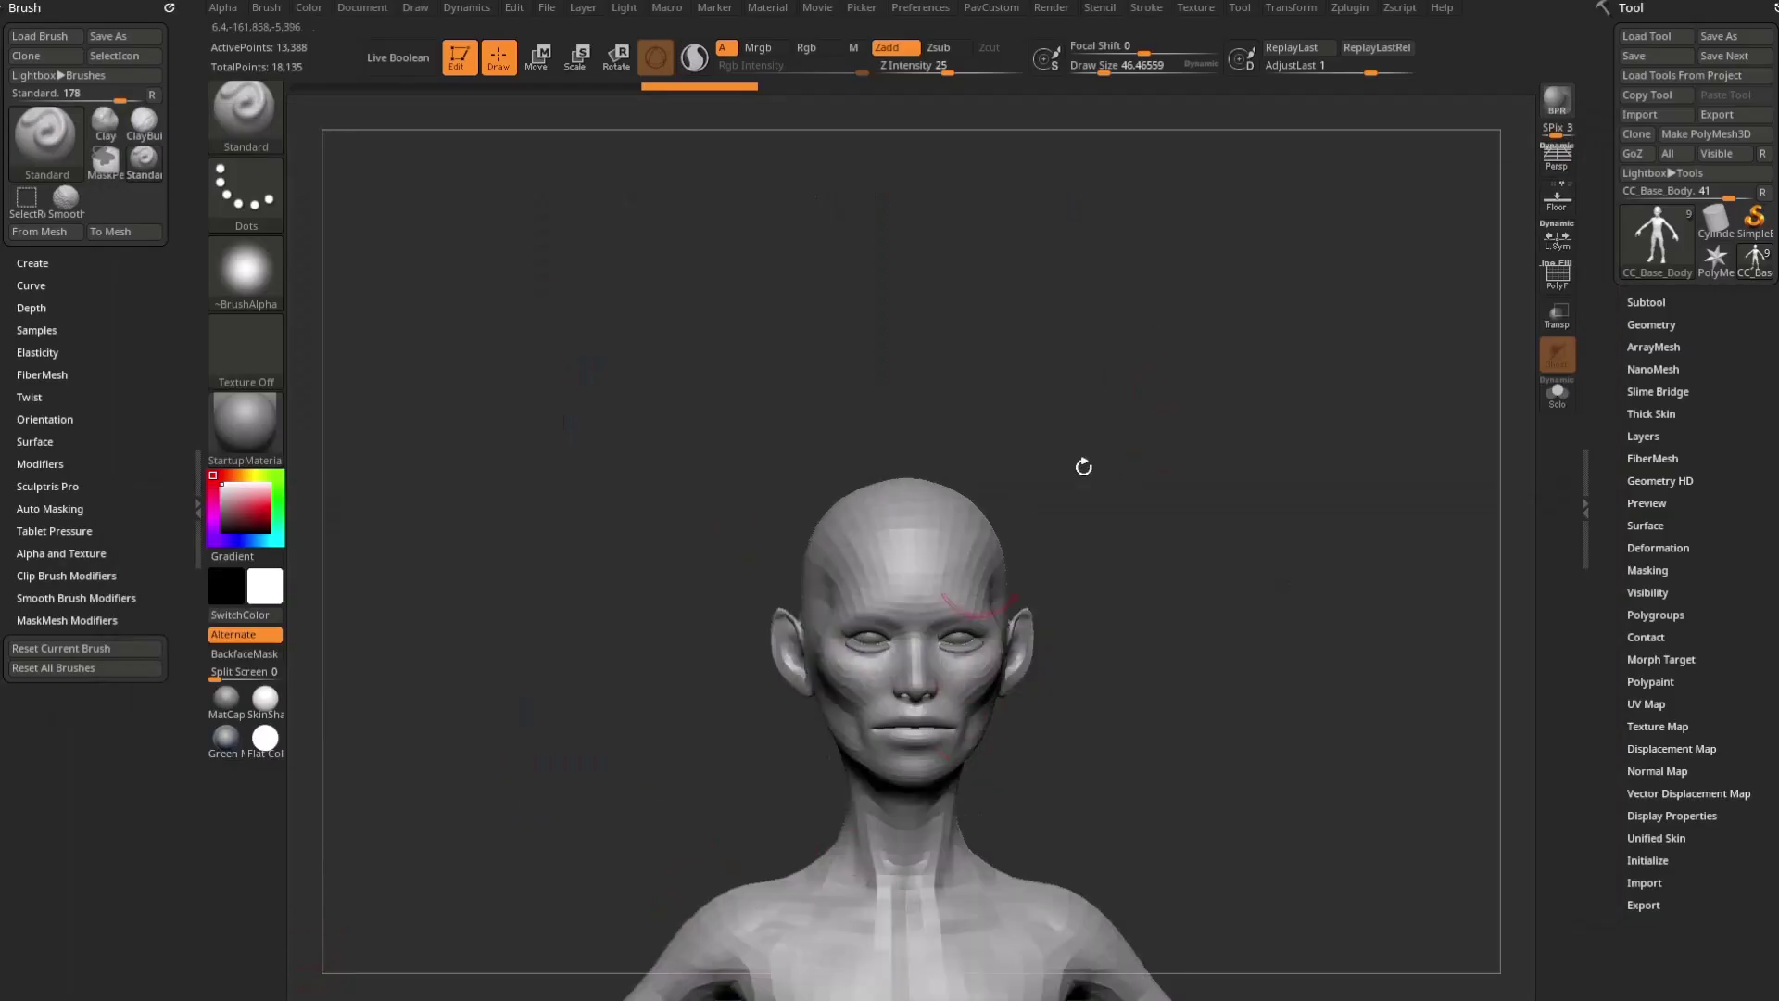
drag(1278, 525, 952, 565)
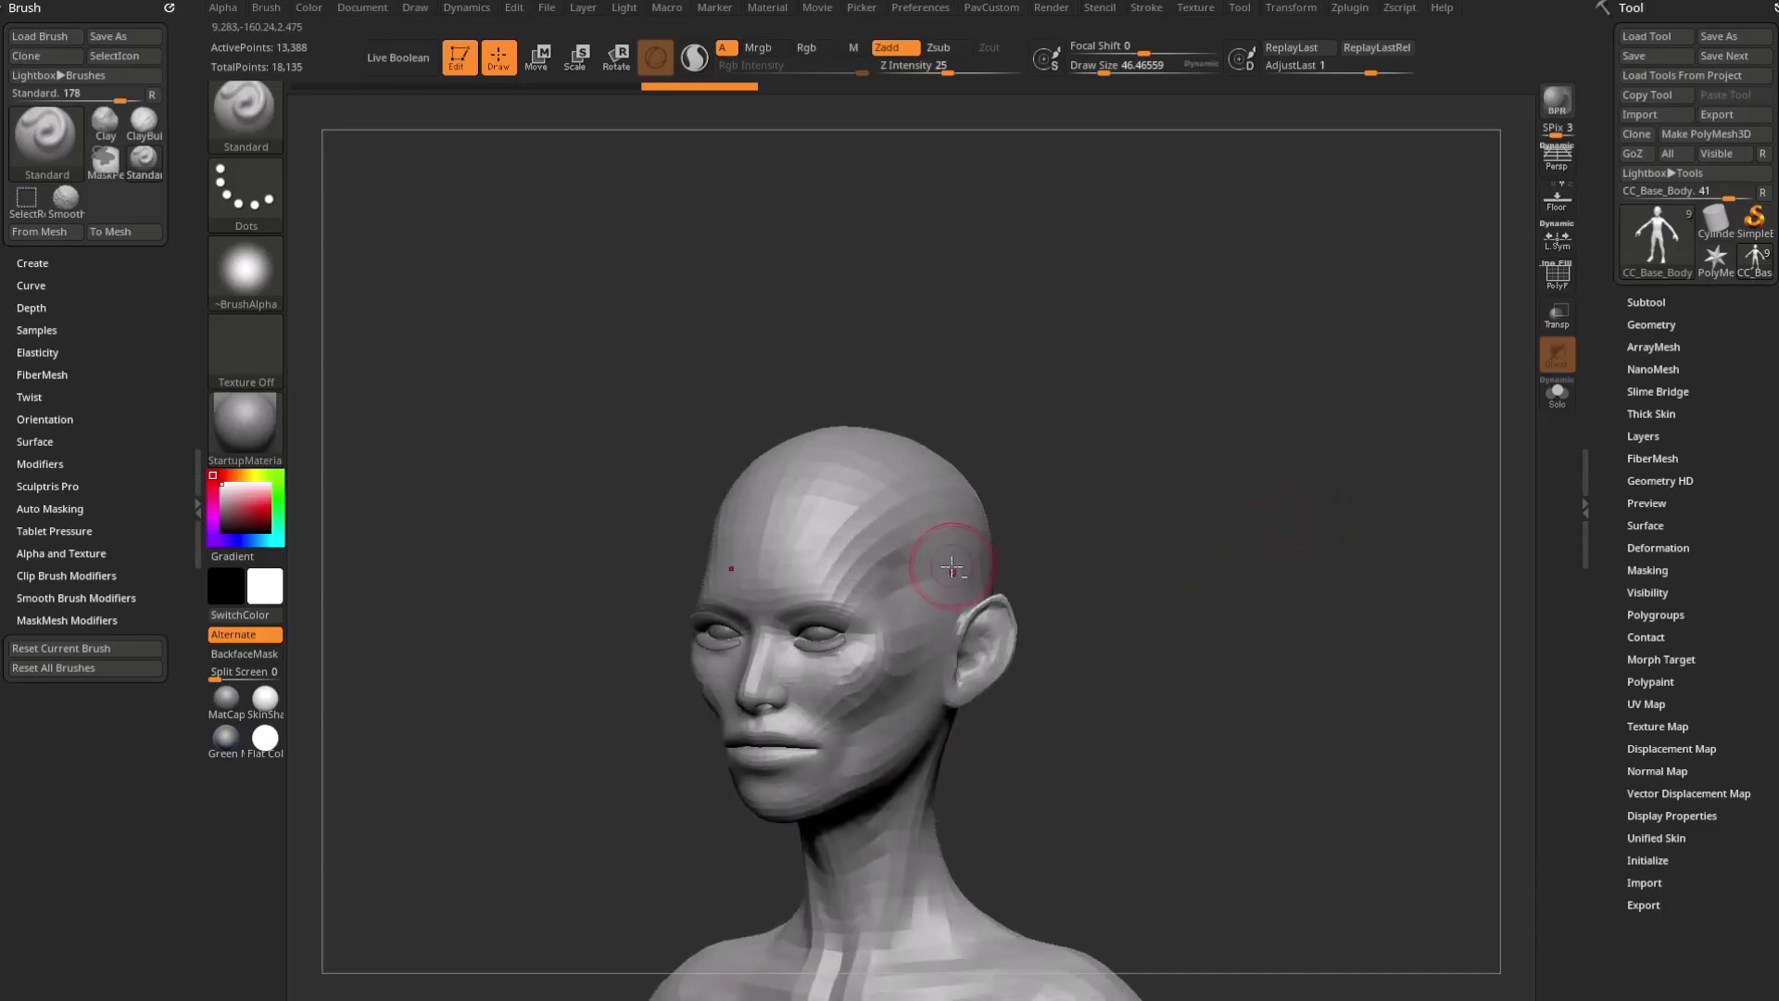
drag(1123, 461, 977, 556)
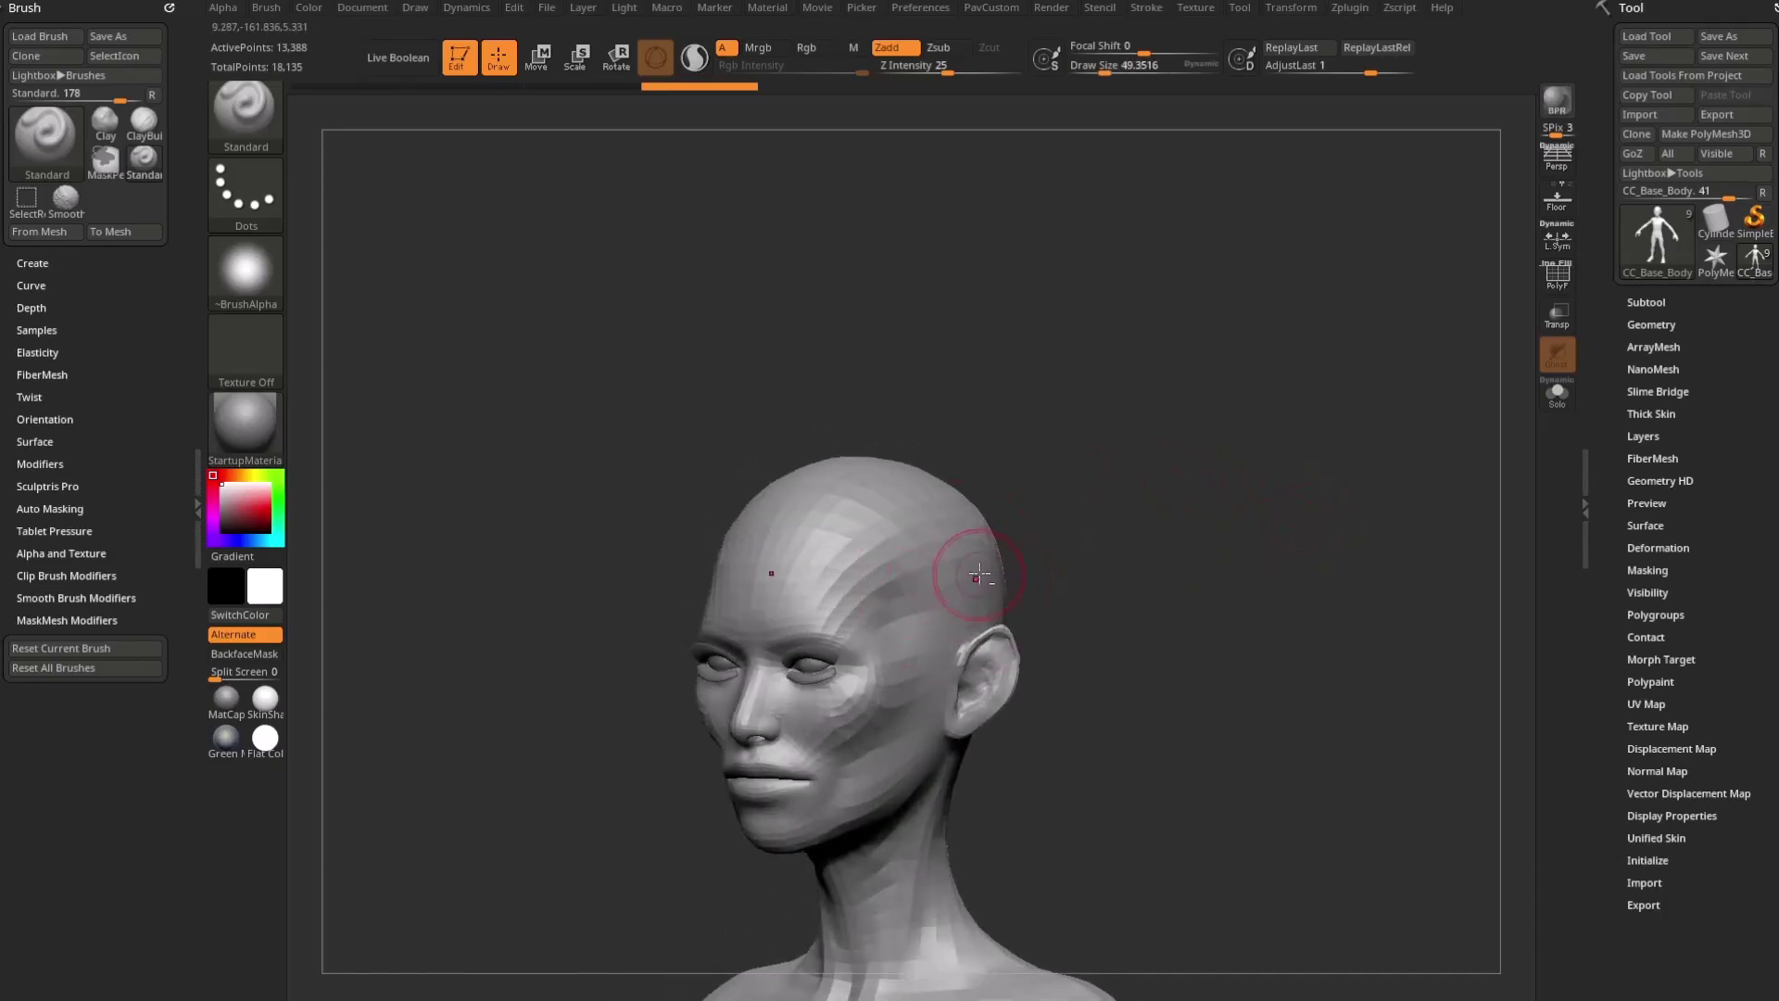
Step: Reshape the head, nose and brow with the Move brush at a Draw Size of about 83
drag(1148, 552, 1180, 488)
mouse_move(1164, 606)
mouse_down()
mouse_move(1147, 564)
mouse_move(1037, 593)
mouse_up()
mouse_move(1221, 659)
alt+mouse_down()
mouse_move(1219, 528)
mouse_move(1270, 528)
mouse_move(1310, 481)
mouse_move(1085, 587)
mouse_move(1101, 595)
mouse_move(1053, 574)
mouse_move(1055, 606)
alt+mouse_up()
key(s)
key(b)
key(m)
key(v)
key(s)
drag(1031, 623, 1038, 612)
shift+drag(1337, 560, 1247, 560)
mouse_move(1453, 580)
alt+mouse_down()
mouse_move(1366, 573)
mouse_move(1065, 463)
alt+mouse_up()
Step: Build up the brow ridge and cheek forms with the Standard brush, reducing the Draw Size to about 44
key(b)
key(s)
key(t)
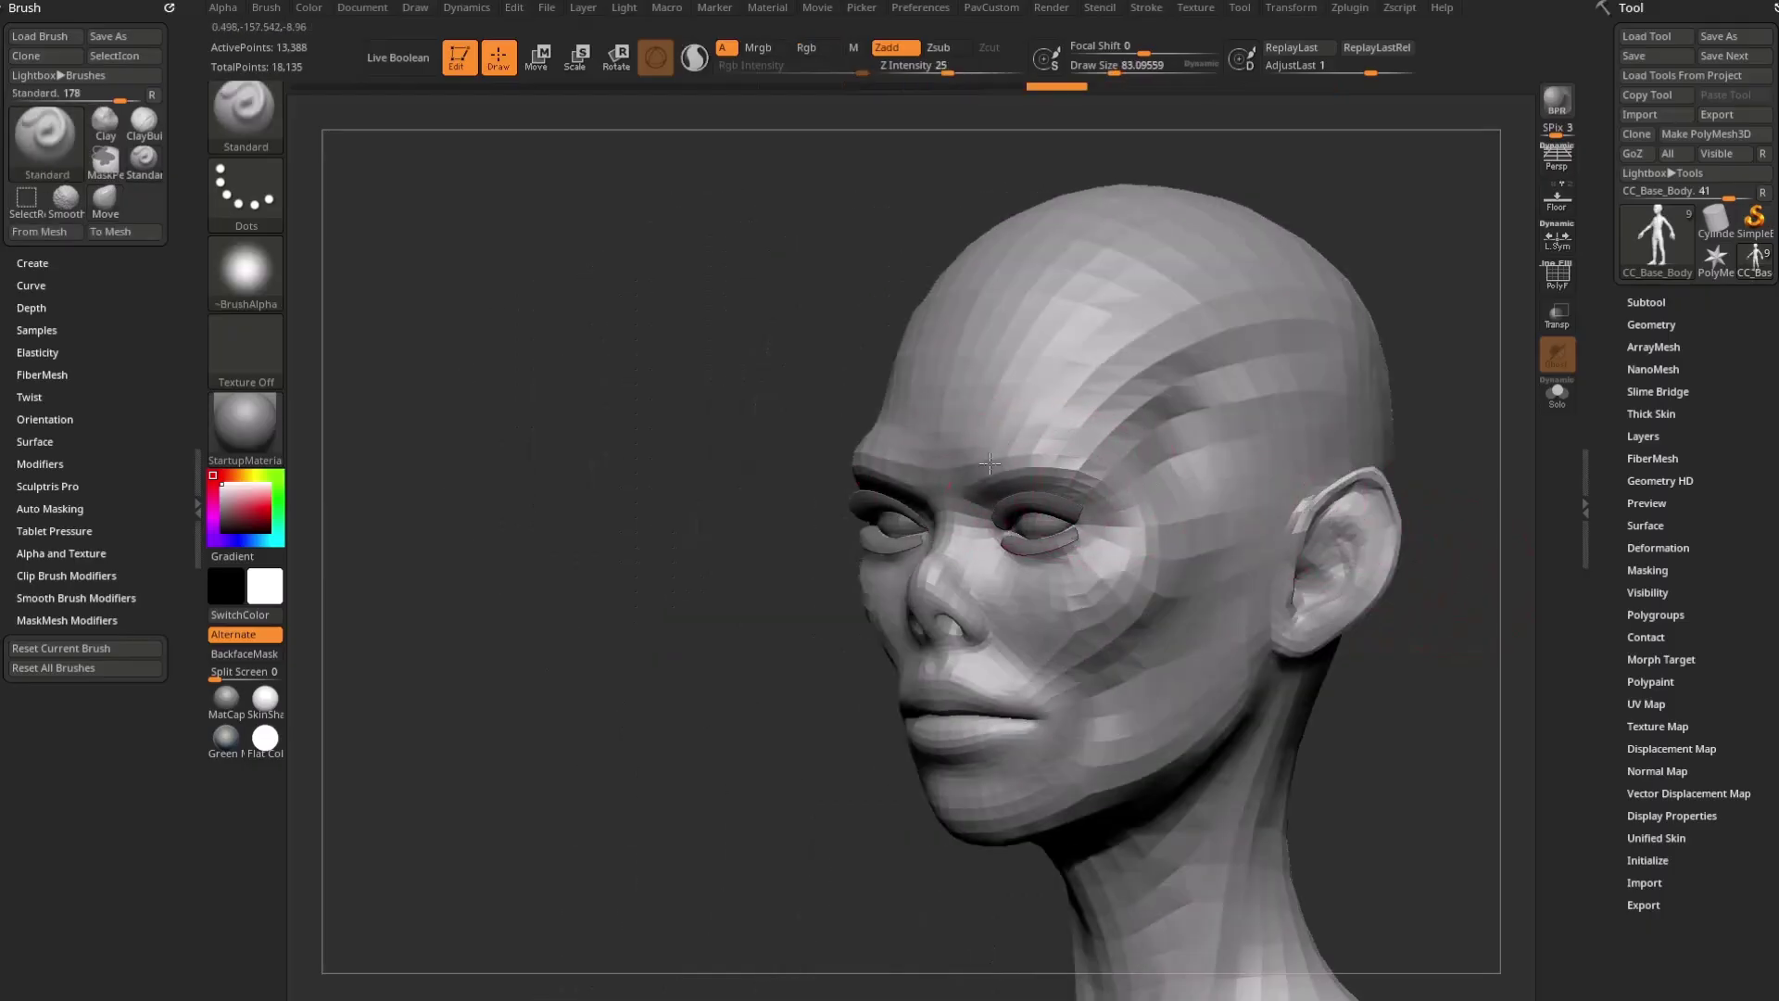
drag(695, 735, 953, 416)
drag(1278, 417, 998, 490)
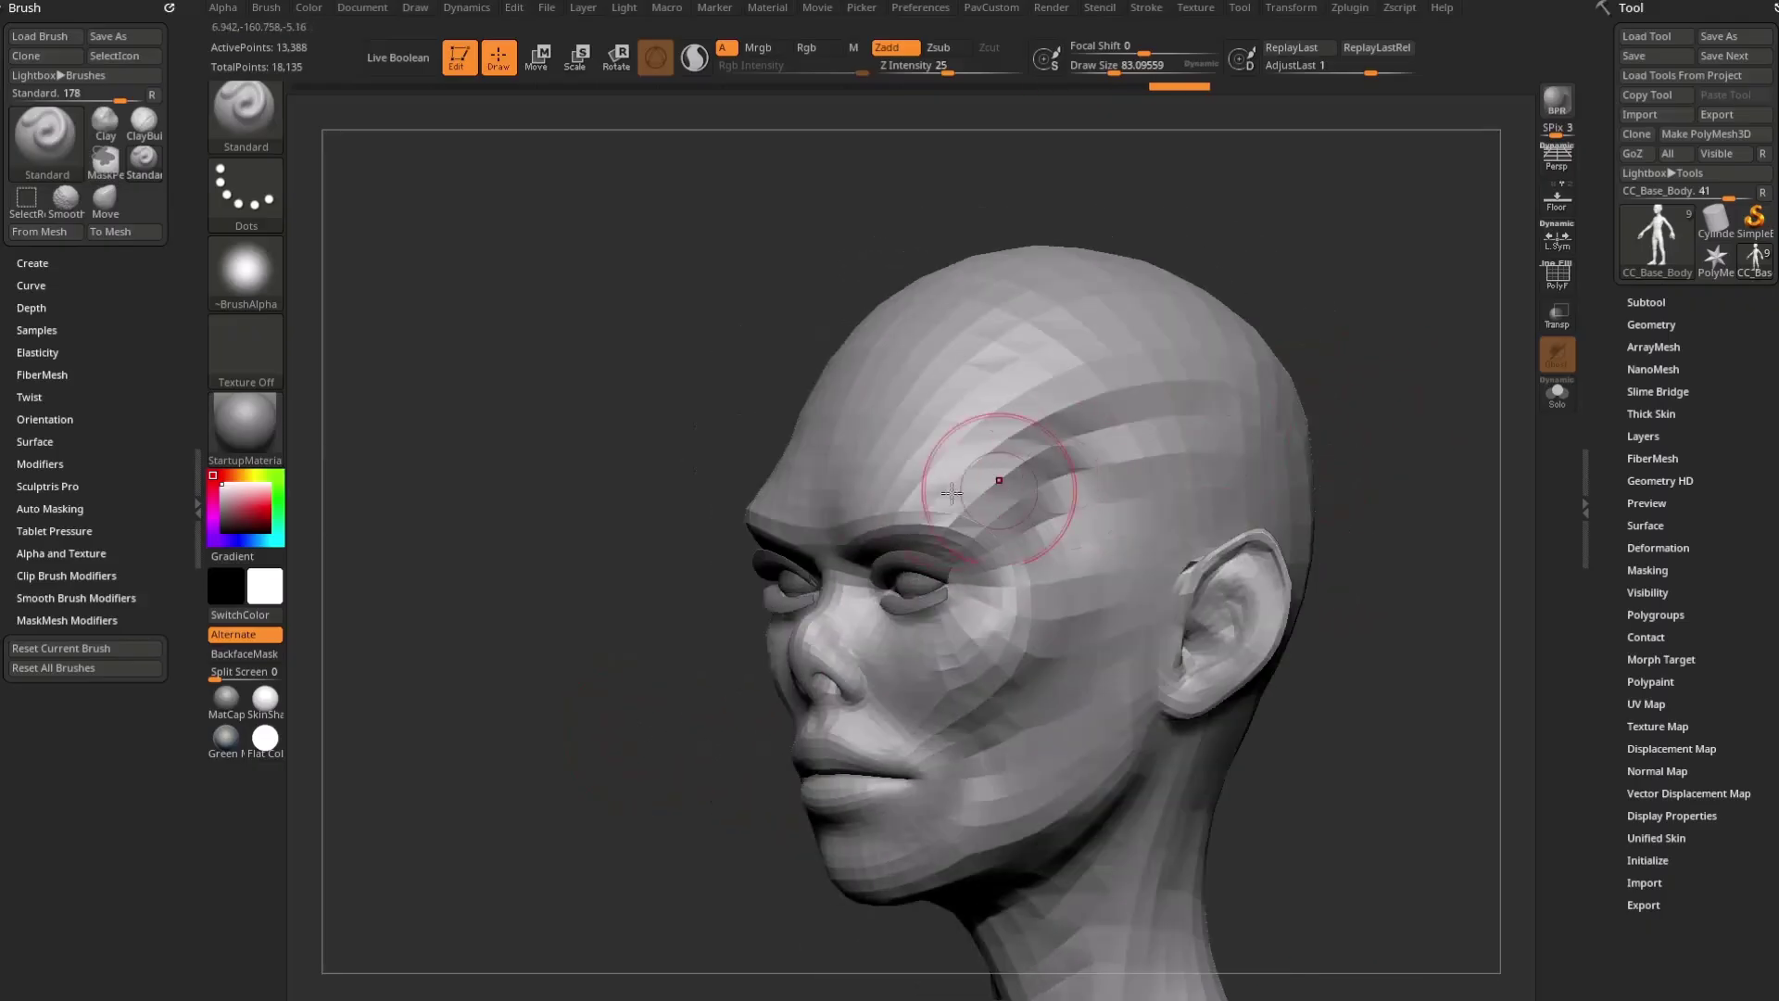
mouse_move(1374, 476)
mouse_down()
mouse_move(1424, 535)
mouse_move(1378, 528)
mouse_up()
key(s)
drag(903, 556, 890, 556)
mouse_move(1274, 478)
mouse_down()
mouse_move(1315, 478)
mouse_move(1357, 522)
mouse_up()
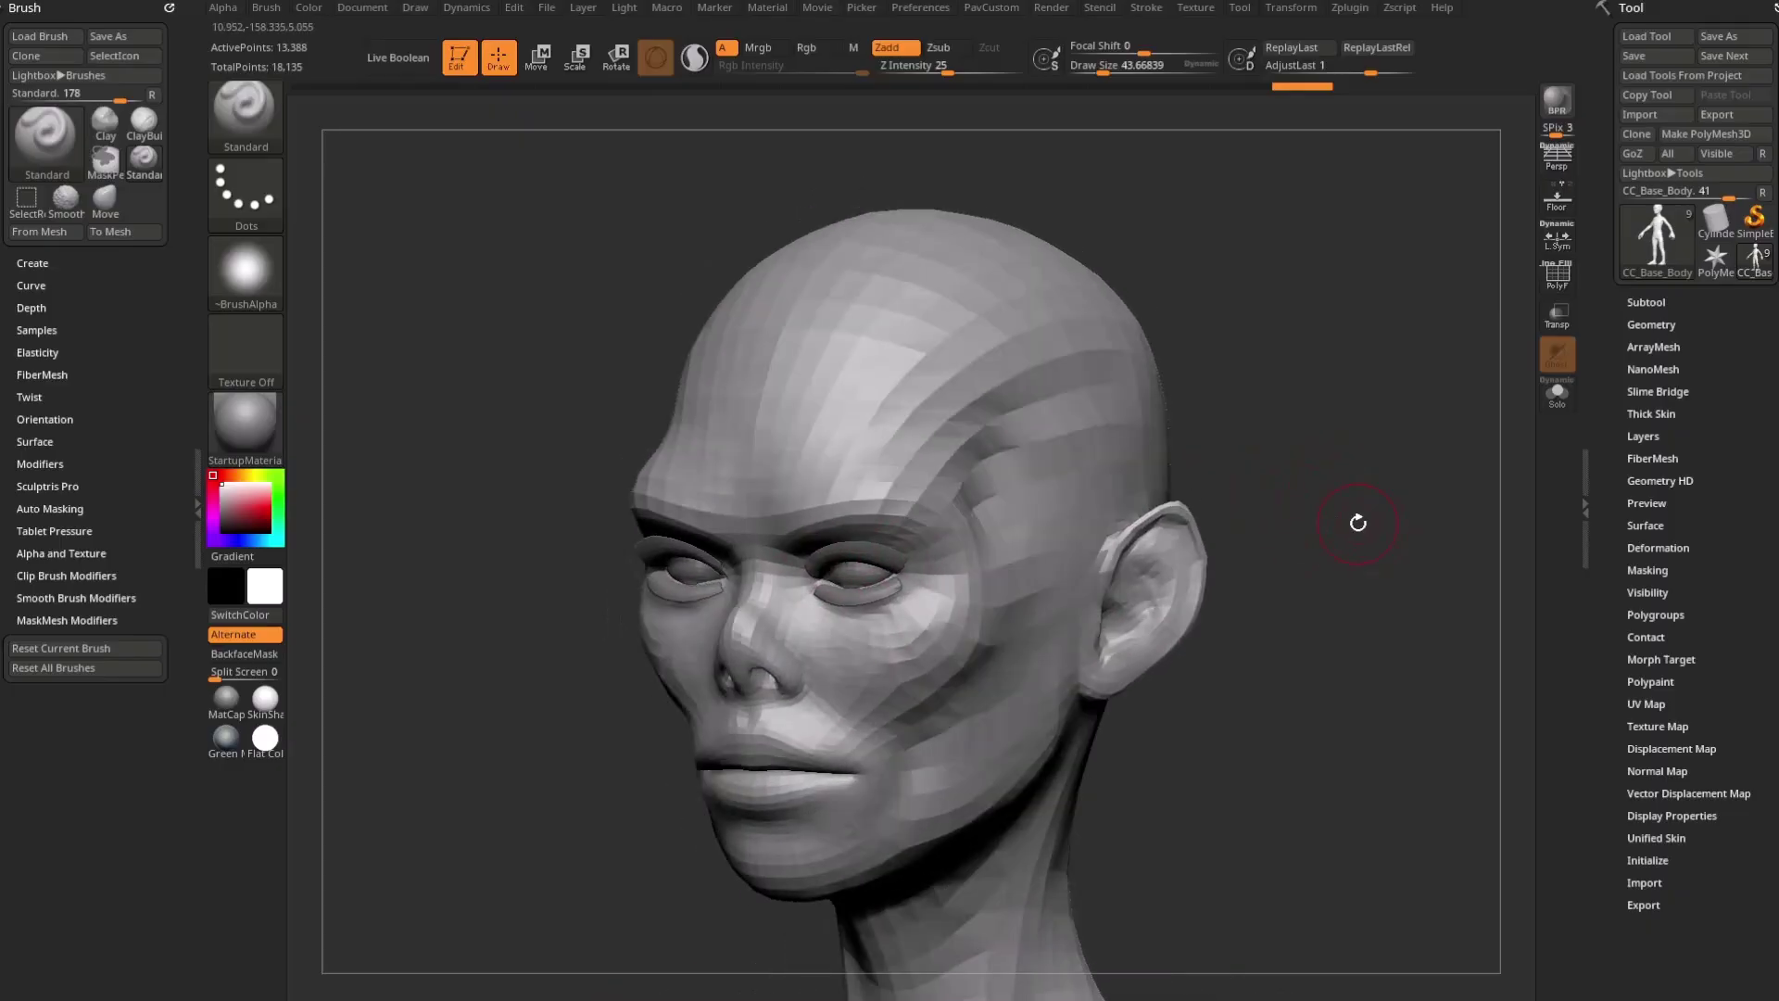
Step: Open the Subtool list, switch to the CC_Base_EyeOcclusion subtool, and make CC_Base_Body active again
click(1646, 302)
scroll(1607, 310, up, 3)
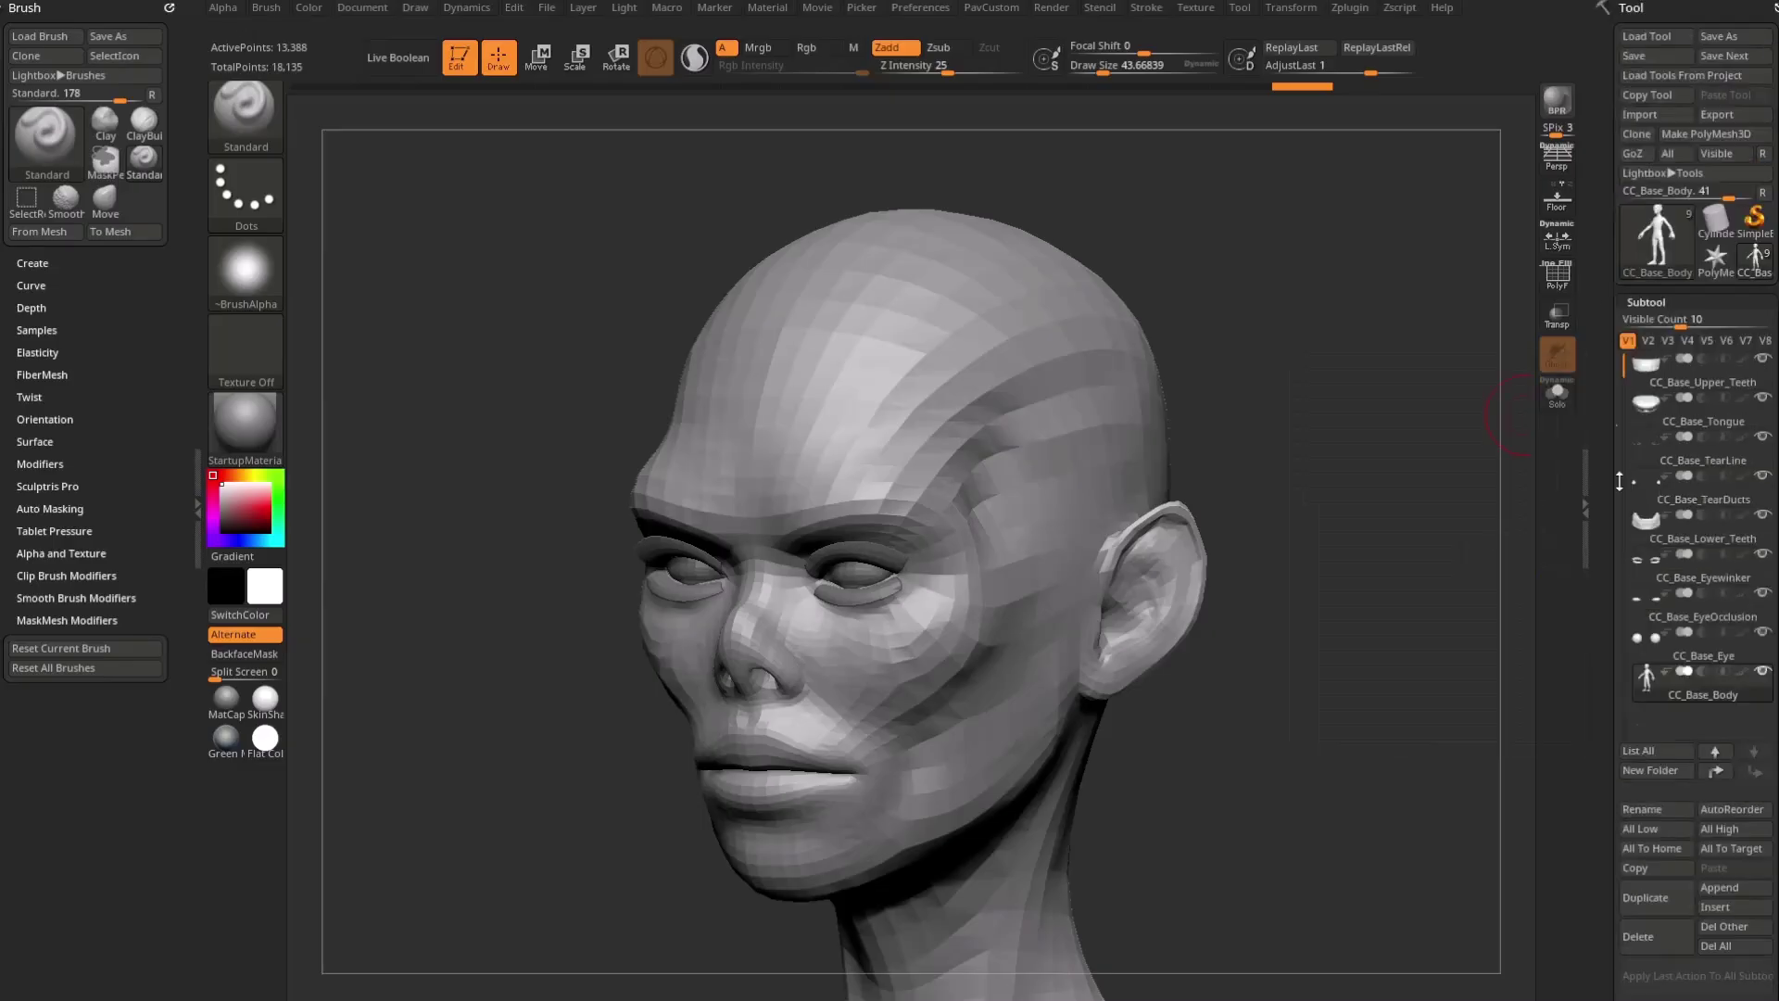
scroll(1615, 174, down, 3)
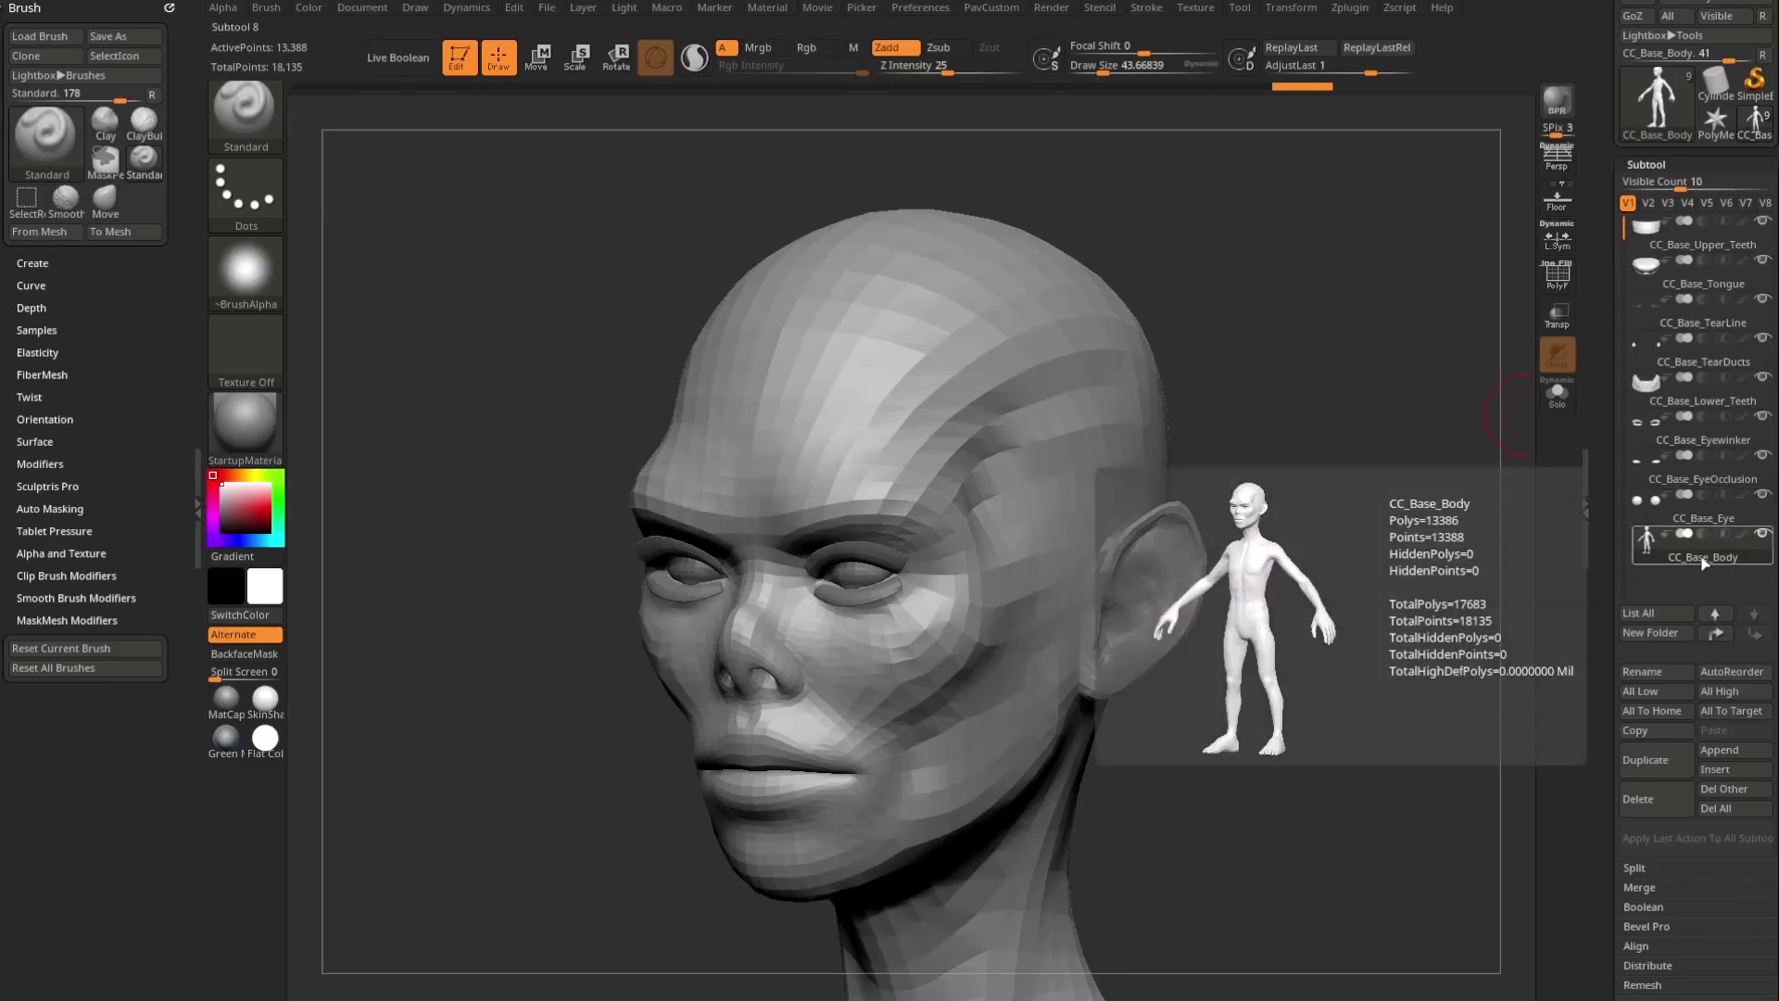
click(1705, 517)
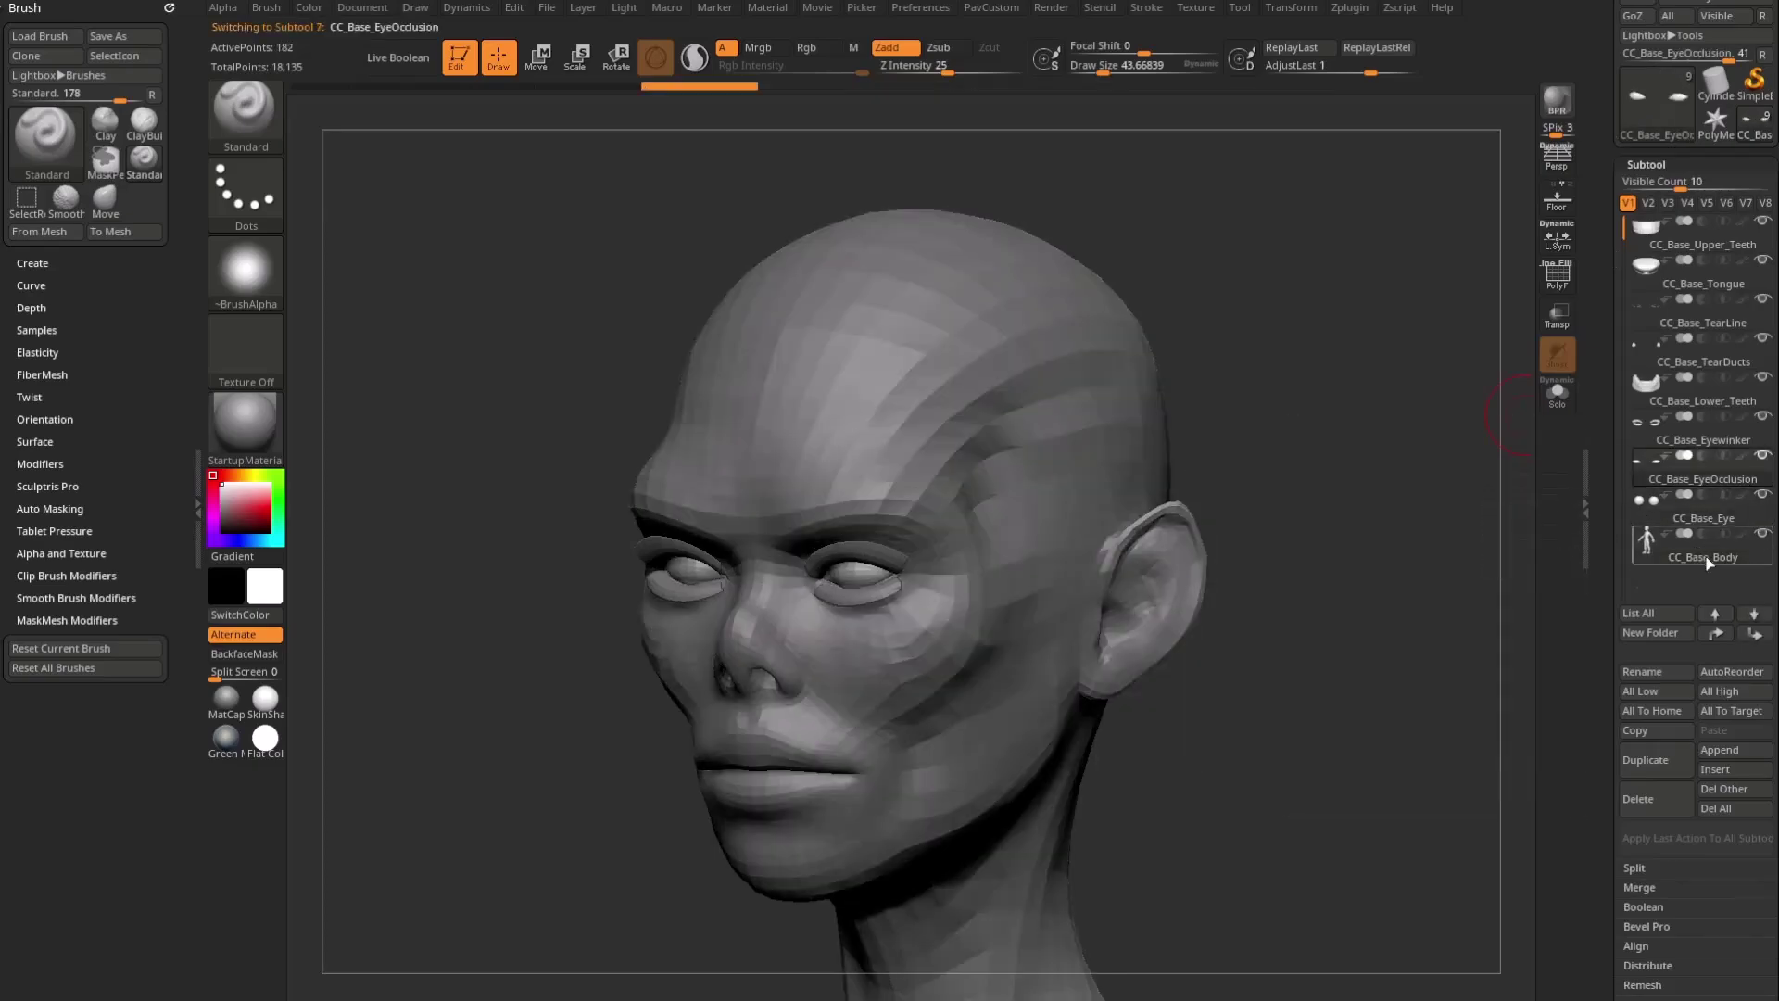
click(1705, 556)
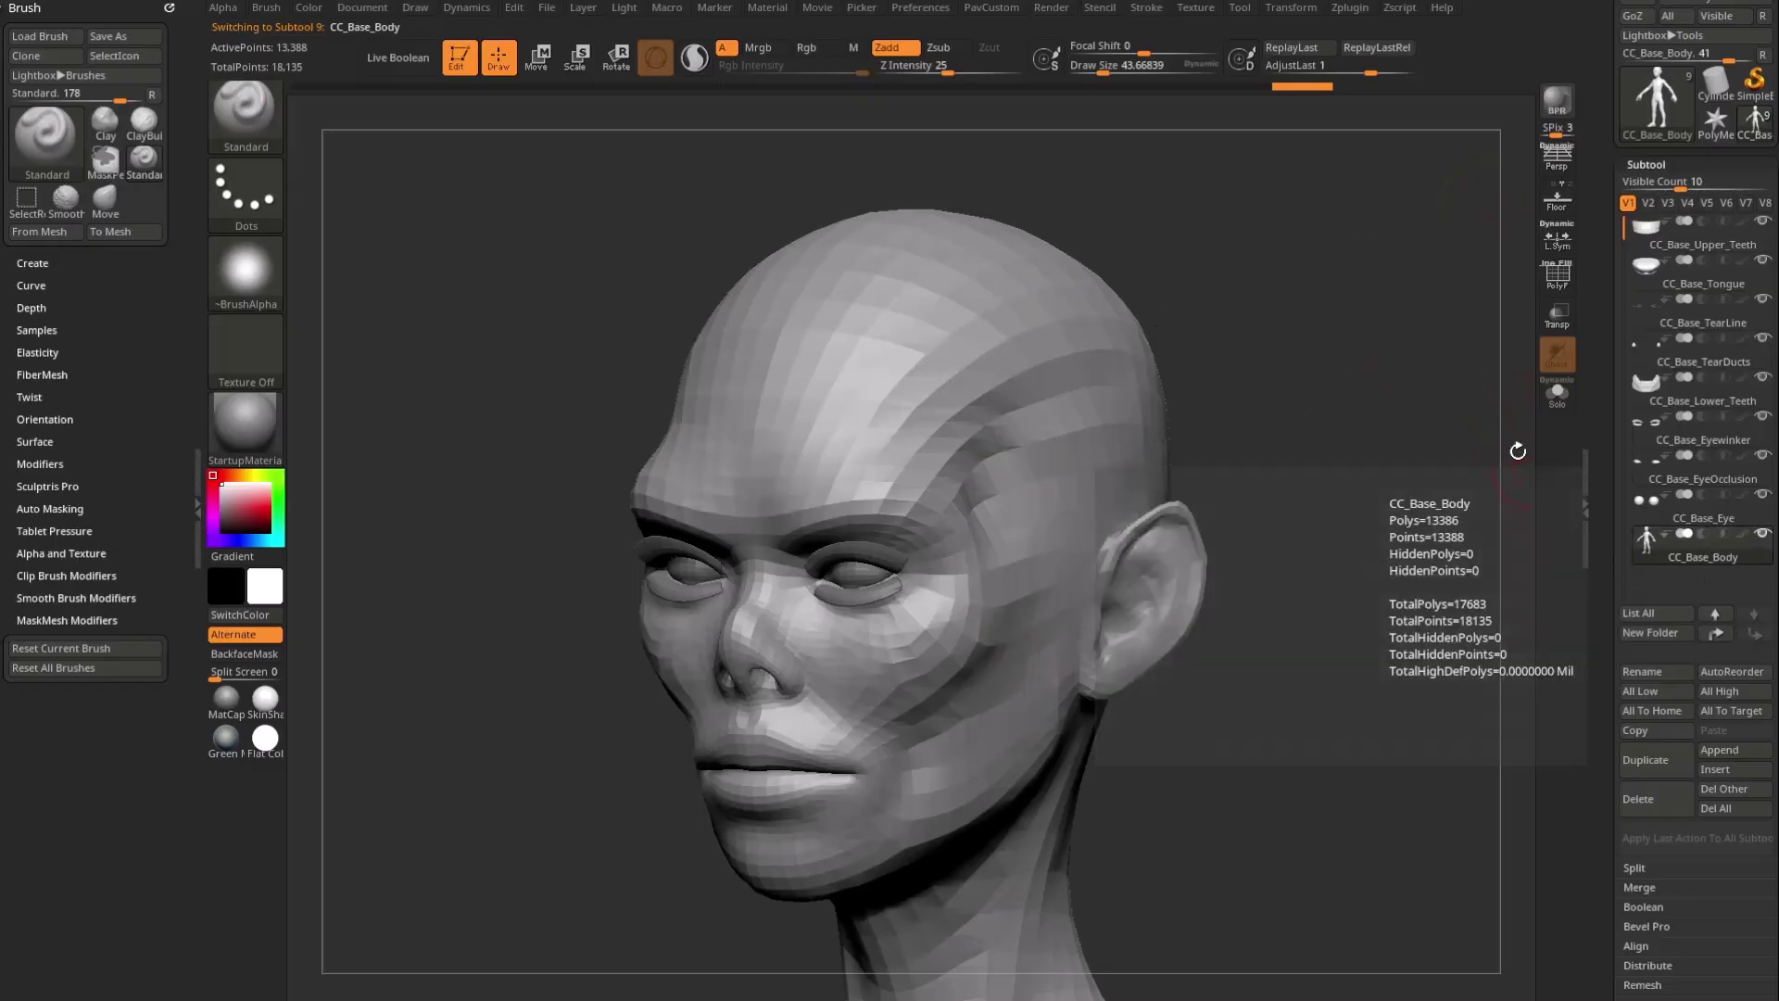
Step: Turn Solo on and off for the body, and hide every subtool except CC_Base_Body
click(1559, 397)
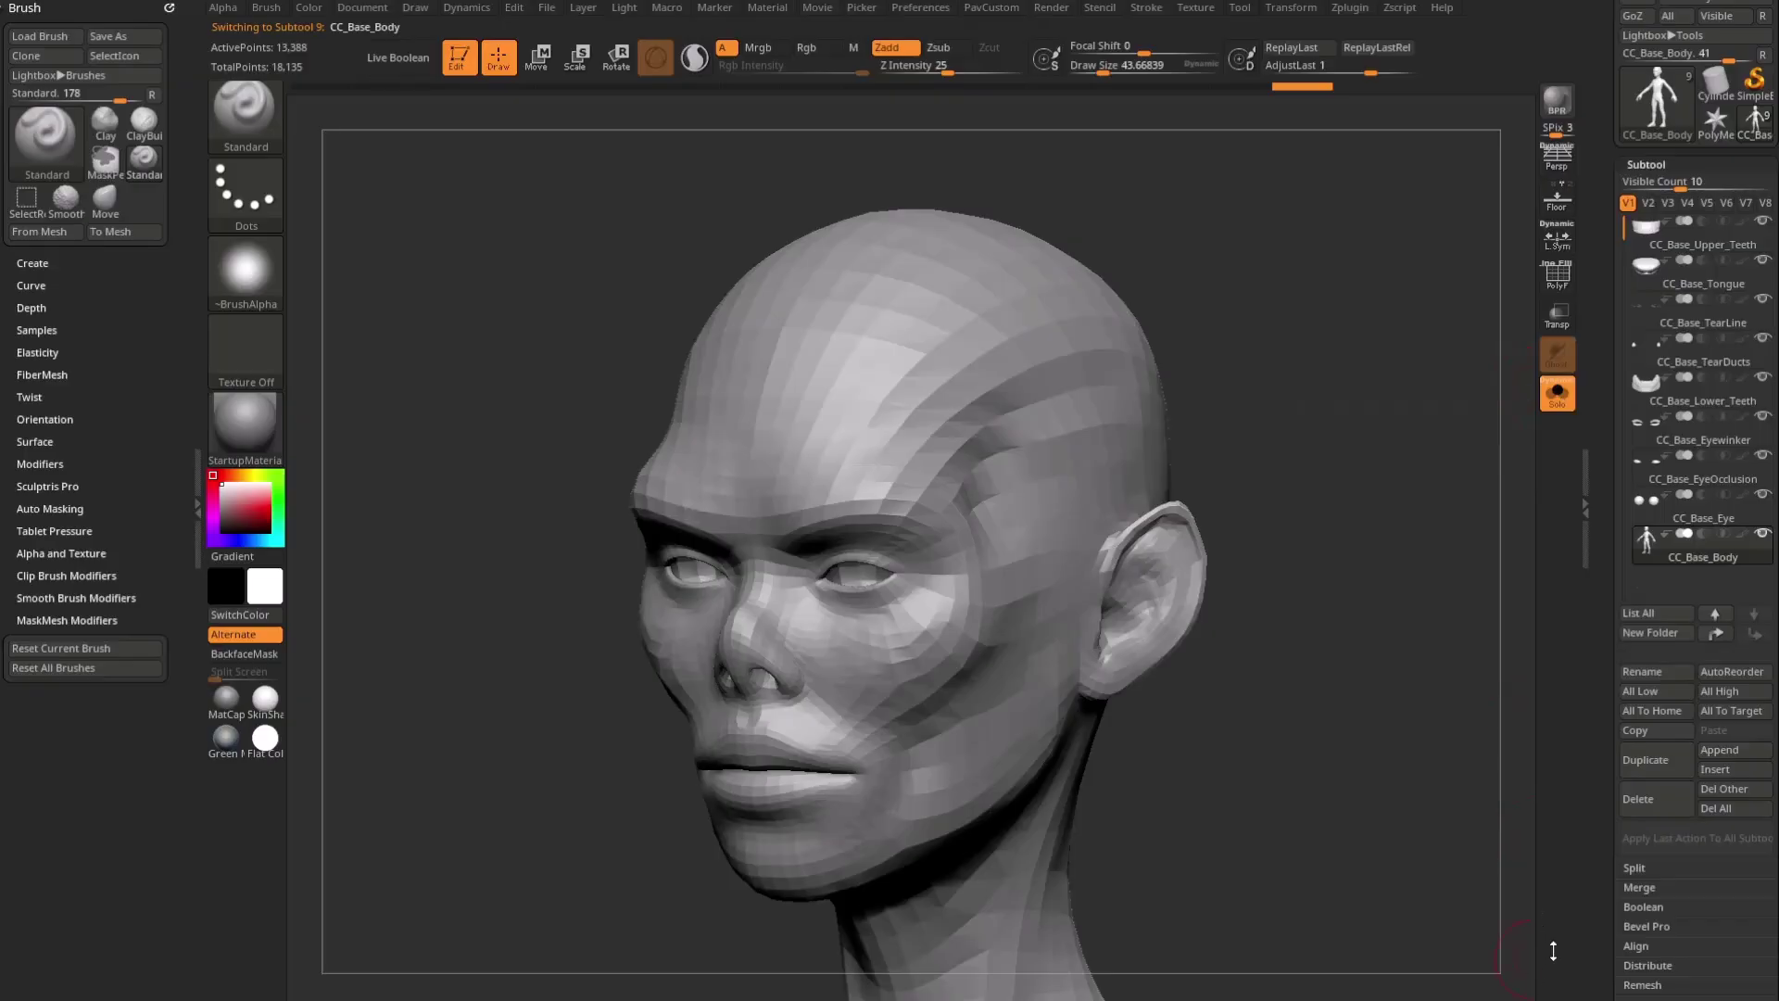
click(1562, 398)
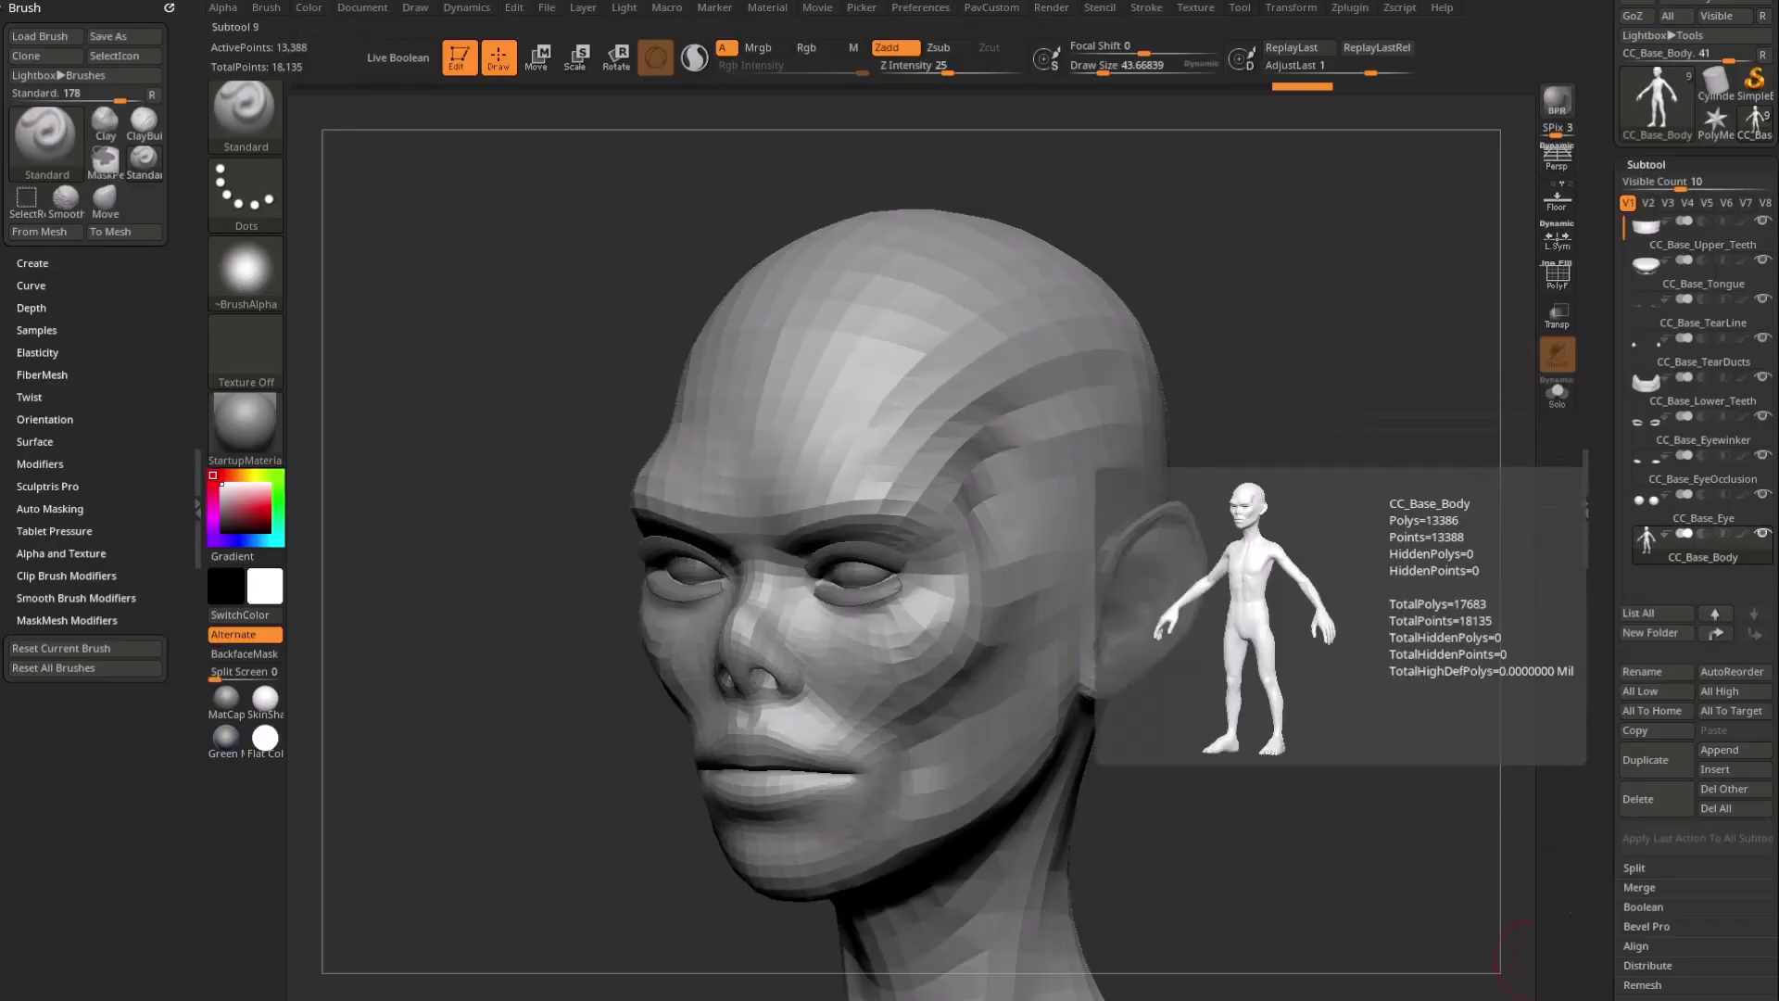
click(1762, 533)
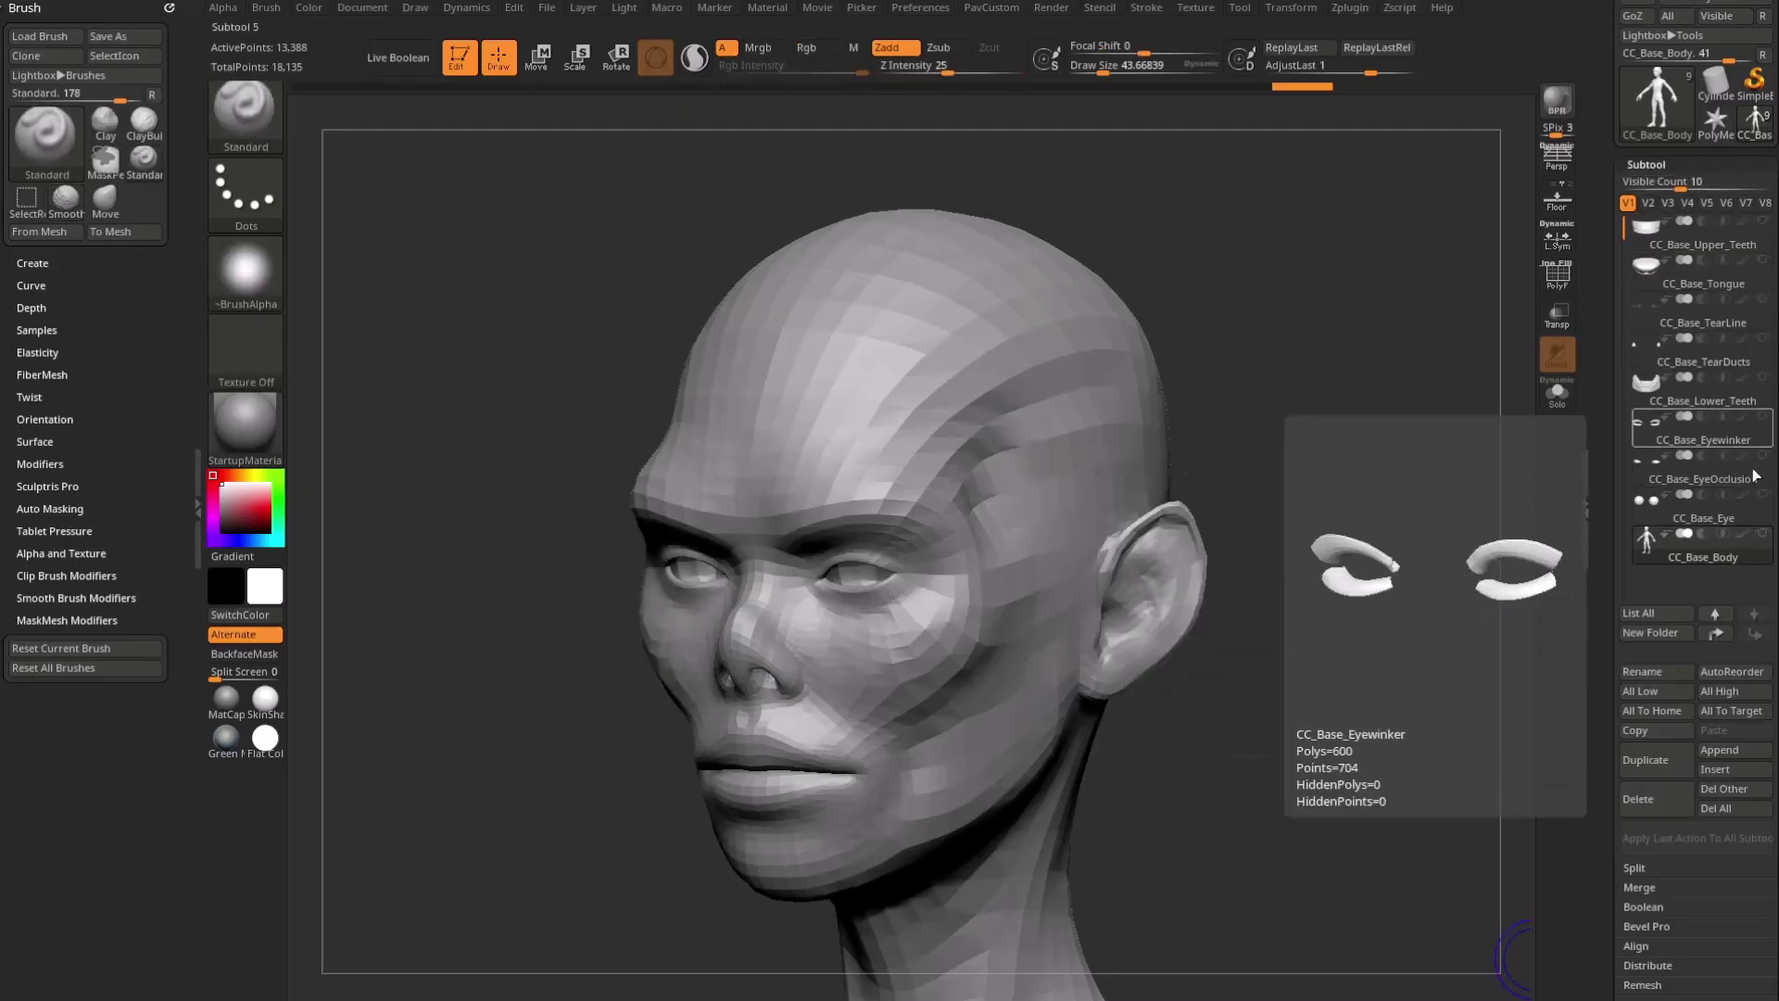
mouse_move(1689, 567)
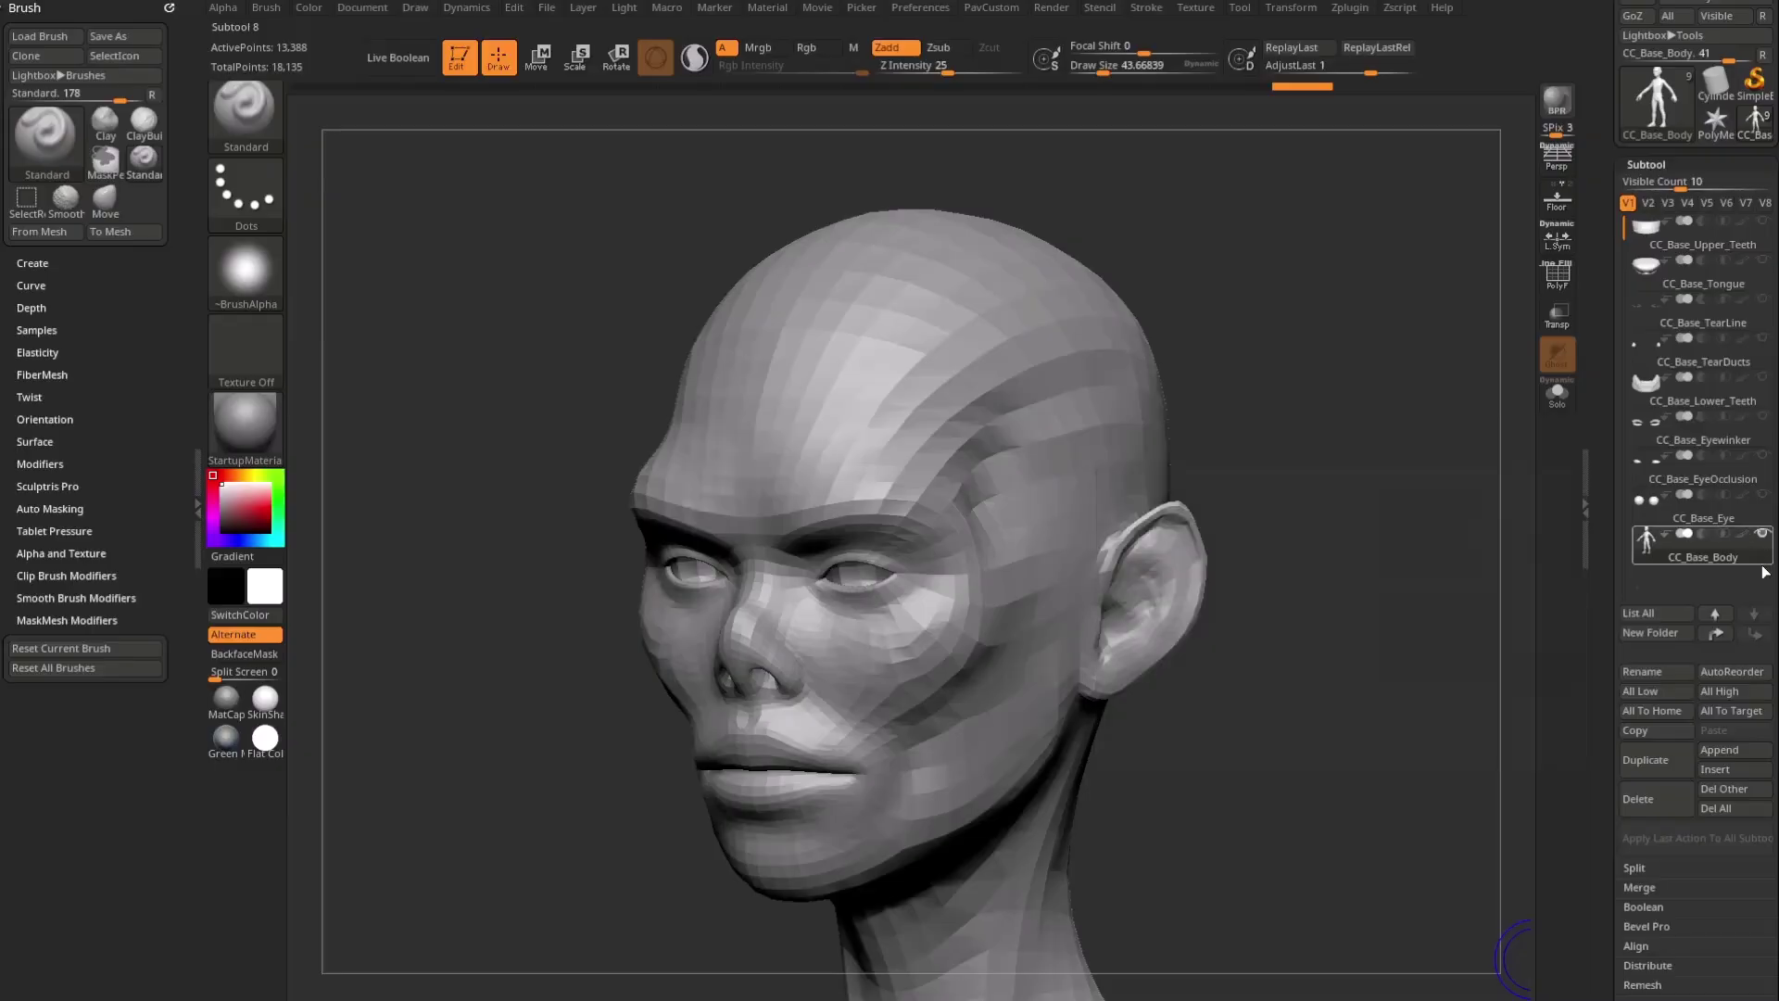
Step: Sculpt fullness under the eyes and around the cheeks and mouth with the Standard brush at a Draw Size of about 33
drag(1483, 562, 1404, 534)
drag(1331, 647, 1314, 620)
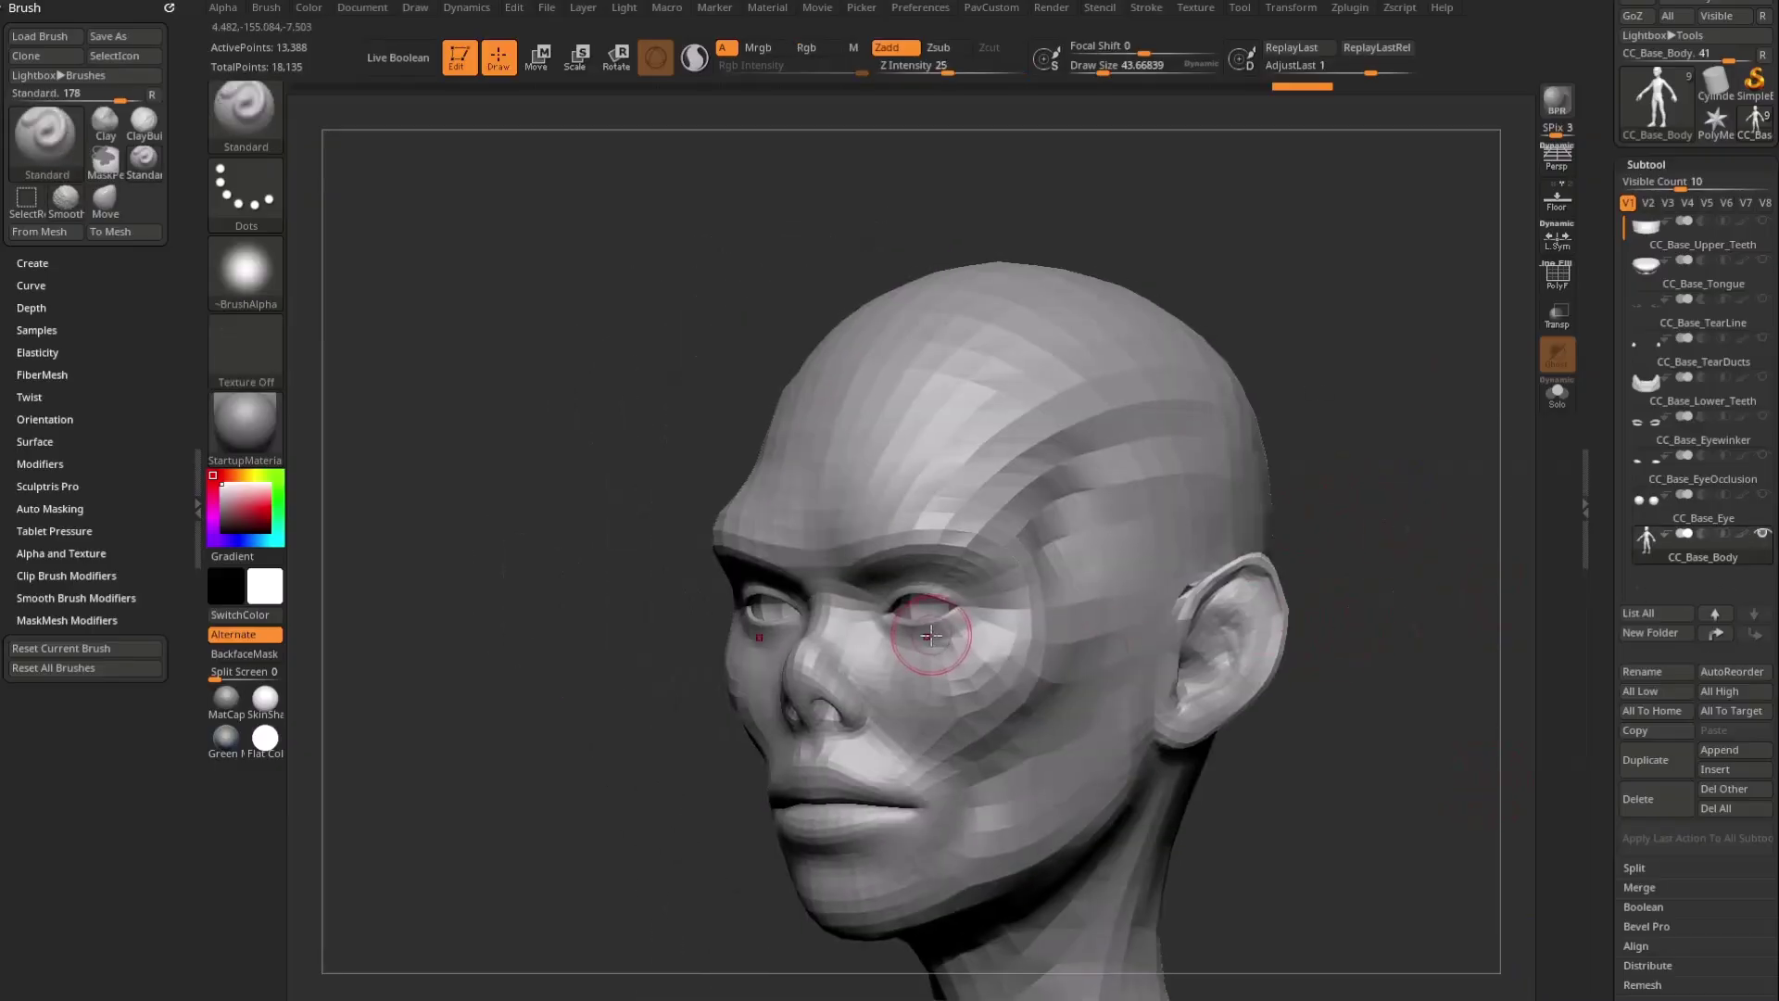
drag(1376, 483, 1148, 479)
drag(1250, 445, 1400, 439)
drag(1297, 537, 1335, 496)
drag(946, 633, 984, 602)
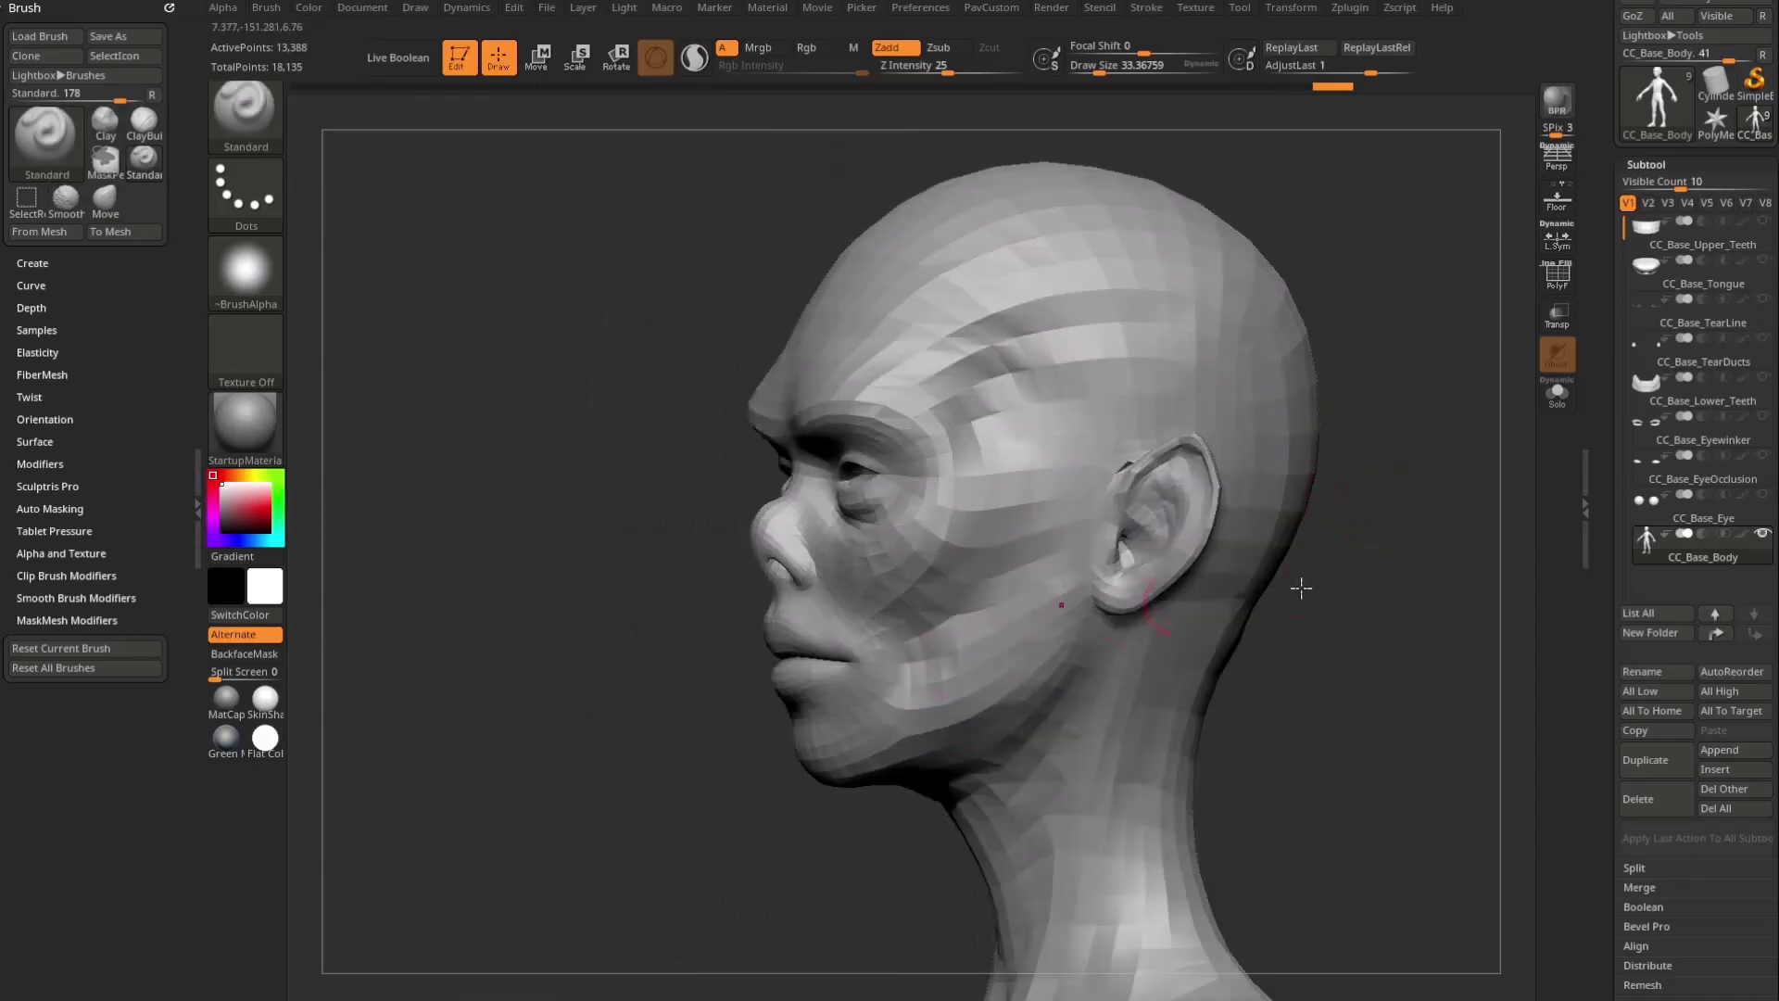
right_drag(1003, 589, 993, 607)
drag(993, 607, 1010, 611)
mouse_move(853, 635)
right_down()
mouse_move(1330, 544)
mouse_move(1034, 564)
mouse_move(1330, 548)
mouse_move(1131, 495)
right_up()
Step: Carve the lip line and the creases around the mouth and eyes with the DamStandard brush at a Draw Size of about 52
key(b)
key(d)
key(s)
drag(854, 565, 903, 637)
right_drag(704, 779, 1076, 729)
key(bracketright)
drag(740, 637, 704, 655)
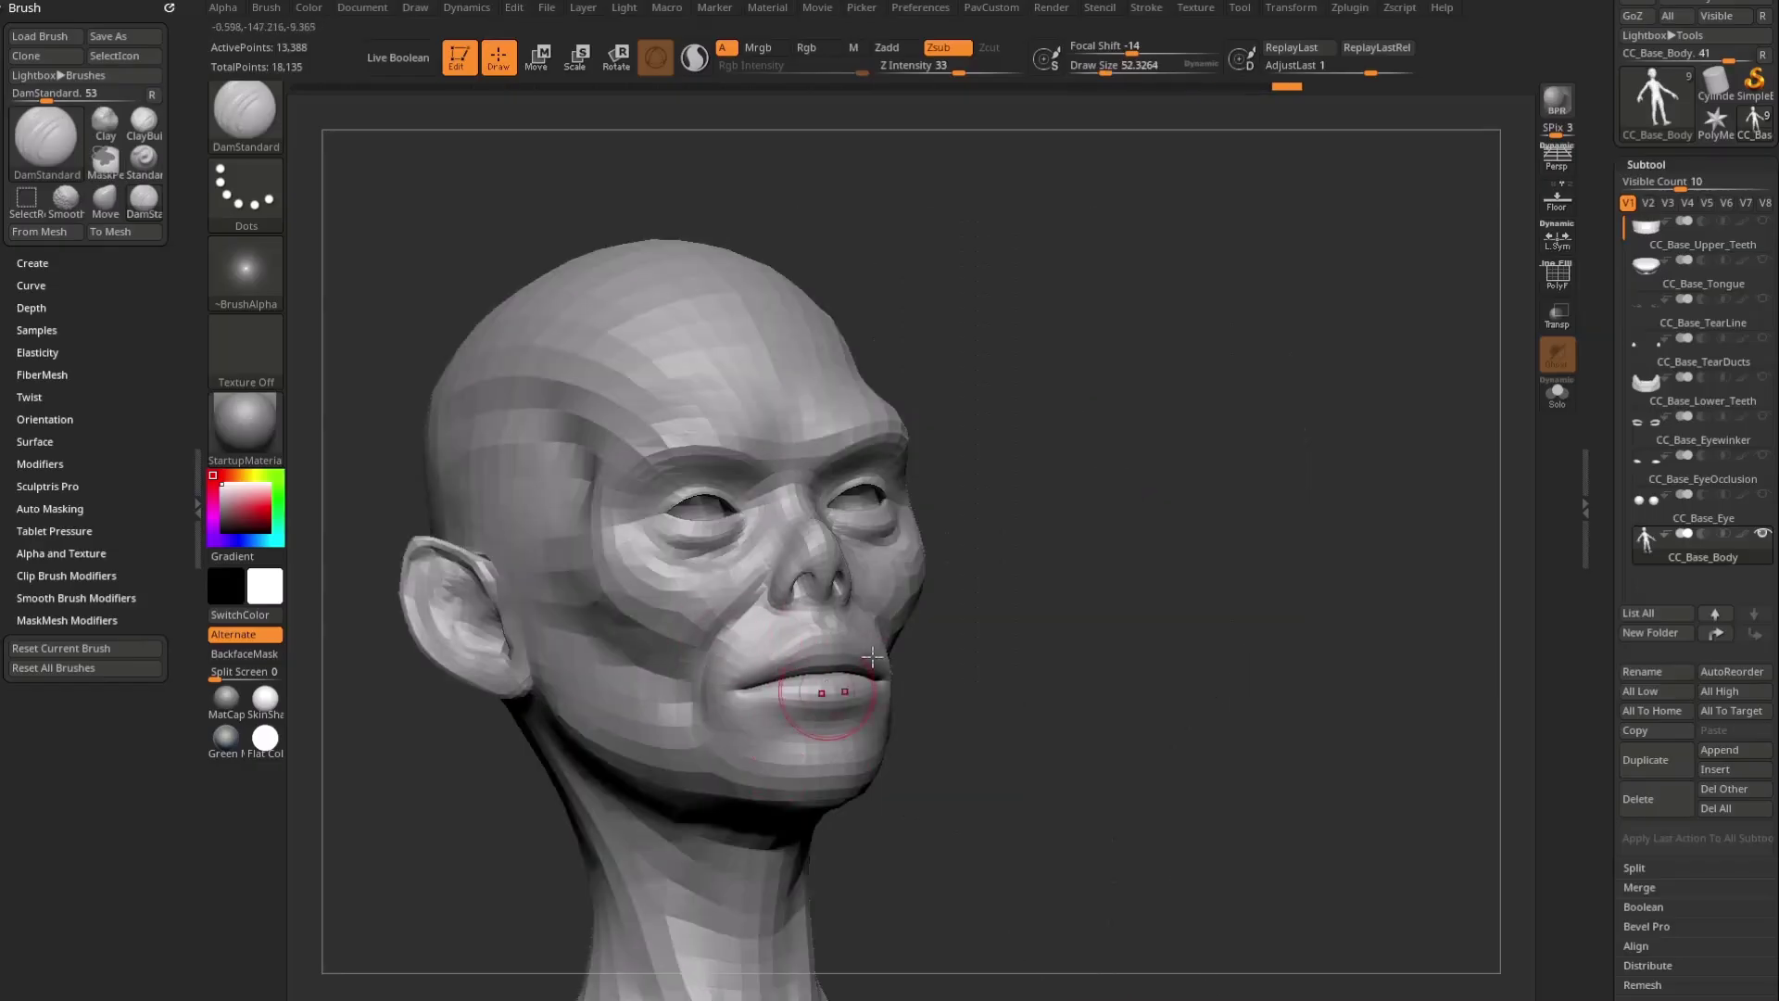
right_drag(785, 730, 885, 732)
drag(723, 735, 770, 737)
right_drag(815, 734, 667, 732)
drag(747, 730, 819, 731)
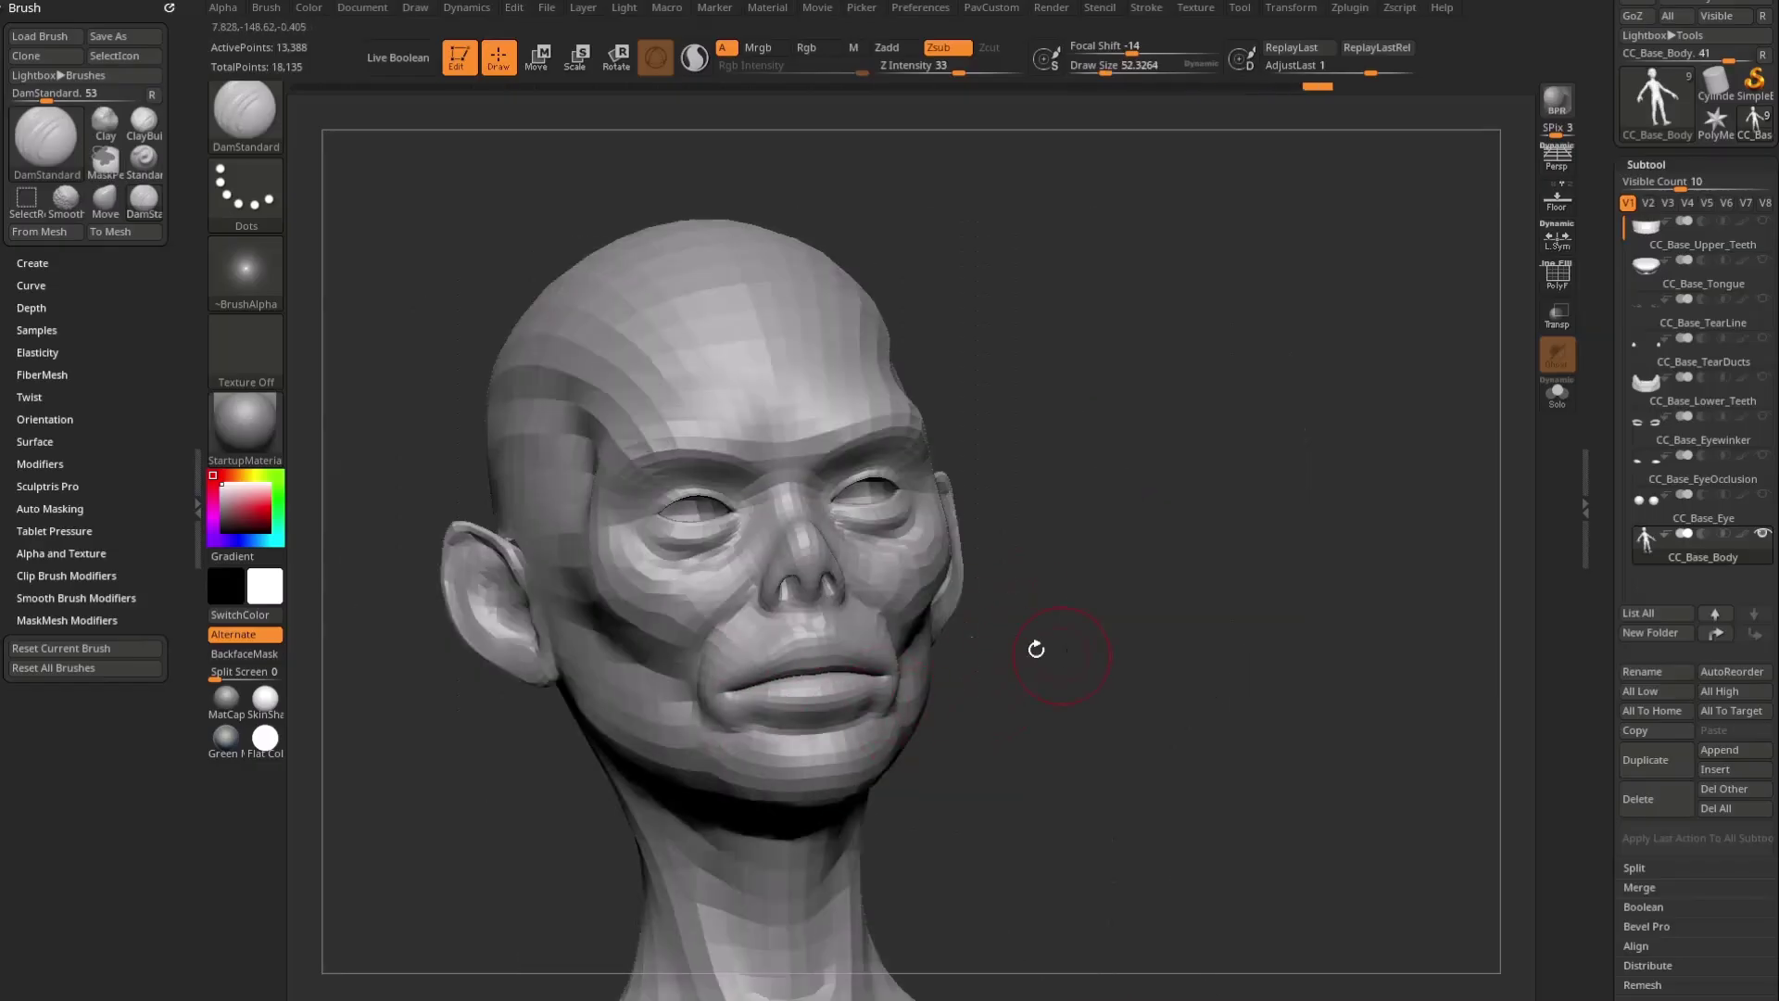
ctrl+right_drag(1183, 564, 1259, 547)
right_drag(370, 736, 1039, 633)
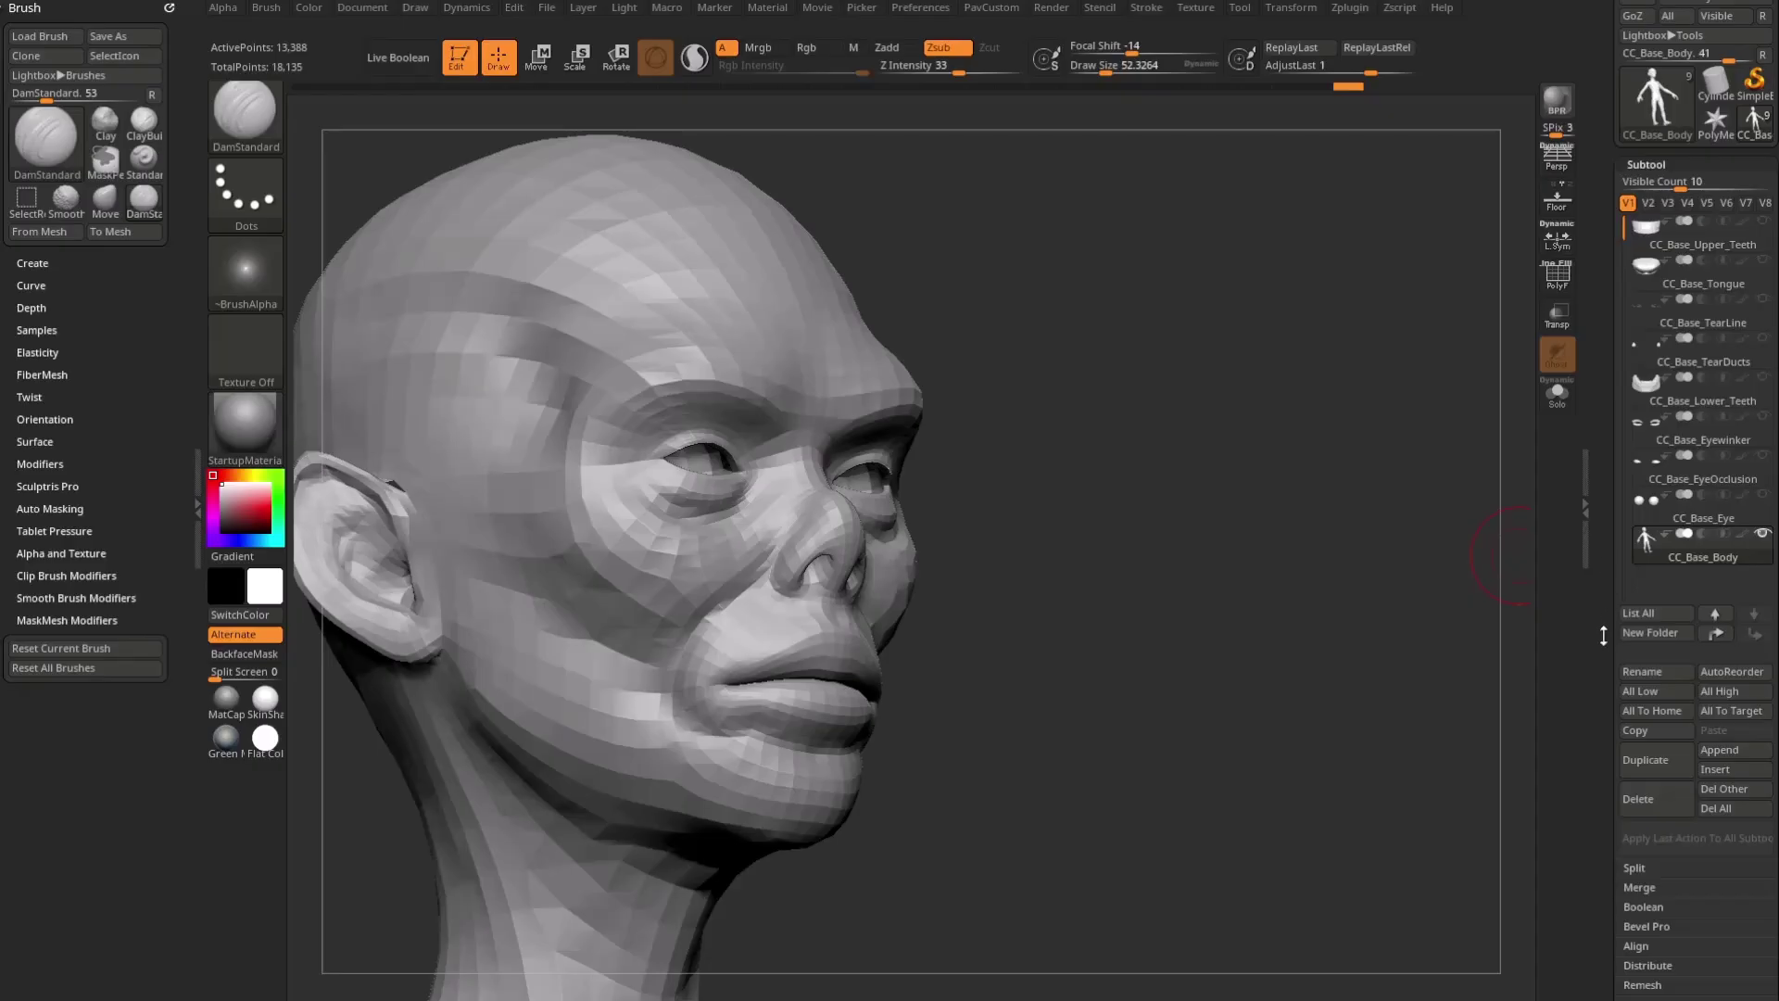
Step: Open the Geometry settings and subdivide the body mesh once with Divide
drag(1605, 658, 1605, 619)
mouse_move(1592, 373)
mouse_down()
mouse_move(1608, 505)
mouse_move(1590, 351)
mouse_up()
shift+click(1647, 413)
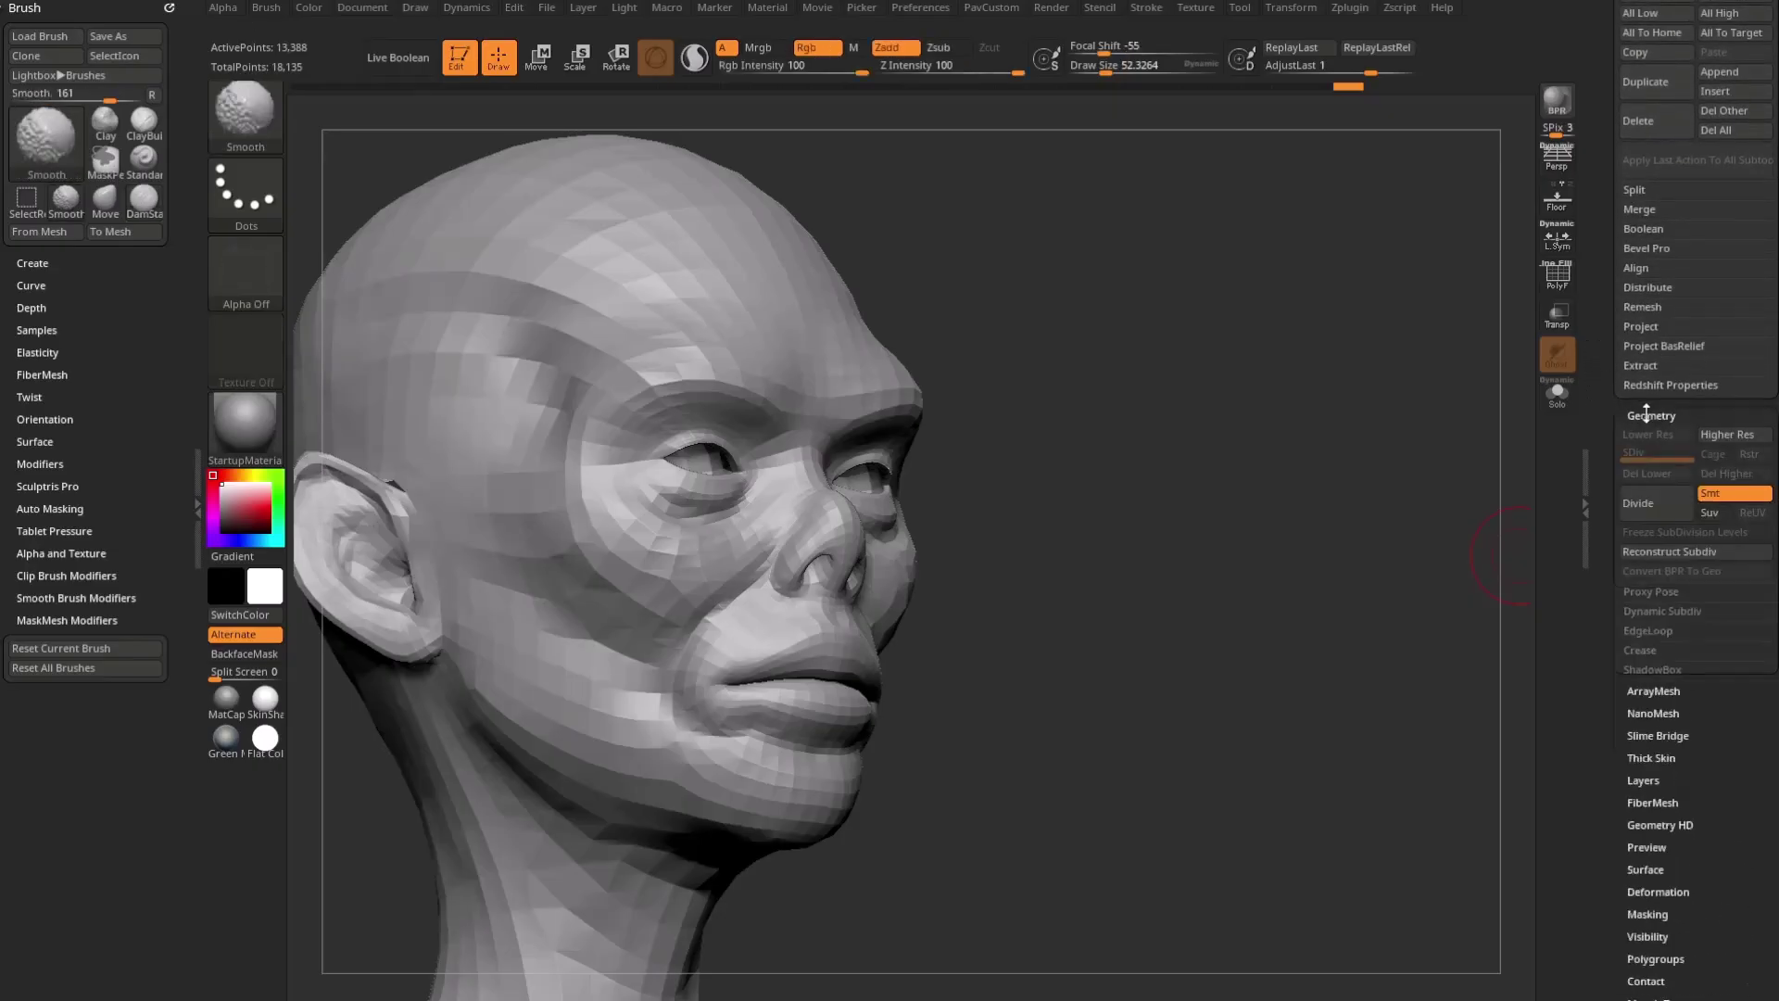
drag(1603, 447, 1601, 381)
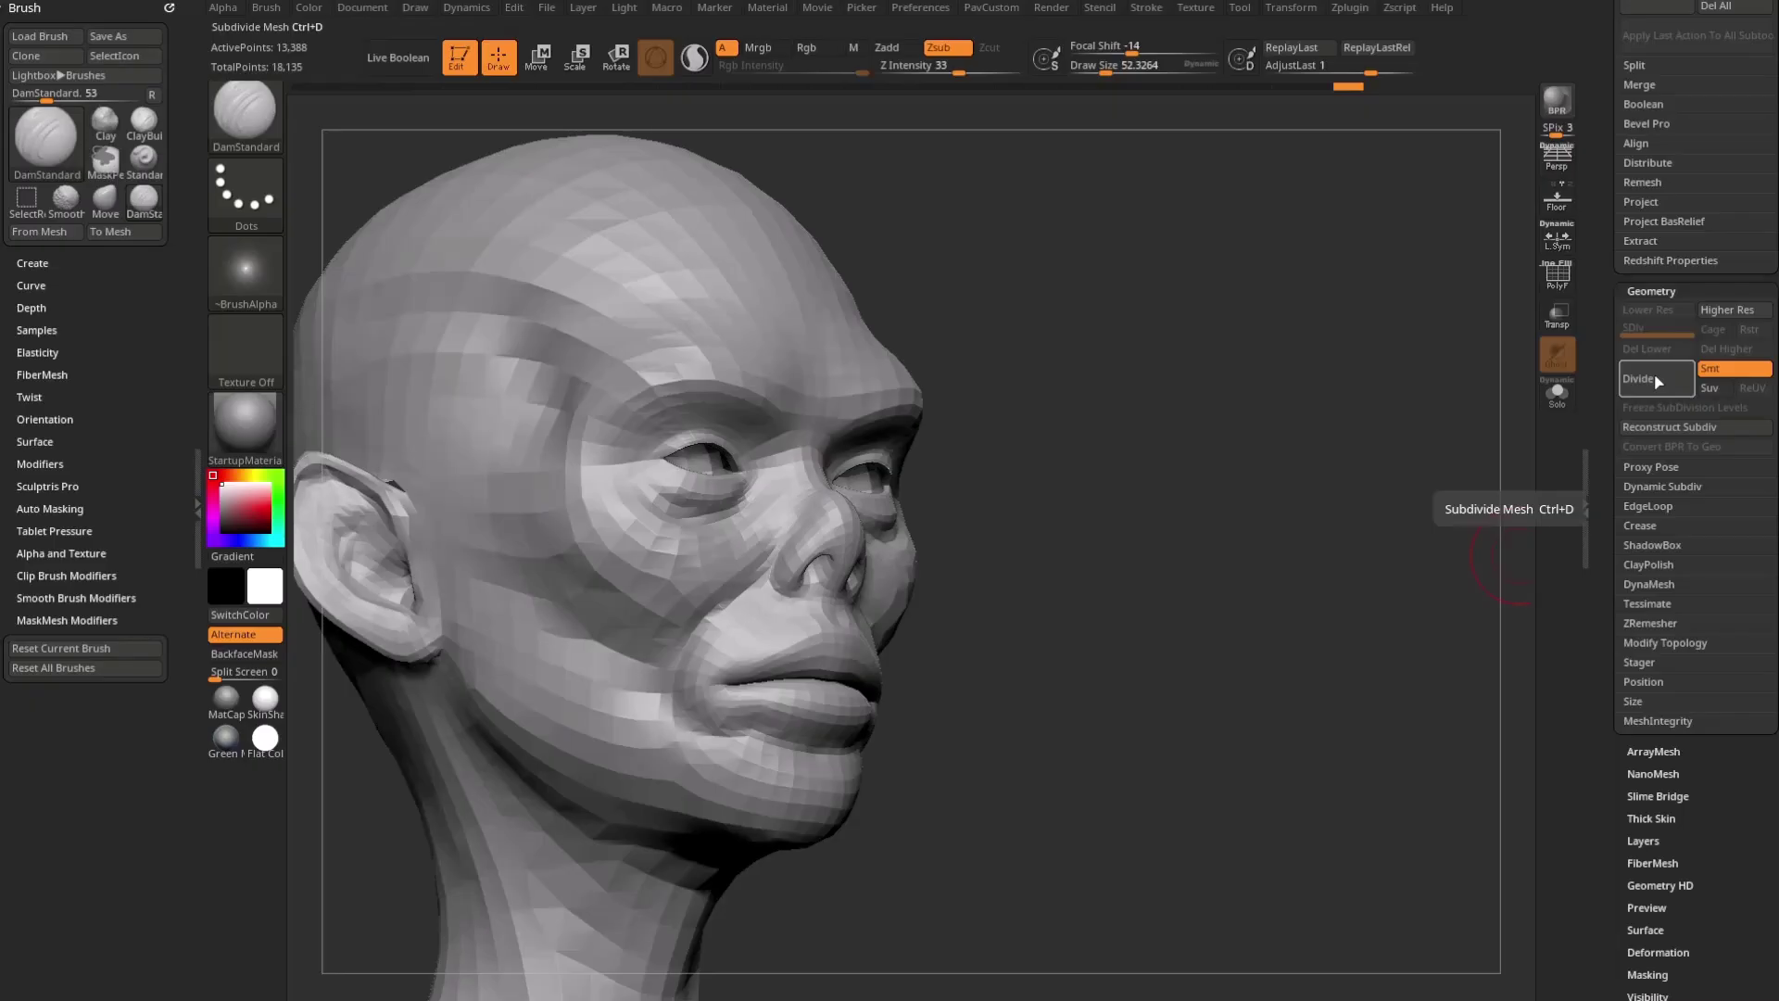
key(ctrl)
key(ctrl+d)
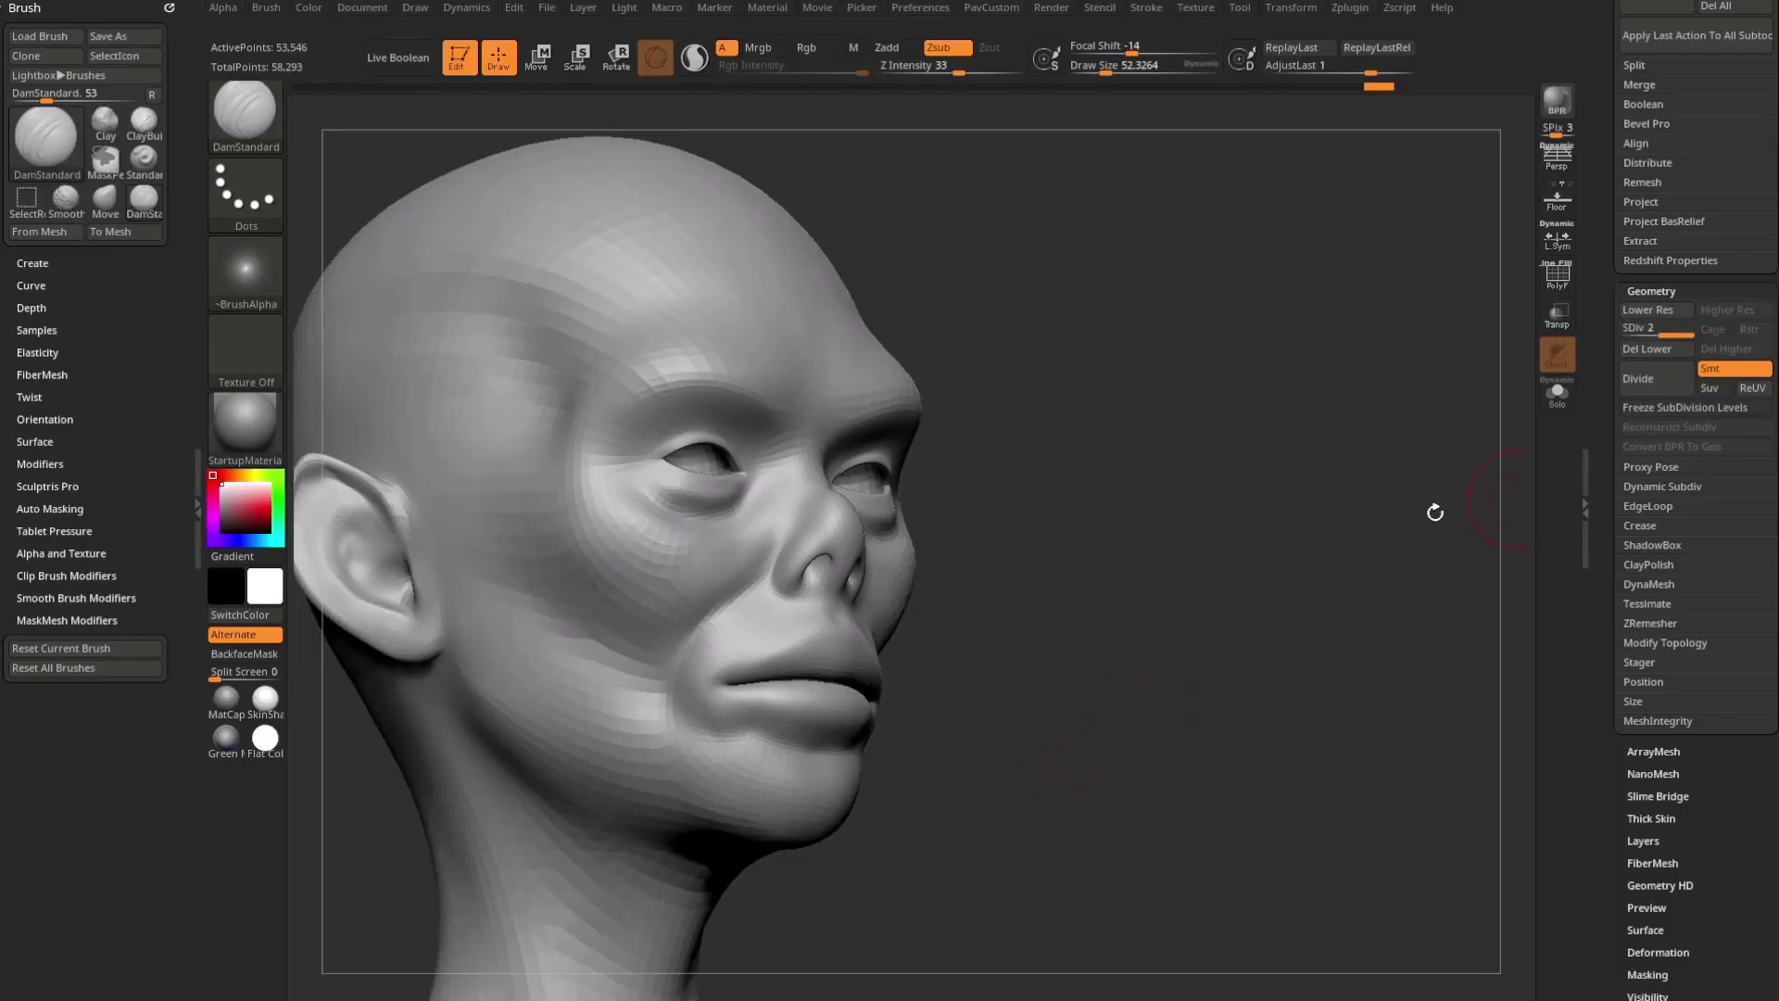
Step: Compare the head at subdivision levels 1 and 2, stepping down and back up
key(shift+d)
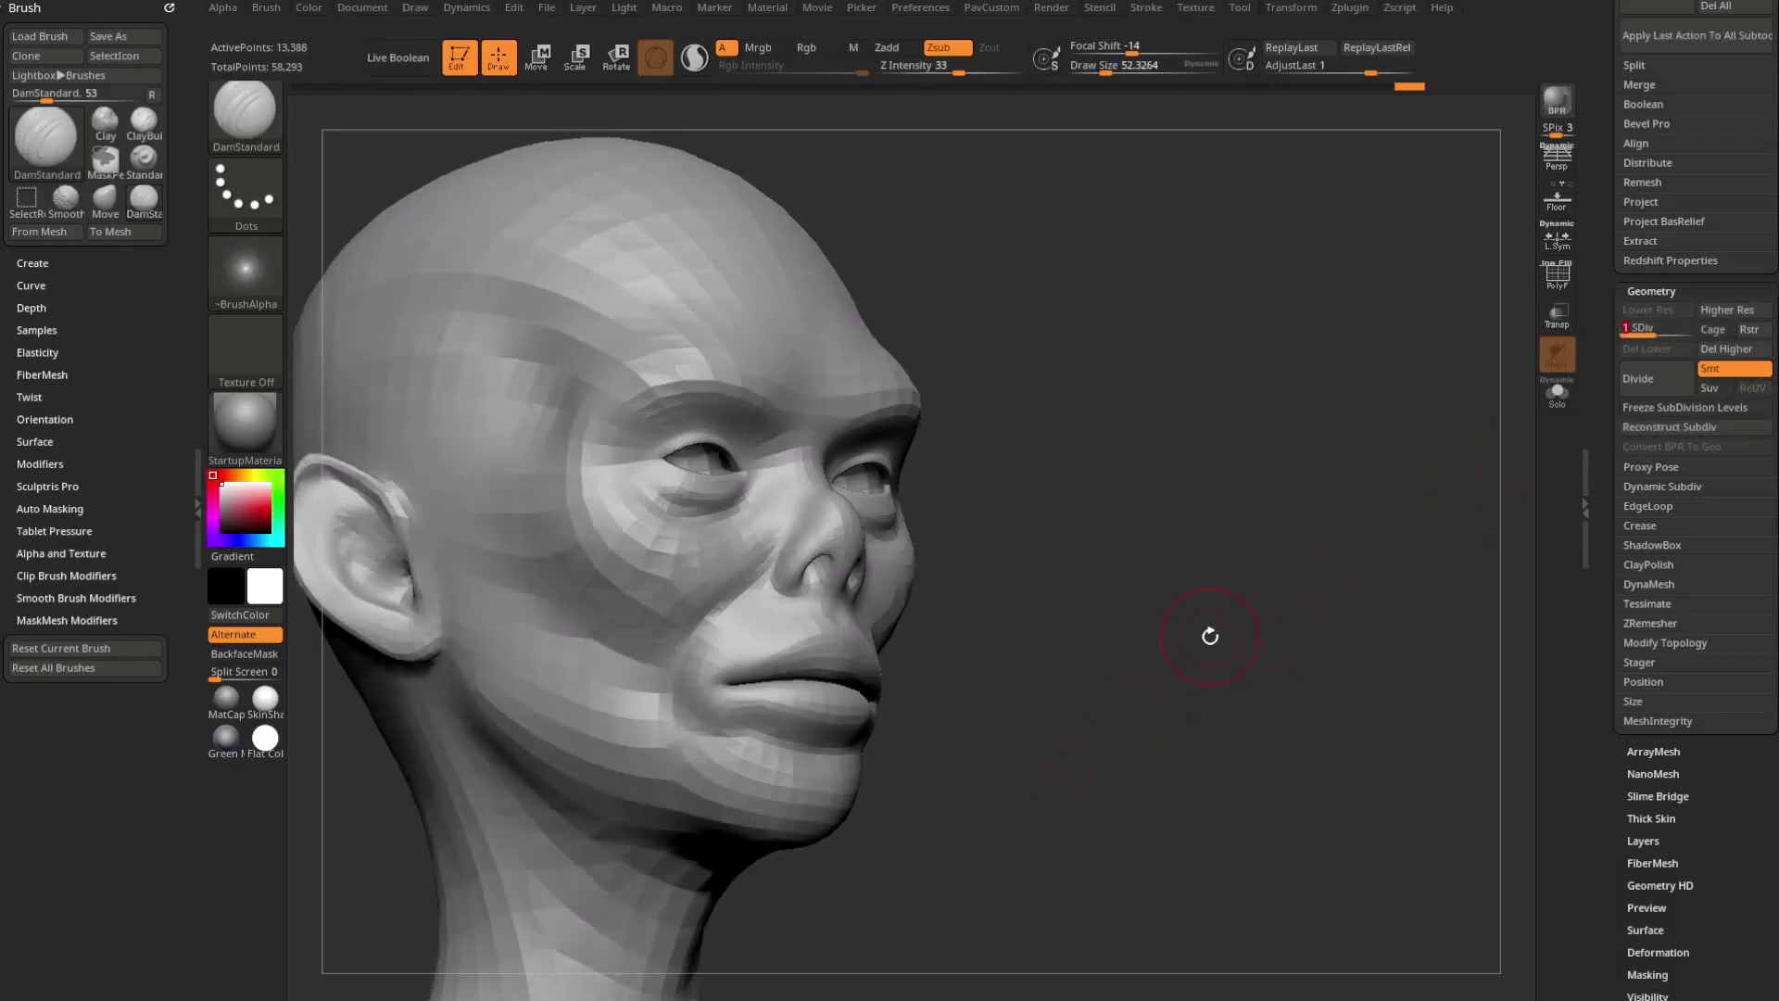
drag(1124, 520, 1346, 556)
key(d)
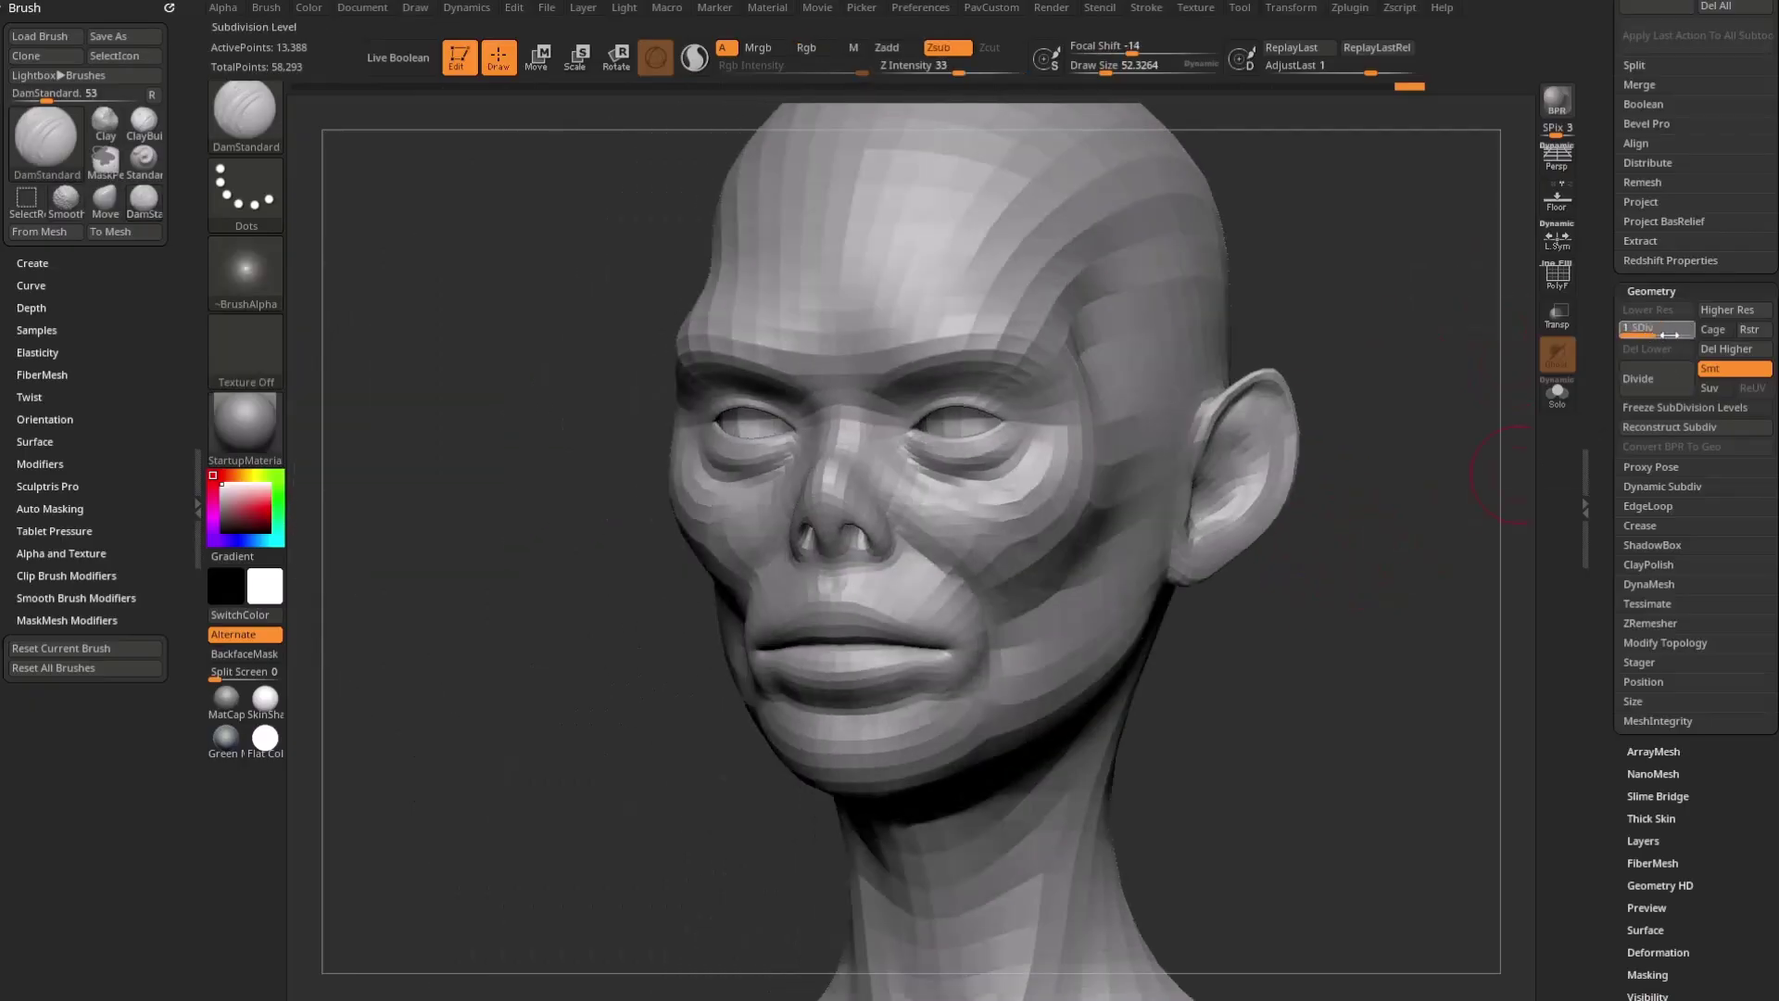
drag(1426, 398, 1276, 495)
Step: Reshape the lips with the MoveAccu brush at a Draw Size of about 62 on subdivision level 2
mouse_move(1417, 520)
mouse_down()
mouse_move(1290, 564)
mouse_move(1212, 543)
mouse_move(1322, 488)
mouse_move(1358, 572)
mouse_up()
drag(1325, 509, 1362, 493)
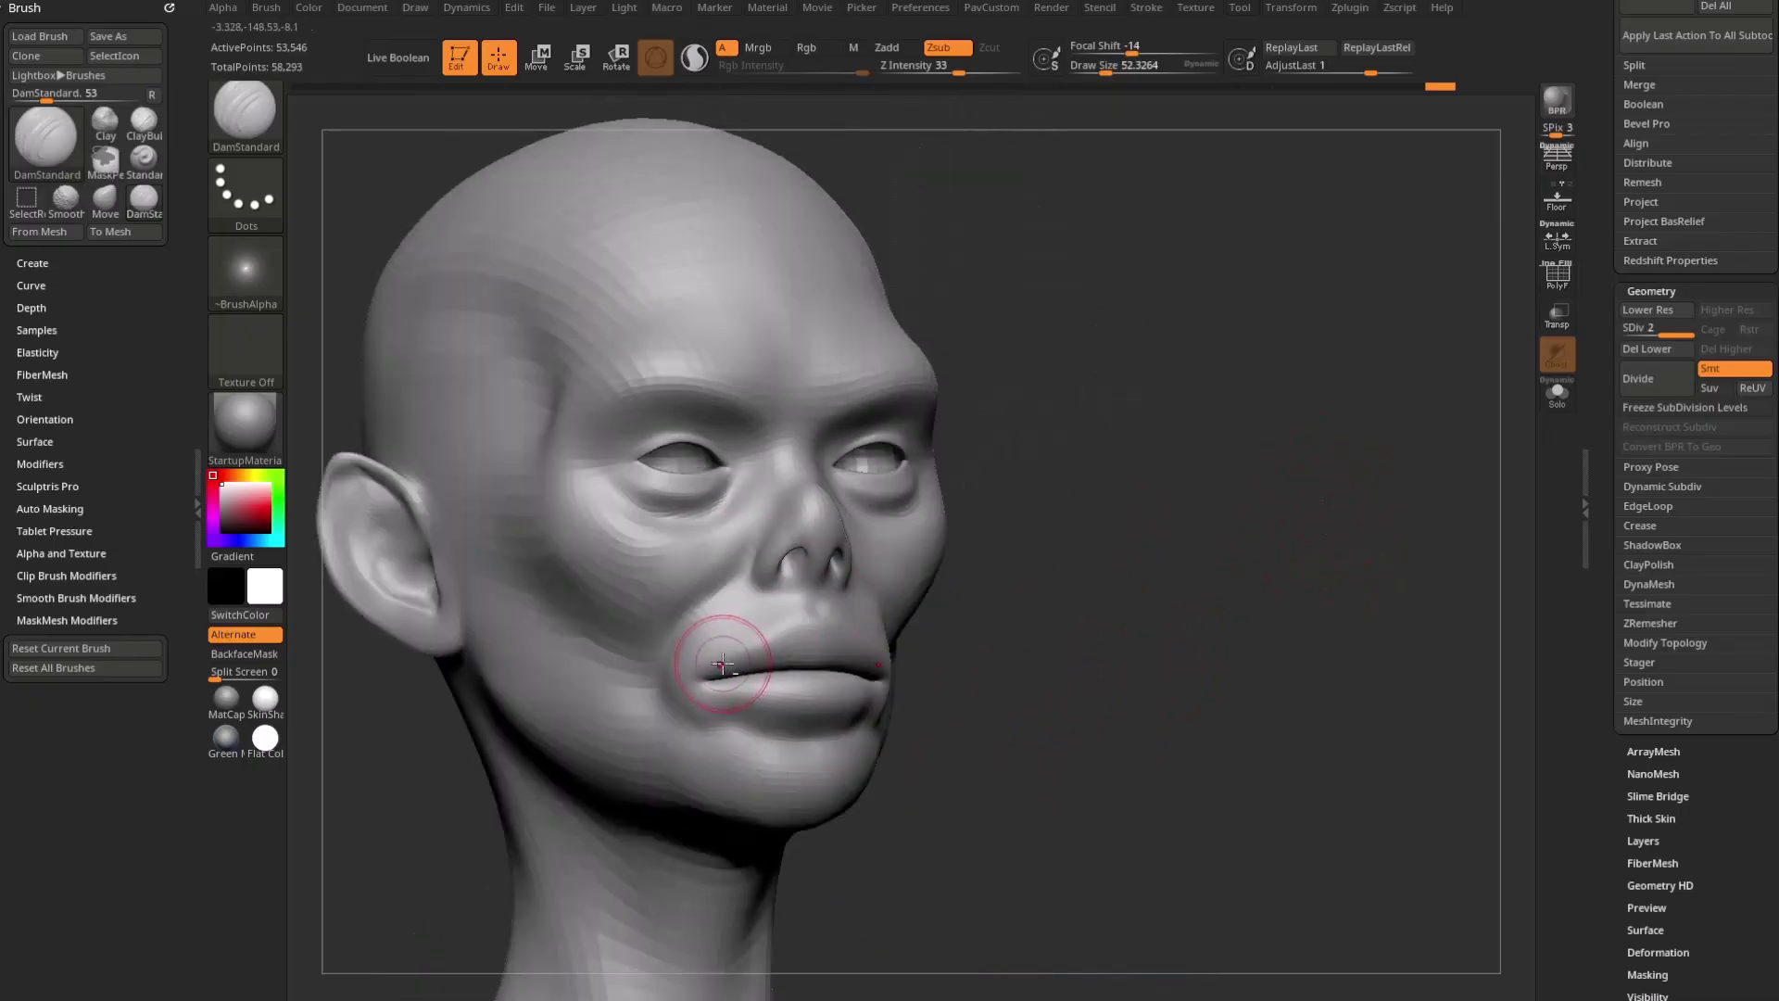
drag(1112, 554, 1128, 554)
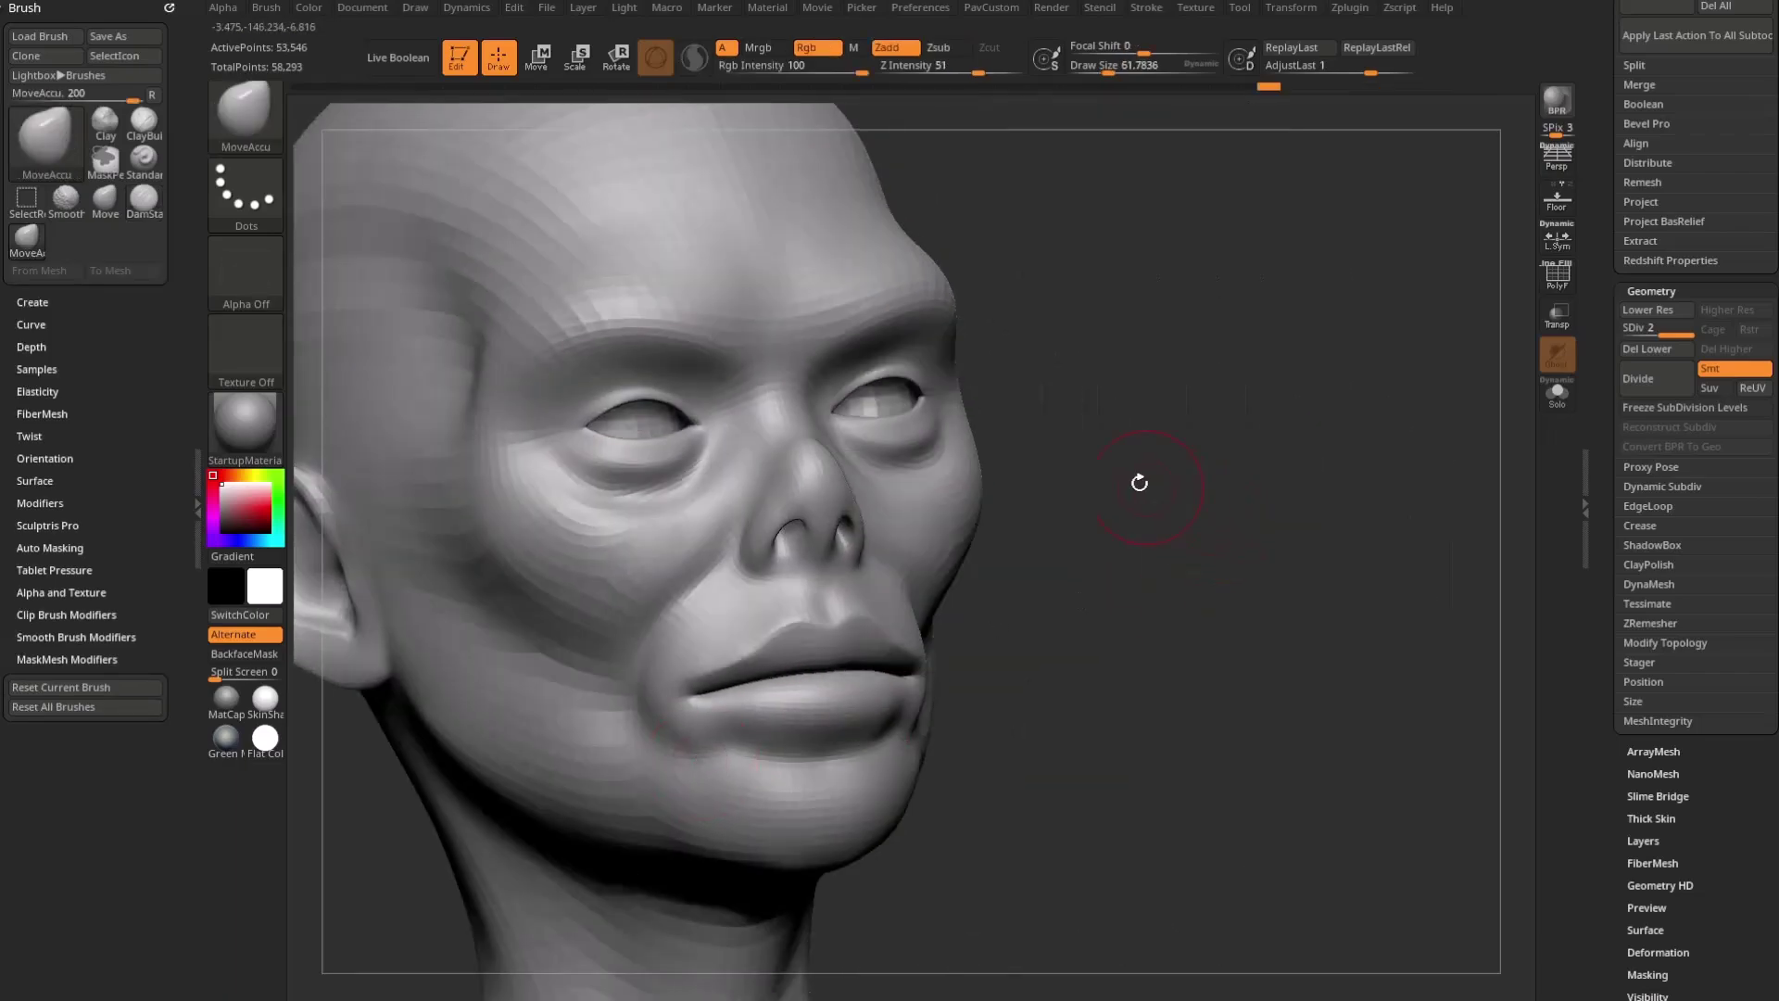
Step: Carve creases at the mouth corners, below the lower lip and beside the nose with the DamStandard brush
key(b)
key(d)
key(s)
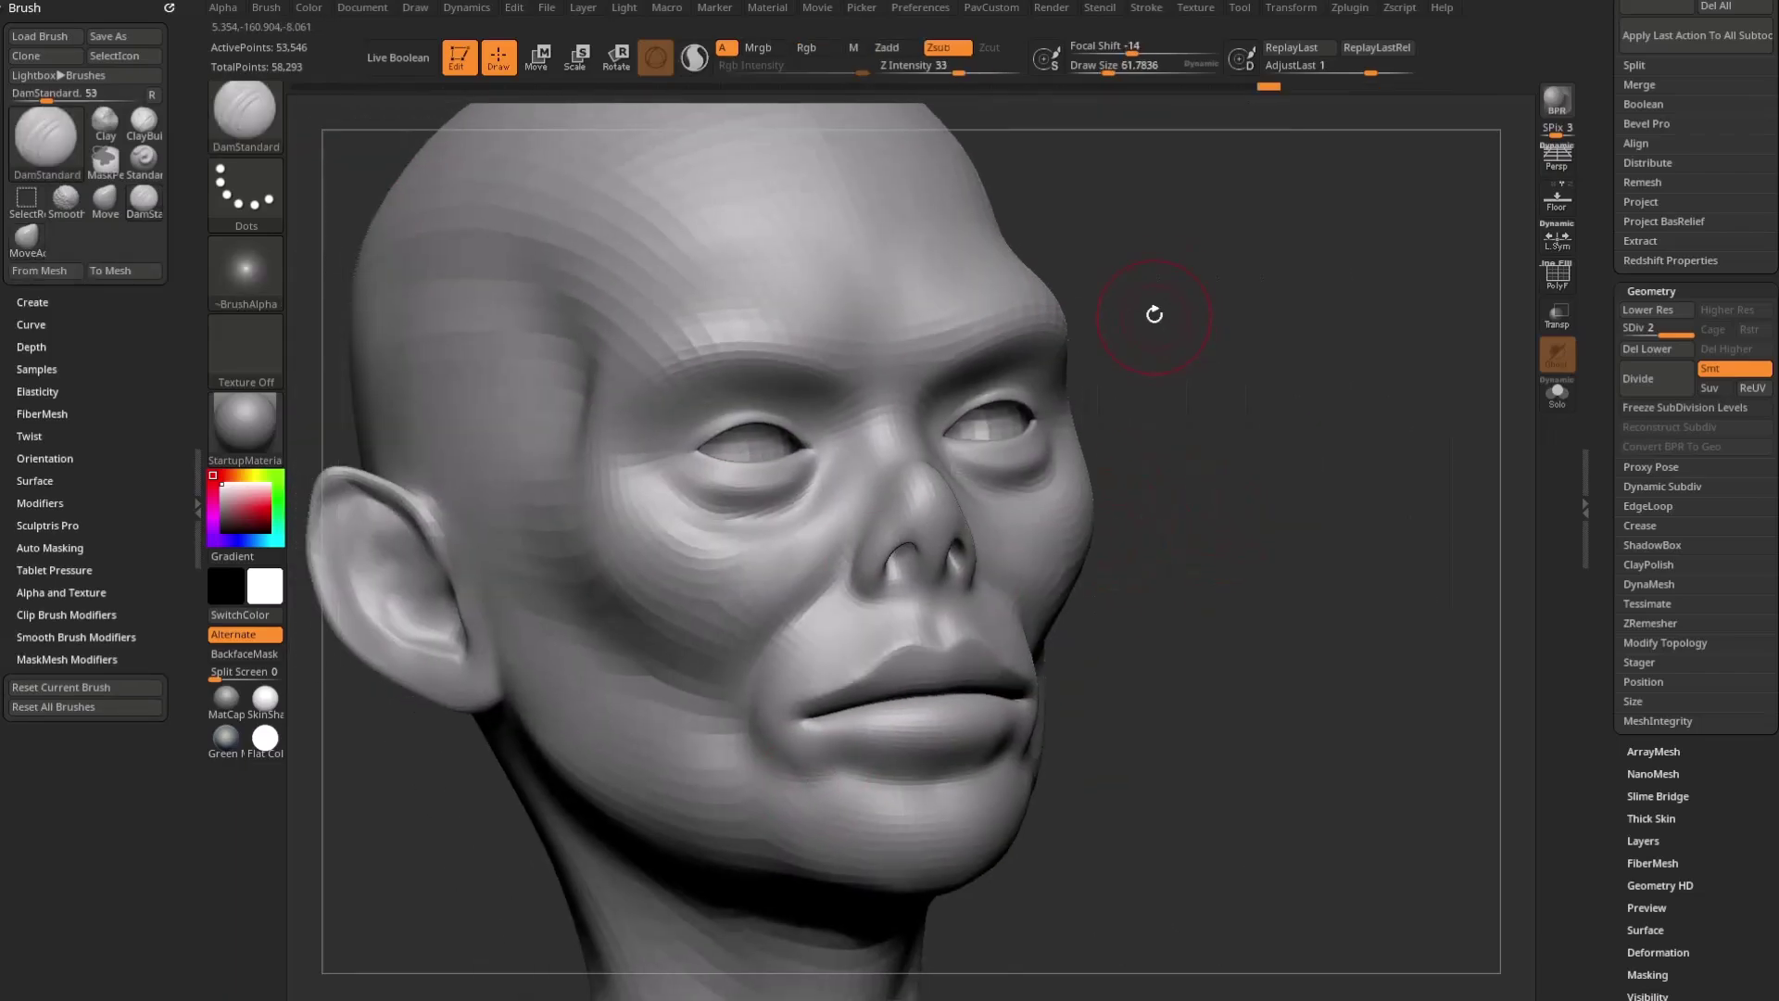
key(b)
key(d)
click(459, 623)
drag(1198, 417, 1152, 512)
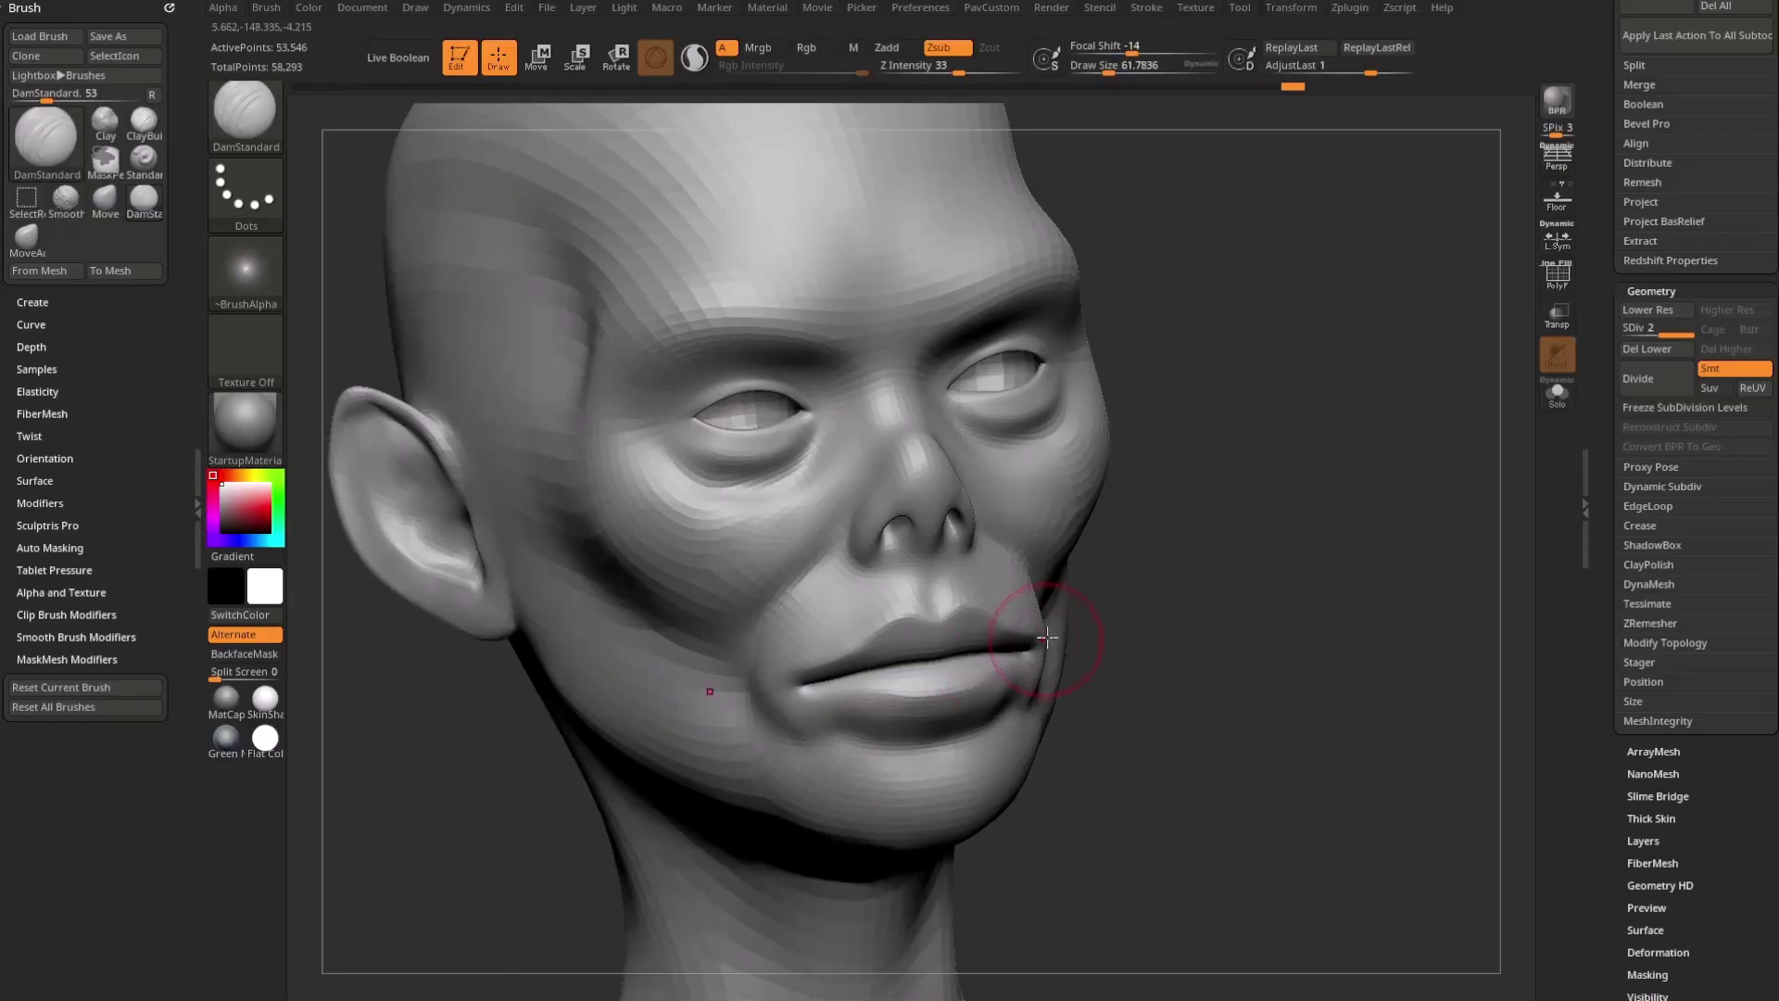
drag(1205, 560, 938, 487)
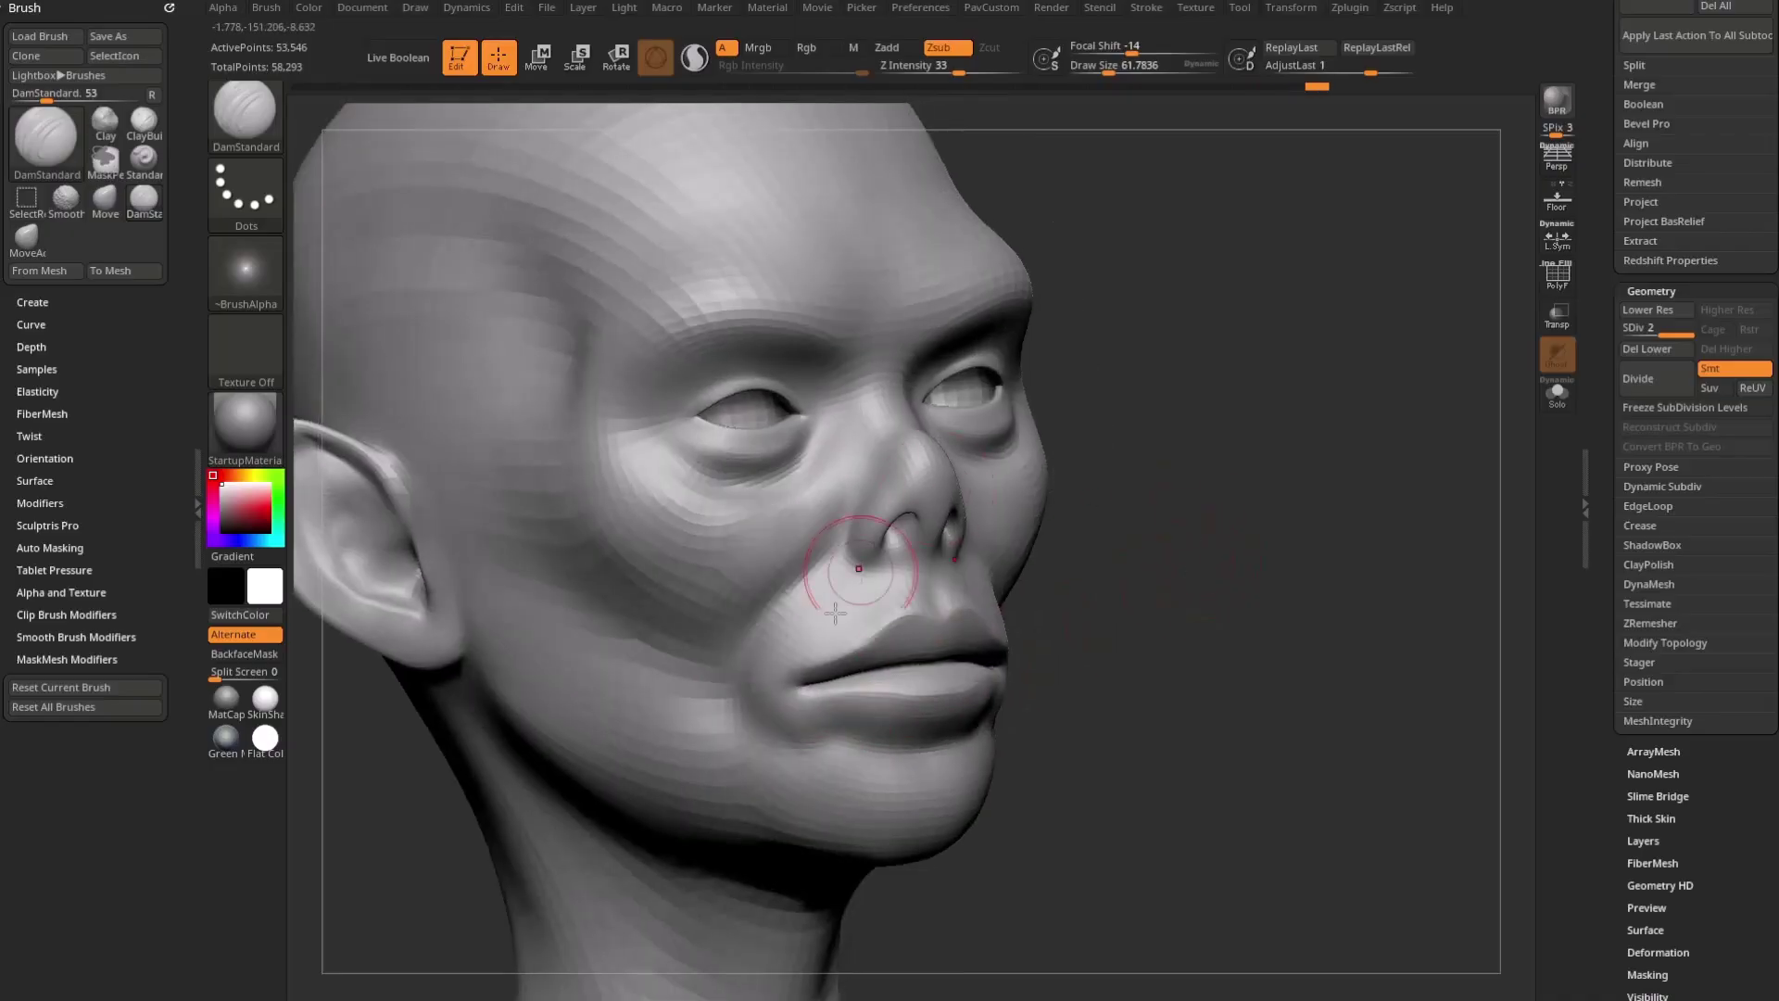
drag(867, 737, 964, 722)
drag(1213, 662, 1051, 628)
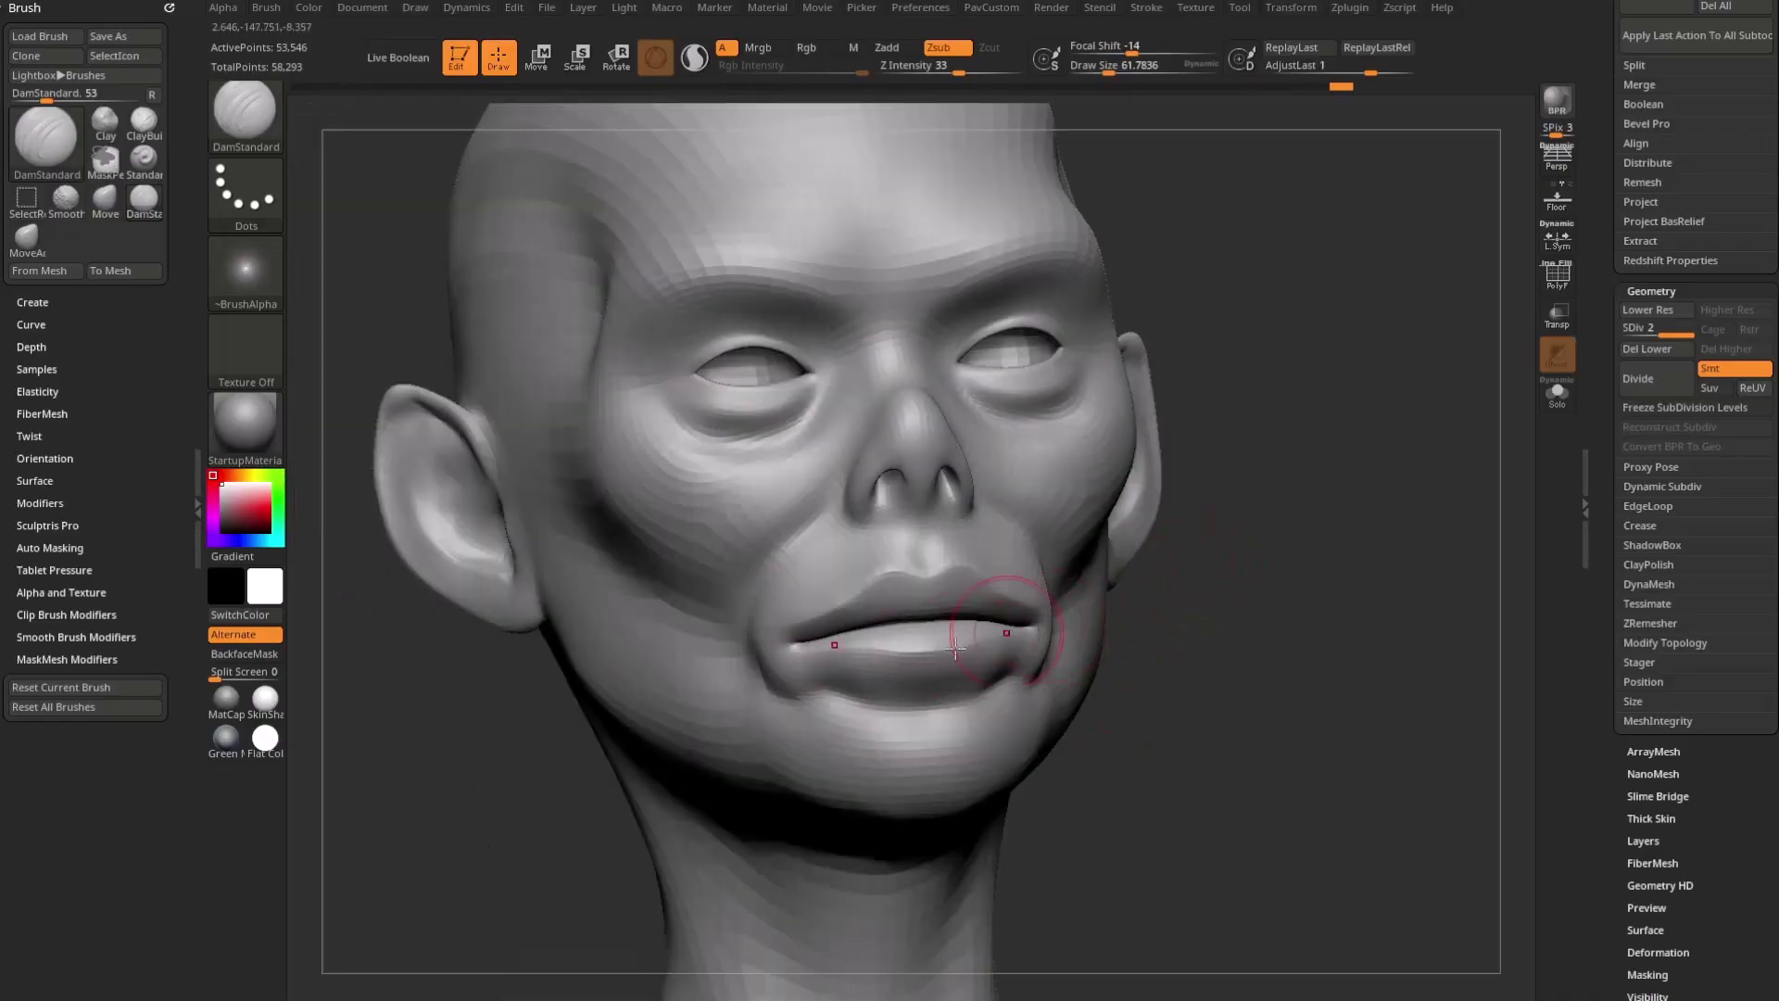
mouse_move(1296, 577)
mouse_down()
mouse_move(1350, 509)
mouse_move(1175, 561)
mouse_up()
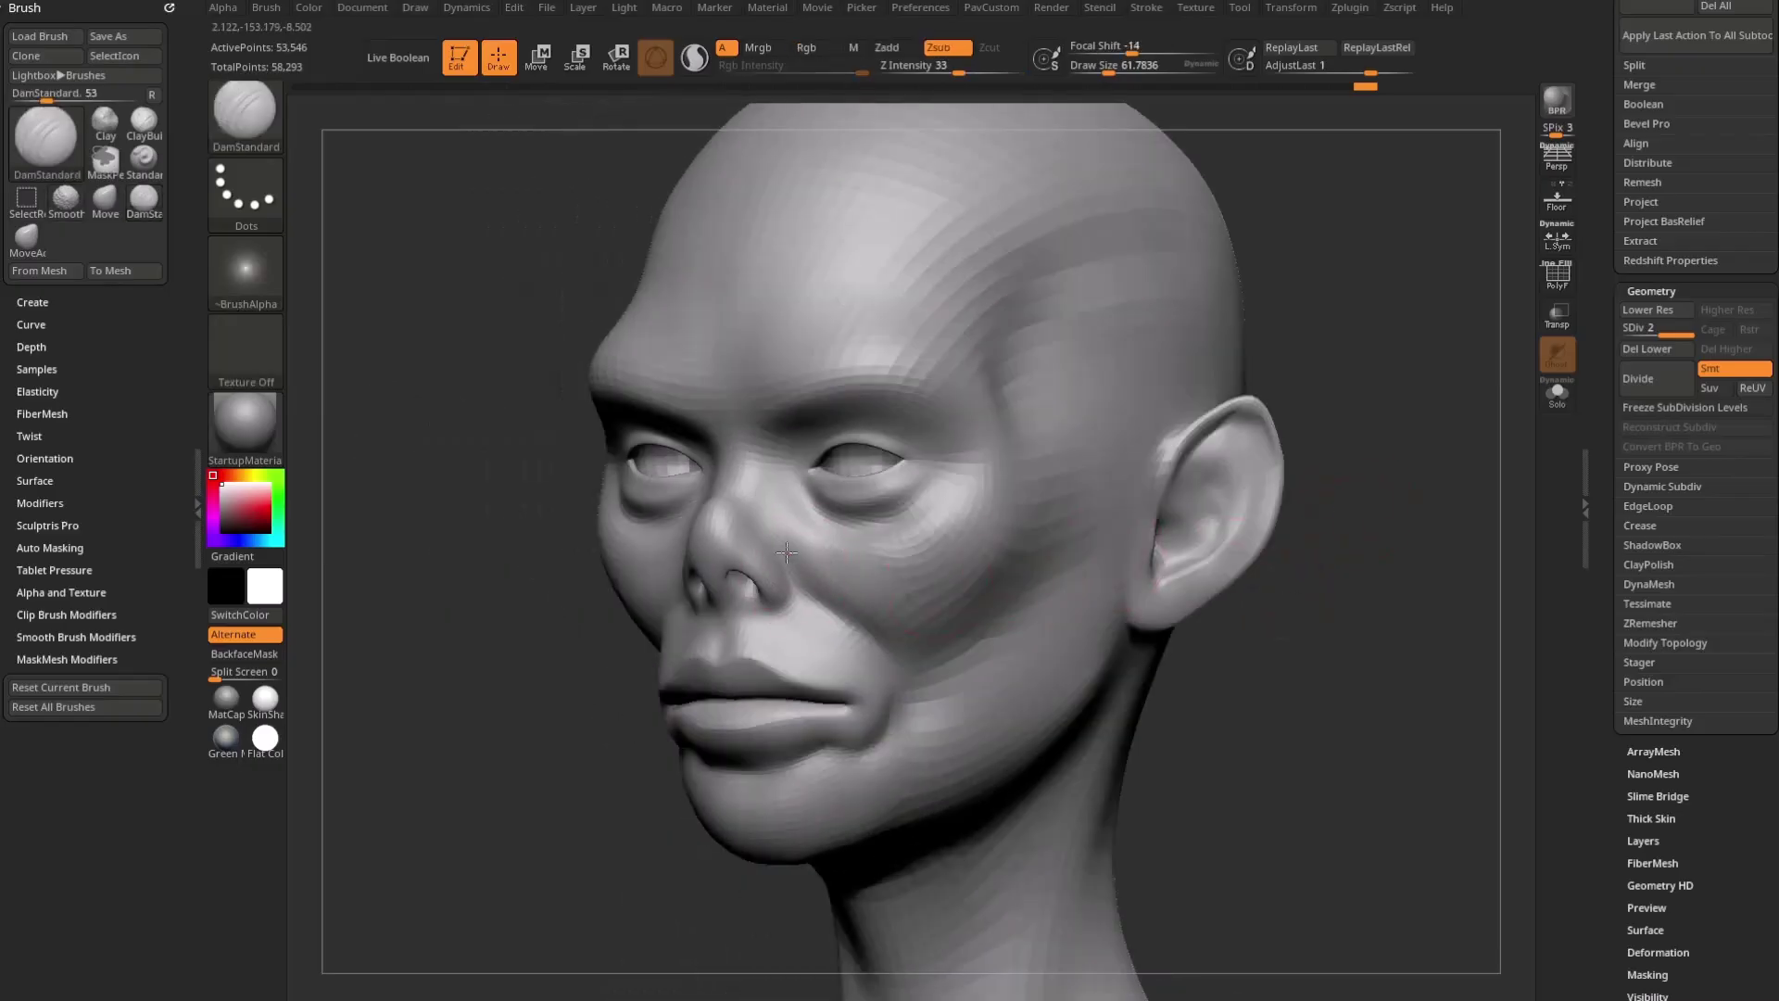
mouse_move(879, 659)
mouse_down()
mouse_move(516, 814)
mouse_move(761, 618)
mouse_up()
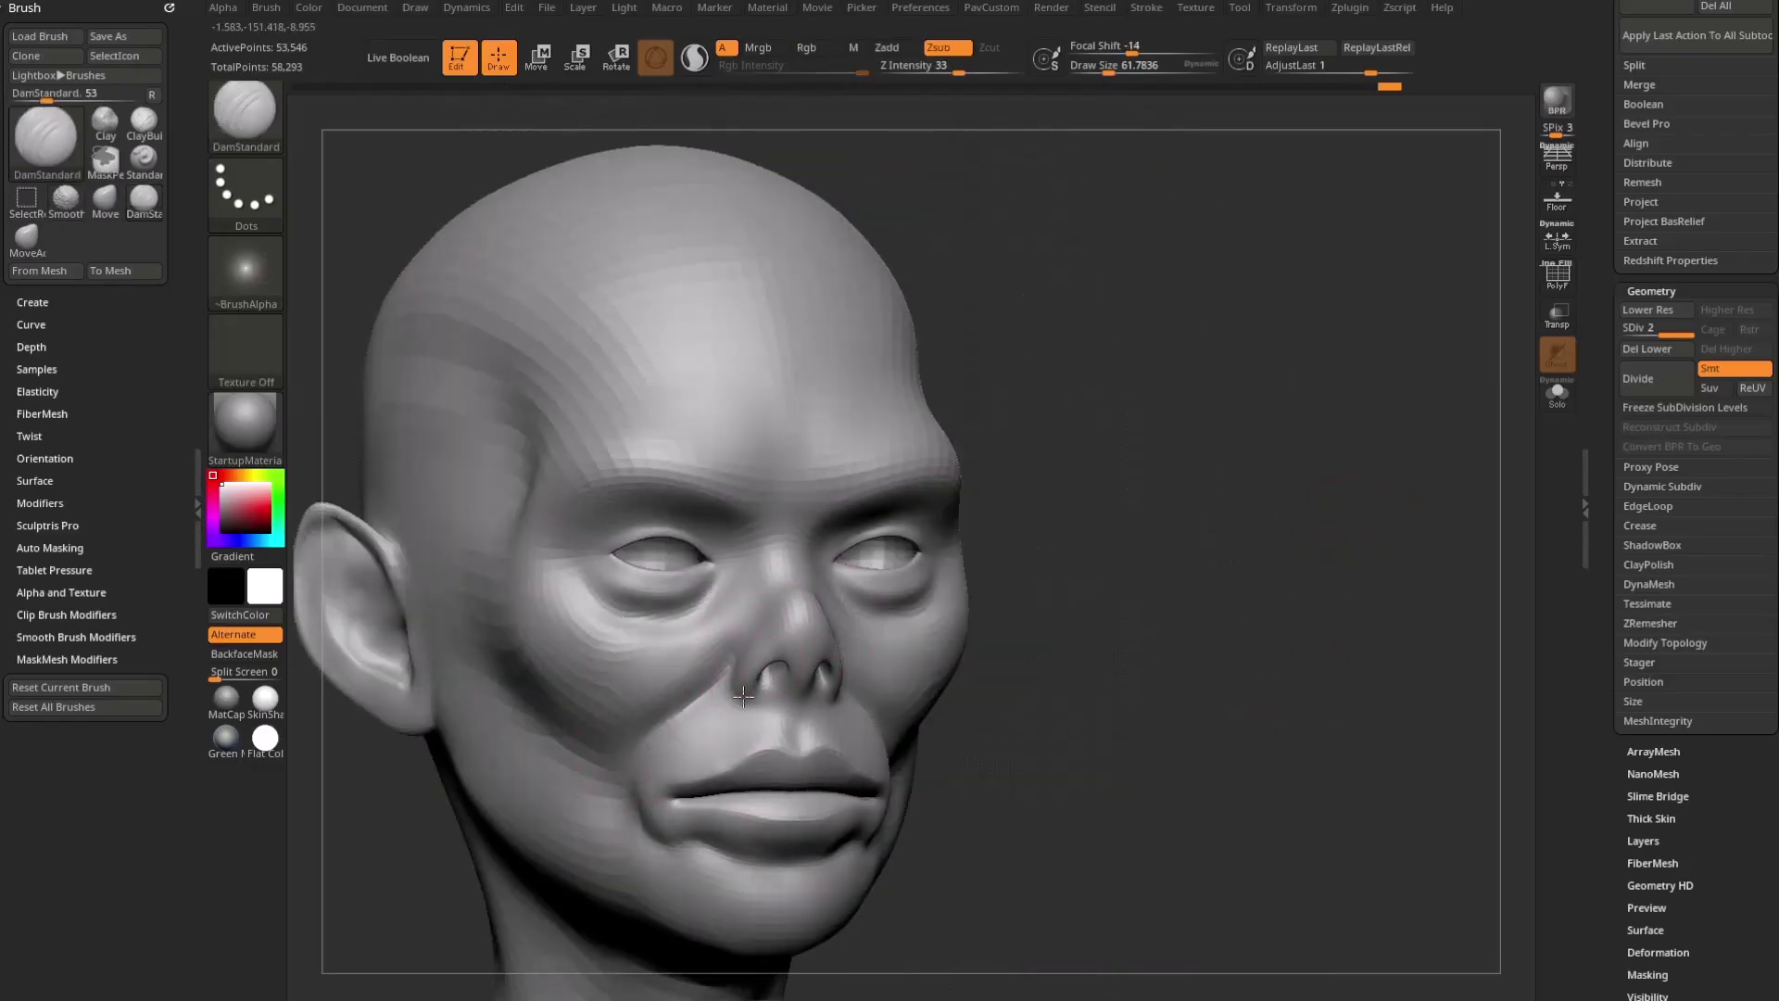
Step: Carve creases across the temple and below the cheekbone with the DamStandard brush
mouse_move(1065, 556)
mouse_down()
mouse_move(824, 546)
mouse_move(818, 517)
mouse_move(839, 542)
mouse_up()
drag(1334, 448, 1195, 443)
drag(802, 515, 936, 556)
drag(1408, 500, 1388, 452)
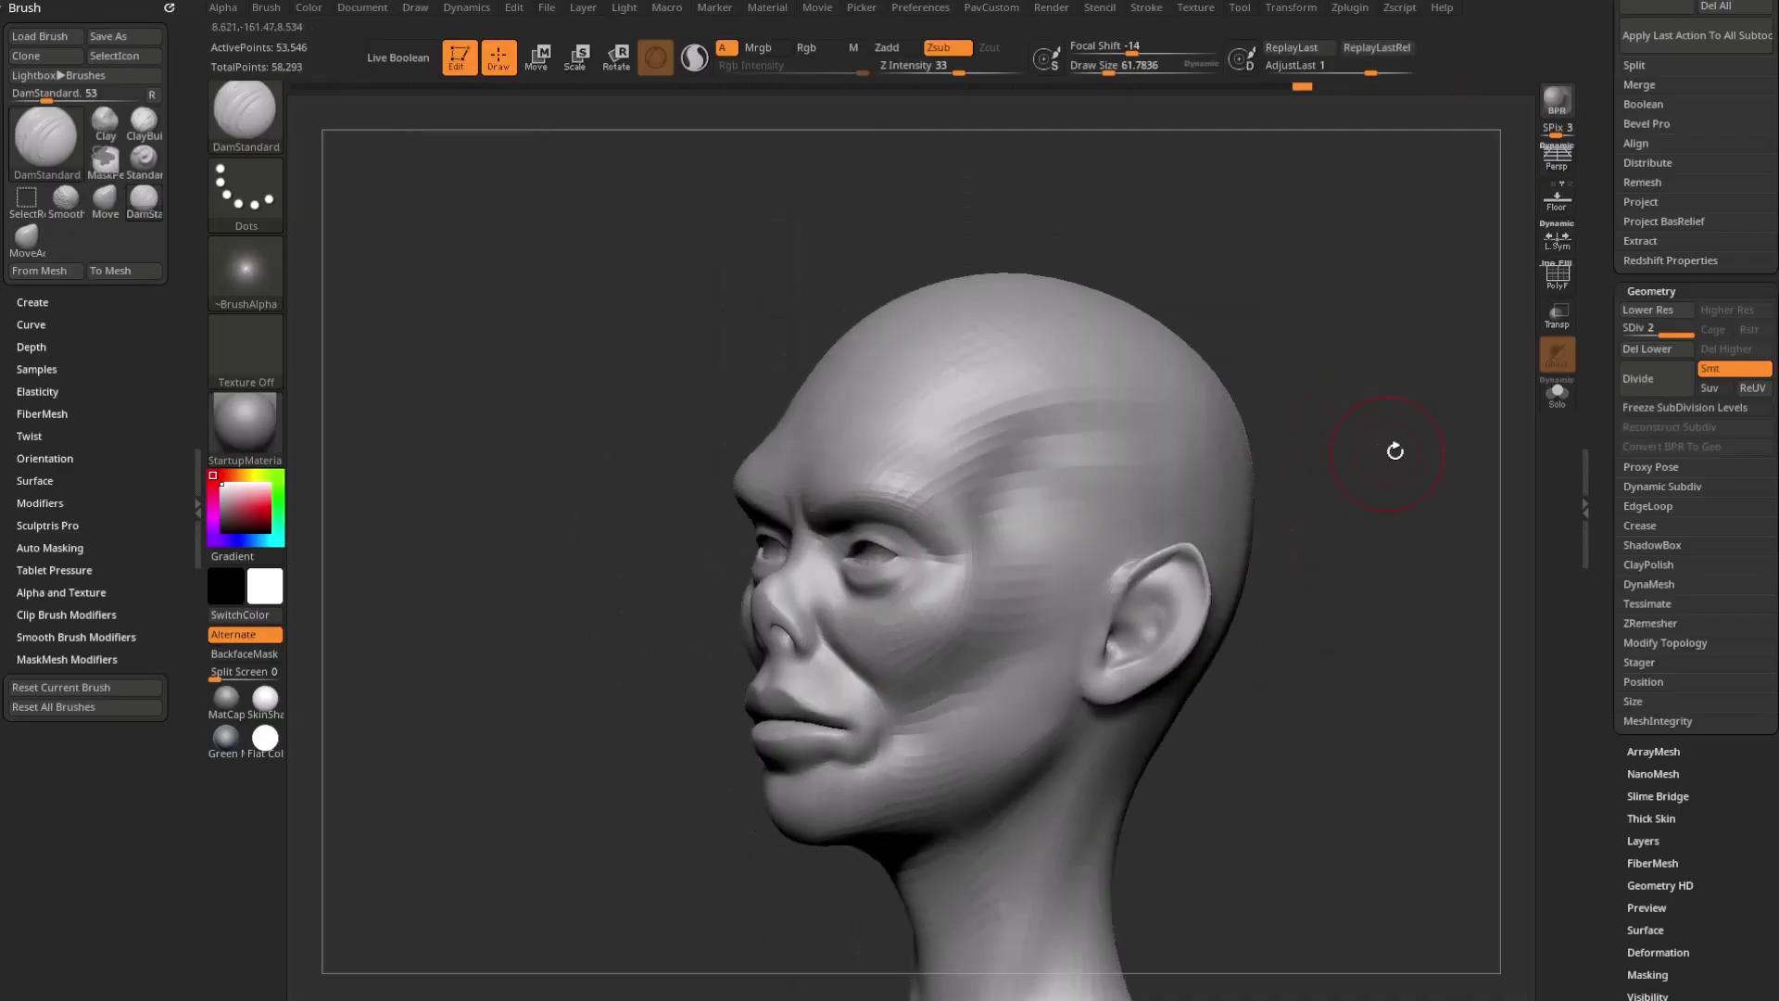
drag(1073, 432, 1003, 567)
alt+right_drag(1115, 525, 1060, 486)
mouse_move(993, 580)
mouse_down()
mouse_move(907, 679)
mouse_move(898, 728)
mouse_up()
alt+drag(1271, 616, 1246, 488)
mouse_move(1288, 424)
alt+mouse_down()
mouse_move(1293, 498)
mouse_move(1089, 529)
alt+mouse_up()
Step: Build up volume around the temple edge and cheekbone with the ClayTubes brush
key(b)
key(c)
key(t)
drag(847, 397, 788, 370)
mouse_move(901, 508)
mouse_down()
mouse_move(965, 508)
mouse_move(1013, 445)
mouse_move(961, 534)
mouse_up()
mouse_move(1271, 500)
mouse_down()
mouse_move(1349, 473)
mouse_move(1338, 449)
mouse_move(1171, 492)
mouse_move(1247, 571)
mouse_move(1242, 512)
mouse_up()
right_drag(1242, 511, 1219, 538)
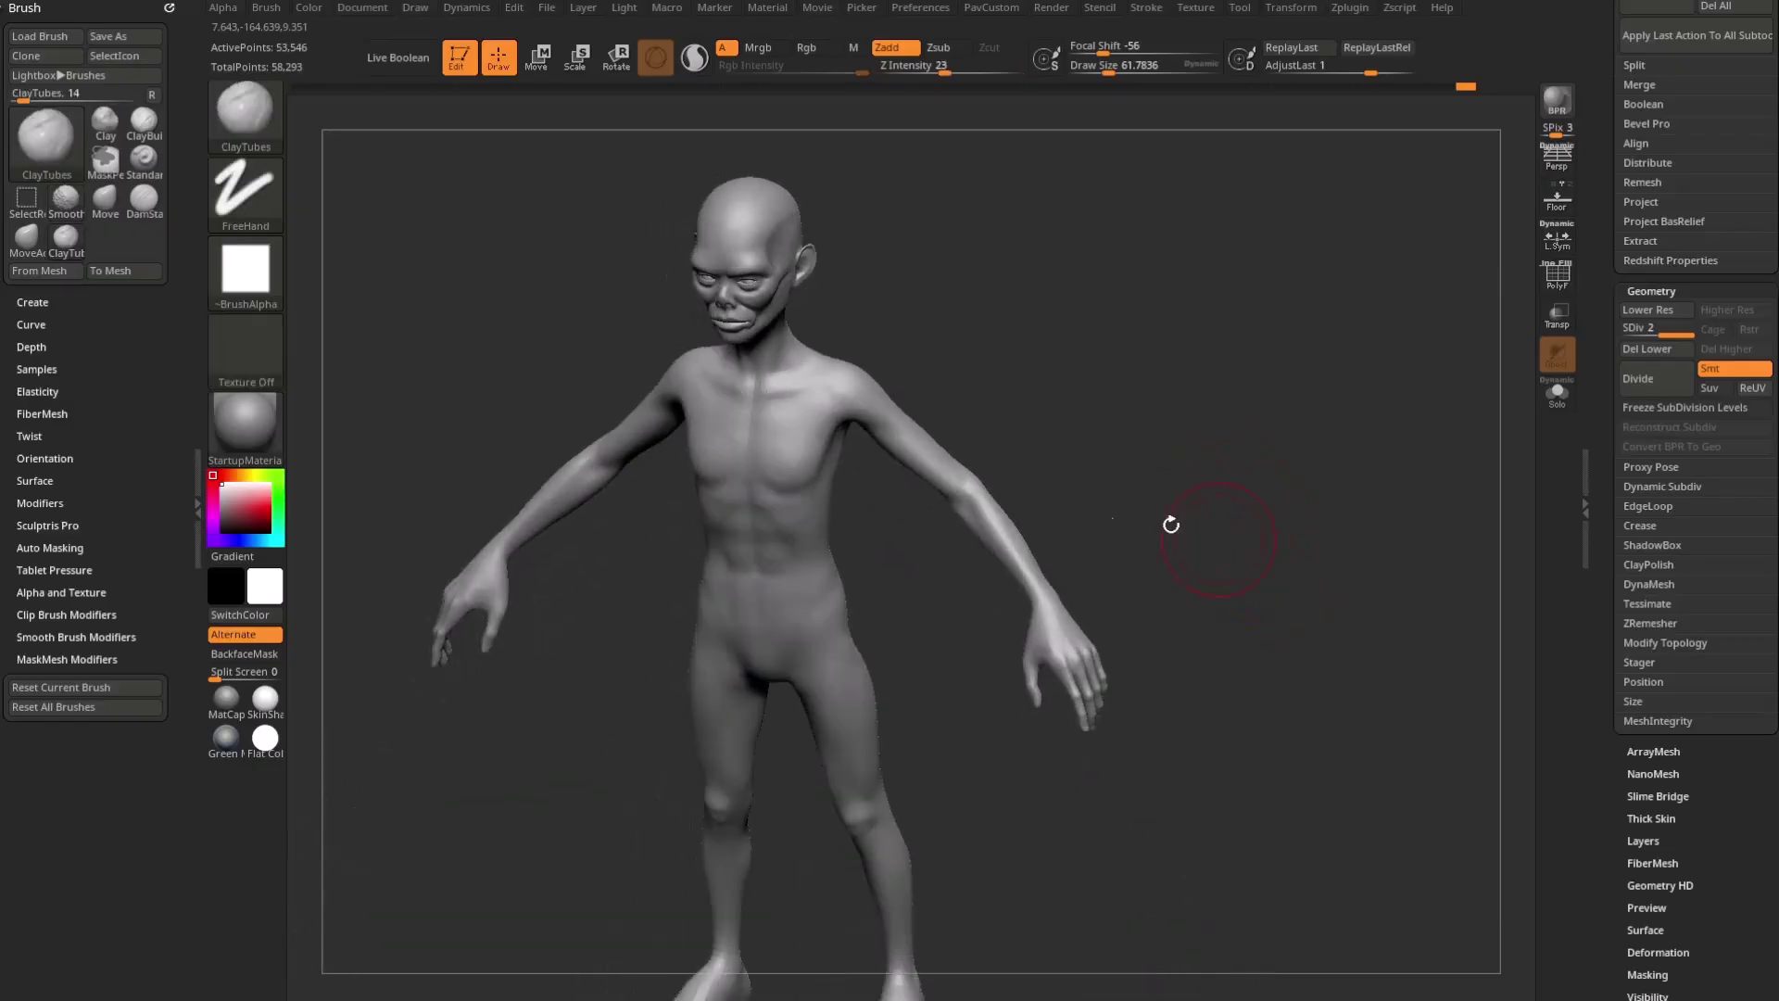
Step: Try pulling the arm with the Move brush at a Draw Size of about 183, and undo the stroke
key(b)
key(m)
key(v)
mouse_move(1117, 453)
mouse_down()
mouse_move(1037, 459)
mouse_move(1072, 494)
mouse_move(973, 472)
mouse_move(1075, 494)
mouse_move(1126, 475)
mouse_up()
key(ctrl+z)
Step: Thicken the forearms with the Inflat brush at a Draw Size of about 166
shift+right_drag(1231, 438, 1200, 420)
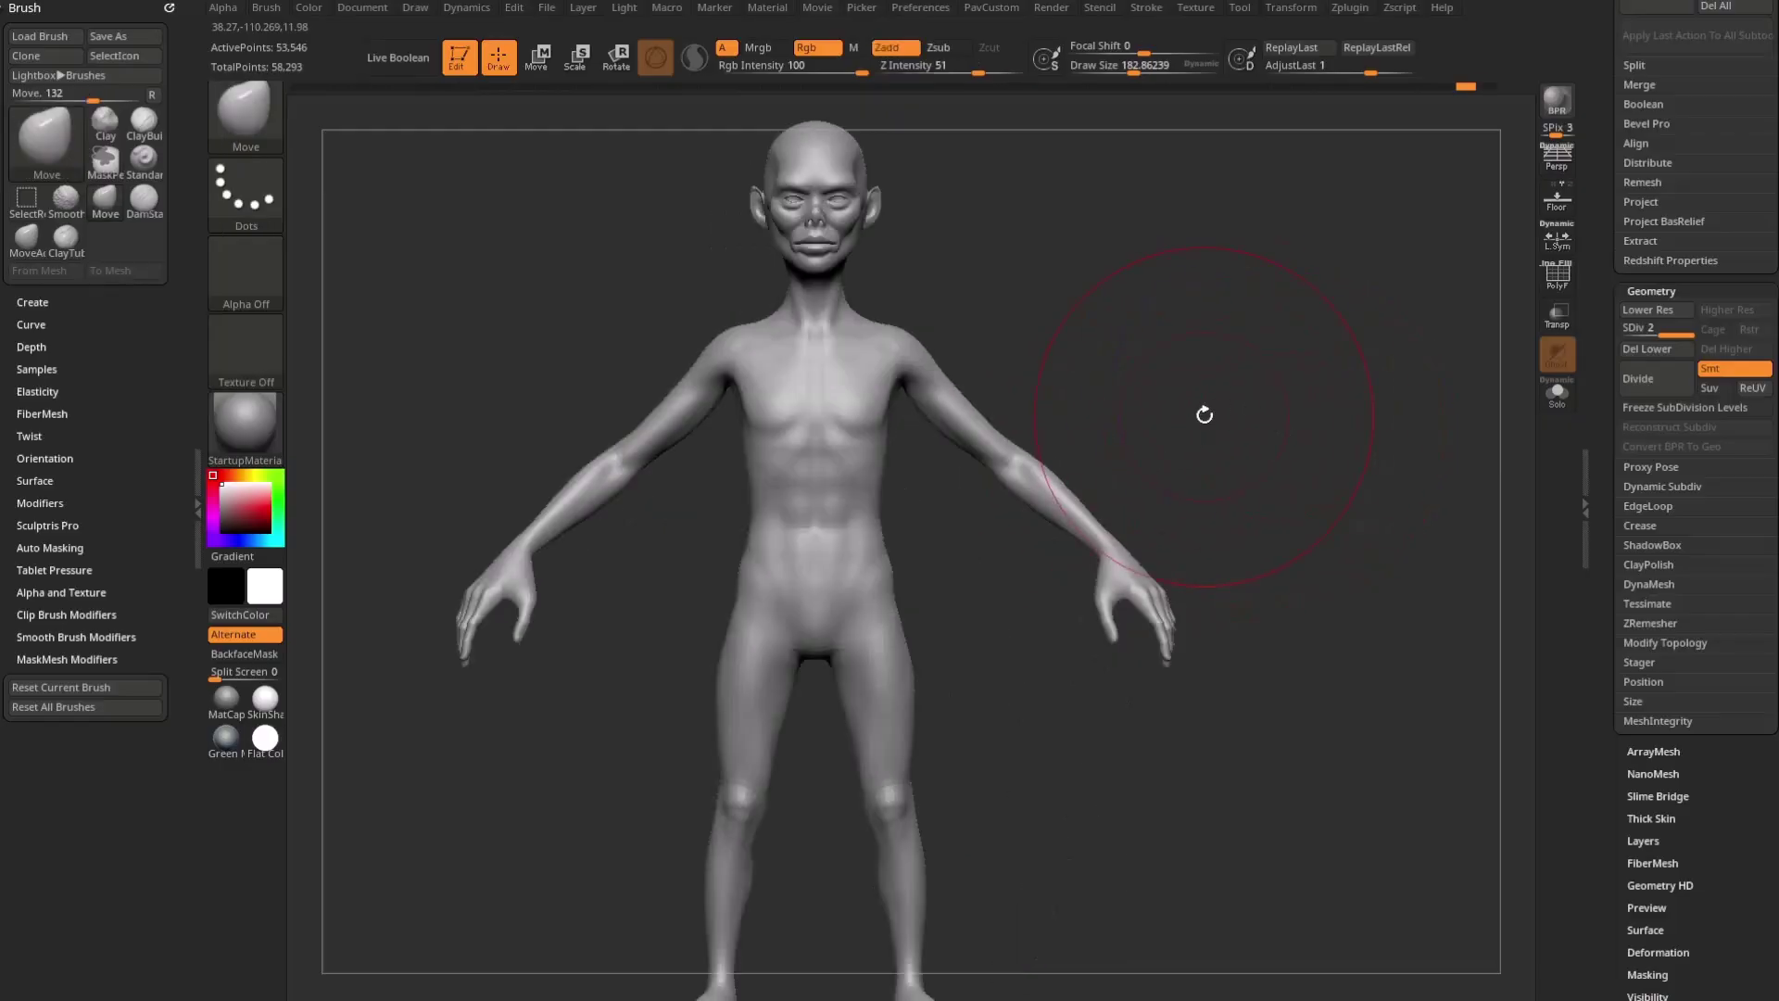
key(b)
key(i)
key(n)
mouse_move(1202, 349)
right_down()
mouse_move(1199, 414)
mouse_move(1037, 598)
right_up()
key(s)
drag(1021, 604, 1009, 607)
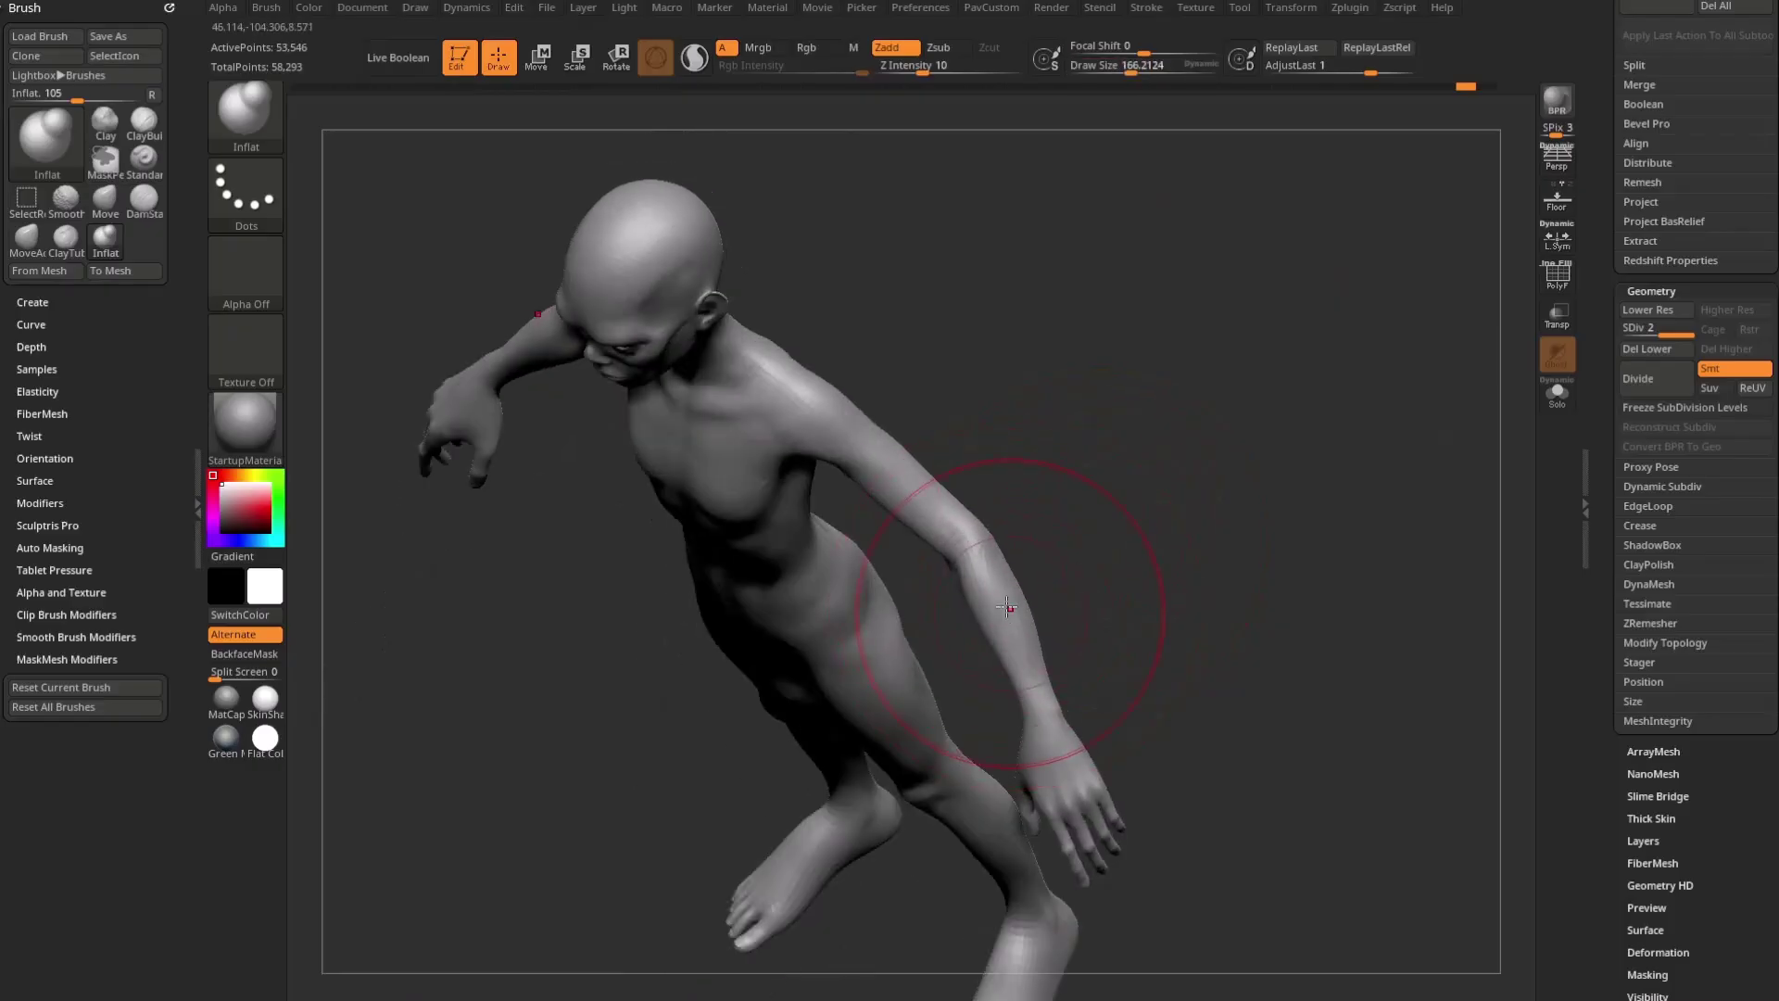
right_drag(1037, 574, 949, 676)
shift+right_drag(1064, 685, 1016, 679)
Step: Paint a MaskPen mask on the temple at a Draw Size of about 31, invert it, and clear it
key(s)
drag(1015, 679, 977, 679)
mouse_move(1115, 461)
right_down()
mouse_move(1282, 488)
mouse_move(1171, 247)
mouse_move(1156, 561)
right_up()
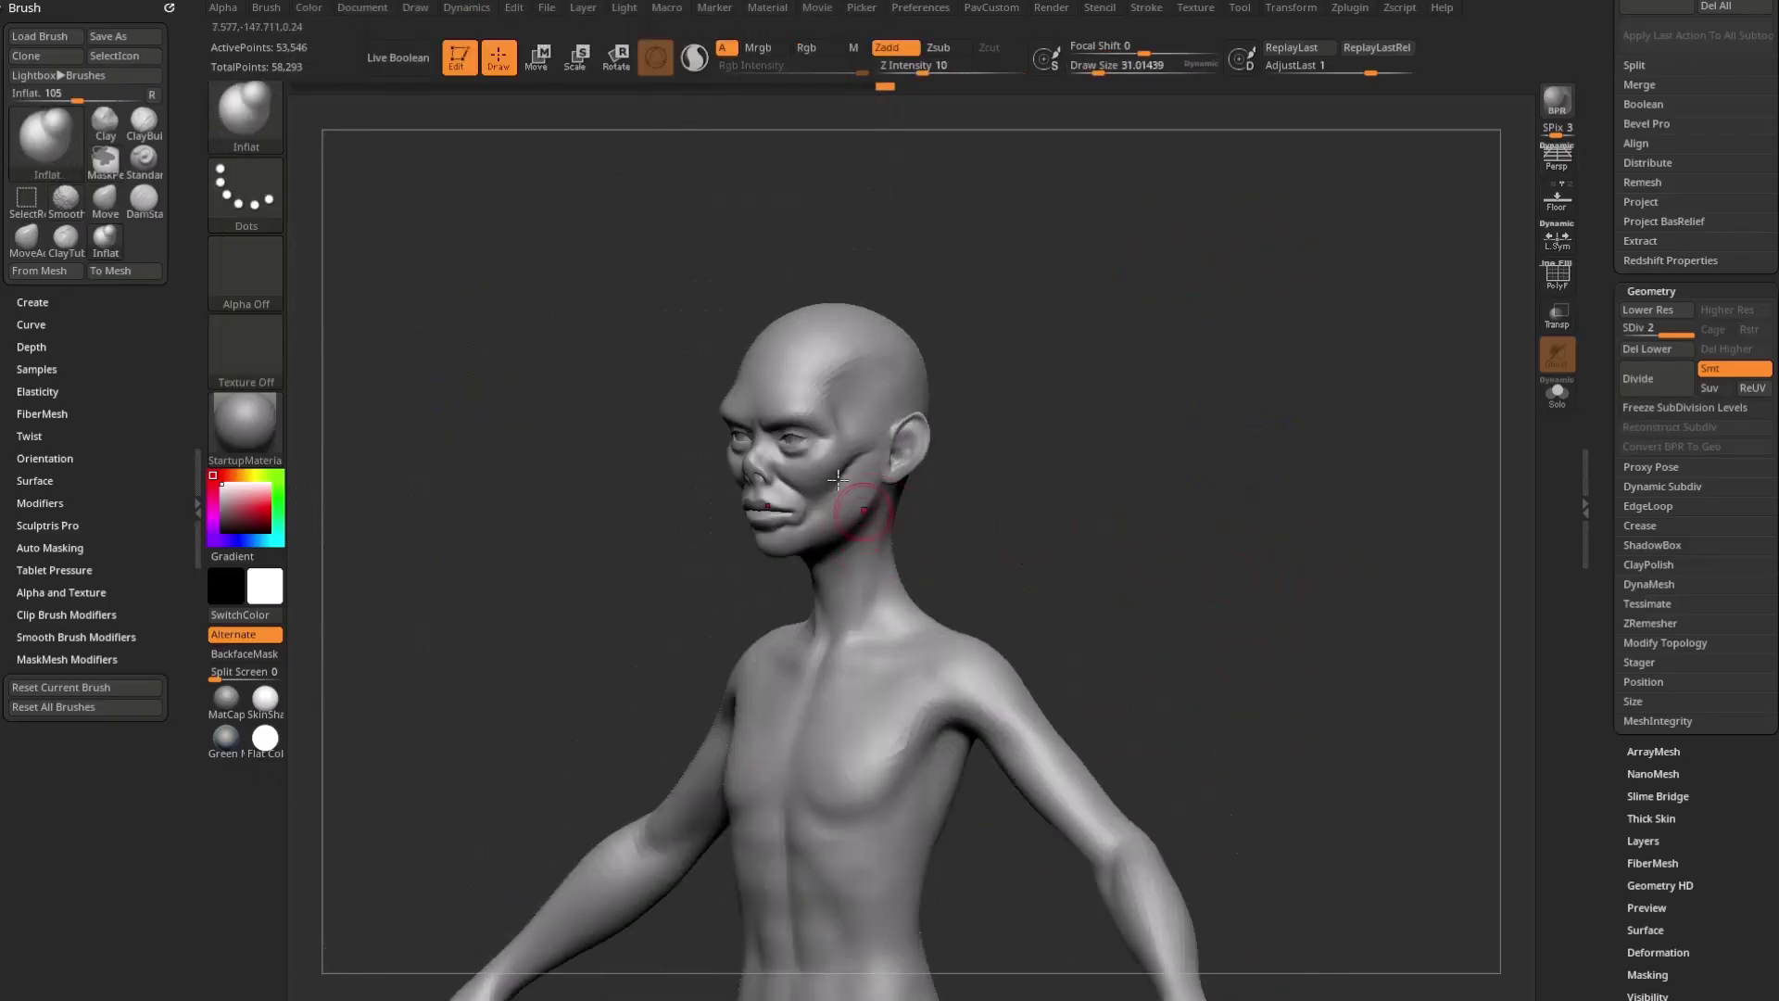
mouse_move(1044, 199)
alt+right_down()
mouse_move(1044, 492)
mouse_move(1092, 445)
alt+right_up()
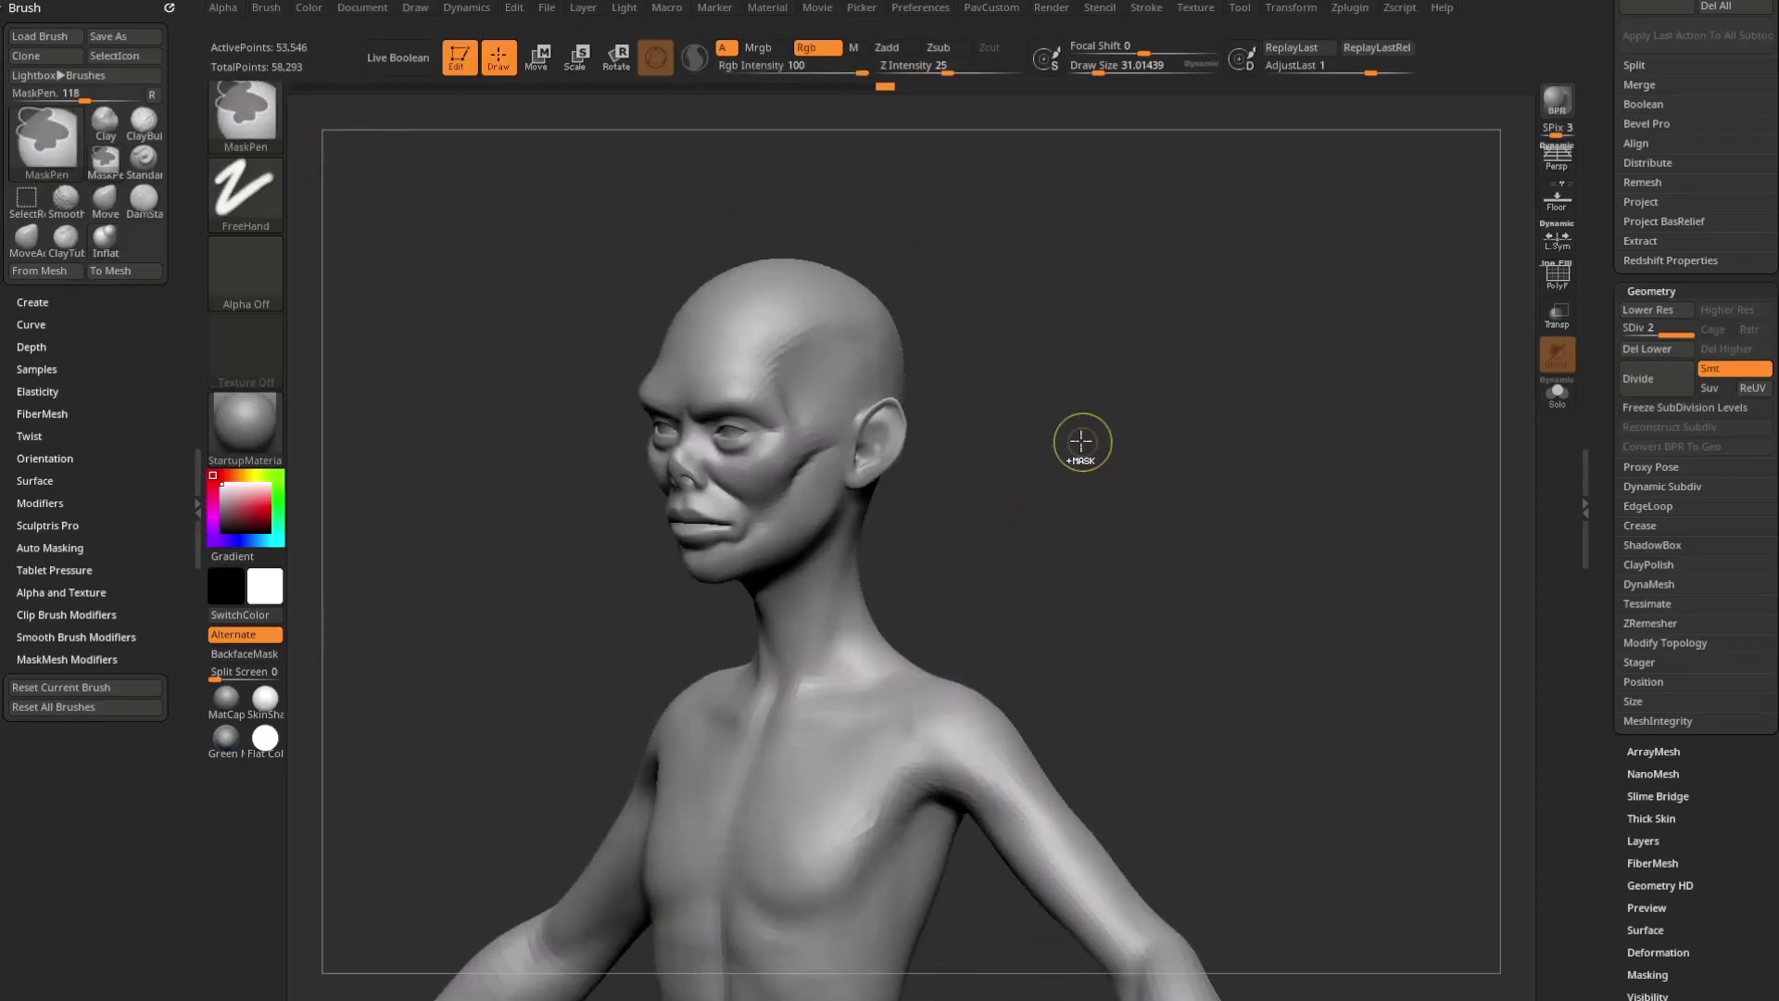
ctrl+drag(809, 367, 832, 378)
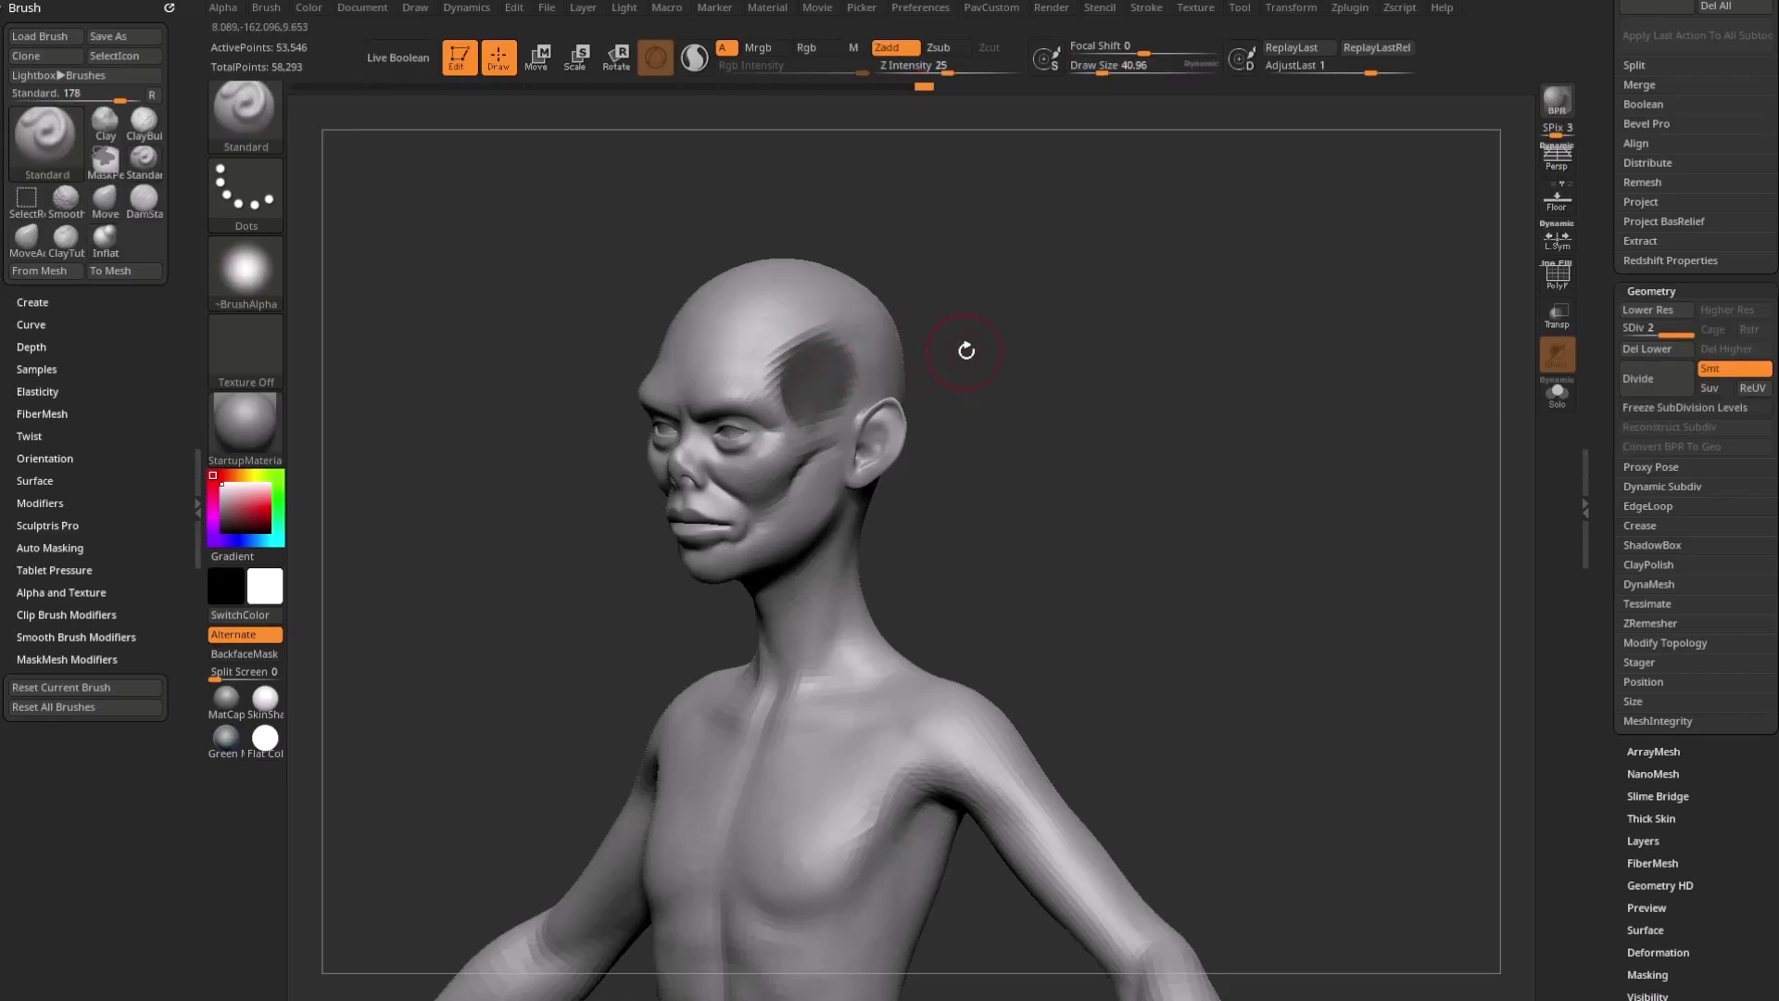
ctrl+click(1086, 384)
mouse_move(1087, 385)
mouse_down()
mouse_move(1055, 357)
mouse_move(1089, 328)
mouse_up()
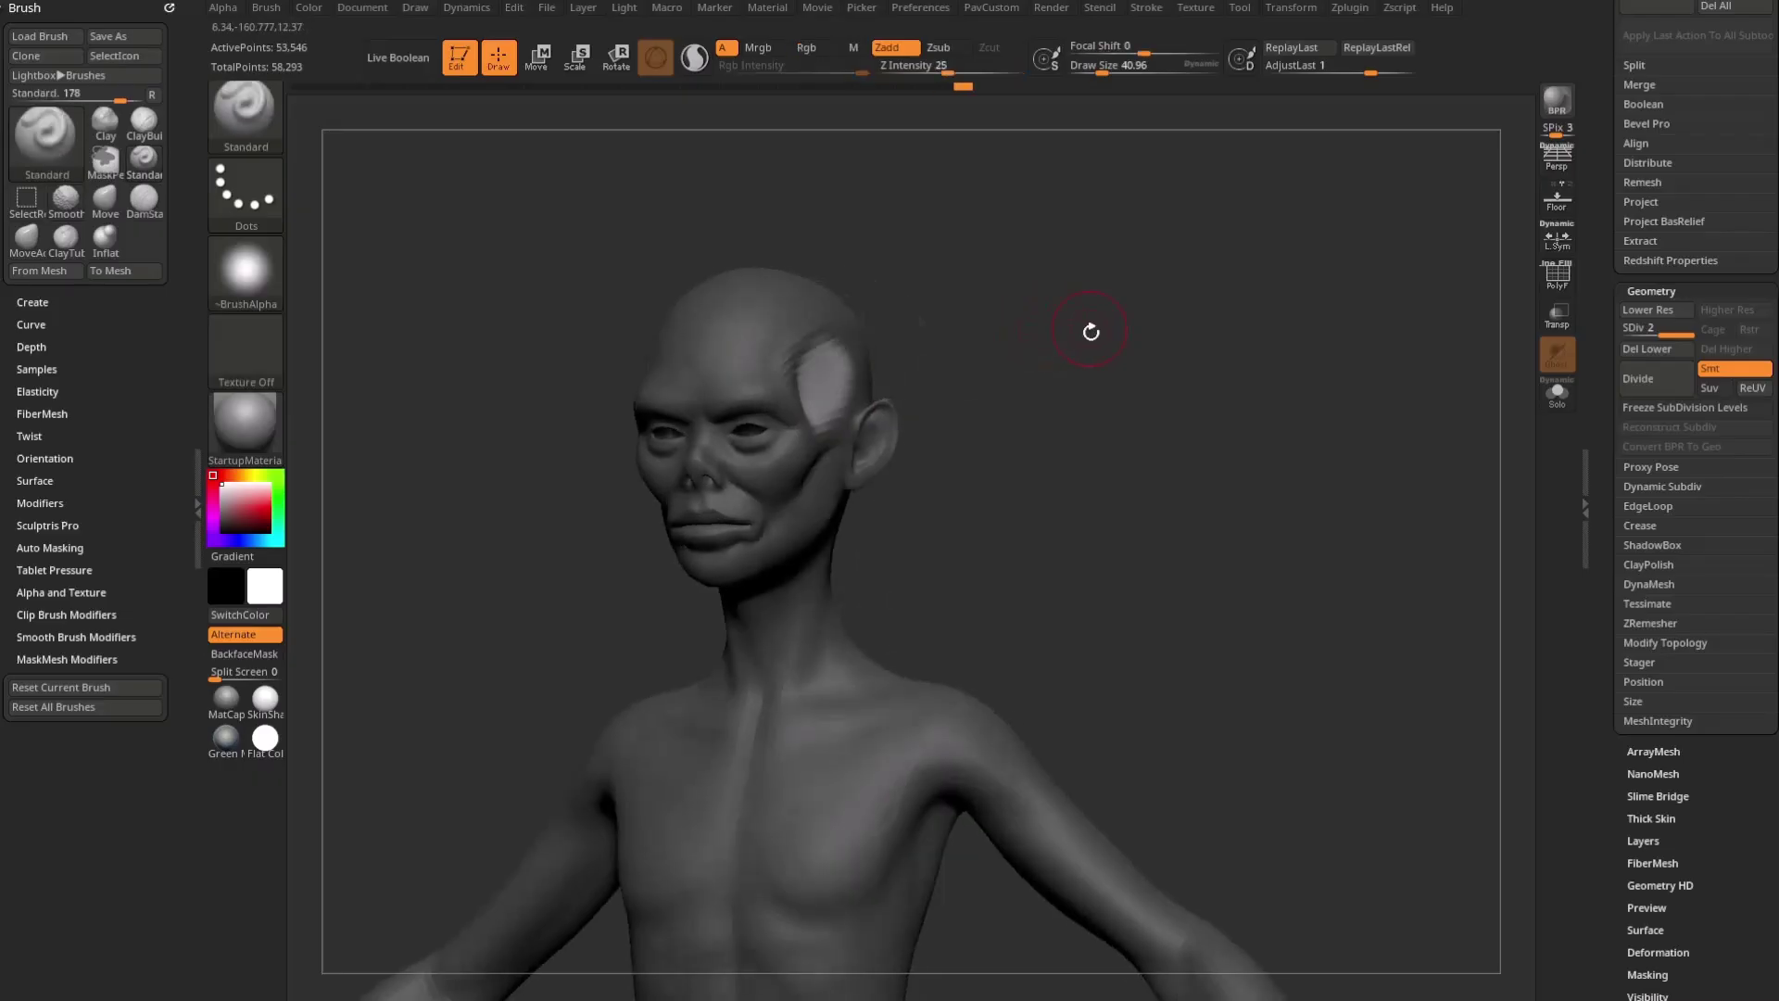
ctrl+drag(1078, 262, 1152, 337)
Step: Set the Smooth brush's Z Intensity to 38 and smooth the hard edges on the temple and side of the head
drag(1103, 456, 1074, 389)
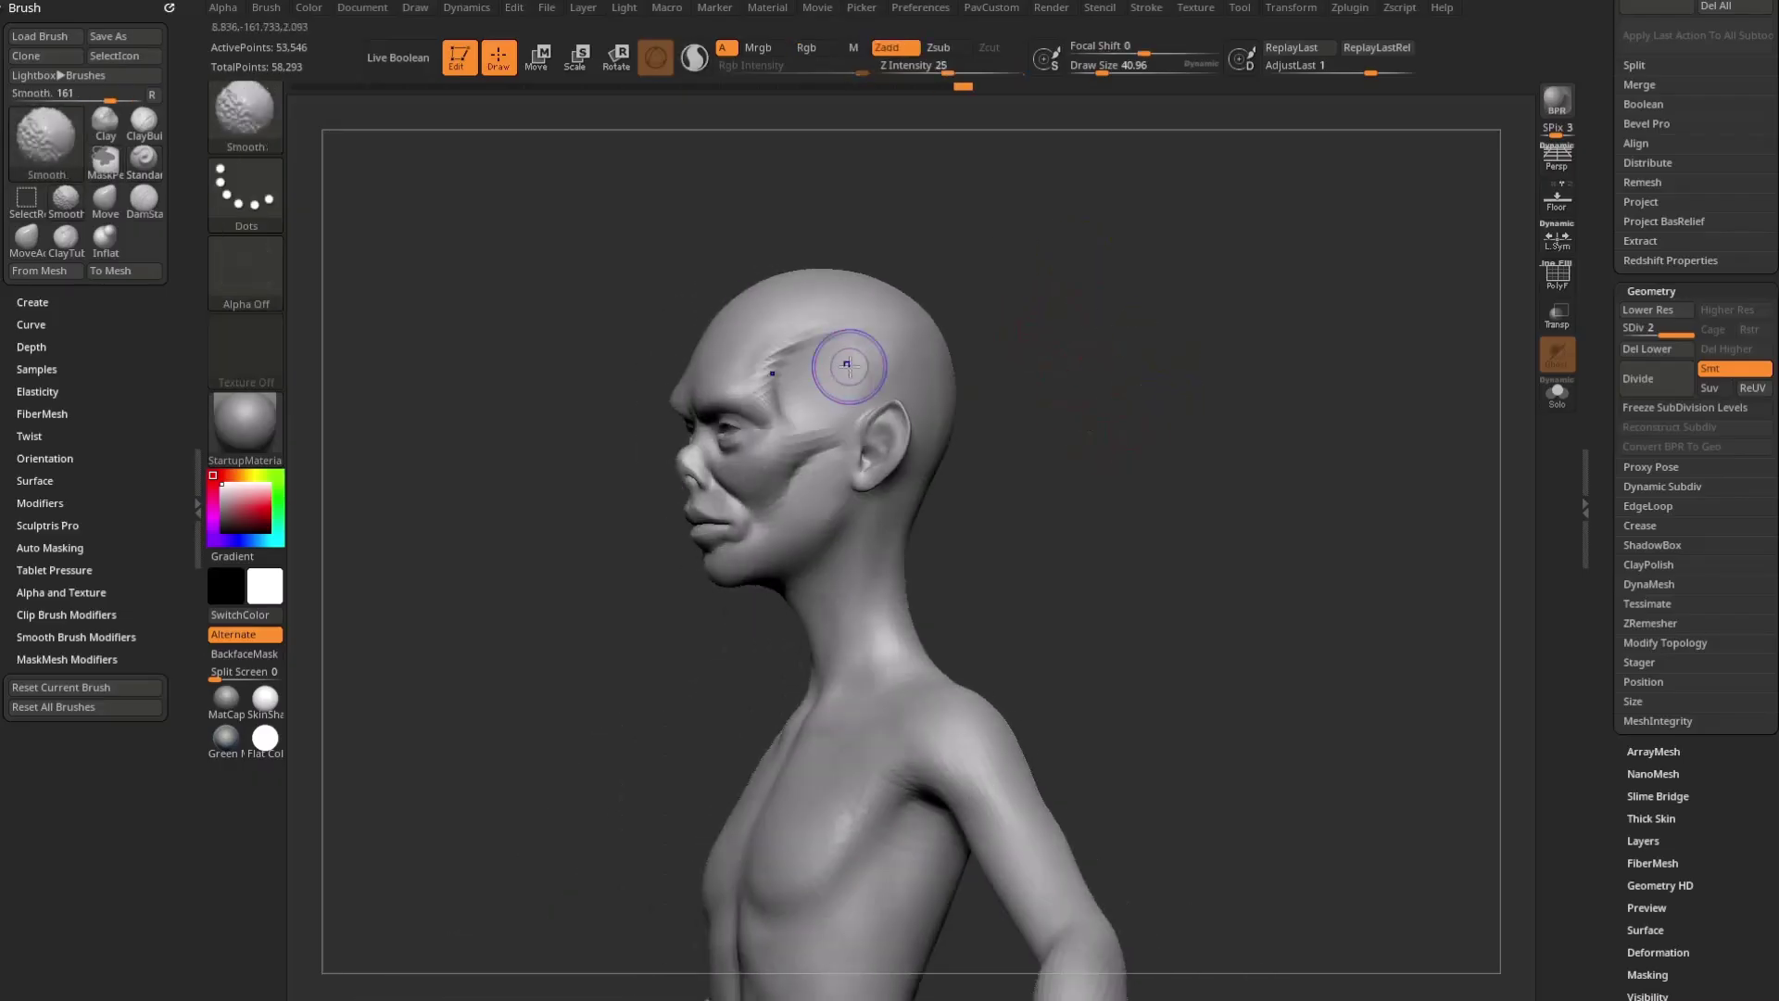
drag(1012, 70, 965, 71)
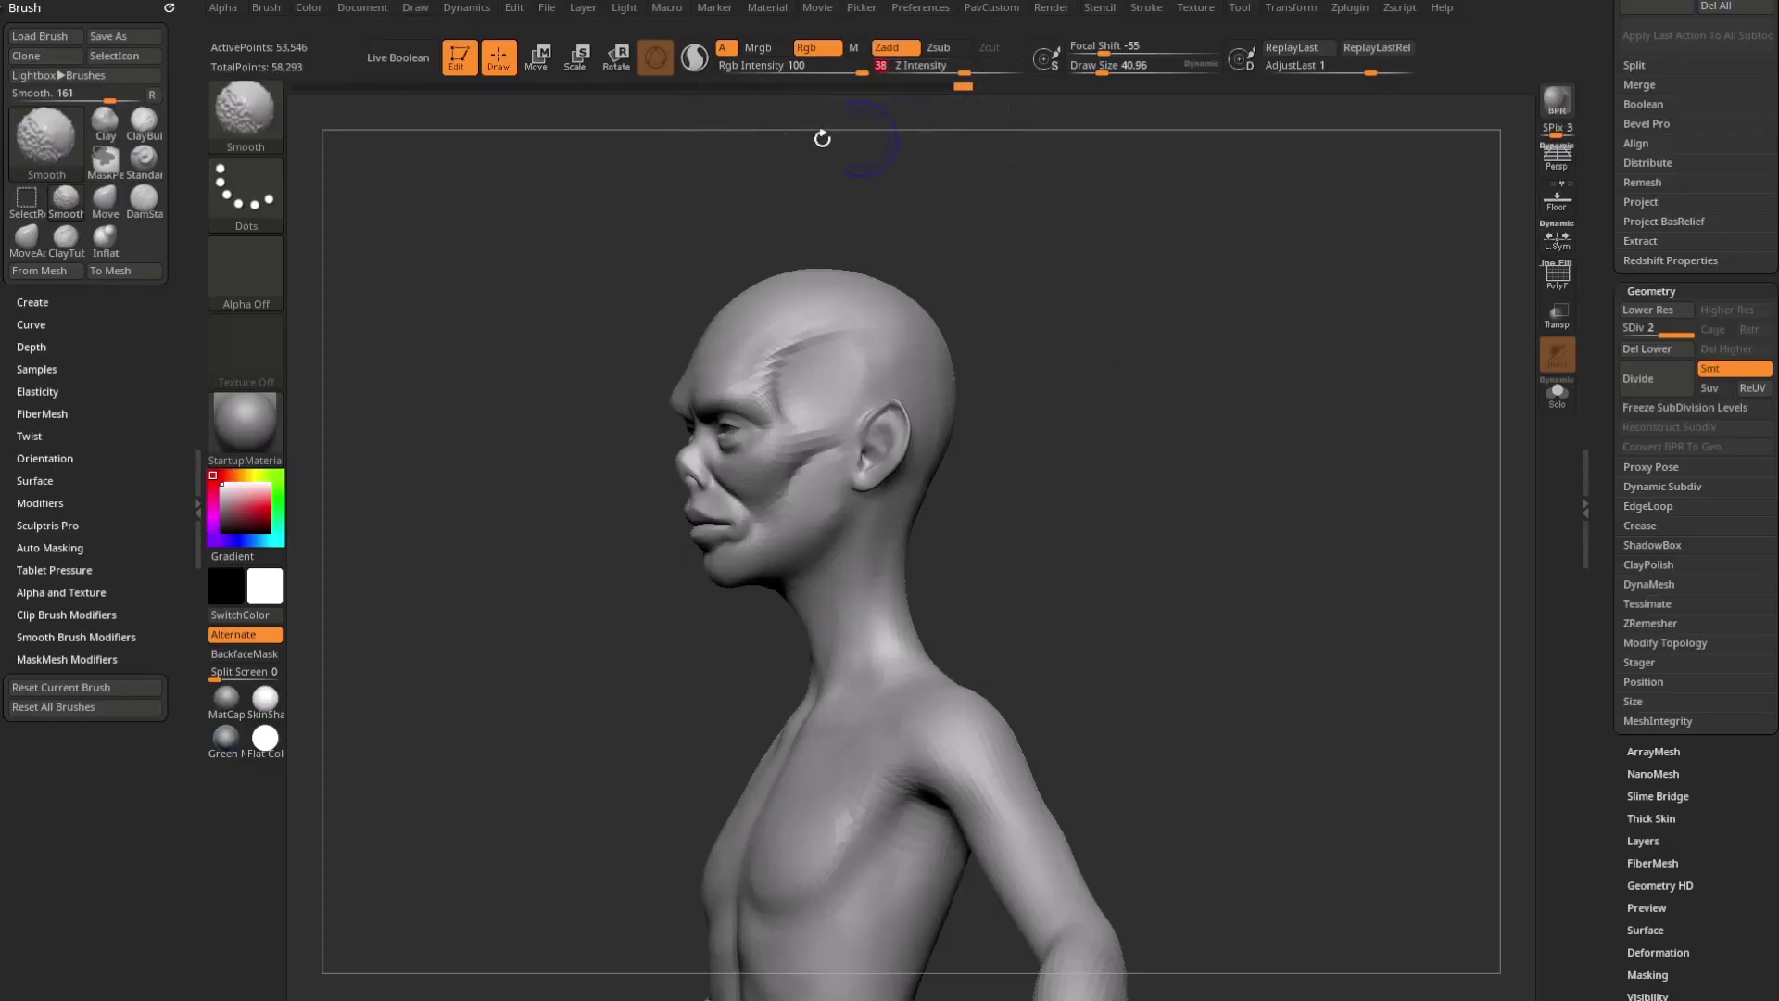
mouse_move(856, 364)
shift+mouse_down()
mouse_move(790, 367)
mouse_move(820, 363)
shift+mouse_up()
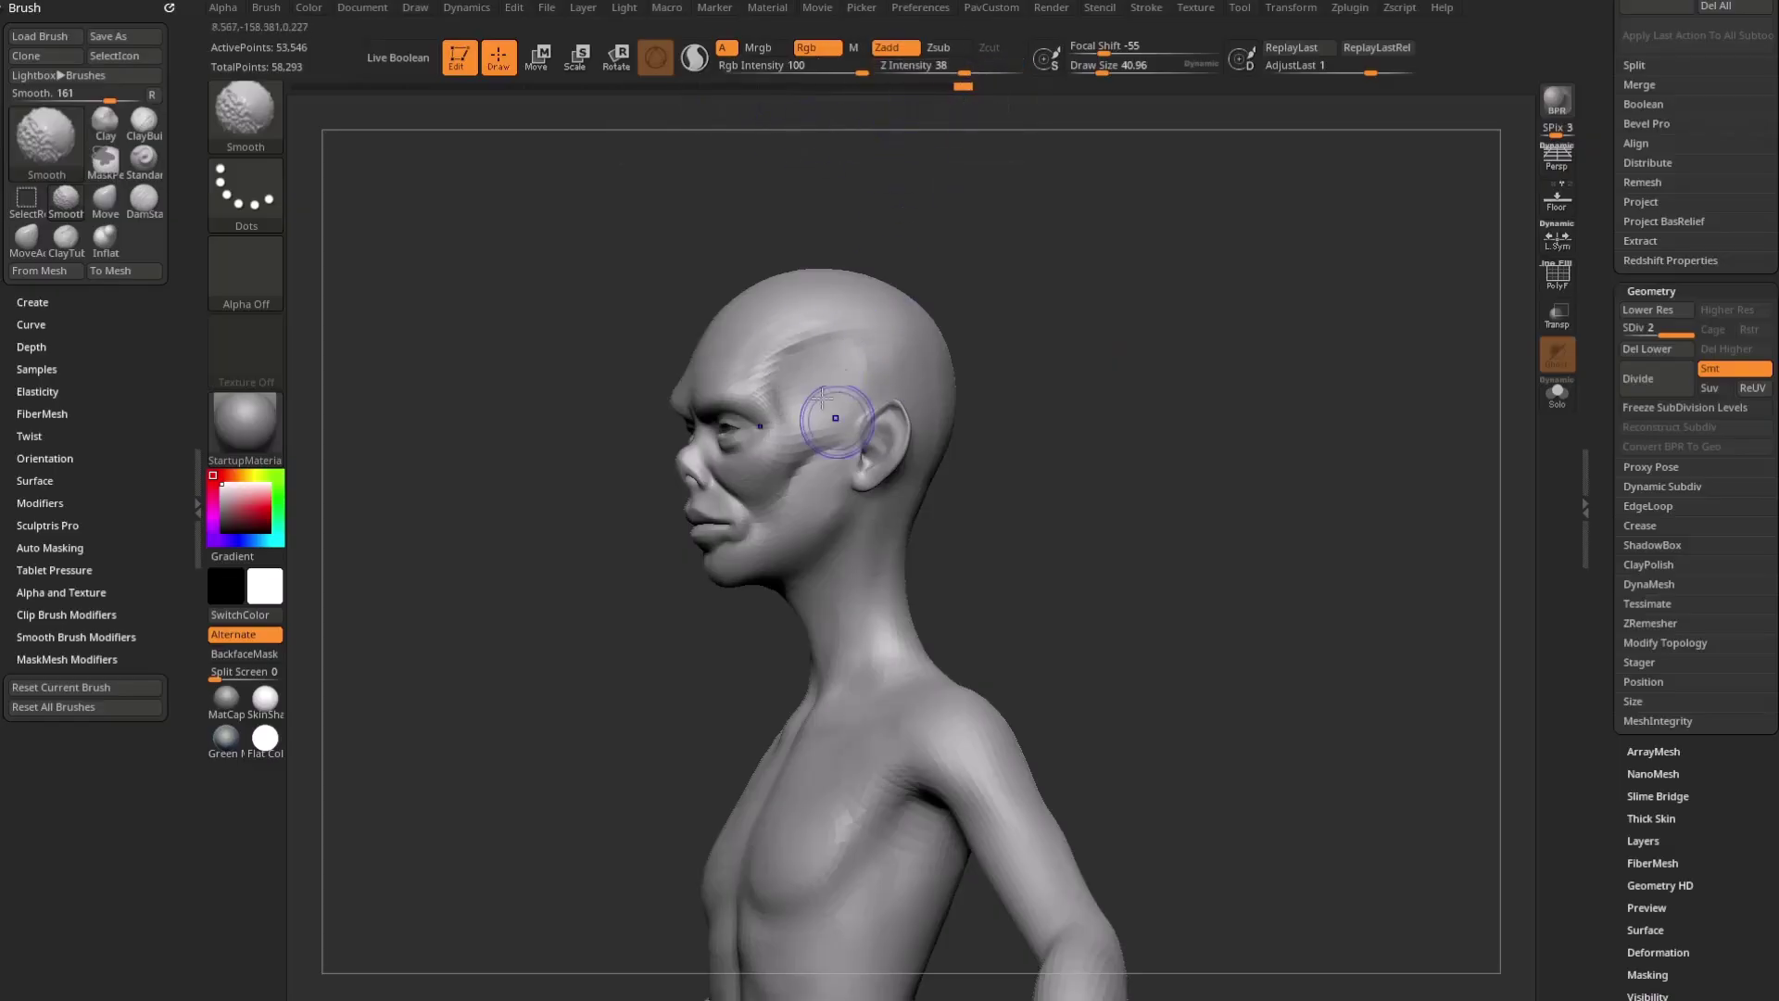
mouse_move(1100, 297)
mouse_down()
mouse_move(1171, 270)
mouse_move(1175, 372)
mouse_move(912, 393)
mouse_move(934, 405)
mouse_up()
Step: Isolate the neck by lassoing it with the MaskLasso brush and inverting the mask
key(b)
key(i)
key(n)
drag(1120, 353, 1149, 347)
drag(1045, 309, 1086, 327)
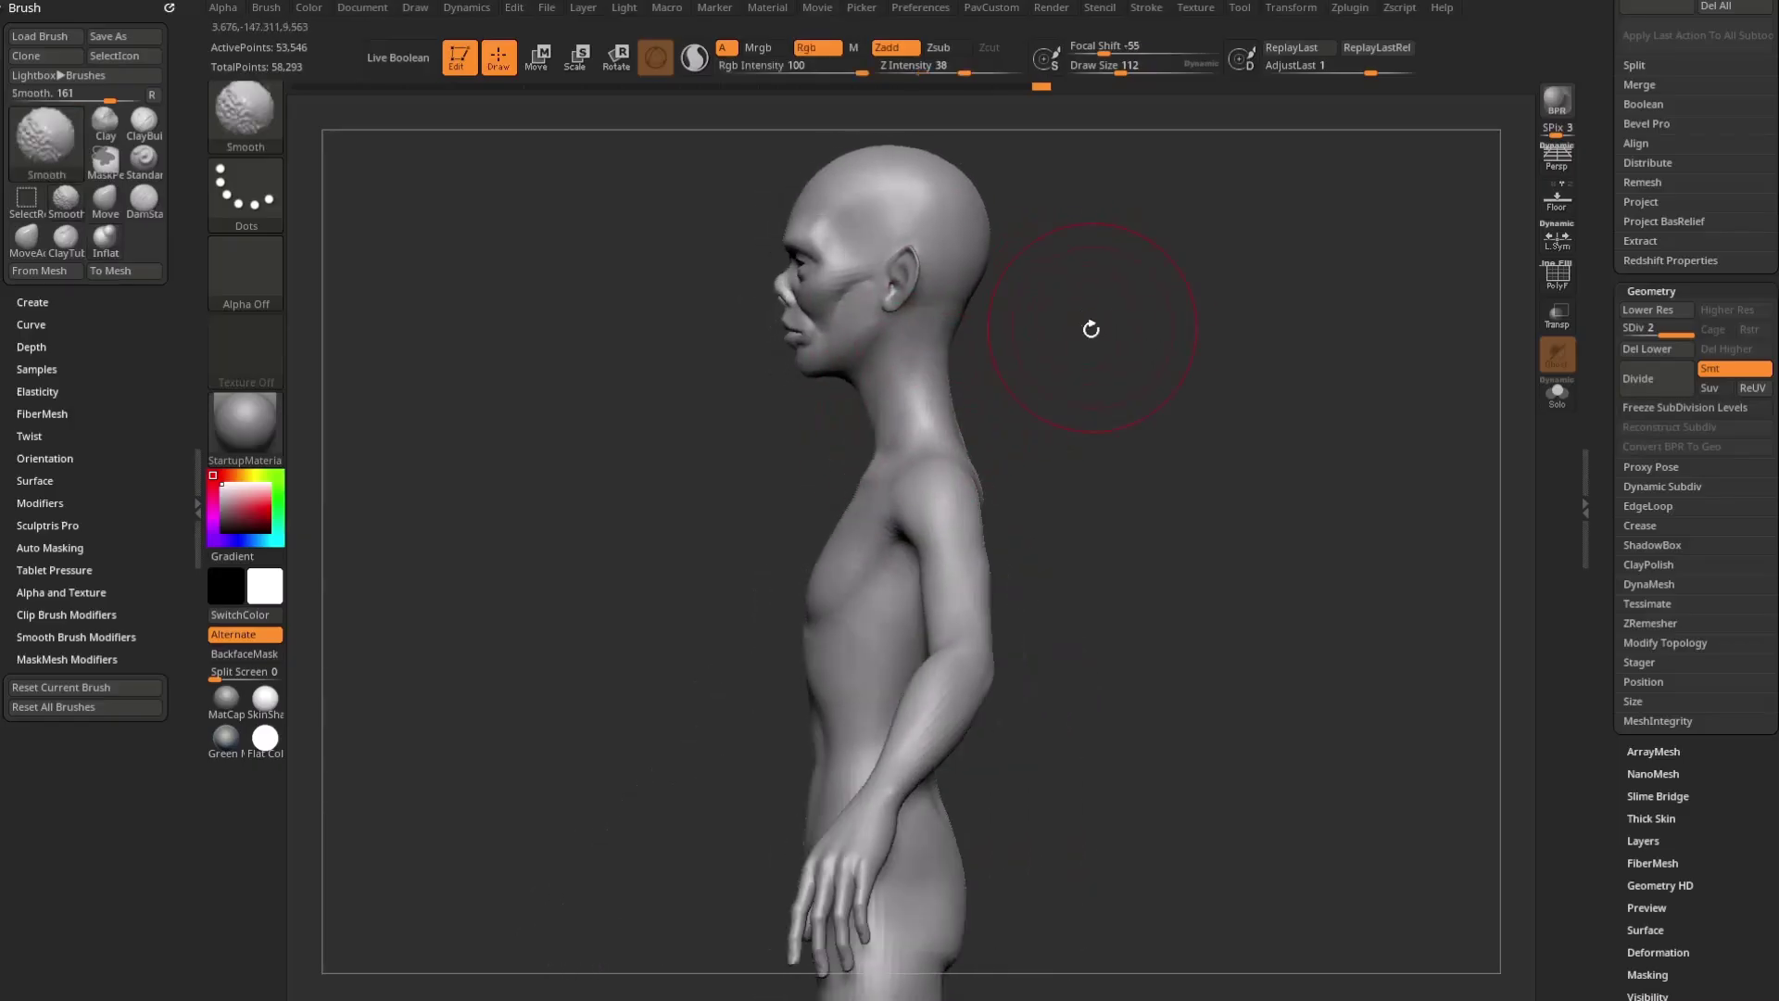
ctrl+click(250, 116)
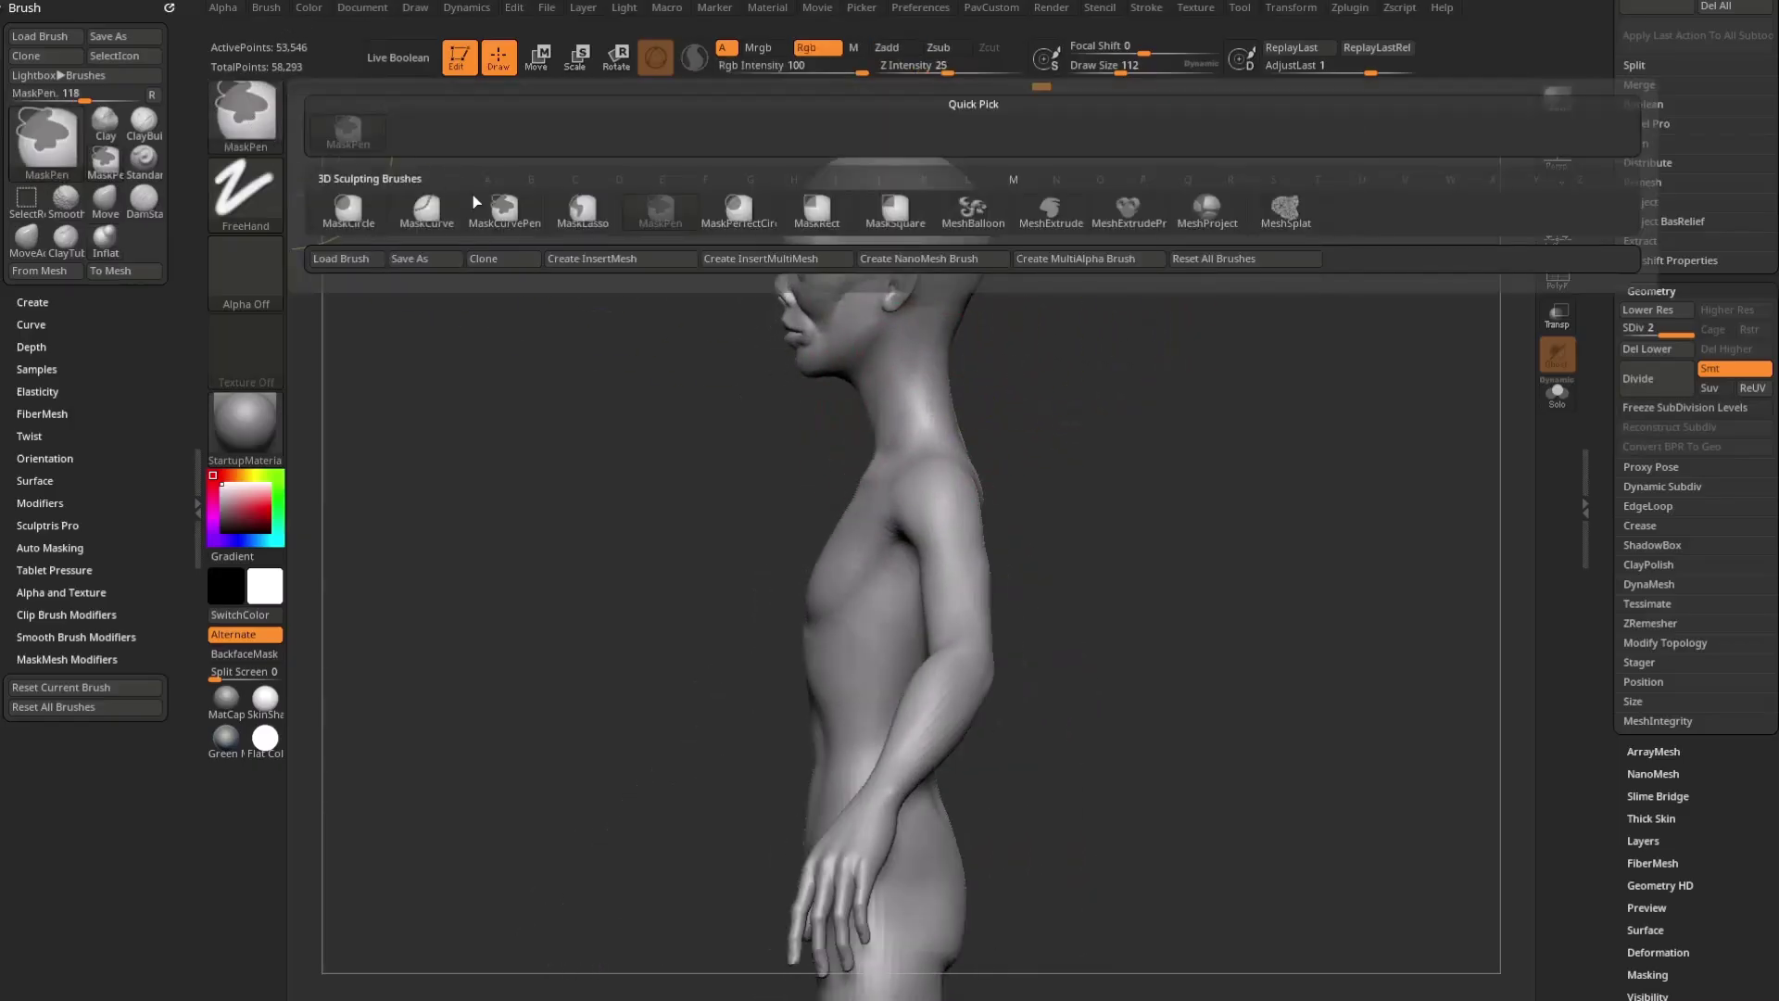
click(582, 213)
mouse_move(986, 313)
ctrl+mouse_down()
mouse_move(996, 405)
mouse_move(834, 398)
mouse_move(961, 468)
mouse_move(1195, 403)
ctrl+mouse_up()
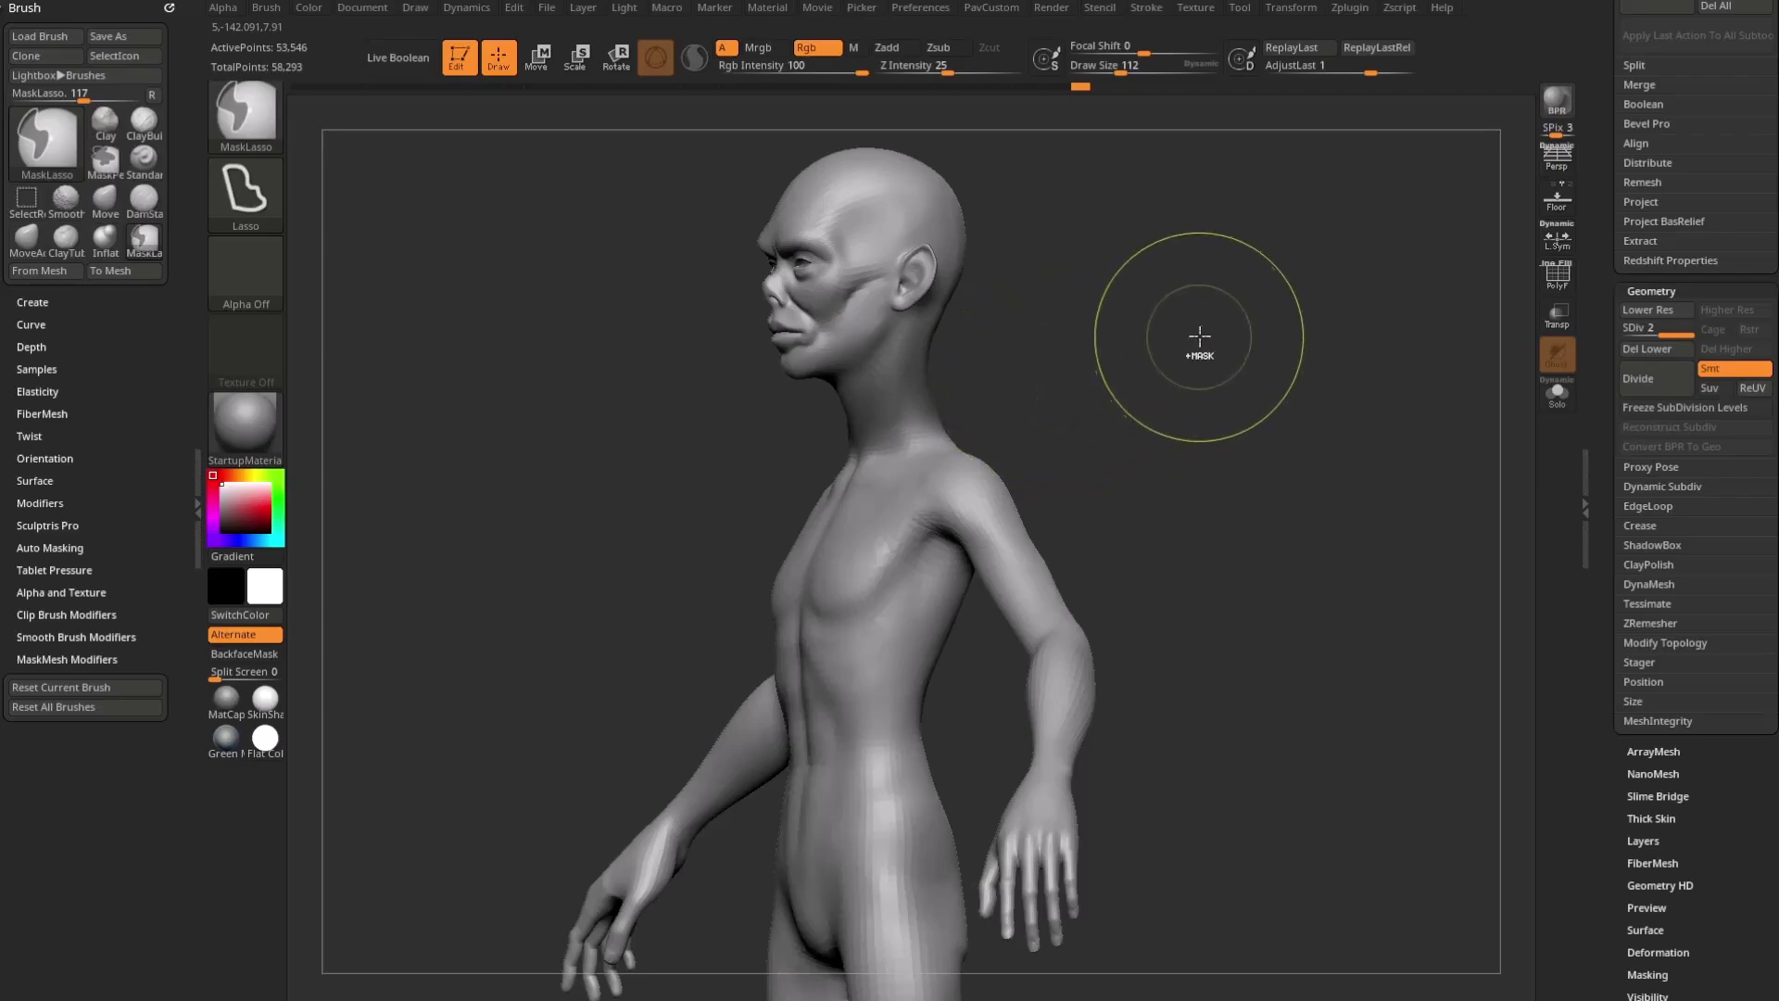
ctrl+click(1187, 383)
Step: Apply an Inflate deformation of 100 to the unmasked neck and clear the mask
drag(1615, 517, 1615, 345)
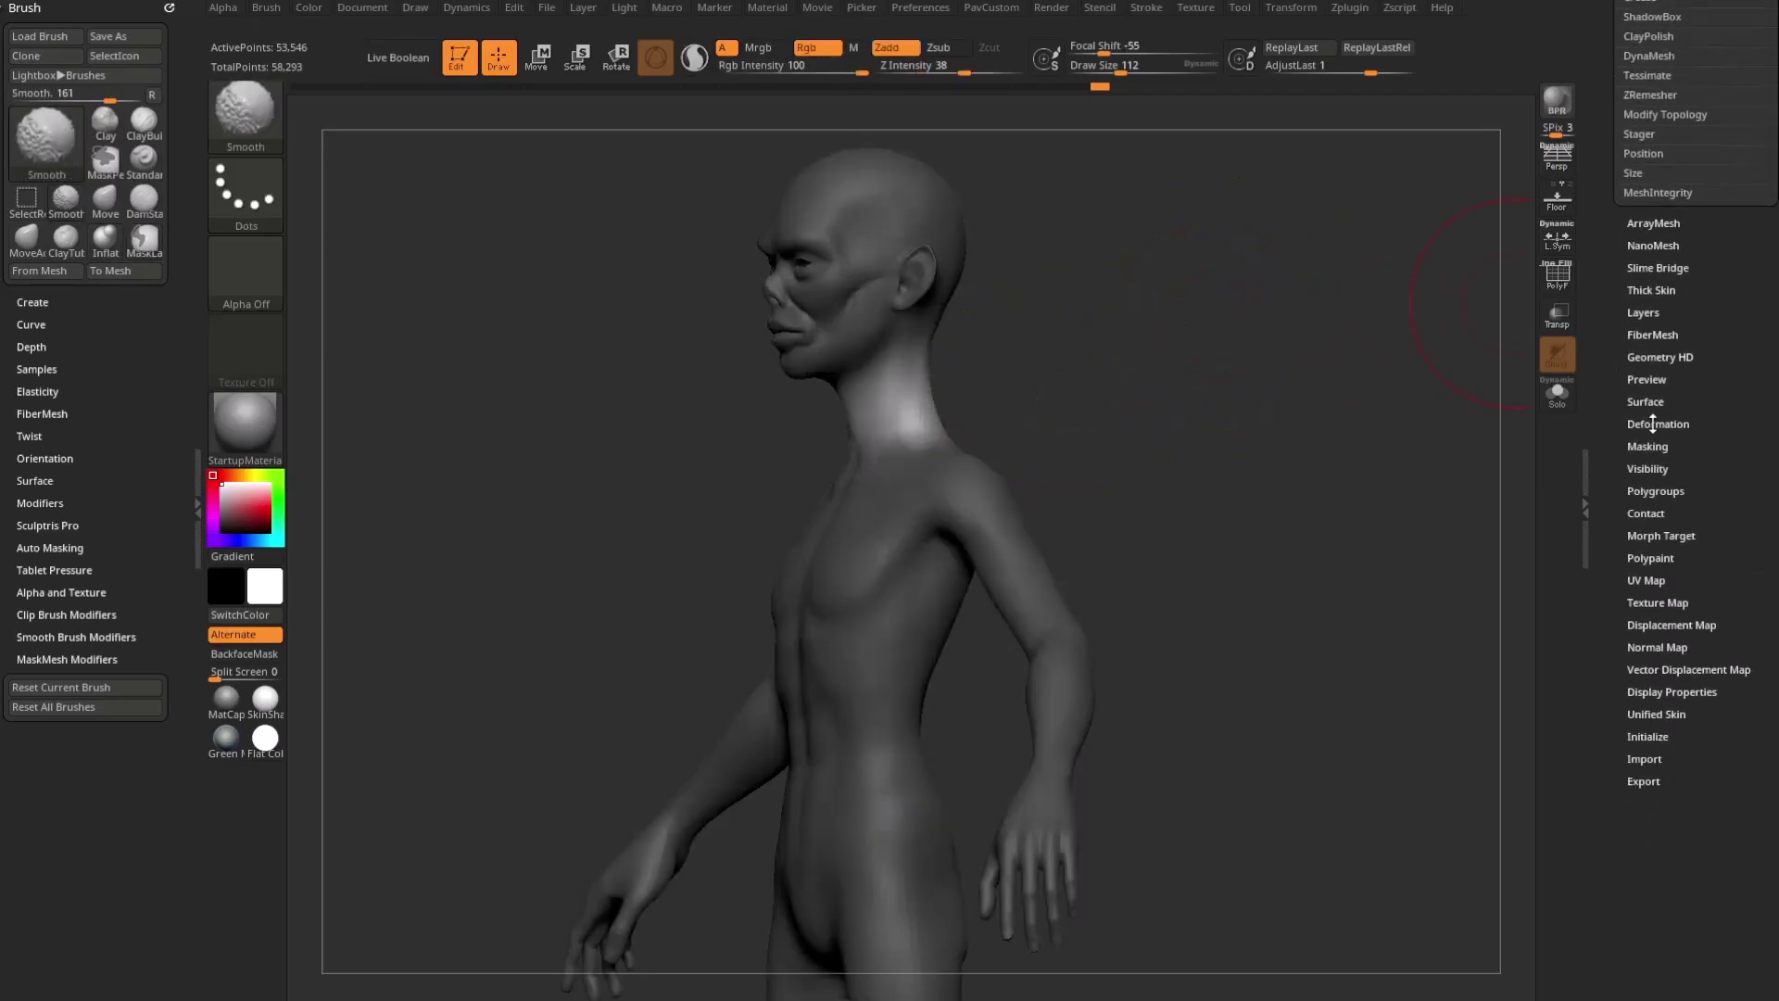
click(1654, 423)
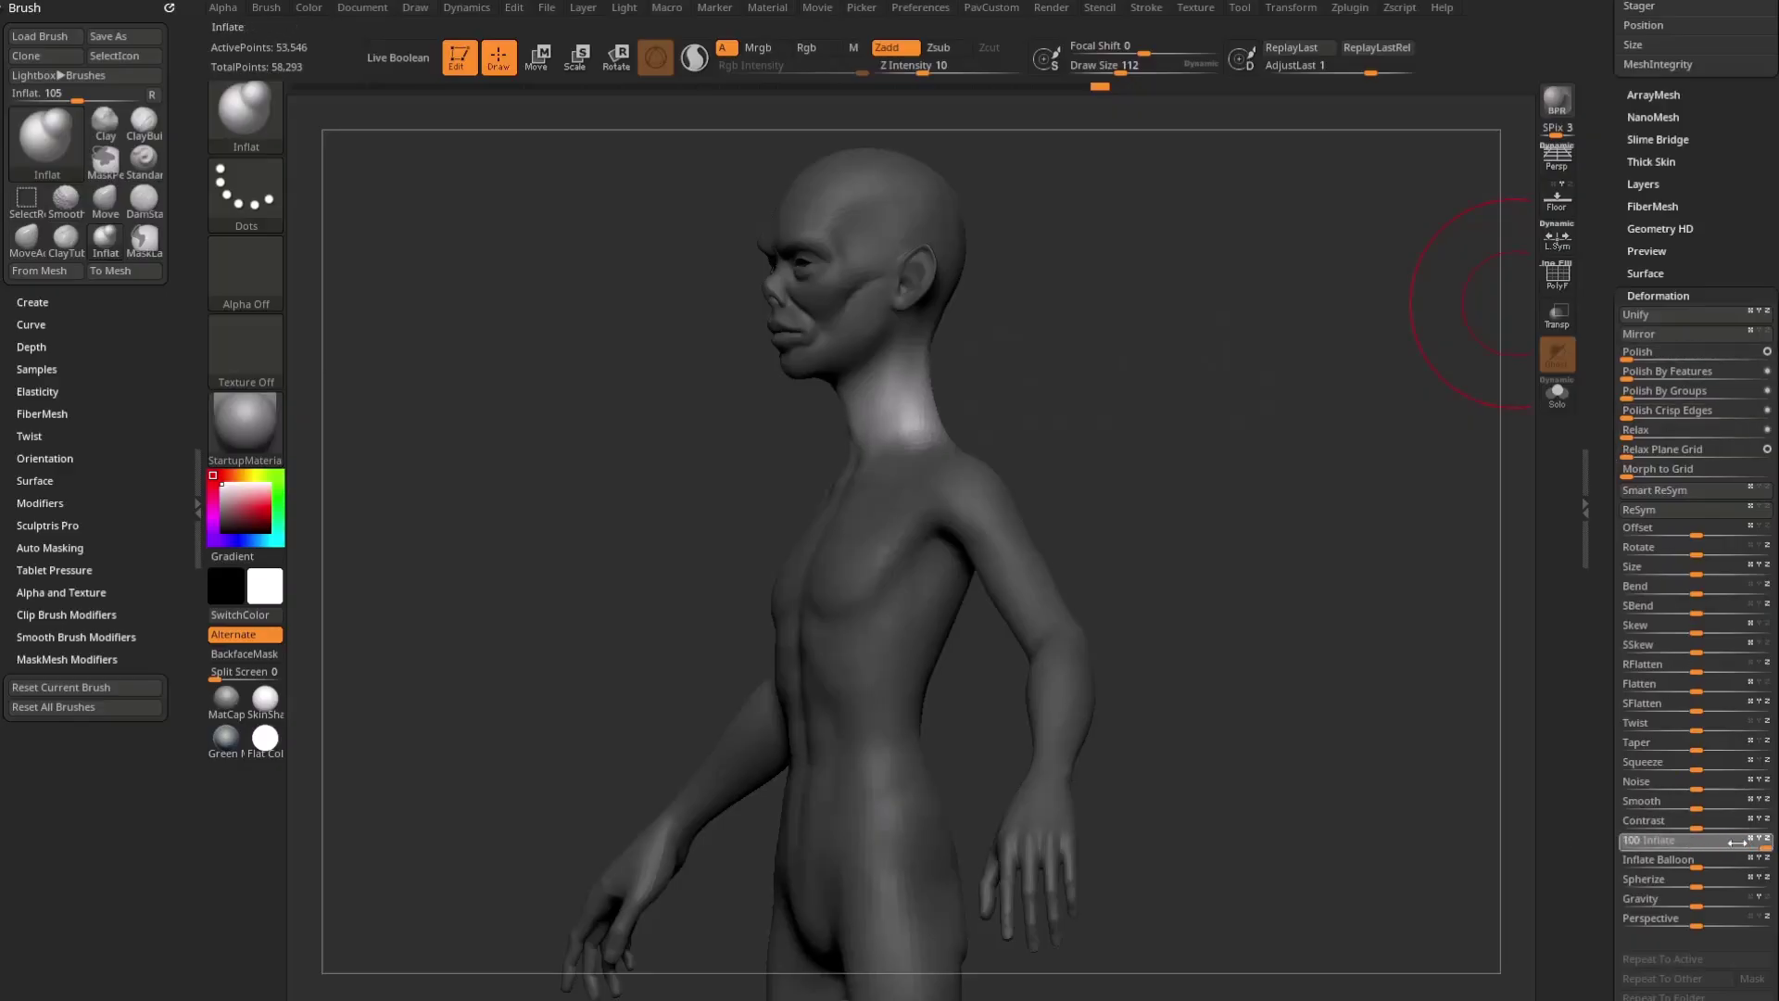
drag(1776, 848, 1778, 849)
shift+drag(1219, 473, 1297, 429)
ctrl+drag(1274, 300, 1386, 388)
Step: Set the Draw Size to about 24 and divide the body mesh once more to subdivision level 3
mouse_move(1378, 449)
ctrl+right_down()
mouse_move(1350, 476)
mouse_move(1374, 469)
mouse_move(1318, 479)
ctrl+right_up()
key(s)
drag(1317, 479, 1394, 472)
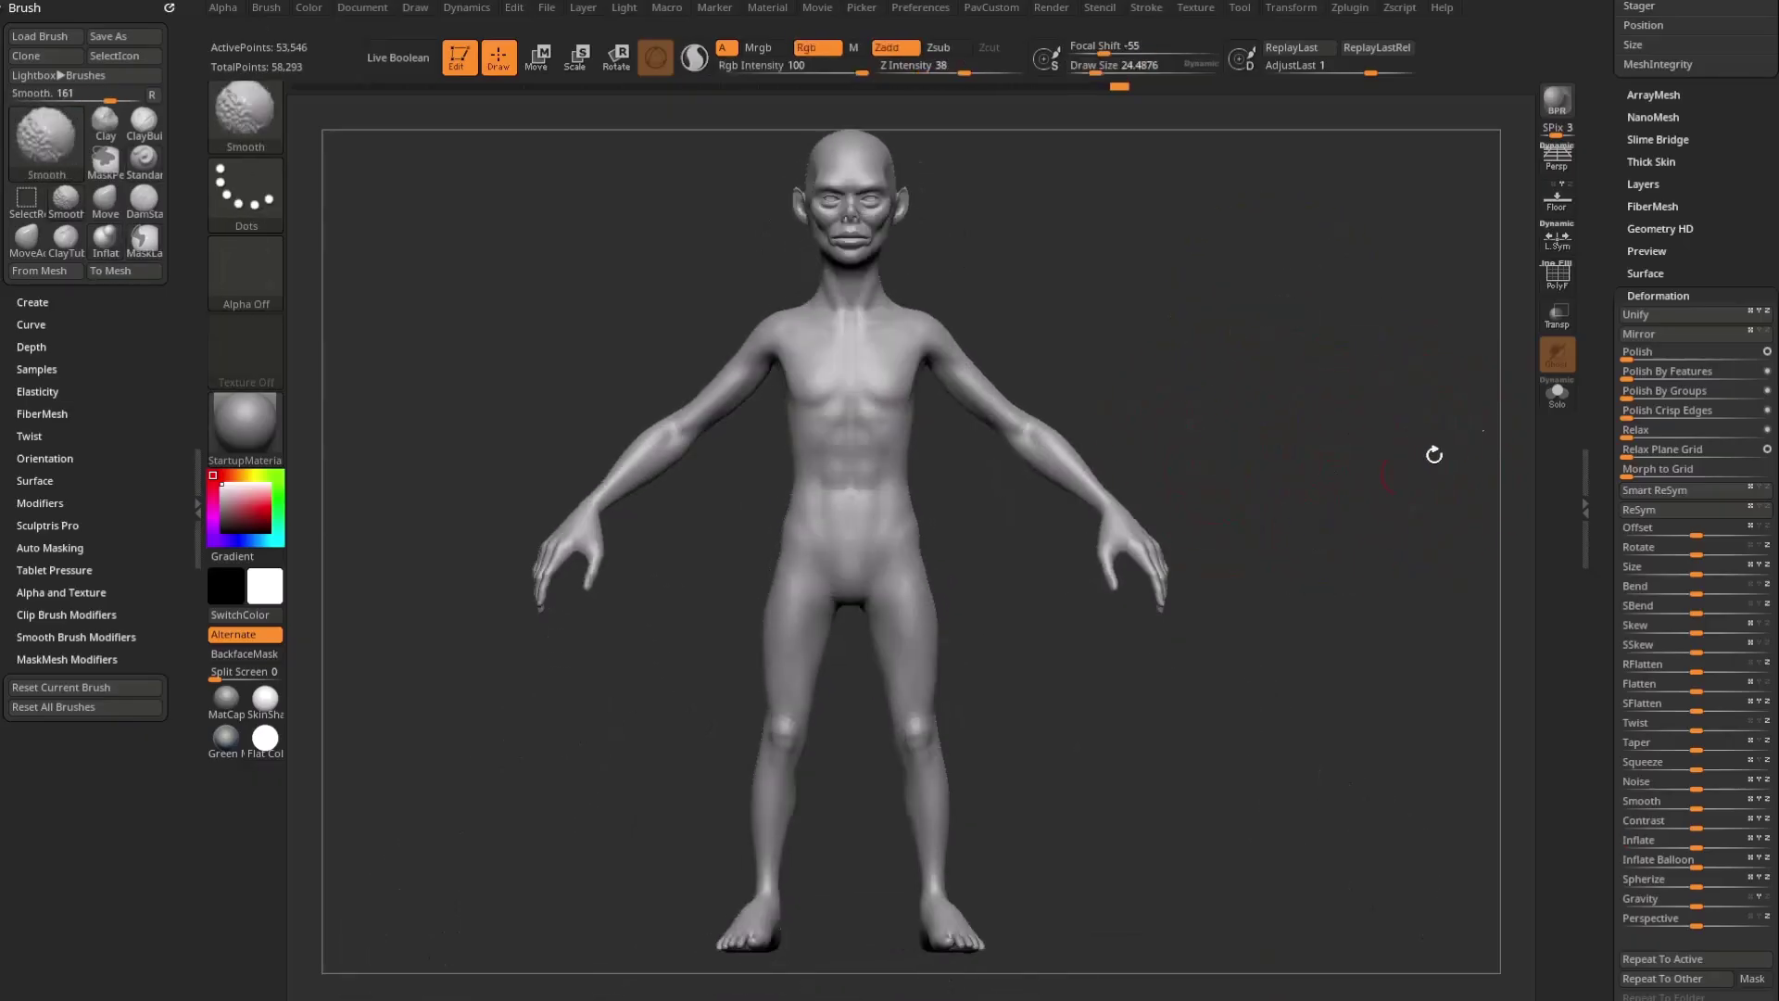
scroll(1616, 399, up, 5)
scroll(1616, 400, up, 3)
drag(1280, 268, 1277, 274)
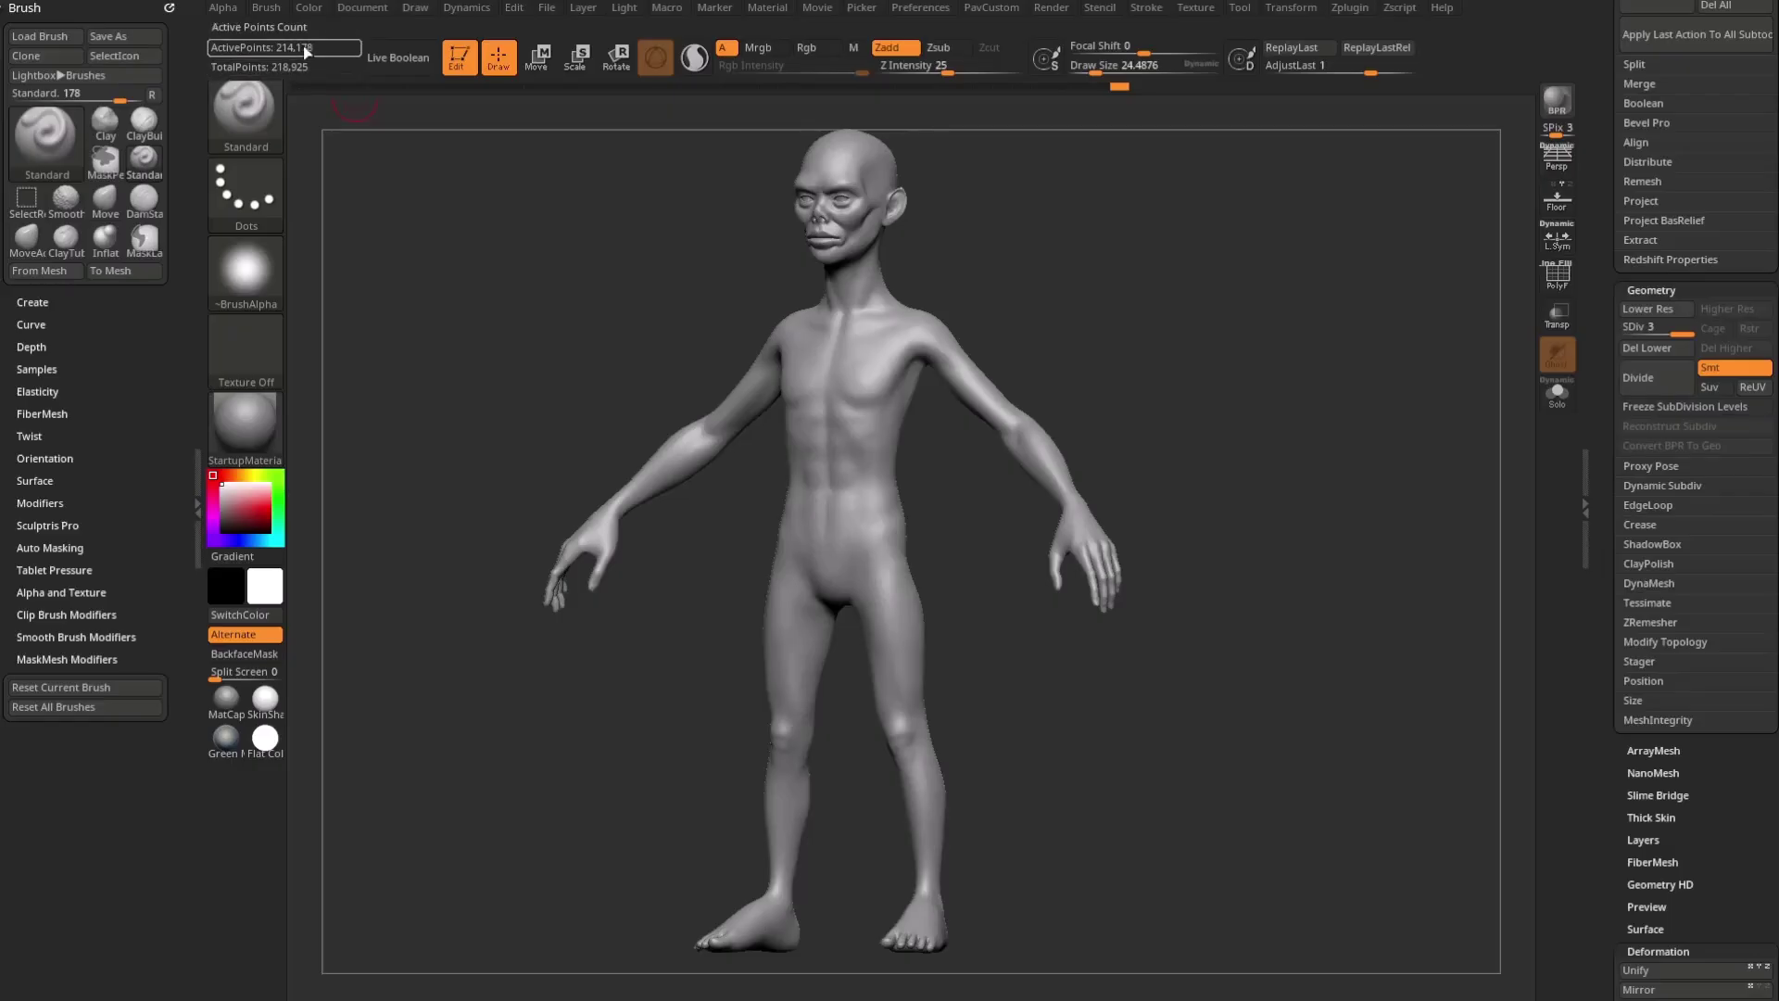
Step: Carve the neck muscle lines from below the jaw to the collarbone with DamStandard at a Draw Size of about 121
drag(1335, 363, 1287, 365)
ctrl+right_drag(1287, 365, 1326, 231)
mouse_move(1326, 231)
alt+mouse_down()
mouse_move(1290, 529)
mouse_move(1259, 460)
alt+mouse_up()
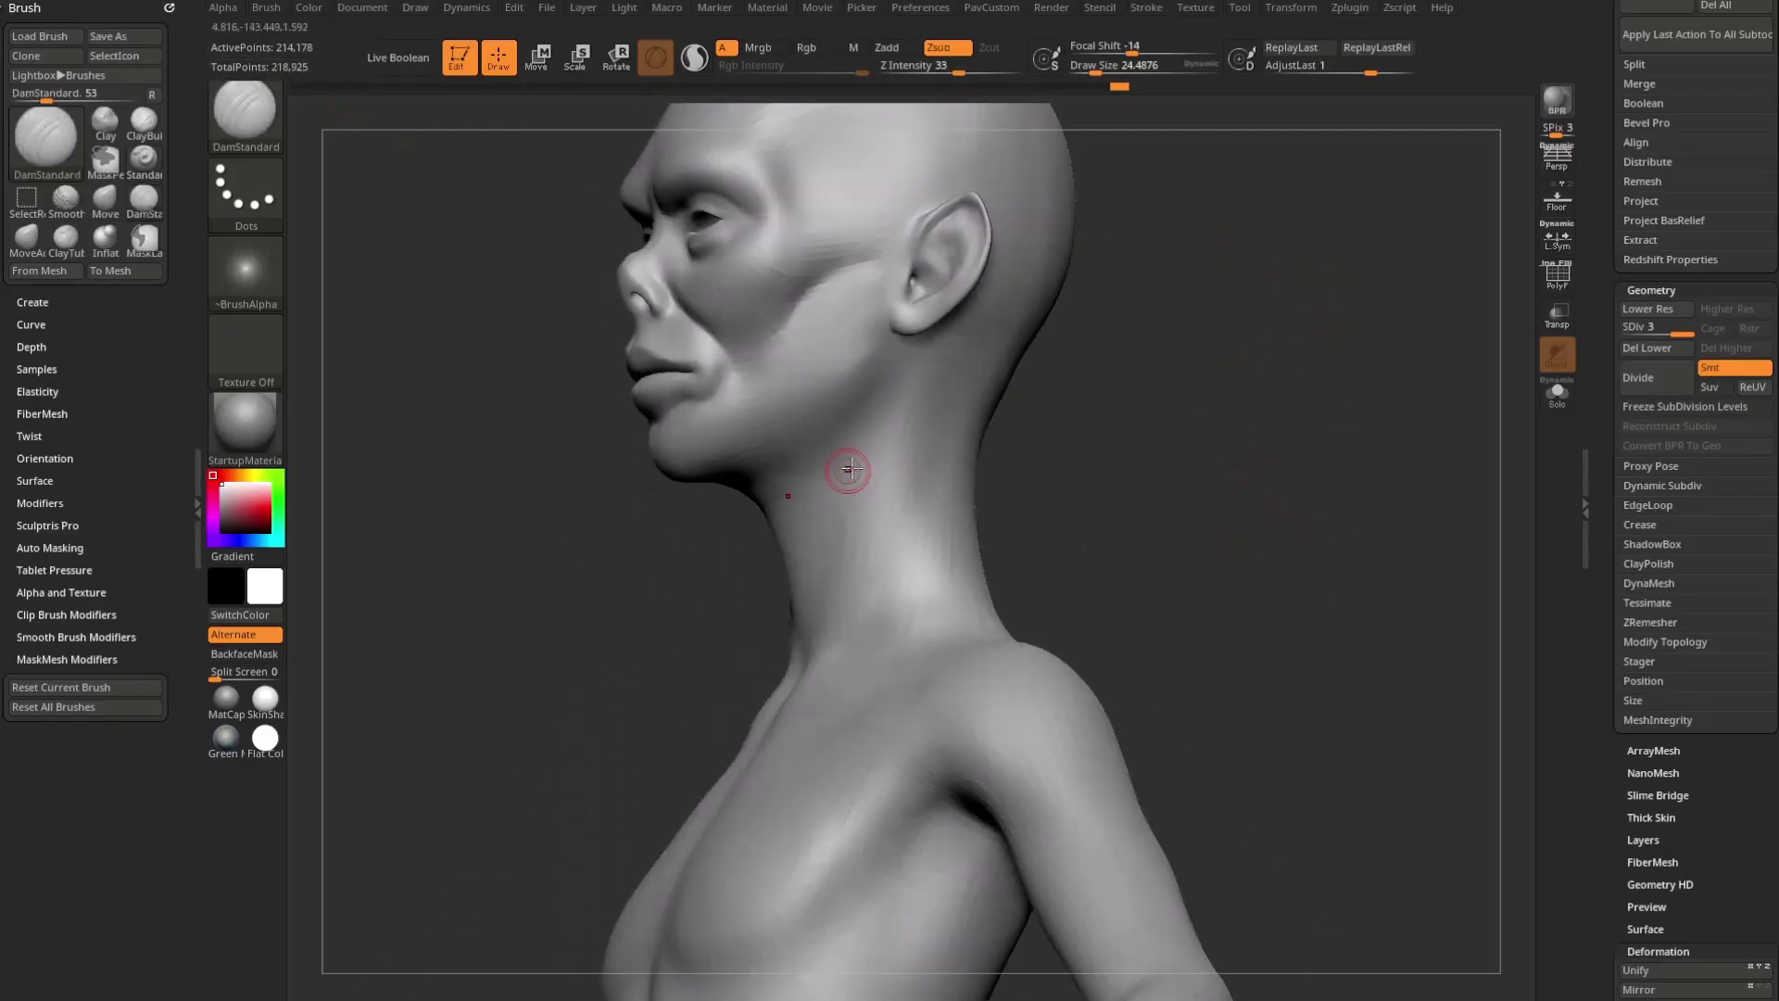
key(s)
drag(863, 454, 904, 454)
drag(903, 357, 819, 443)
drag(1010, 408, 1075, 397)
drag(875, 393, 771, 623)
right_drag(945, 491, 917, 492)
drag(921, 437, 843, 649)
key(bracketleft)
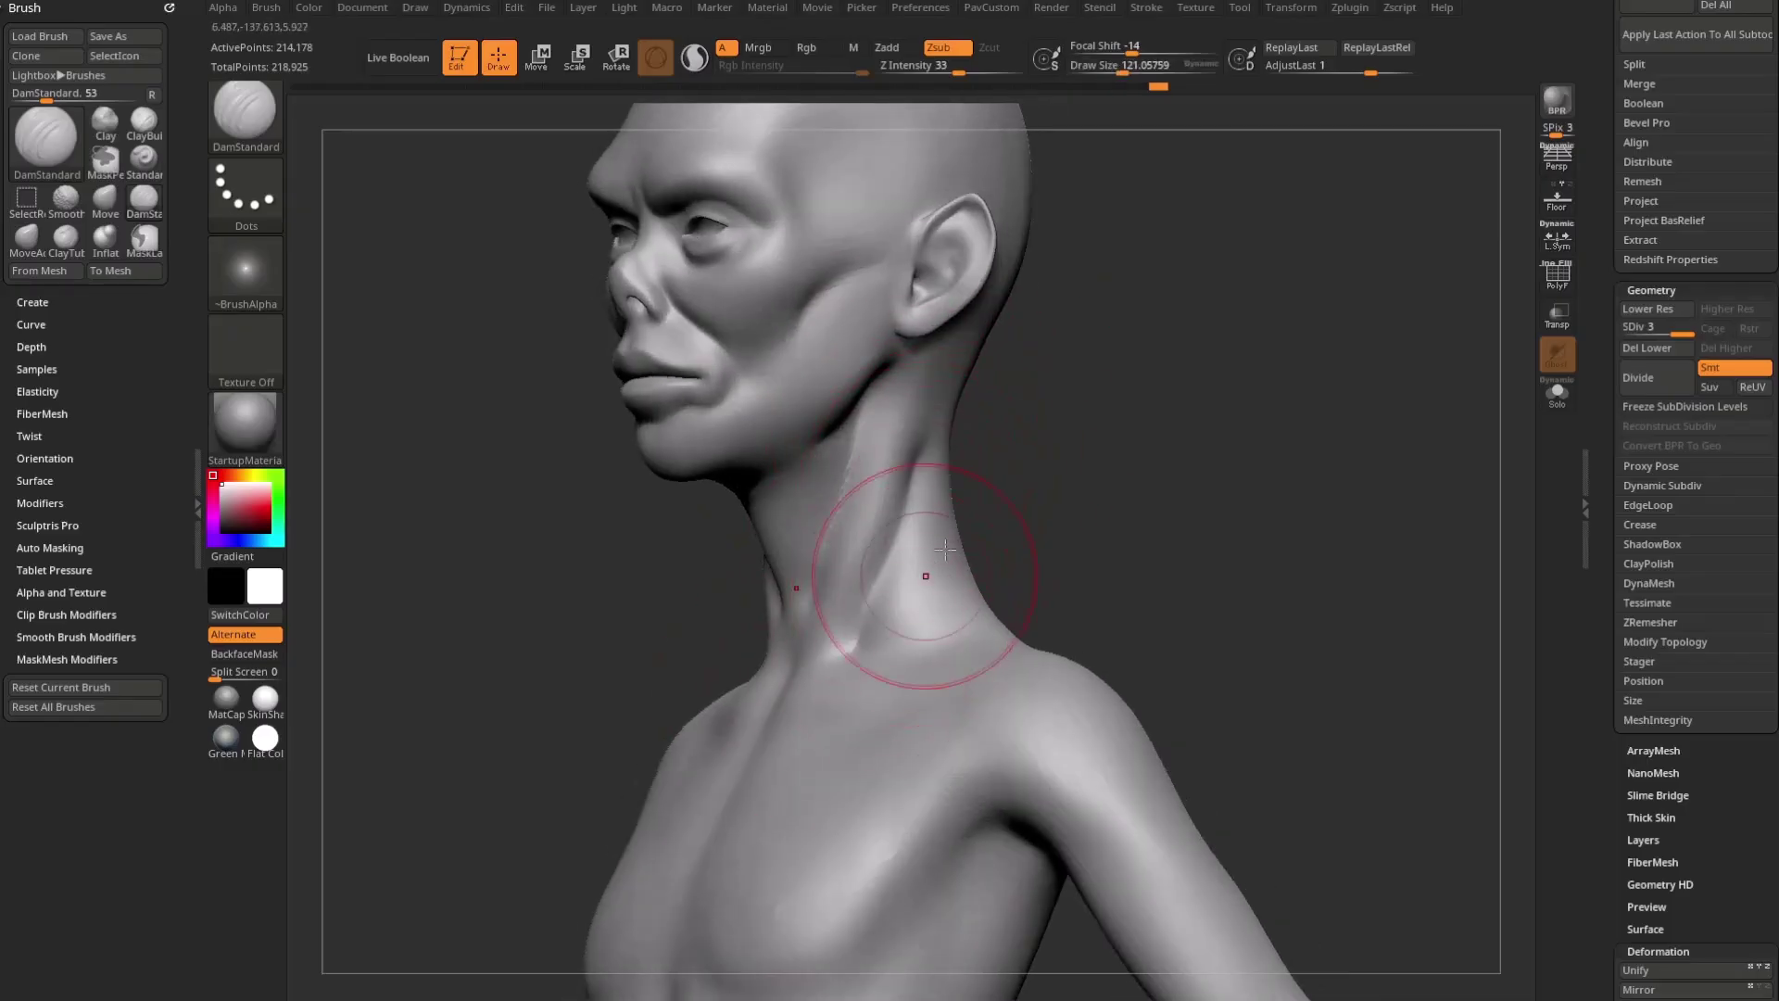
Step: Carve the hollow above the collarbone with DamStandard at a Draw Size of about 38
drag(996, 528, 1056, 528)
key(s)
drag(893, 641, 883, 641)
drag(852, 652, 912, 661)
mouse_move(1072, 572)
mouse_down()
mouse_move(1120, 486)
mouse_move(1116, 579)
mouse_up()
Step: Build up the collarbones and the muscle on the side of the neck with the ClayTubes brush
key(b)
key(c)
key(t)
mouse_move(875, 669)
mouse_down()
mouse_move(815, 683)
mouse_move(841, 695)
mouse_move(817, 700)
mouse_up()
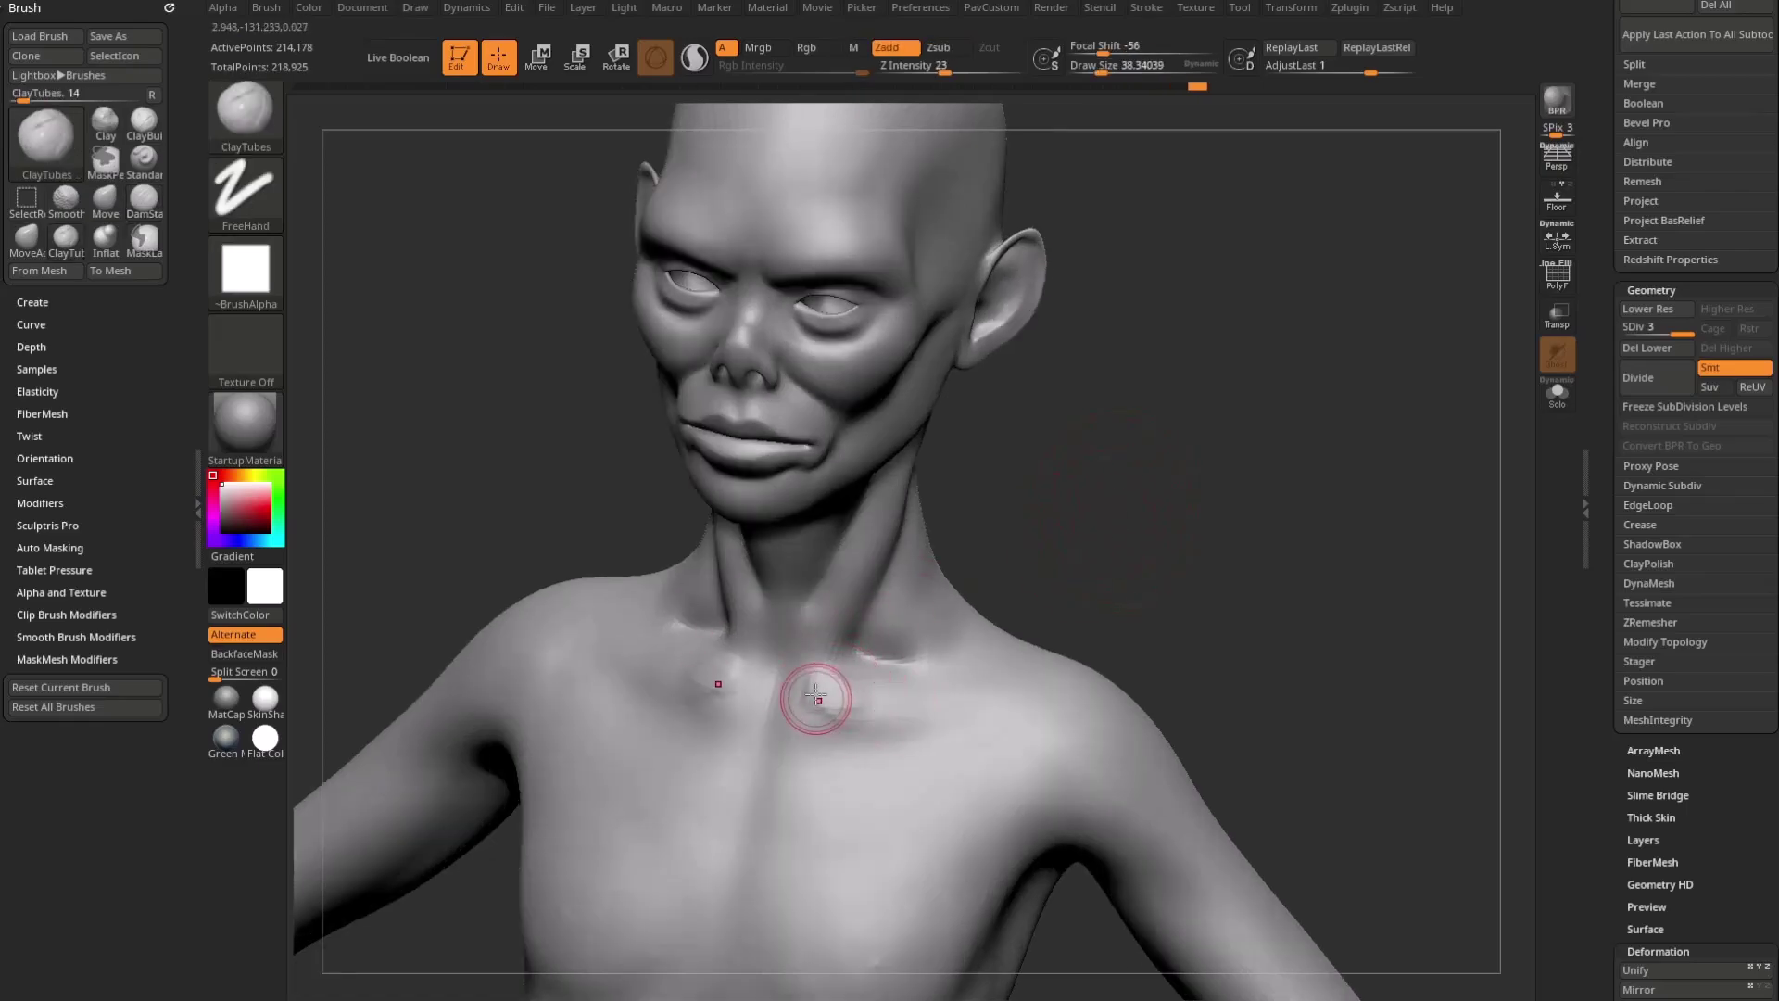
mouse_move(1158, 417)
mouse_down()
mouse_move(1084, 445)
mouse_move(893, 633)
mouse_up()
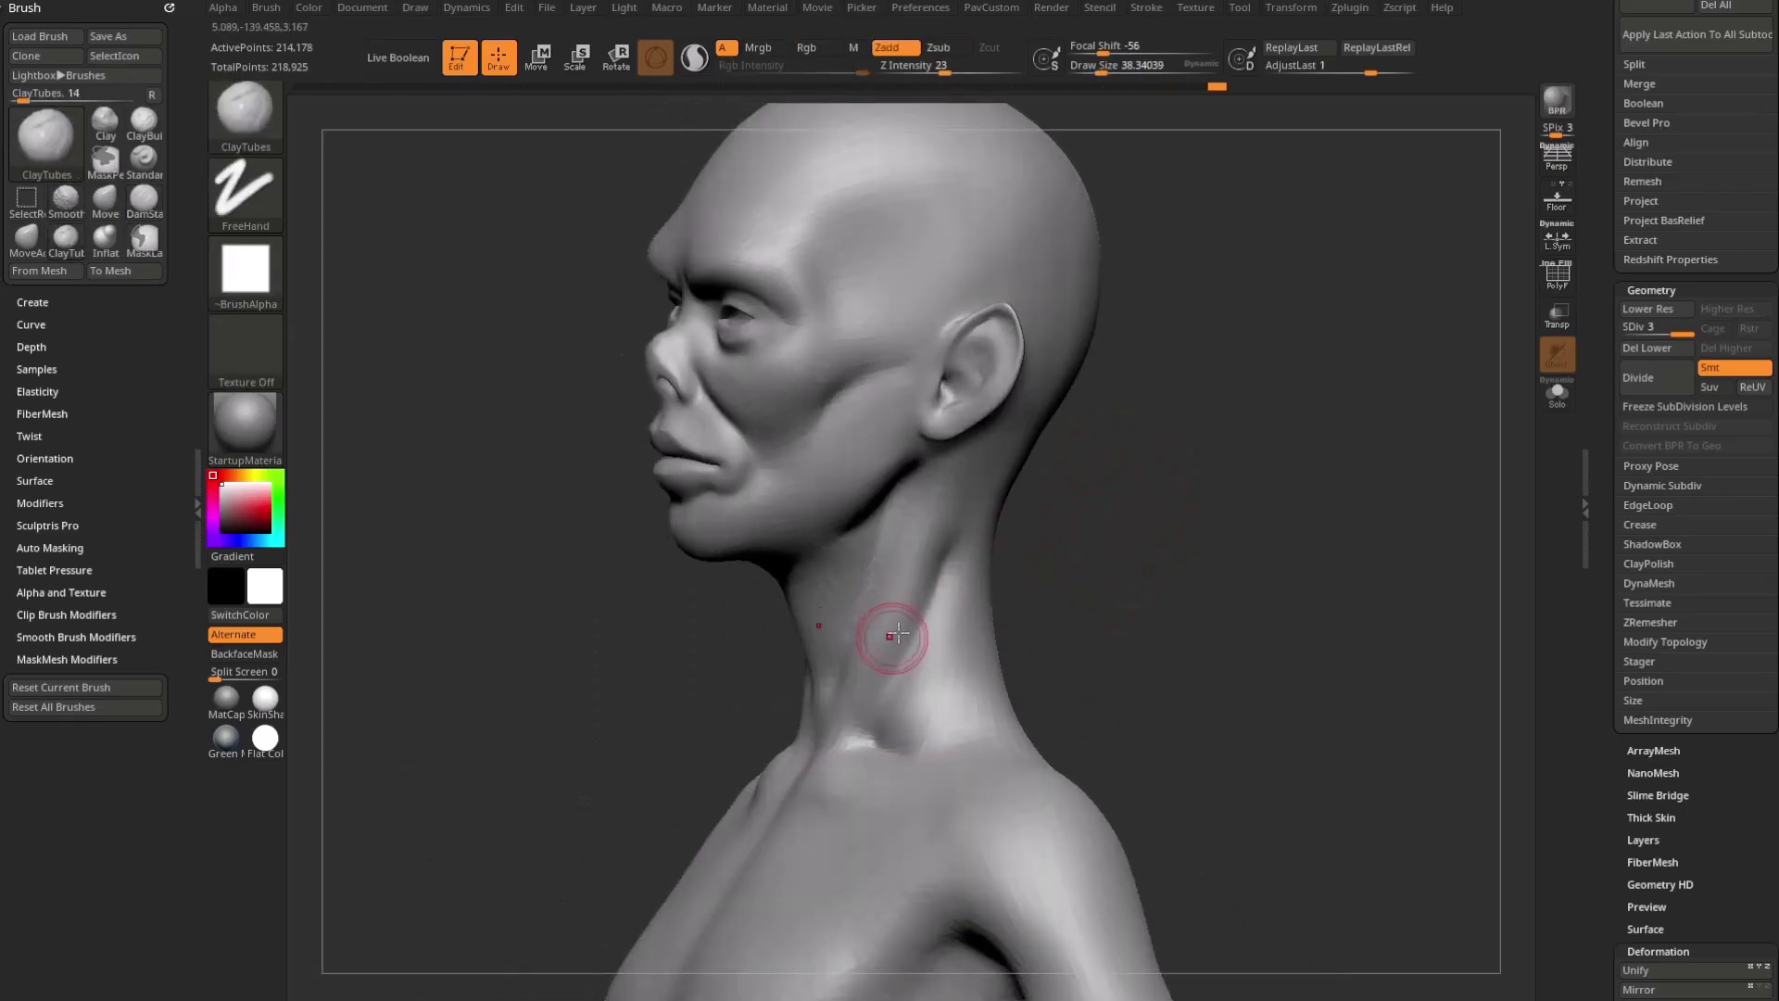
drag(1020, 503, 1141, 465)
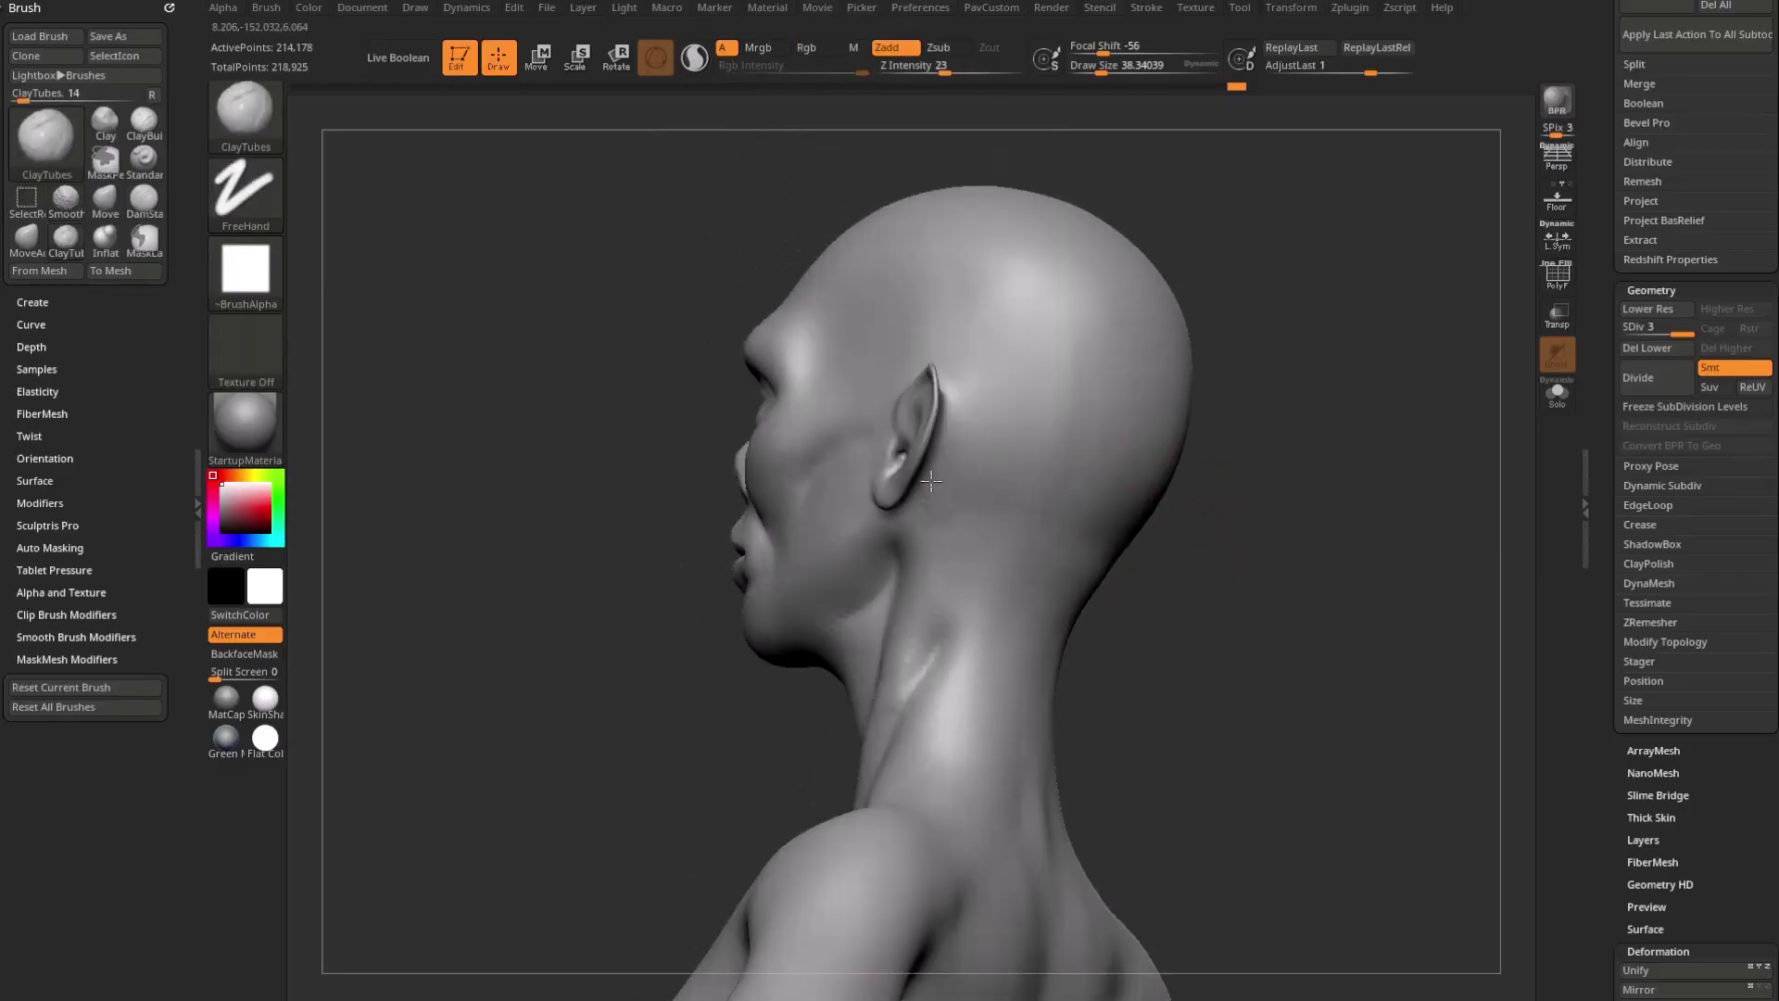
Step: Smooth and refine the forms behind the ear, along the neck and on the upper chest
shift+drag(947, 457, 1042, 499)
alt+drag(1214, 468, 1250, 403)
mouse_move(1251, 403)
mouse_down()
mouse_move(1322, 476)
mouse_move(1155, 481)
mouse_move(1232, 482)
mouse_up()
mouse_move(940, 593)
shift+mouse_down()
mouse_move(892, 631)
mouse_move(1105, 507)
shift+mouse_up()
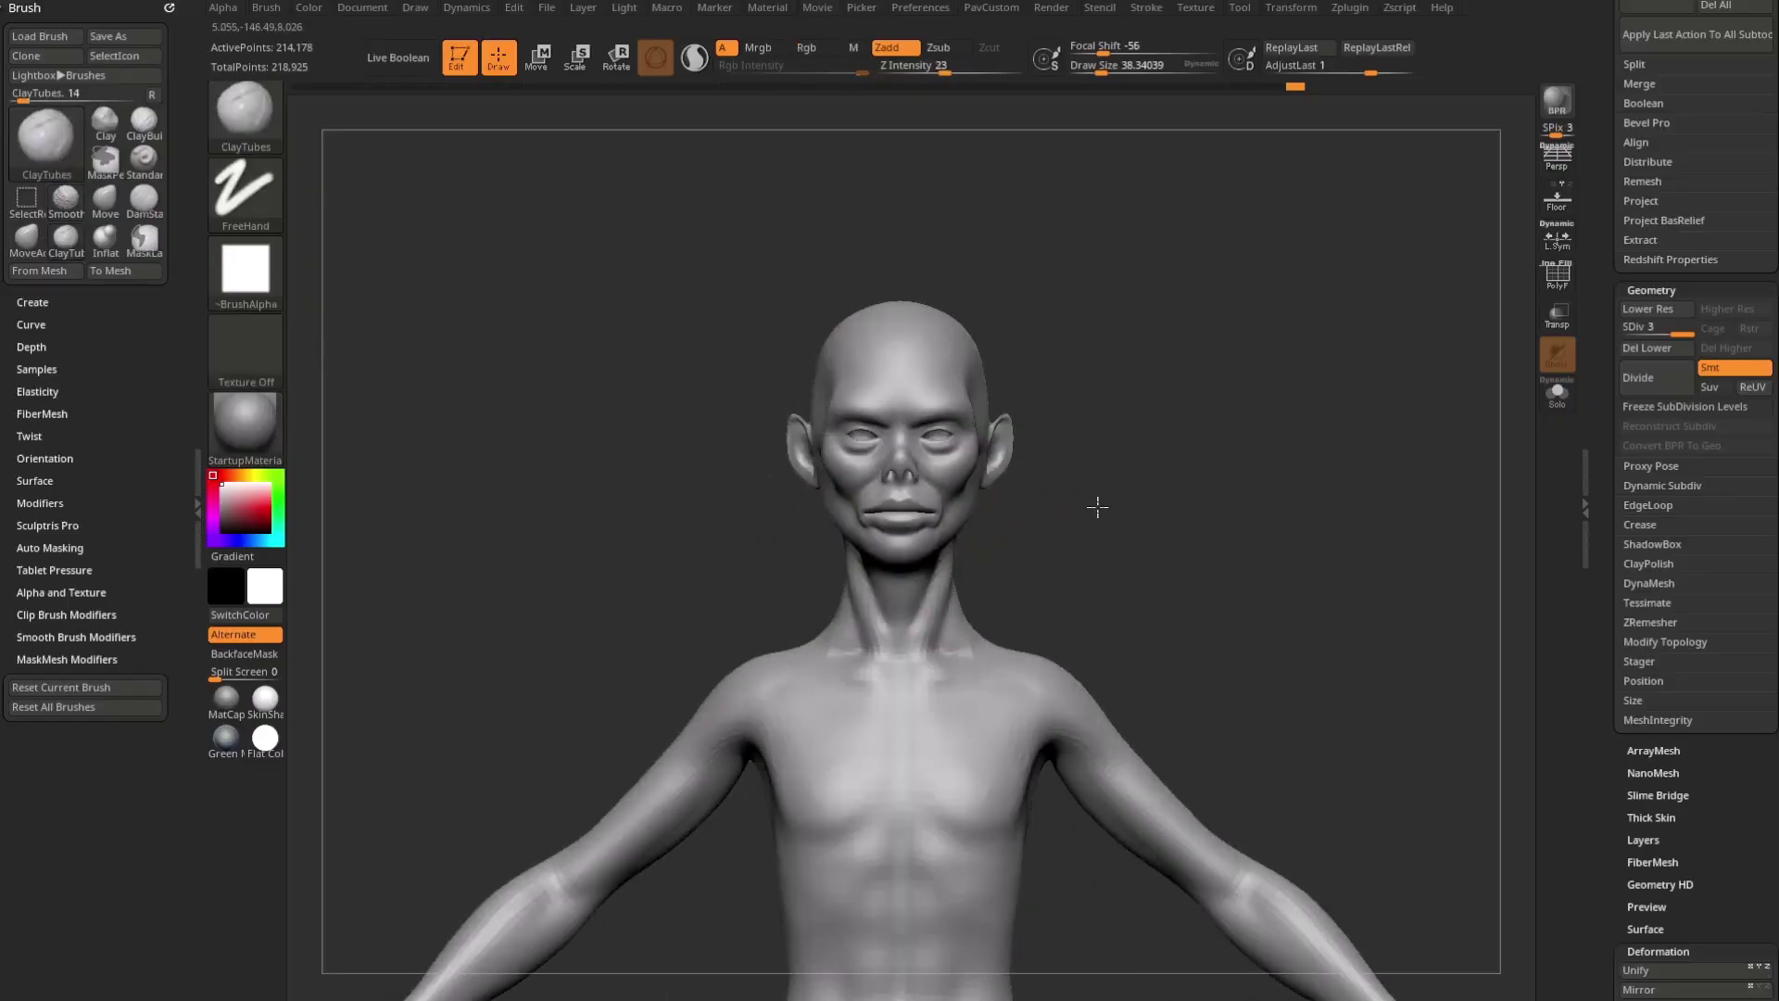
mouse_move(1049, 417)
alt+mouse_down()
mouse_move(1175, 489)
mouse_move(1065, 500)
alt+mouse_up()
shift+drag(876, 686, 904, 649)
mouse_move(1020, 576)
mouse_down()
mouse_move(977, 579)
mouse_move(937, 630)
mouse_up()
mouse_move(1218, 549)
shift+mouse_down()
mouse_move(1310, 497)
mouse_move(1211, 445)
mouse_move(1173, 359)
shift+mouse_up()
drag(1194, 528, 1264, 457)
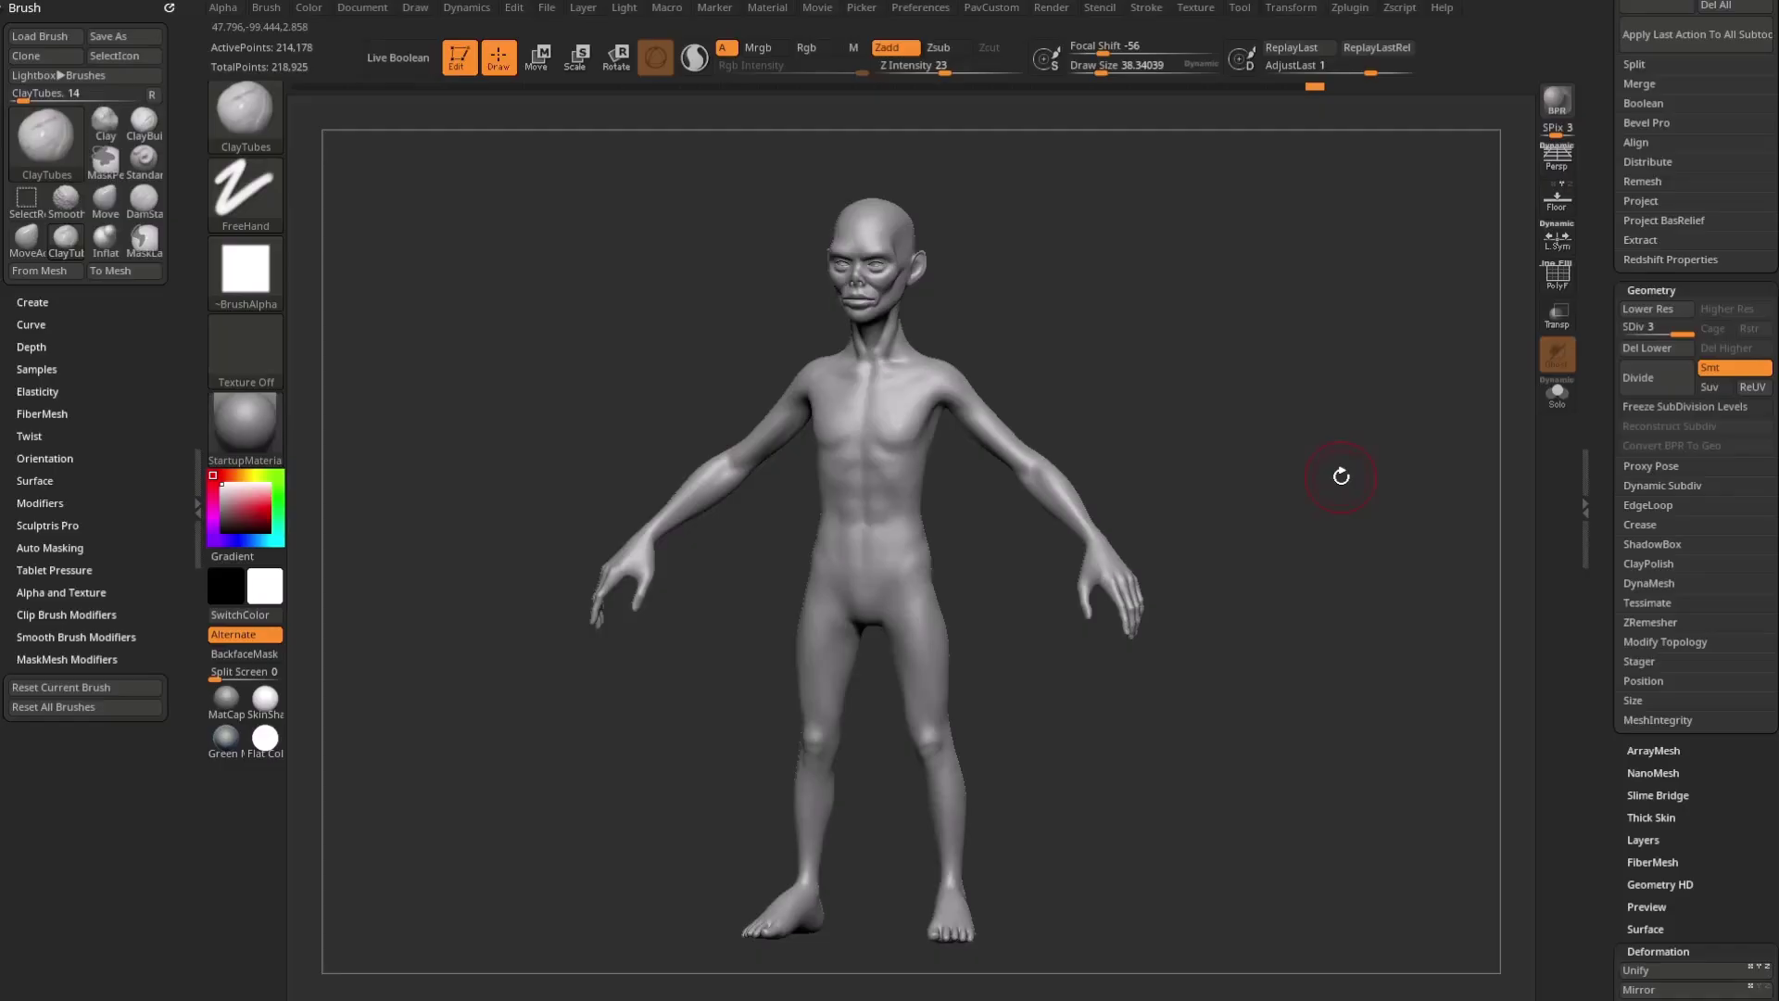
Step: Set the Draw Size to about 76 and drop the body mesh to subdivision level 1 for working on the ear
drag(1179, 324, 1306, 356)
alt+drag(1195, 251, 1298, 492)
alt+drag(1316, 176, 1286, 759)
alt+drag(1286, 365, 1264, 565)
key(s)
key(s)
mouse_move(1080, 558)
mouse_down()
mouse_move(1105, 555)
mouse_move(1083, 548)
mouse_up()
mouse_move(1083, 537)
mouse_down()
mouse_move(1021, 560)
mouse_move(919, 556)
mouse_up()
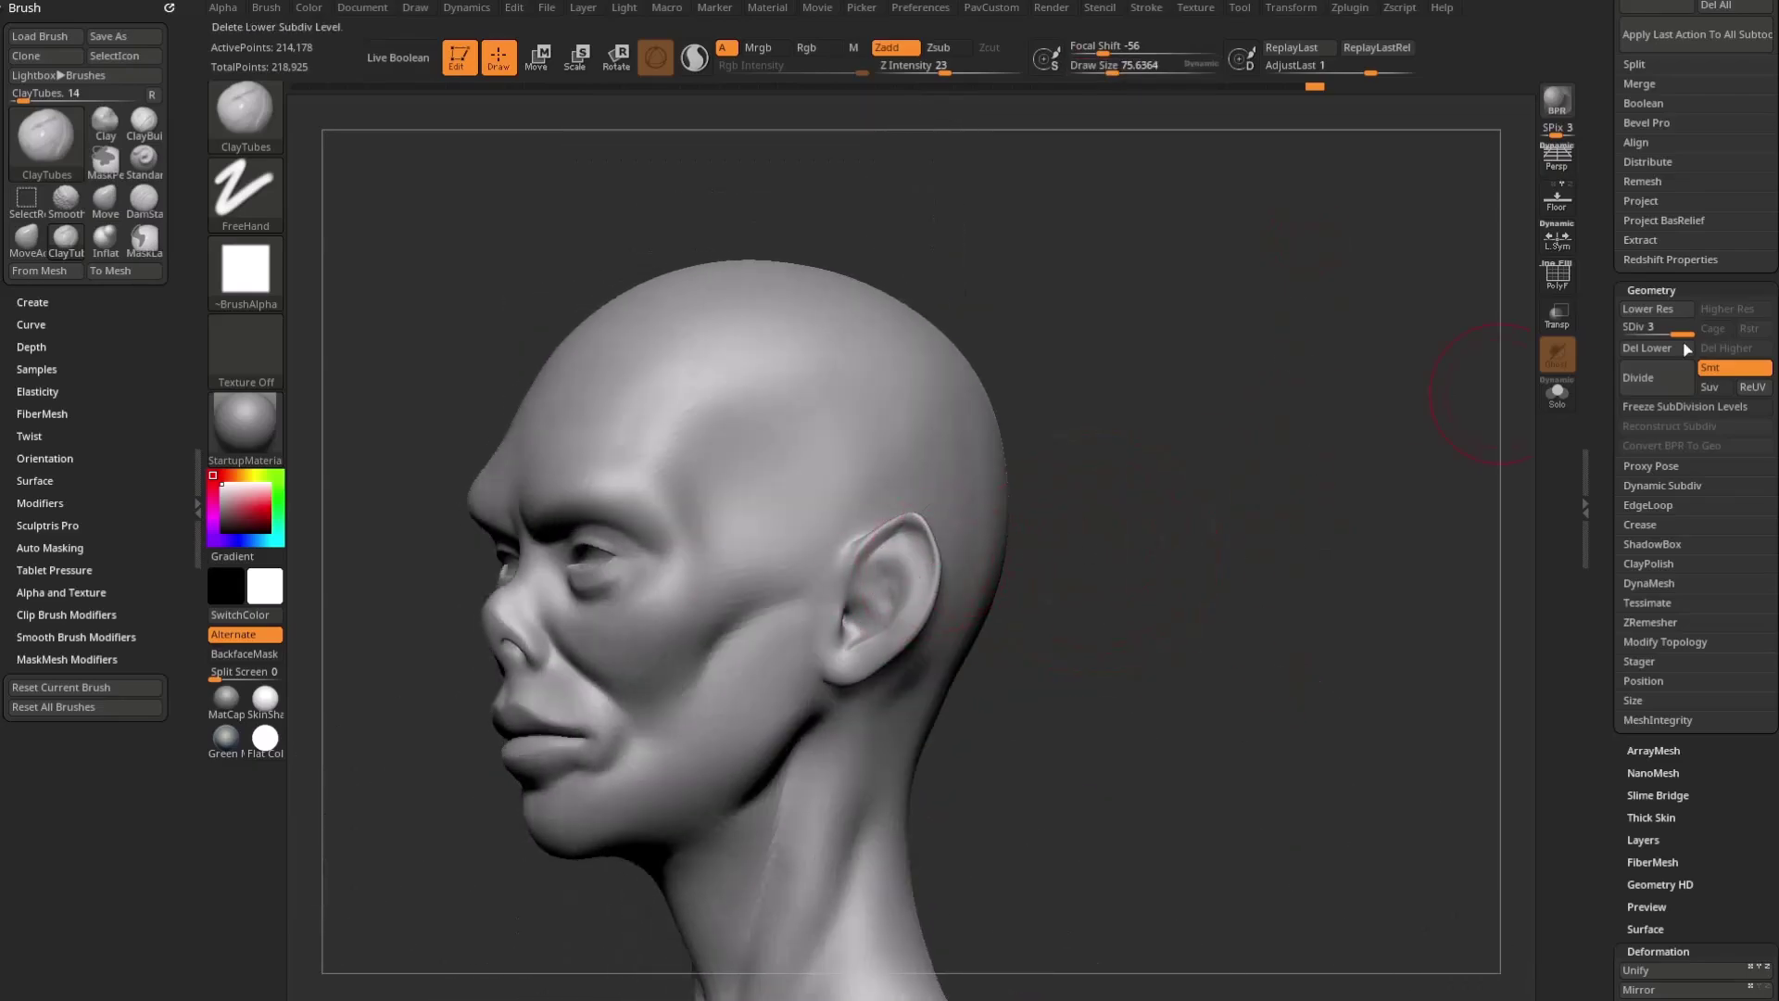
drag(1637, 327, 1624, 327)
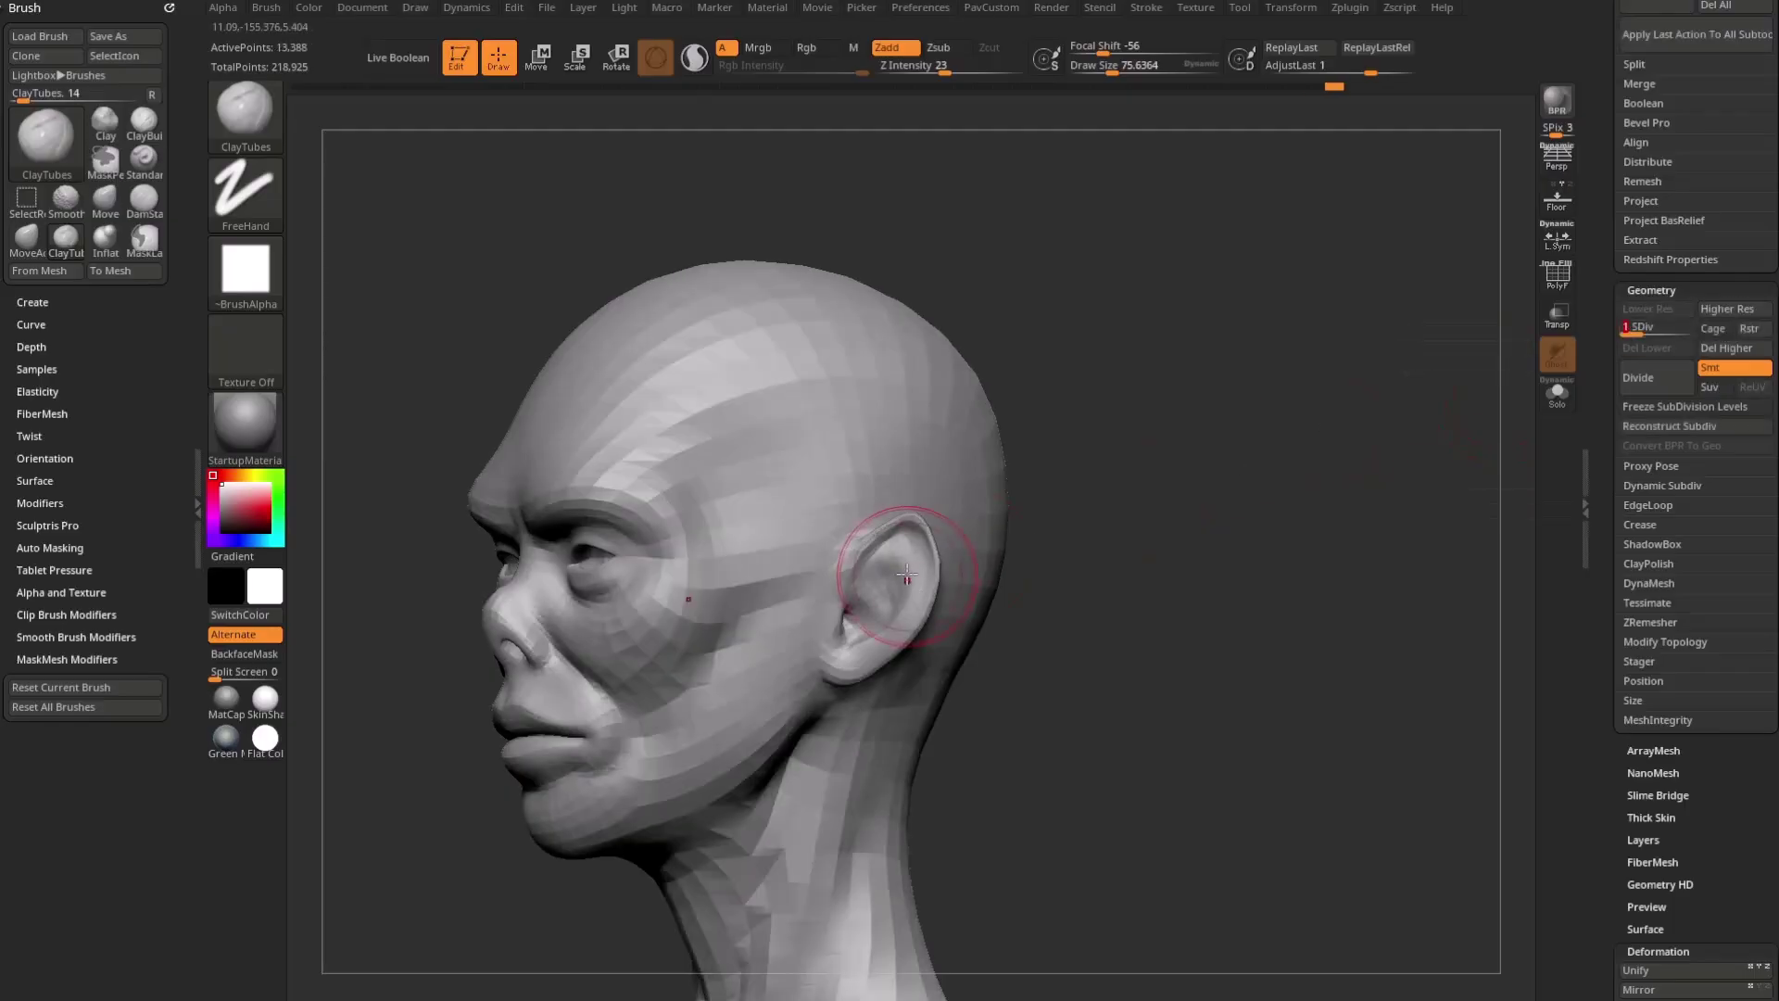
Step: Paint a mask over the front and back of the ear with the MaskPen brush
key(ctrl)
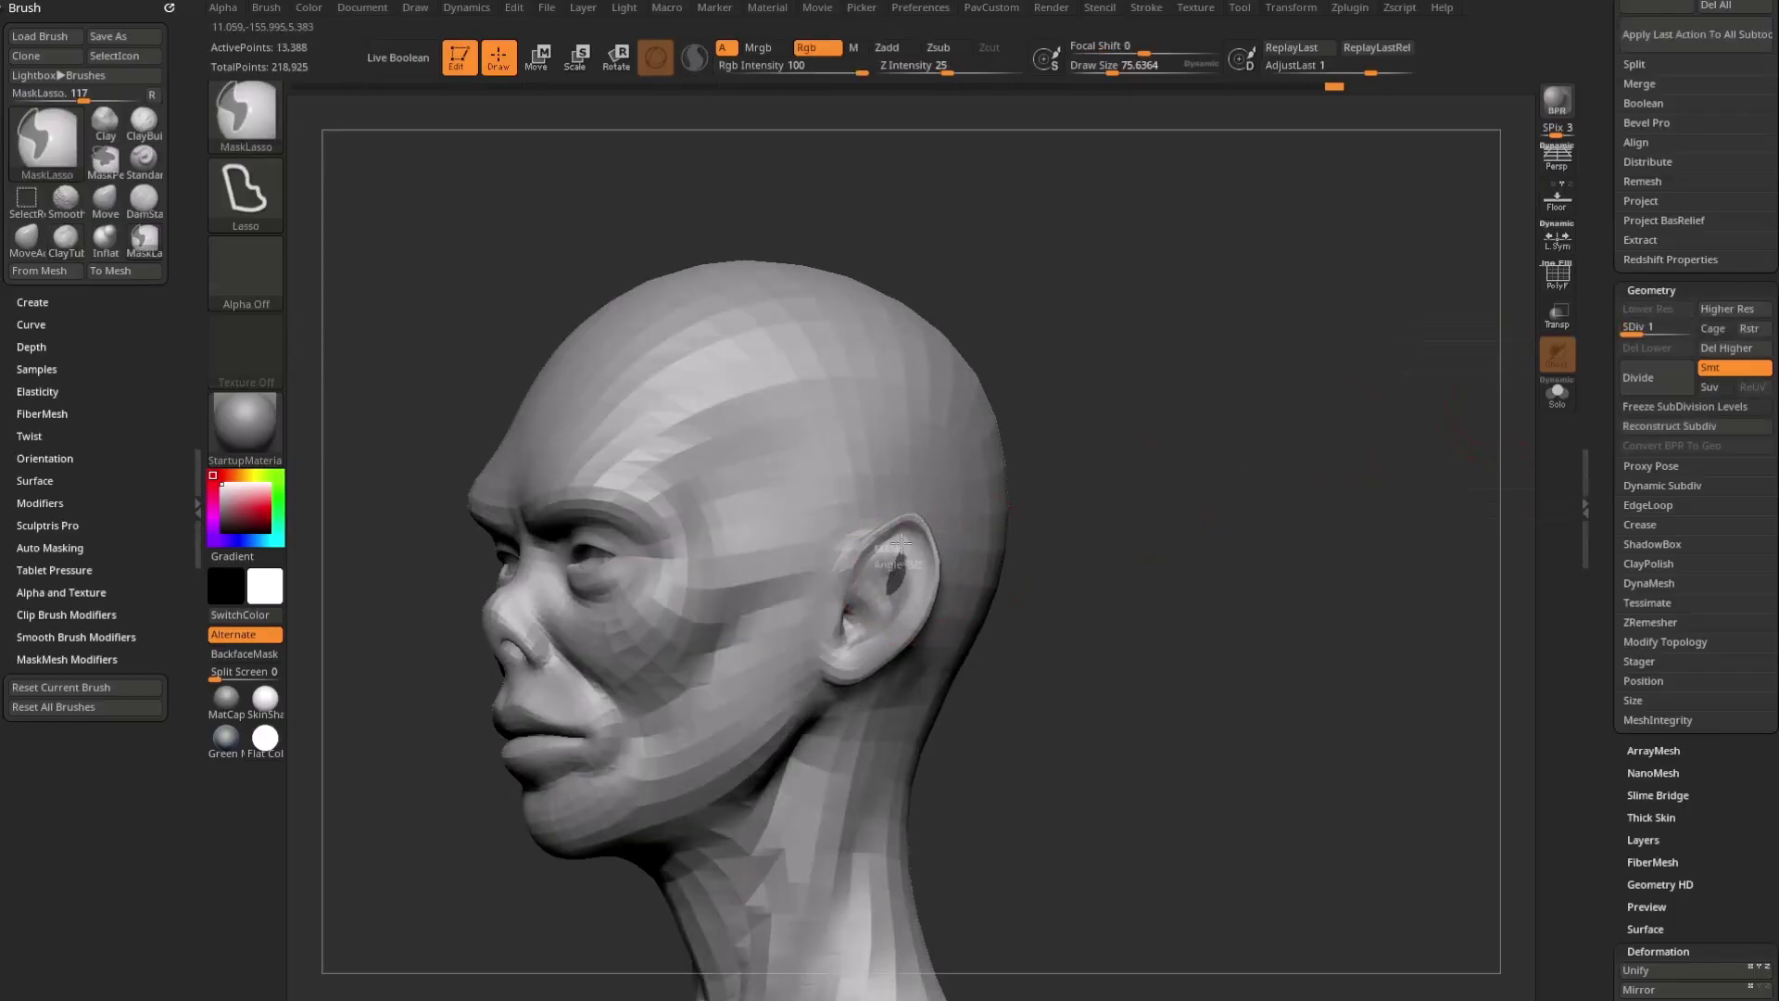
click(249, 116)
click(417, 134)
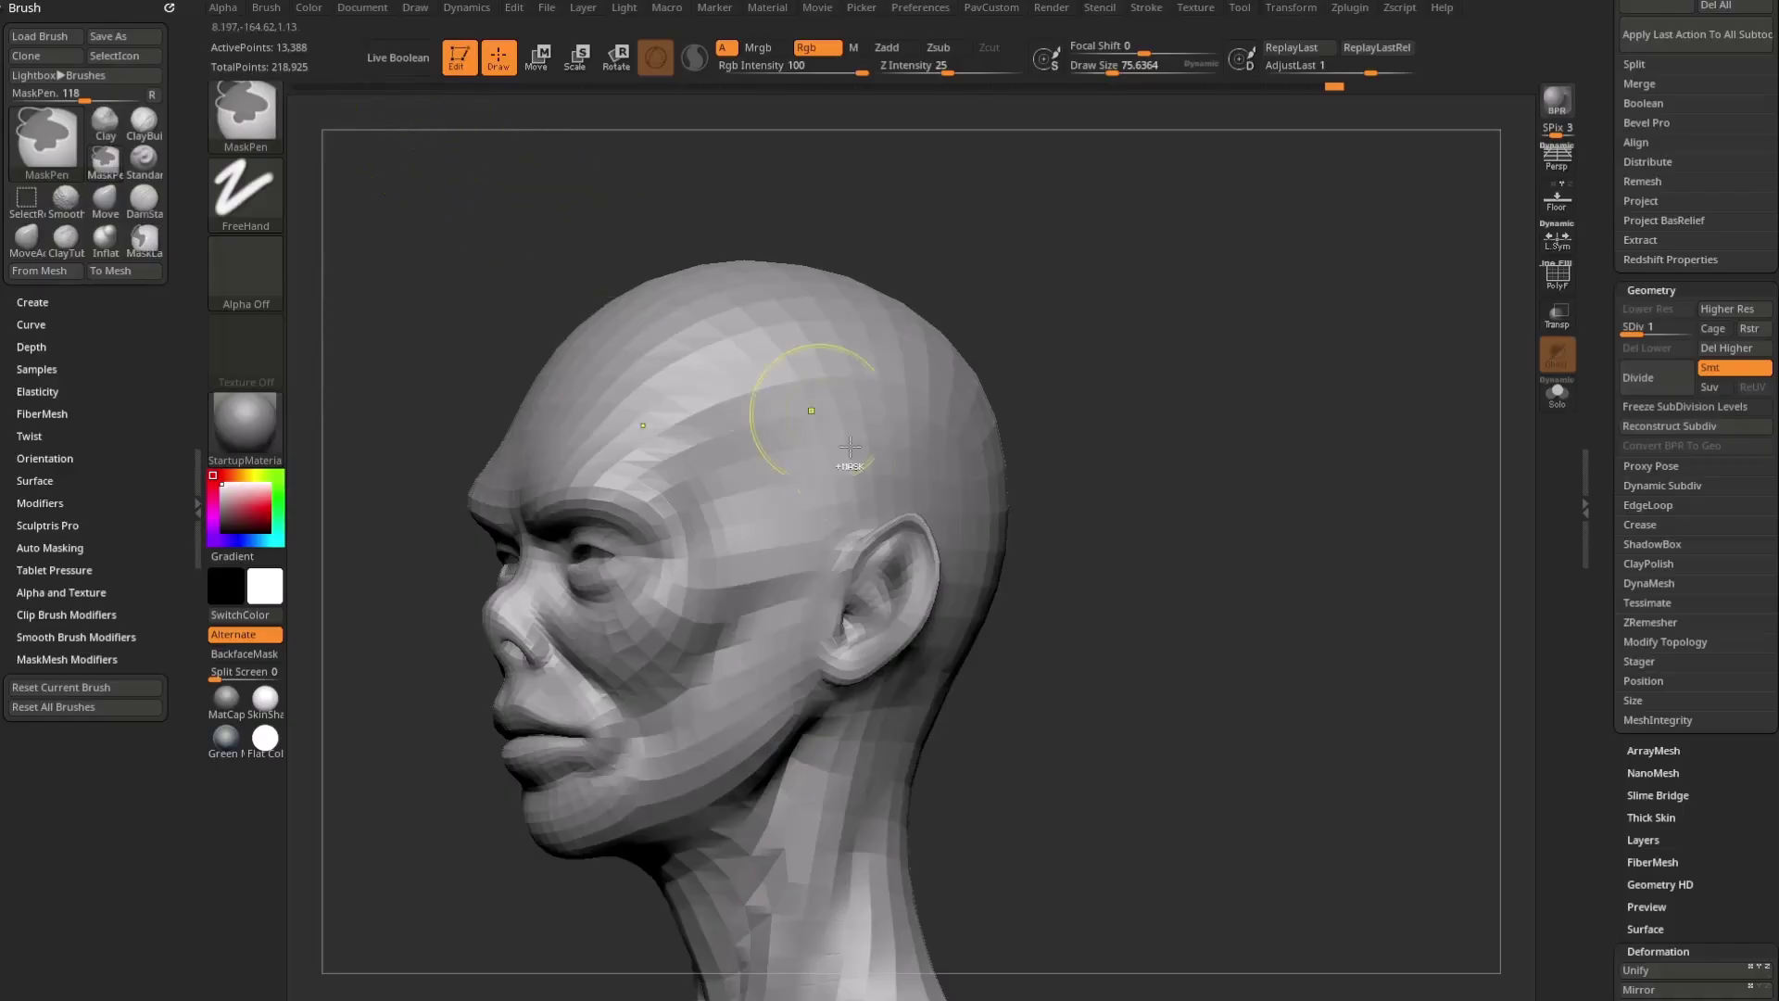
ctrl+drag(908, 620, 842, 644)
drag(1266, 516, 1025, 545)
mouse_move(1329, 390)
mouse_down()
mouse_move(1378, 417)
mouse_move(893, 556)
mouse_move(906, 608)
mouse_move(913, 579)
mouse_up()
key(ctrl)
drag(1242, 488, 1080, 509)
ctrl+drag(904, 547, 909, 592)
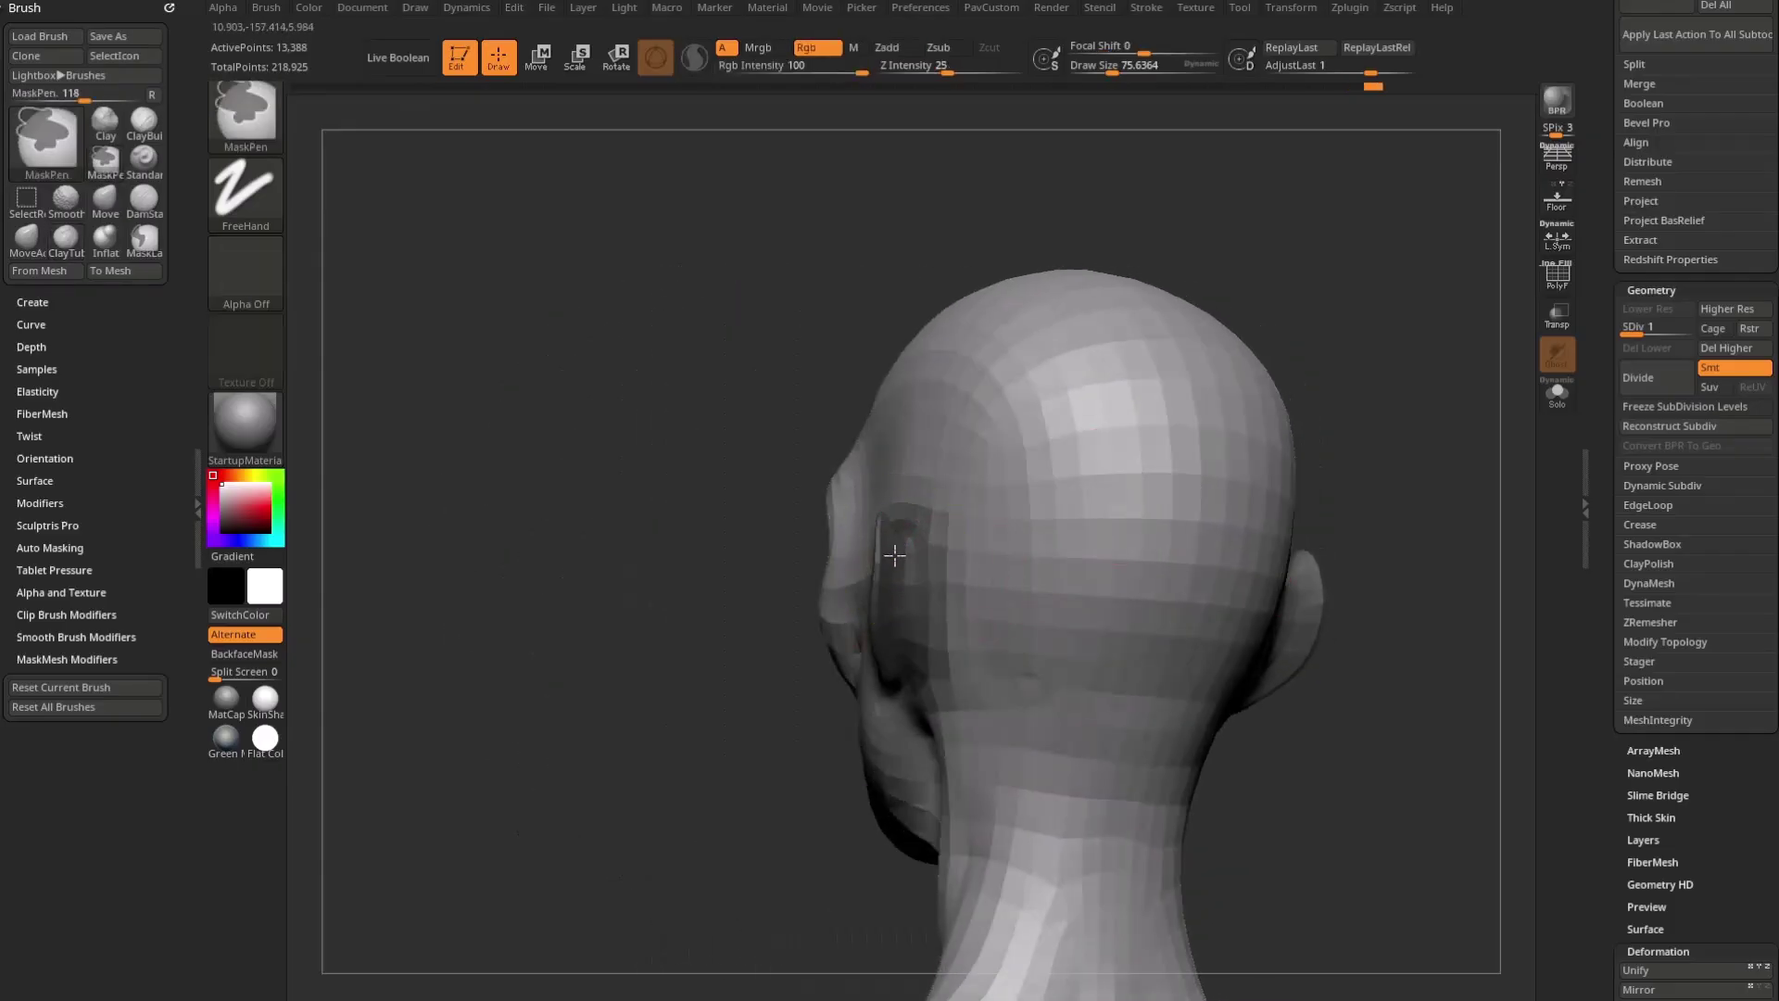
Step: Invert the mask so only the ears stay editable, and open the Masking settings
drag(649, 742, 813, 787)
ctrl+click(1228, 354)
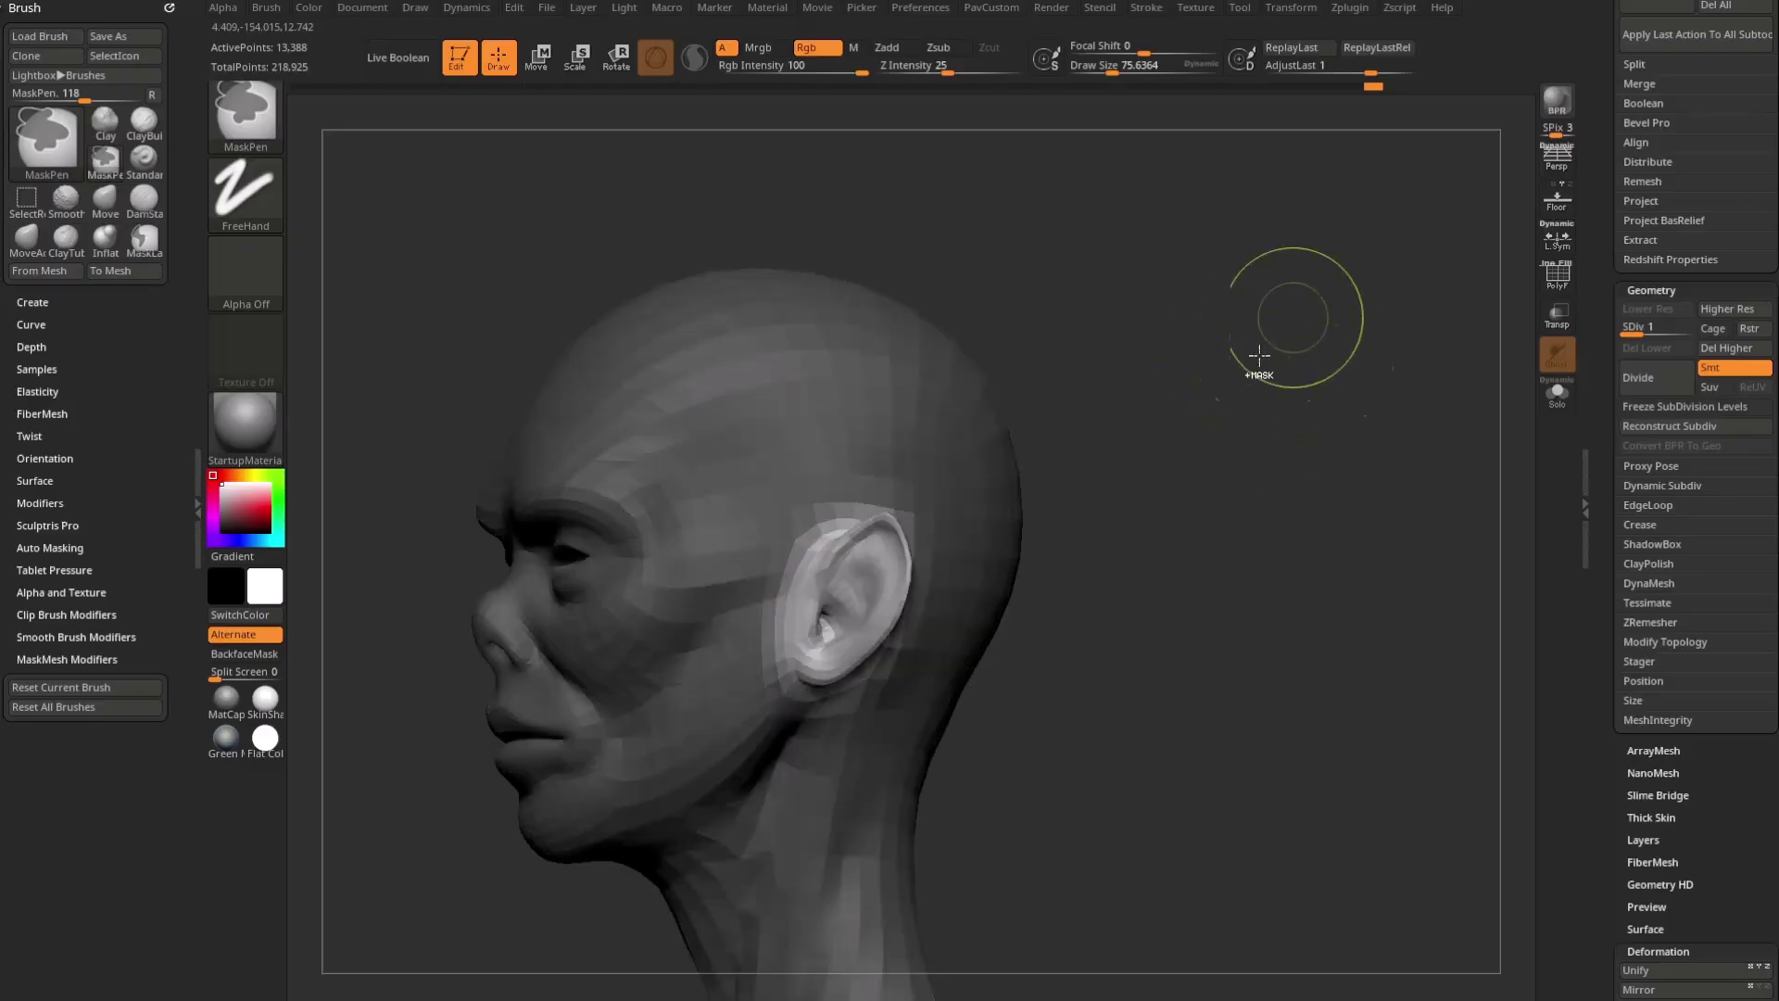
drag(1298, 396, 1339, 336)
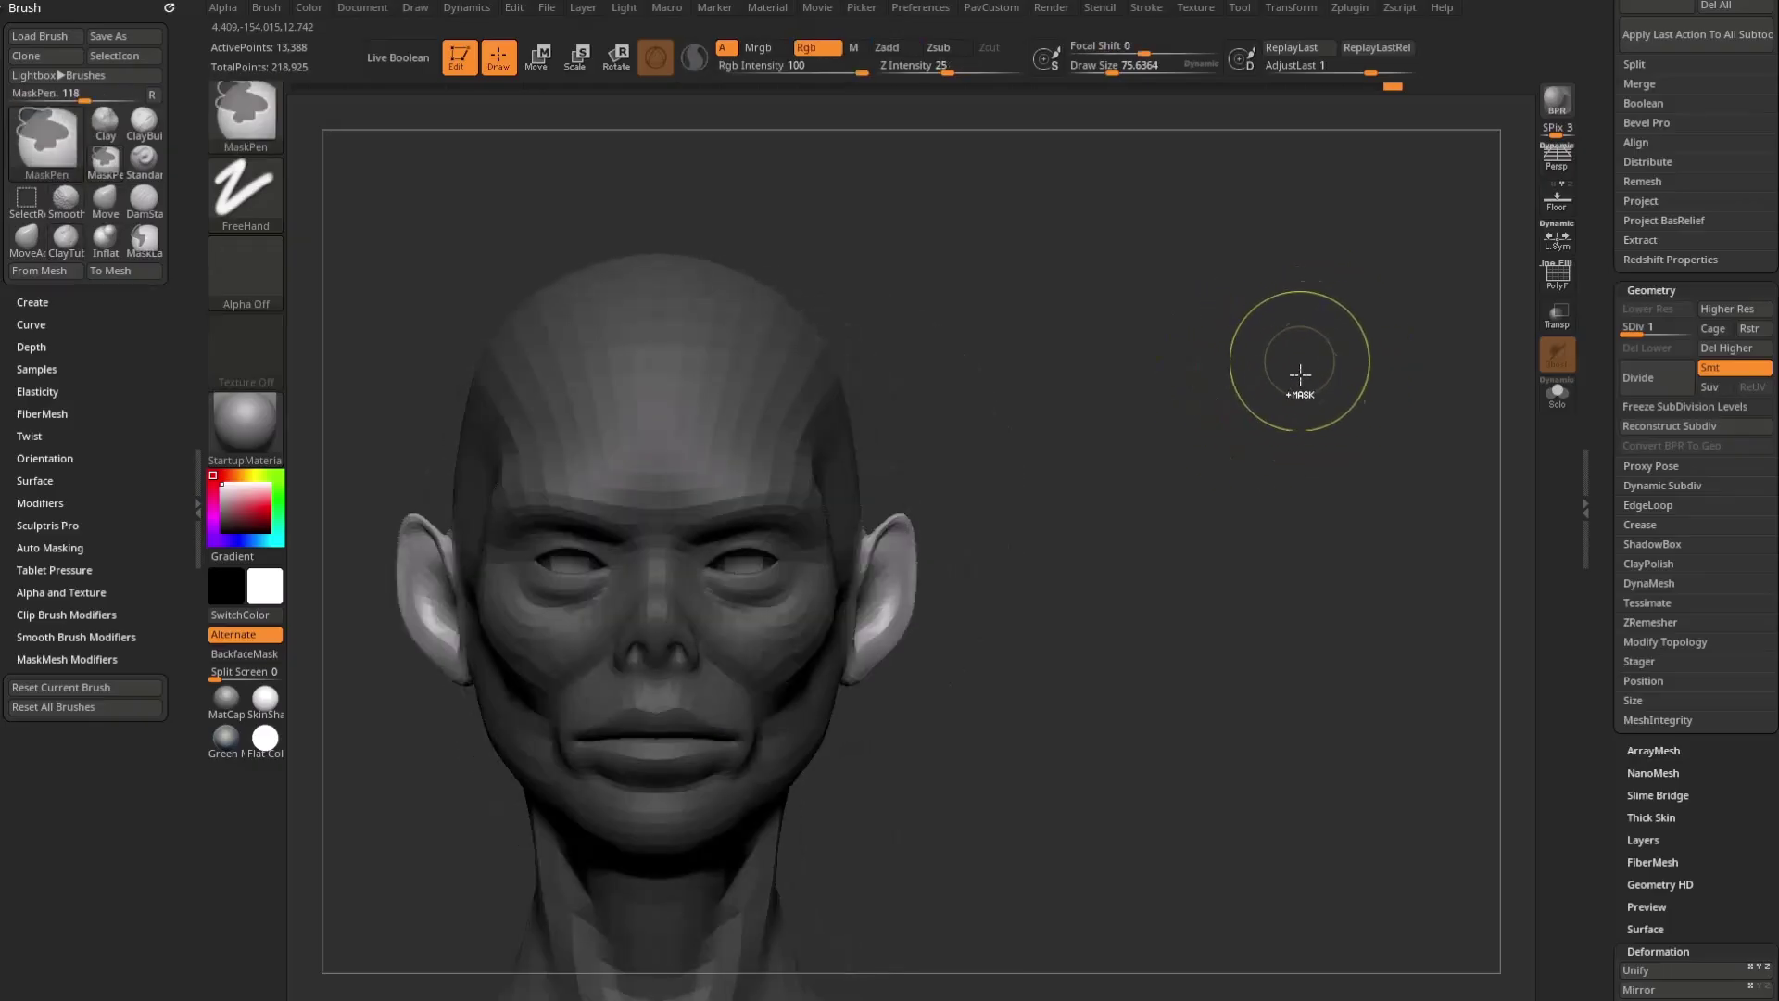
drag(1612, 741, 1606, 376)
click(1647, 582)
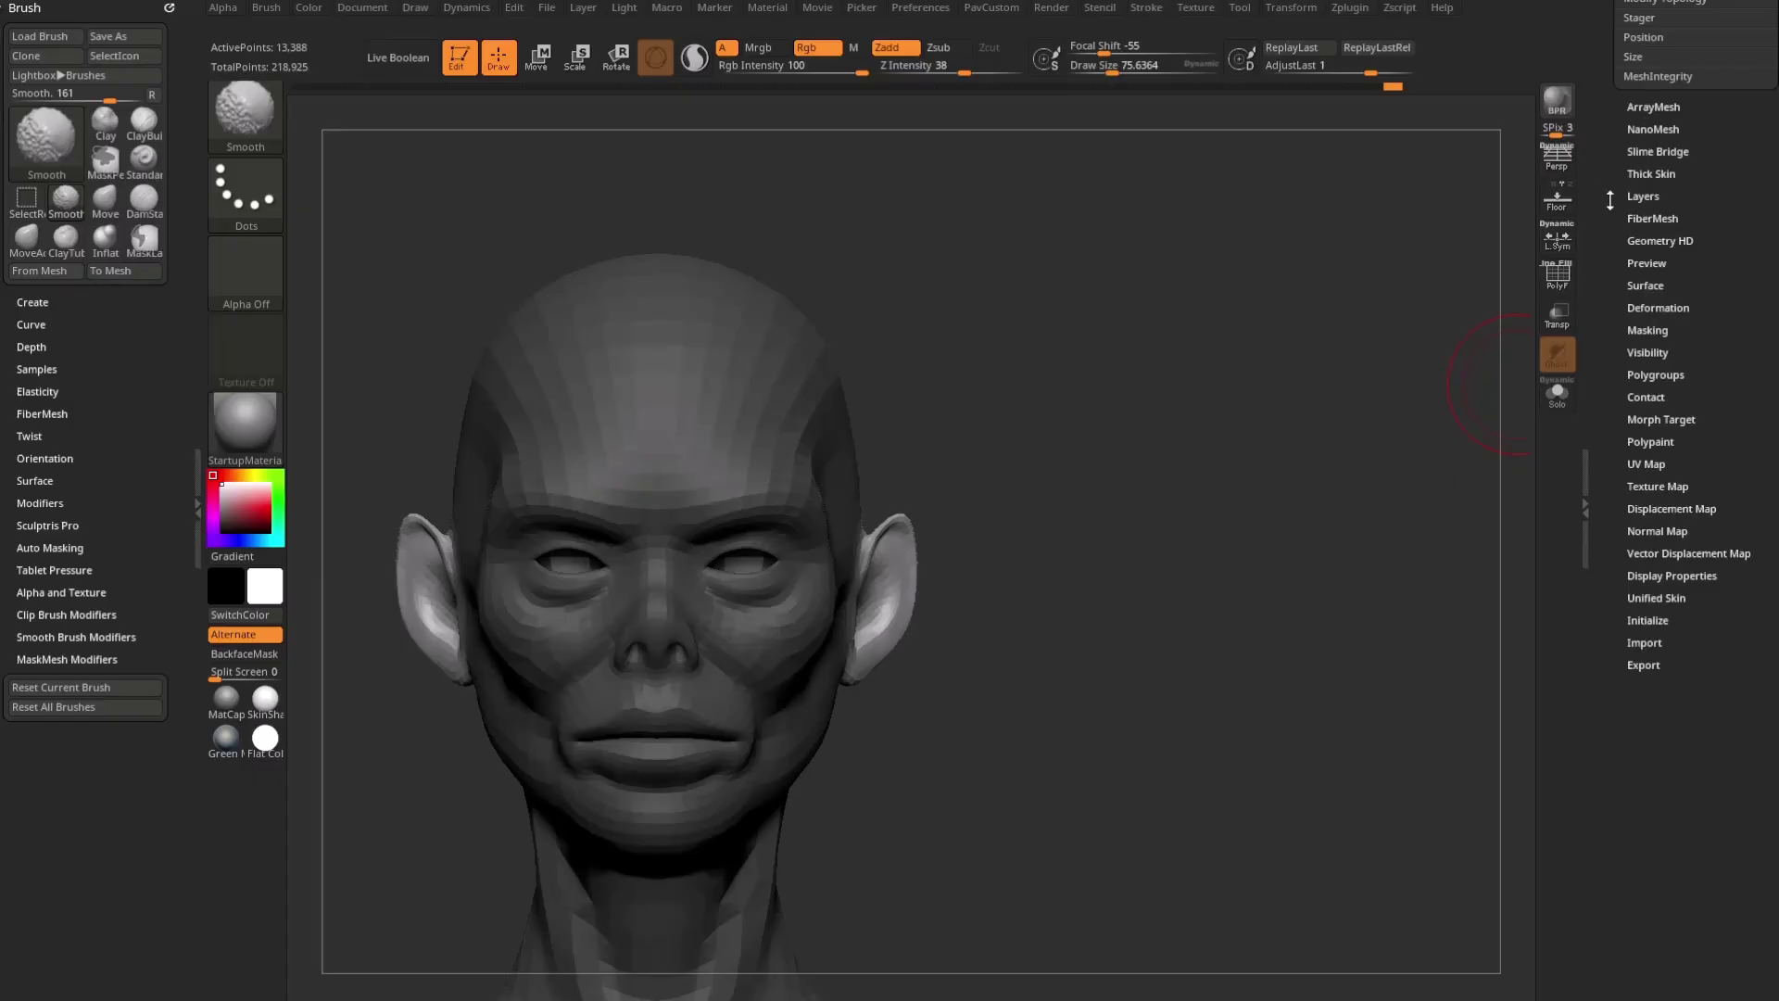
click(1648, 331)
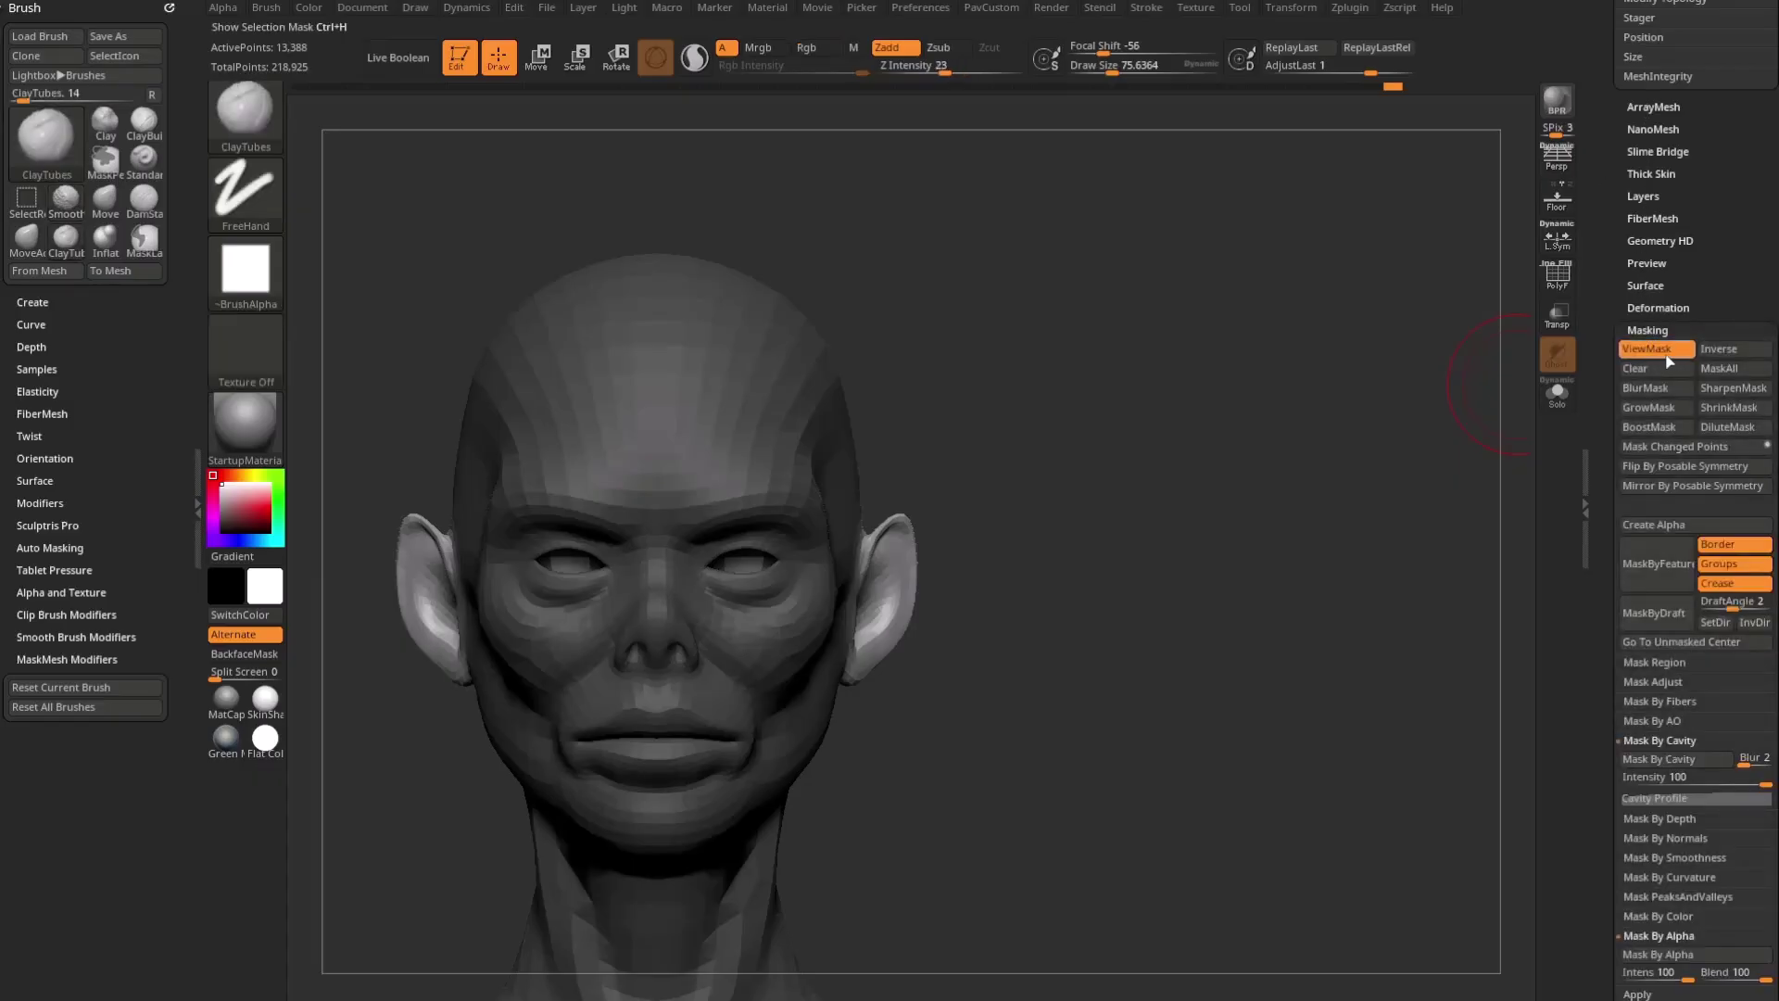
mouse_move(1107, 424)
mouse_down()
mouse_move(909, 509)
mouse_move(1056, 441)
mouse_up()
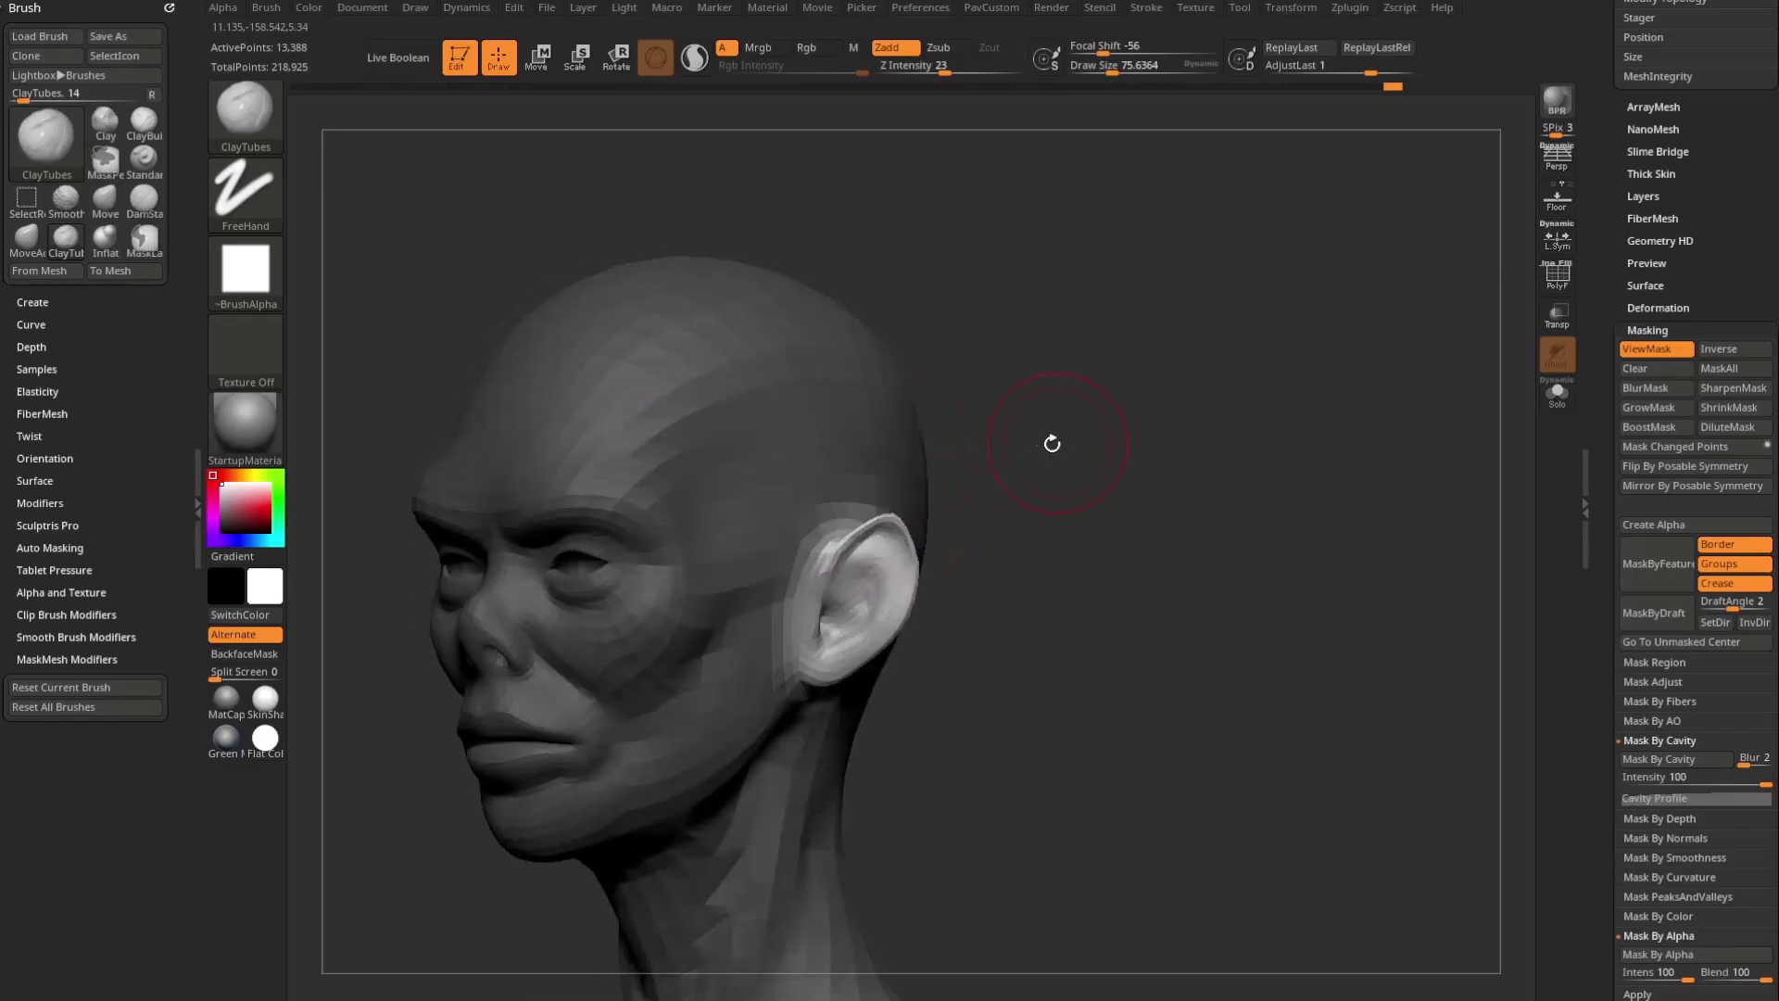
key(ctrl)
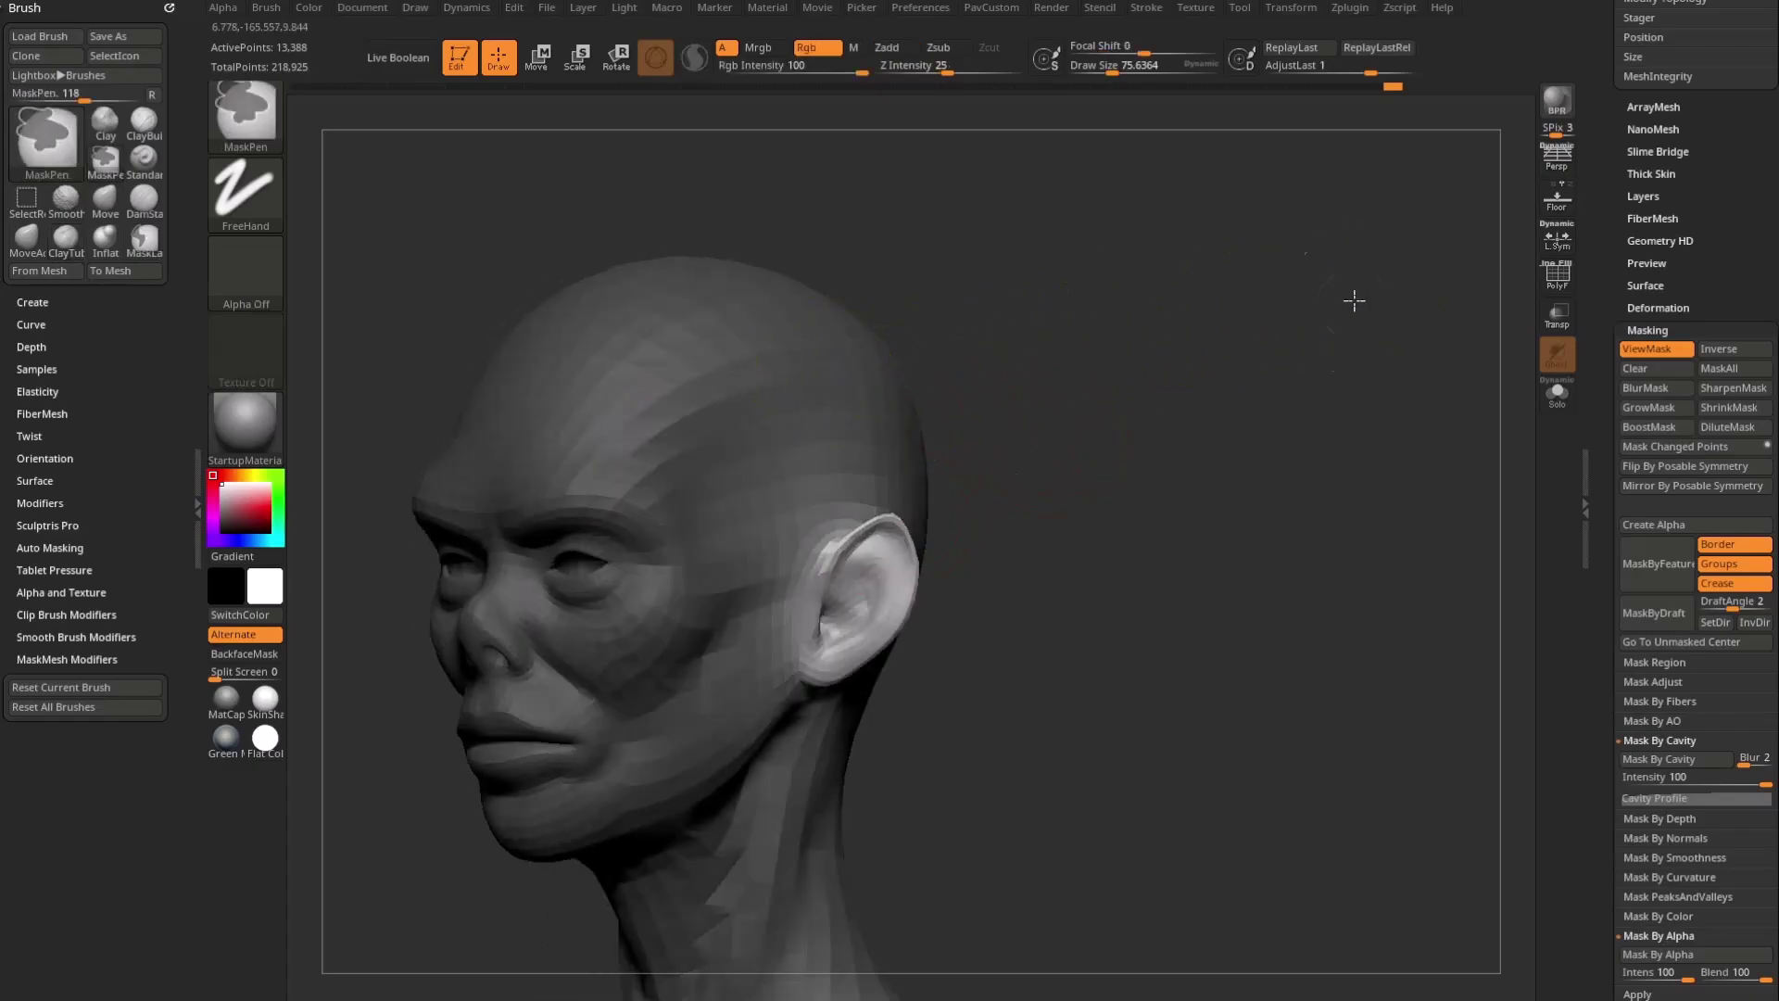
ctrl+click(1344, 310)
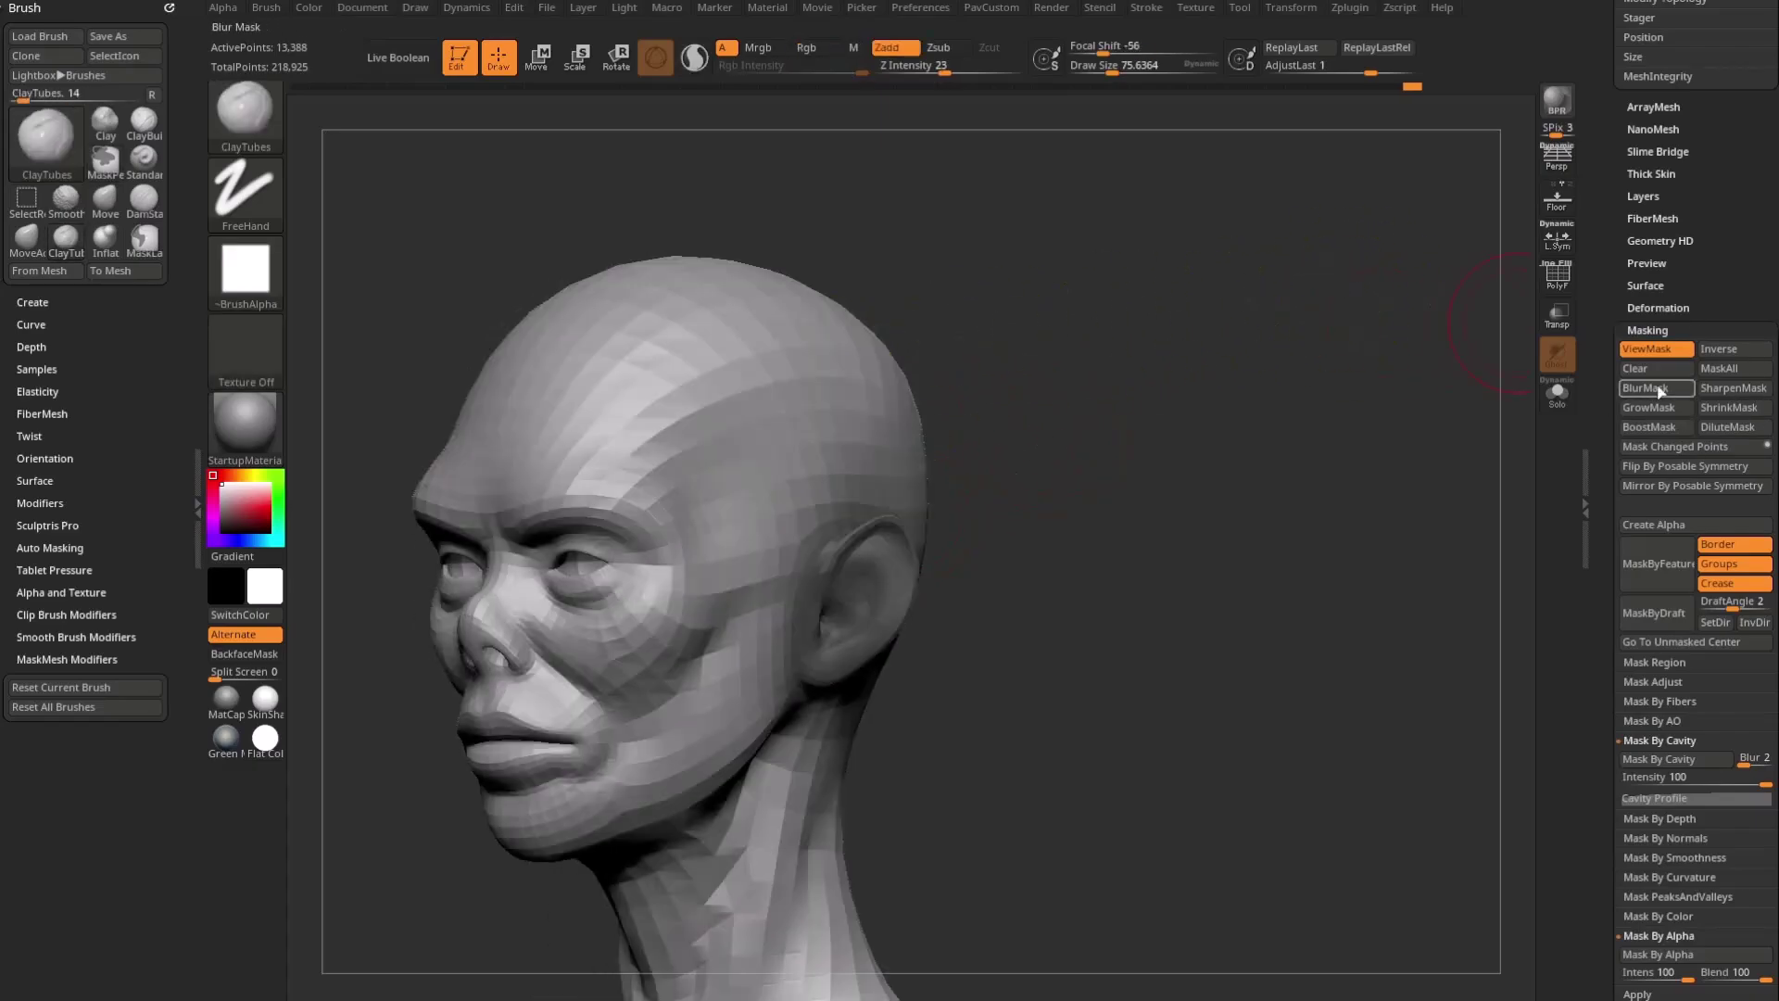
mouse_move(1164, 464)
mouse_down()
mouse_move(1287, 451)
mouse_move(1310, 405)
mouse_move(1350, 409)
mouse_up()
key(w)
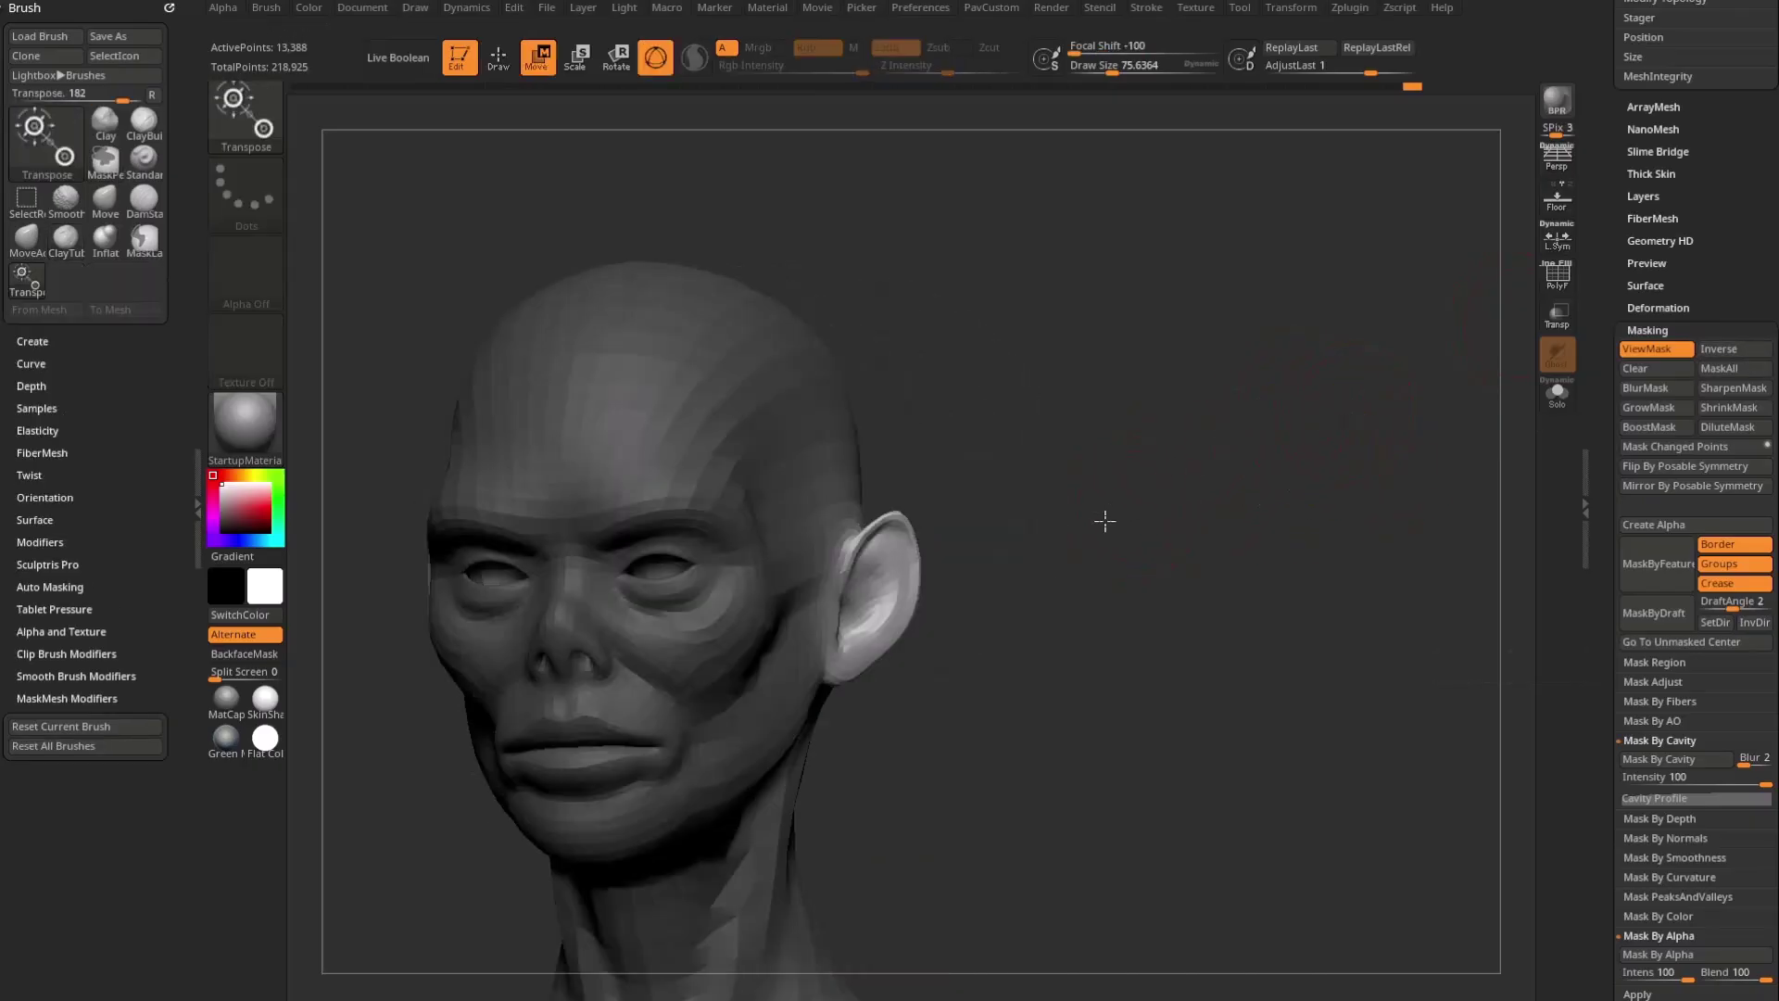
key(q)
Step: Pull the upper part of the ears up and outward into points with the Move brush at a Draw Size of about 91
mouse_move(925, 620)
alt+mouse_down()
mouse_move(1100, 457)
mouse_move(957, 413)
mouse_move(955, 568)
mouse_move(1176, 429)
mouse_move(1164, 456)
mouse_move(1130, 342)
alt+mouse_up()
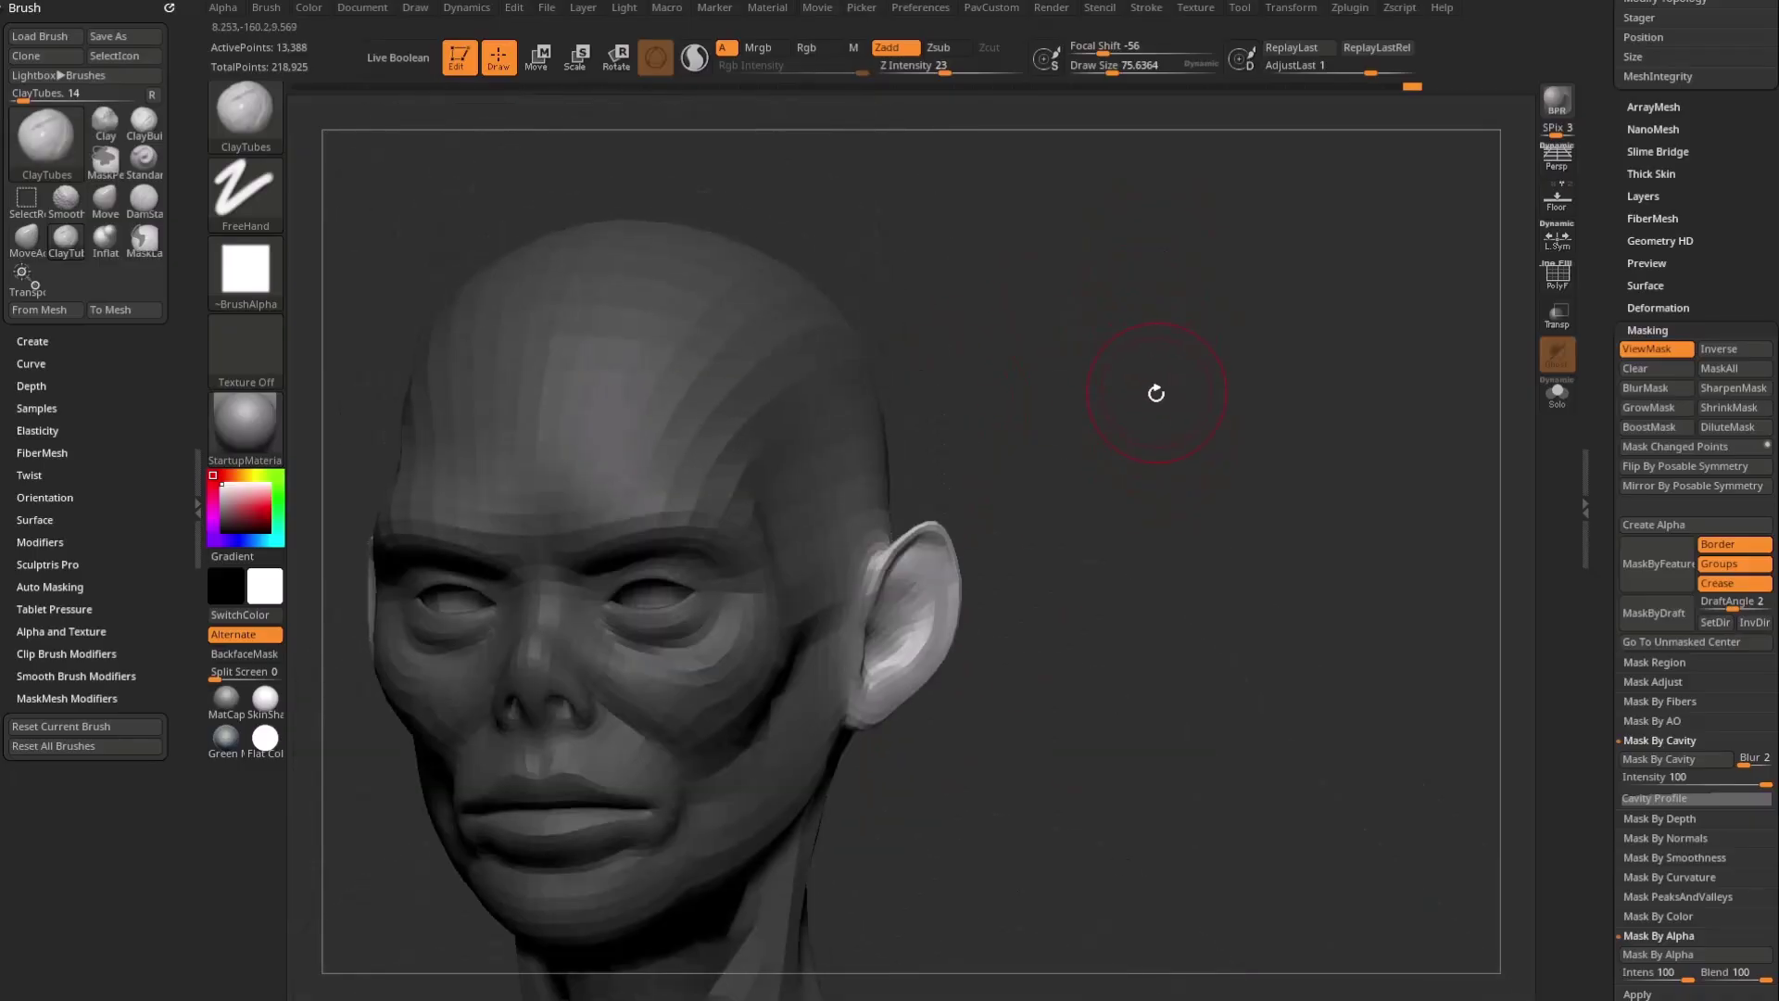
key(b)
key(m)
key(v)
mouse_move(930, 541)
mouse_down()
mouse_move(982, 479)
mouse_move(988, 506)
mouse_move(965, 522)
mouse_up()
key(s)
key(ctrl+z)
key(s)
drag(949, 539, 1062, 458)
mouse_move(959, 530)
mouse_down()
mouse_move(981, 512)
mouse_move(974, 630)
mouse_up()
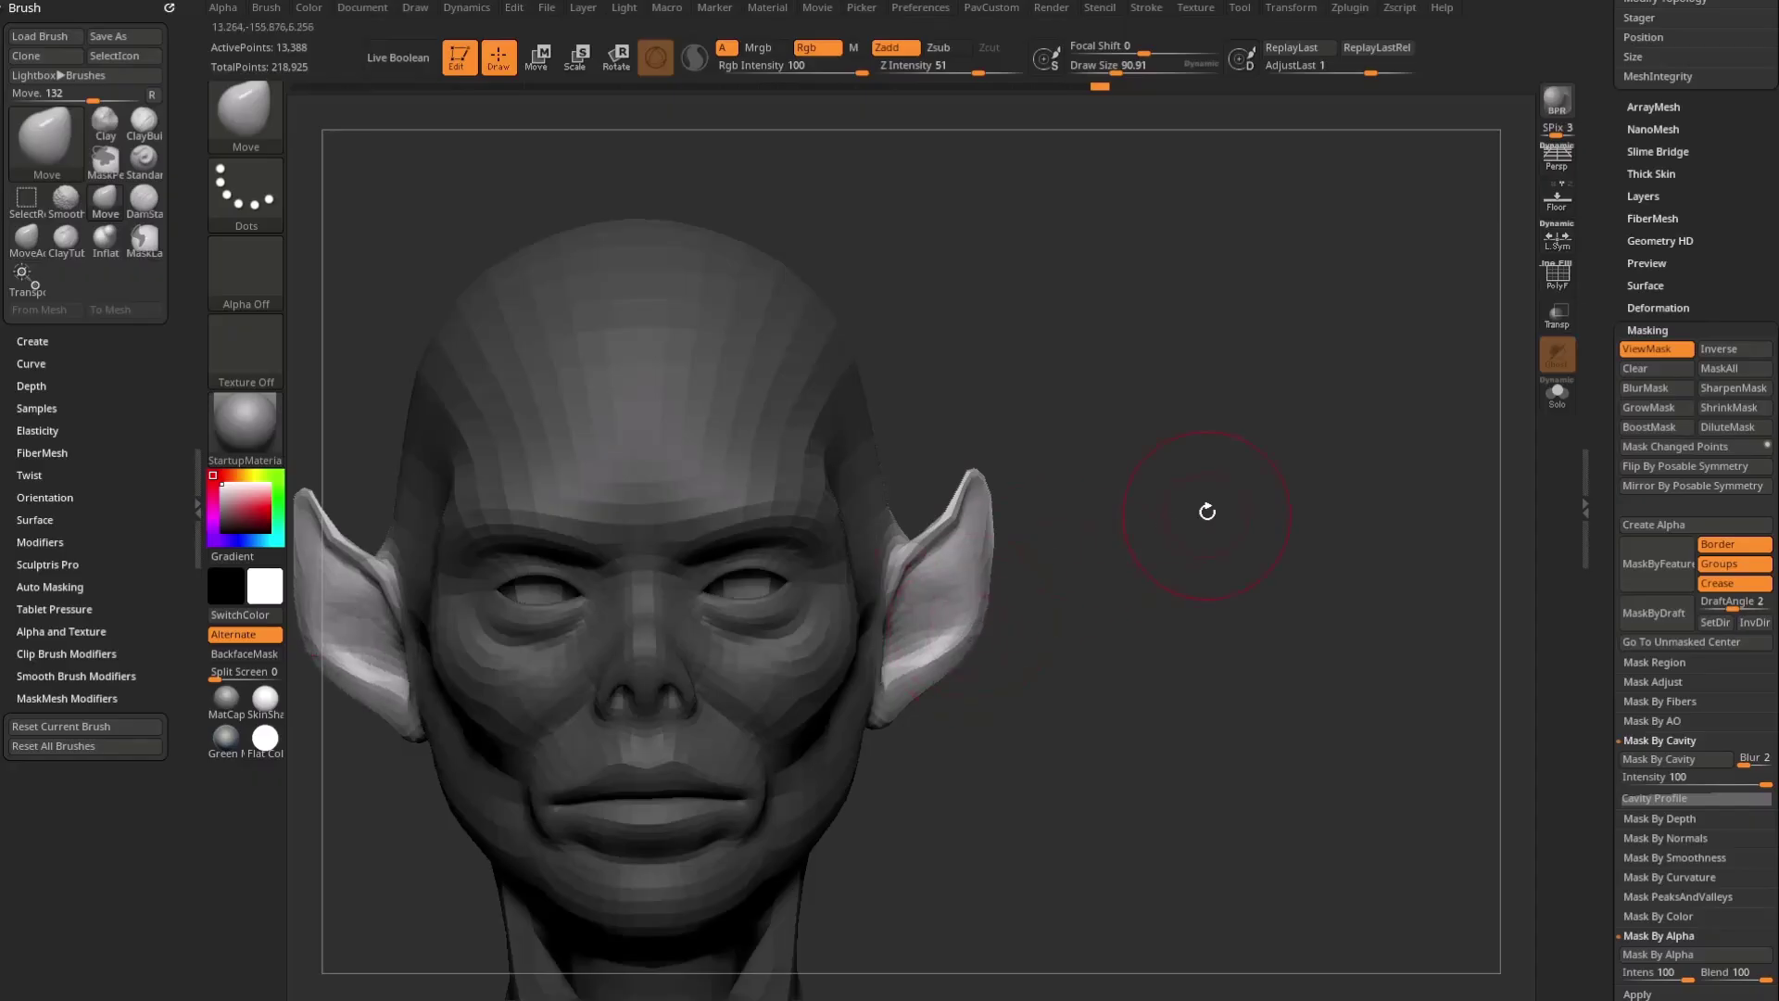
Step: Try to twist the pointed ear tip with the Spiral brush at a Draw Size of about 172
key(b)
key(s)
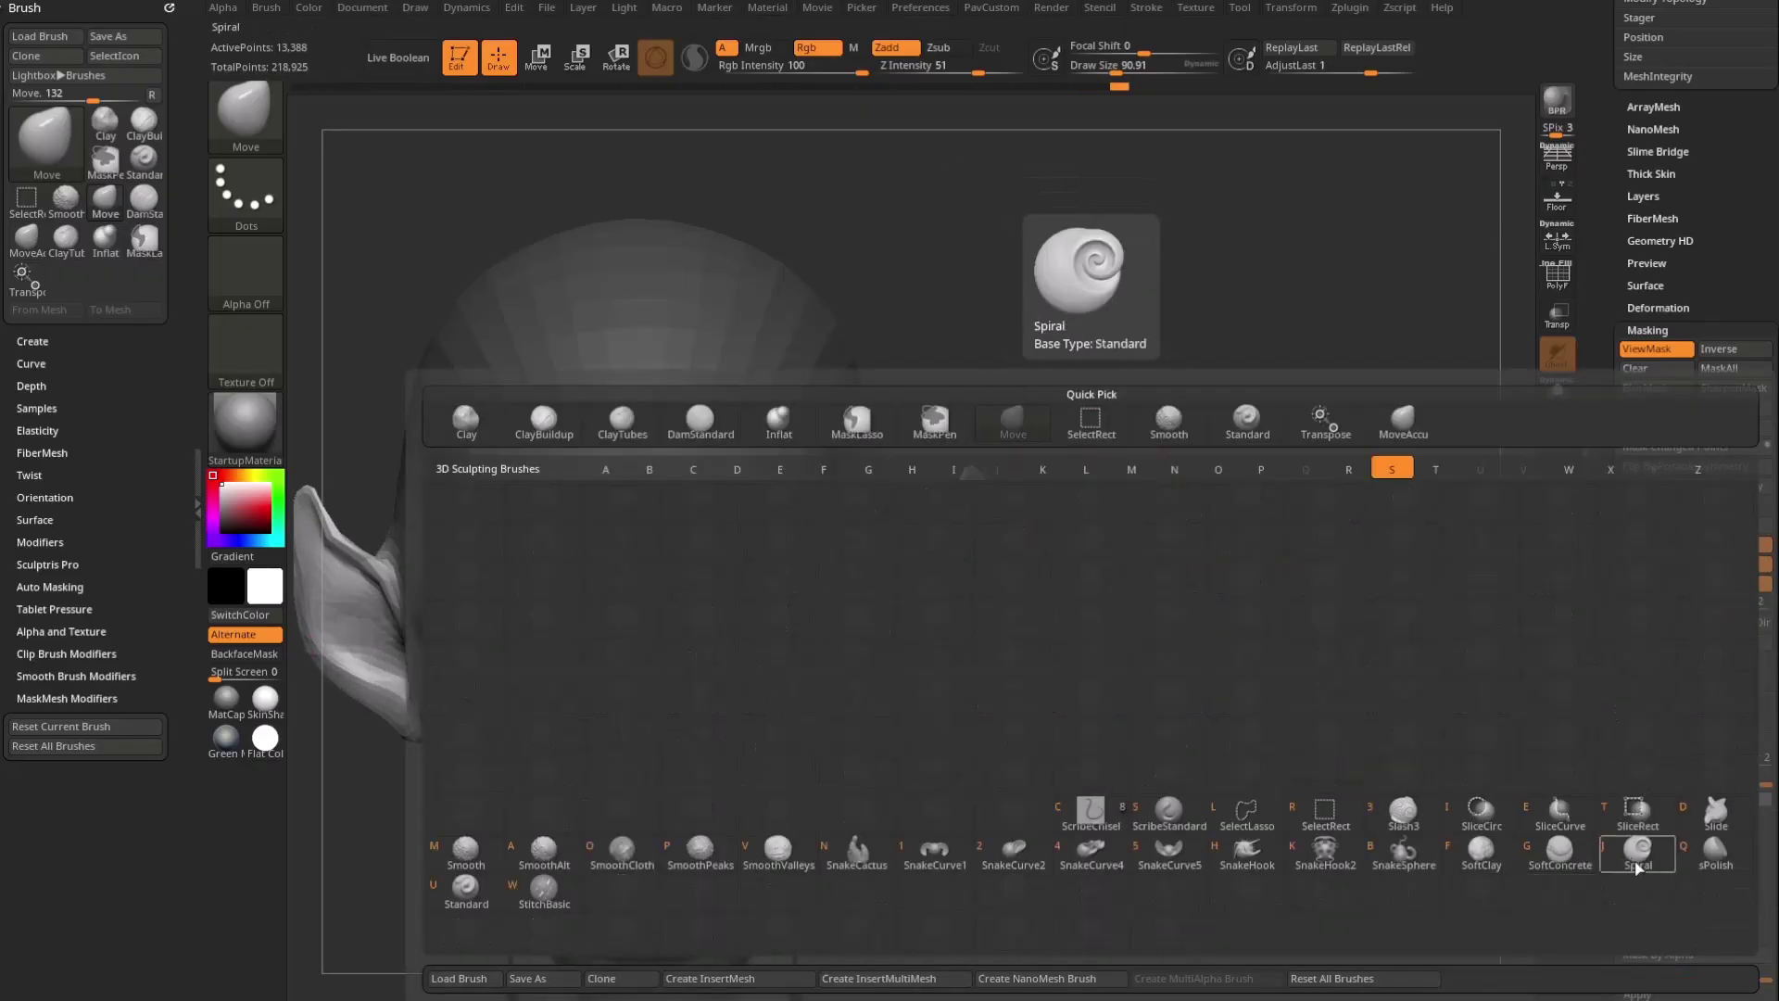
click(1642, 864)
key(s)
click(1050, 503)
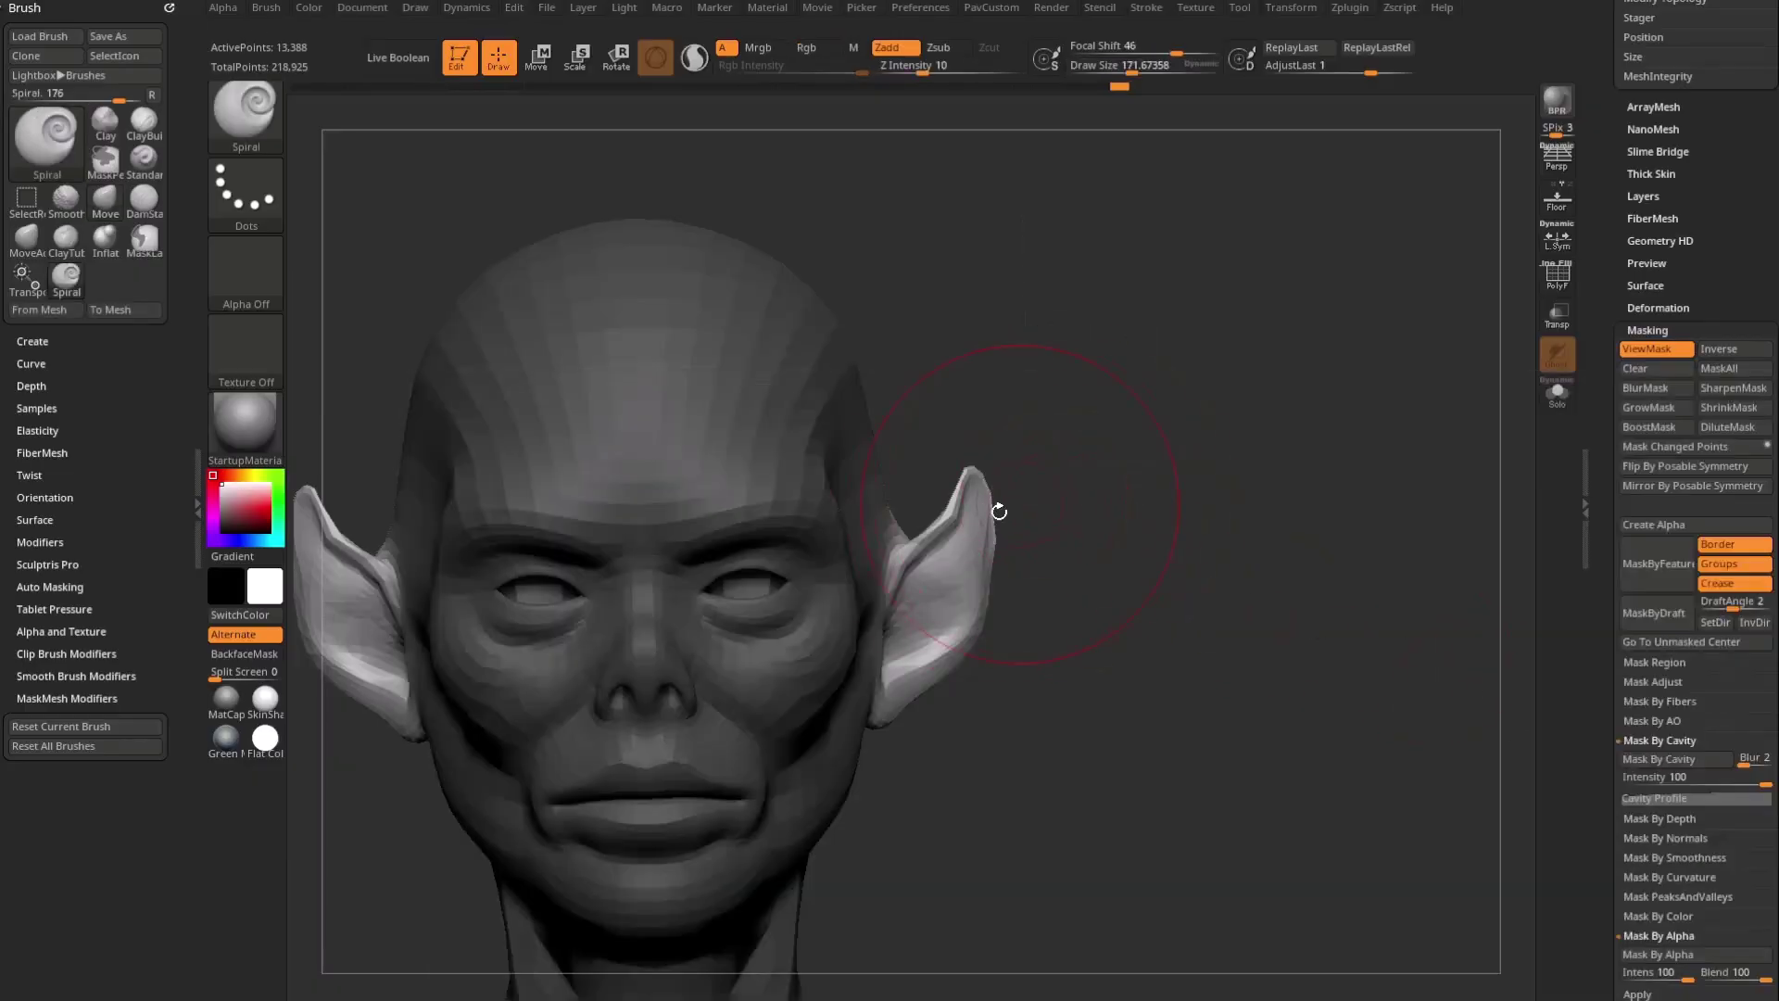
drag(974, 514, 1037, 494)
key(ctrl+z)
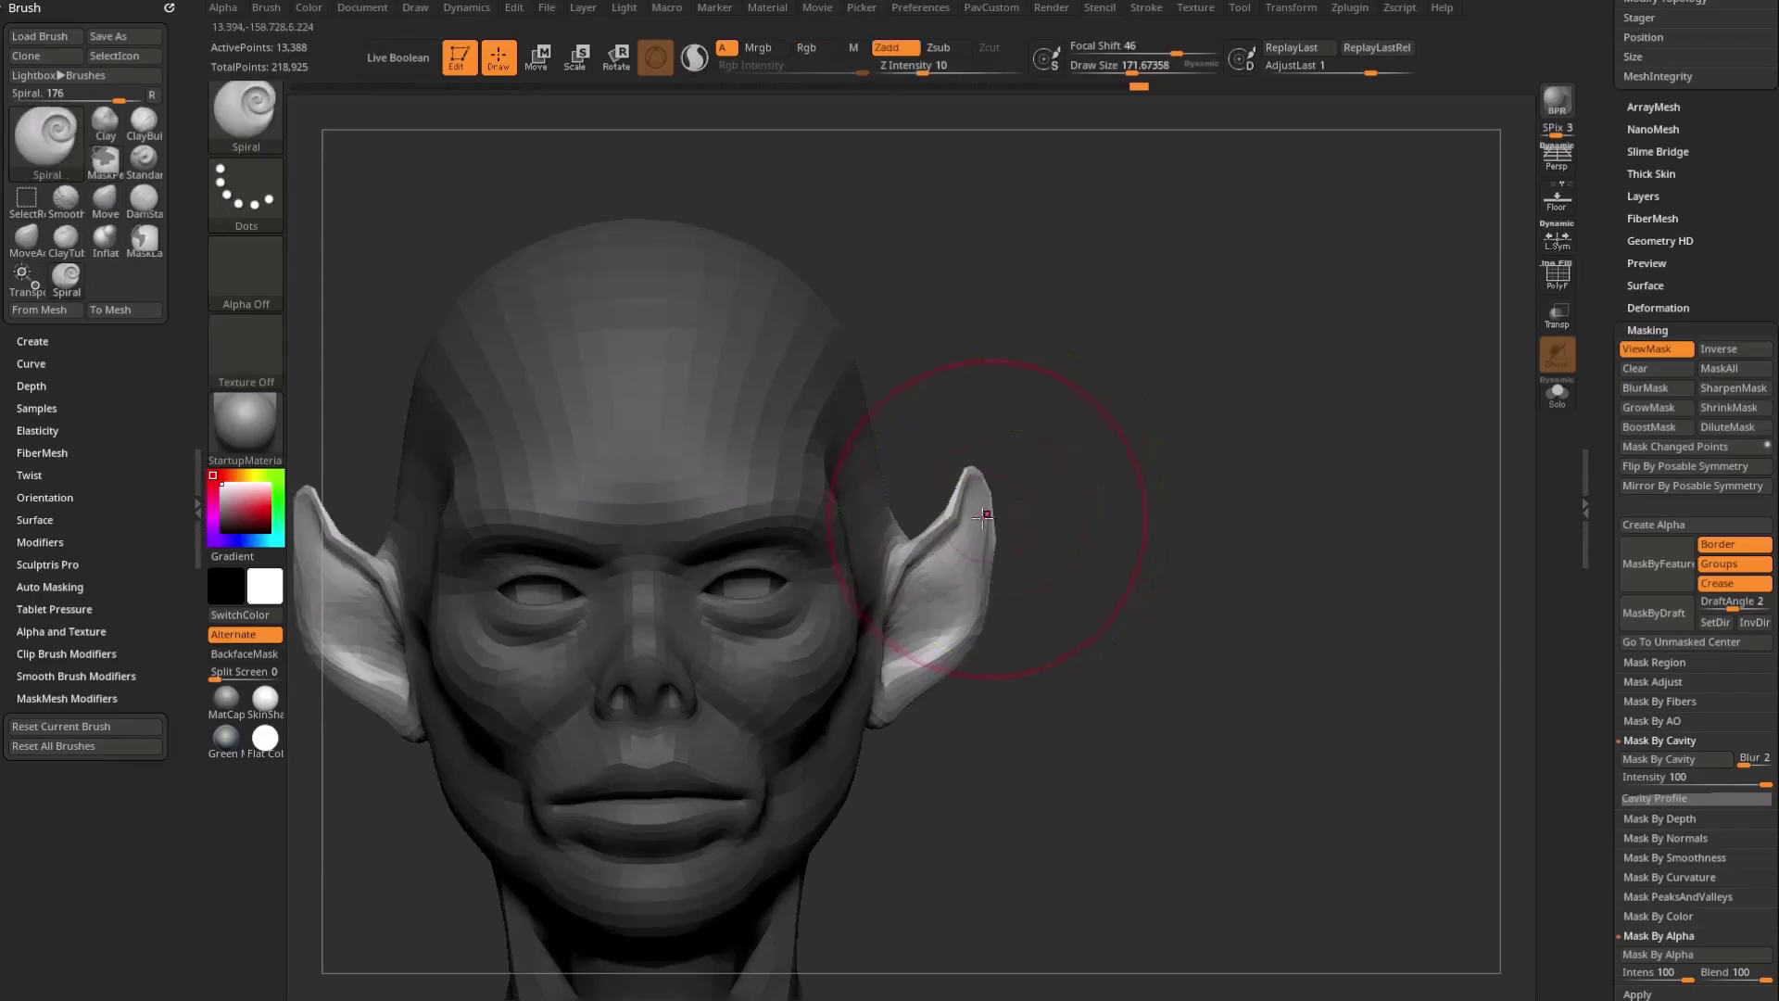
Step: Twist the ear tip slightly with the Spiral brush and smooth the ear's outer edge at a Draw Size of about 36
drag(979, 488, 980, 497)
key(s)
drag(1131, 510, 1096, 511)
drag(1111, 518, 995, 542)
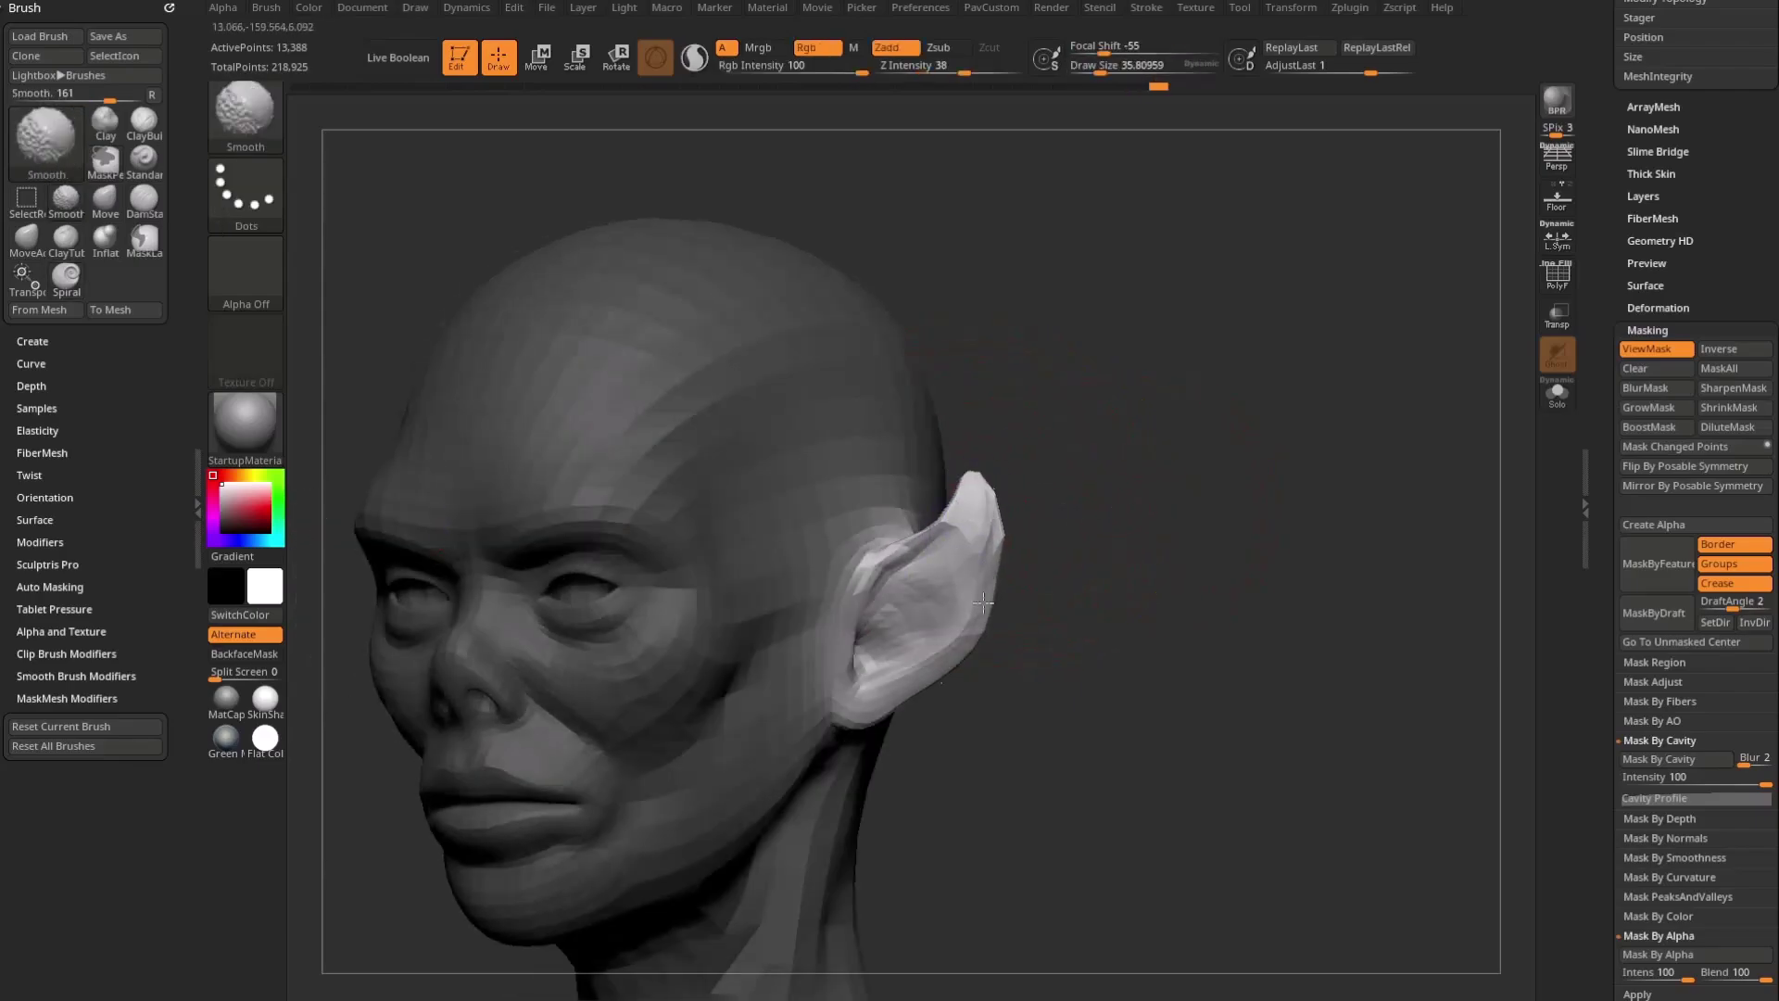
Step: Raise the body mesh to subdivision level 2 and sculpt the inner ear forms with the Standard brush at a Draw Size of about 49
scroll(1620, 319, up, 10)
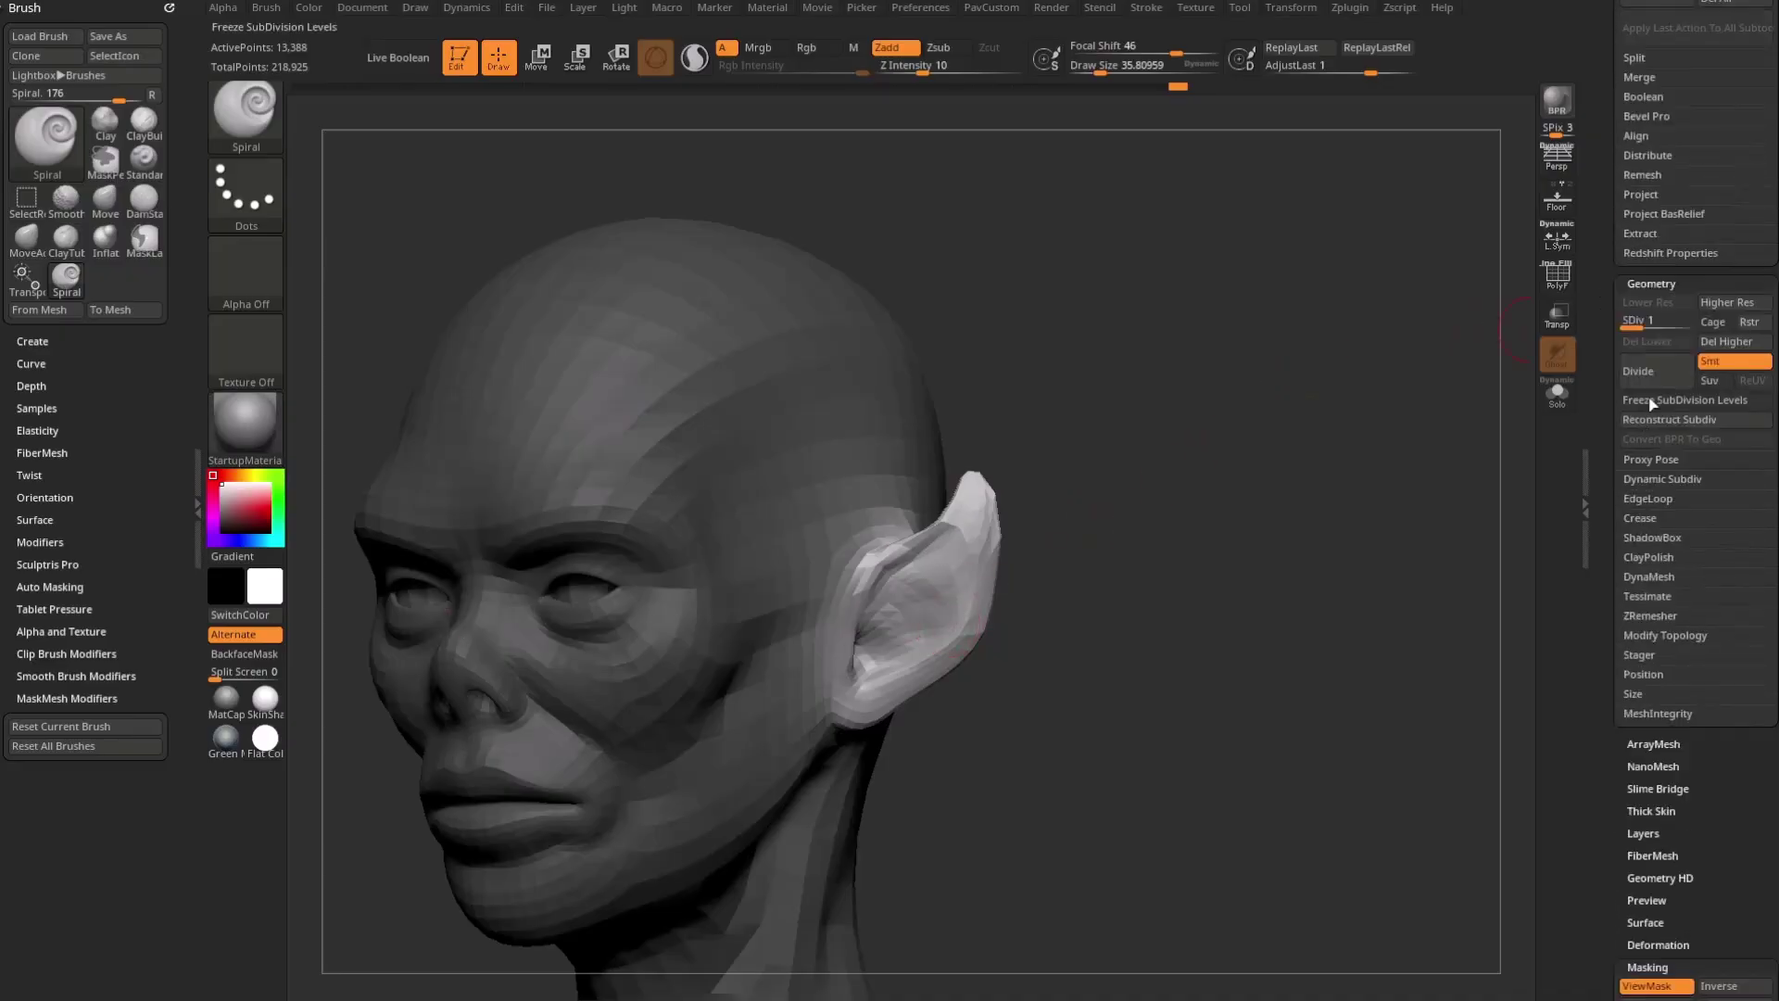
click(1654, 320)
drag(1223, 497, 1081, 544)
key(s)
drag(960, 564, 937, 623)
key(b)
key(s)
key(t)
drag(1135, 542, 1032, 556)
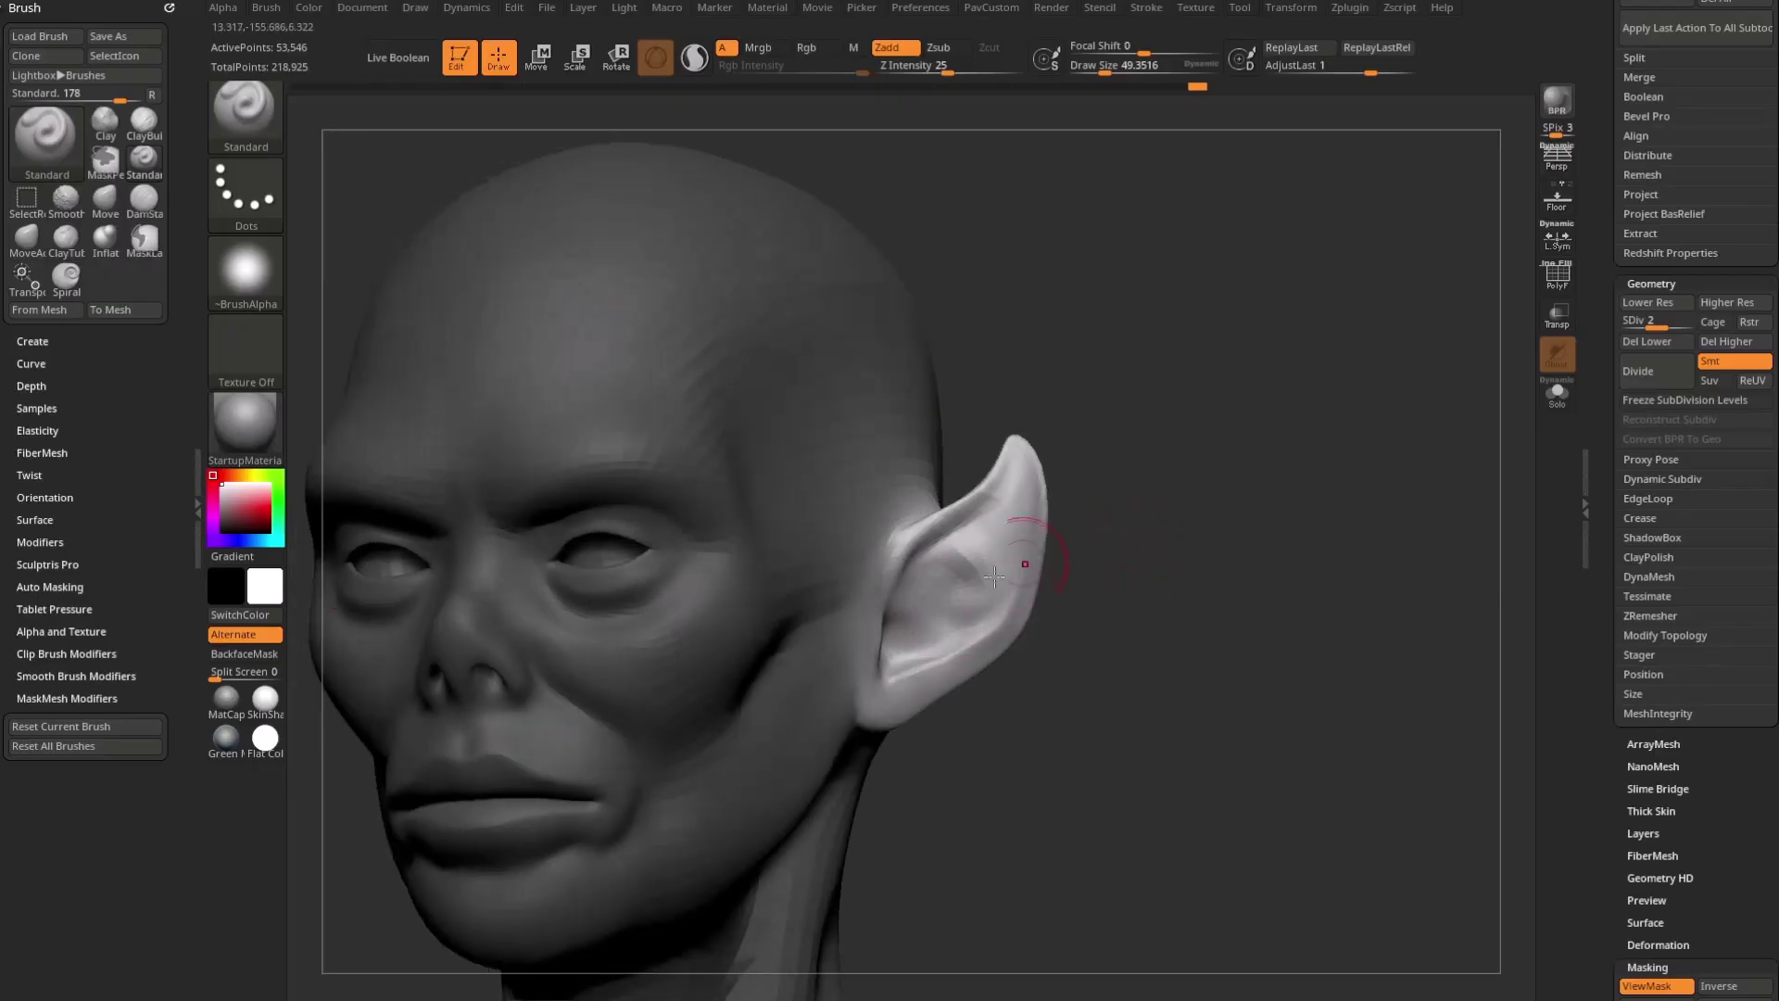
drag(1135, 429, 962, 520)
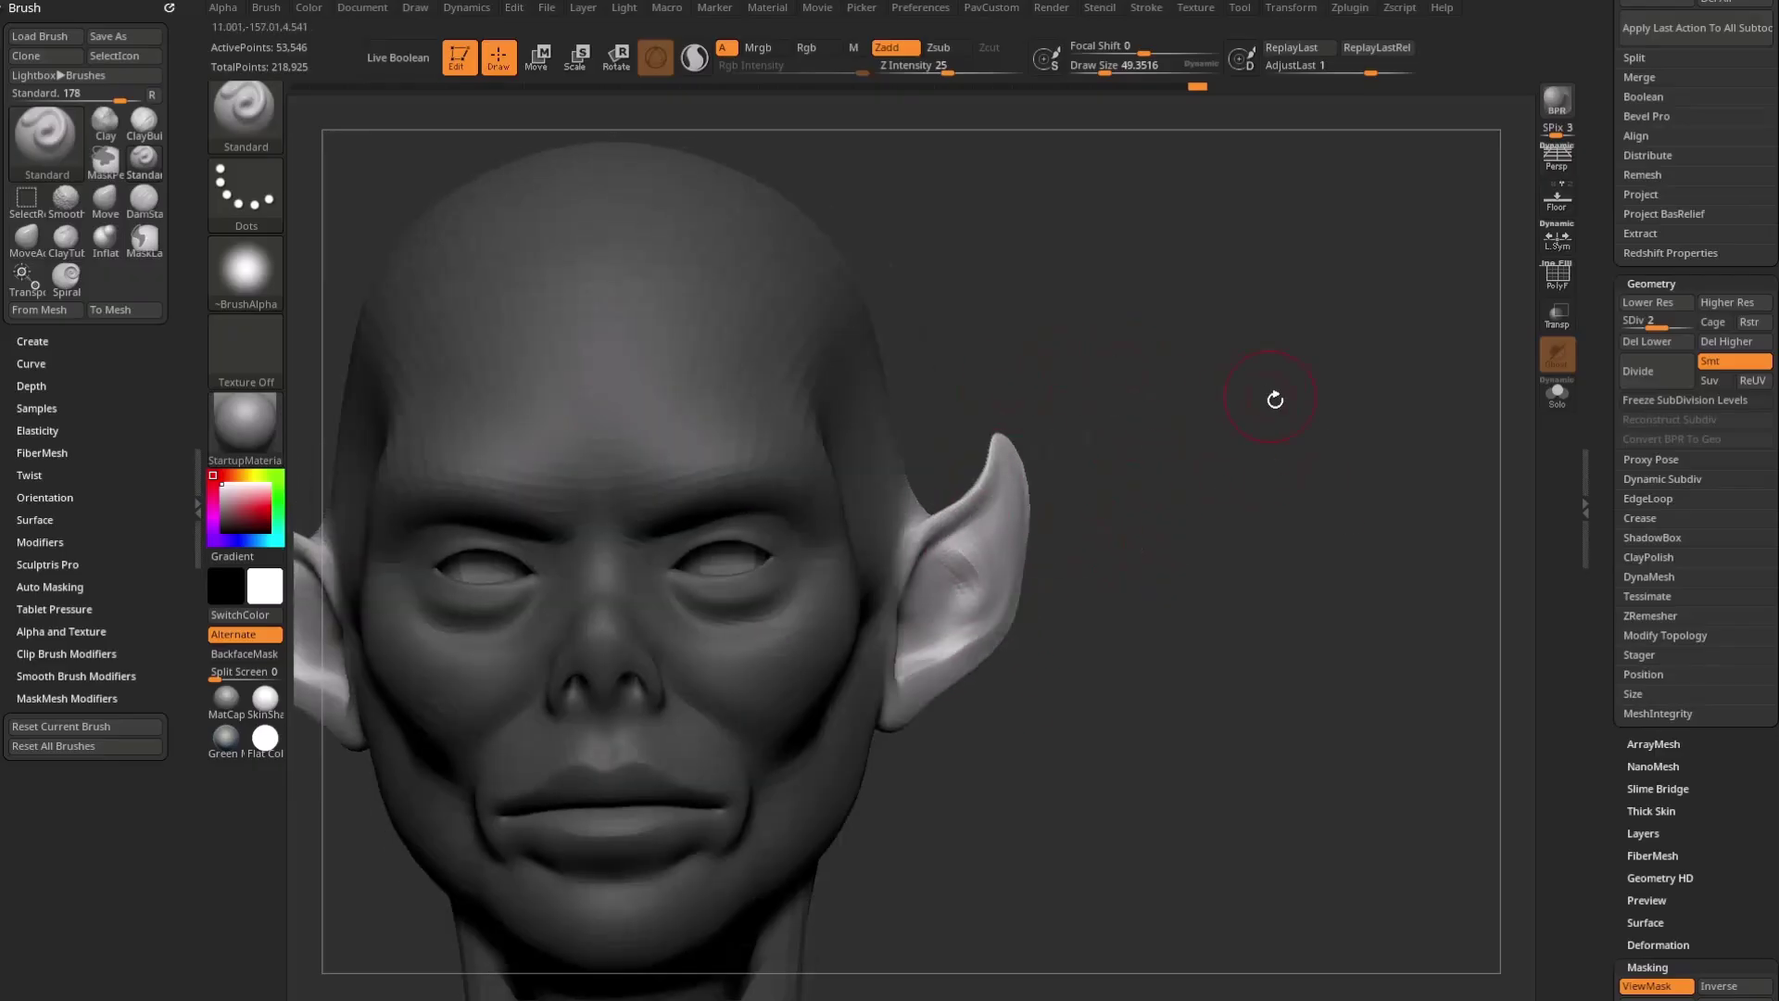
Step: Thicken the outer rim of the pointed ear from the tip downward with the Inflat brush
drag(1231, 391, 1199, 401)
key(b)
key(i)
key(n)
key(bracketright)
drag(1025, 448, 1033, 593)
drag(1254, 532, 1086, 478)
drag(986, 670, 1125, 621)
Step: Carve the hollows inside the pointed ear with the Standard brush at a Draw Size of about 38
key(b)
key(s)
key(t)
key(s)
drag(1041, 589, 1025, 589)
mouse_move(1205, 547)
mouse_down()
mouse_move(1269, 532)
mouse_move(1200, 533)
mouse_up()
alt+drag(977, 519, 1010, 565)
drag(1213, 547, 1158, 547)
mouse_move(1025, 521)
alt+mouse_down()
mouse_move(1028, 579)
mouse_move(964, 590)
mouse_move(1024, 576)
alt+mouse_up()
Step: Clear the mask so the whole head and body are editable again
mouse_move(1167, 528)
shift+mouse_down()
mouse_move(1303, 469)
mouse_move(1291, 505)
shift+mouse_up()
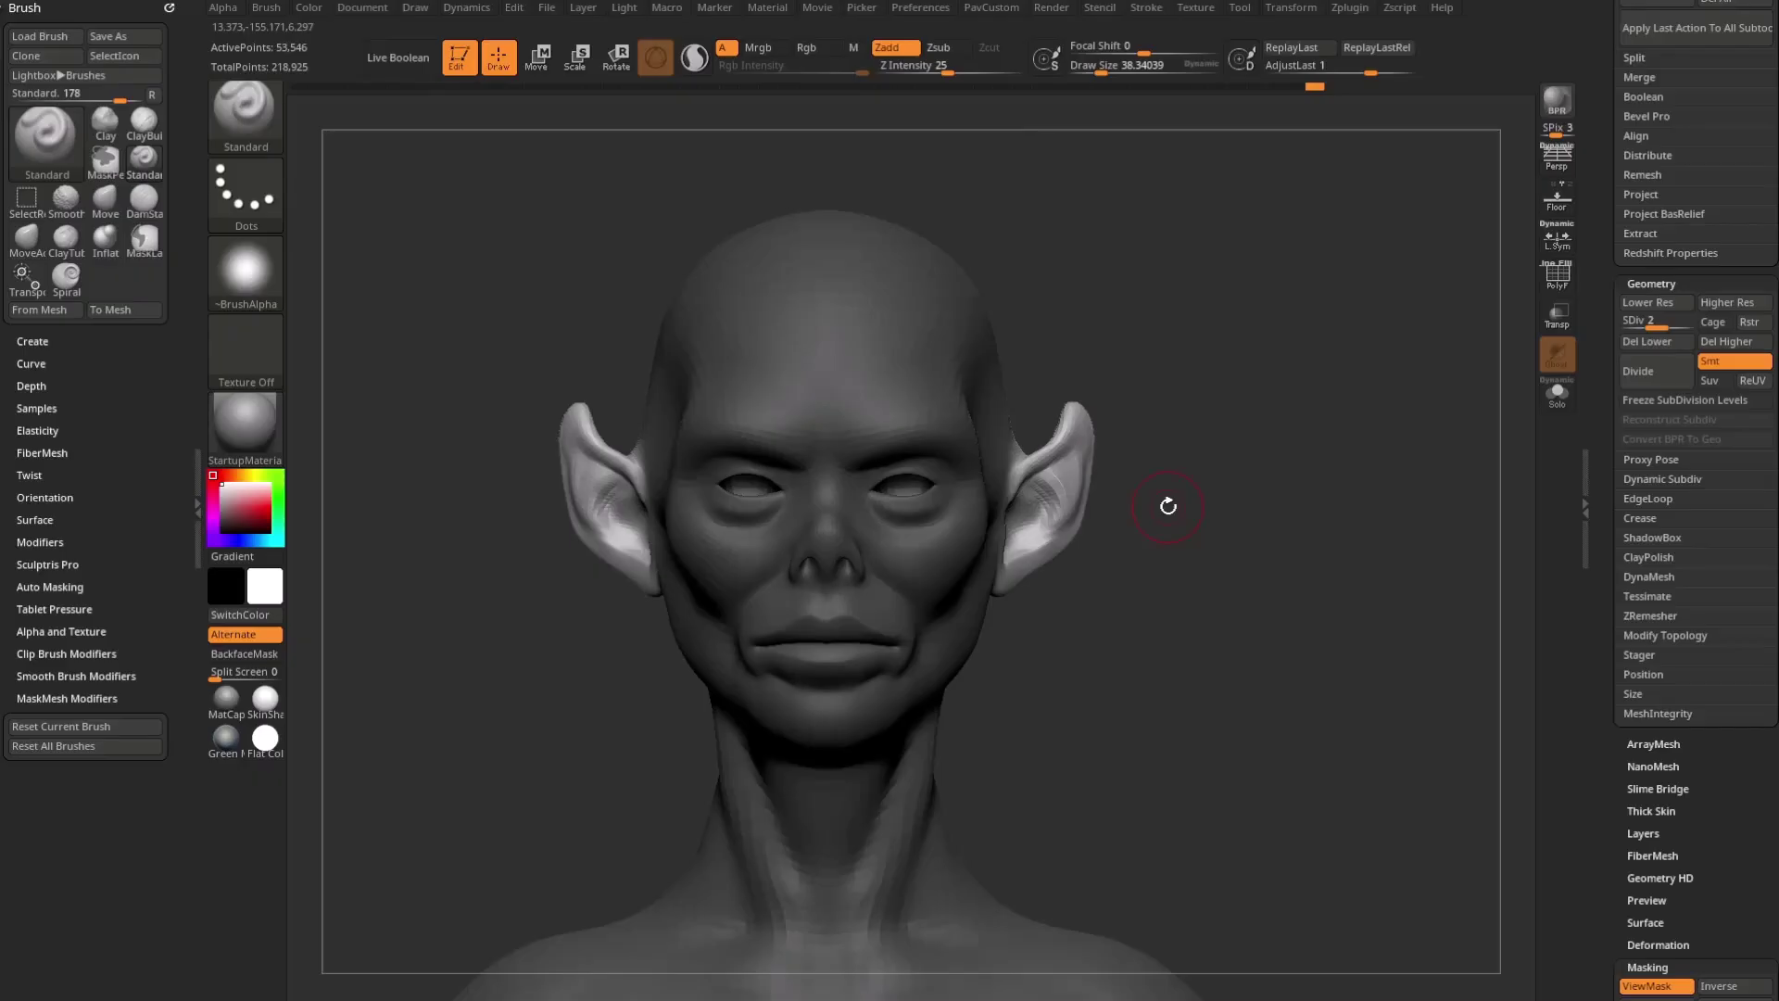
drag(1318, 528, 1028, 476)
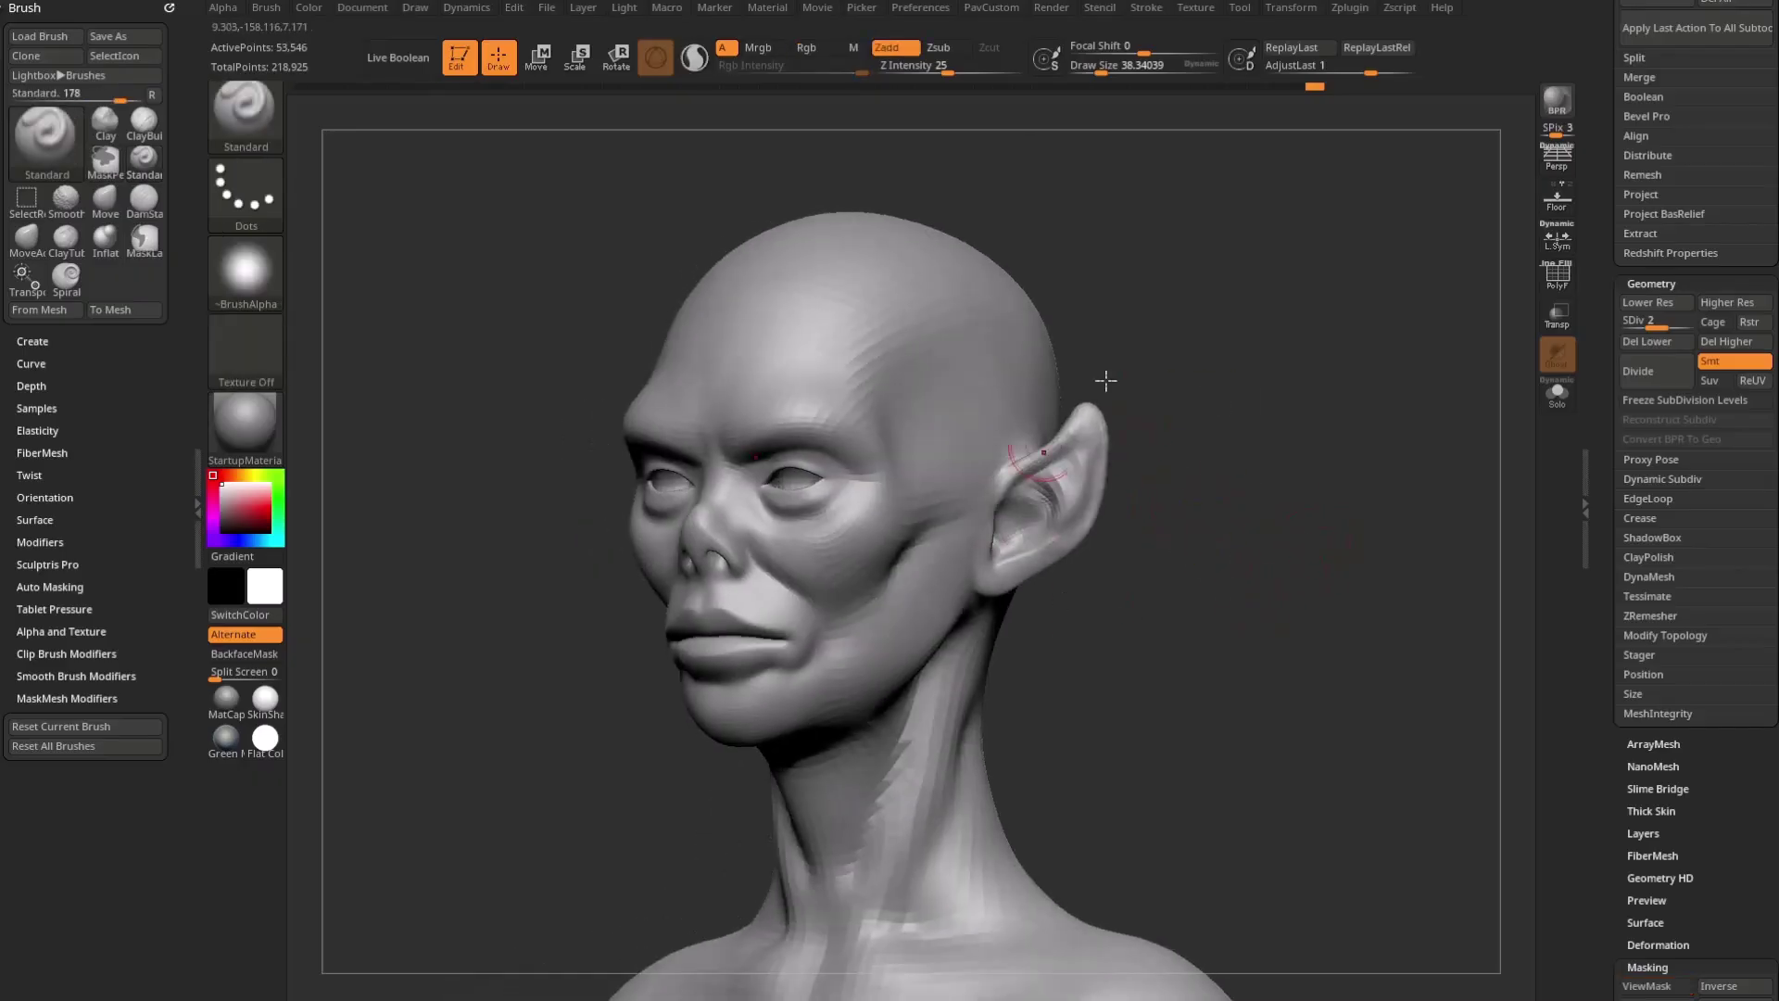
mouse_move(1203, 535)
mouse_down()
mouse_move(1377, 492)
mouse_move(1103, 537)
mouse_up()
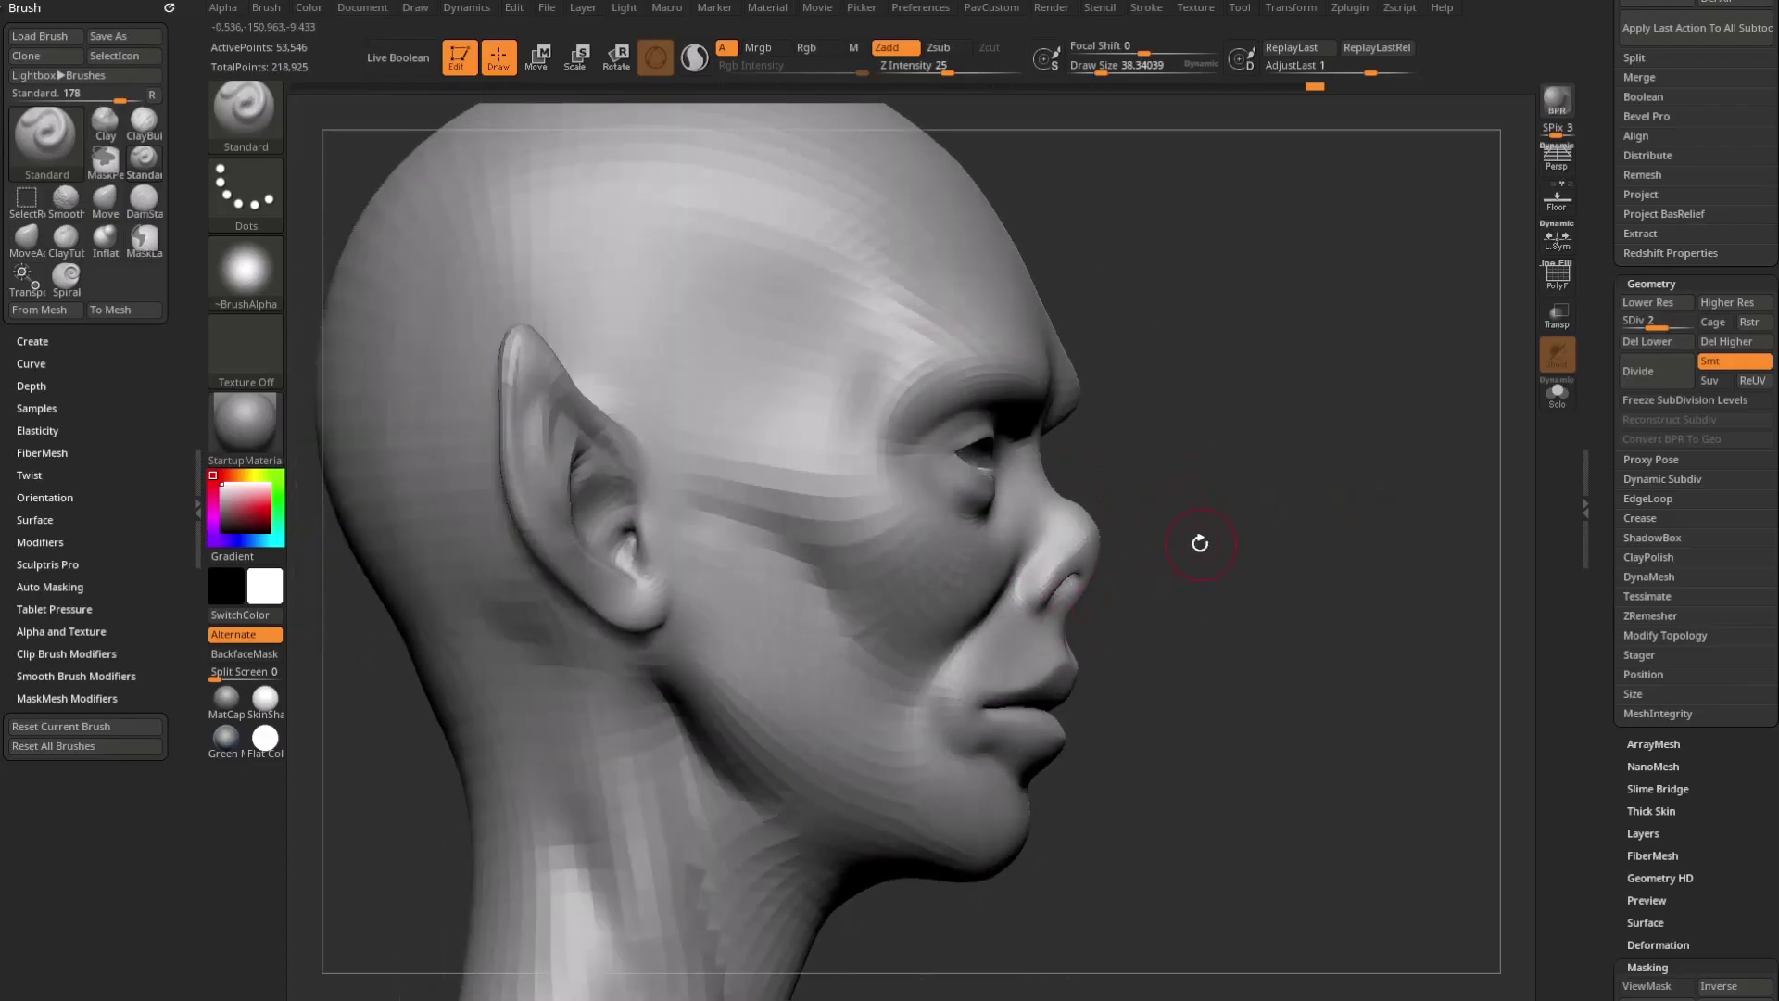
Step: Cut sharper creases around the nostrils and across the face with the DamStandard brush
key(b)
key(d)
key(s)
drag(1213, 487, 1058, 613)
drag(955, 588, 965, 653)
mouse_move(1204, 593)
mouse_down()
mouse_move(1024, 617)
mouse_move(980, 647)
mouse_move(993, 635)
mouse_up()
drag(1376, 569, 945, 551)
mouse_move(695, 695)
mouse_down()
mouse_move(1152, 469)
mouse_move(1003, 446)
mouse_up()
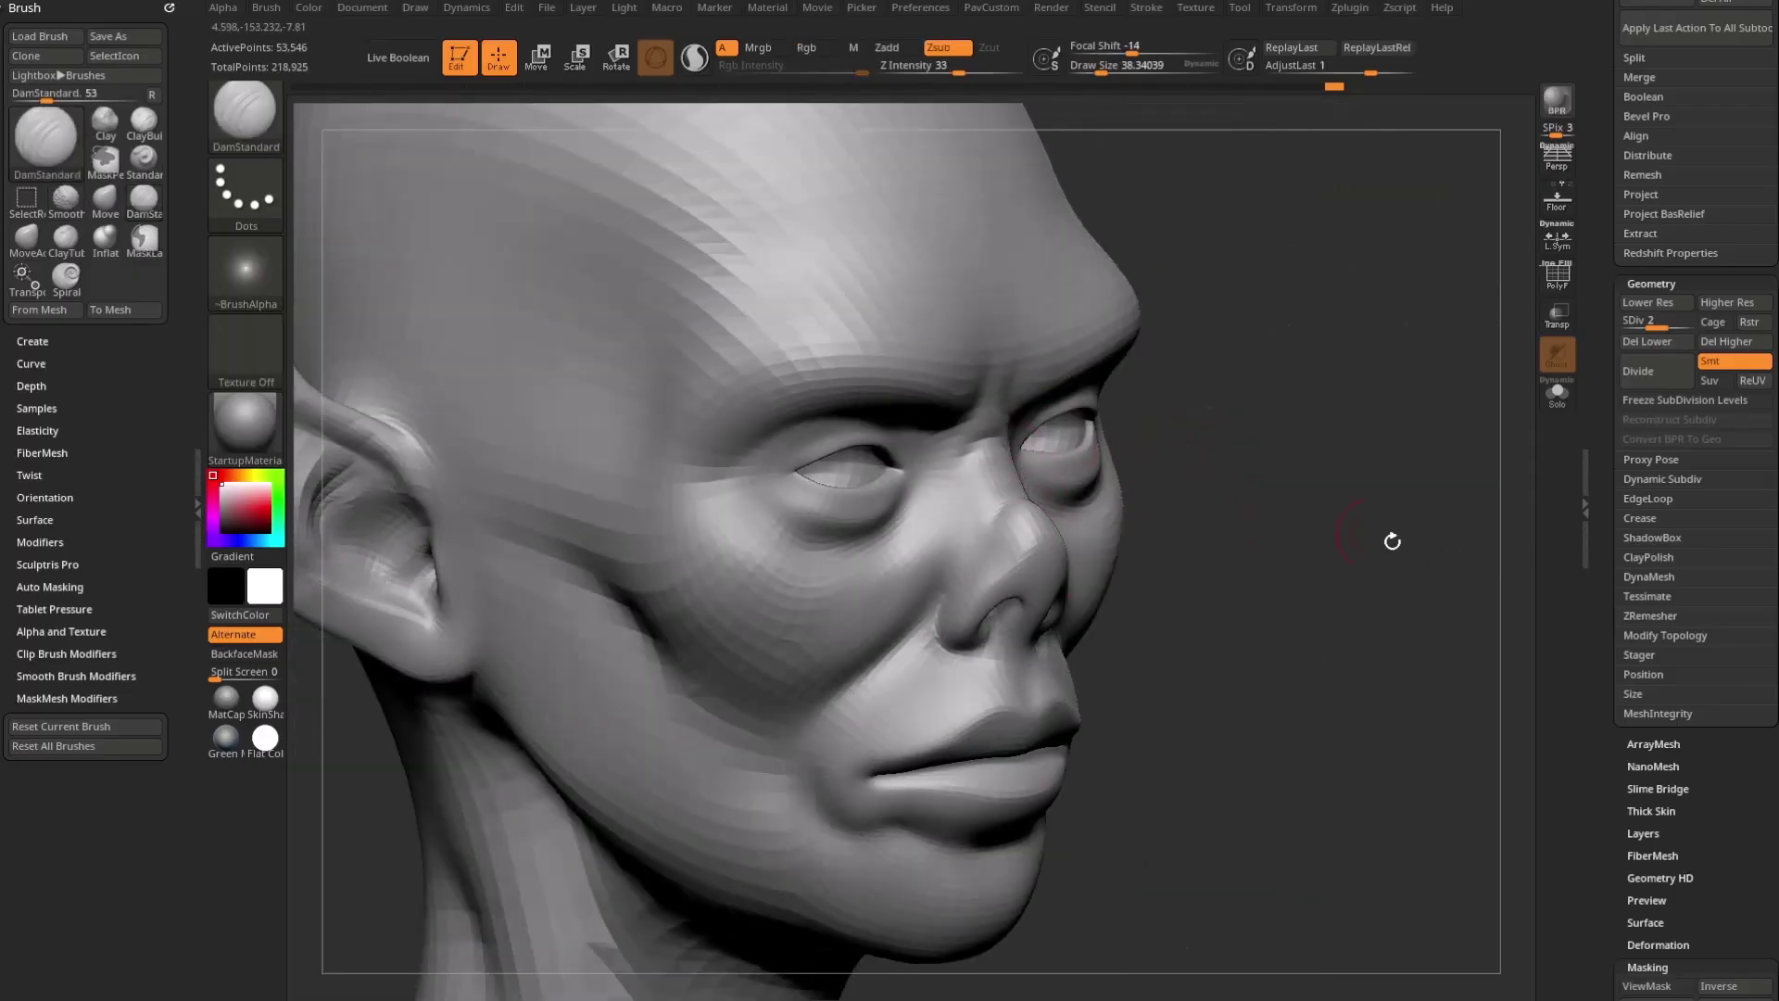
drag(1366, 528, 985, 575)
Step: Raise the body mesh to subdivision level 3 and bring the whole figure and its subtool list into view
alt+drag(1282, 547, 1381, 490)
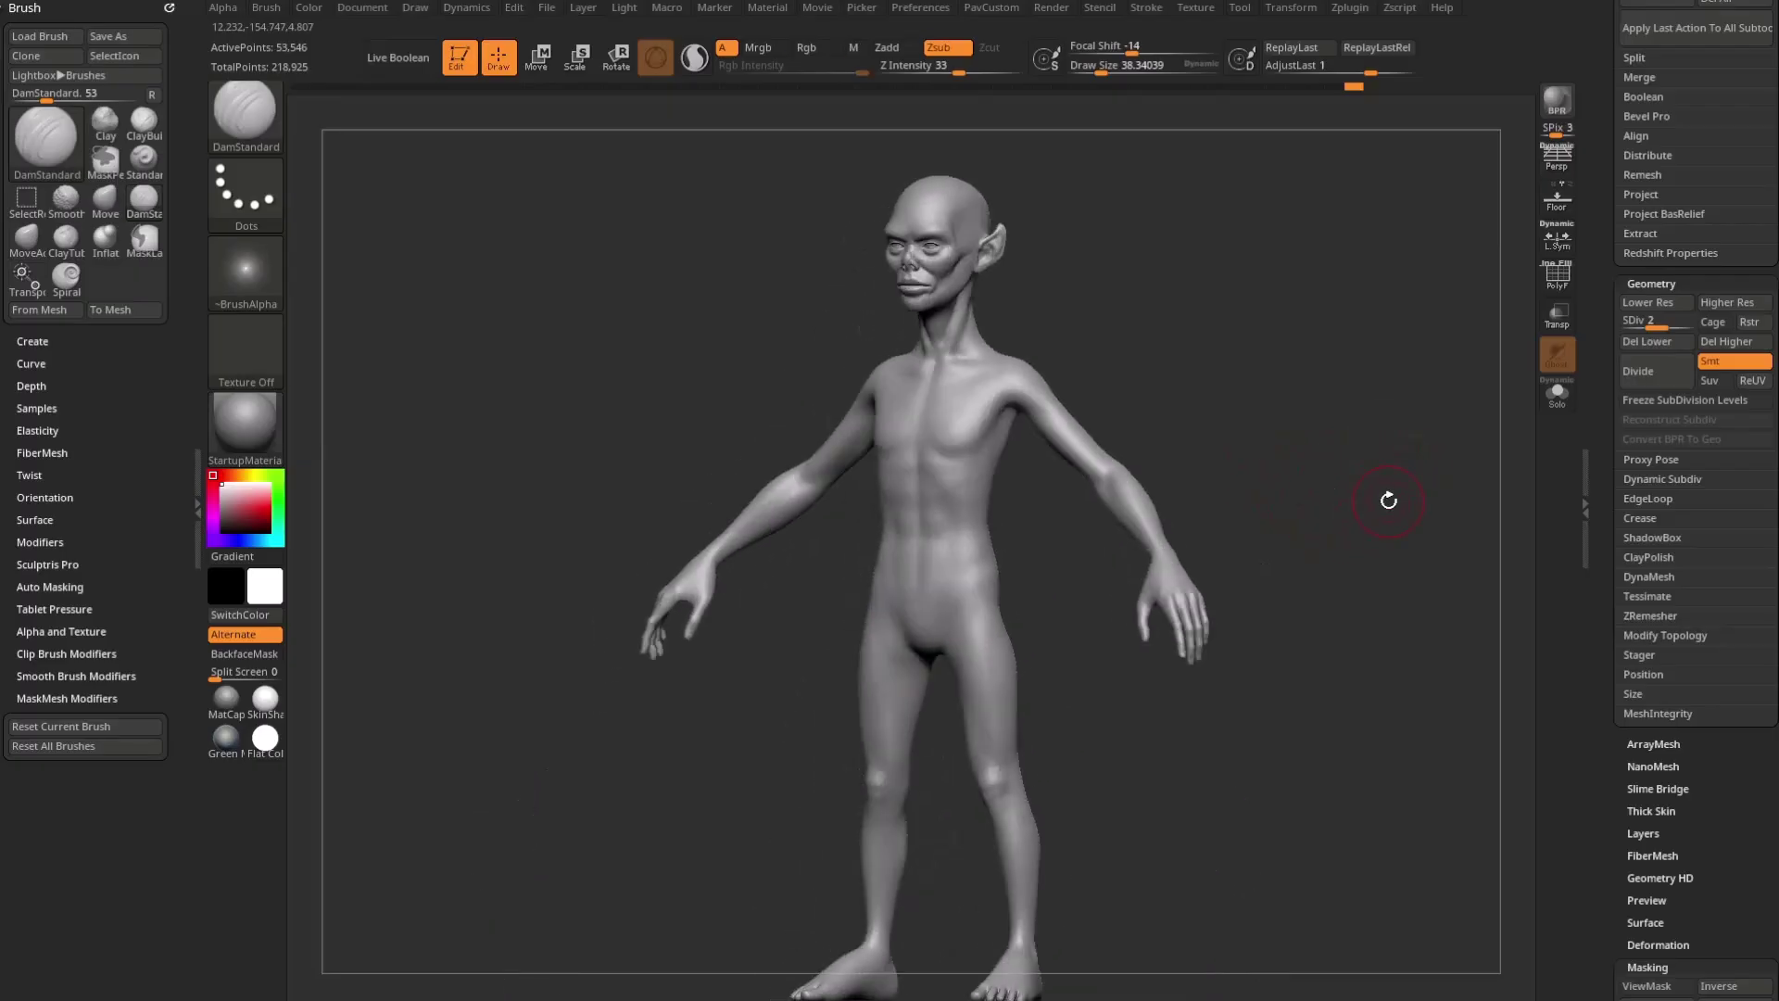
scroll(1606, 408, up, 1)
key(d)
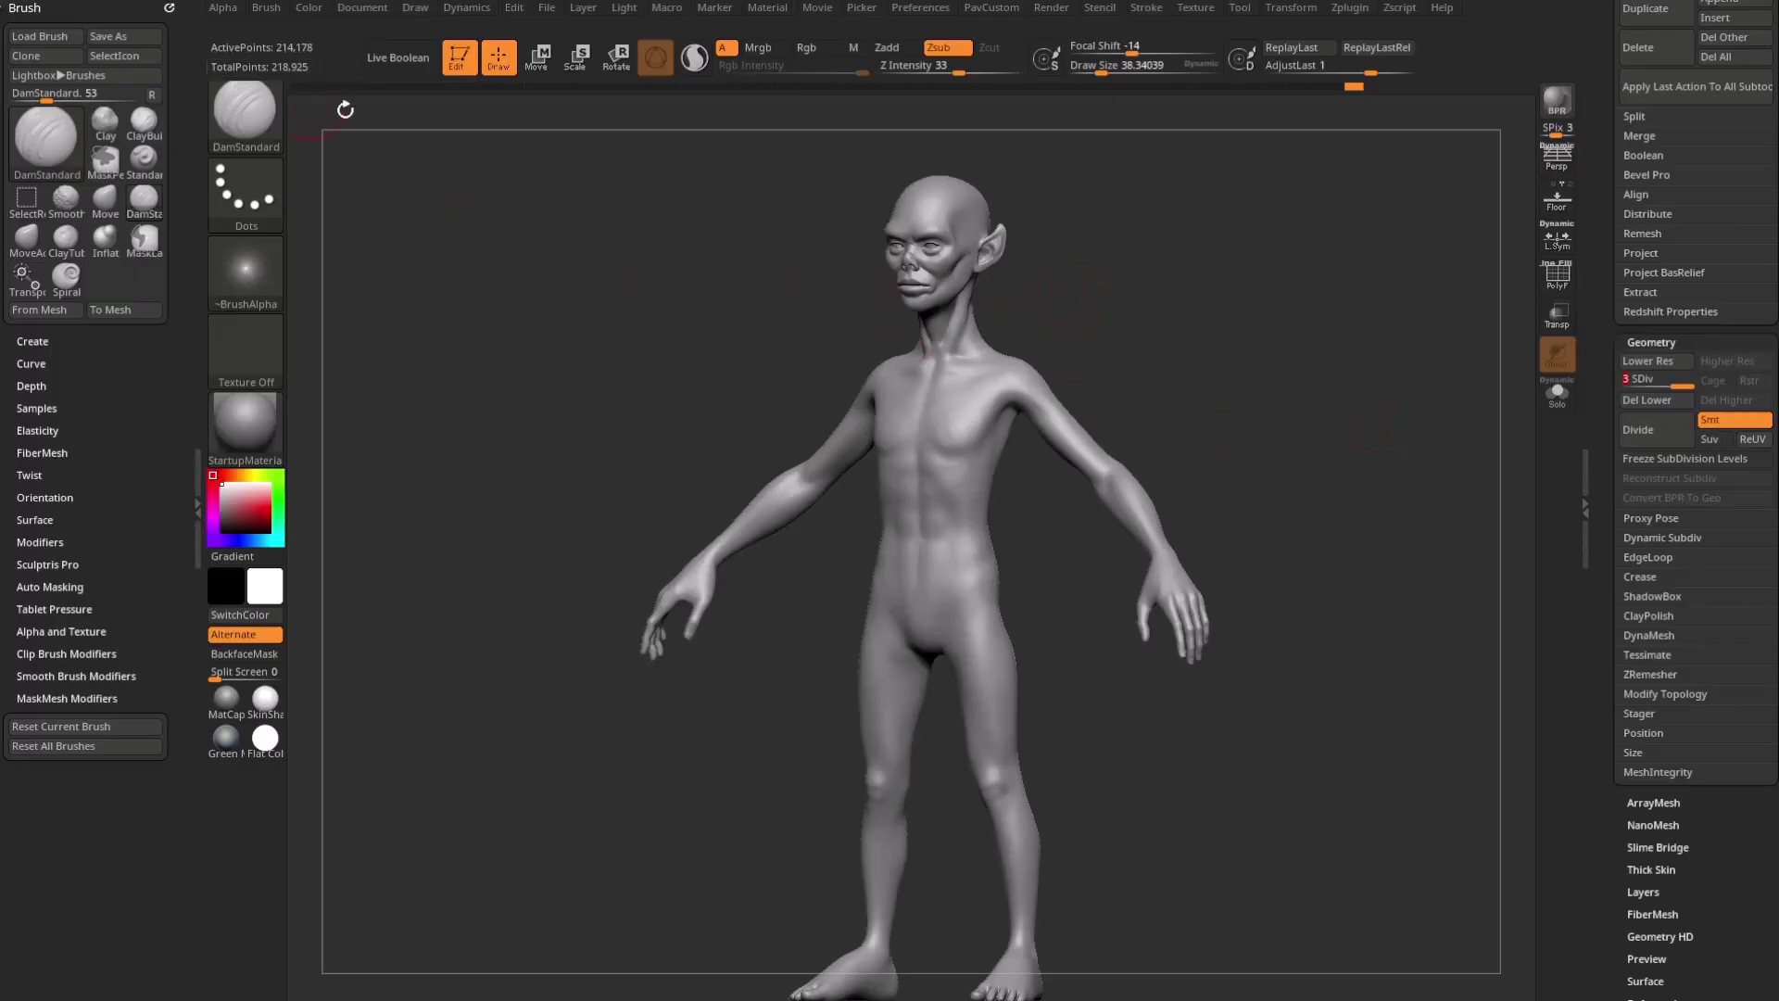
scroll(1601, 528, up, 15)
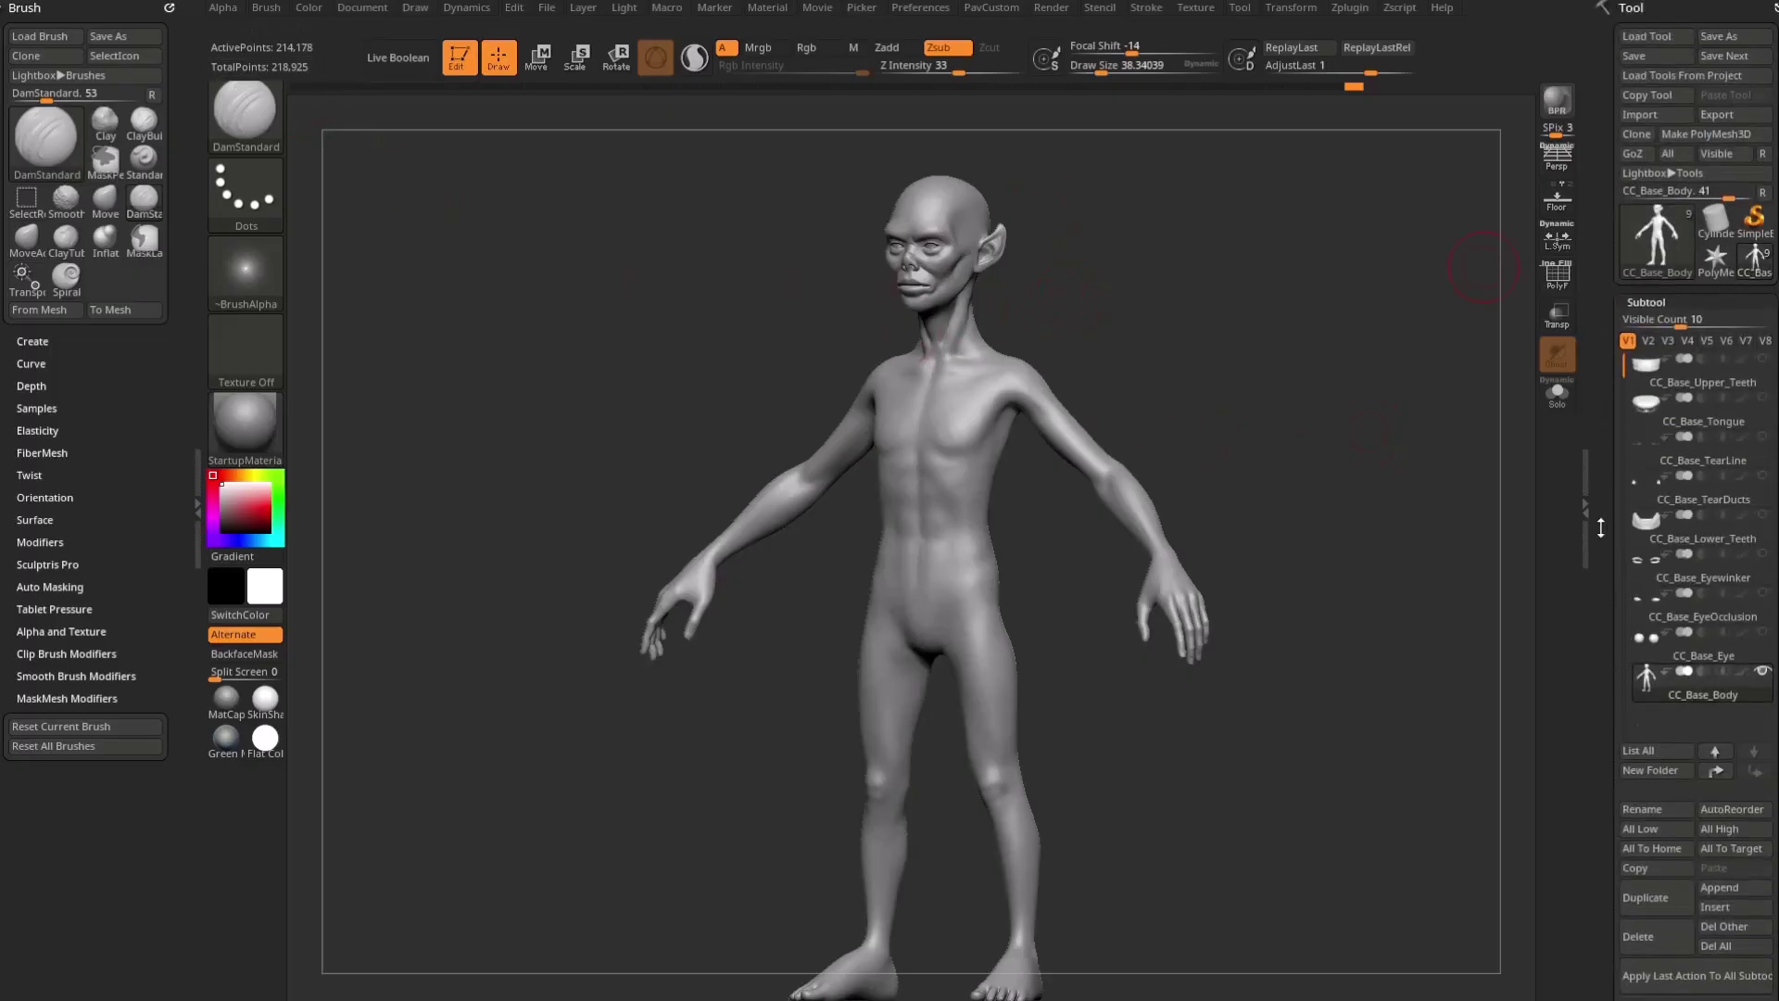
mouse_move(1357, 462)
mouse_down()
mouse_move(1314, 420)
mouse_move(1320, 449)
mouse_up()
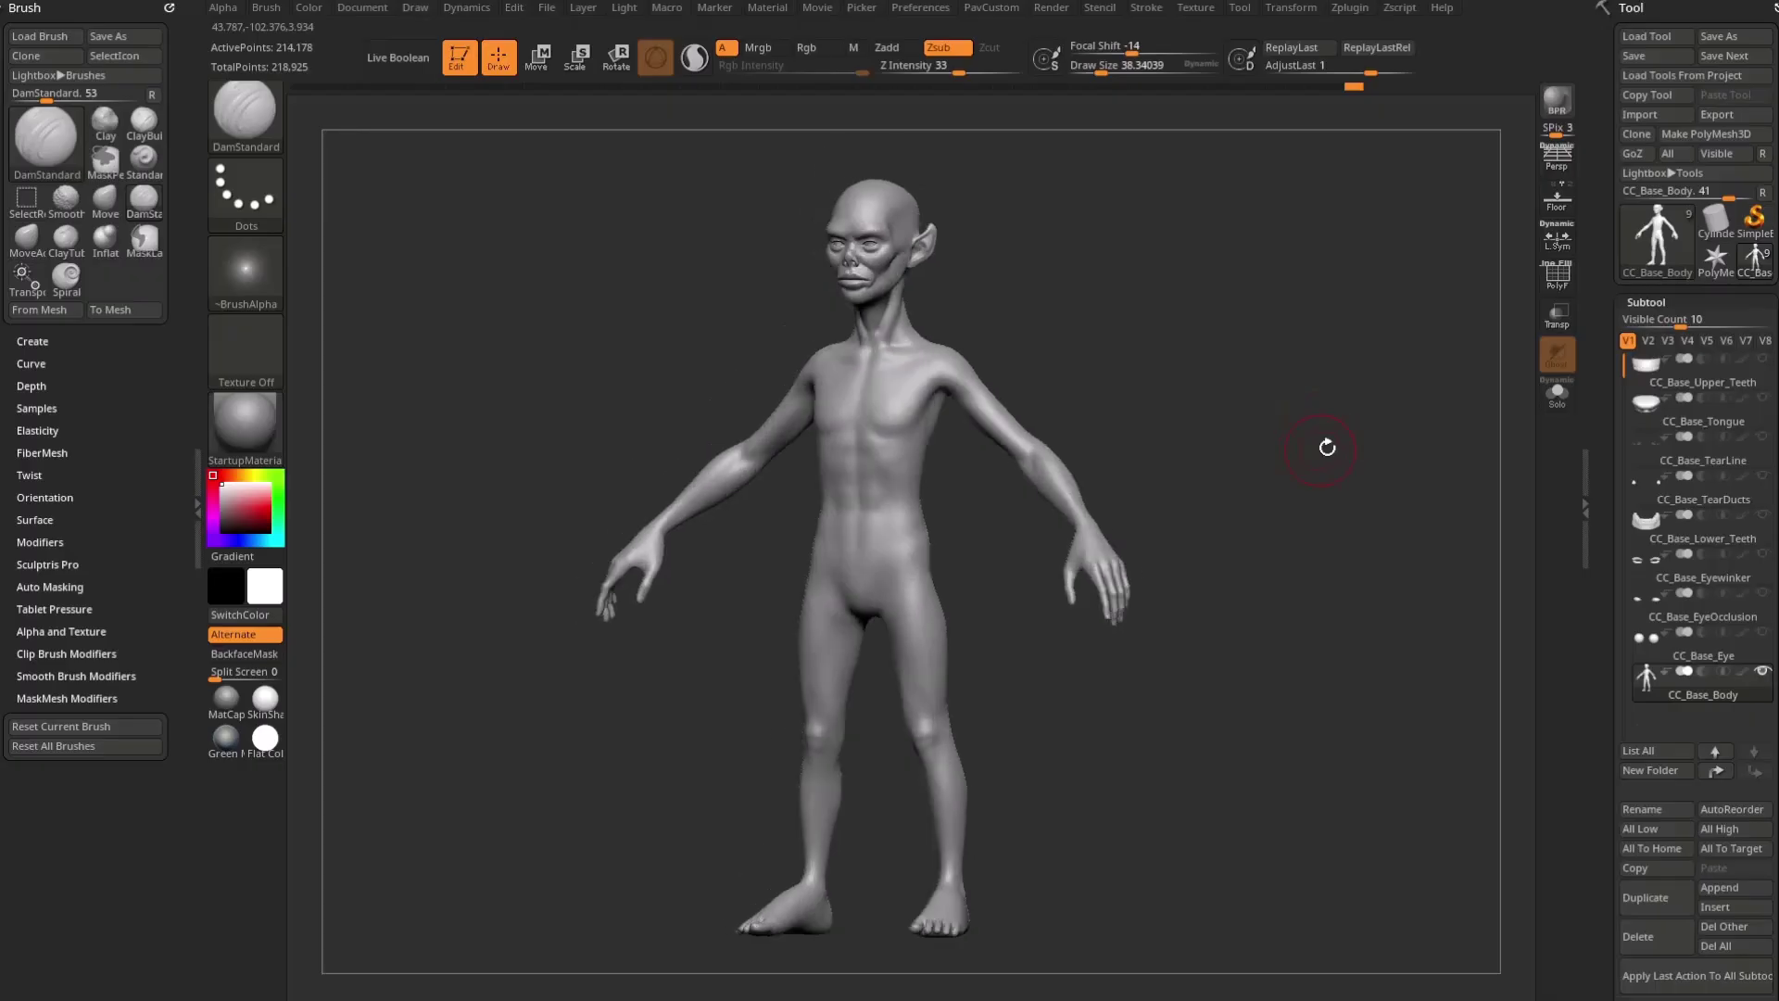
Step: Make all of the character's subtools visible together with CC_Base_Body
click(1634, 154)
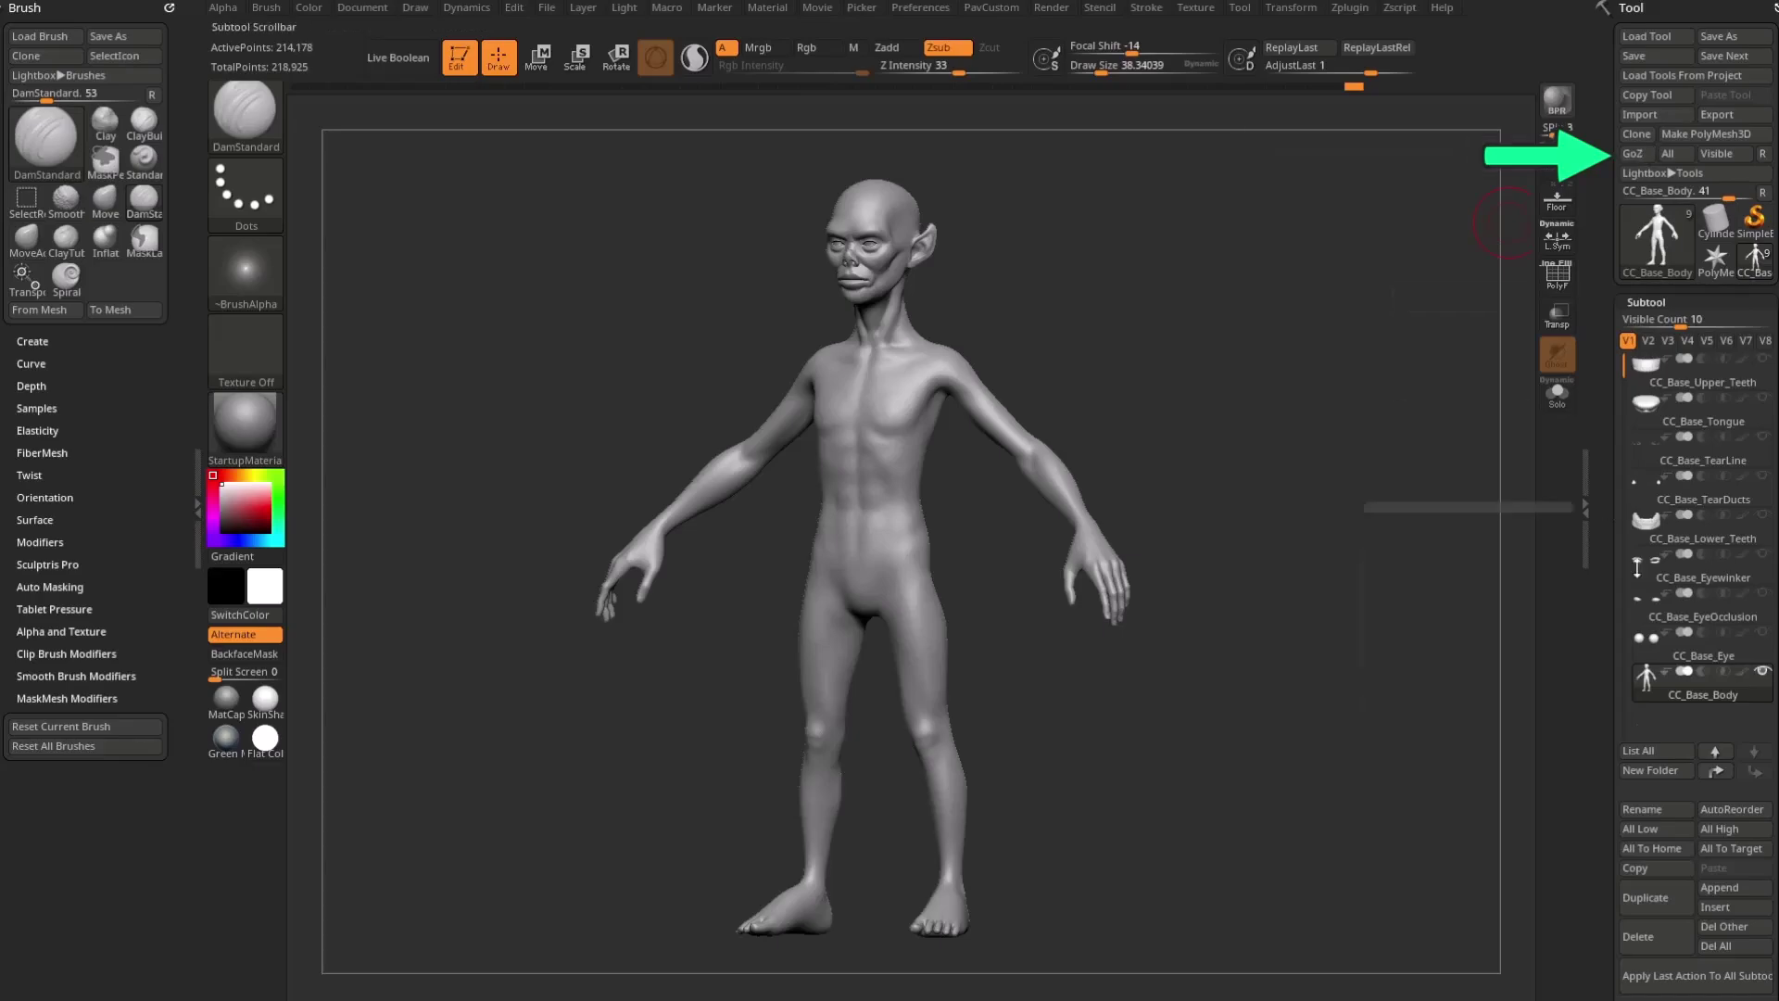
mouse_move(1706, 682)
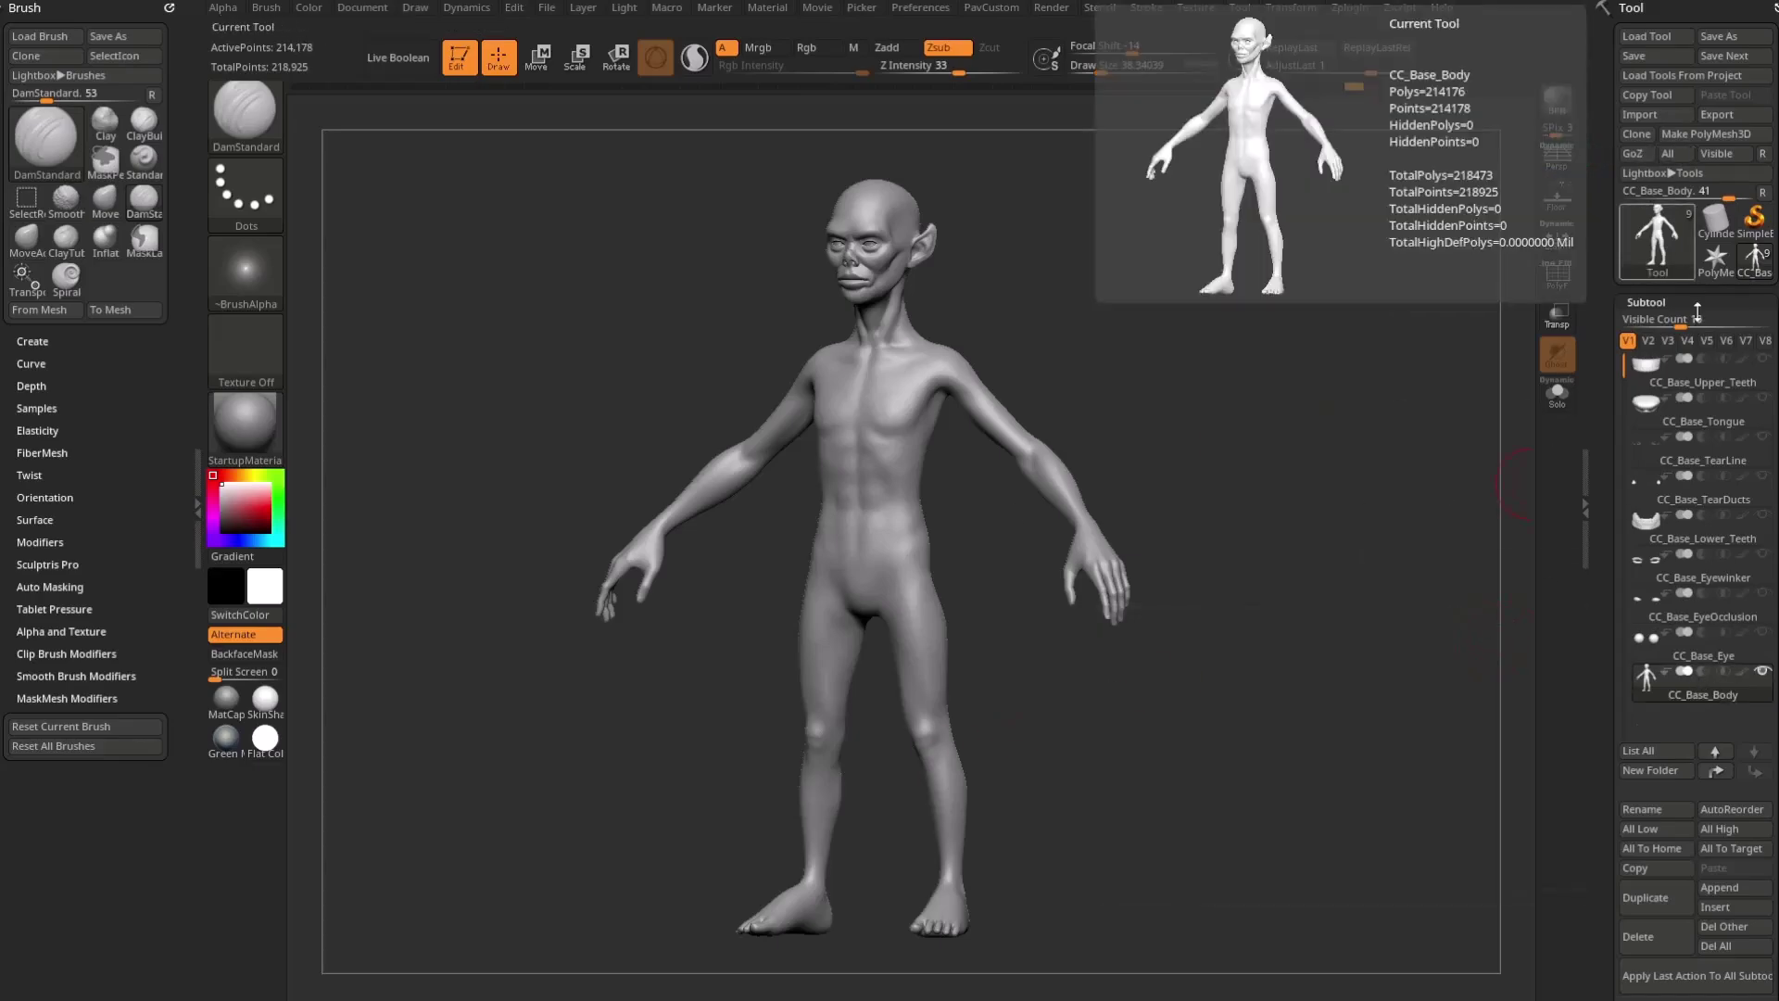
mouse_move(1708, 420)
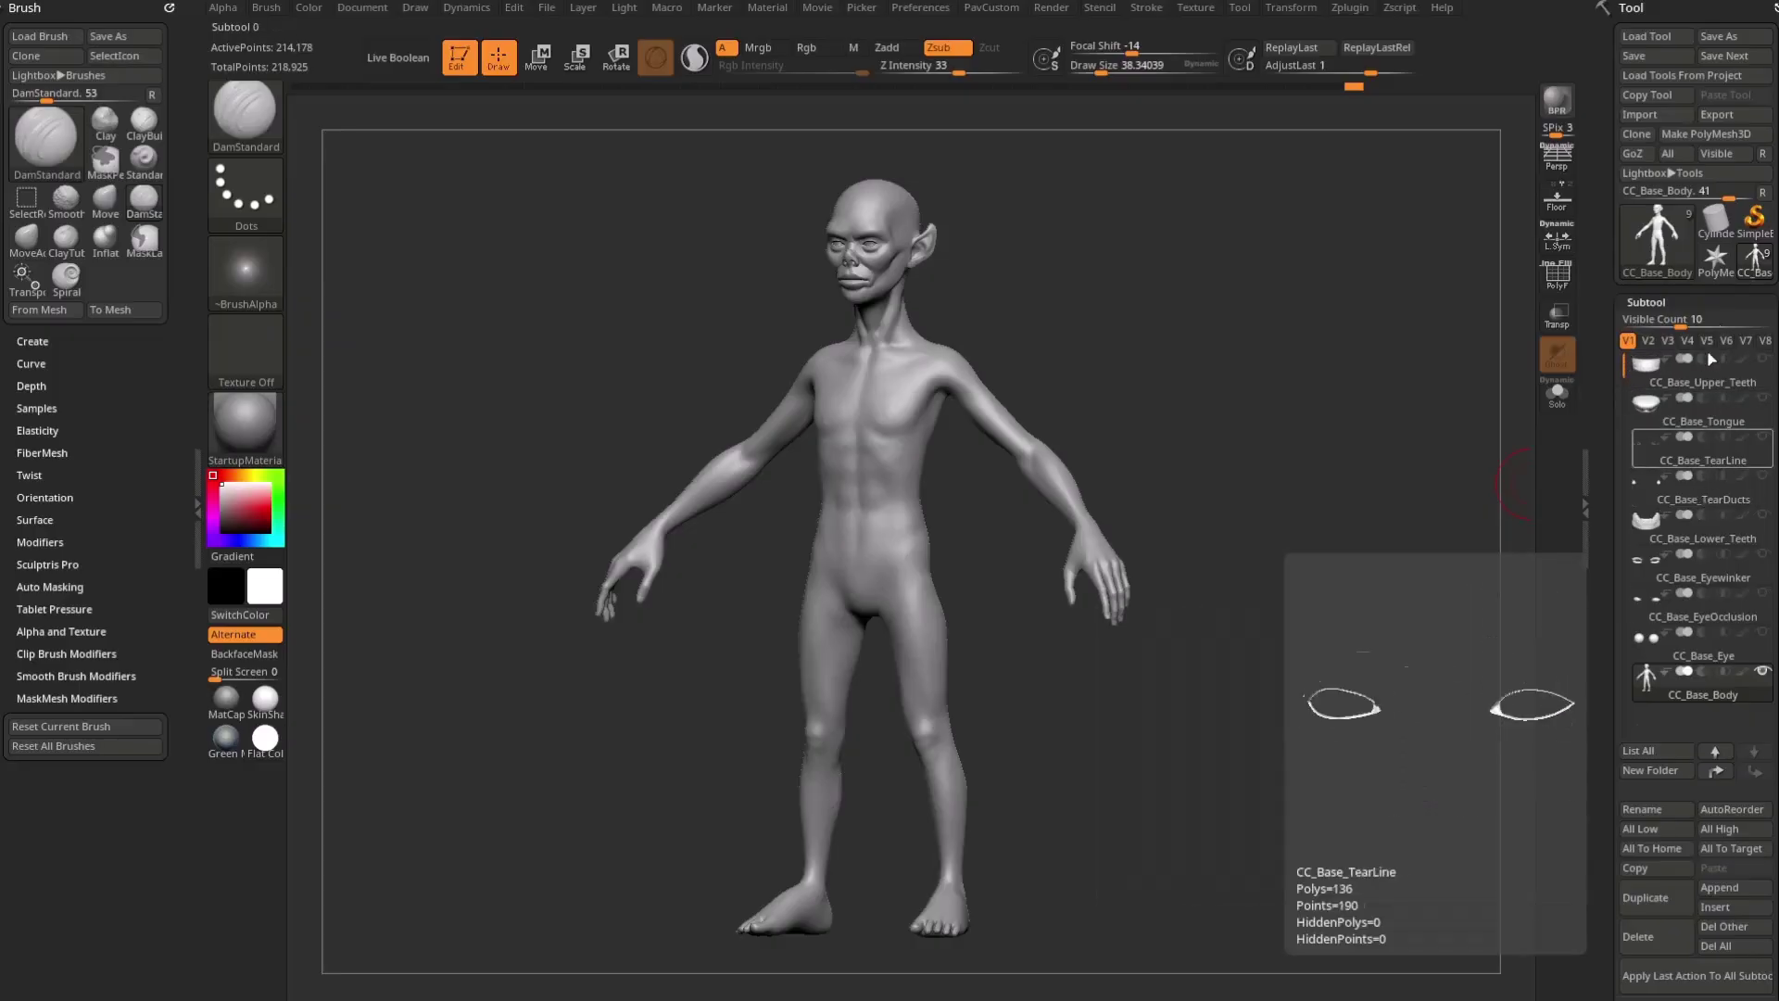
mouse_move(1737, 191)
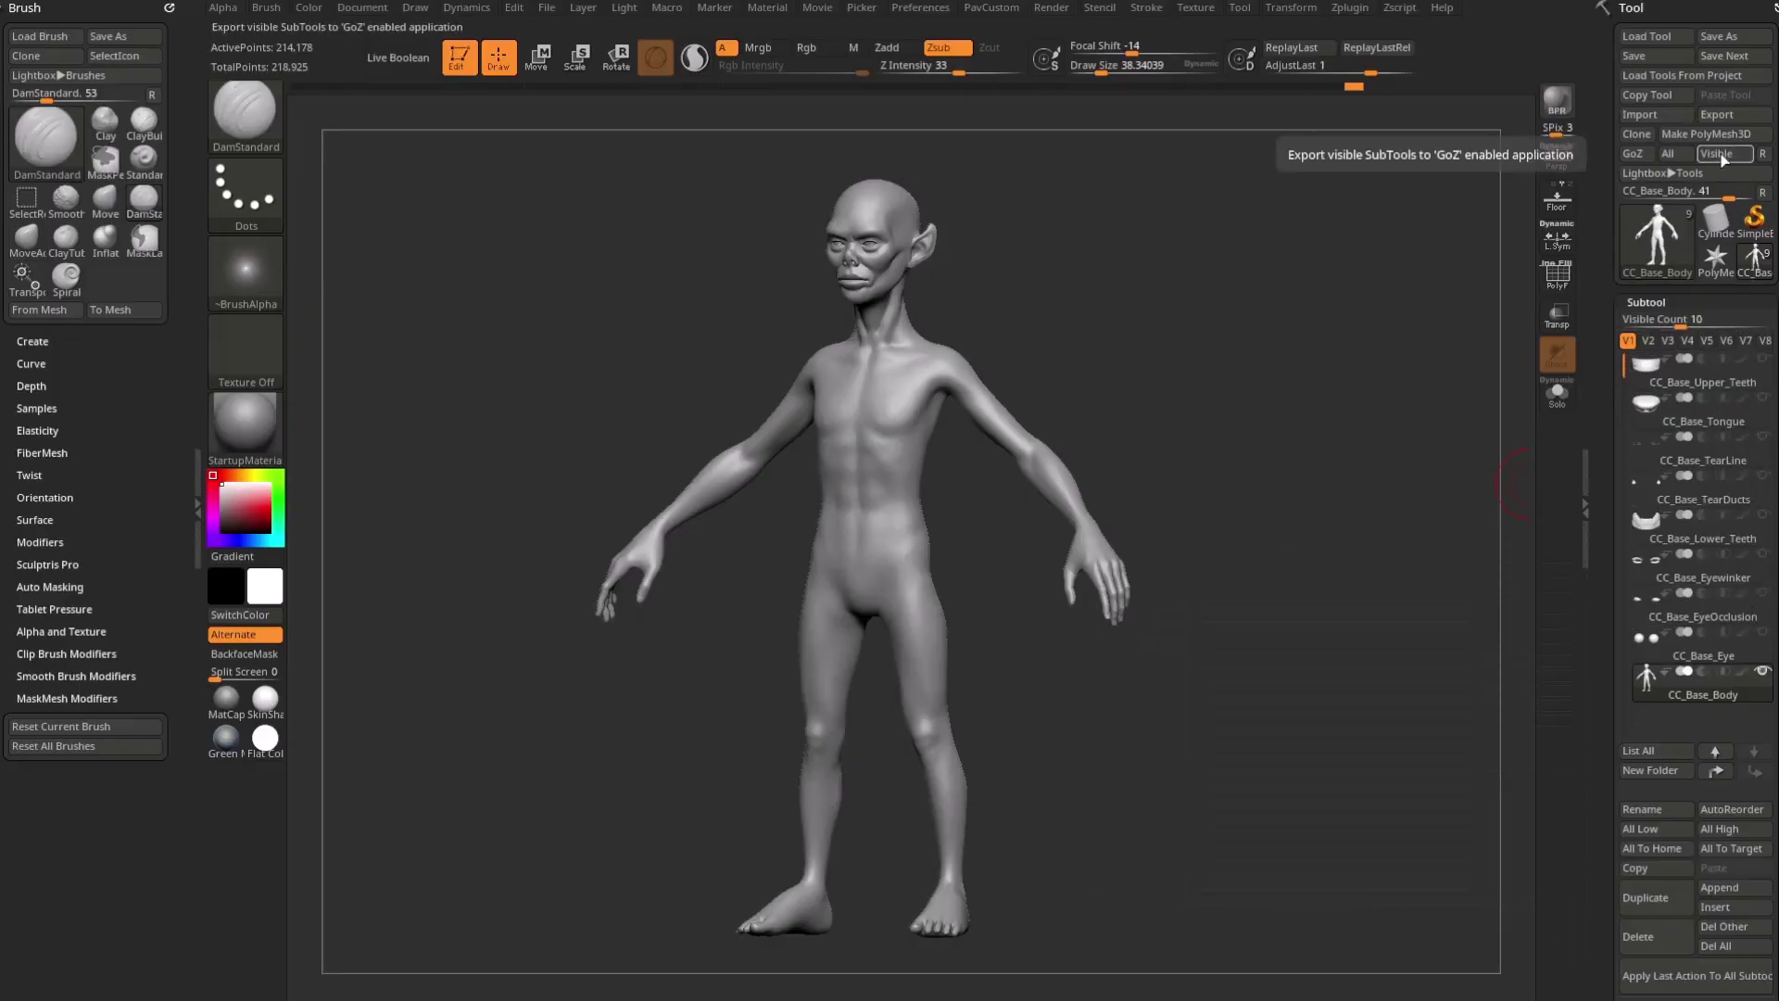
mouse_move(1707, 382)
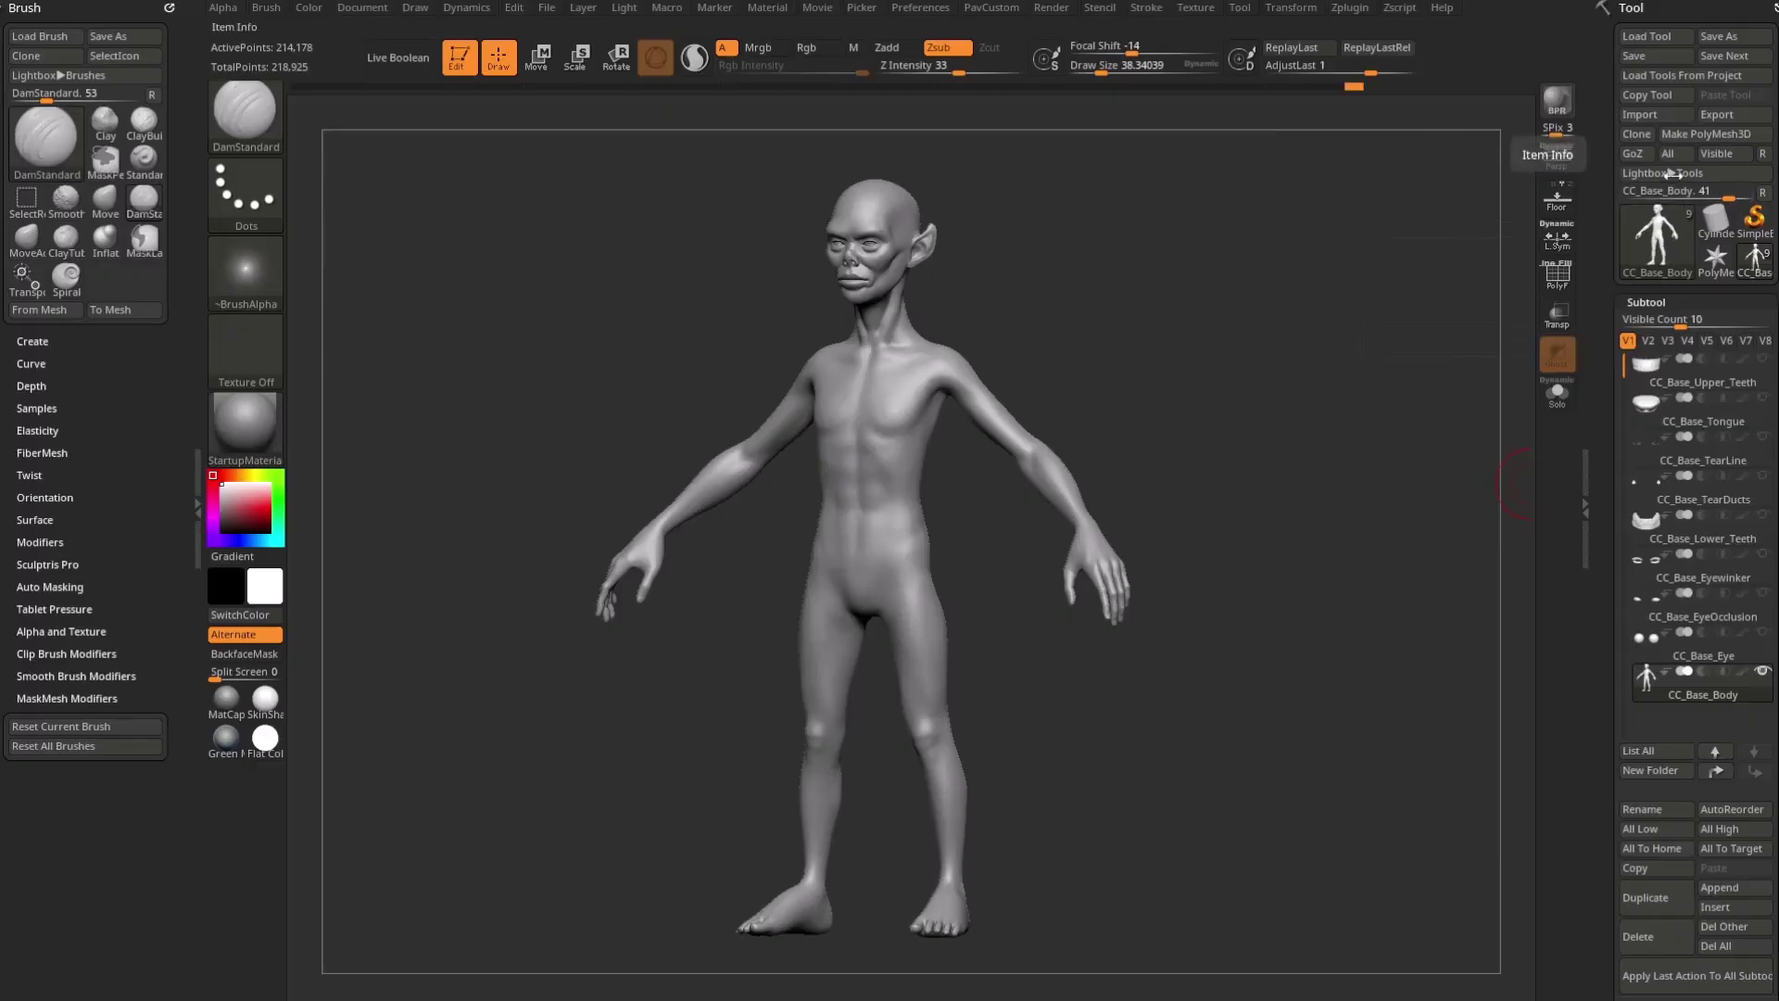
mouse_move(1751, 702)
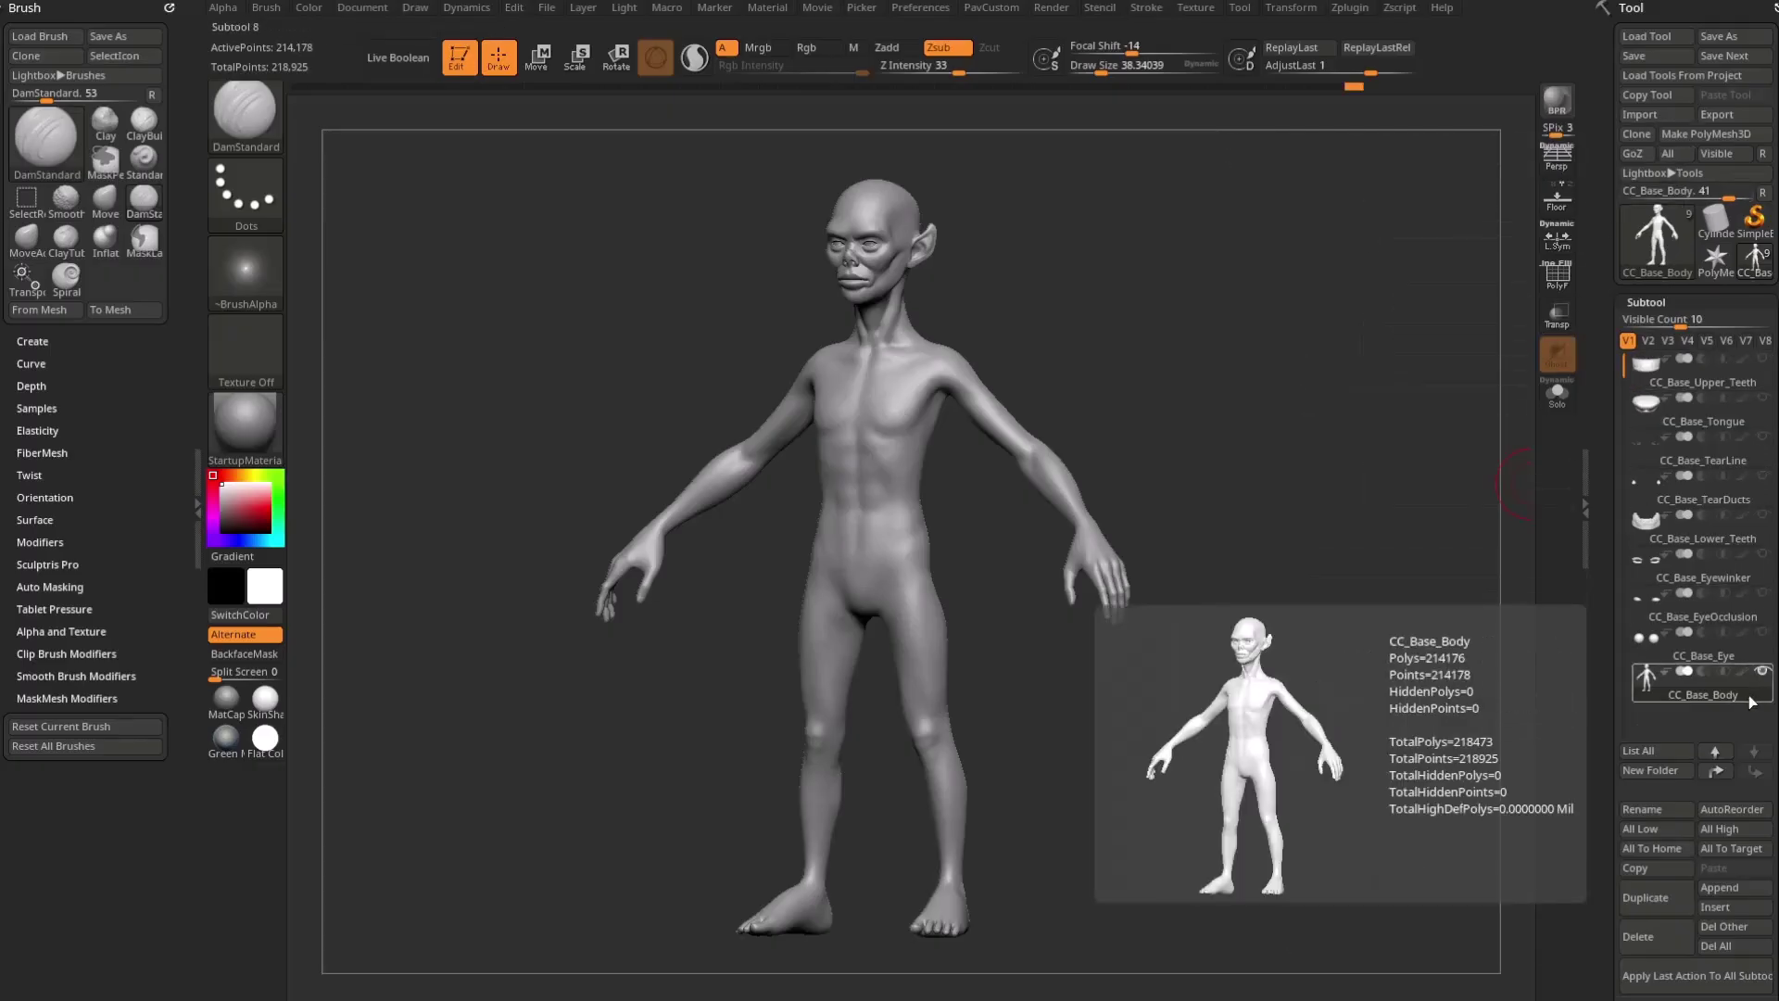
key(shift)
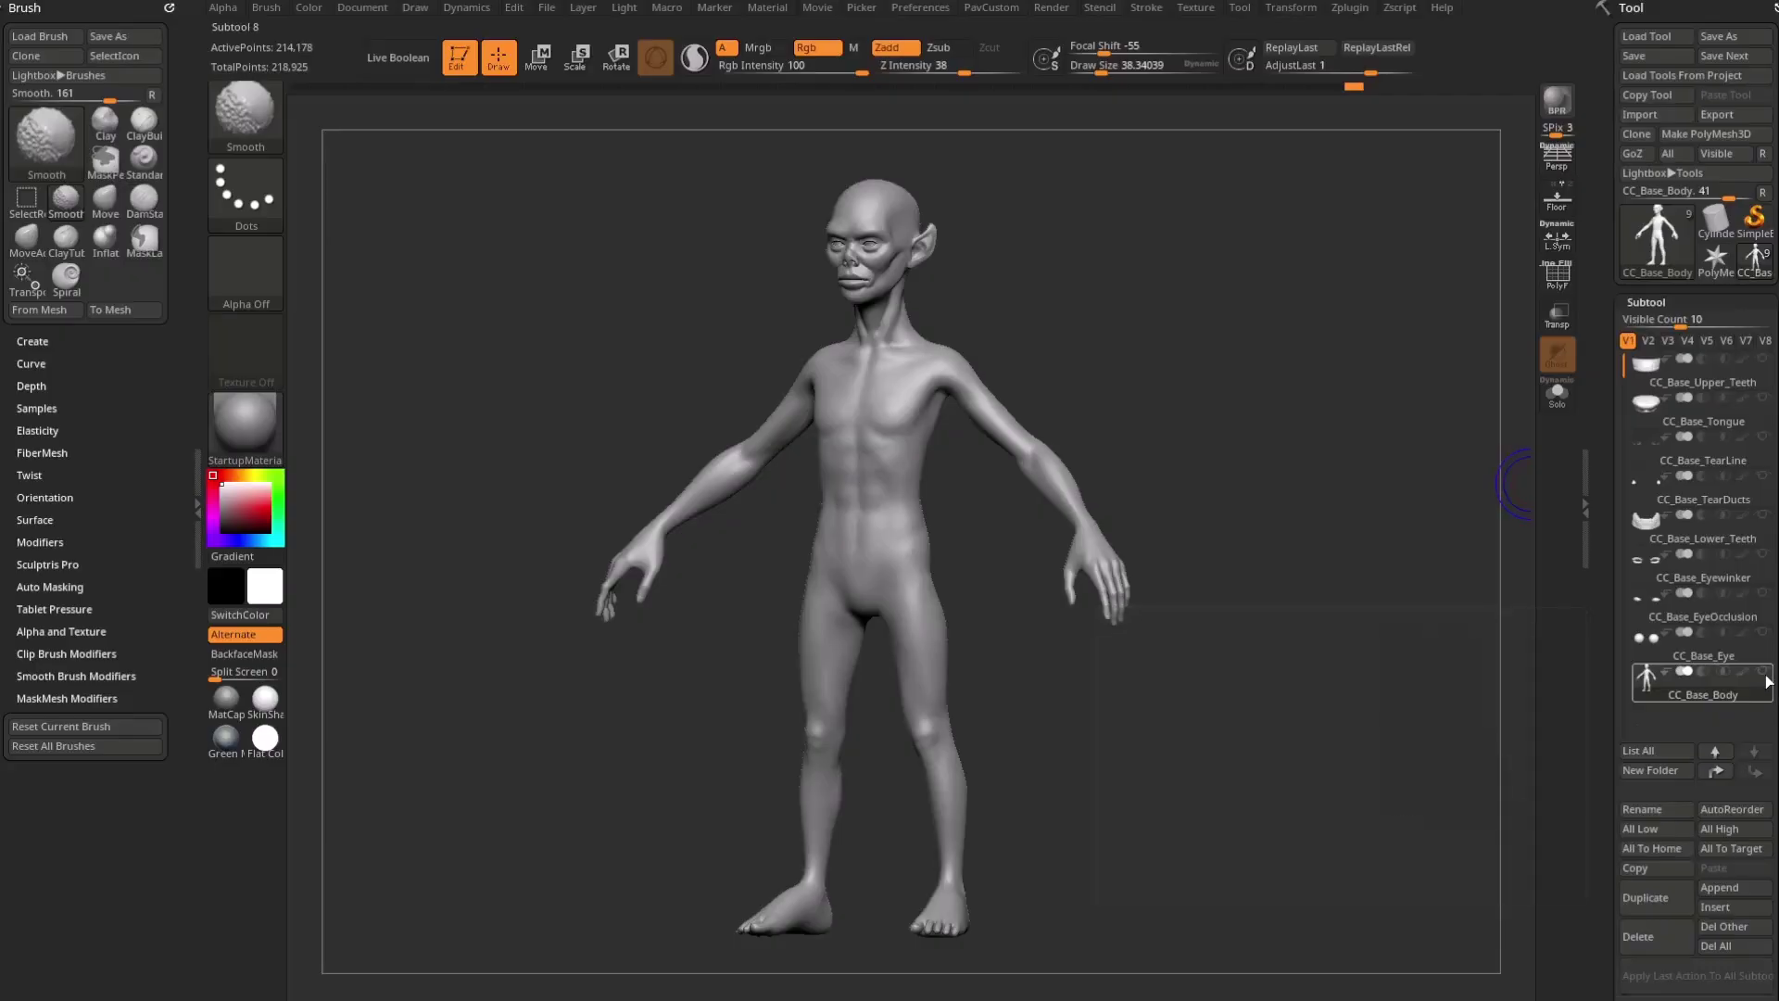
shift+click(1764, 676)
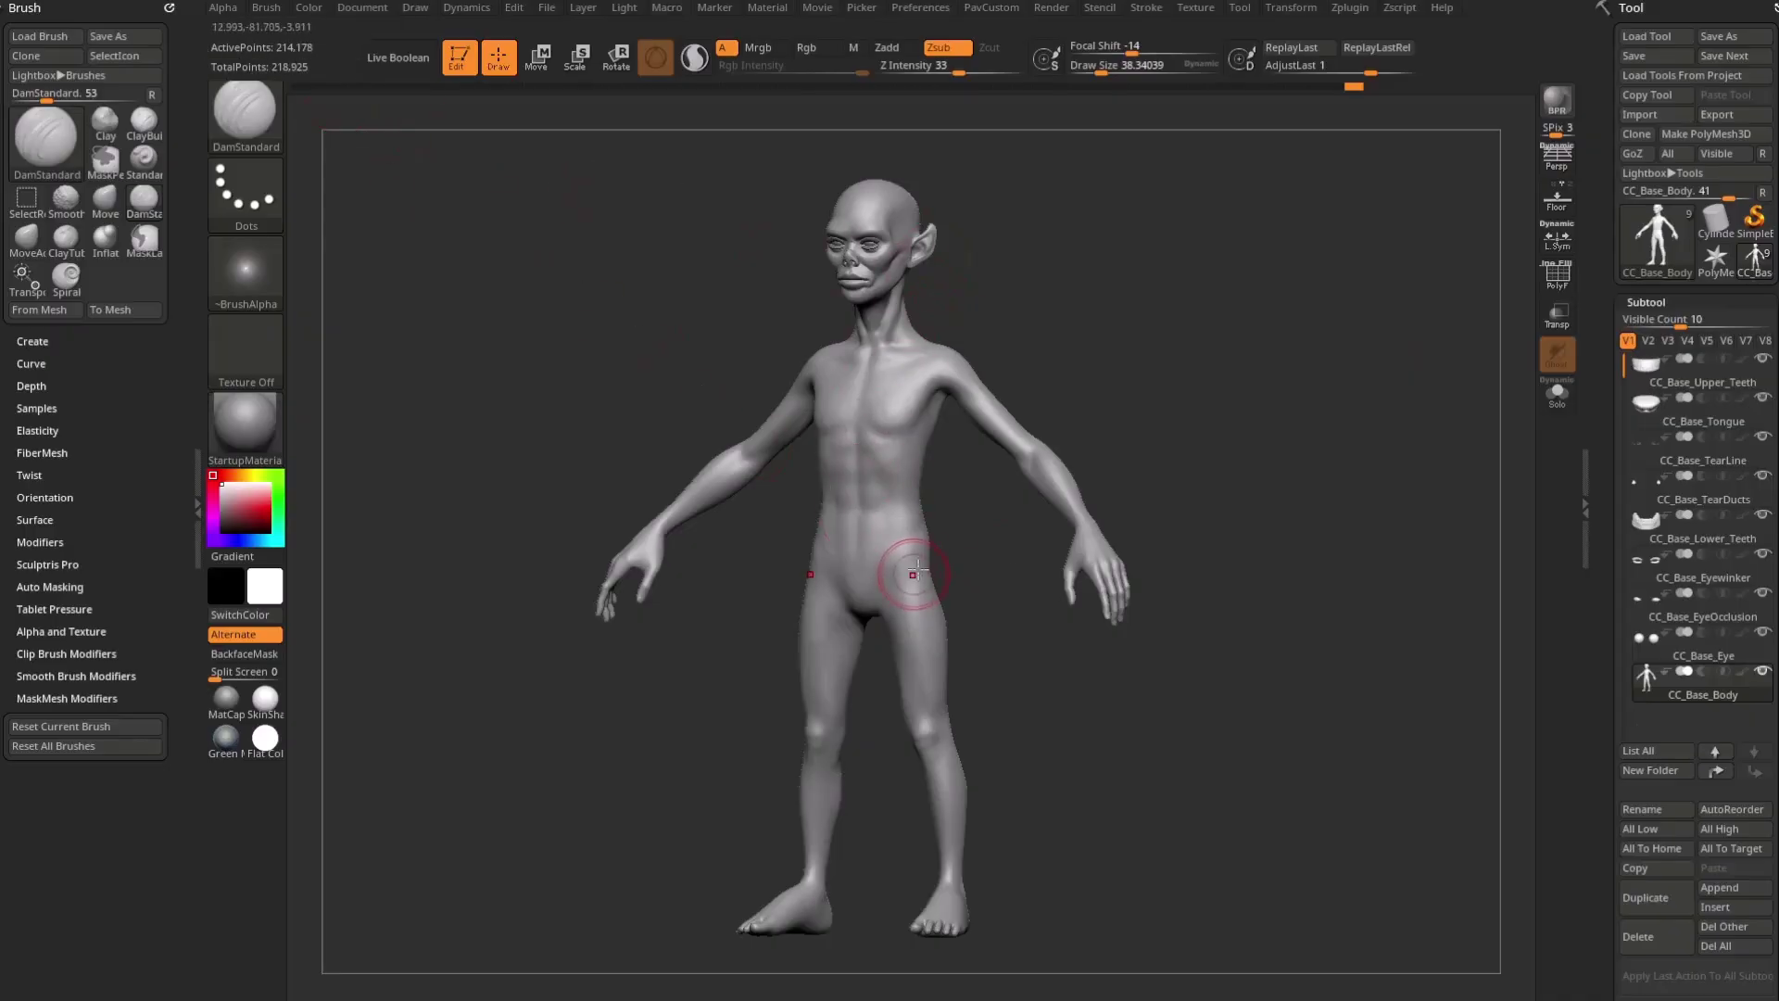
Step: Switch the body mesh to a lower subdivision level and back to level 3
scroll(1645, 641, down, 8)
drag(1645, 640, 1520, 651)
drag(1675, 643, 1697, 642)
click(1697, 642)
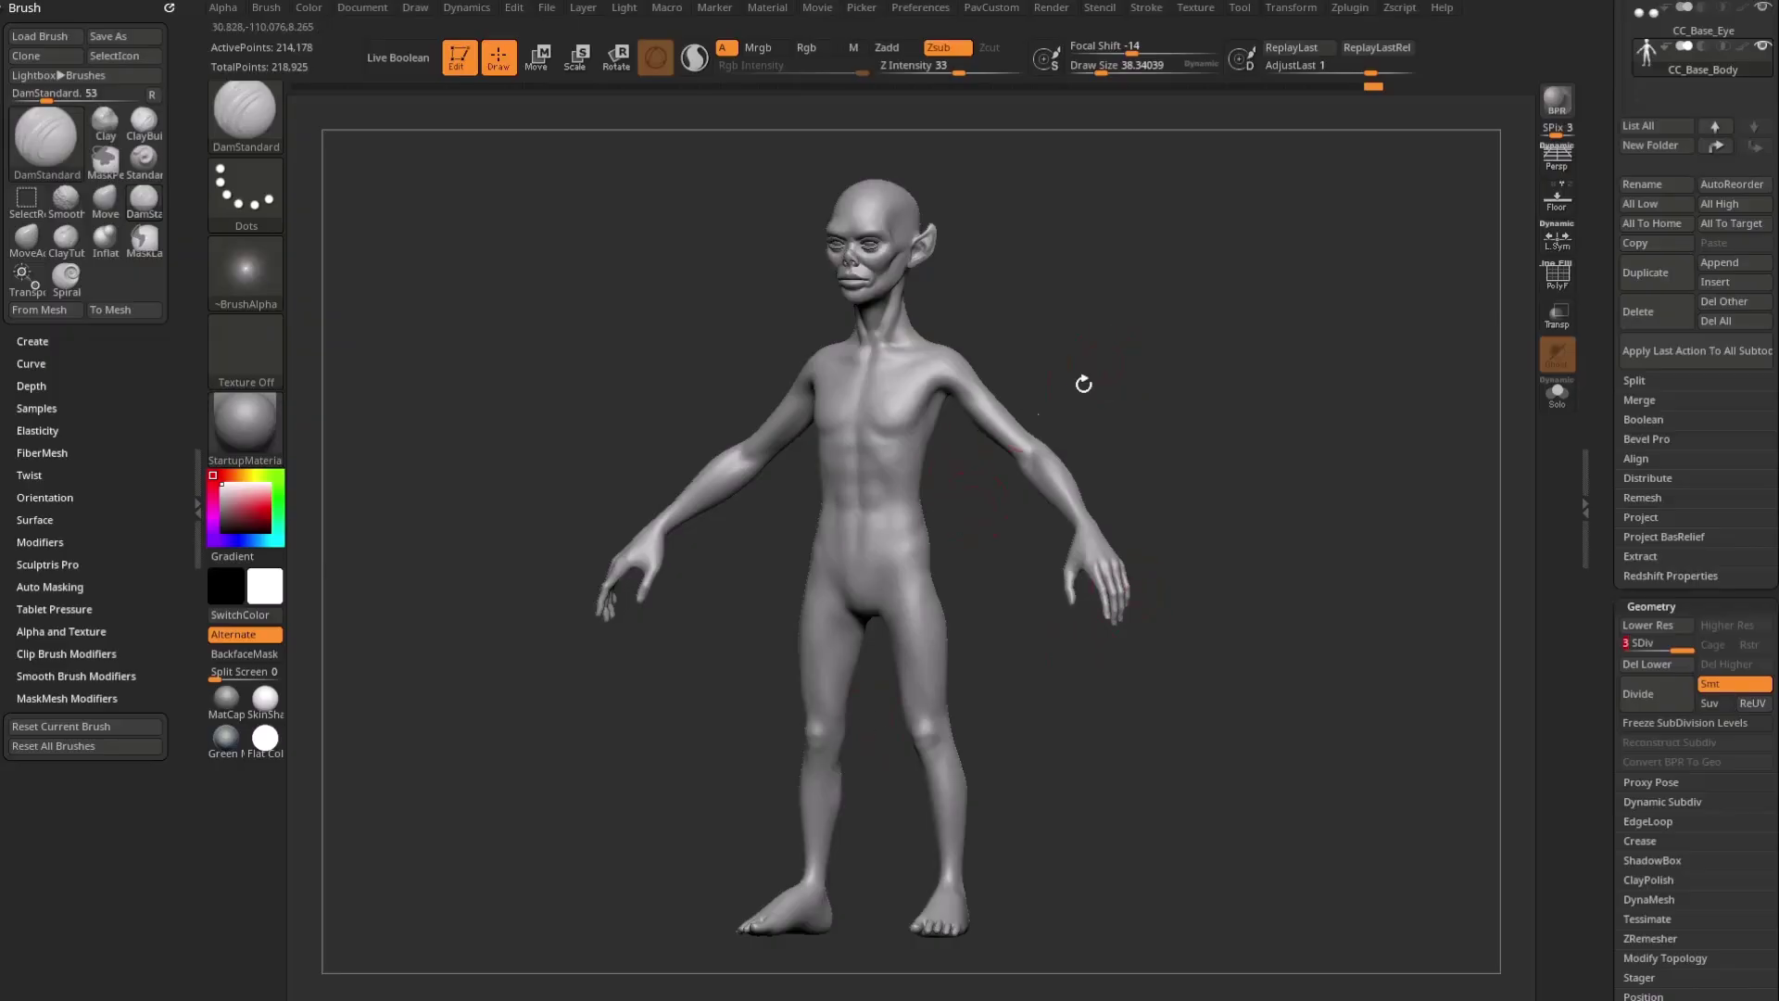
Step: Send all subtools to Character Creator through GoZ and update the existing character's meshes and textures in the current pose
drag(1603, 307, 1604, 927)
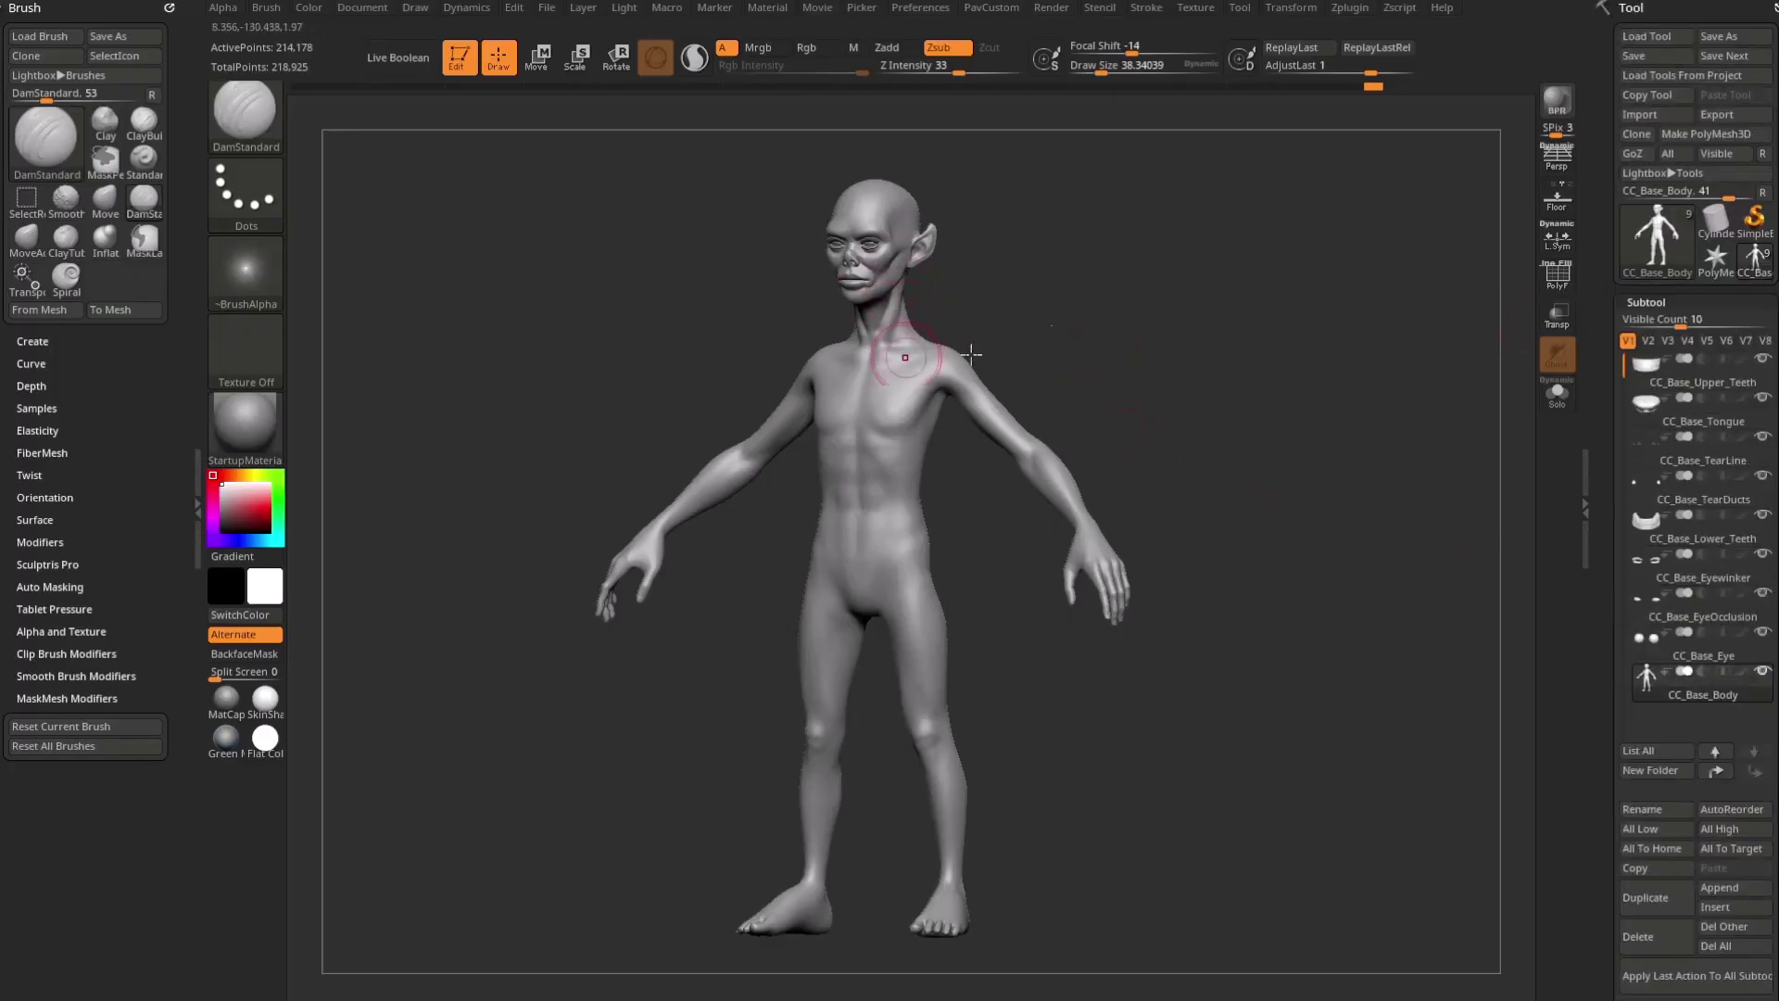
click(1680, 158)
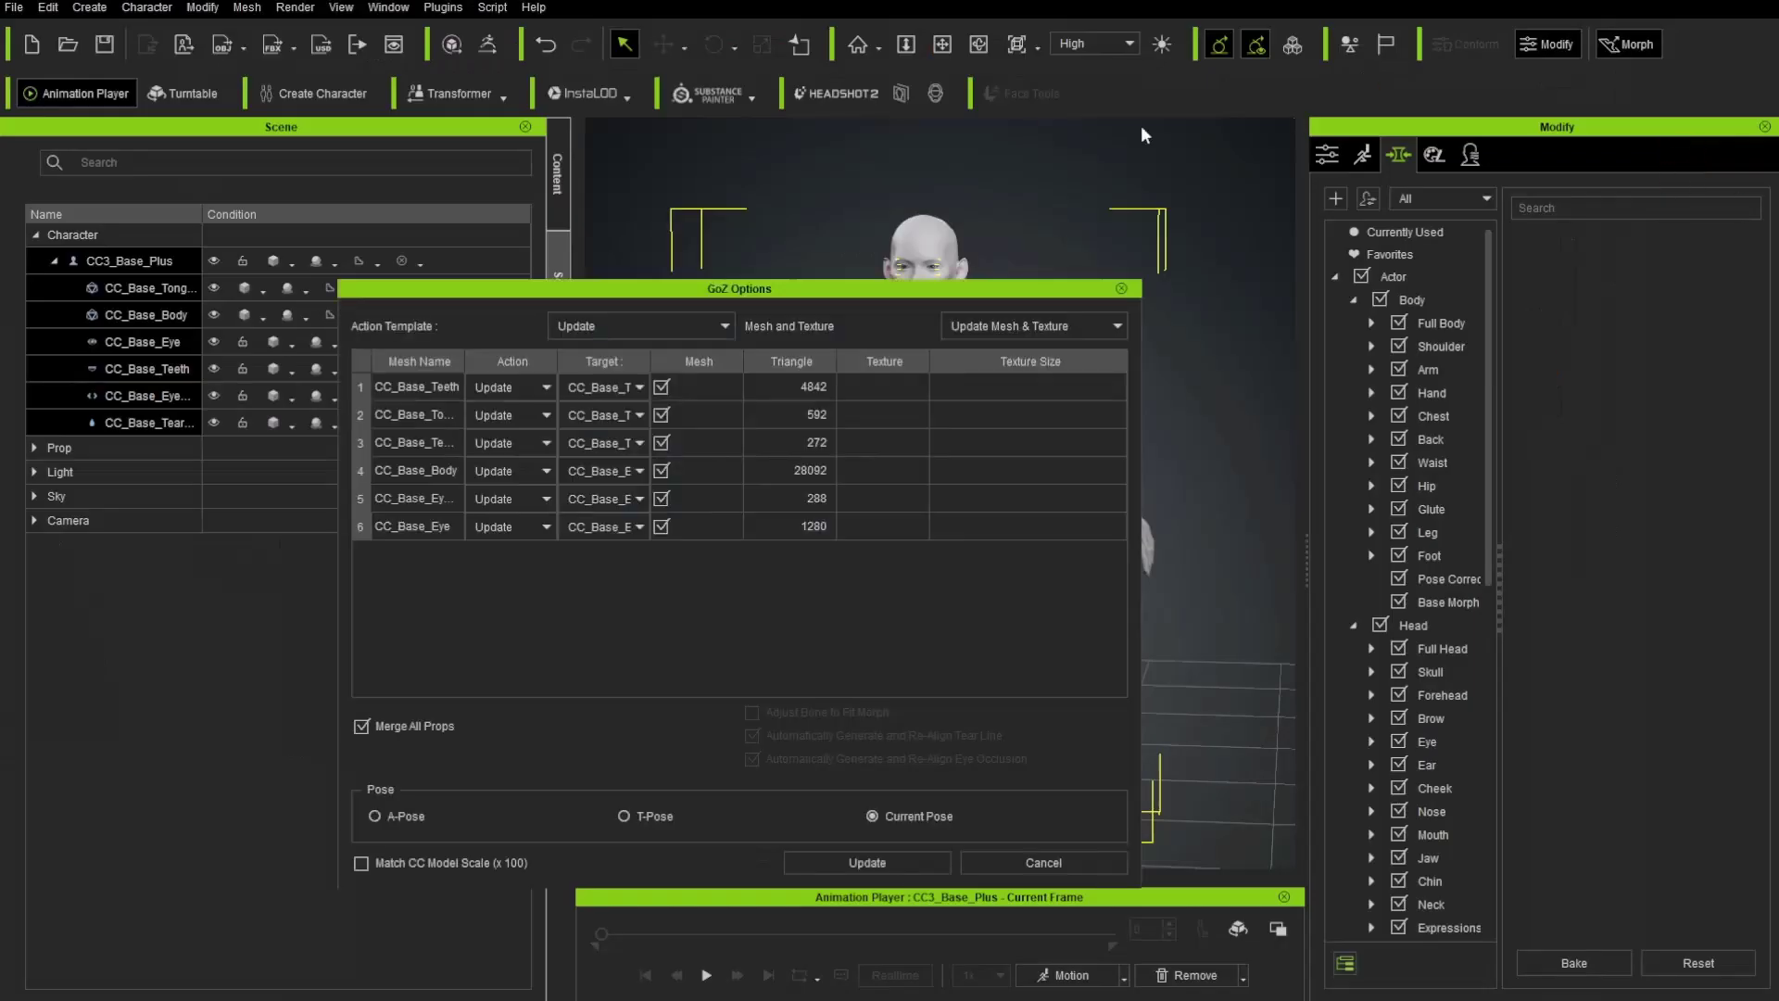
mouse_move(835, 295)
mouse_down()
mouse_move(801, 286)
mouse_move(860, 290)
mouse_up()
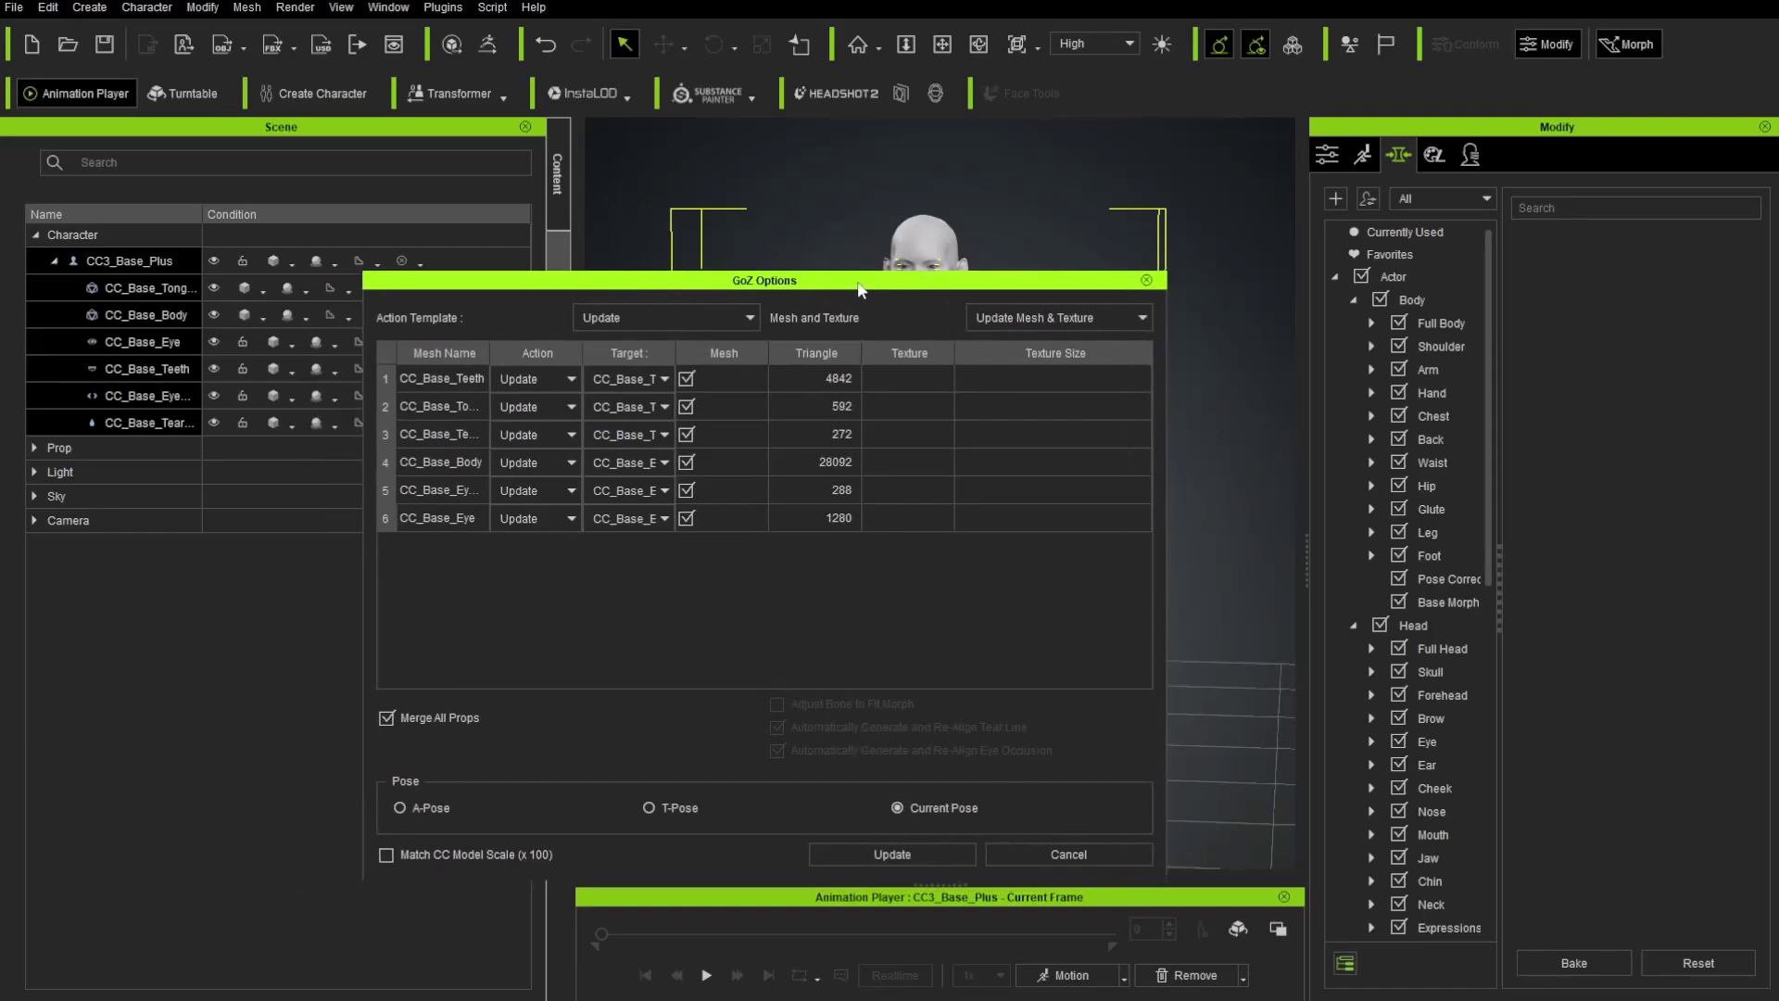
click(840, 386)
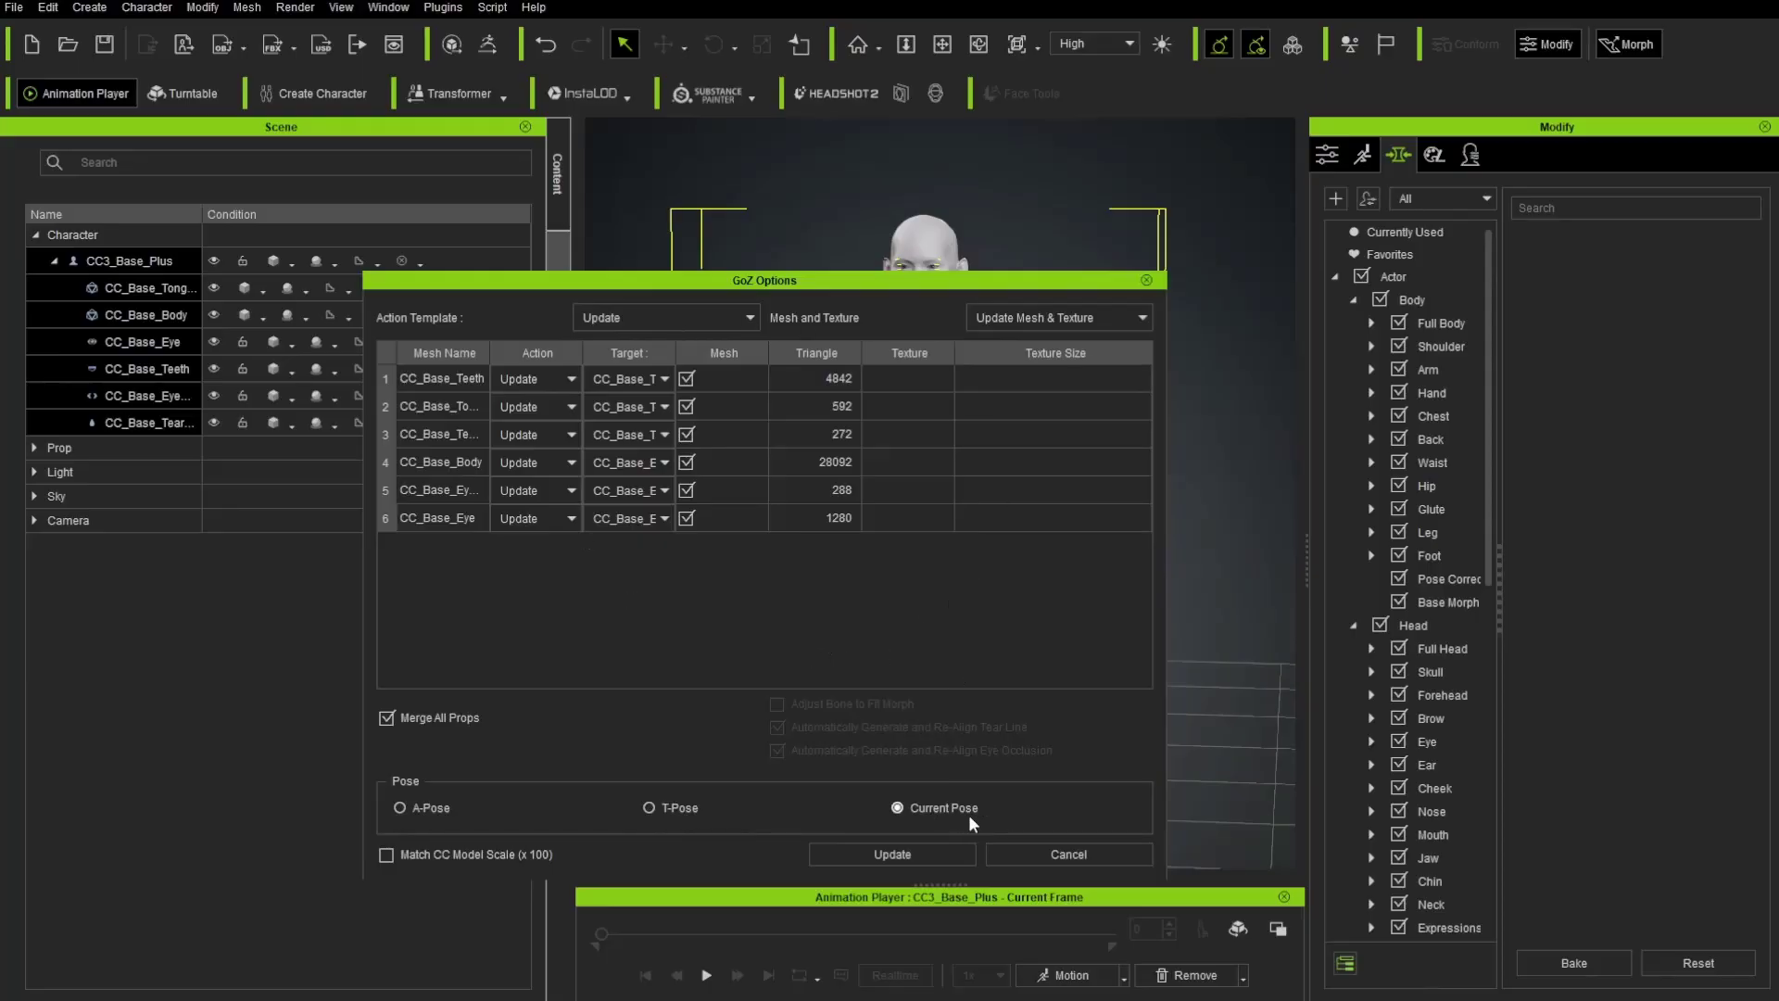
click(865, 854)
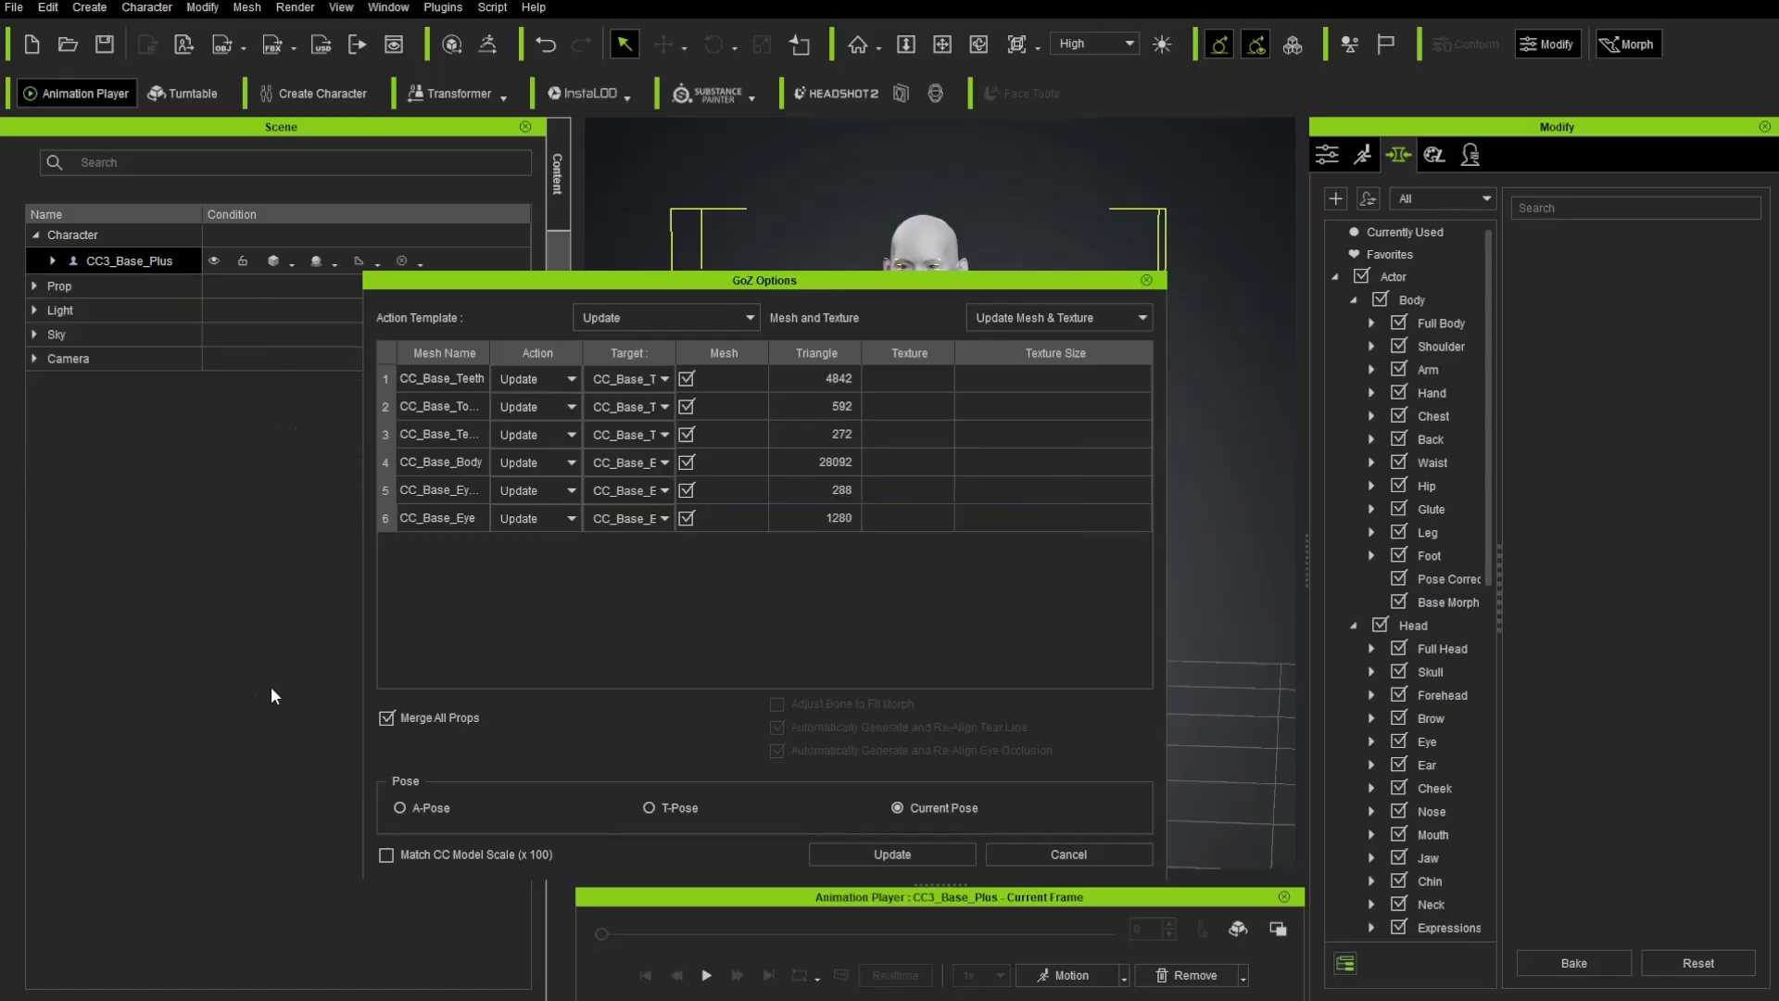
right_drag(1155, 342, 1111, 343)
scroll(979, 298, up, 1)
scroll(978, 299, up, 1)
mouse_move(978, 298)
right_down()
mouse_move(1084, 318)
mouse_move(957, 306)
right_up()
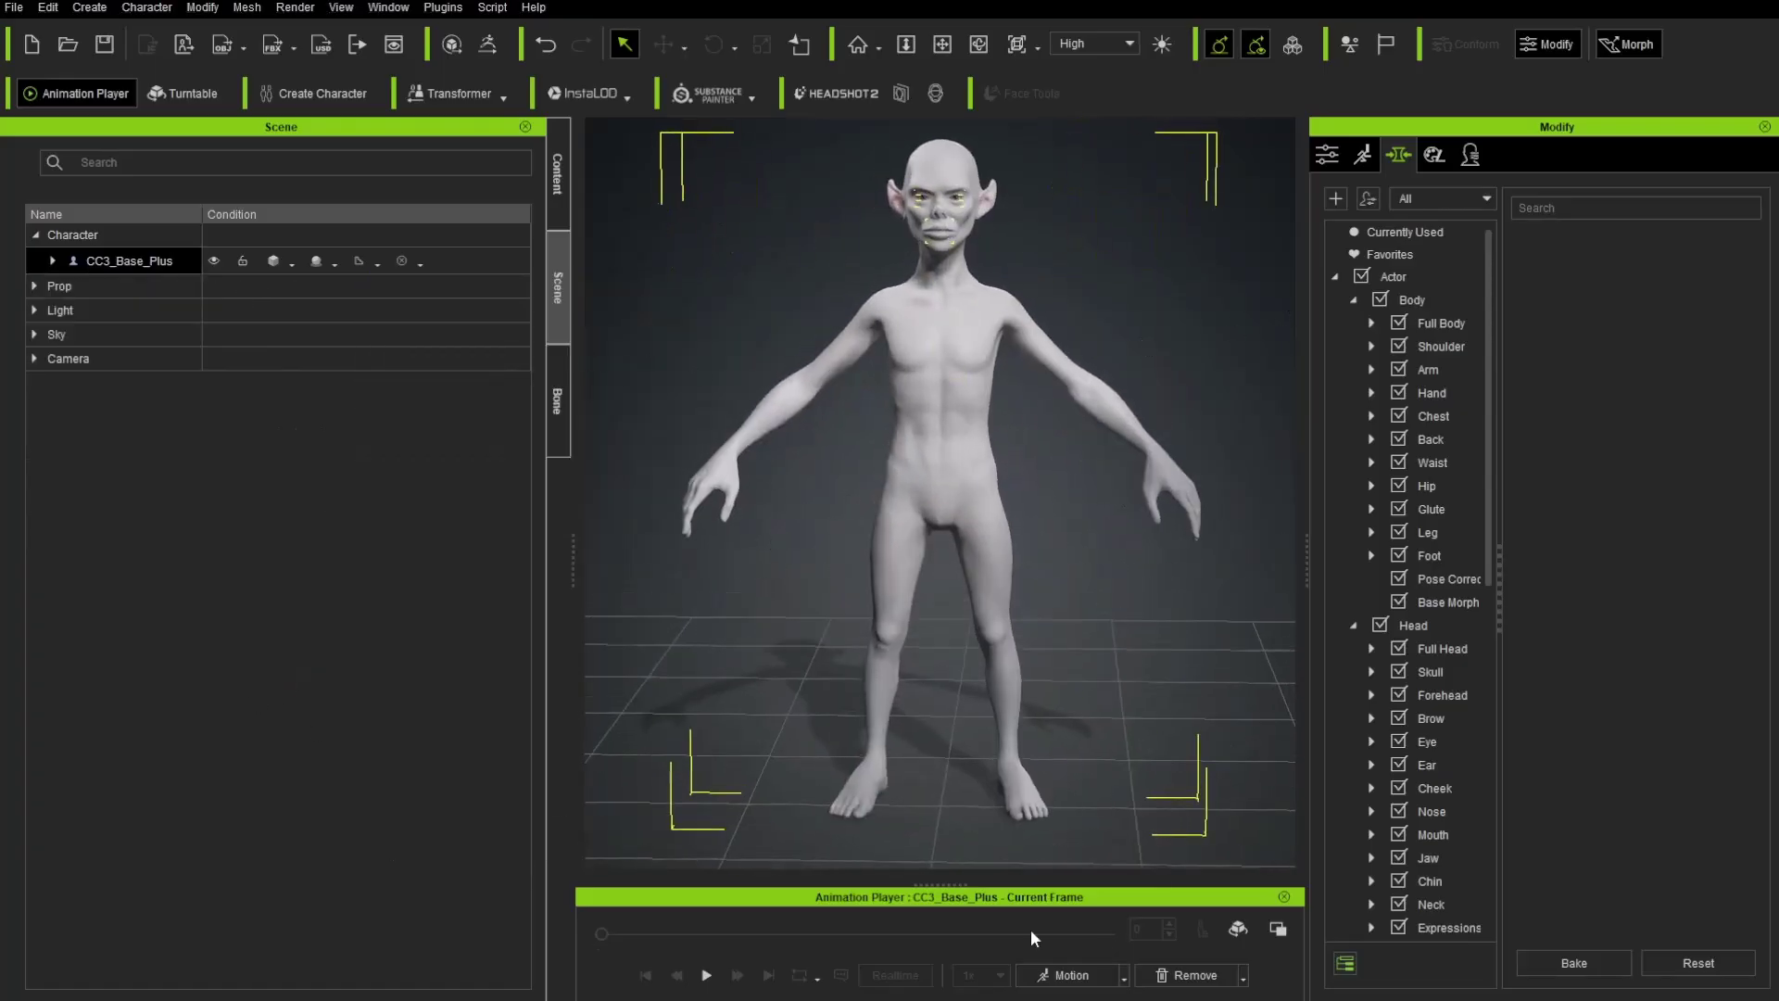
Step: Load the Dramatic_Male wrinkle check motion on the character and play it to examine the facial expressions
click(1066, 988)
key(Up)
key(Up)
key(Up)
key(Up)
key(Up)
key(Right)
click(1063, 980)
click(1065, 980)
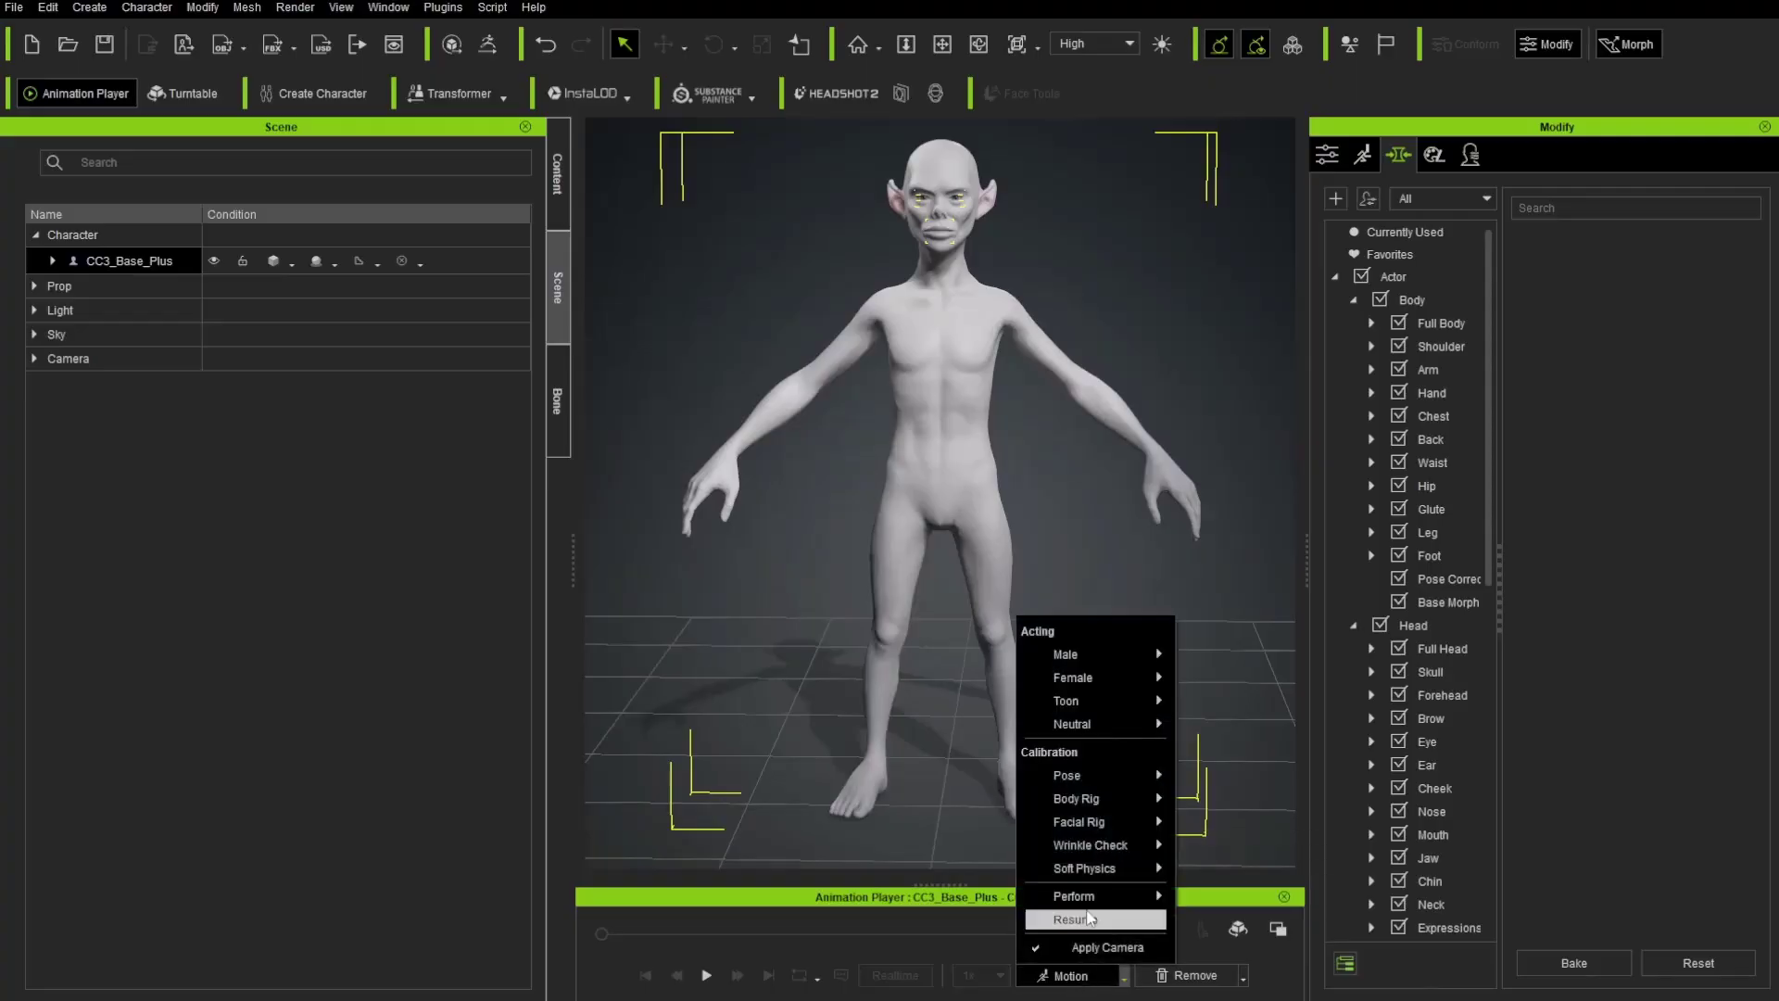
mouse_move(1090, 871)
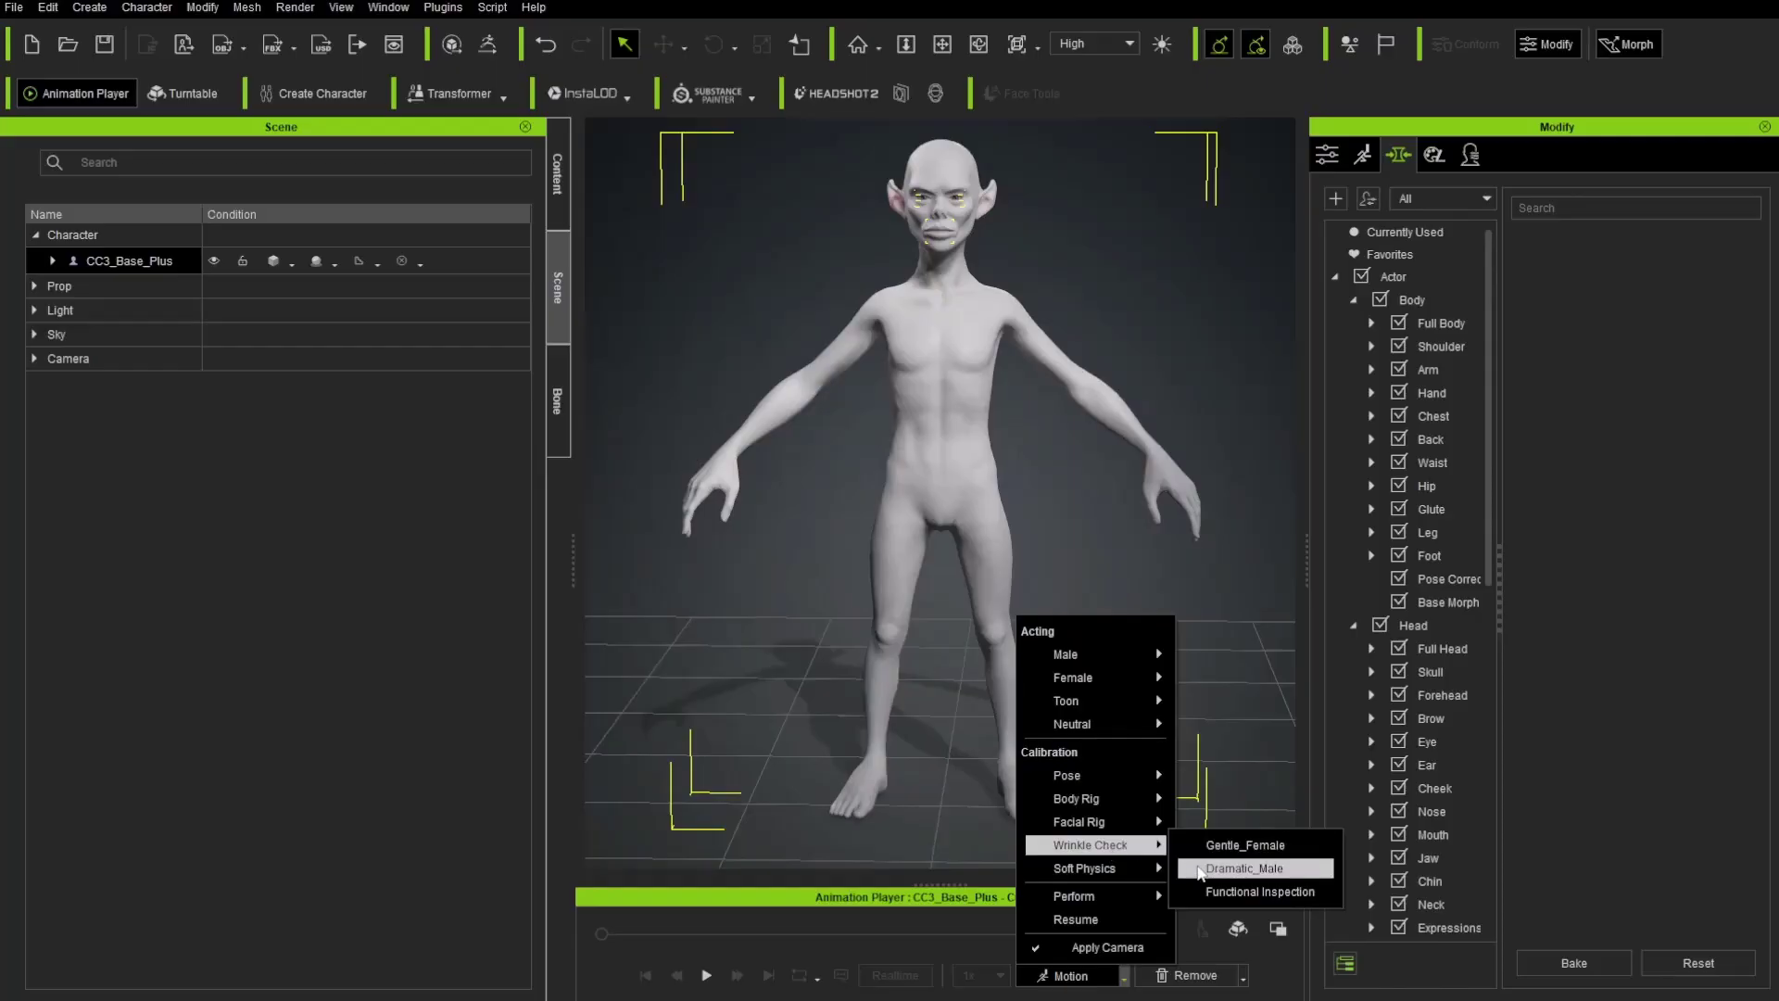
click(1199, 865)
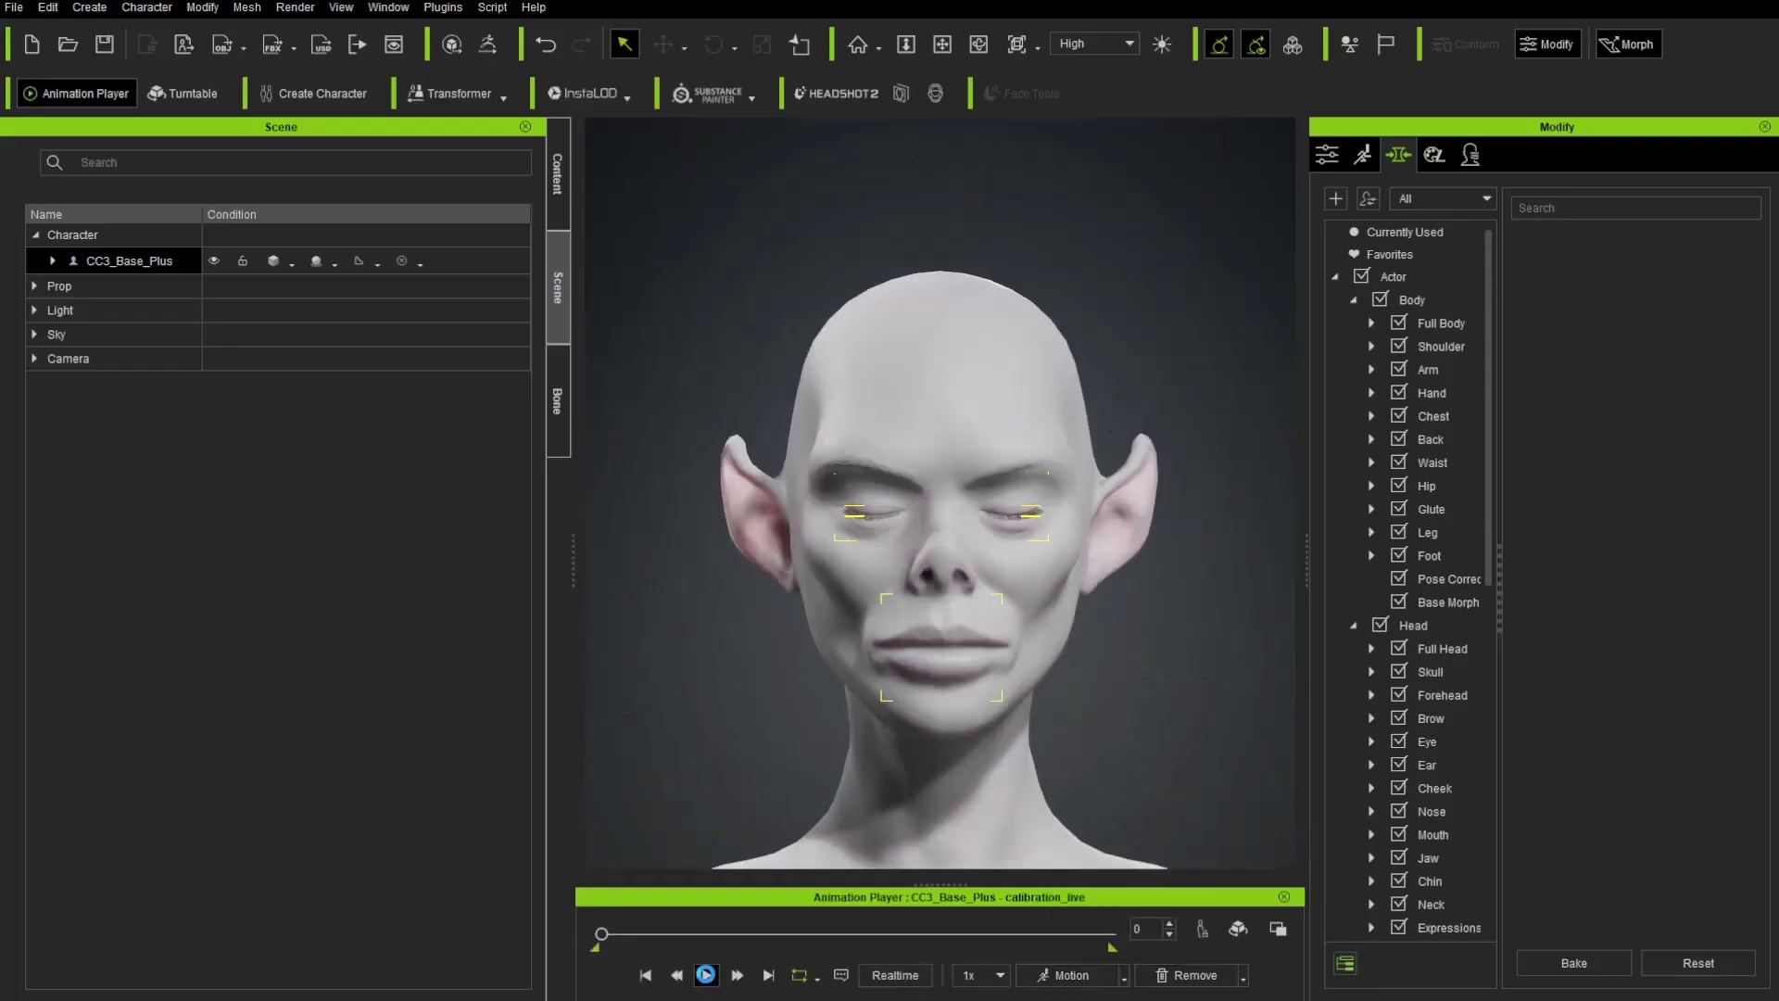
click(707, 976)
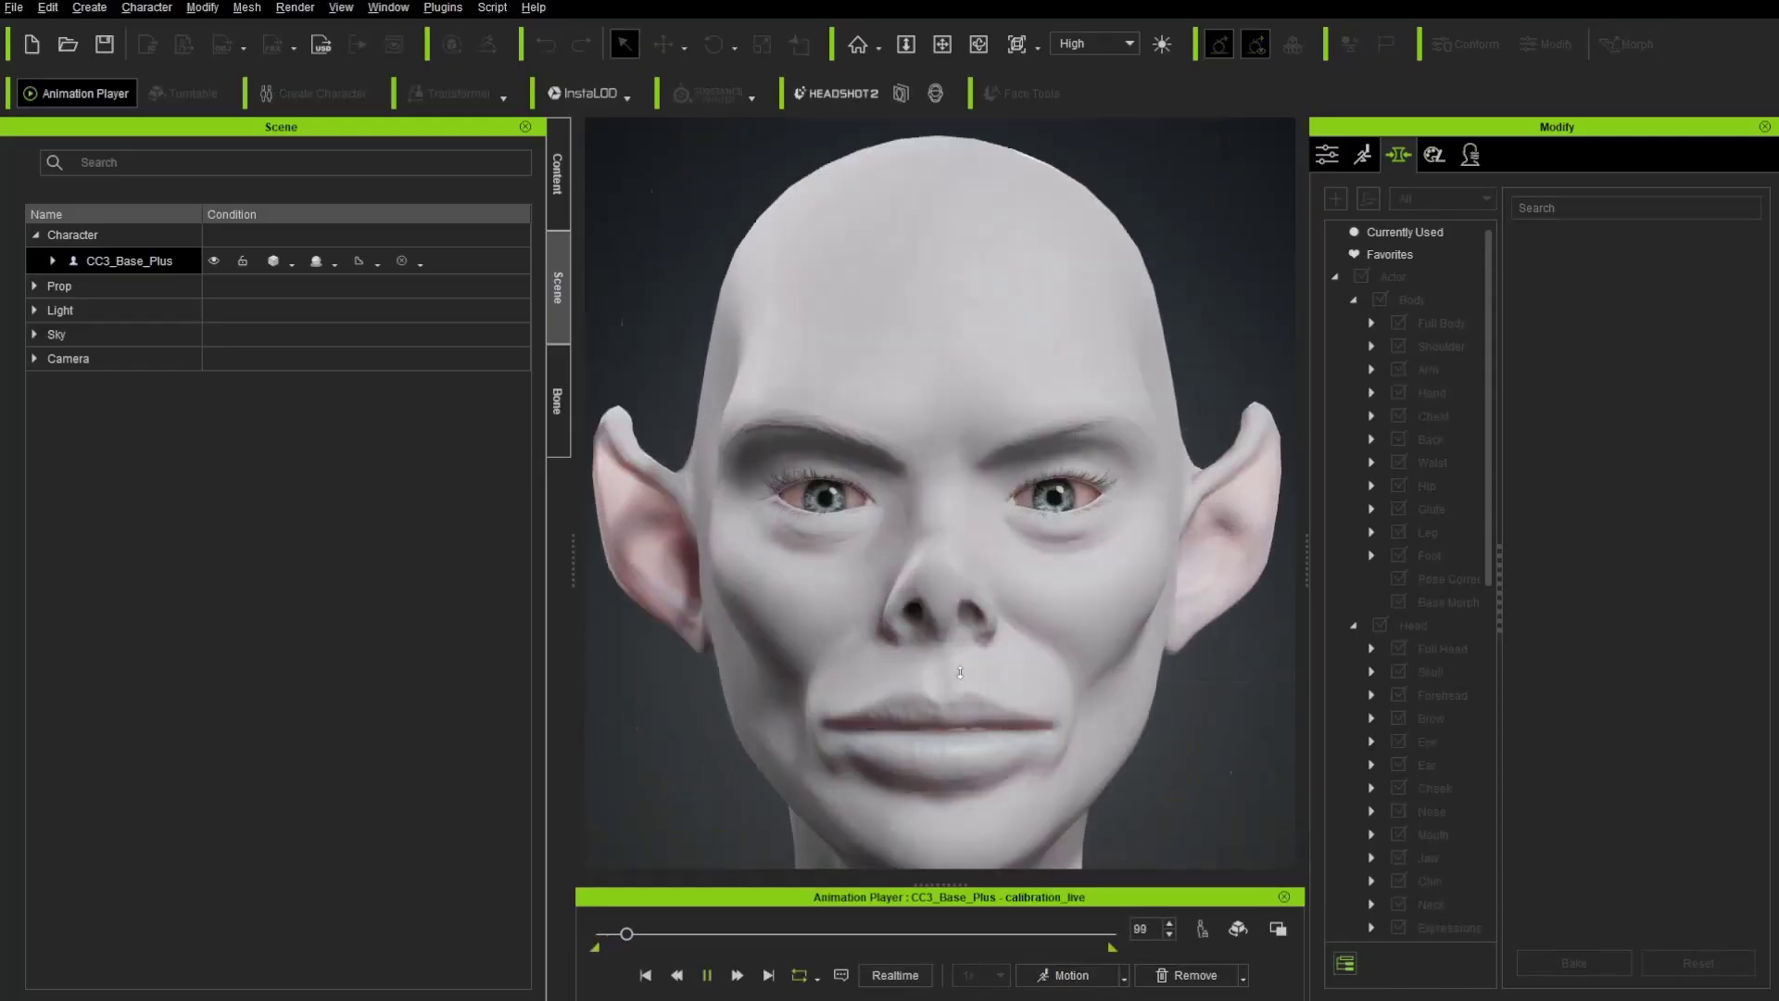
scroll(929, 745, down, 5)
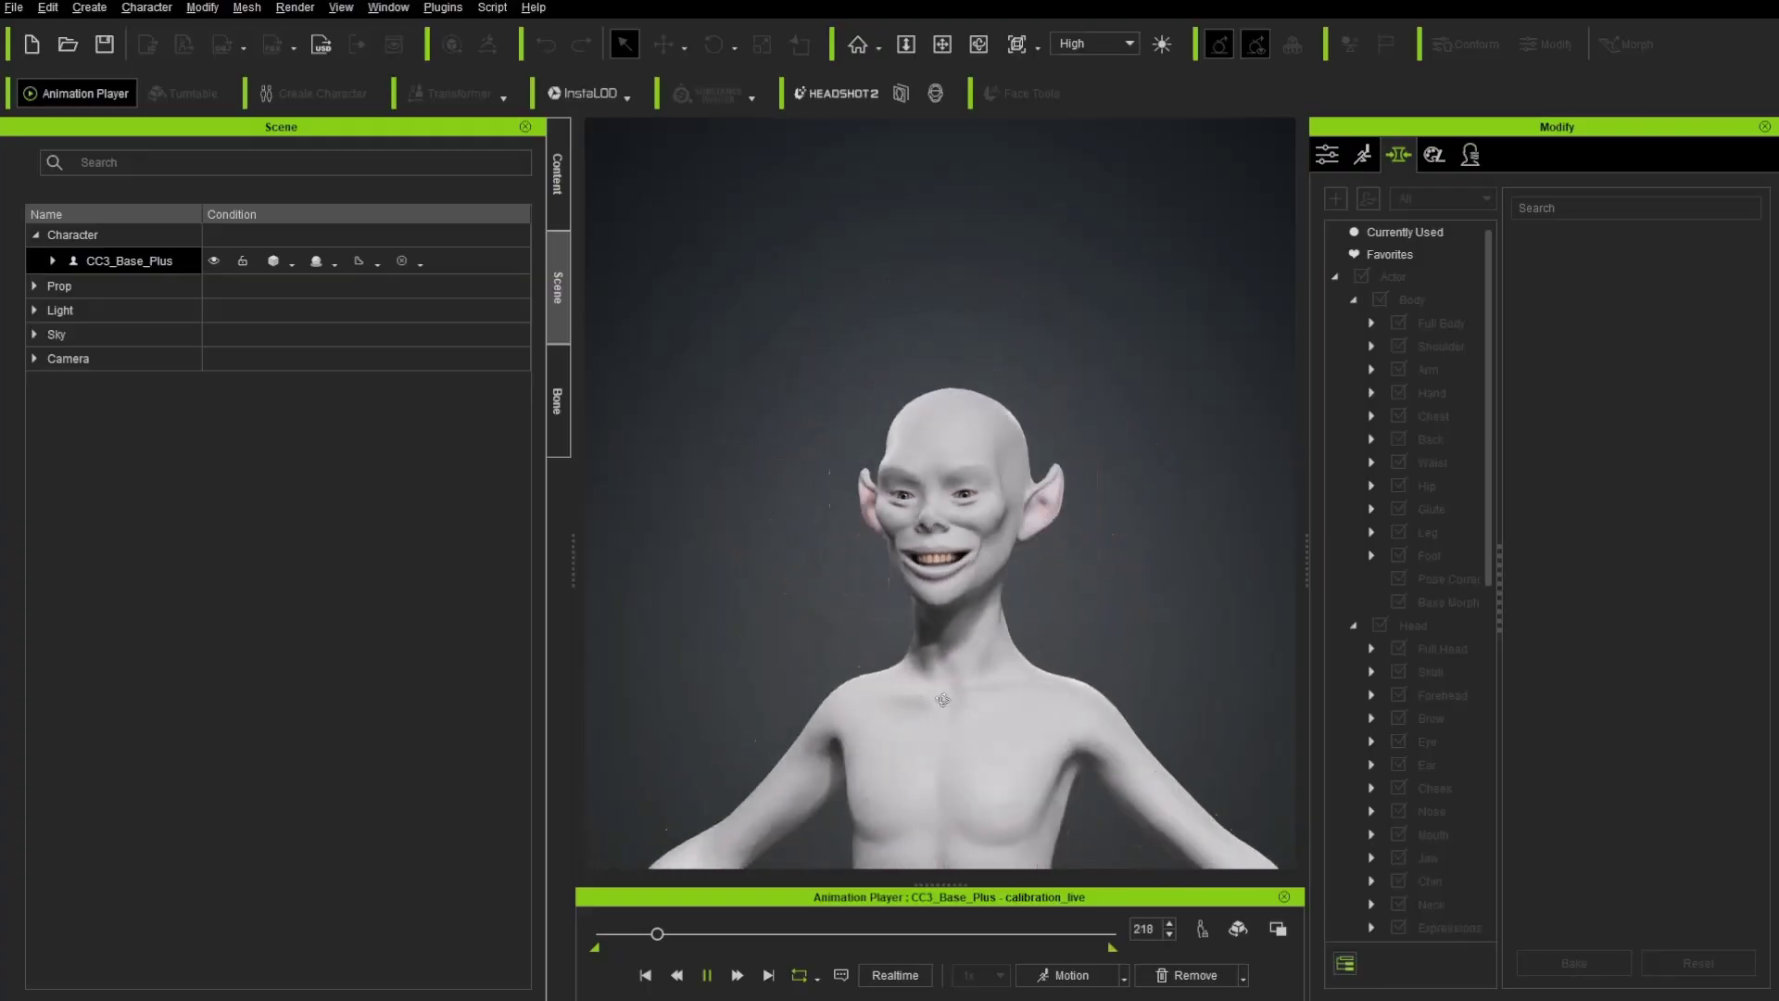
Step: Load the male Walk_M motion, play it to check the body's movement from several angles, and stop playback
click(1066, 975)
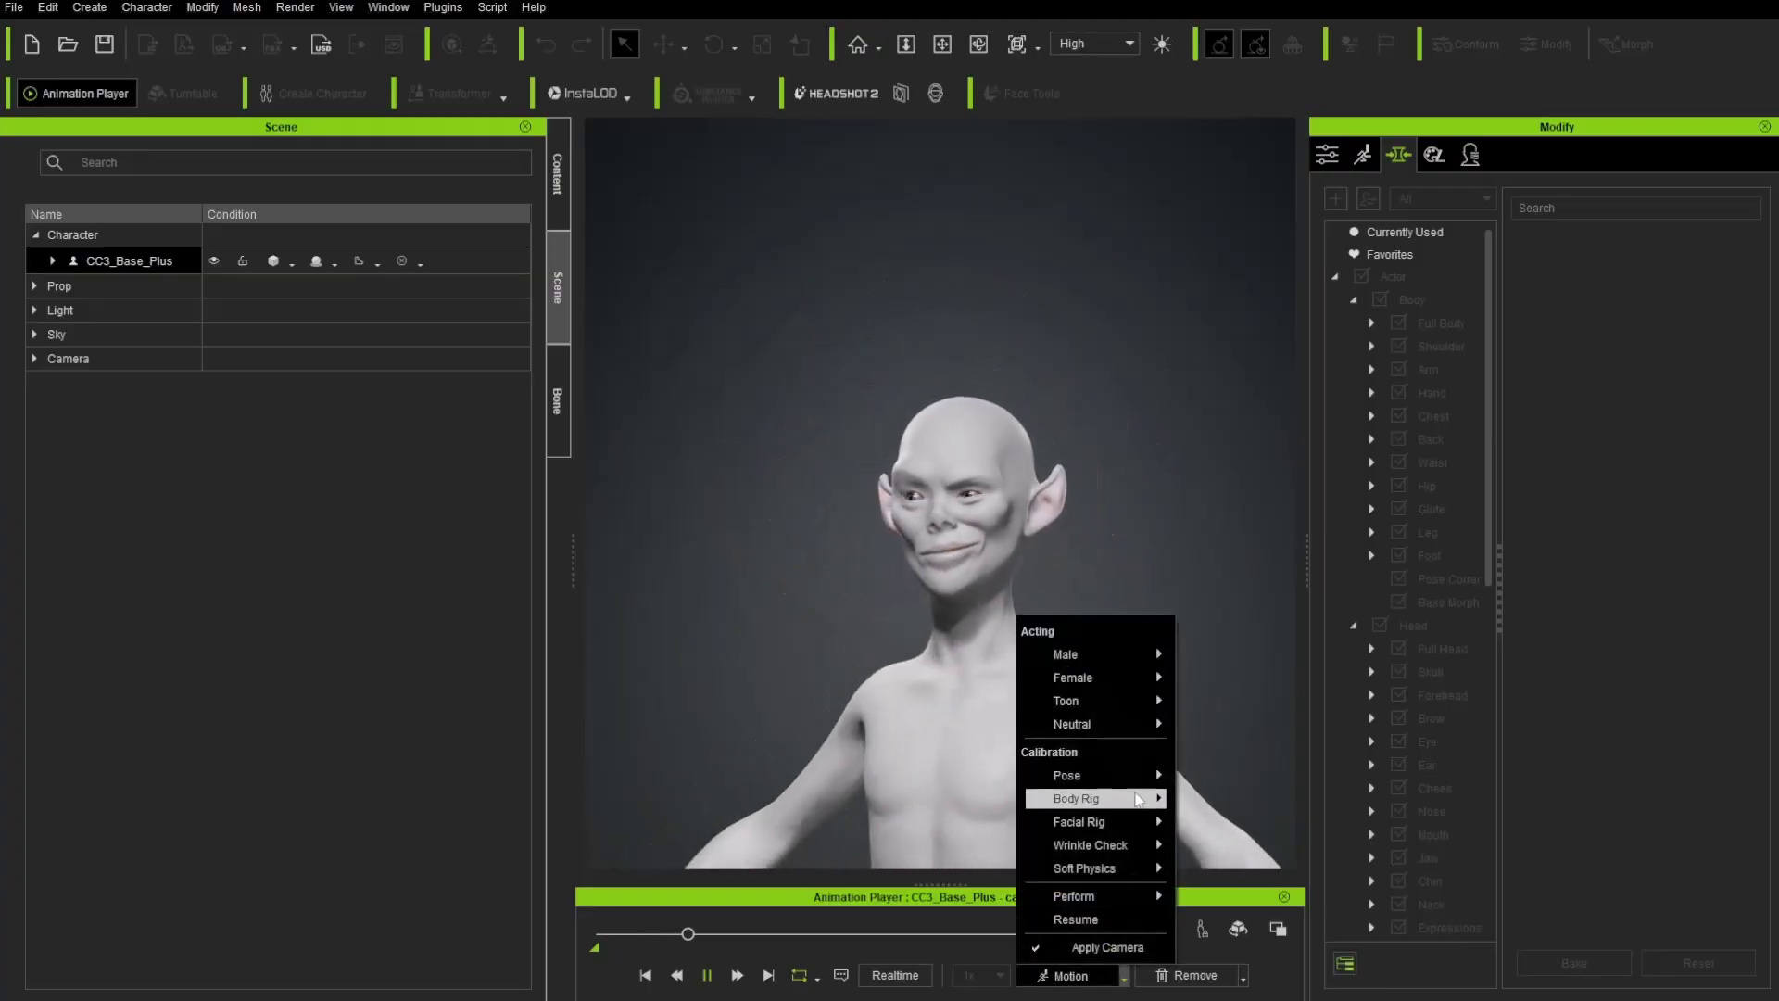
mouse_move(1149, 654)
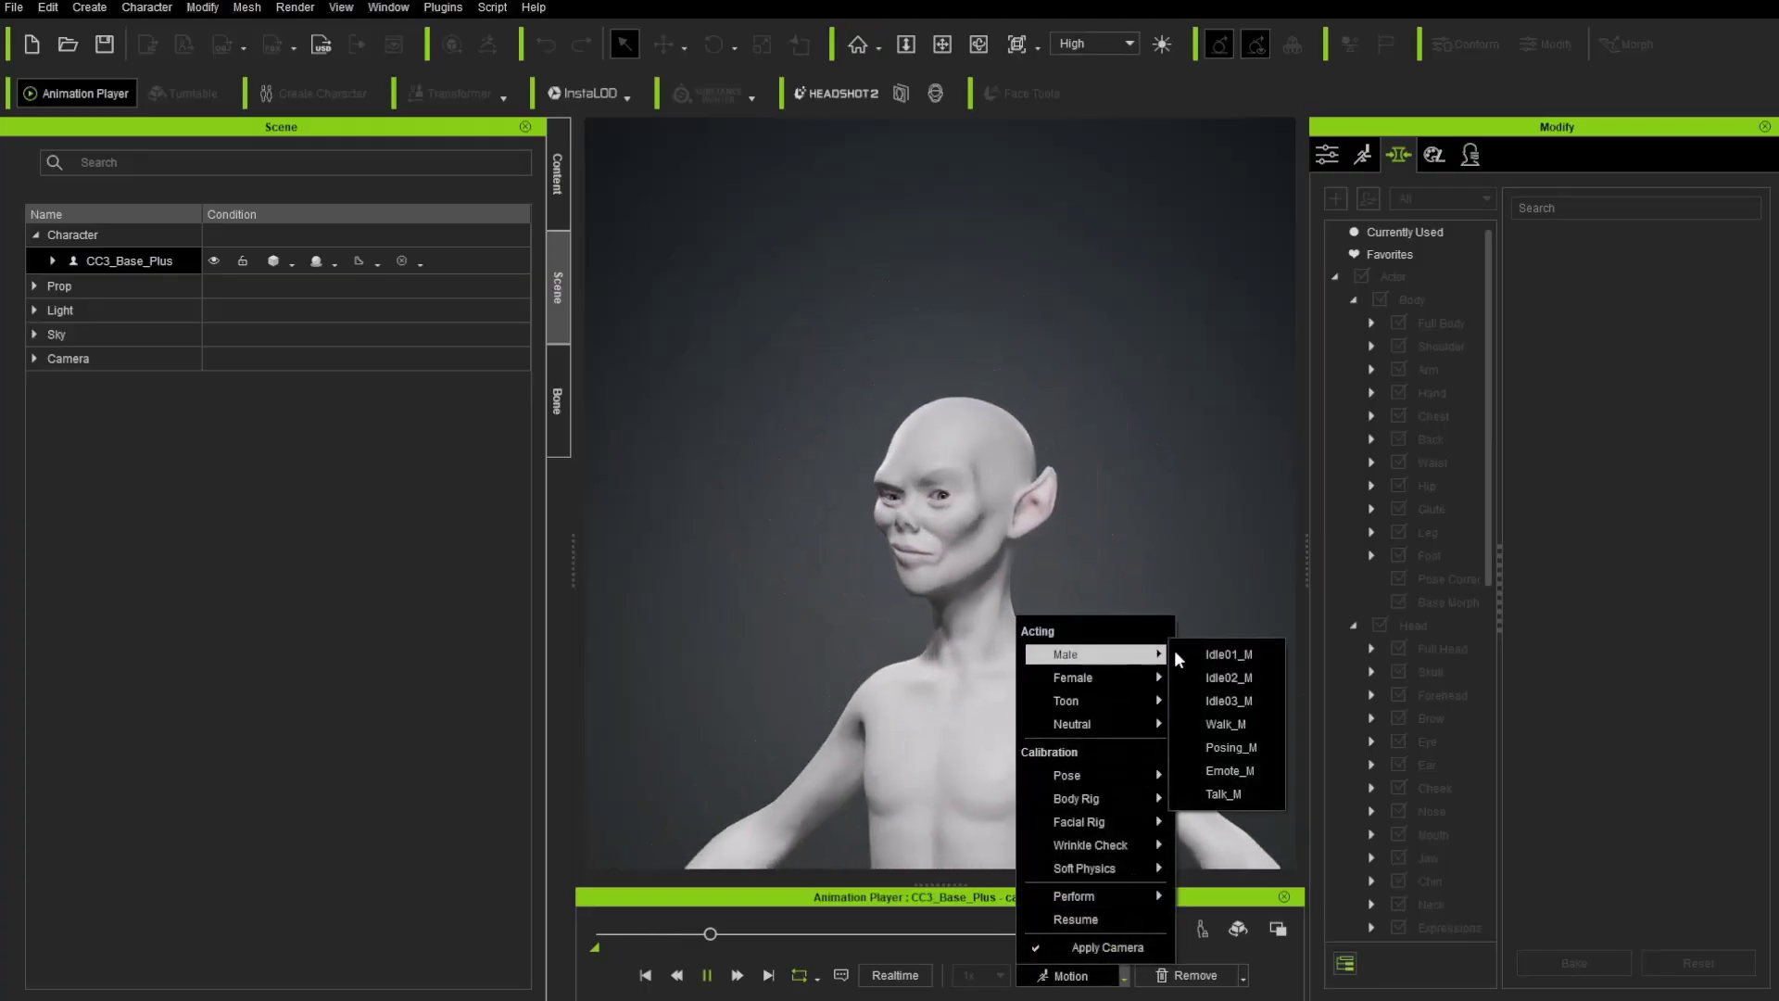
click(1219, 723)
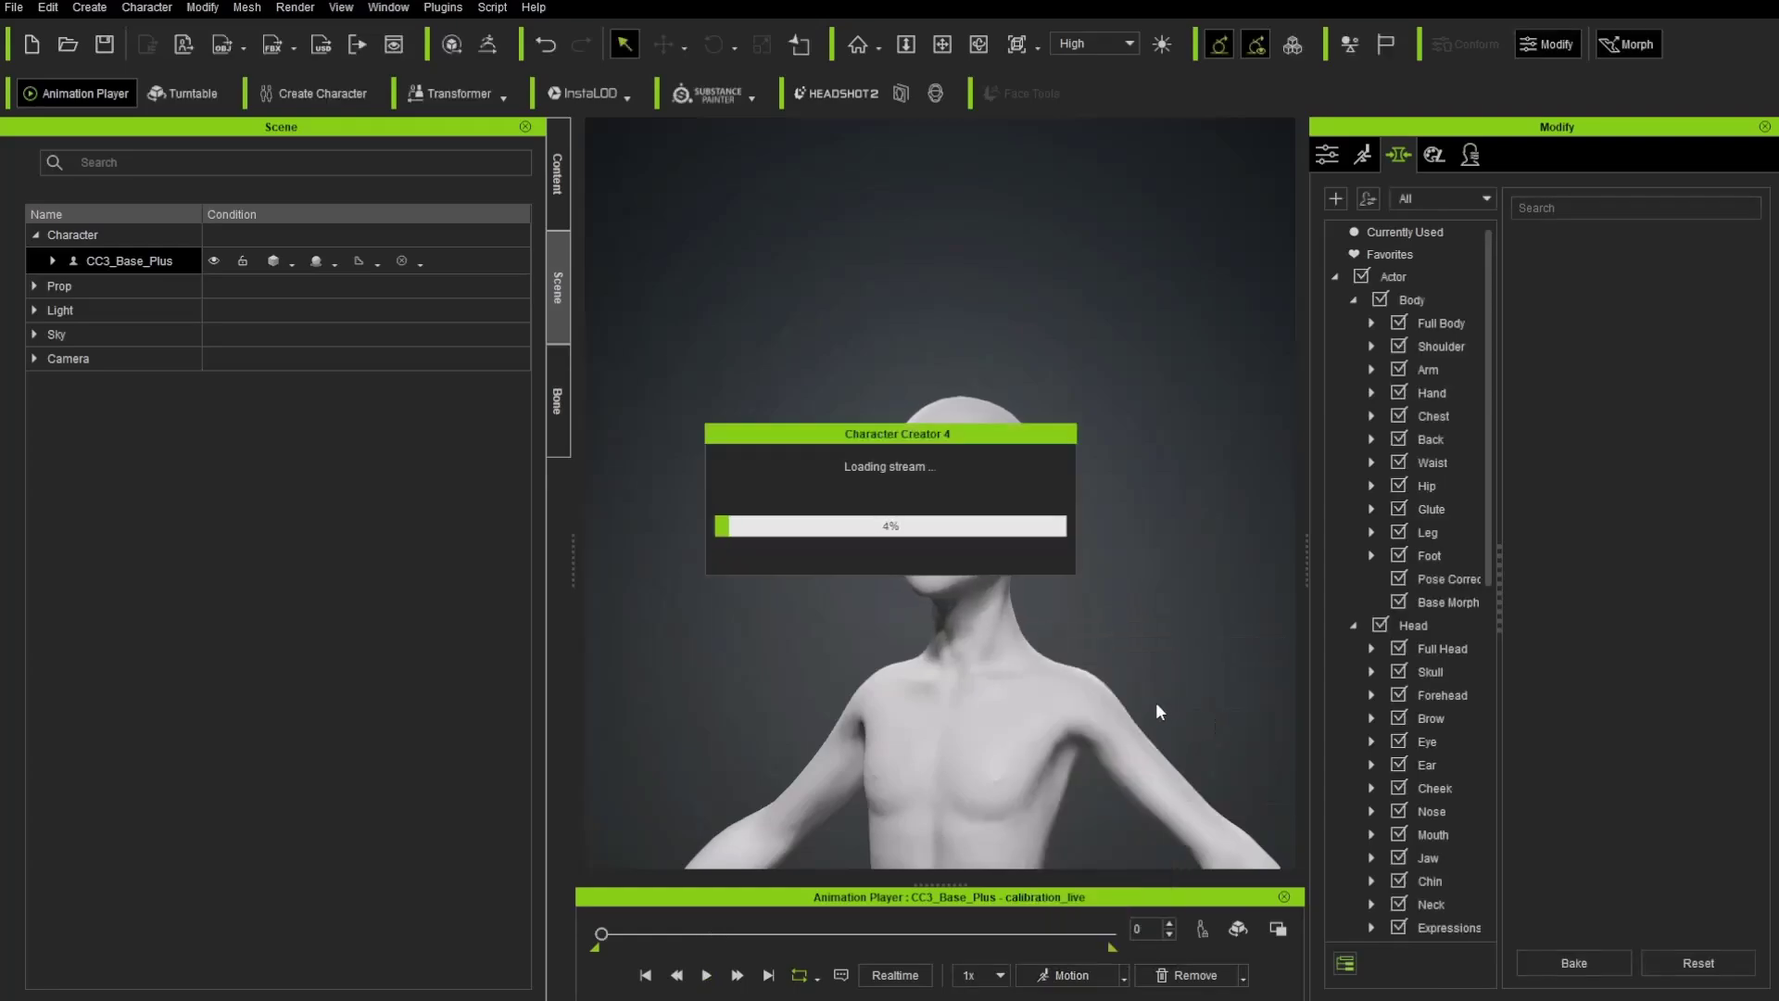
click(707, 977)
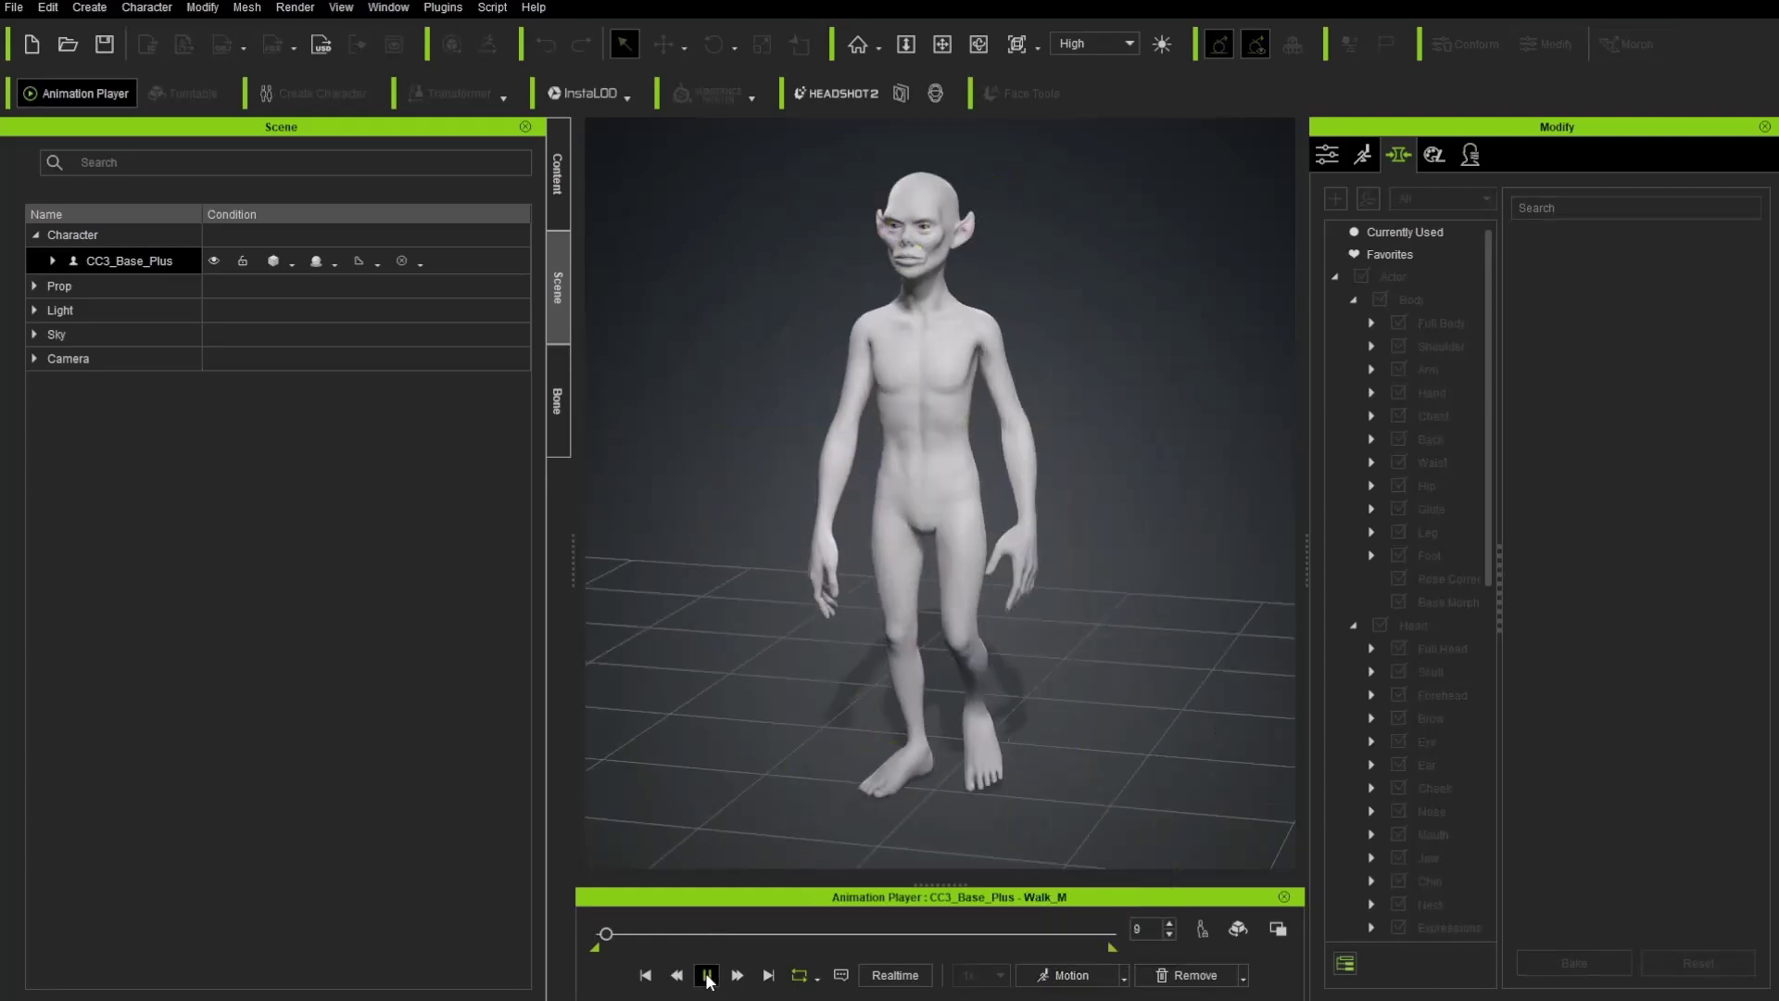
middle_drag(1293, 713, 710, 754)
middle_drag(1057, 480, 855, 478)
right_drag(853, 478, 1051, 441)
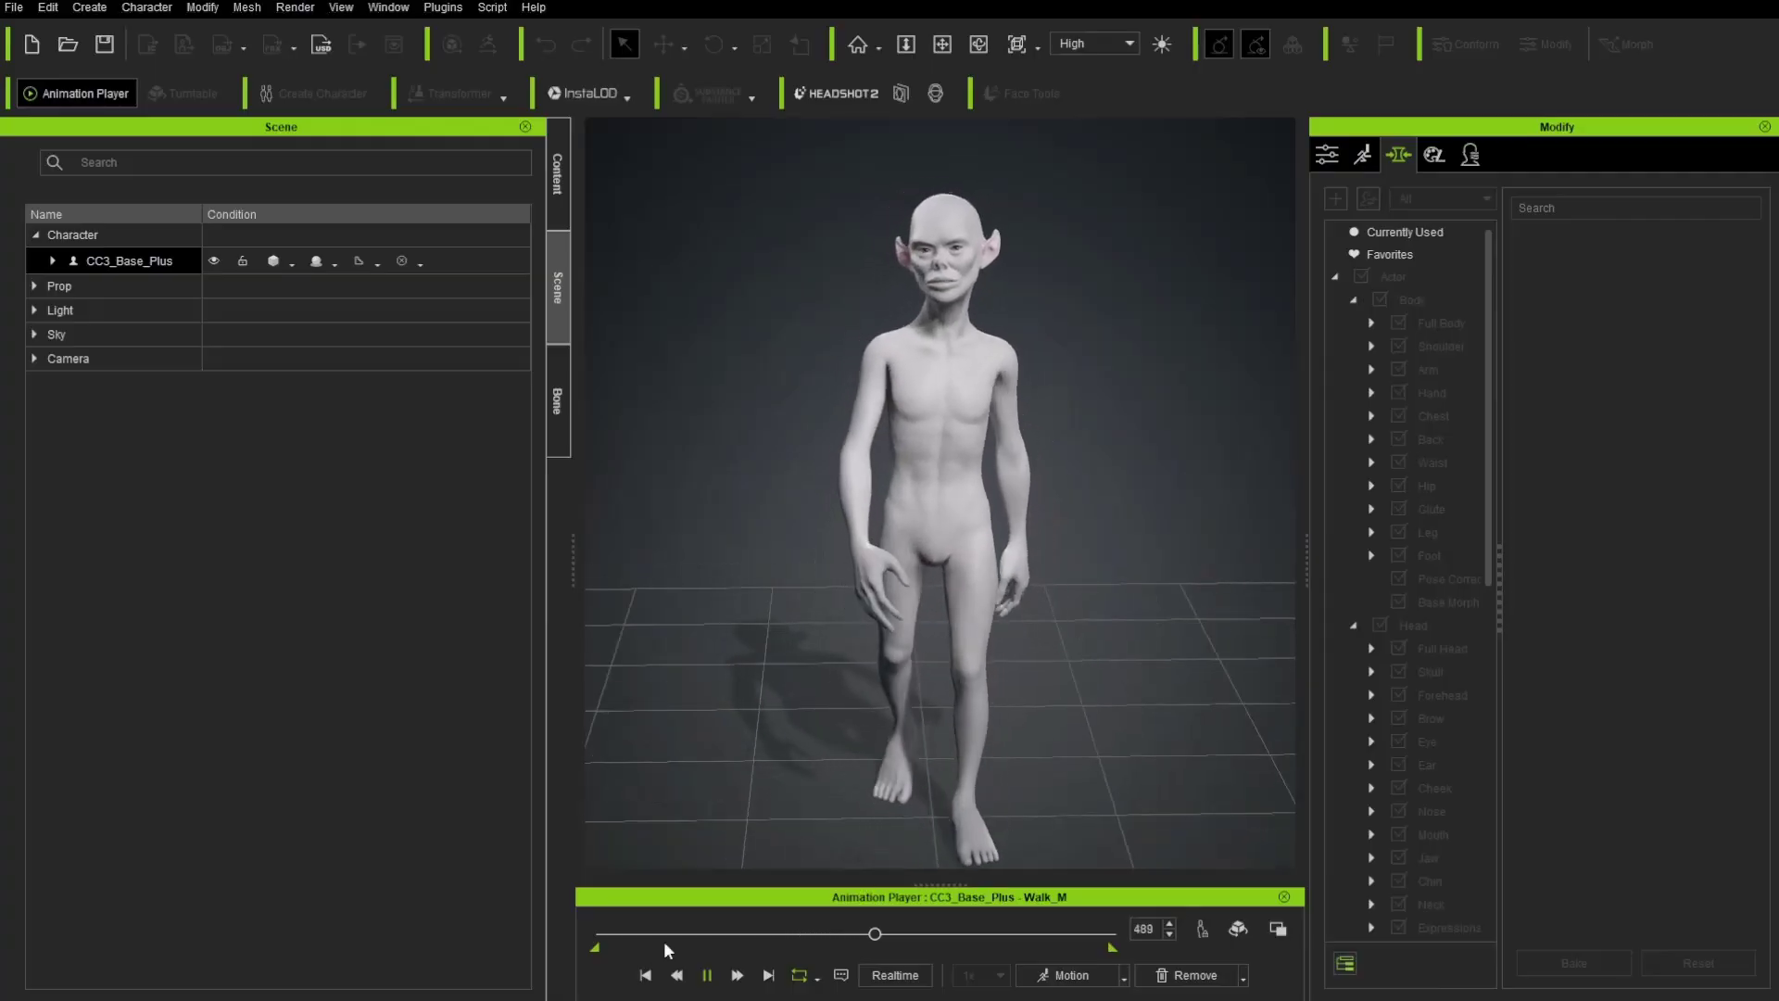
click(705, 974)
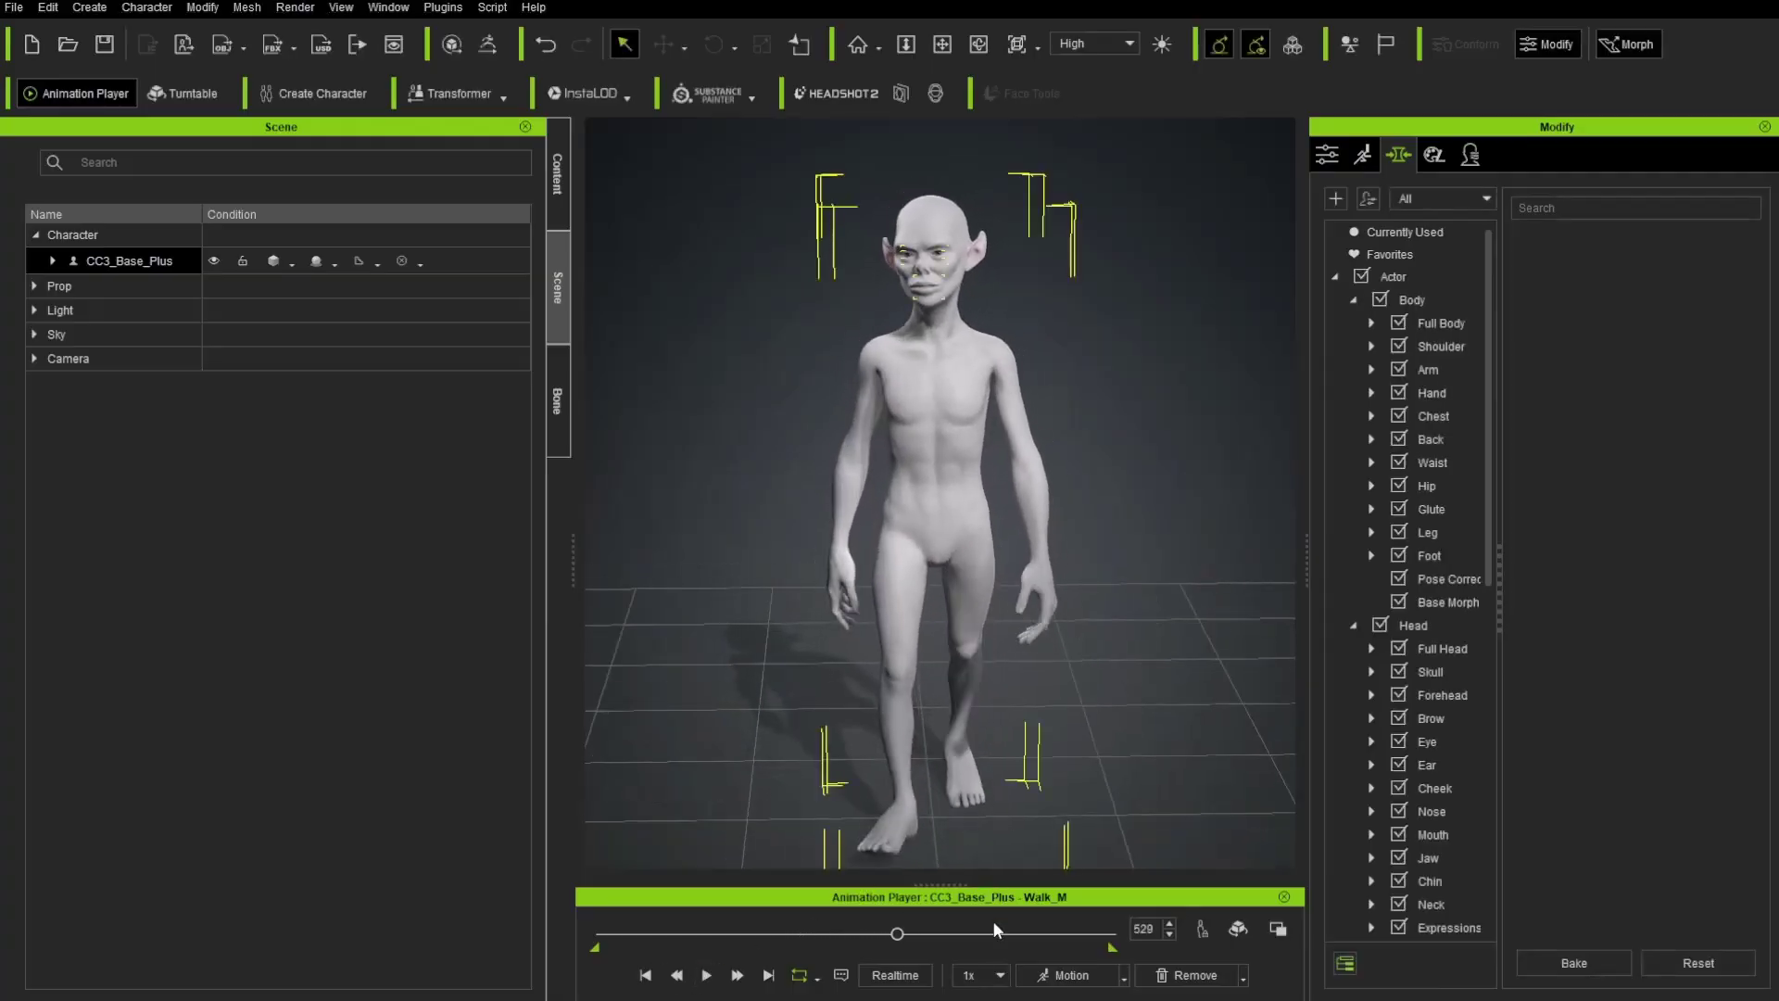
Step: Put the character in the A-Pose calibration pose and inspect the figure up close and from the side
click(1098, 980)
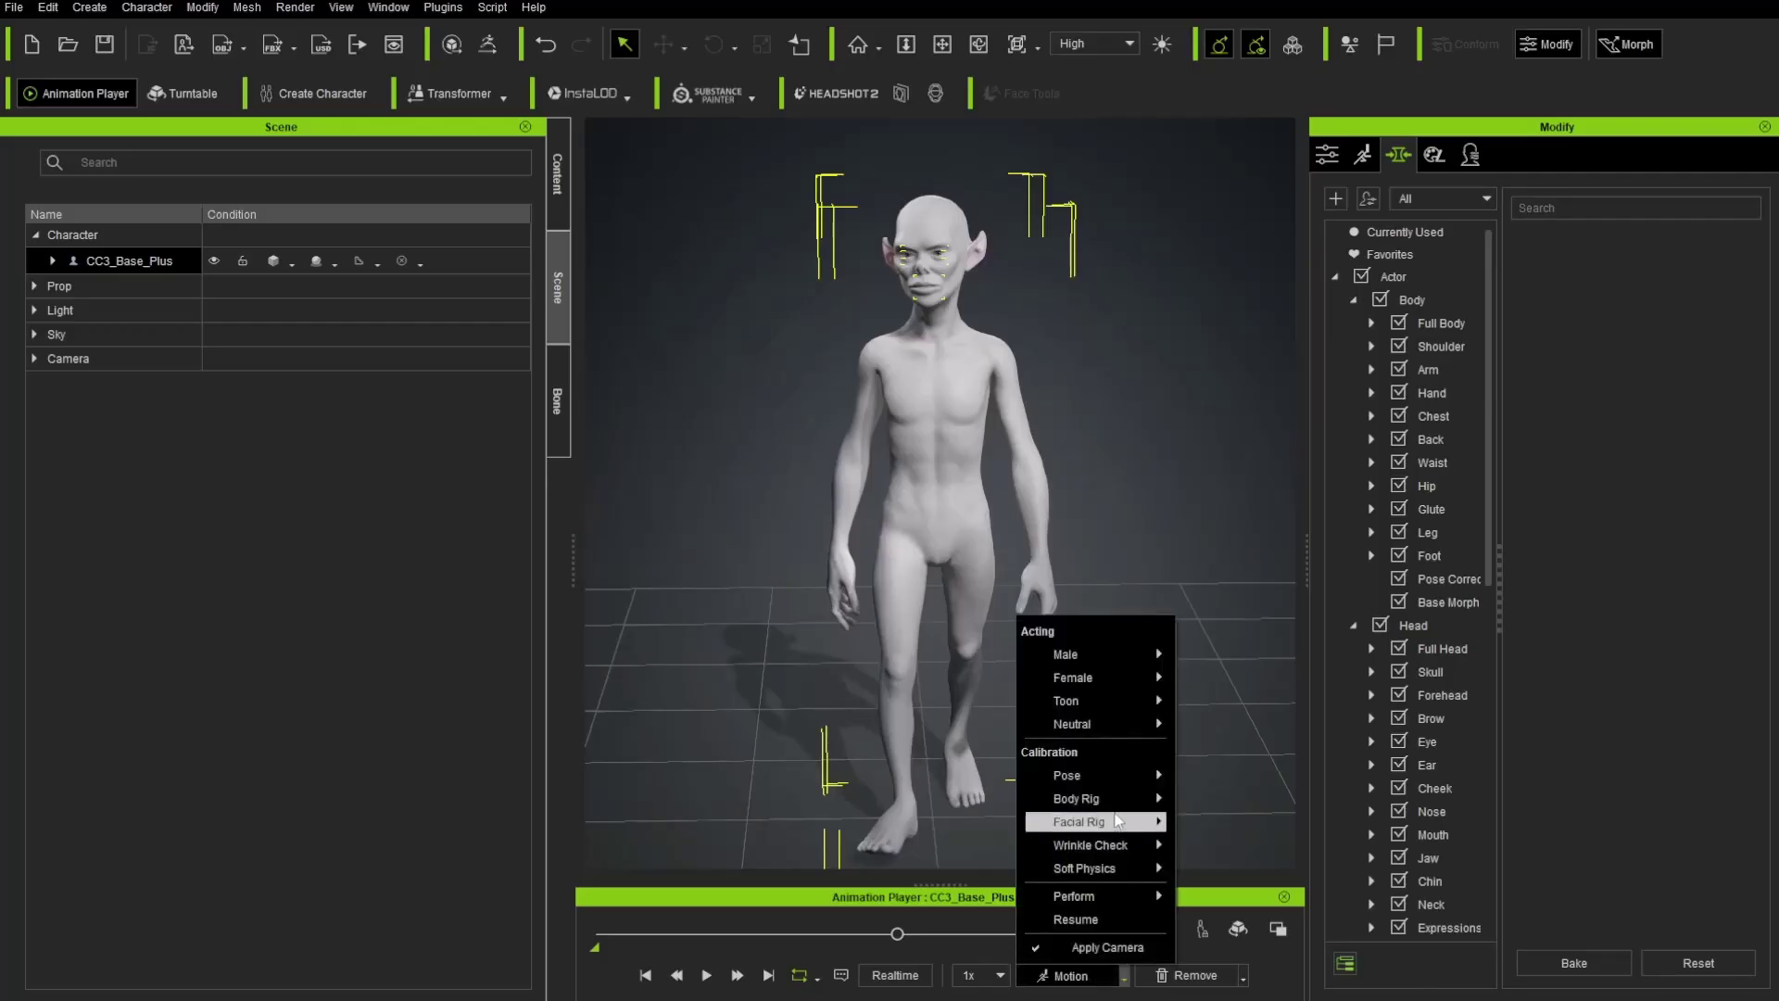
mouse_move(1118, 786)
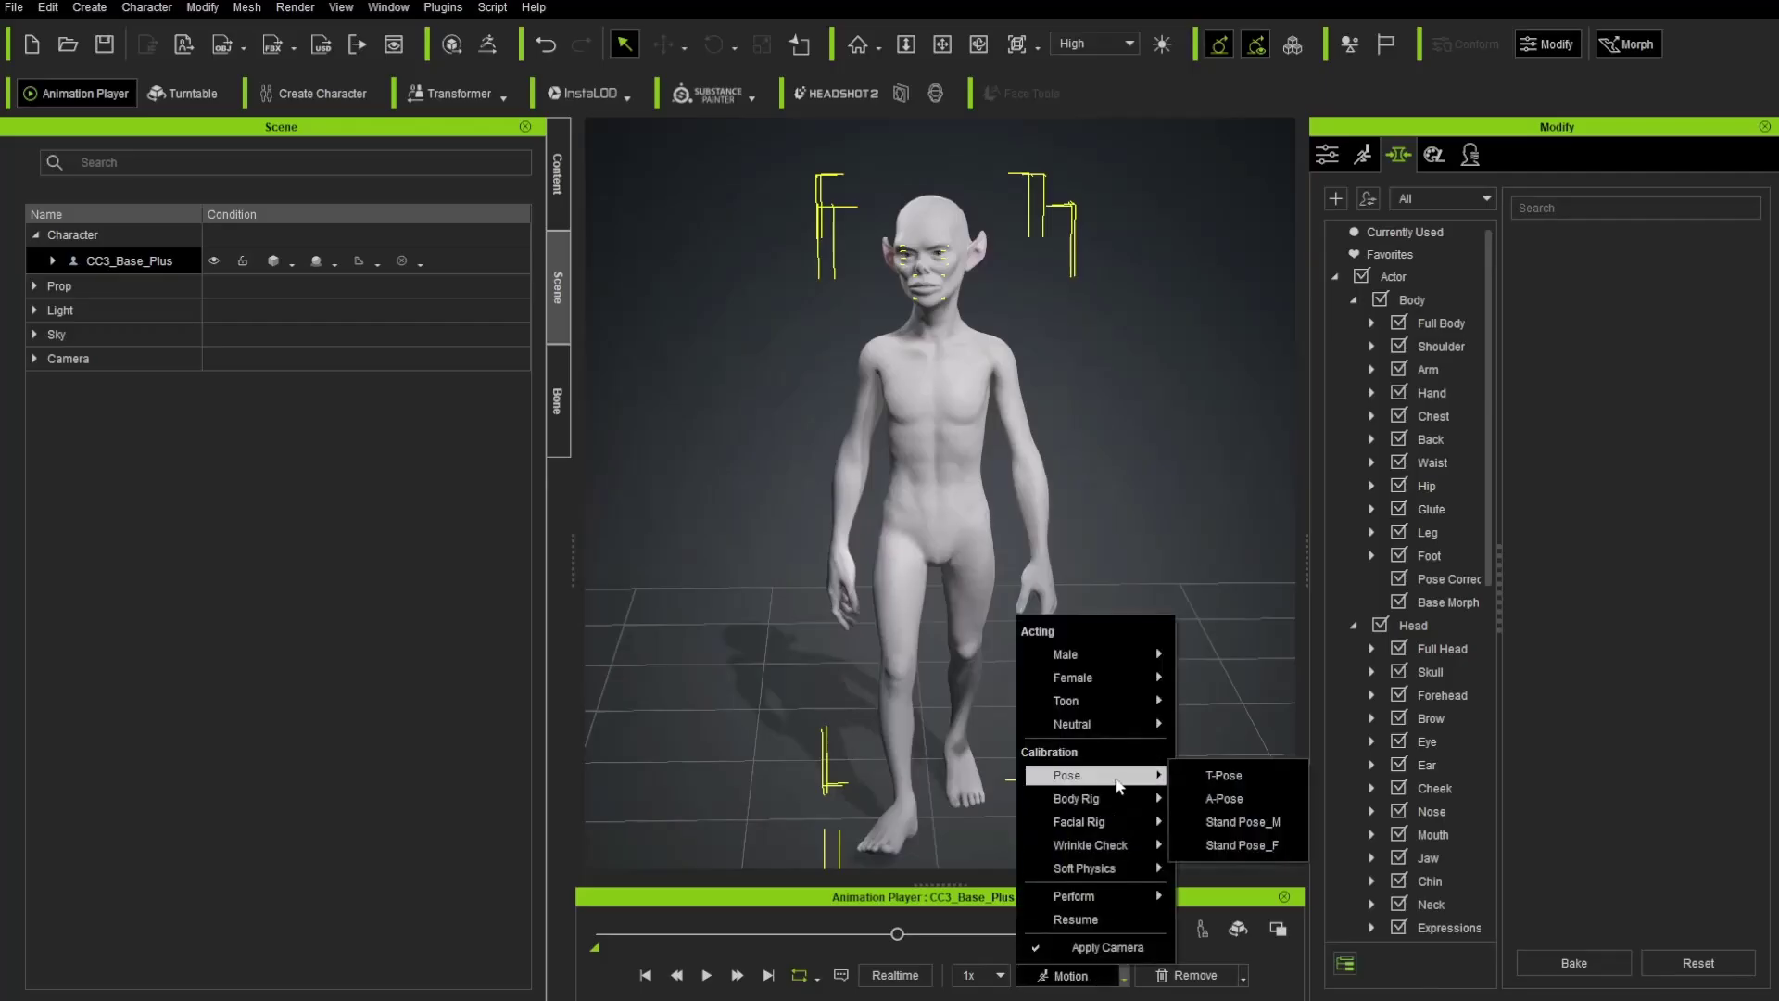
click(1199, 799)
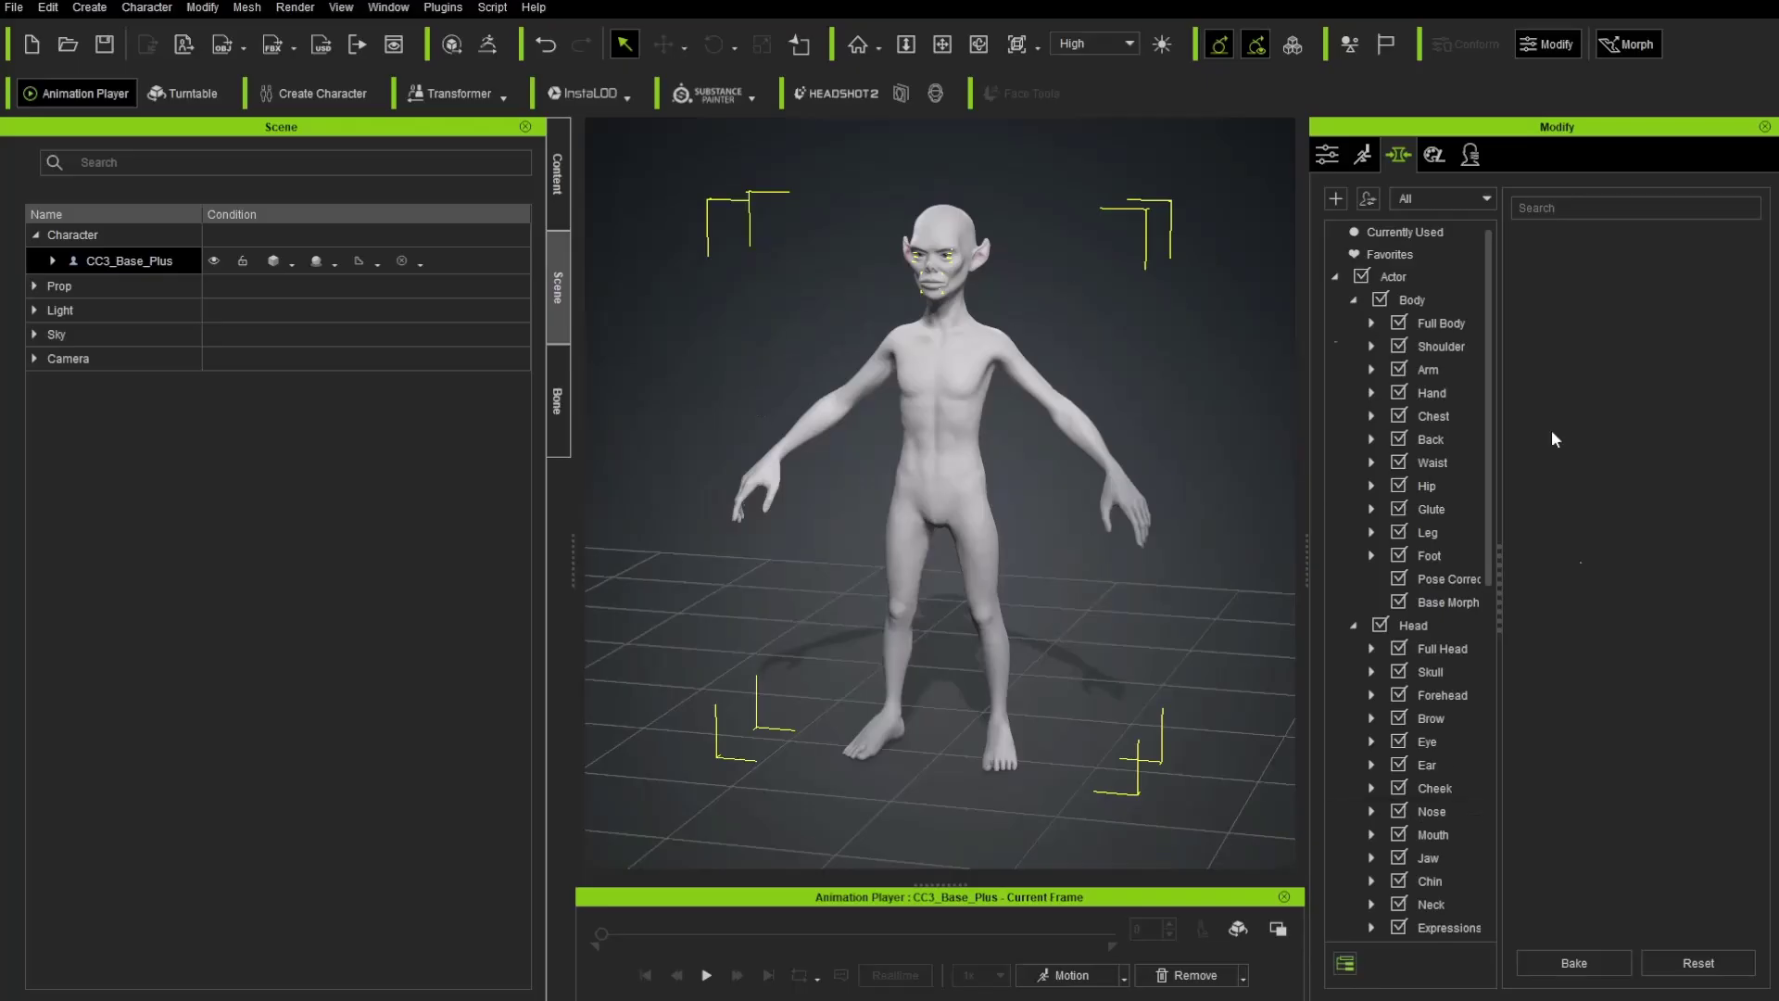
scroll(1070, 306, up, 5)
middle_drag(982, 306, 959, 592)
mouse_move(1056, 505)
right_down()
mouse_move(831, 484)
mouse_move(1066, 518)
right_up()
scroll(1099, 713, down, 5)
middle_drag(1100, 719, 1089, 574)
right_drag(1028, 492, 912, 477)
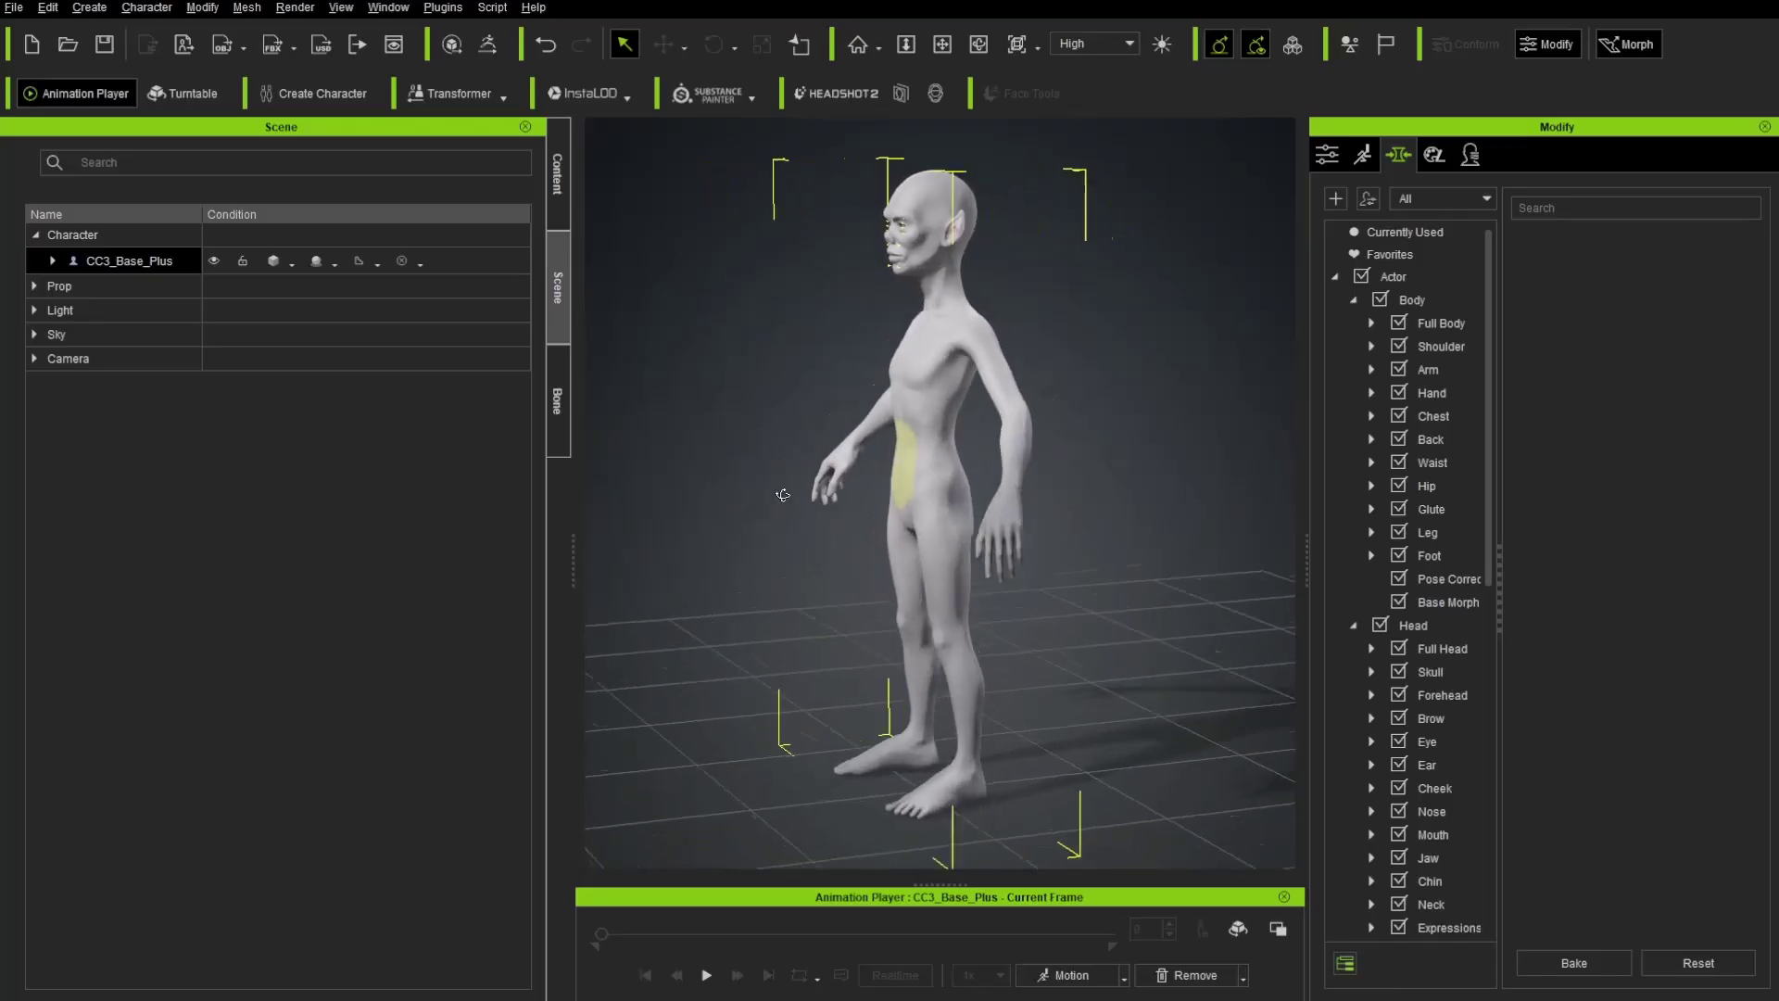
Step: Select the waist, arm and skull regions on the model to view their morph sliders
click(899, 470)
right_drag(767, 537, 1093, 417)
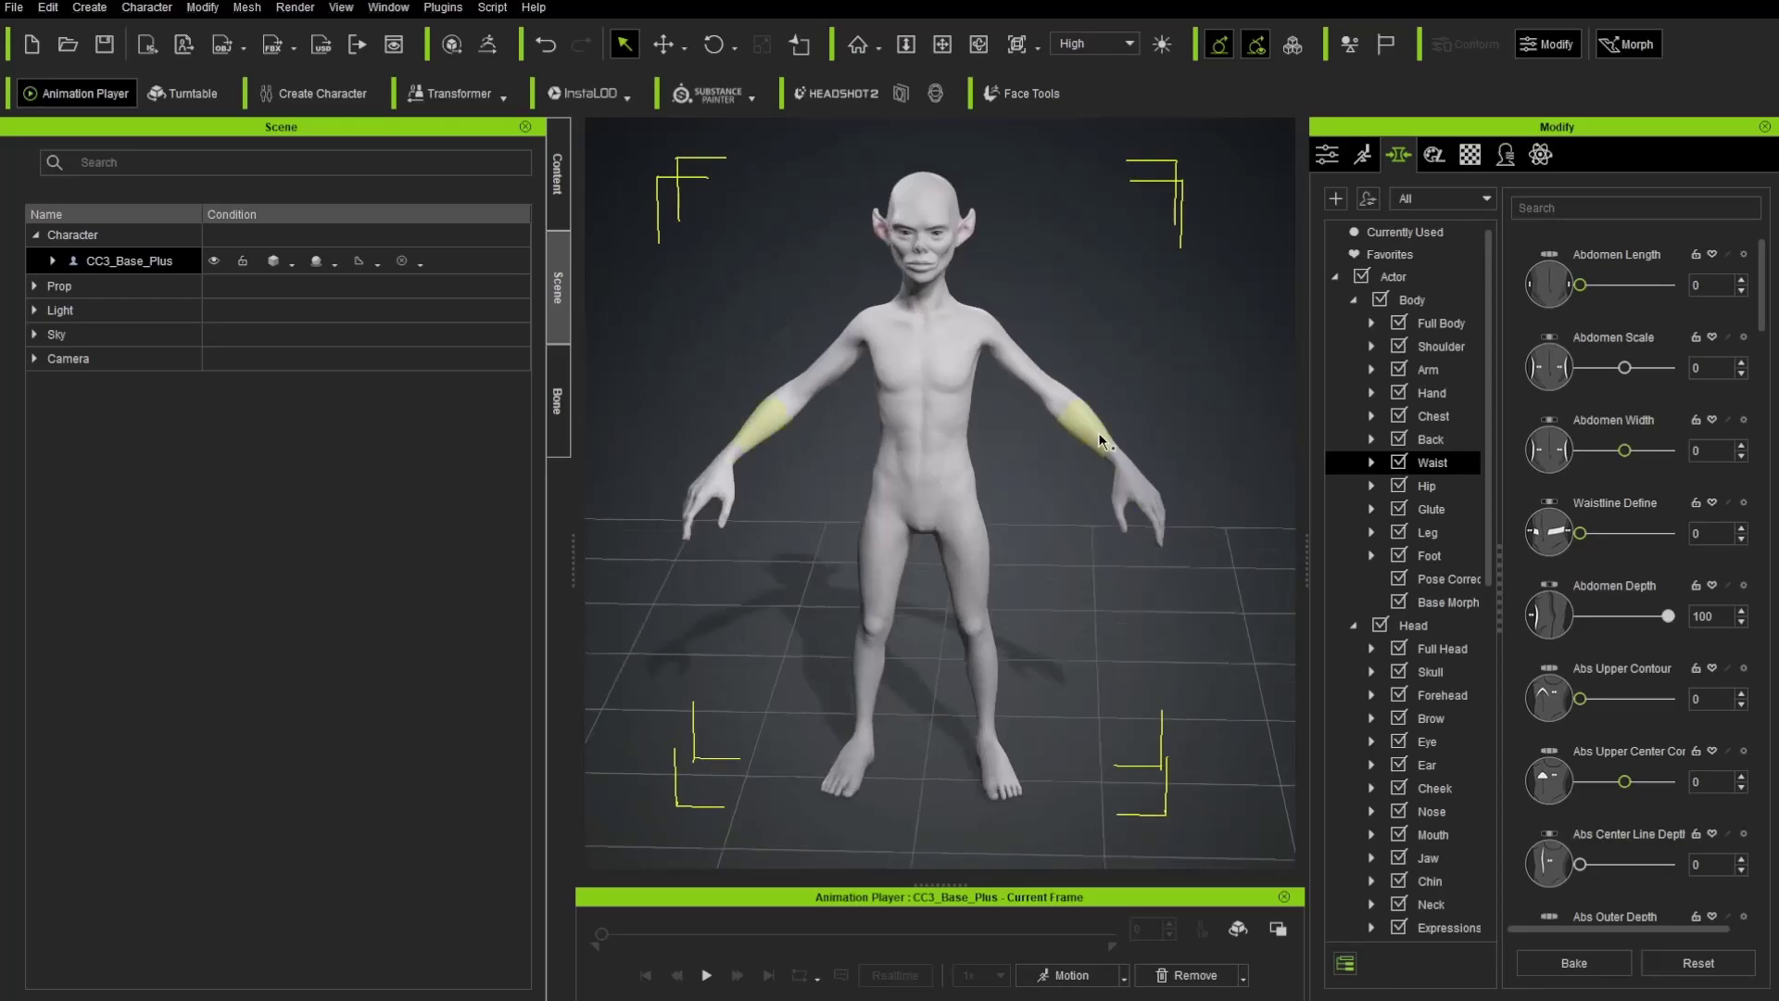
click(1021, 372)
right_drag(1021, 373, 943, 233)
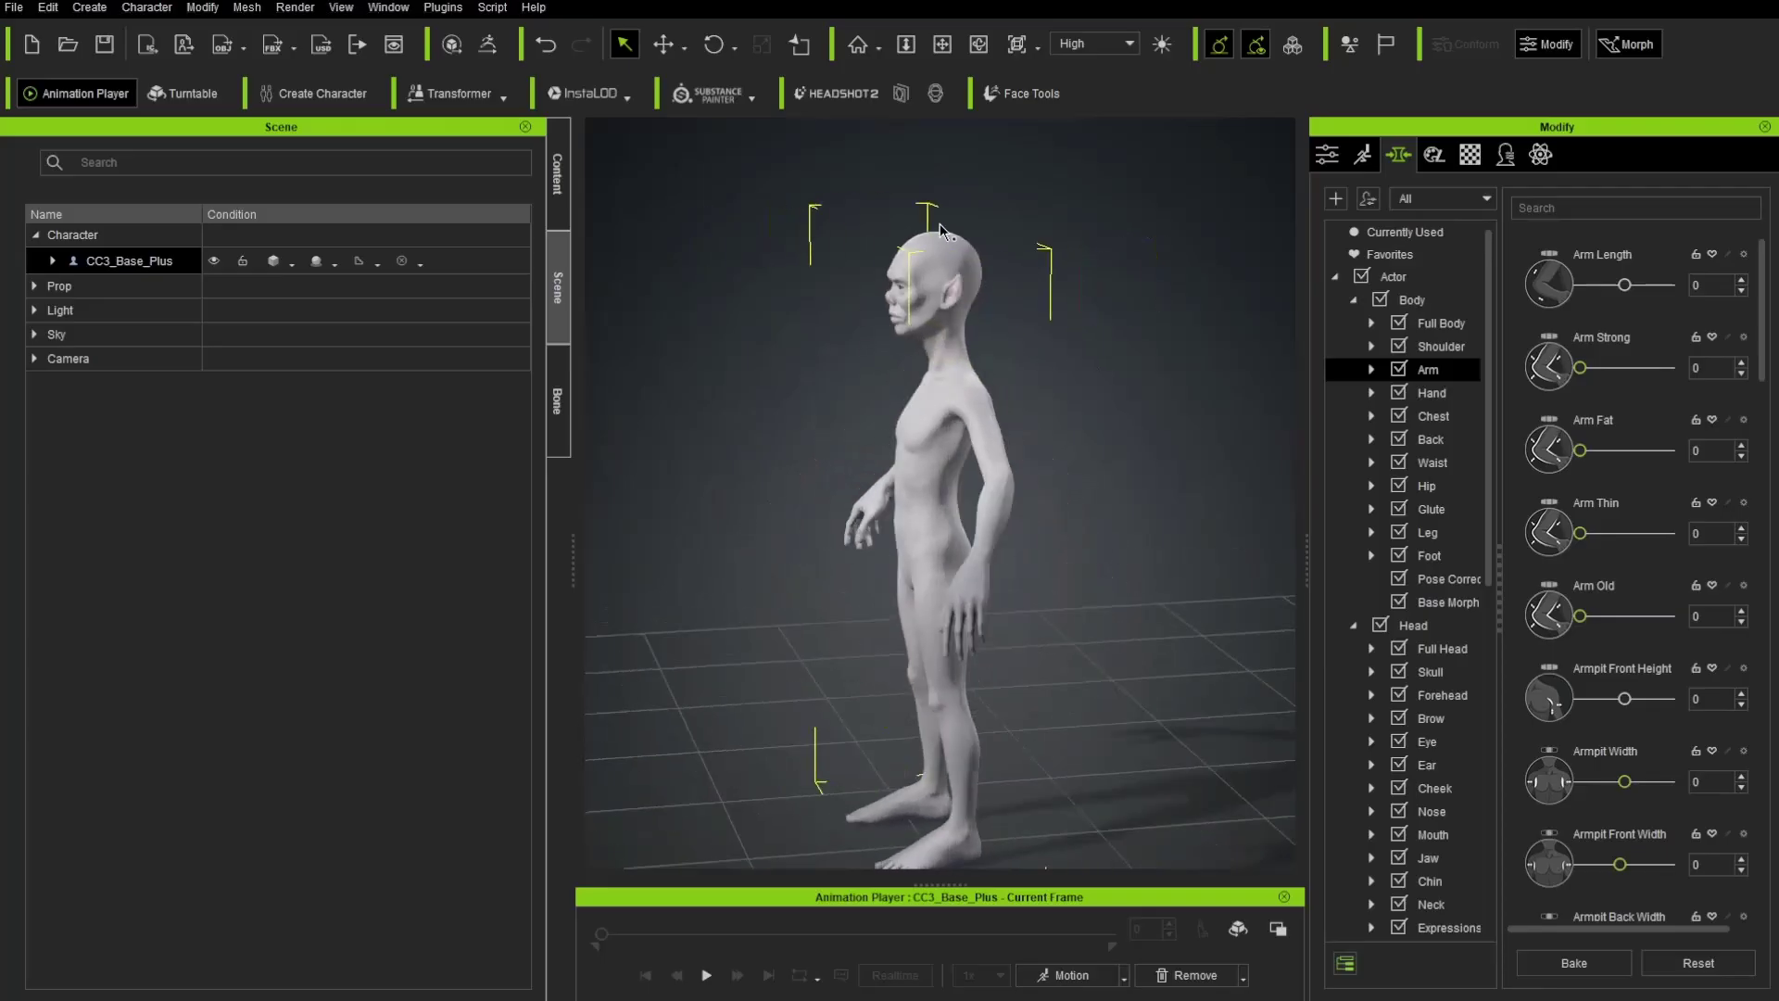
click(941, 246)
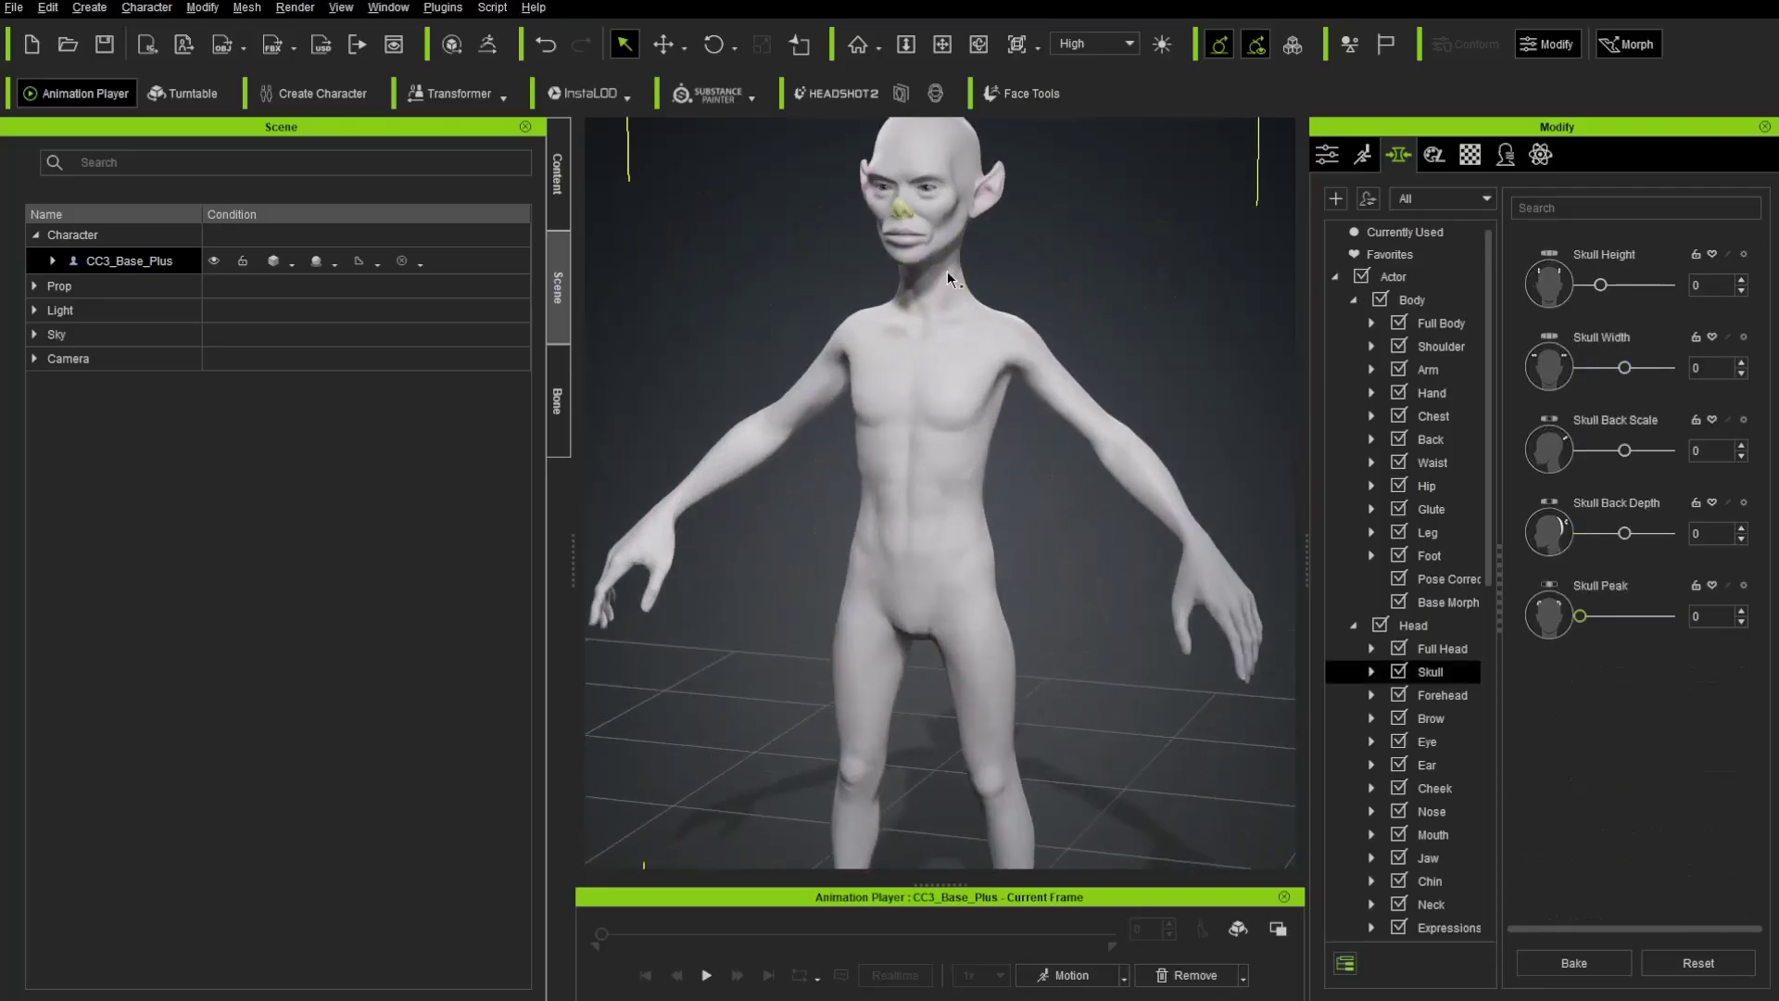
Step: Select the character's eye region and set the Eye Scale morph to 38
click(1039, 534)
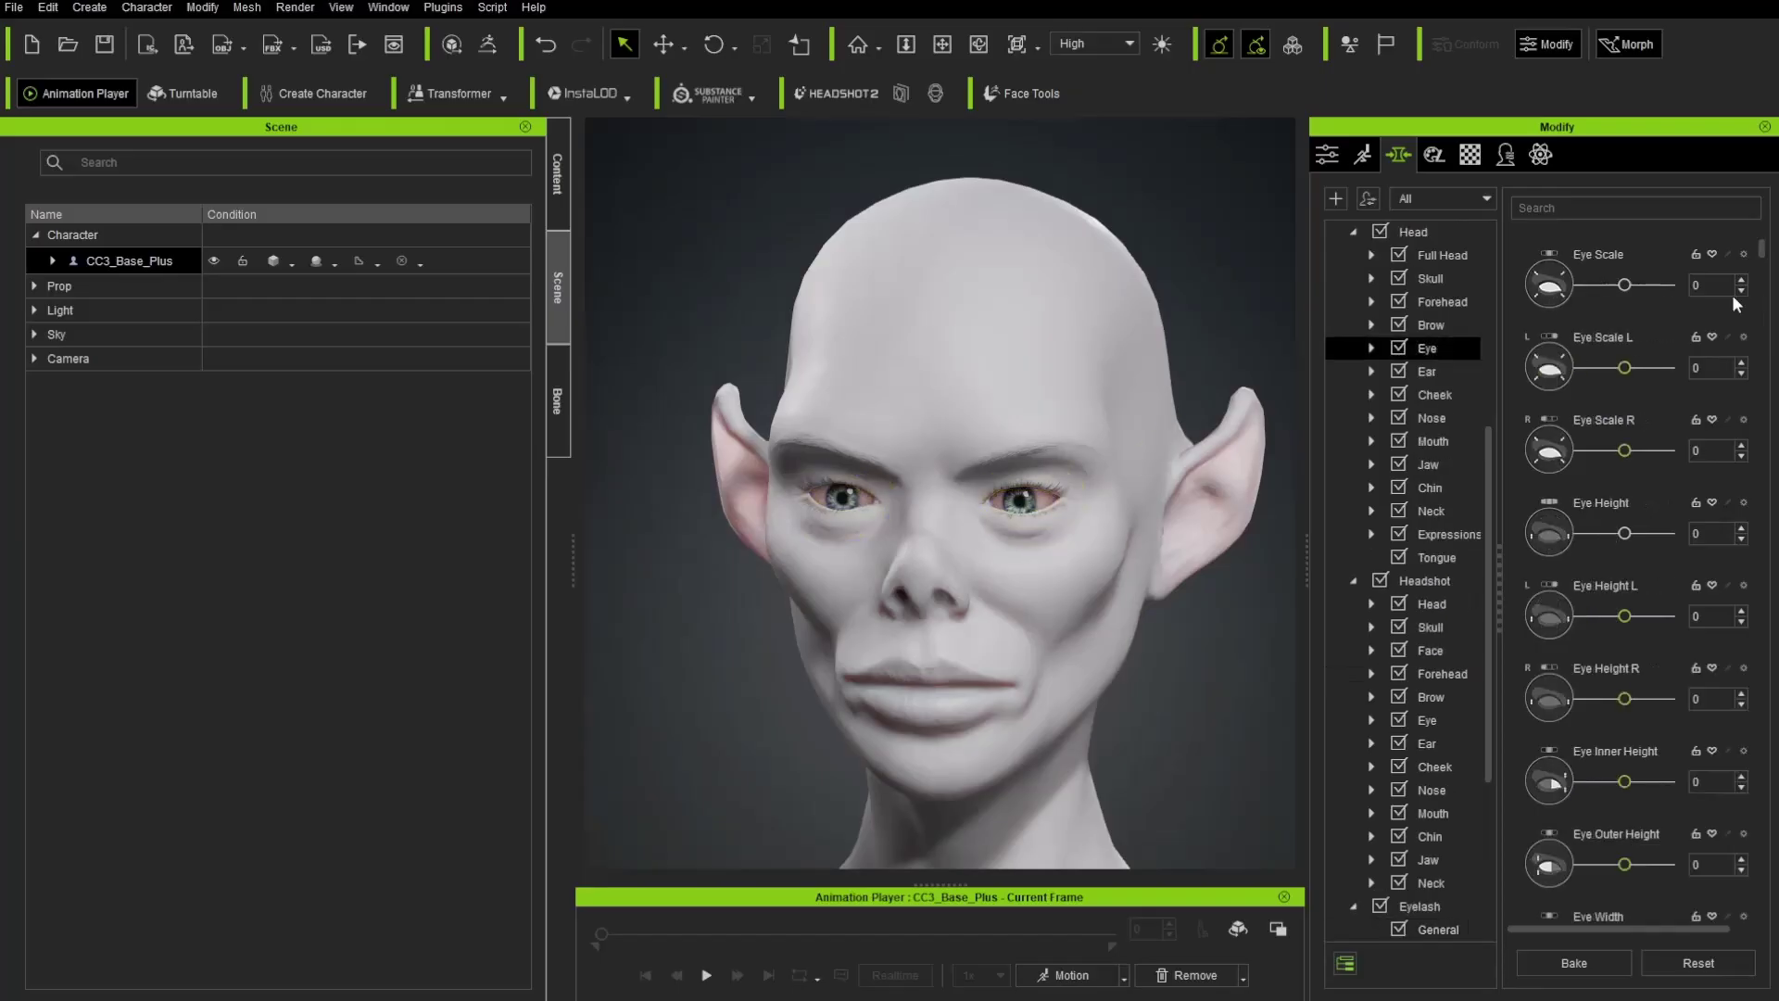
drag(1626, 289, 1643, 289)
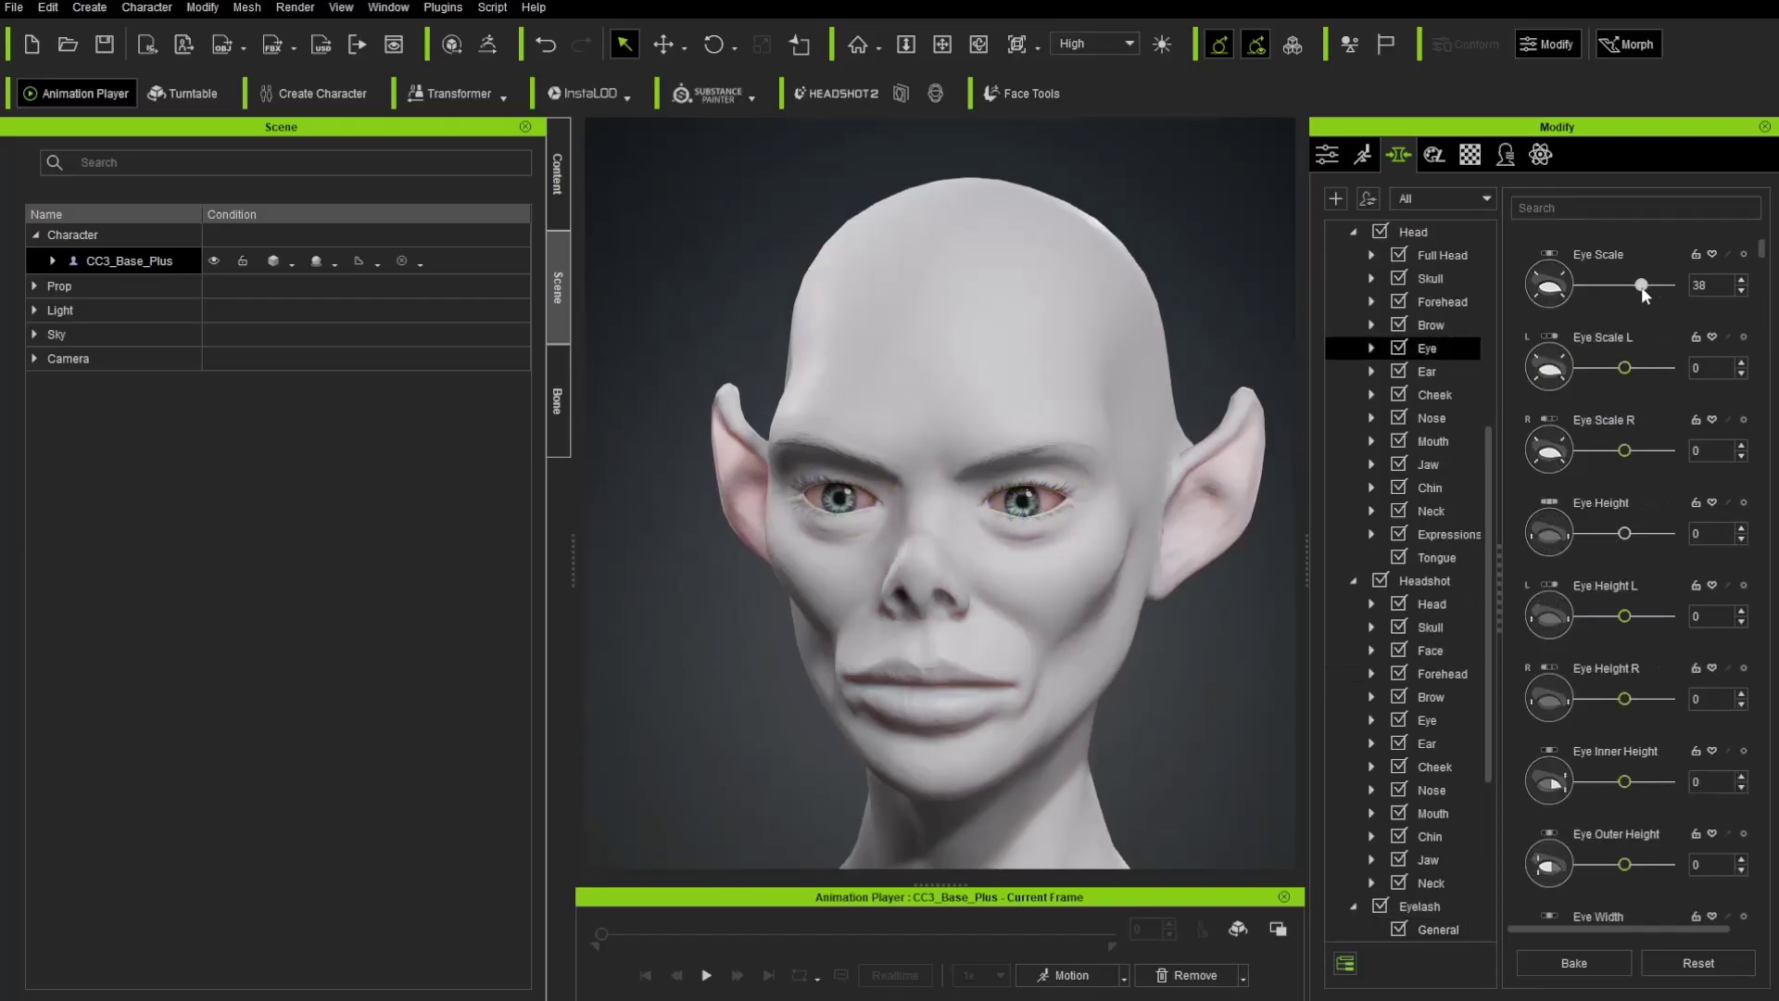
click(1078, 522)
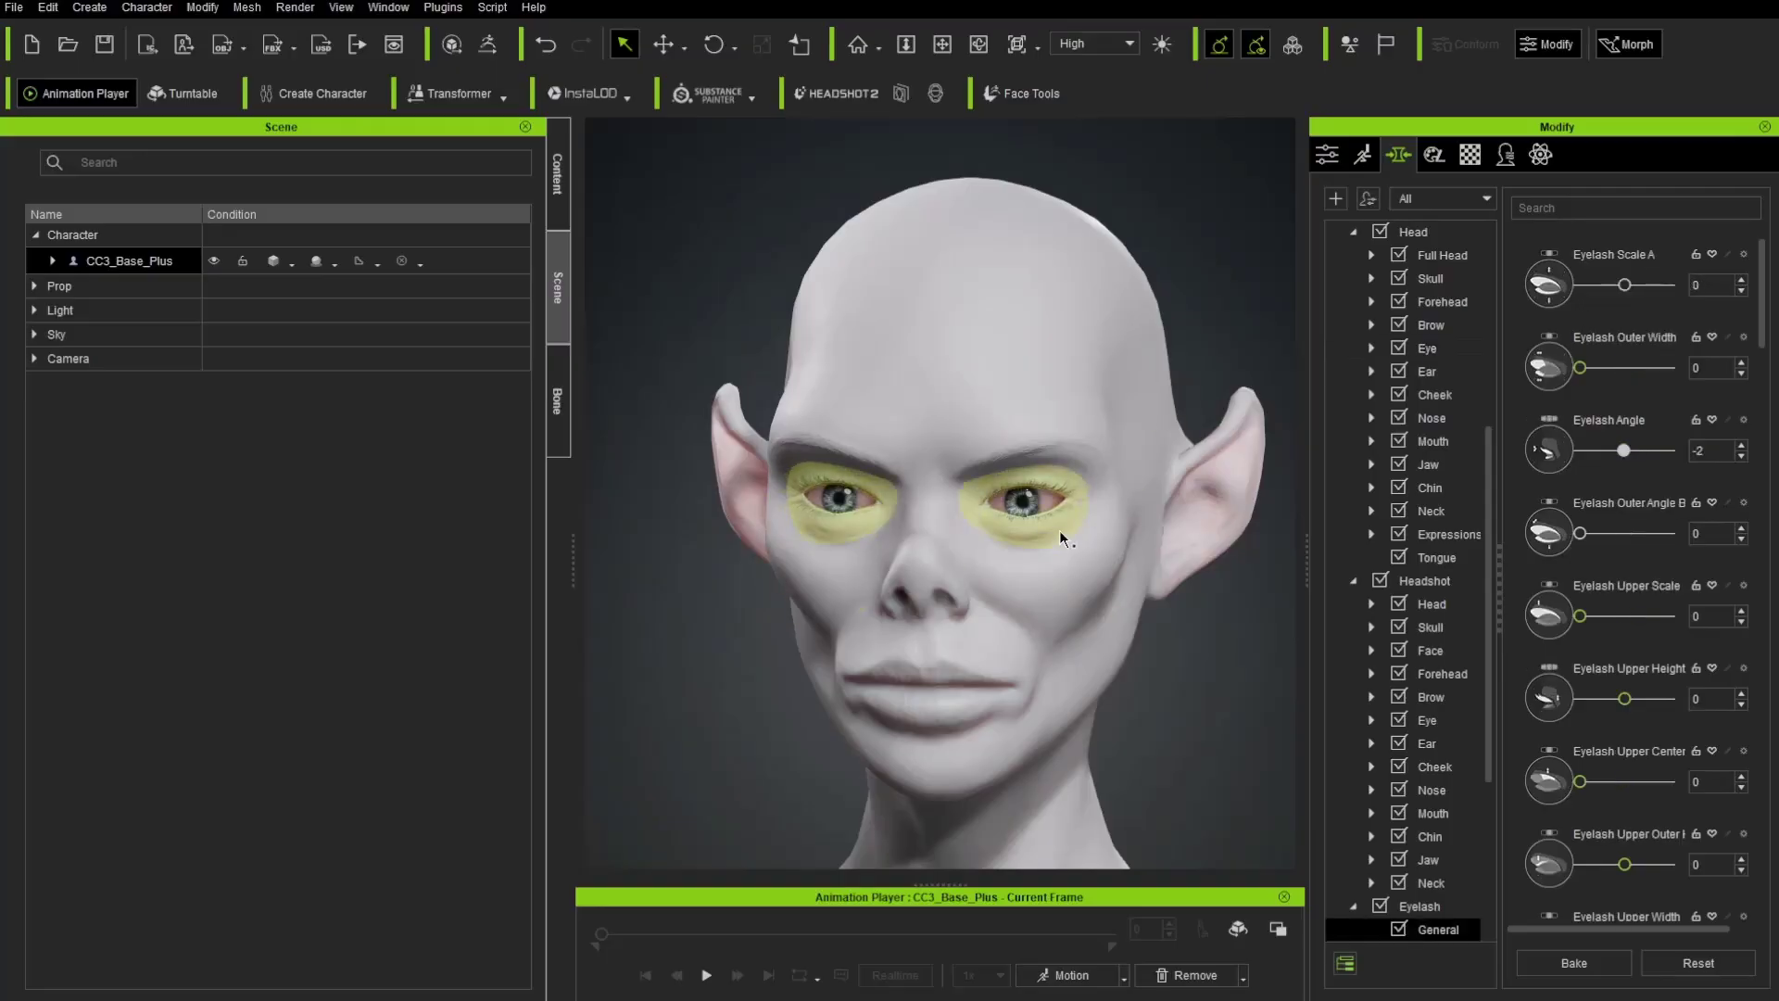
click(1063, 533)
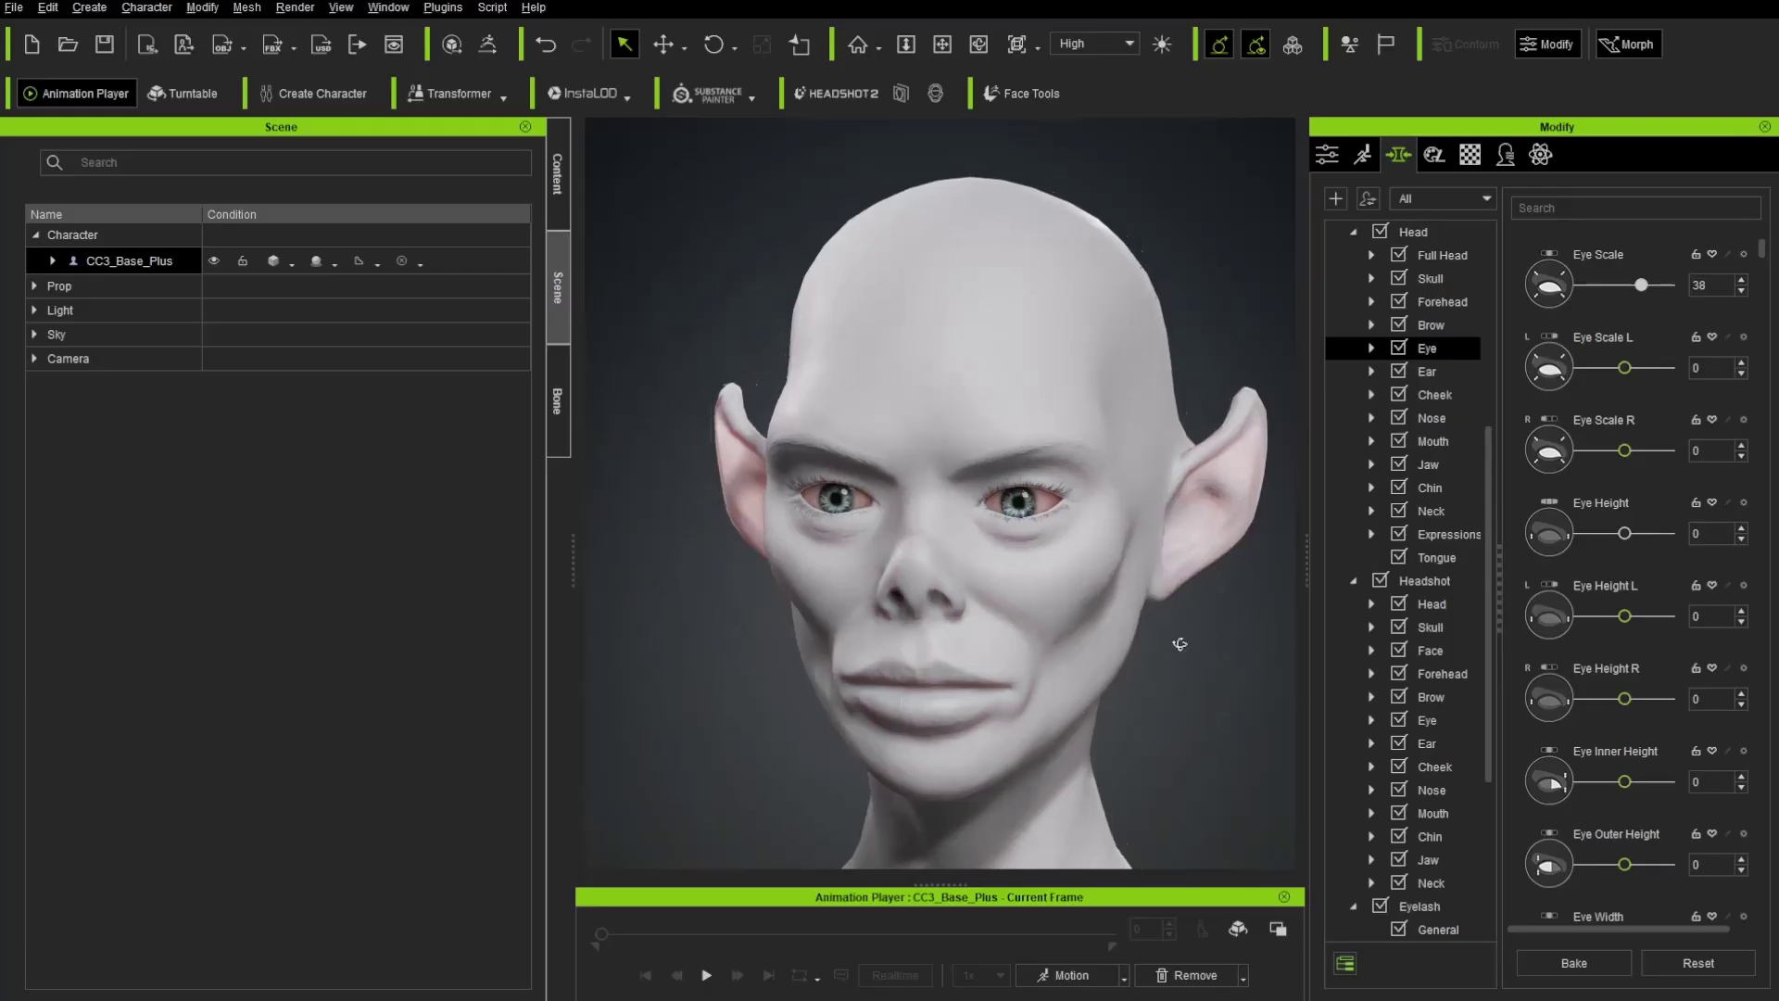
Step: Examine the head and whole figure from different angles, with the mouth region's morph sliders shown
right_drag(1209, 640, 737, 518)
right_drag(700, 641, 747, 637)
drag(746, 638, 667, 627)
scroll(667, 704, down, 5)
right_drag(667, 726, 1079, 648)
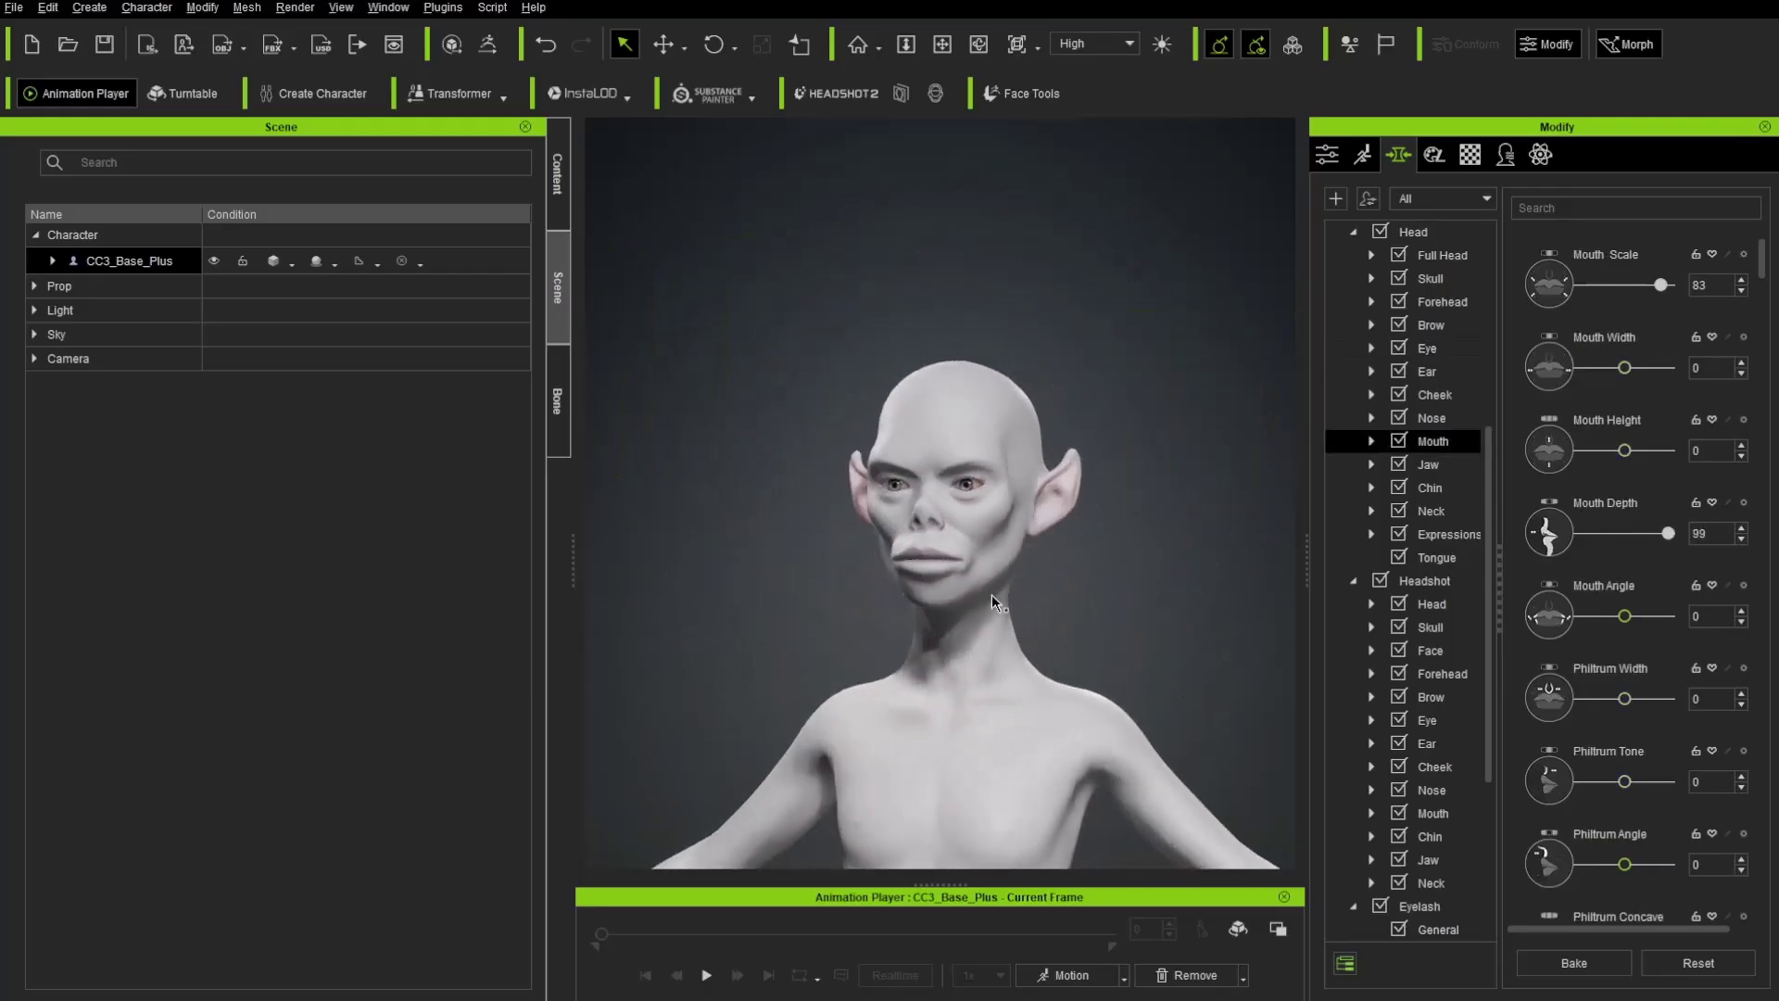
scroll(1004, 615, down, 5)
middle_drag(1004, 615, 1019, 417)
right_drag(1019, 417, 974, 330)
scroll(998, 529, up, 2)
middle_drag(1221, 379, 1223, 401)
right_drag(1223, 402, 1120, 389)
right_drag(1145, 452, 1173, 362)
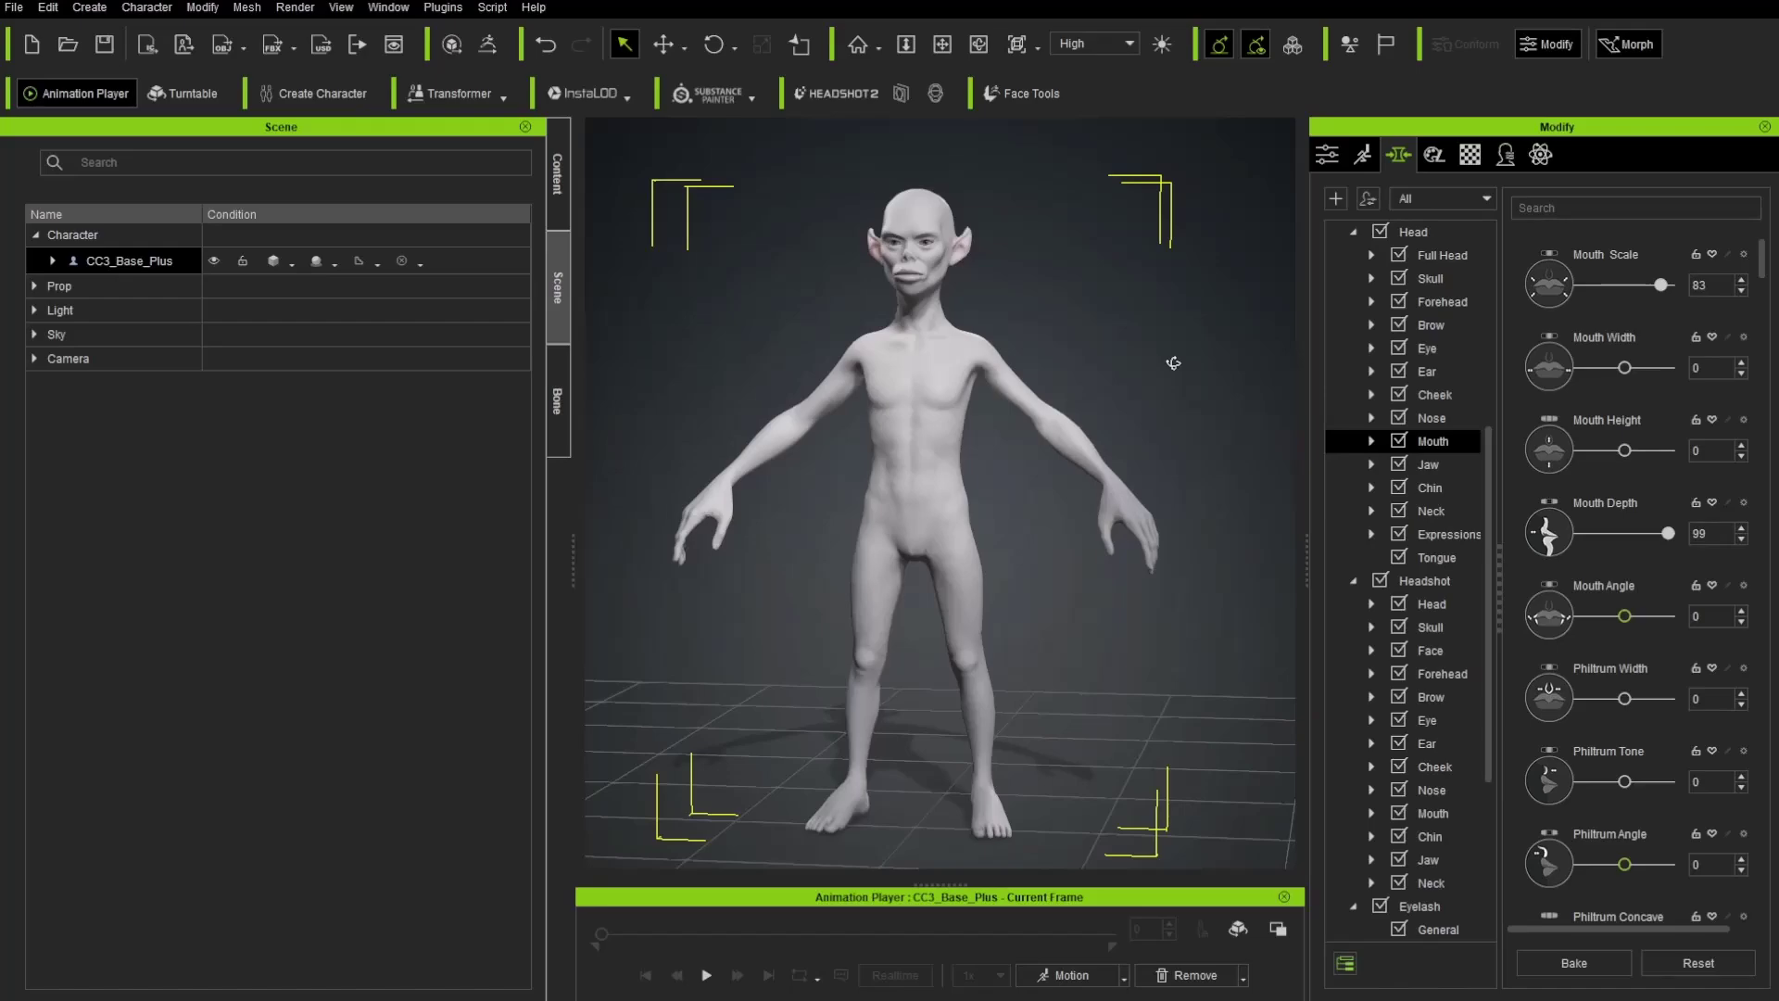
Step: Put the character in the T-Pose calibration pose and view it from the front
click(1075, 974)
mouse_move(1103, 775)
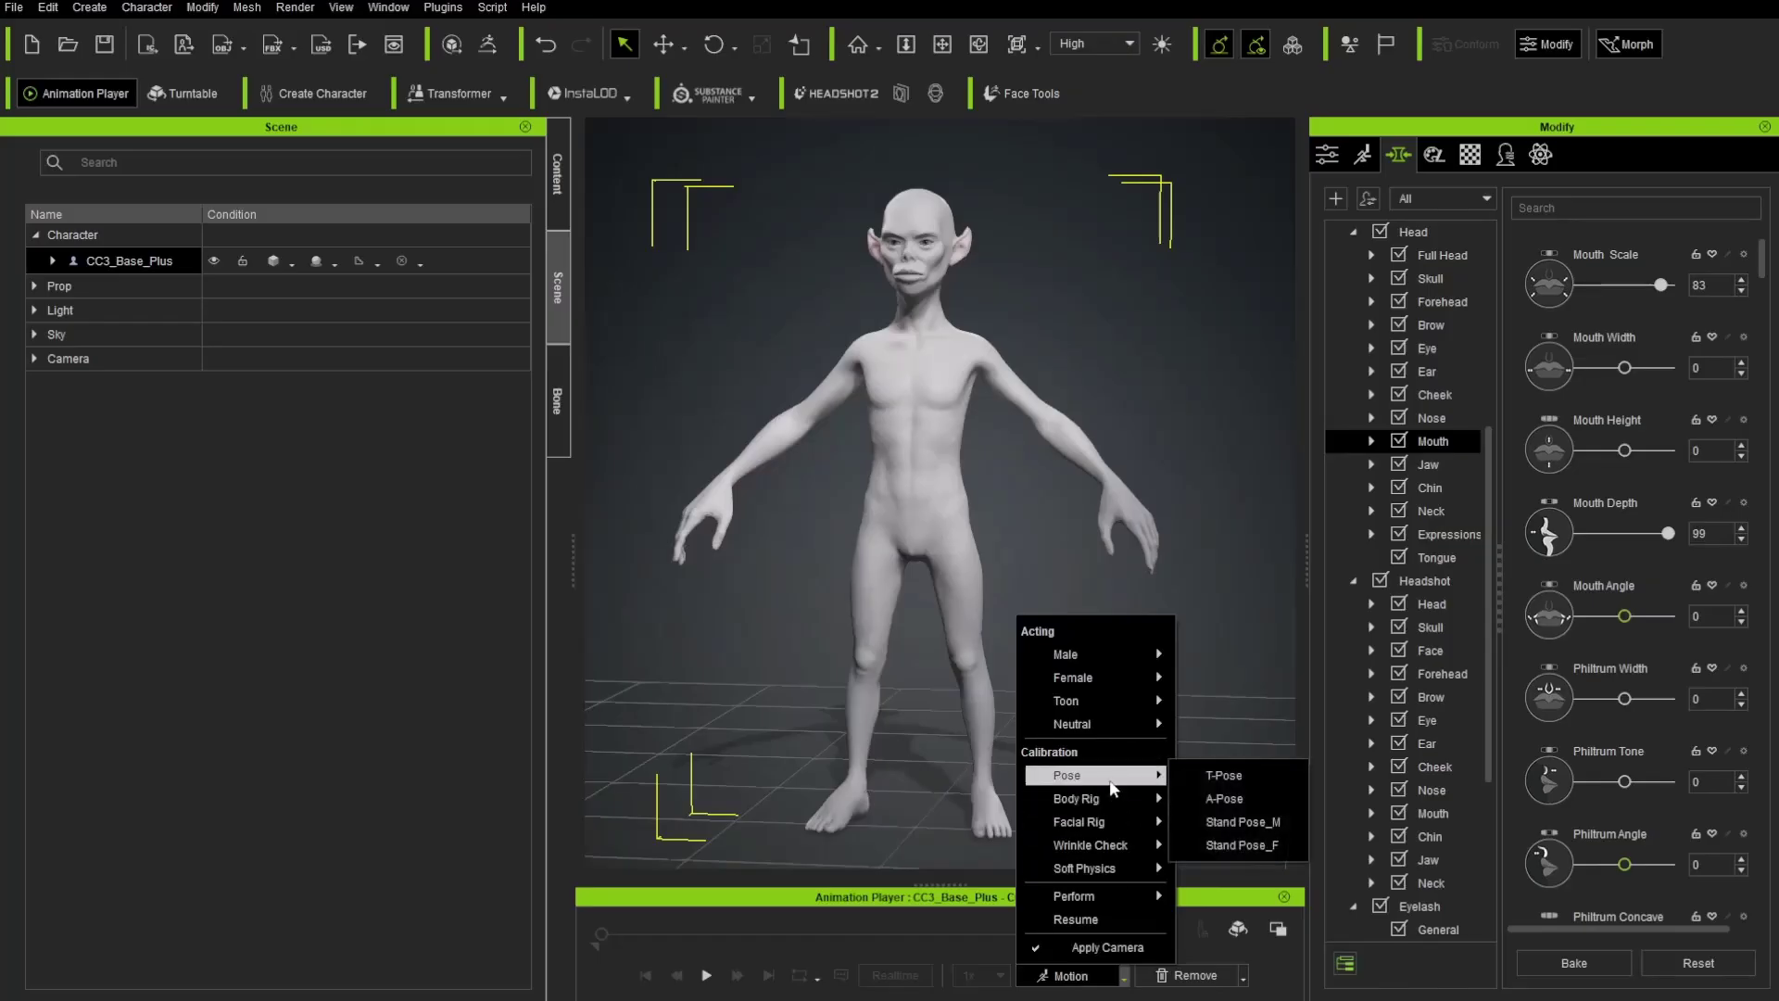
click(1221, 775)
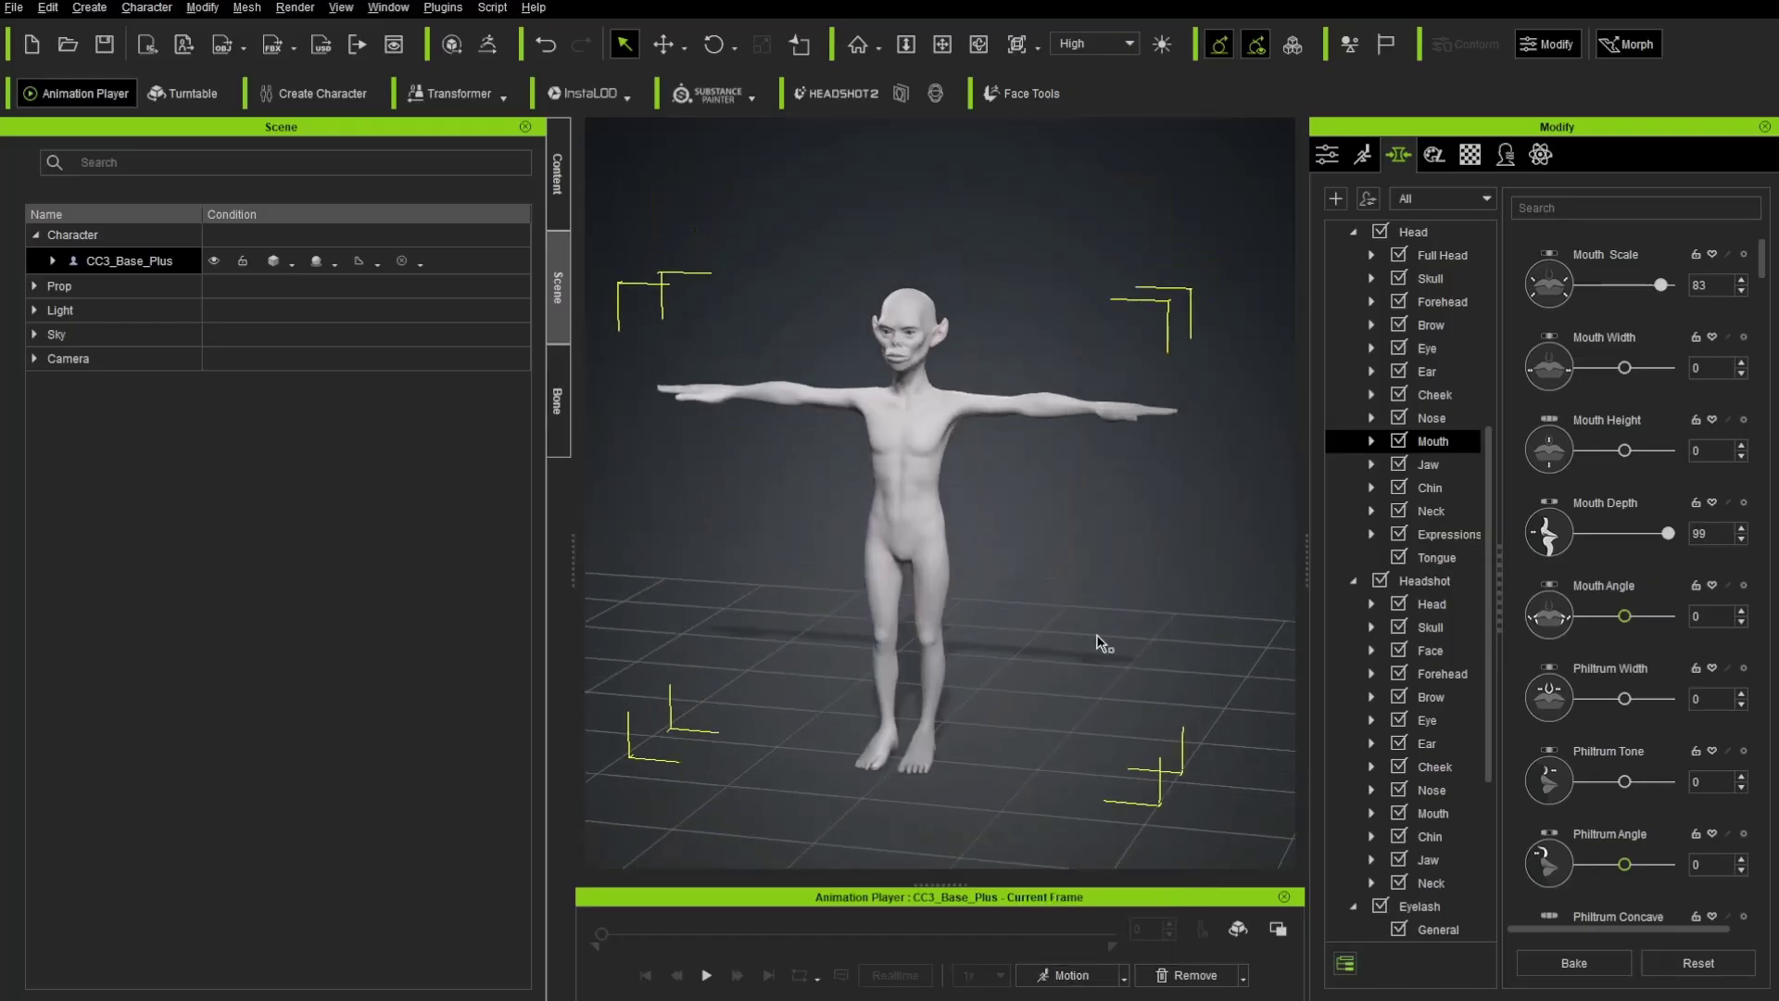
right_drag(1085, 646, 1234, 629)
Step: Select CC3_Base_Plus with all its child meshes and send them through GoZ using the Relink template and T-Pose
click(53, 260)
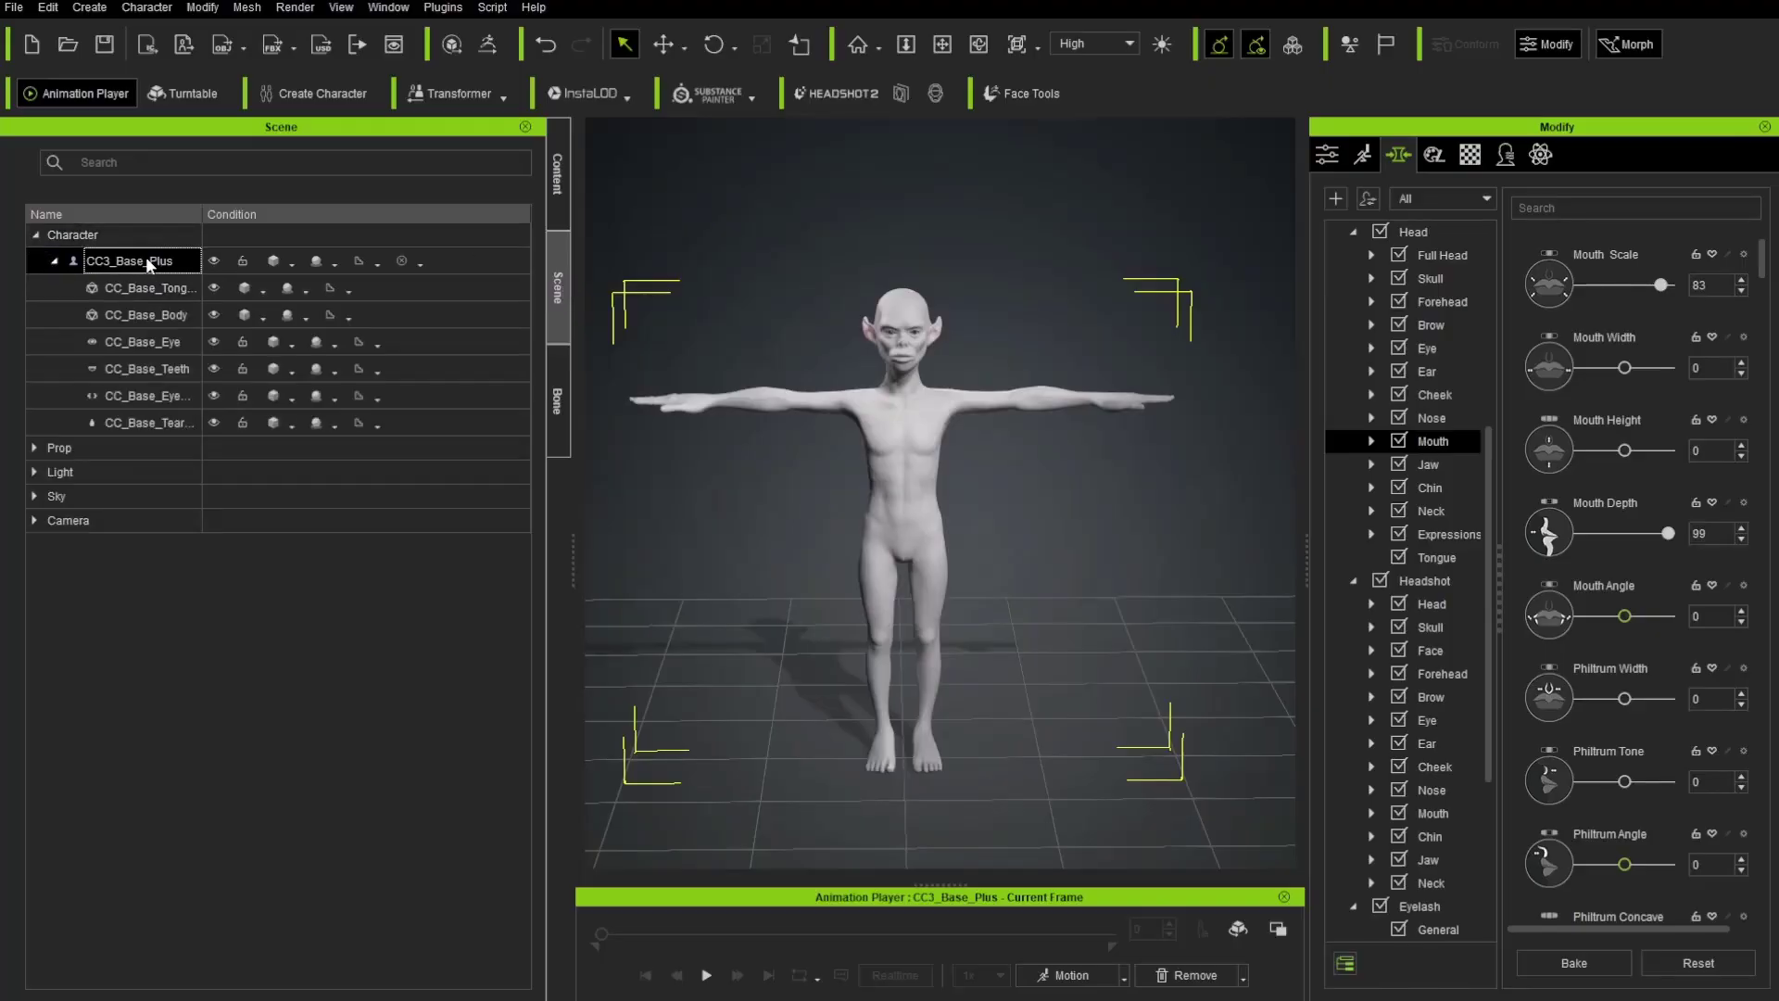
shift+click(171, 420)
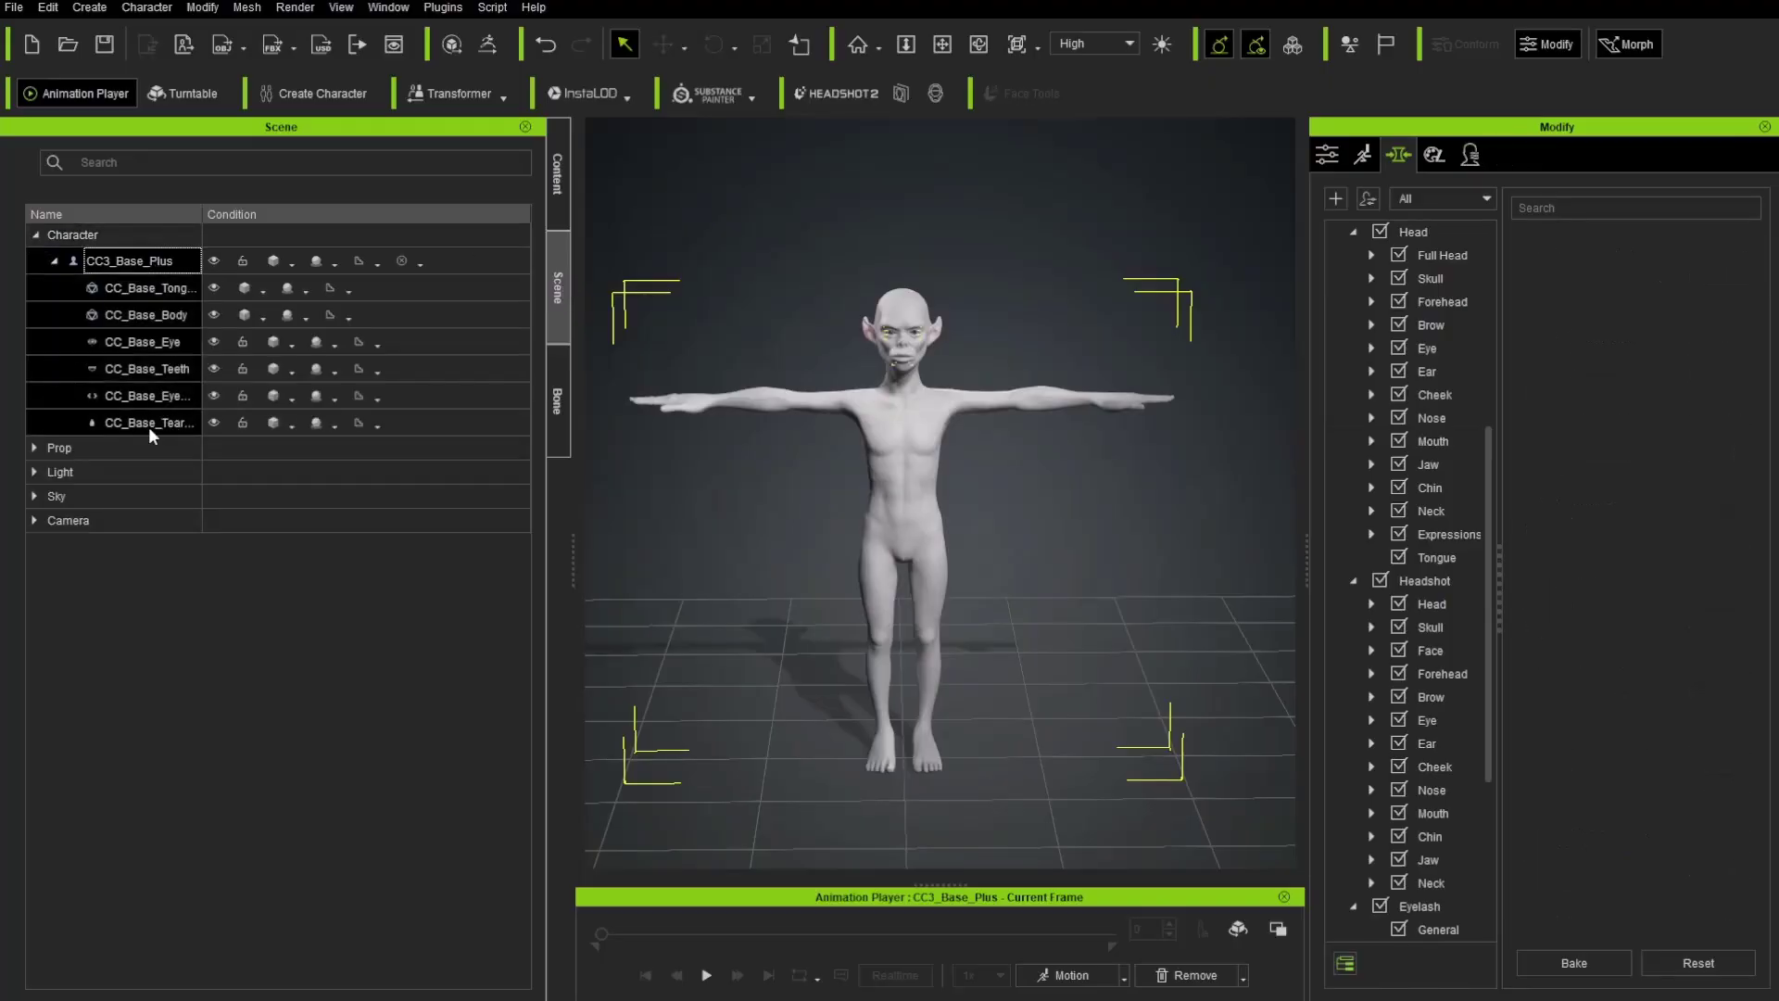
click(489, 47)
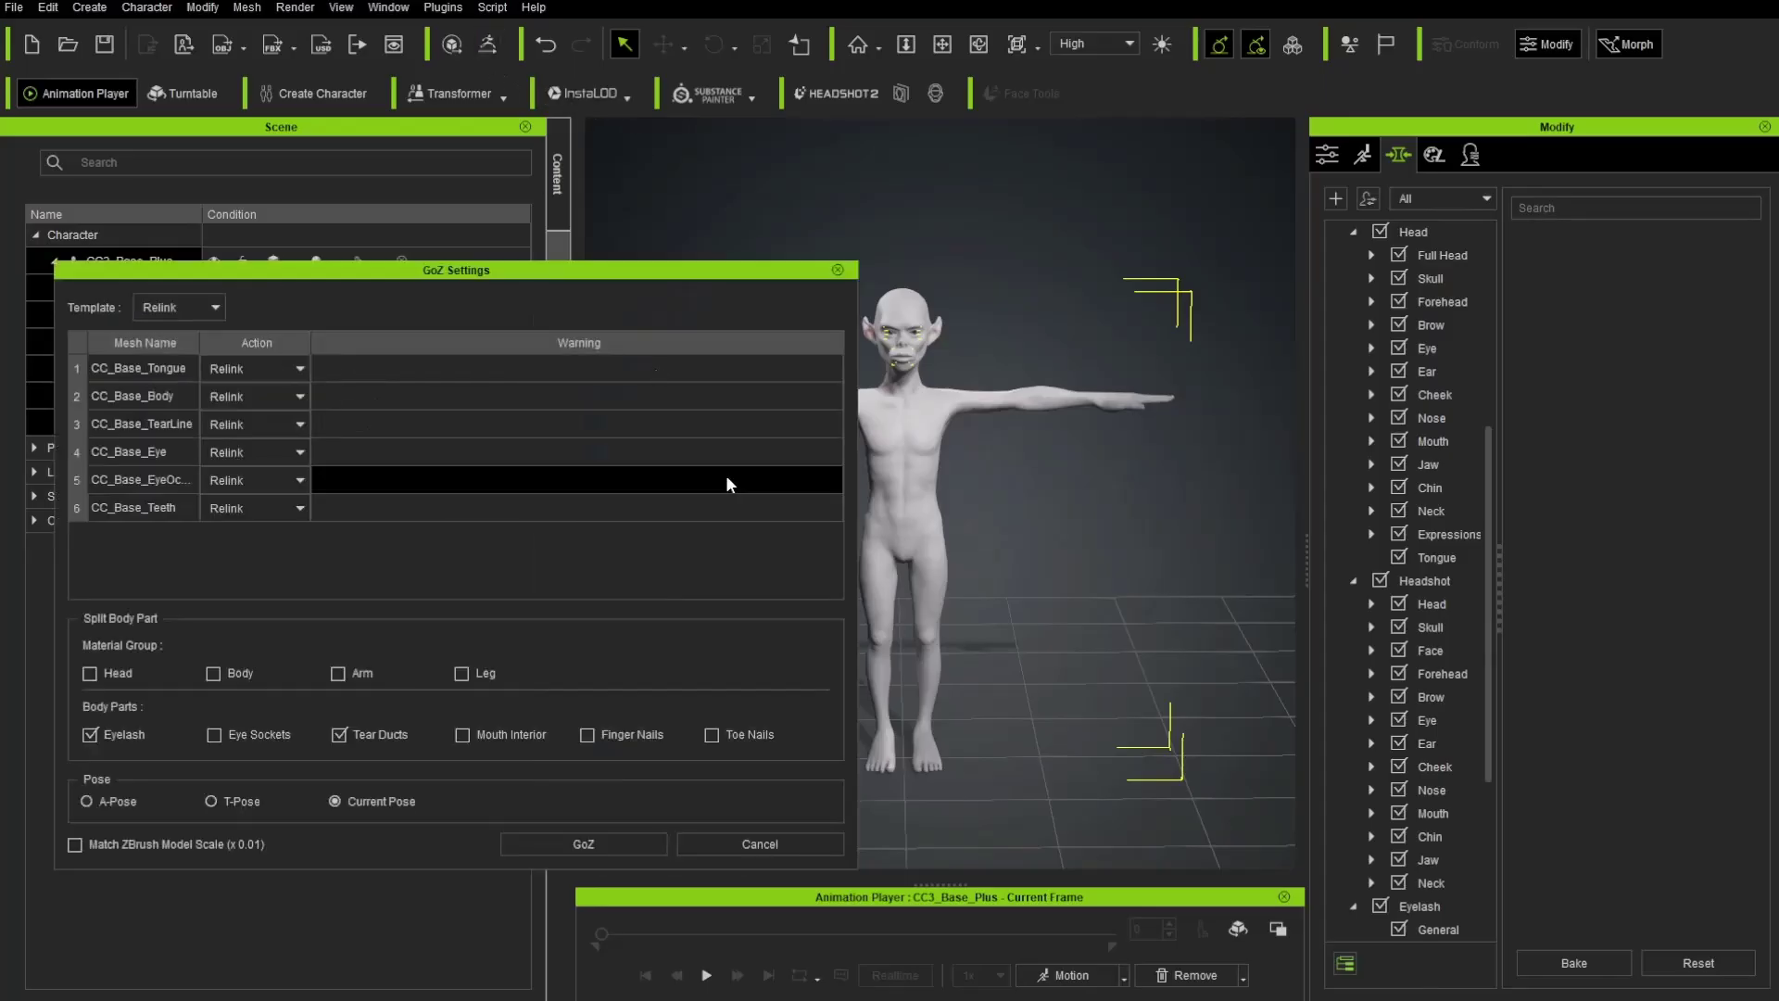
drag(518, 279, 965, 284)
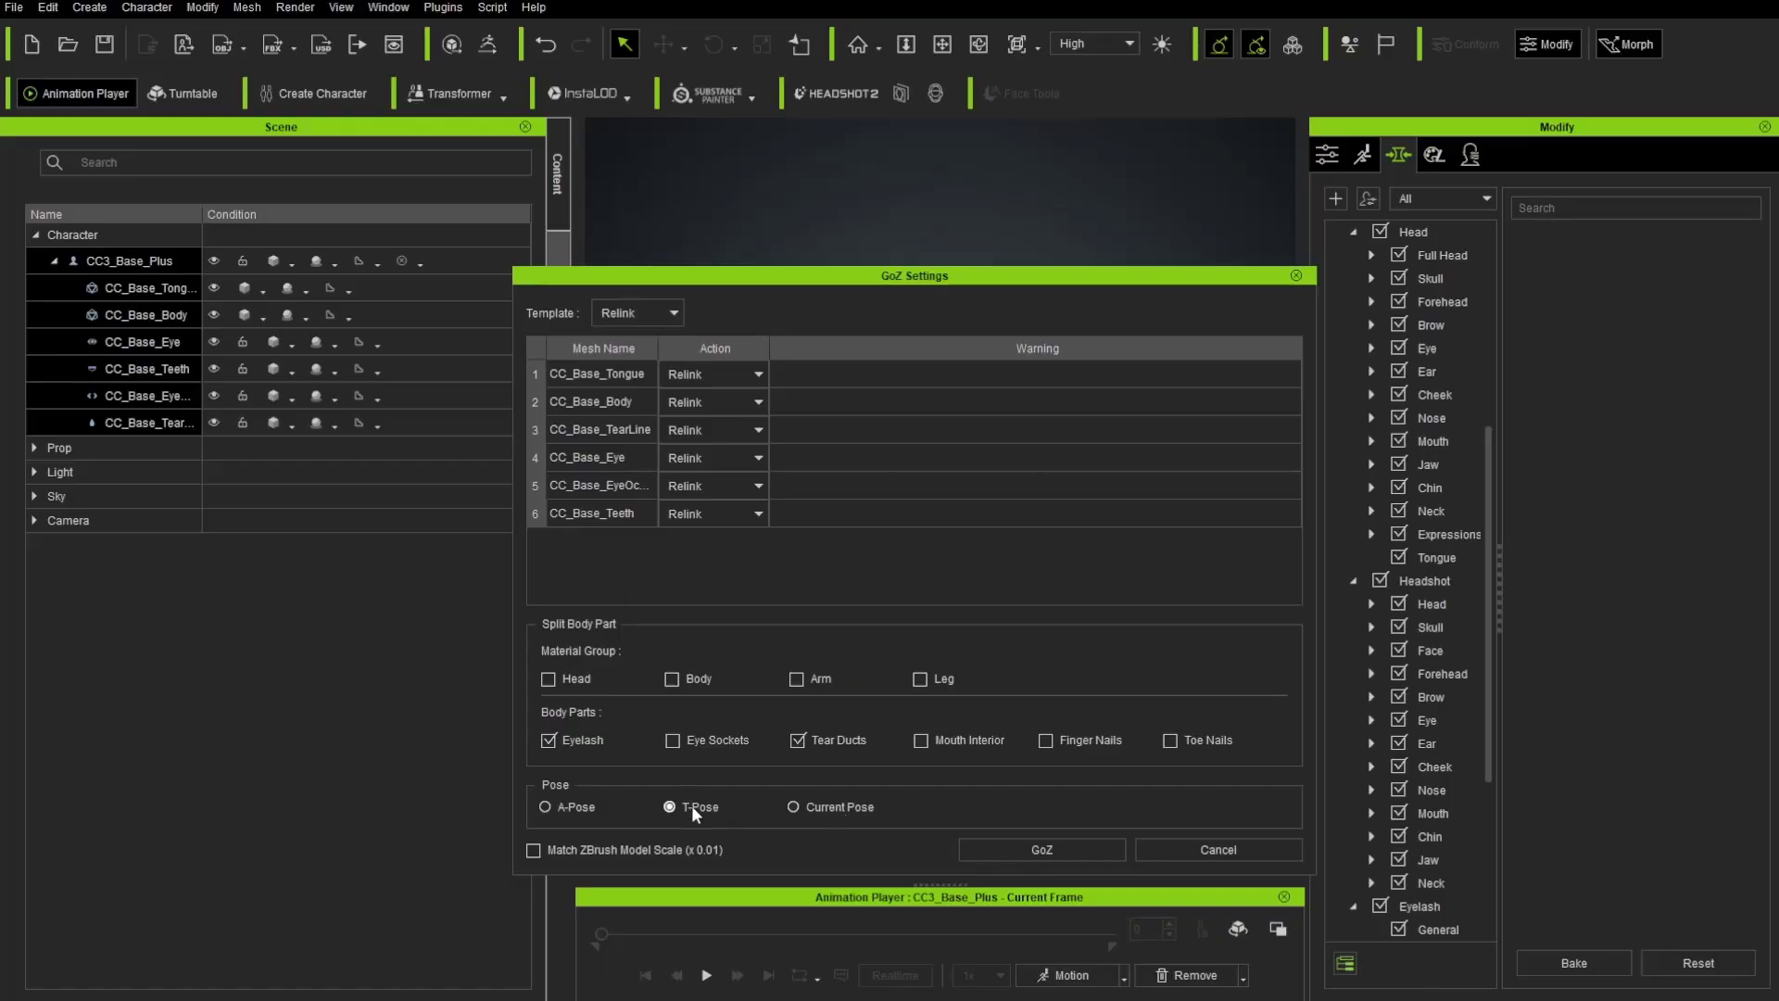
click(997, 849)
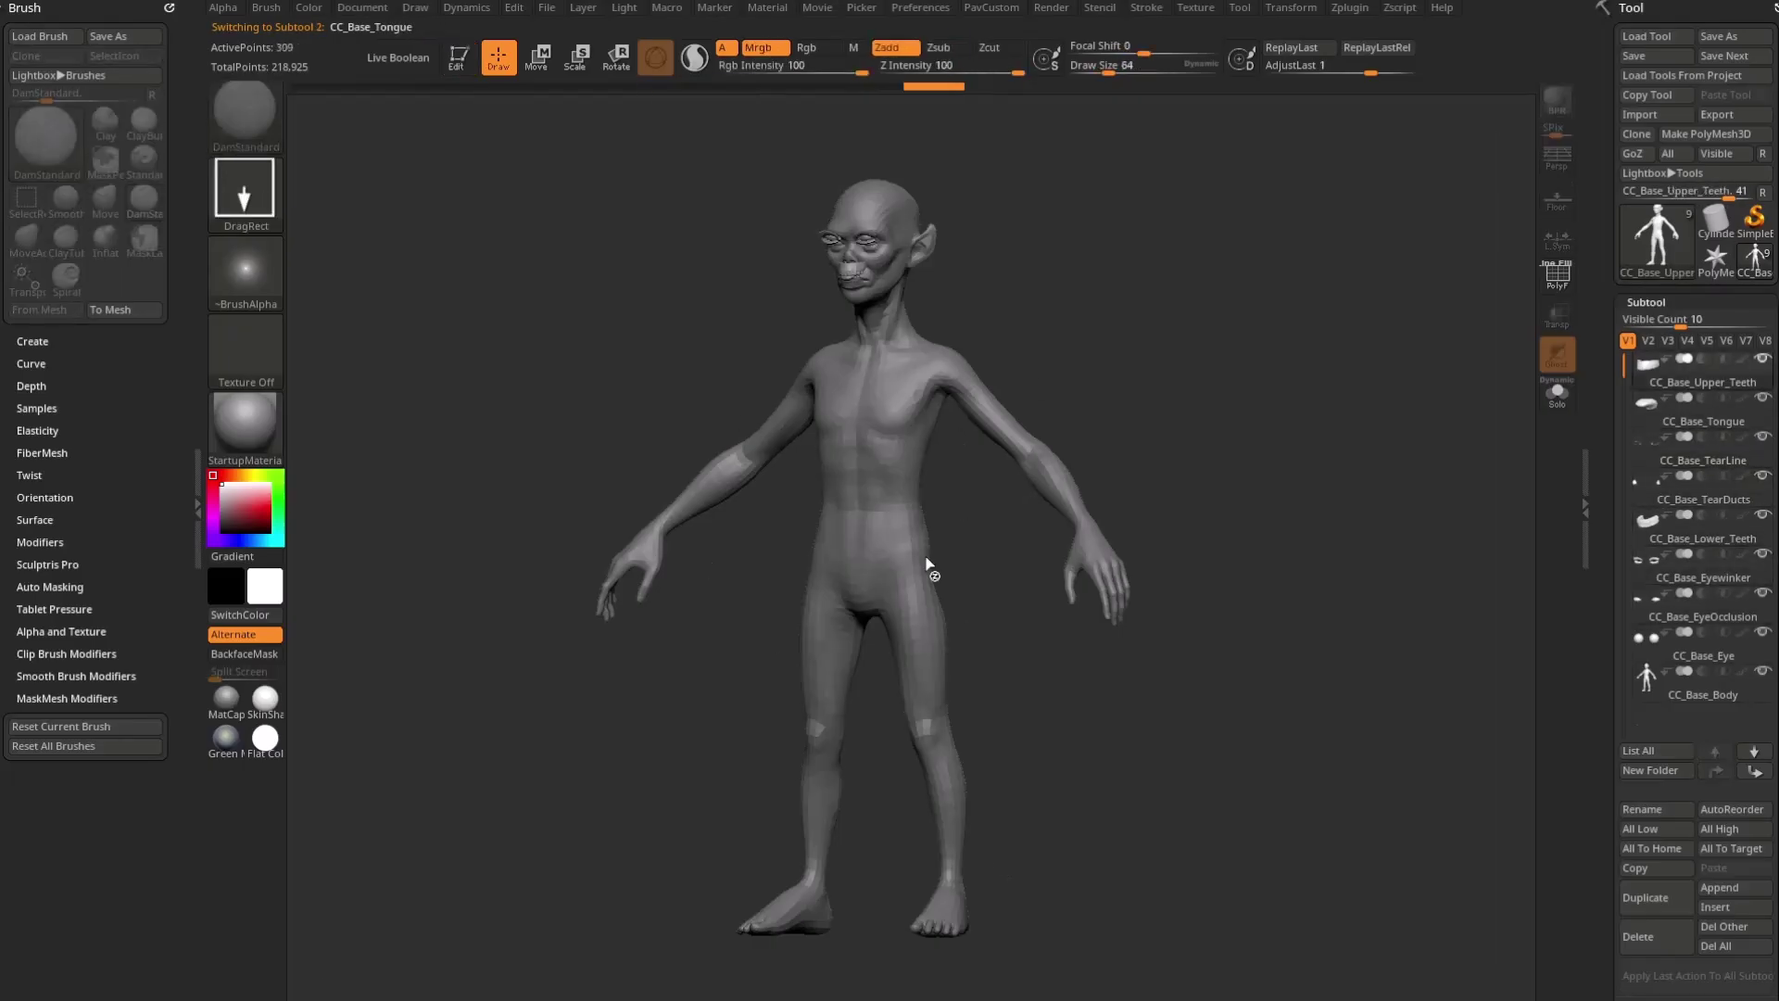
Step: In ZBrush, bring up the subdivision settings of the T-posed body mesh and set the brush draw size to 40.96
mouse_move(1037, 593)
mouse_down()
mouse_move(1103, 587)
mouse_move(1040, 580)
mouse_move(1196, 538)
mouse_up()
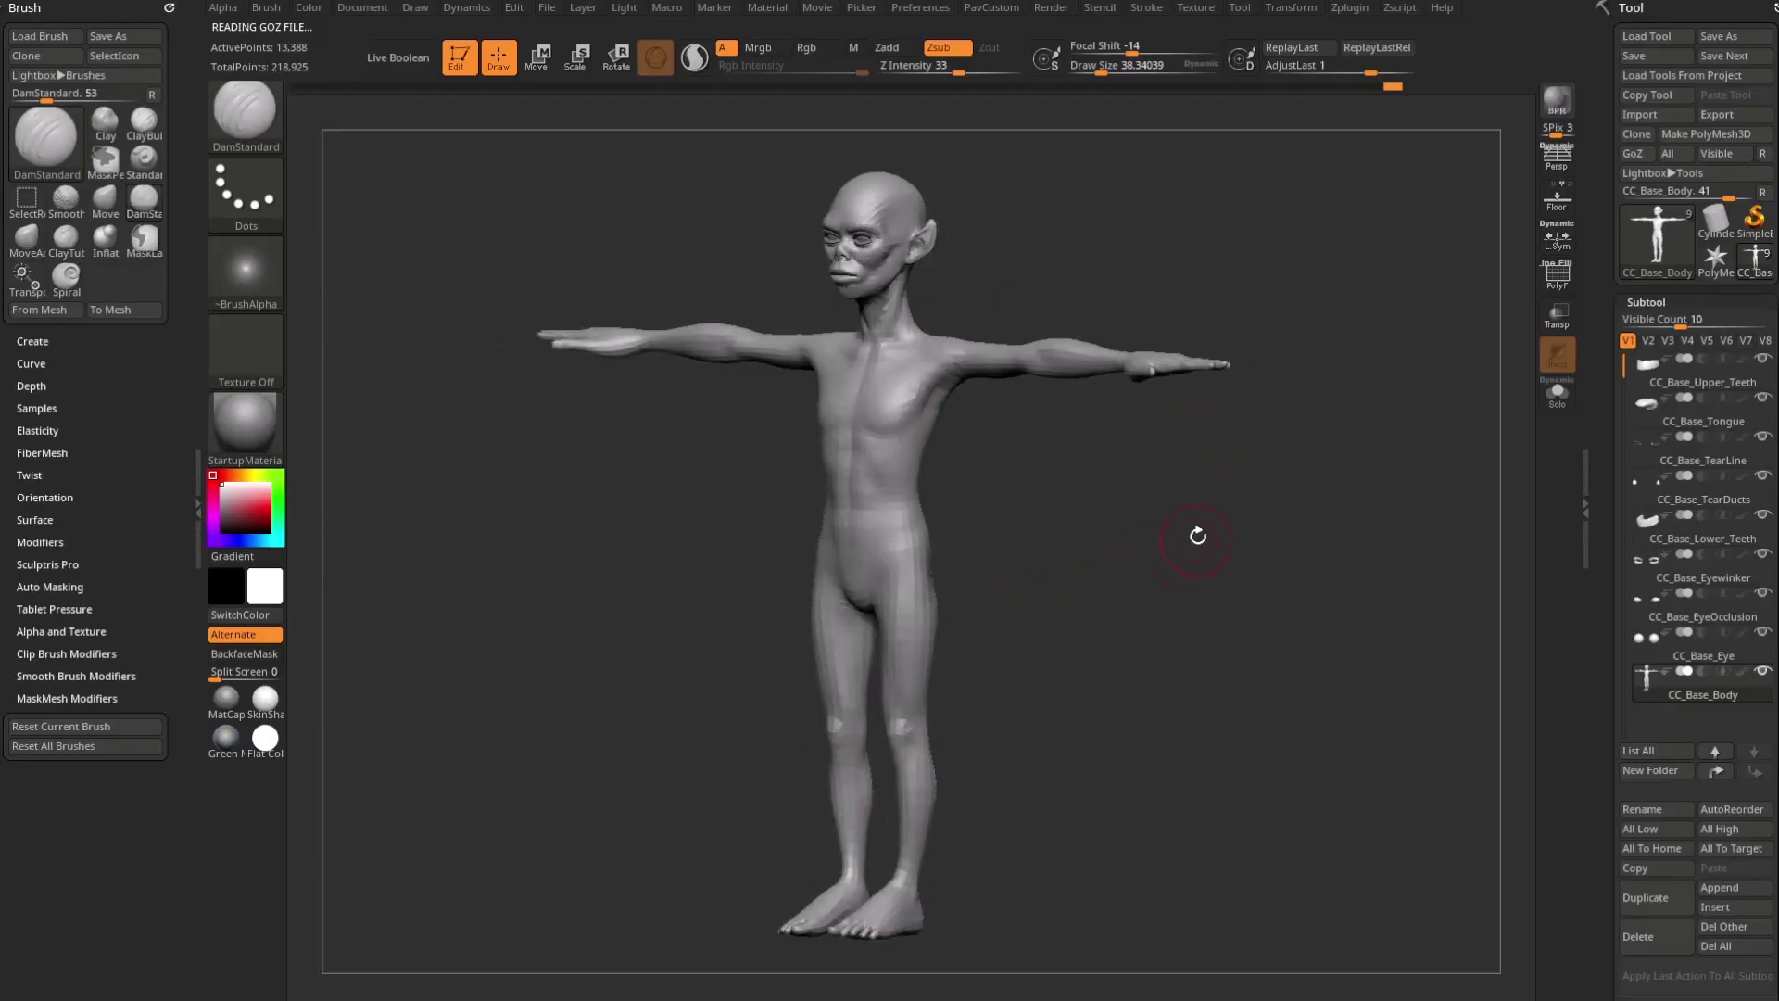
drag(1616, 696, 1605, 512)
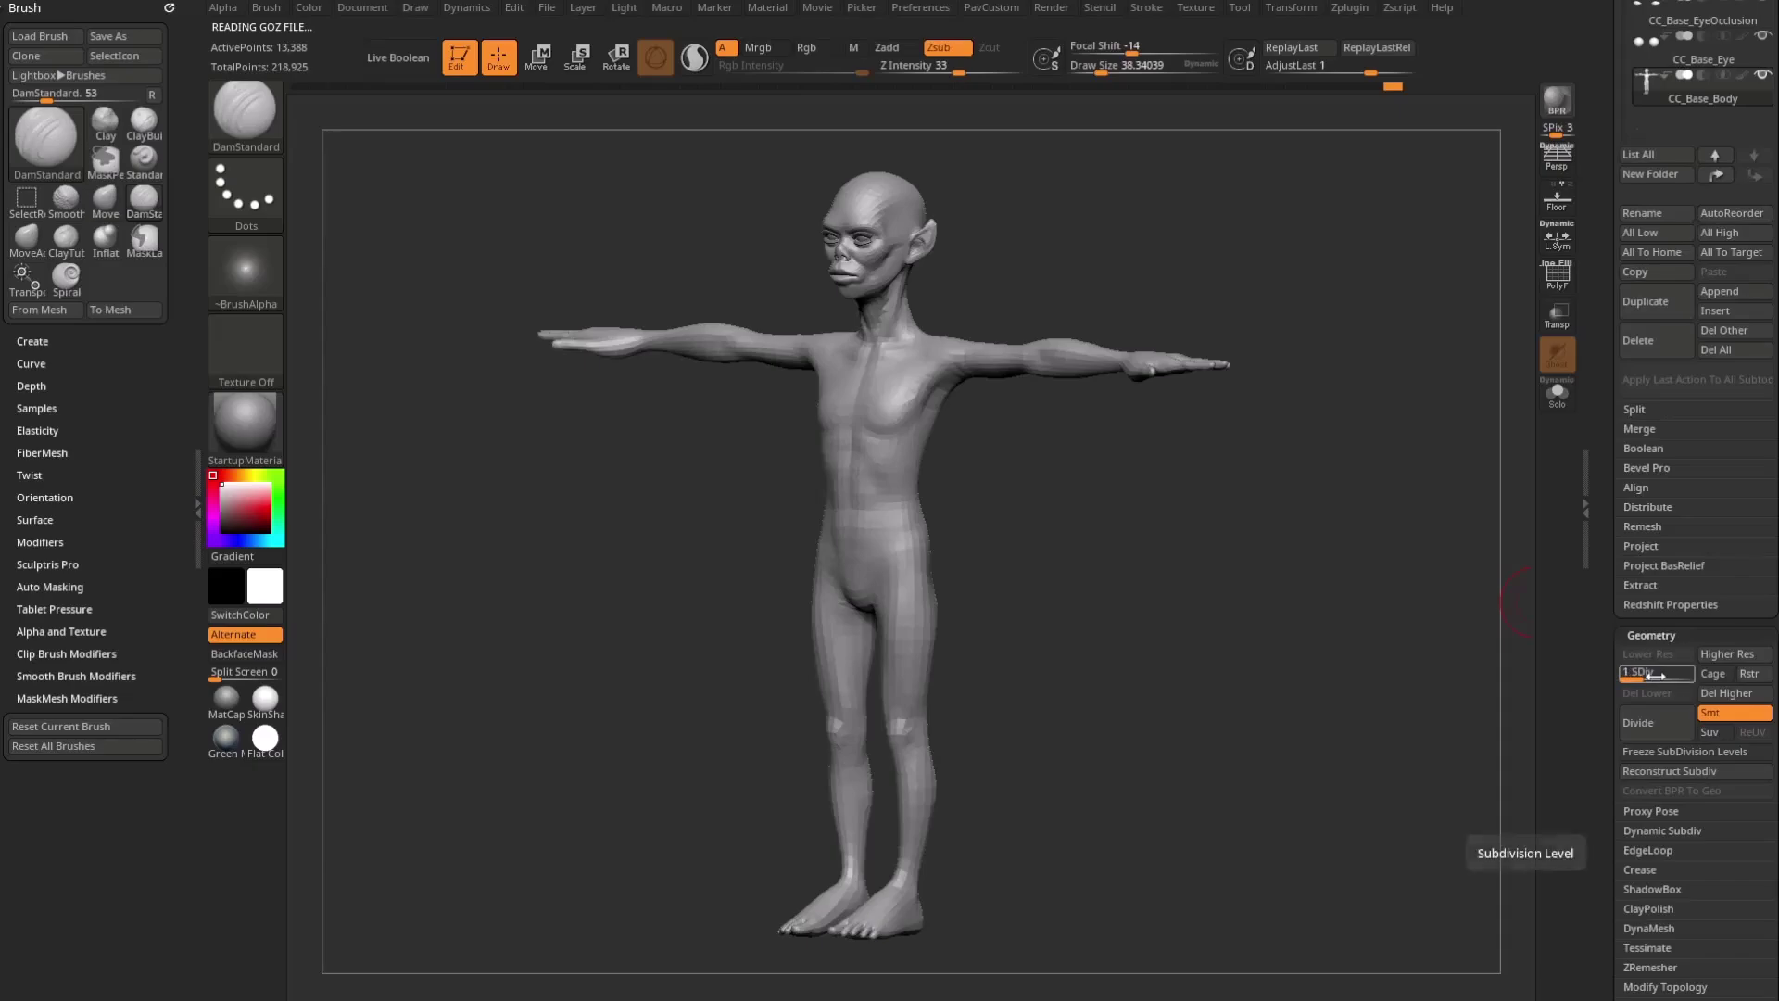
key(s)
drag(1058, 534, 1058, 540)
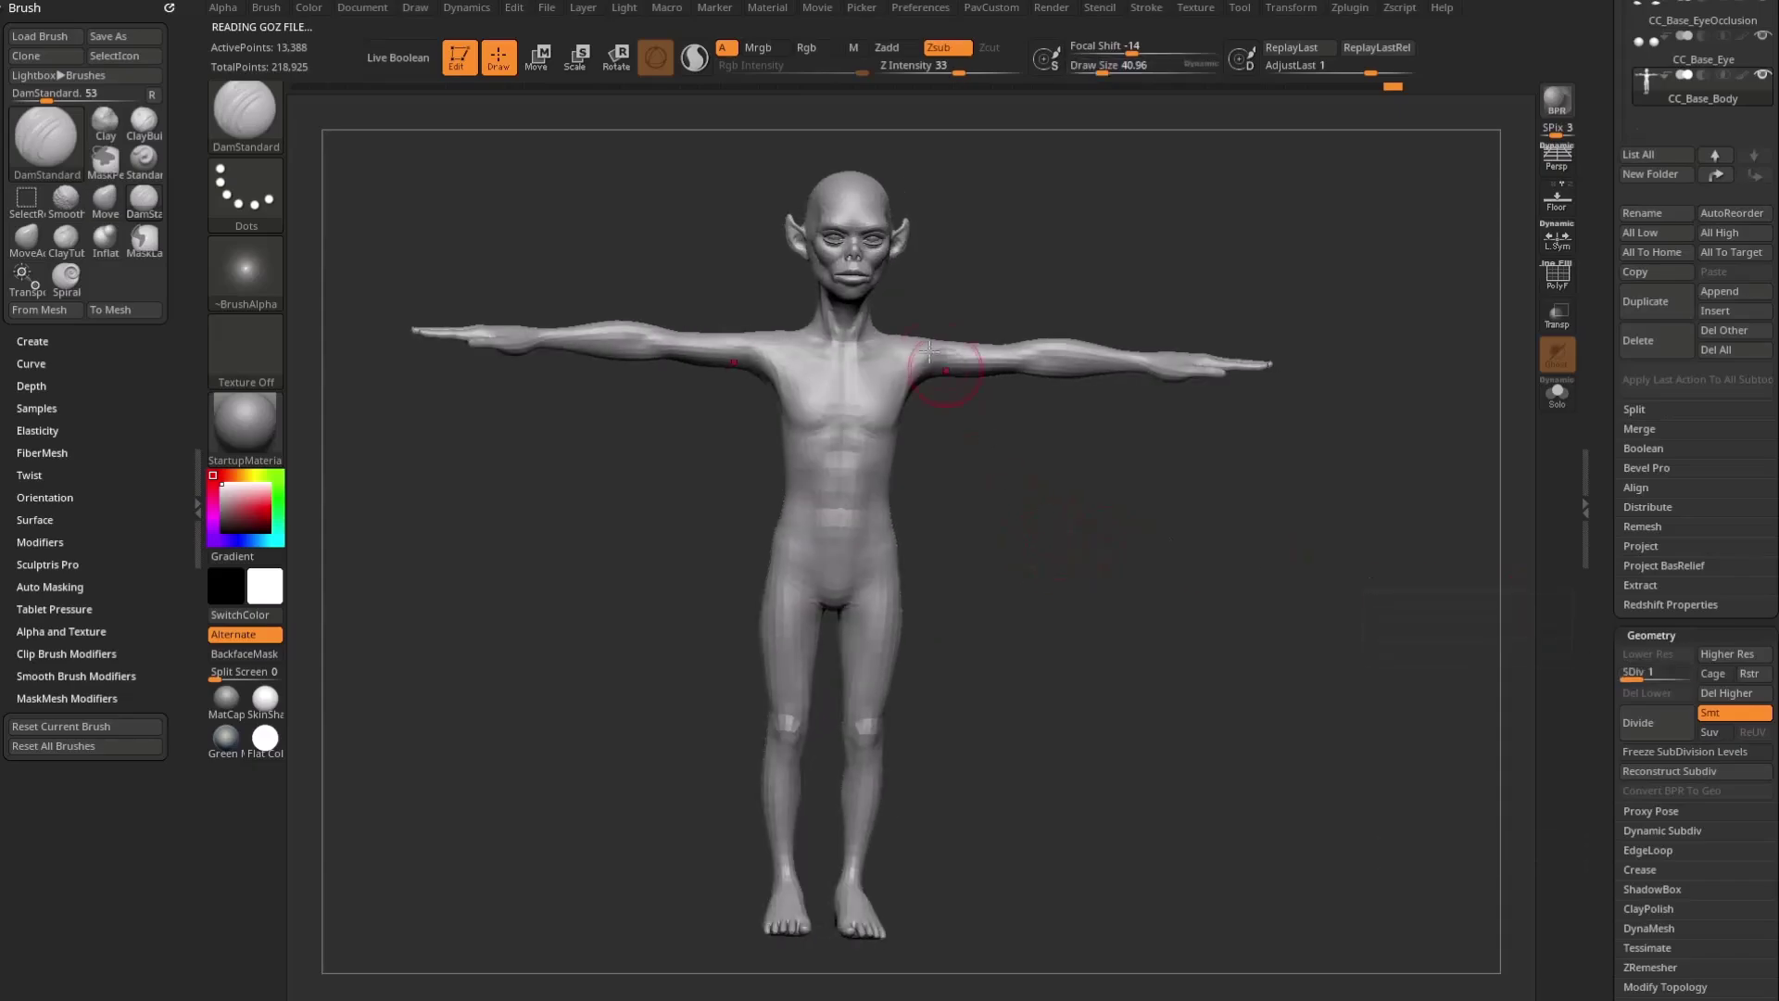
drag(885, 816, 824, 814)
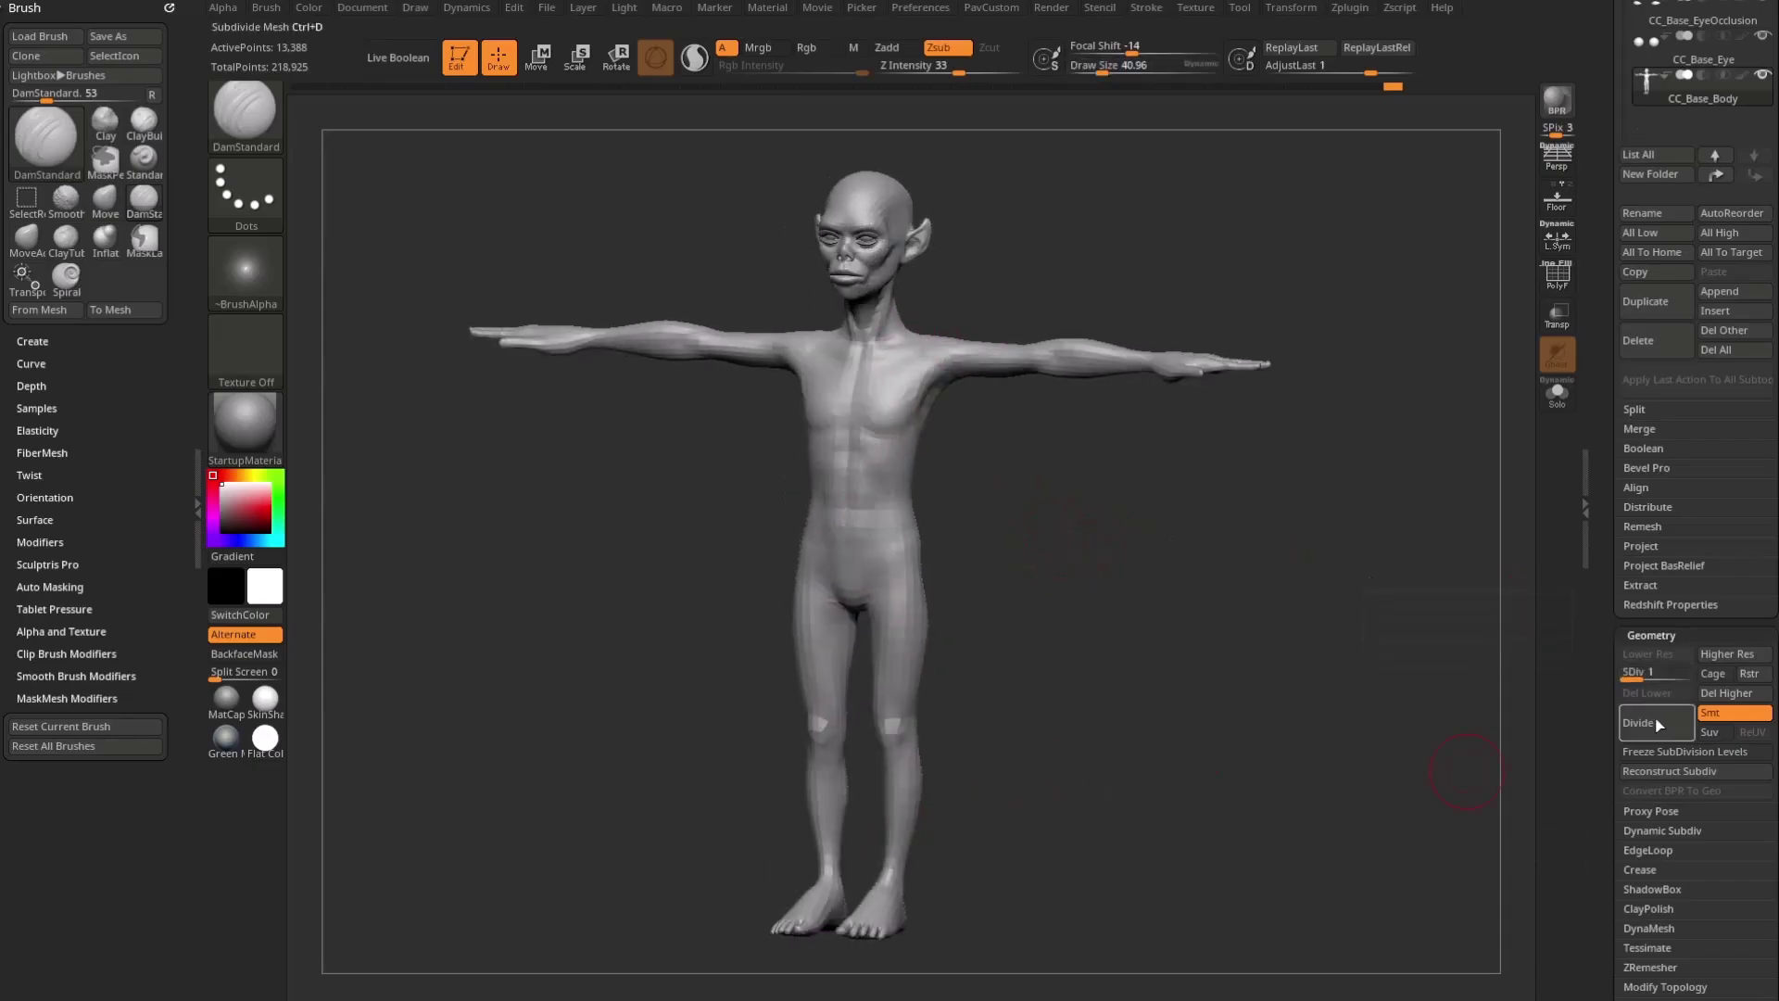
Step: Raise the body mesh to subdivision level 3 and inspect the figure from the side and back
drag(1643, 673, 1688, 673)
click(1671, 673)
drag(1246, 526, 1046, 558)
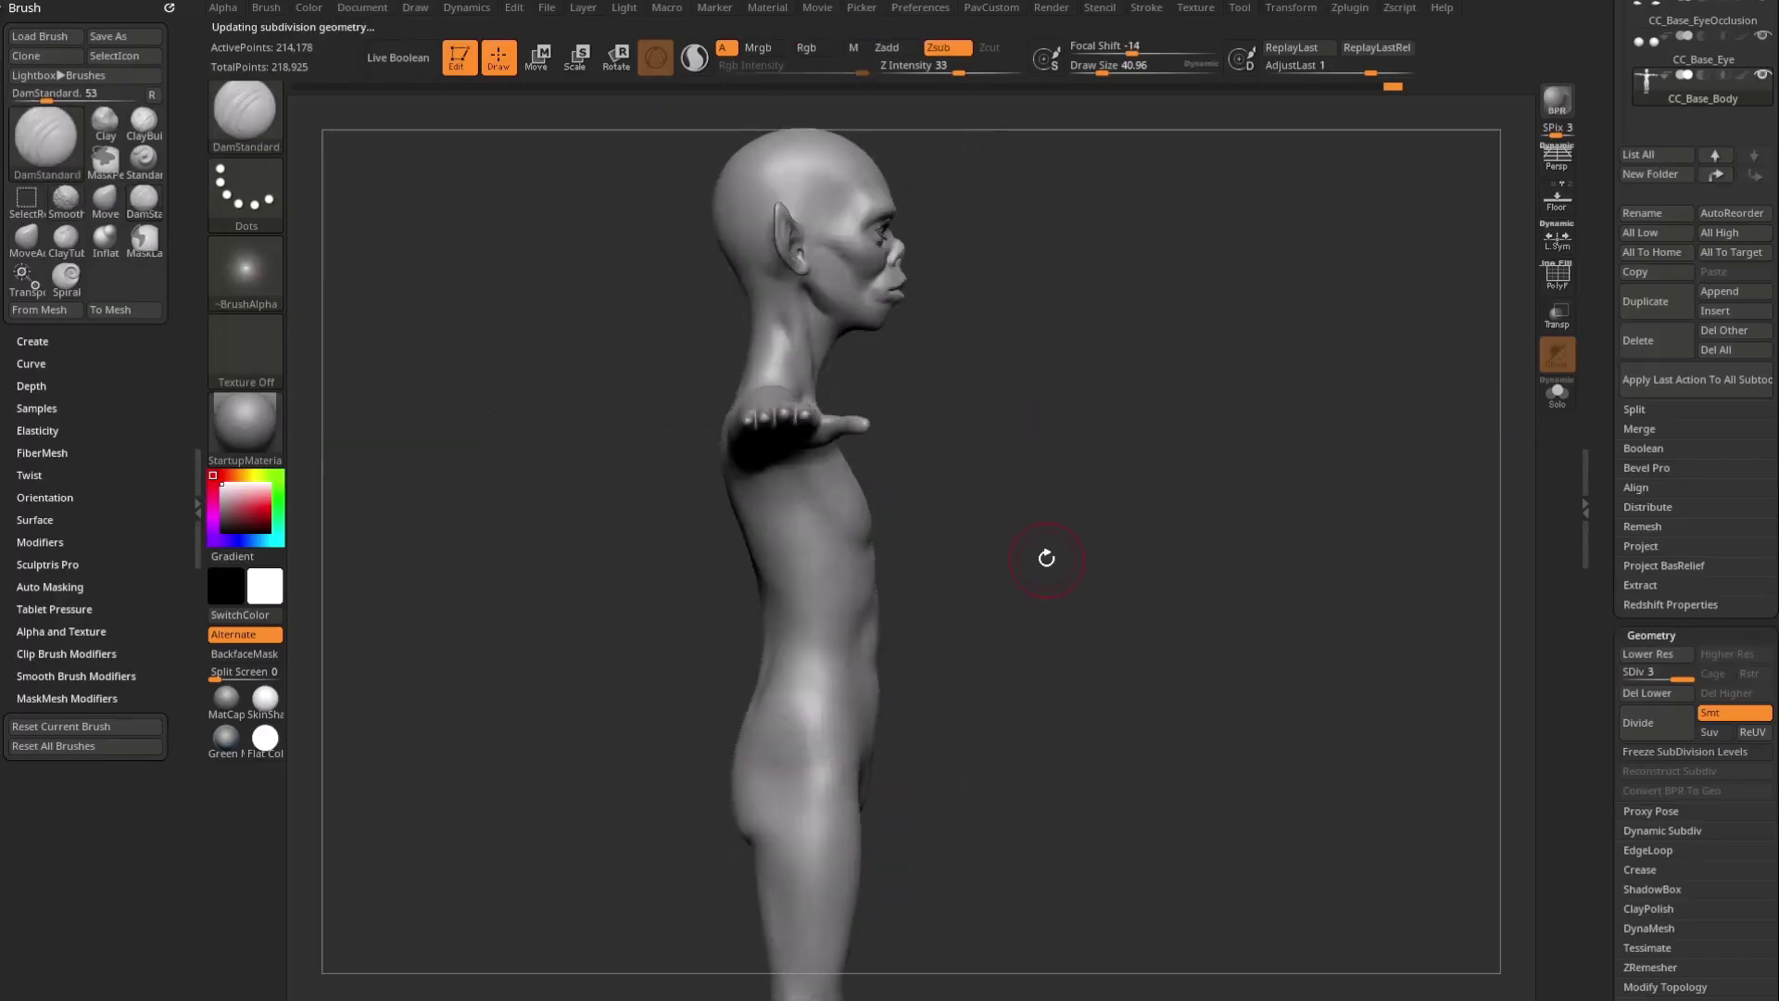
shift+drag(1383, 549, 1464, 536)
alt+drag(1255, 602, 1336, 503)
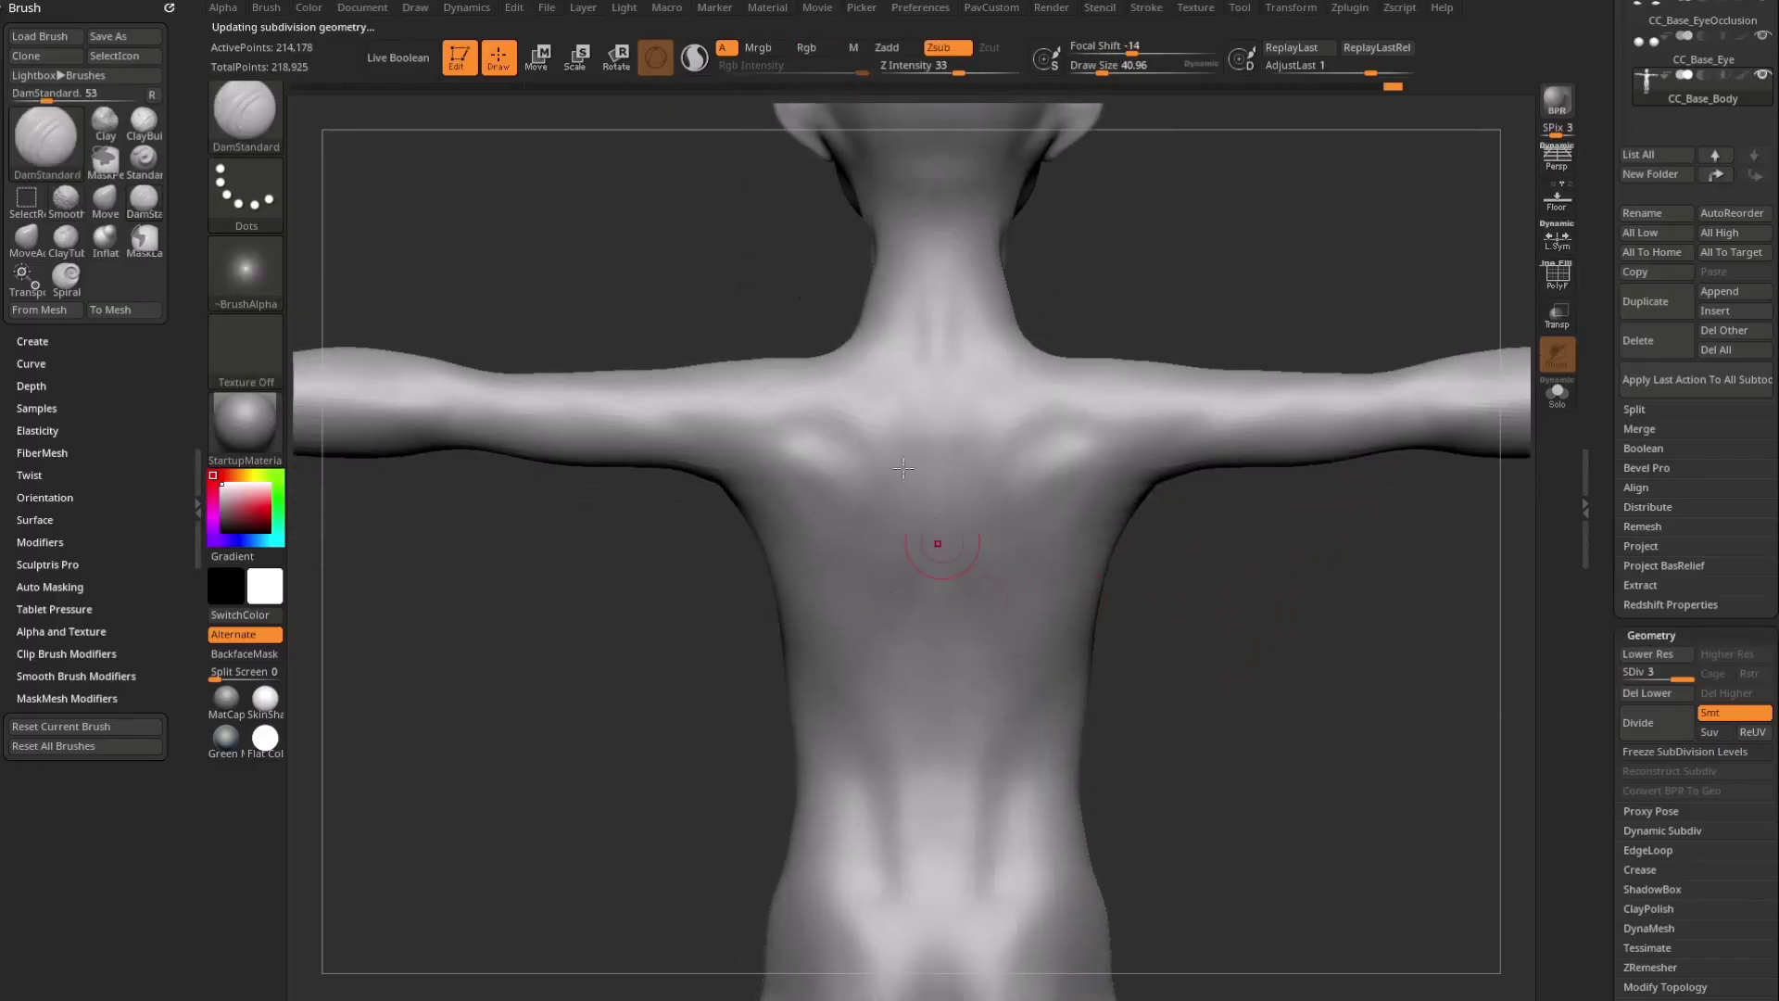
mouse_move(770, 641)
alt+mouse_down()
mouse_move(651, 719)
mouse_move(1131, 536)
mouse_move(1159, 723)
alt+mouse_up()
Step: Switch to the Standard brush with a draw size of 28.75
key(s)
key(b)
key(s)
key(t)
drag(1094, 670, 1060, 648)
key(s)
mouse_move(1239, 365)
mouse_down()
mouse_move(1283, 390)
mouse_move(1201, 408)
mouse_up()
Step: Lower the body mesh to subdivision level 1 and view the whole figure from the front
drag(1667, 673, 1632, 673)
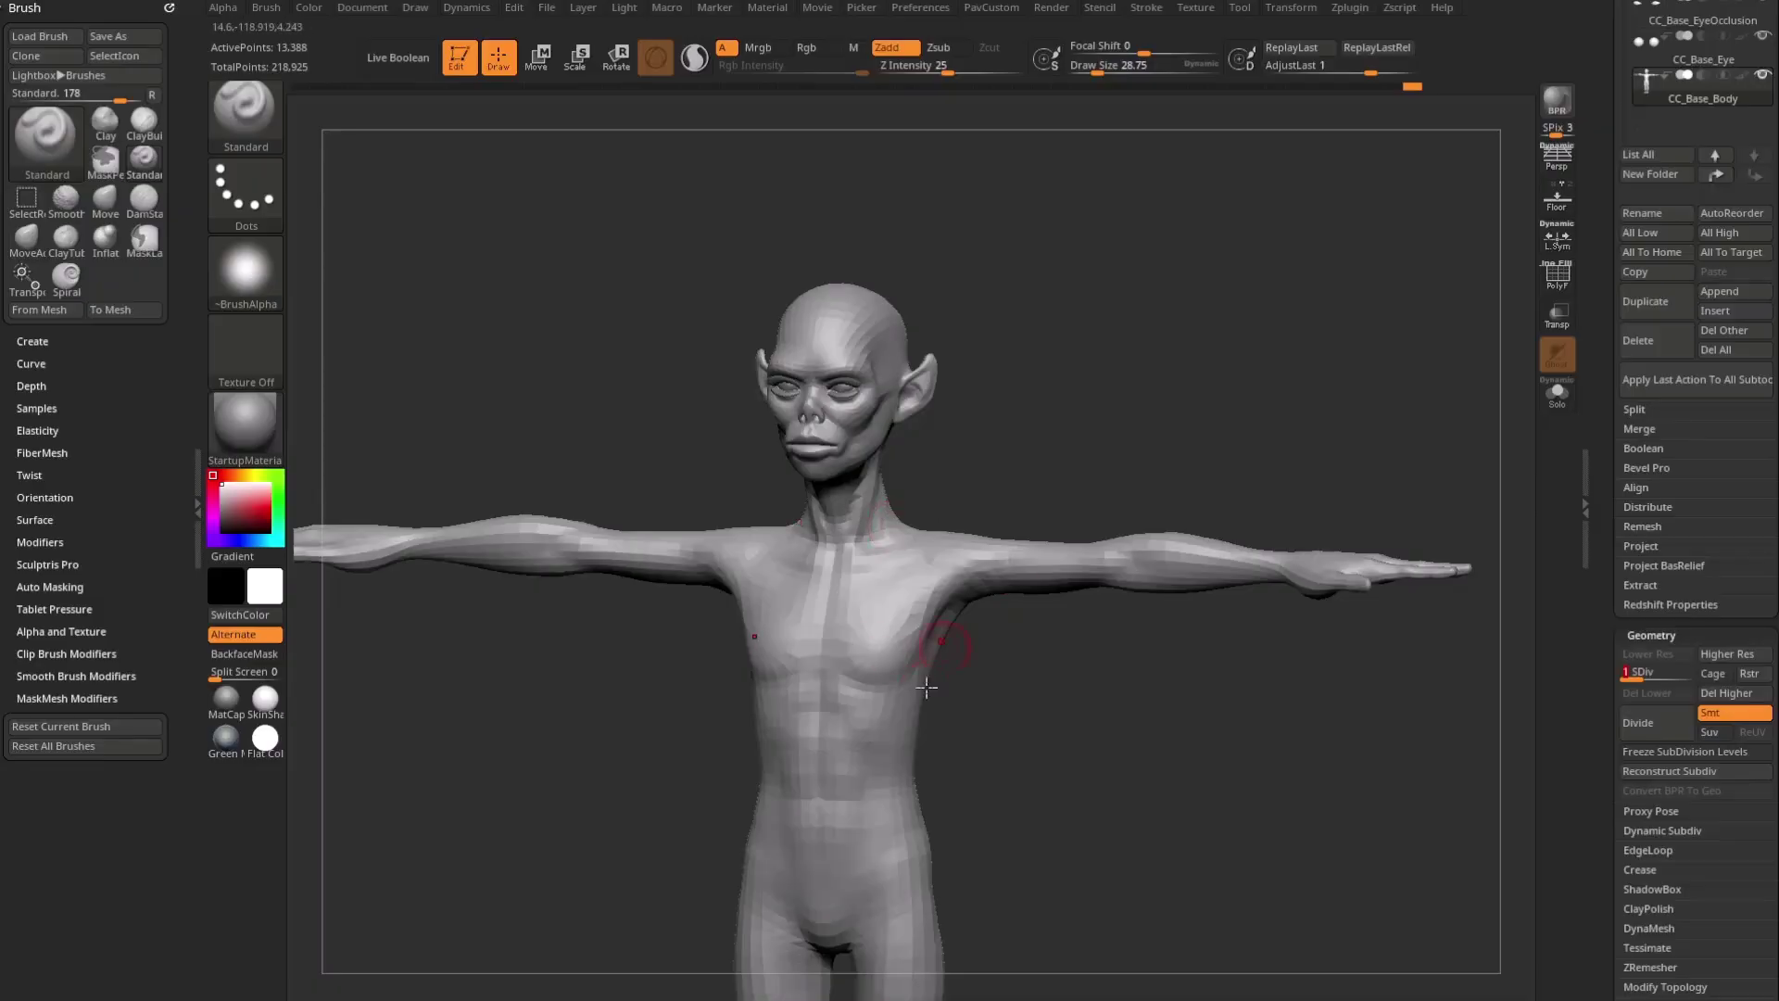
drag(1293, 698, 1017, 666)
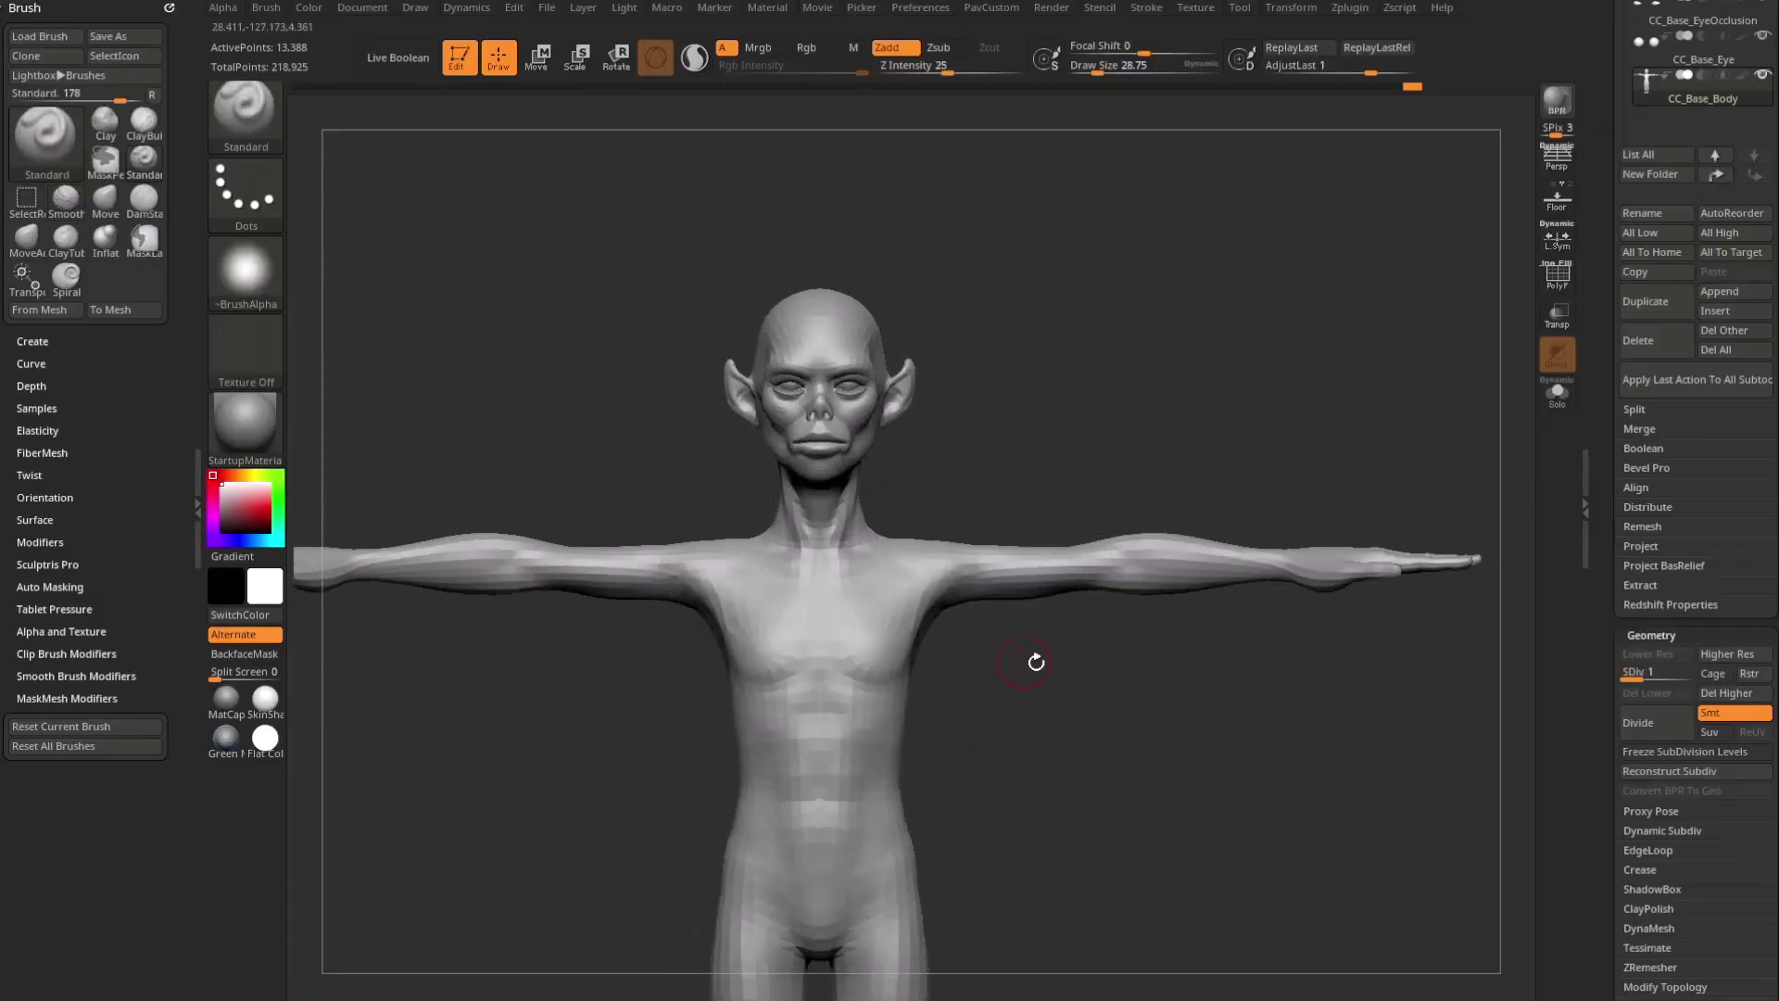
mouse_move(1218, 801)
alt+mouse_down()
mouse_move(1127, 659)
mouse_move(1144, 658)
mouse_move(1116, 659)
alt+mouse_up()
key(s)
alt+drag(1115, 659, 1140, 657)
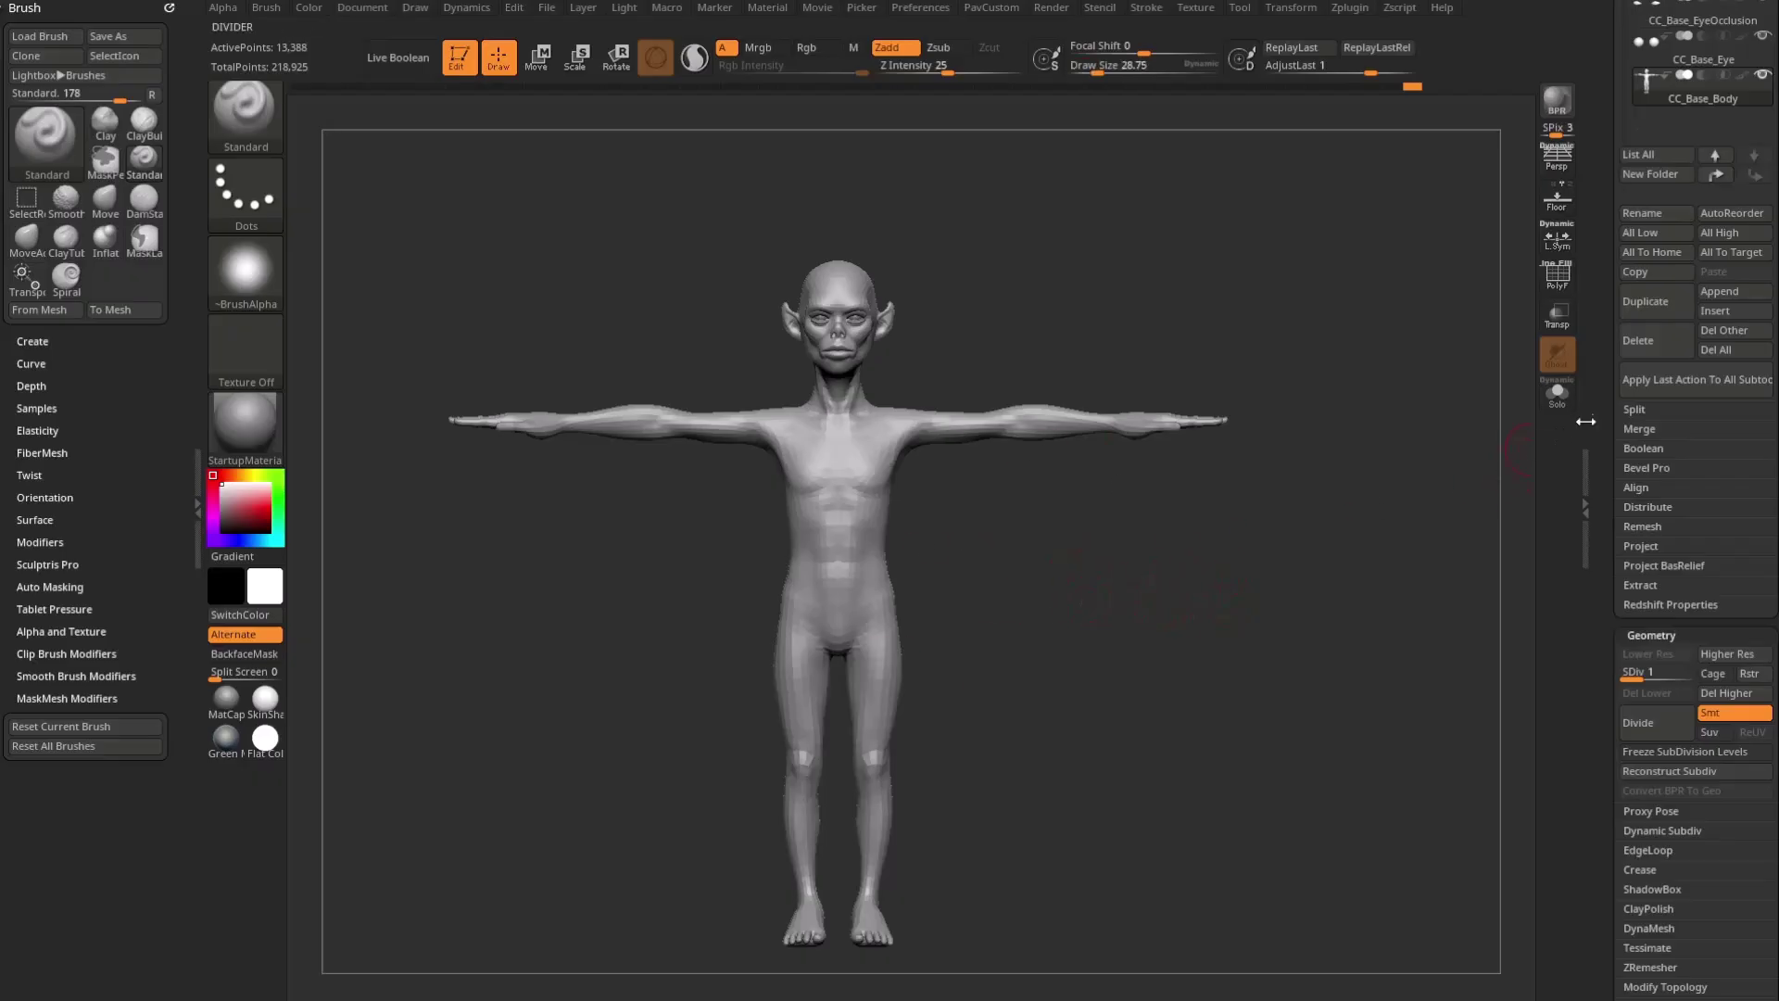
Step: With the MaskLasso brush, mask the body down to the shins and invert the mask so only the lower legs are protected
scroll(1723, 574, up, 5)
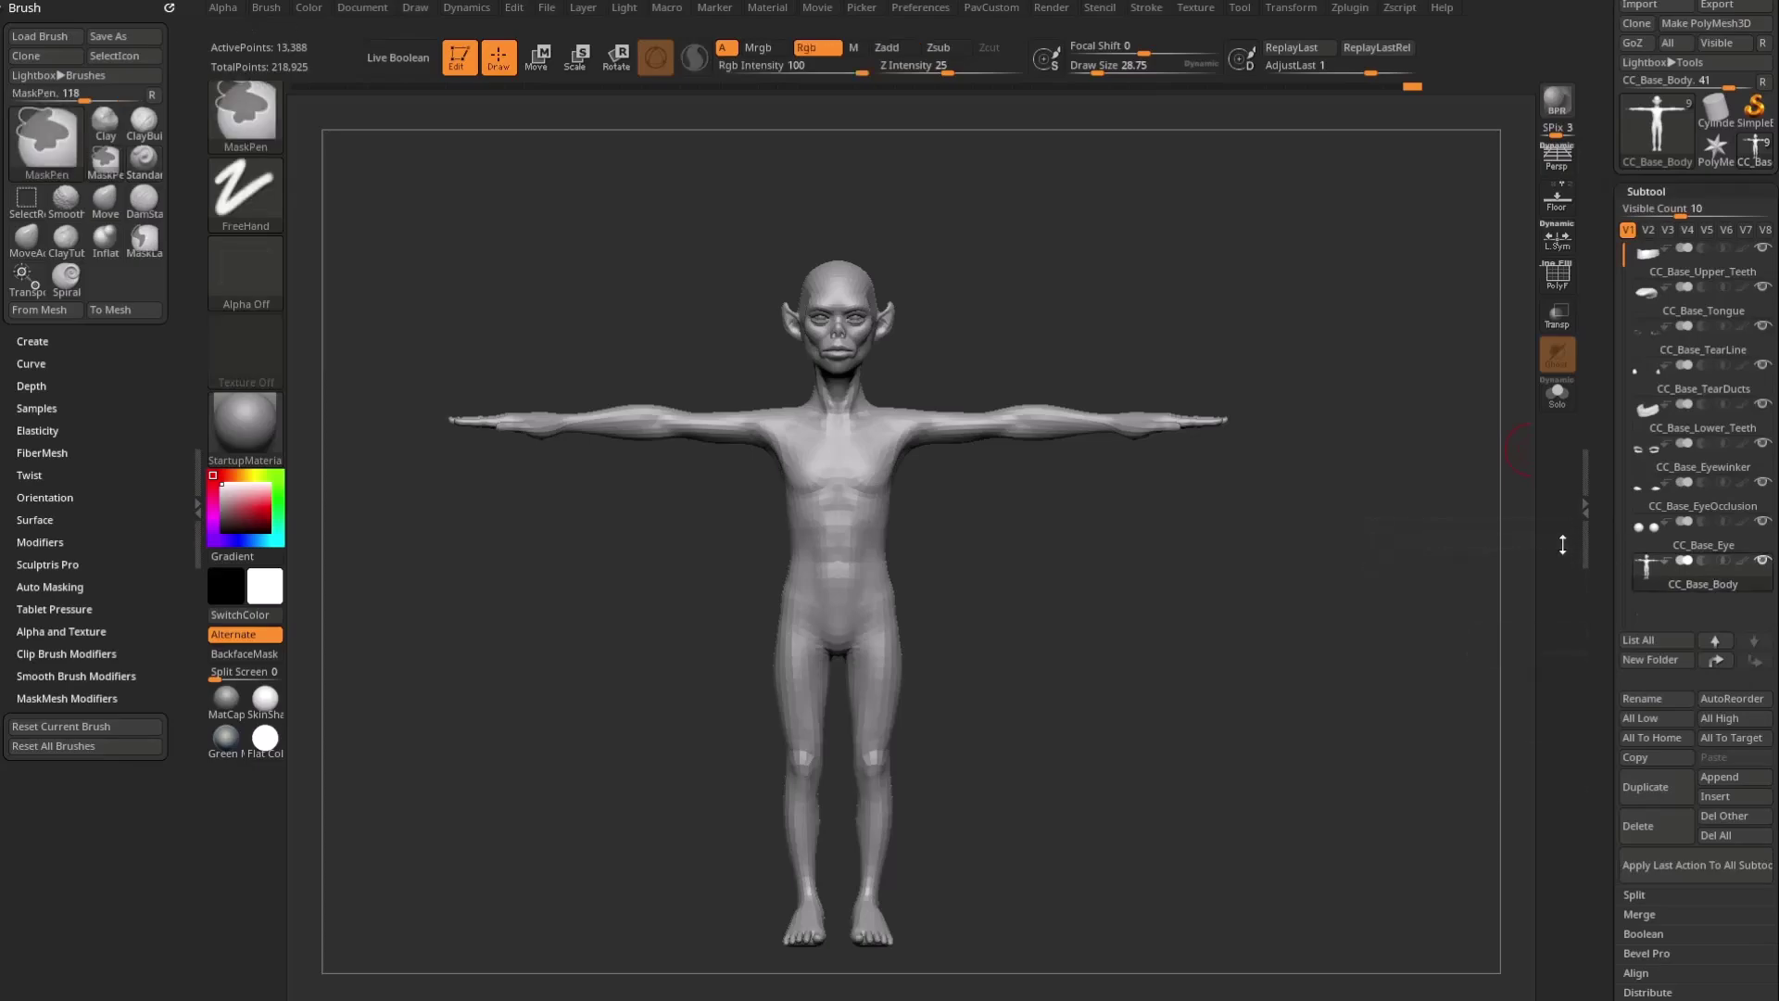
ctrl+click(268, 108)
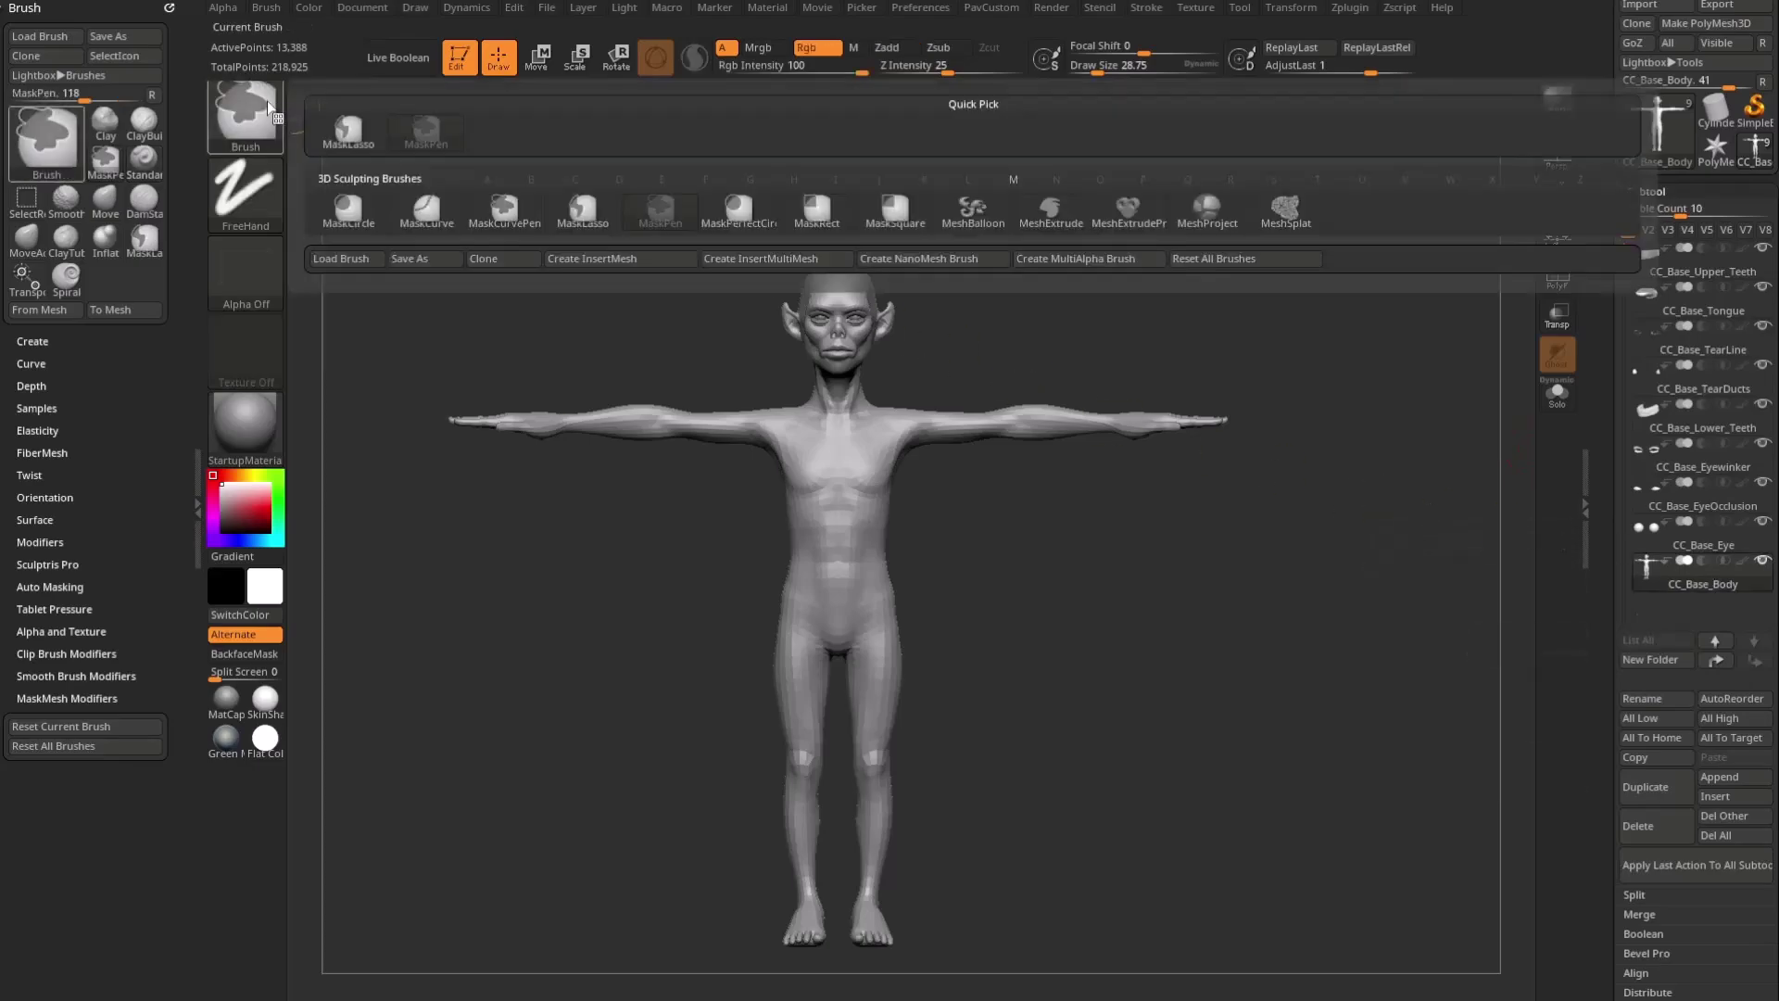
click(348, 130)
mouse_move(1125, 269)
mouse_down()
mouse_move(861, 203)
mouse_move(373, 461)
mouse_move(575, 802)
mouse_move(739, 825)
mouse_move(1143, 790)
mouse_move(1262, 350)
mouse_up()
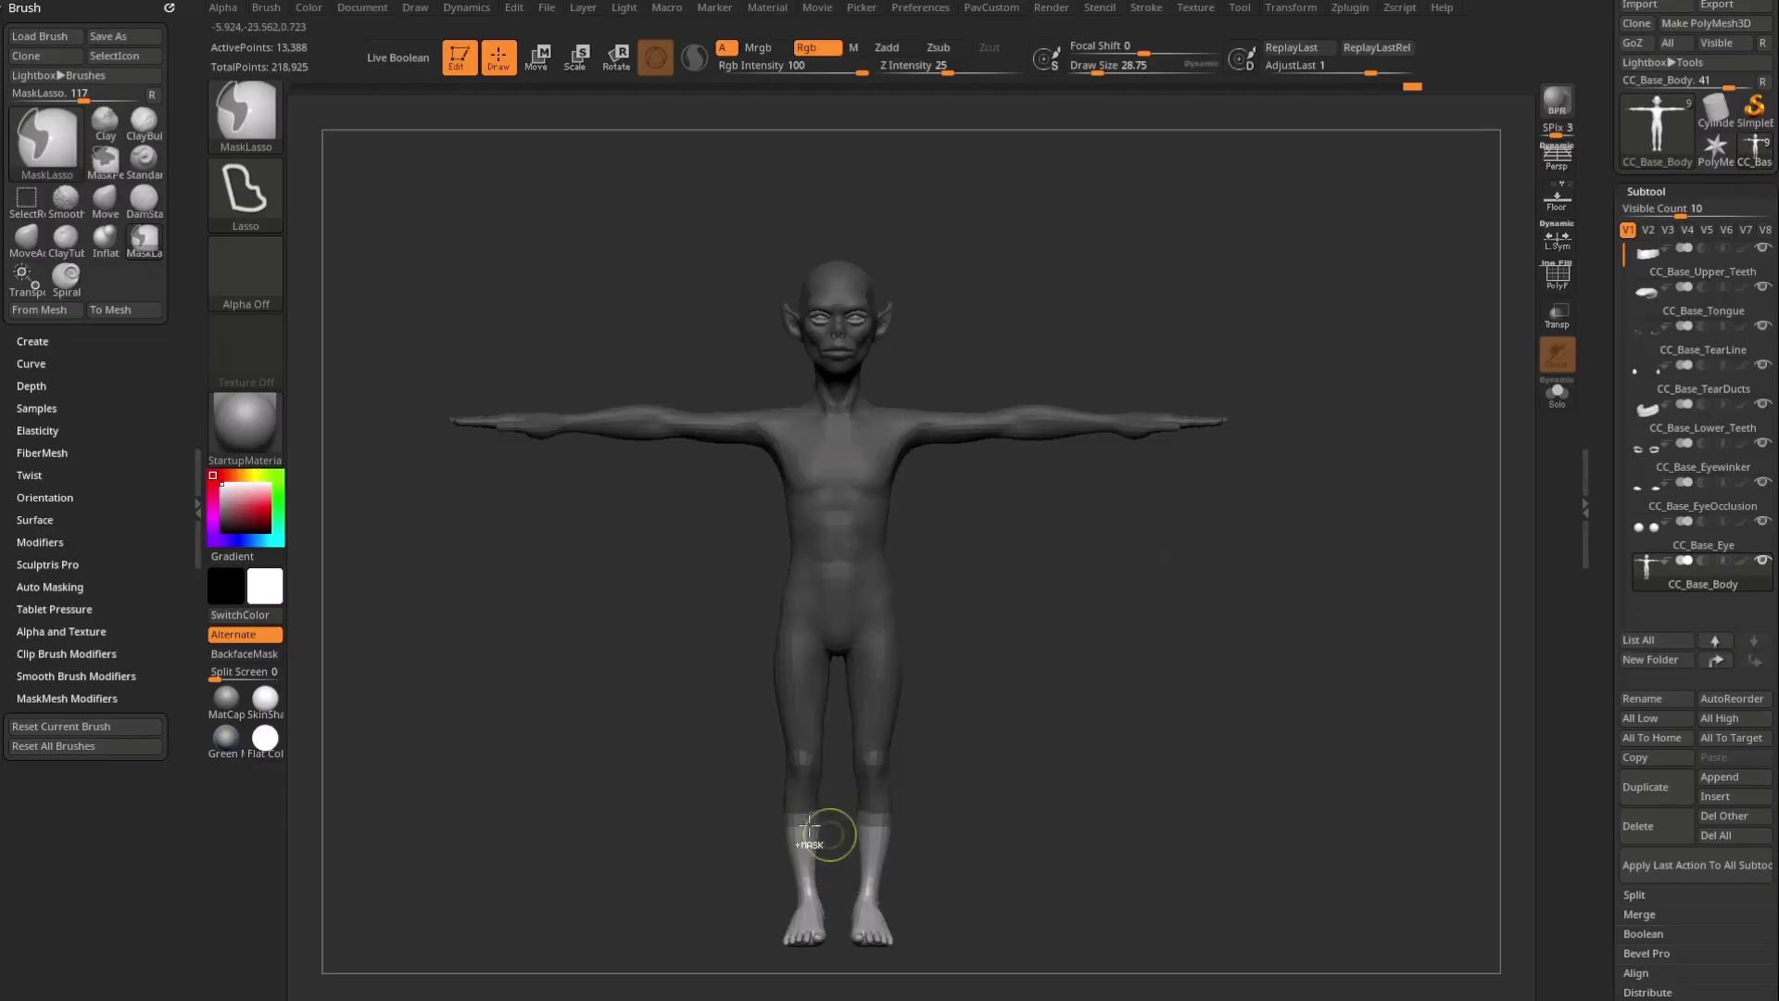
ctrl+click(1162, 632)
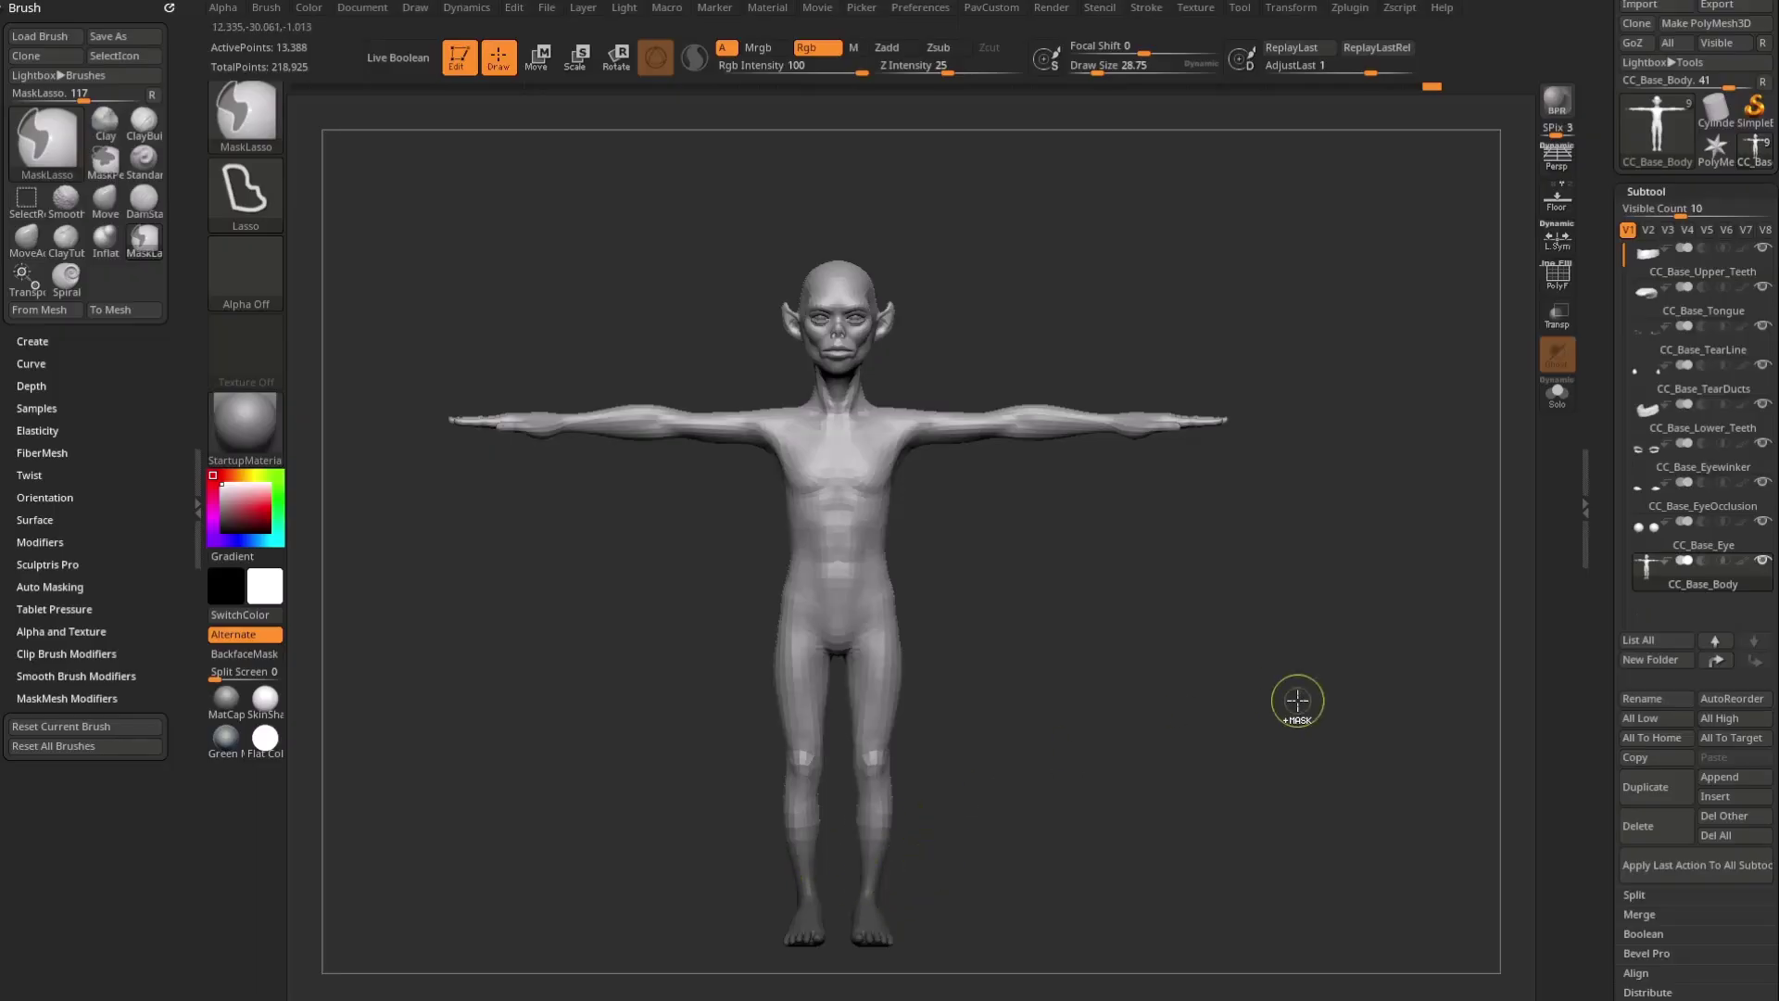
Step: Try to raise the unmasked part of CC_Base_Body on its own with the Move gizmo, and undo it
key(w)
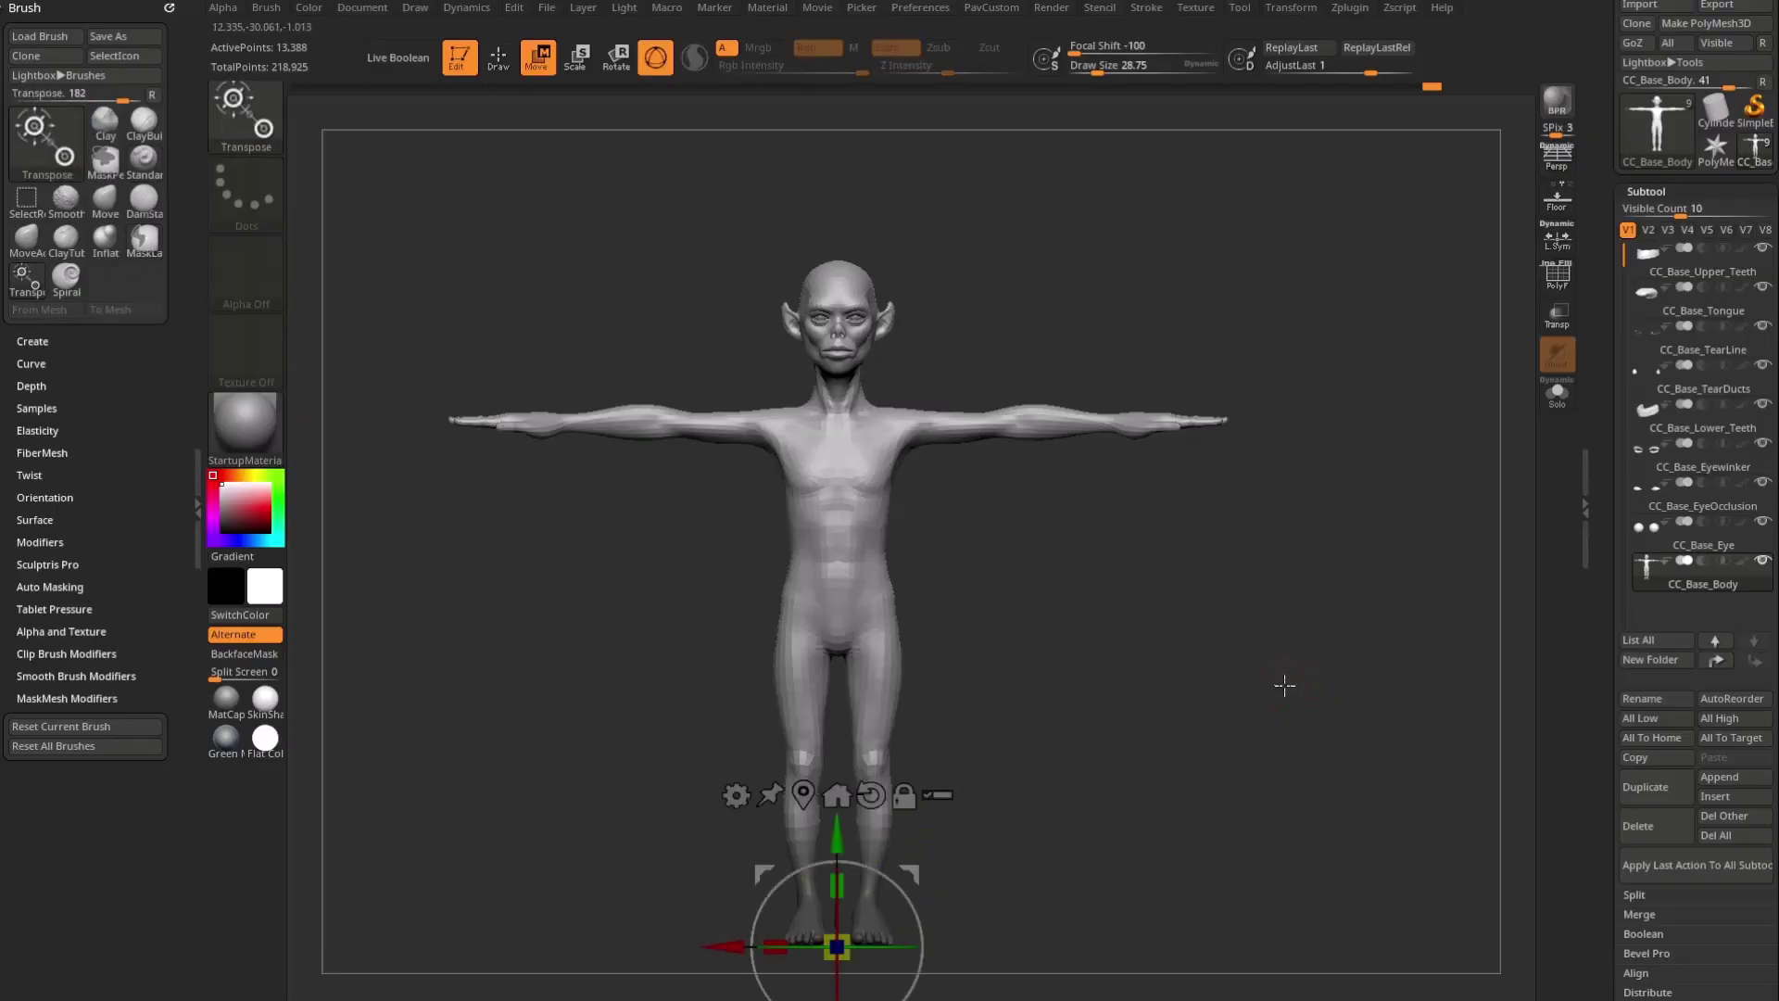
alt+drag(1258, 681, 1246, 624)
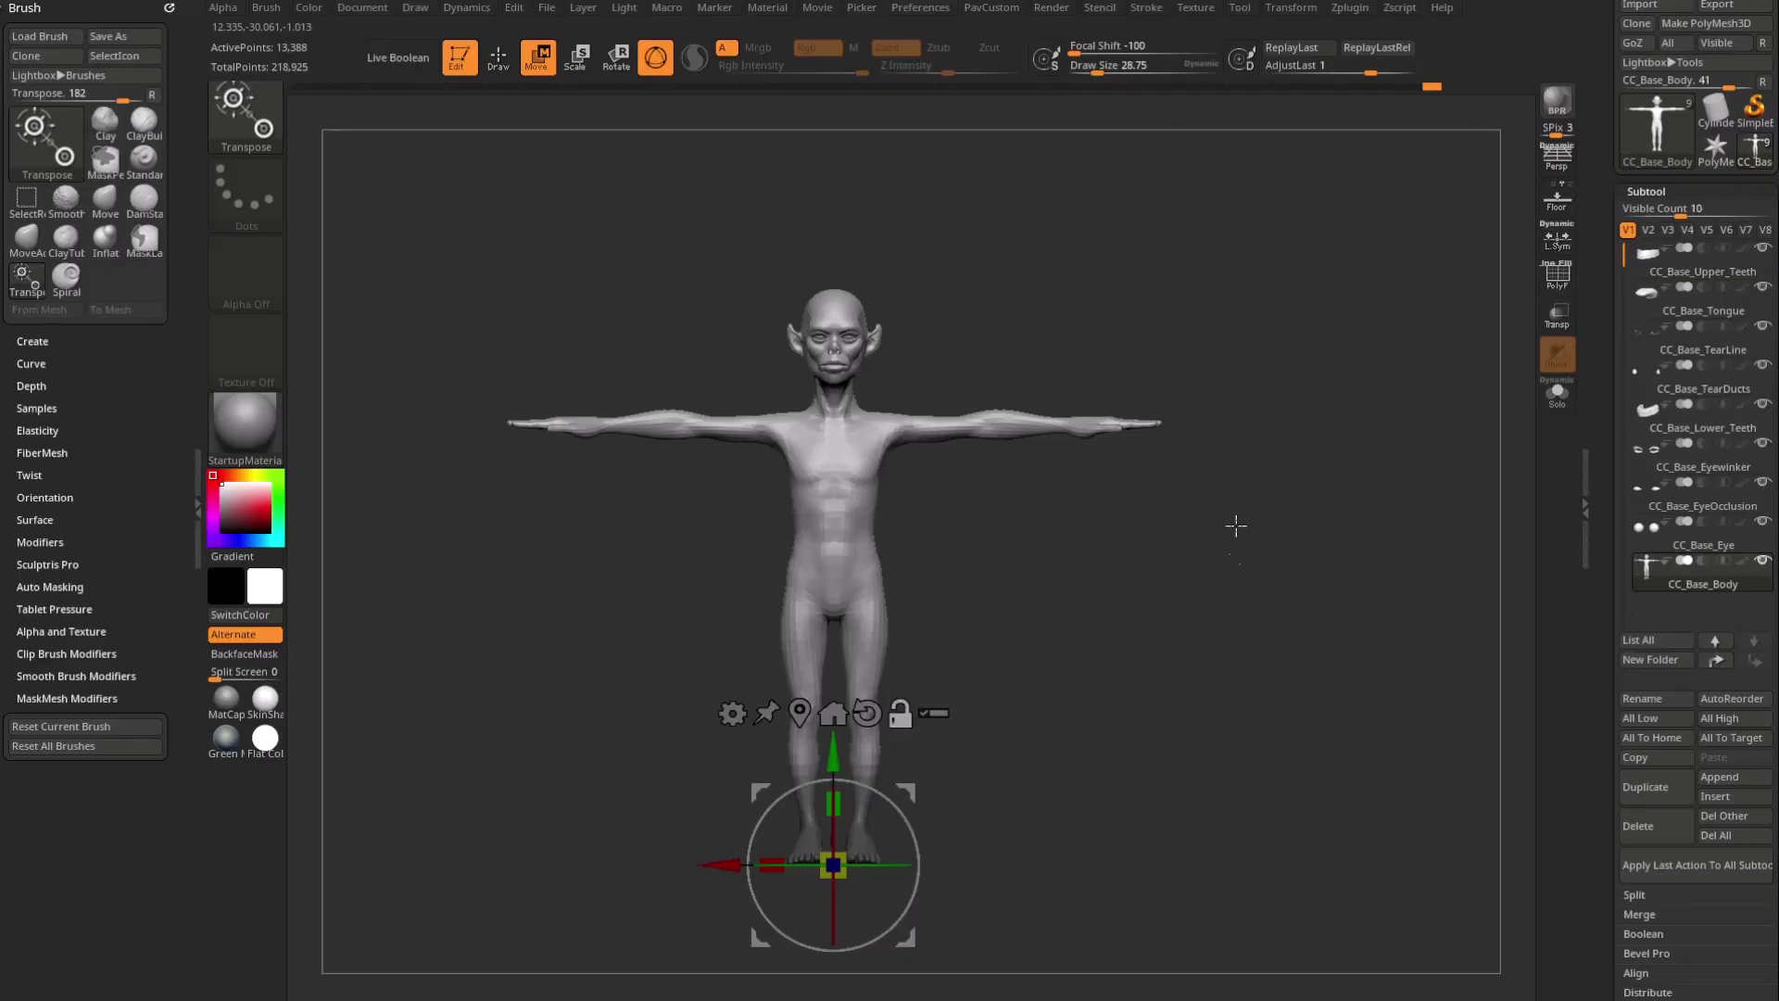
drag(833, 755, 832, 731)
drag(1107, 522, 743, 564)
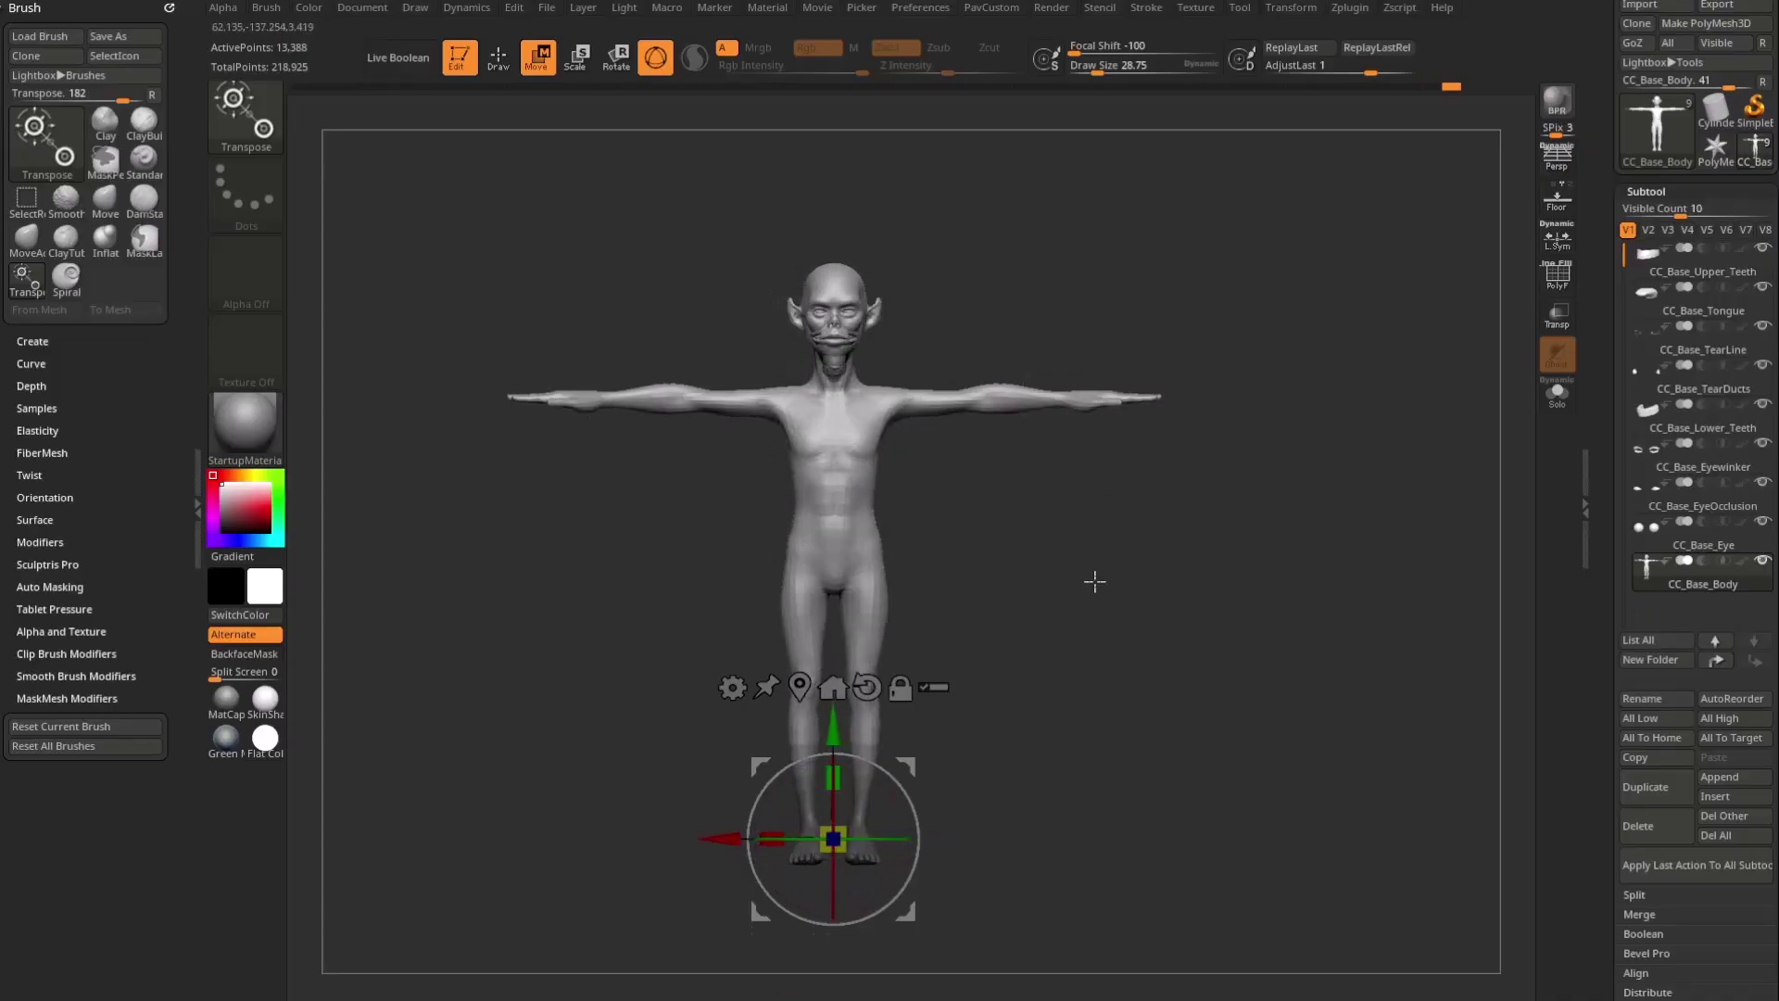
key(ctrl+z)
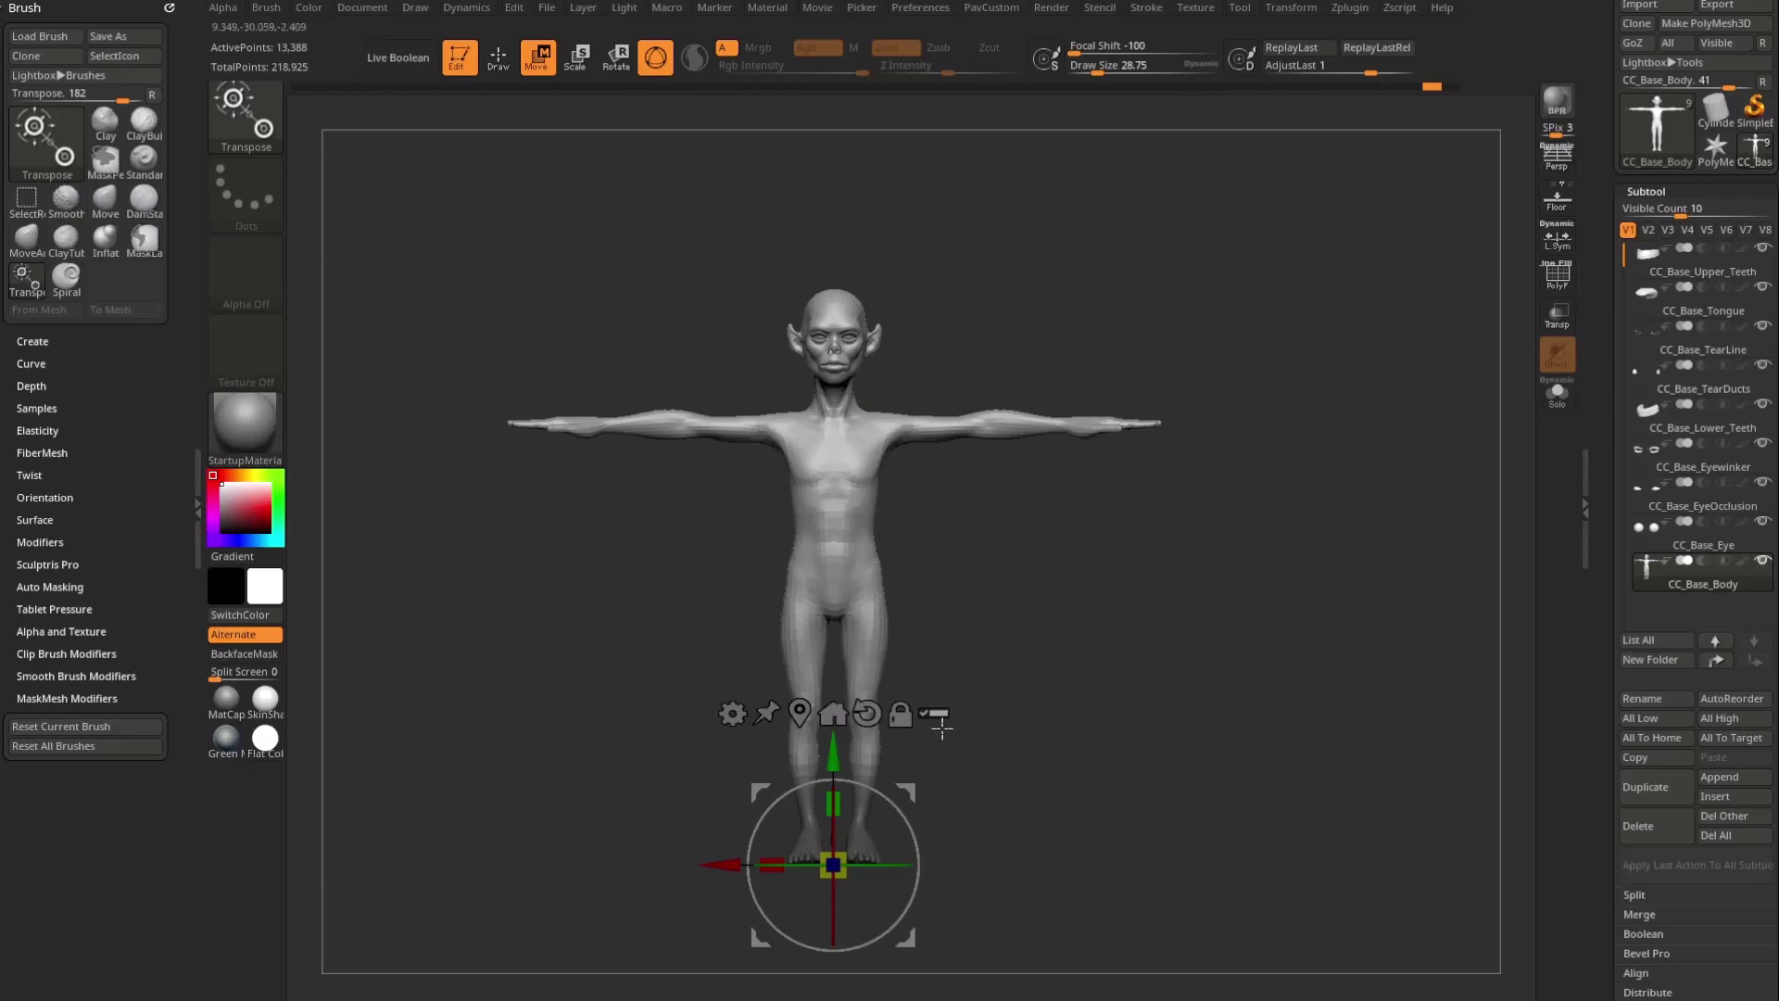
Step: Place the gizmo beside the legs, reset its orientation and enable Transpose All Selected Subtools
alt+drag(895, 804, 1115, 635)
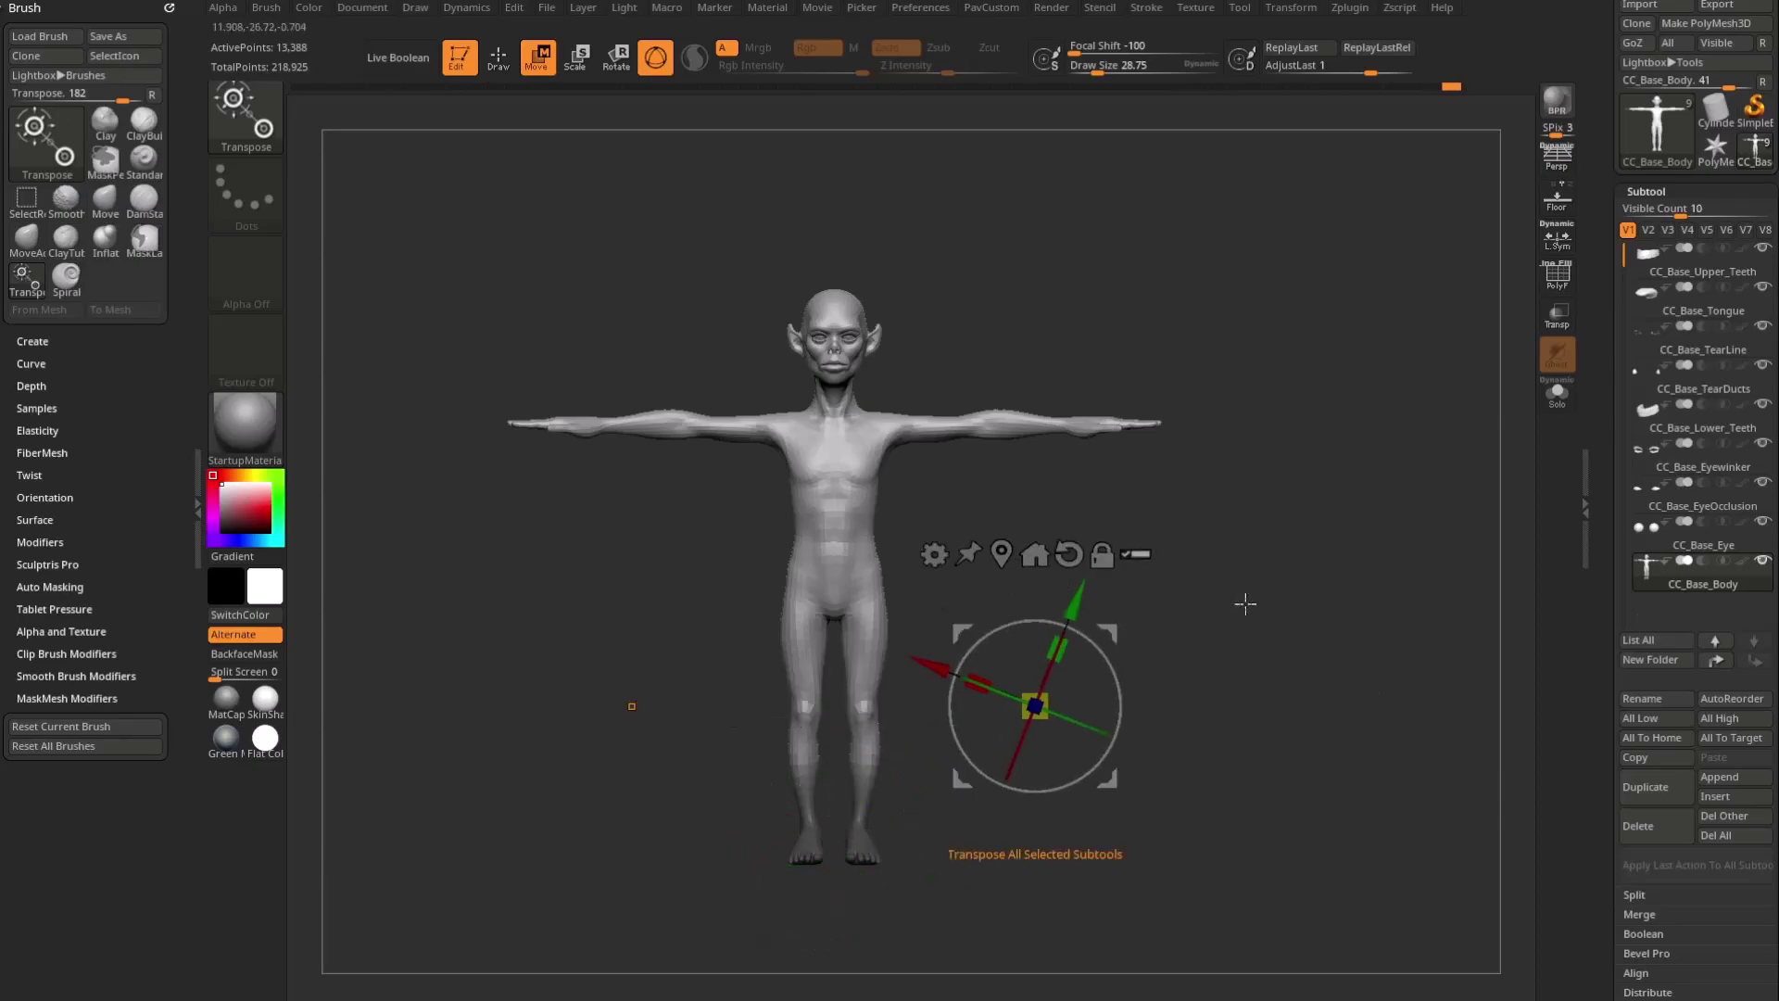
click(1068, 554)
click(1102, 554)
alt+drag(1215, 609, 1167, 631)
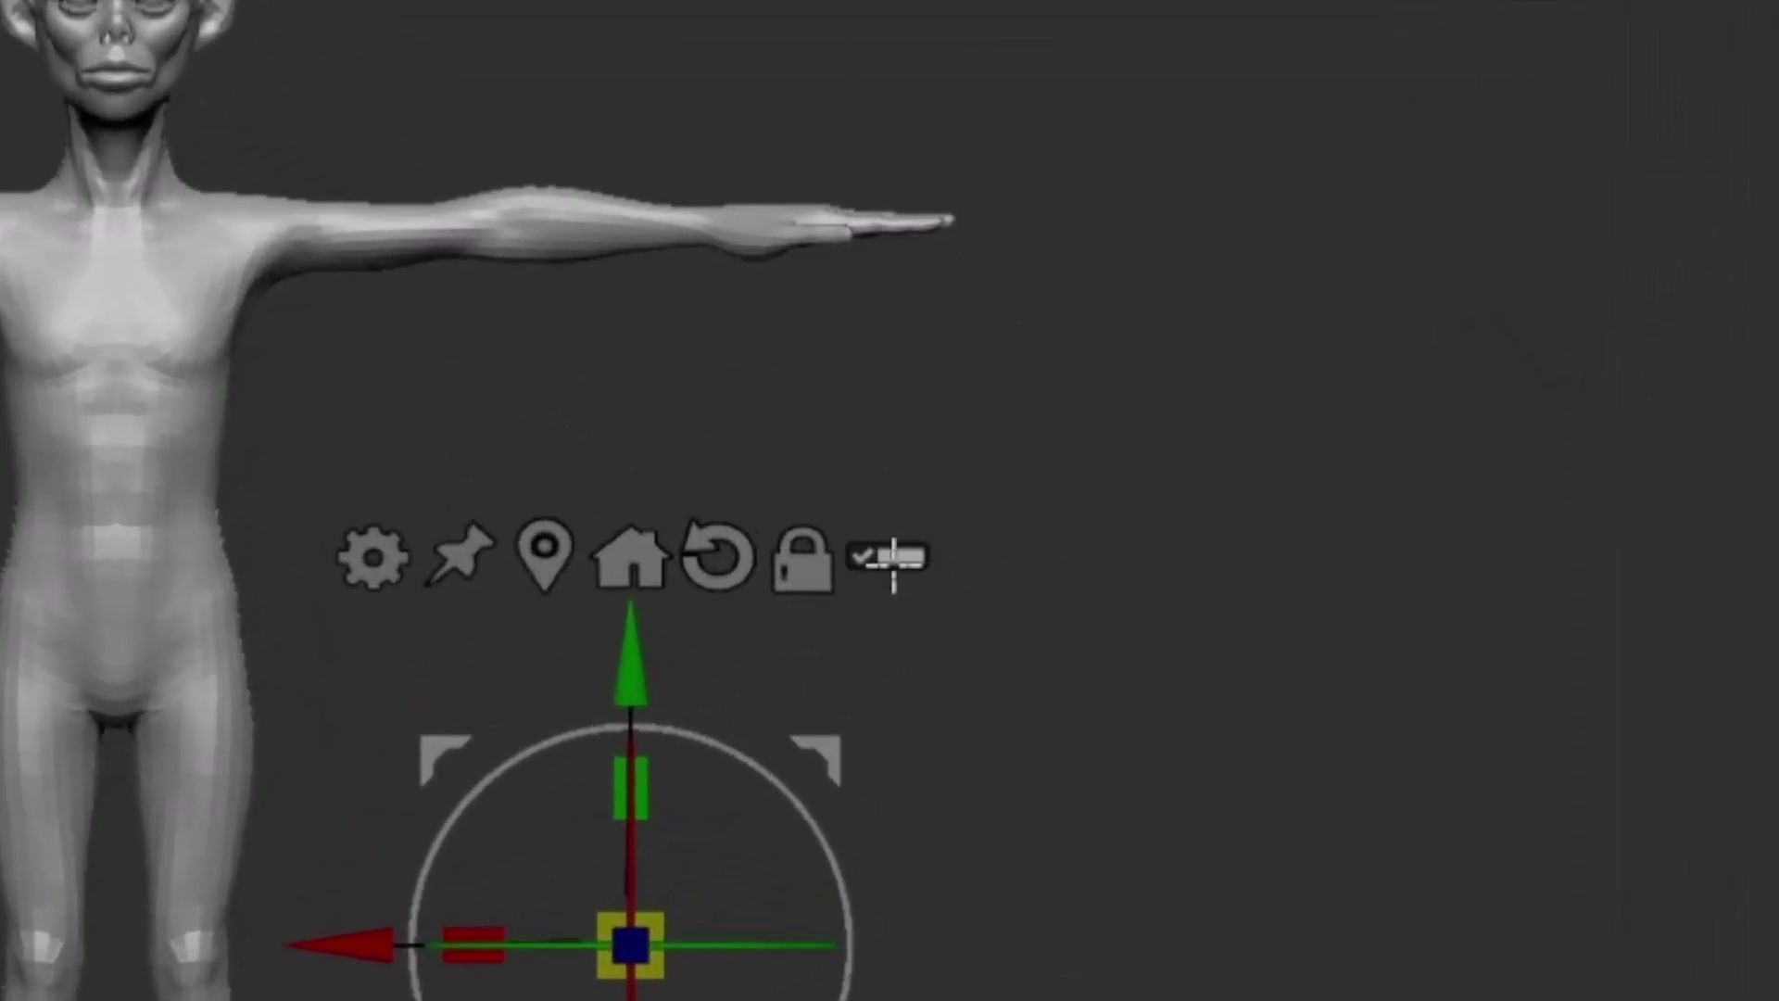
click(892, 558)
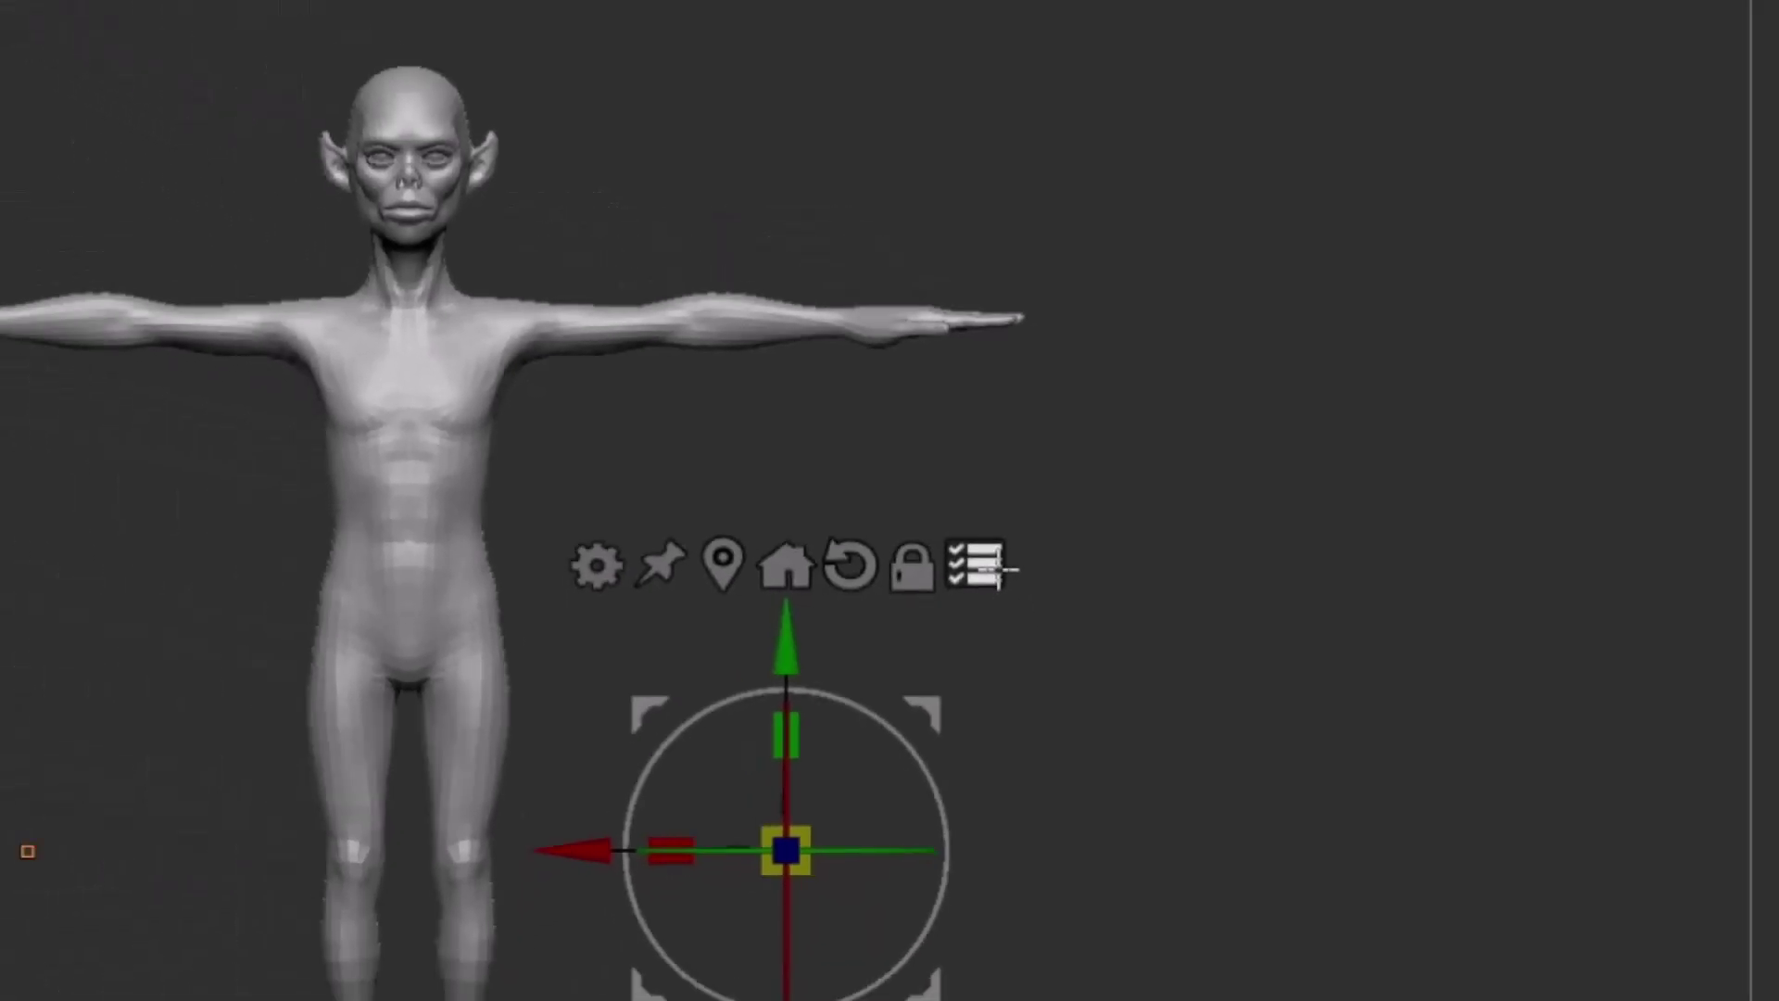
Step: Try raising all selected subtools together above the masked lower legs, and undo the move
drag(789, 673, 788, 669)
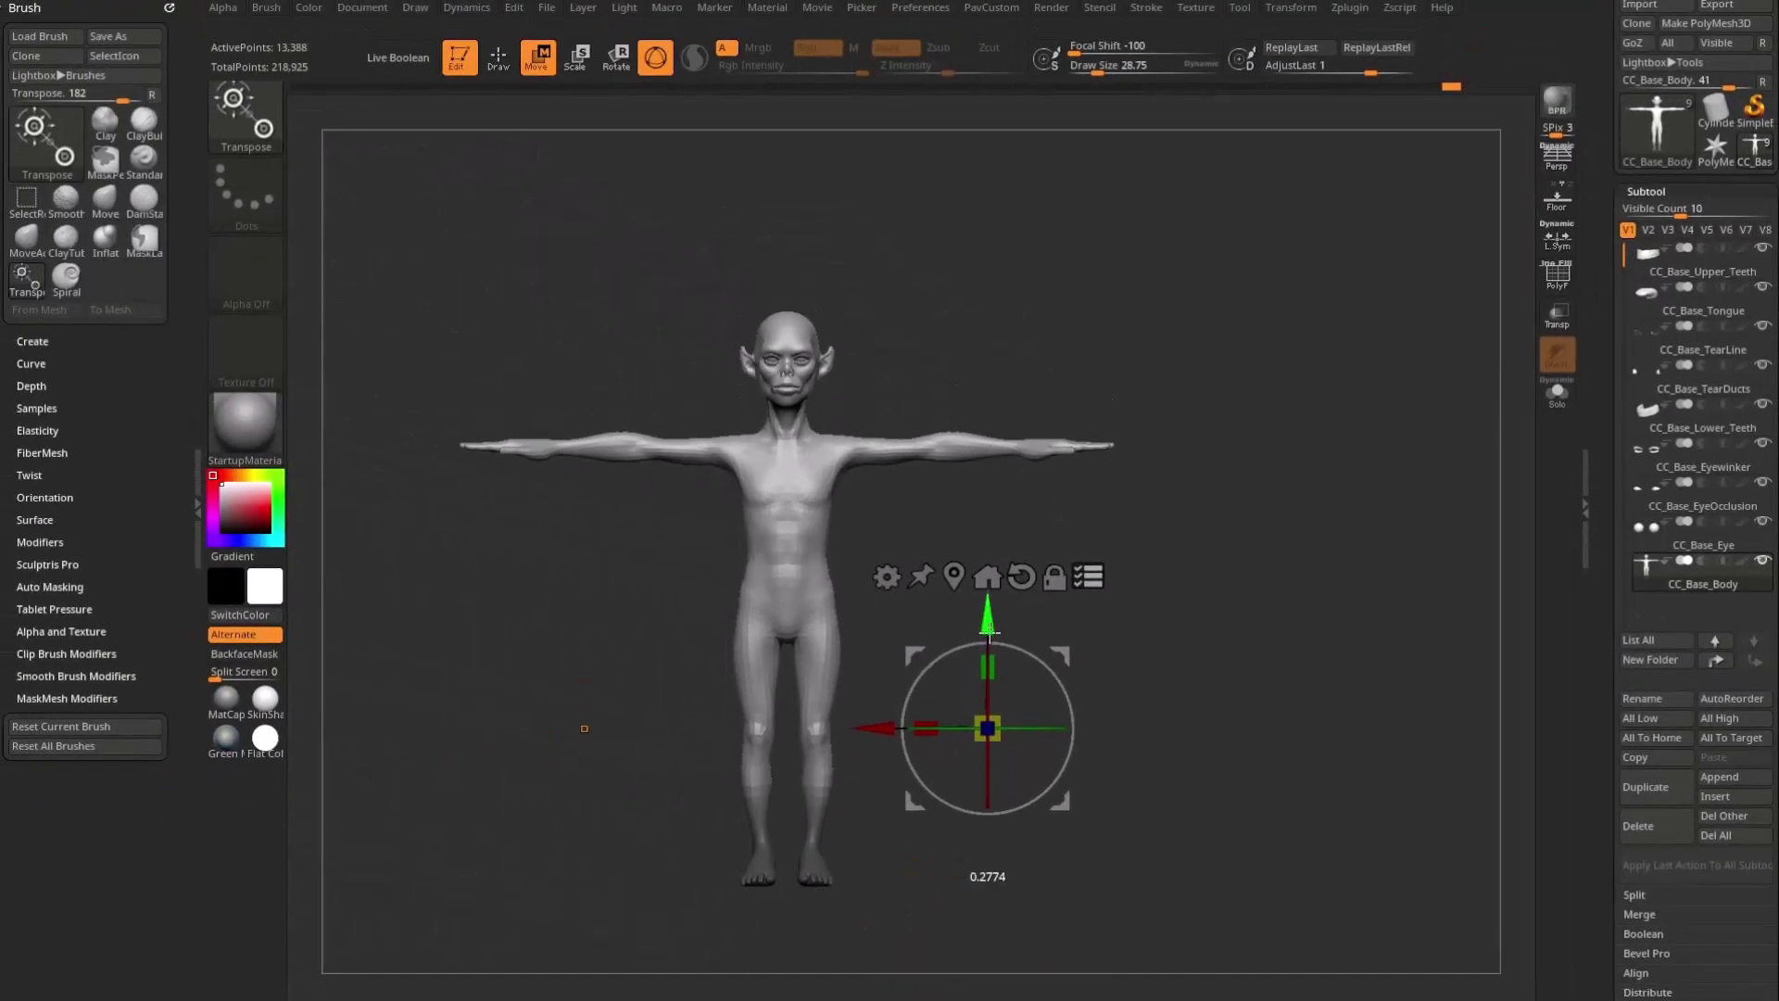
drag(990, 632, 990, 597)
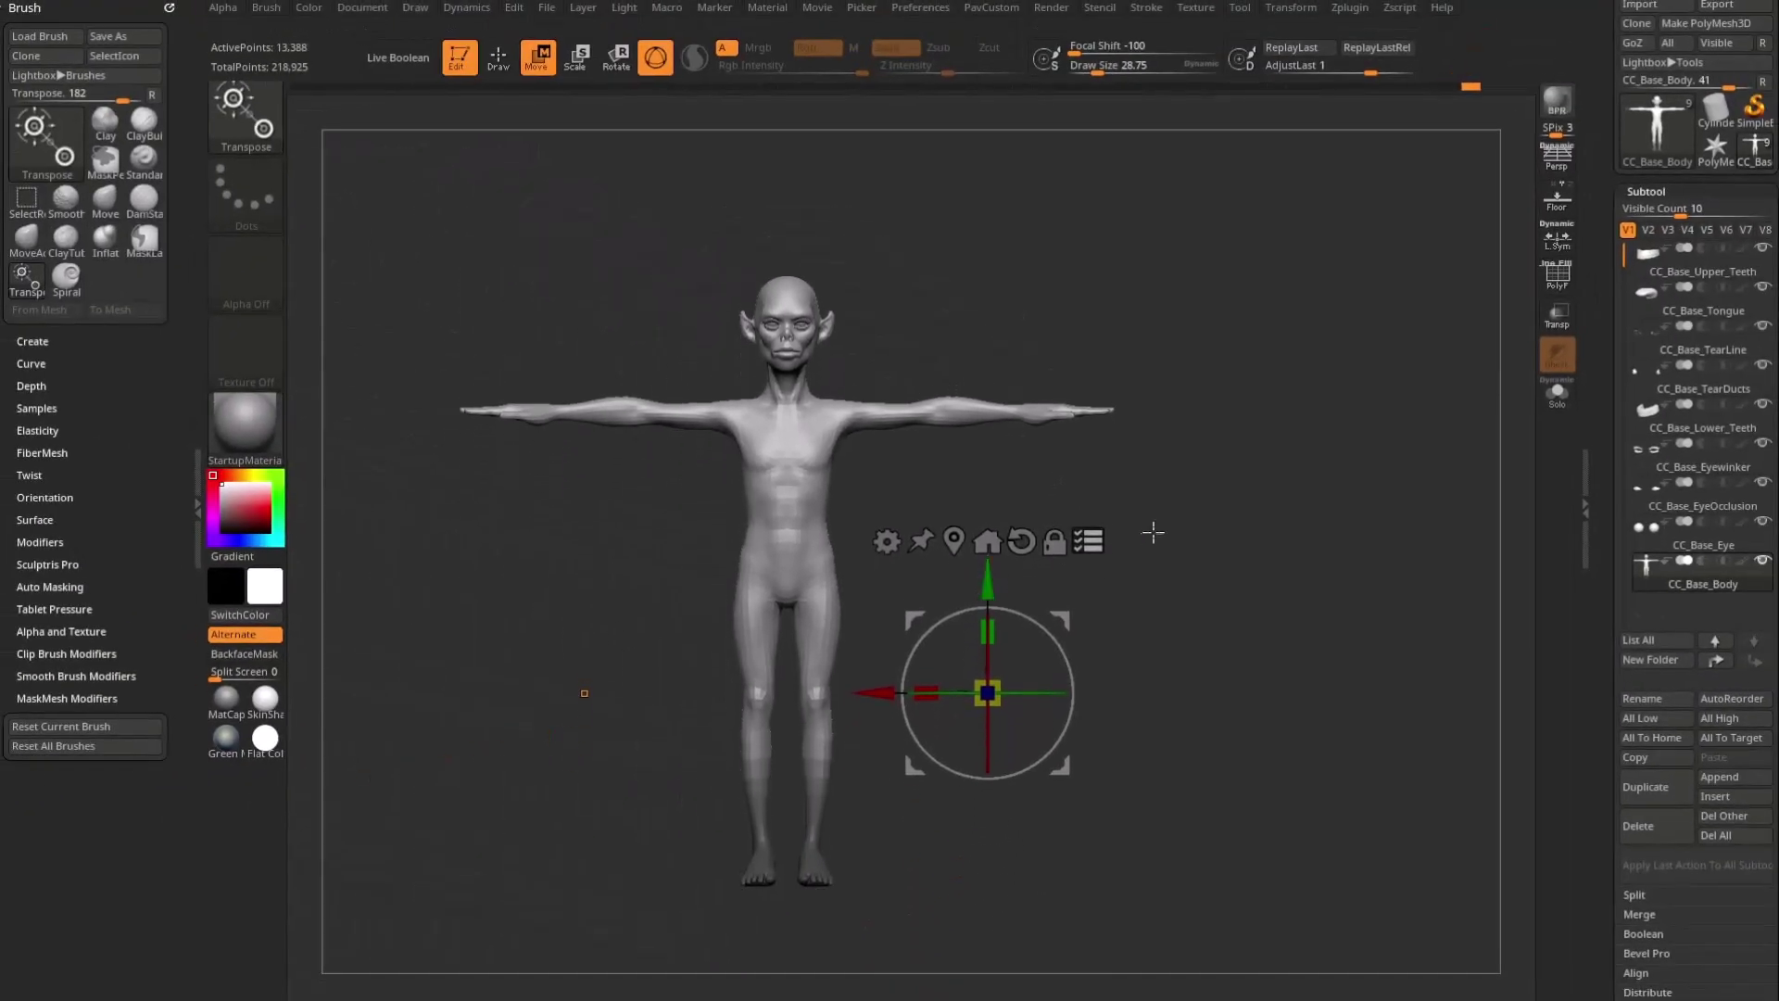
key(ctrl+z)
Step: Move the unmasked figure slightly upward with all its subtools to lengthen the shins, and switch off Transpose All Selected Subtools
ctrl+shift+click(1223, 454)
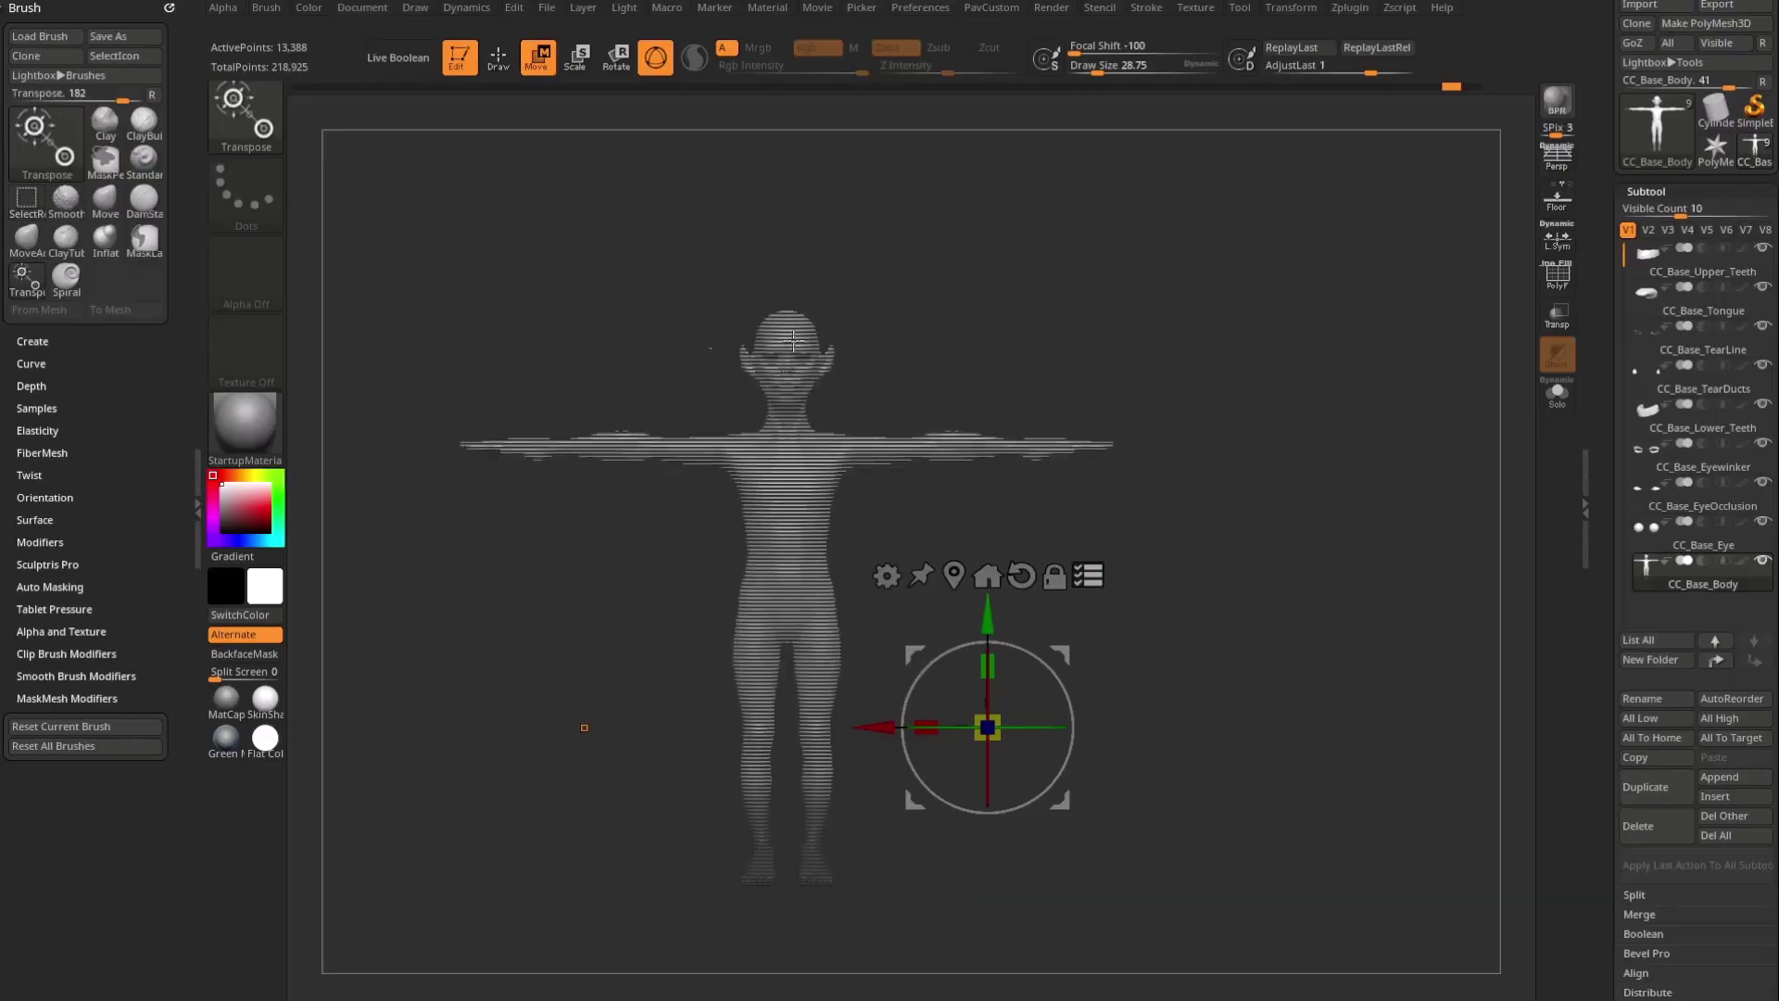
ctrl+shift+drag(1276, 260, 1377, 322)
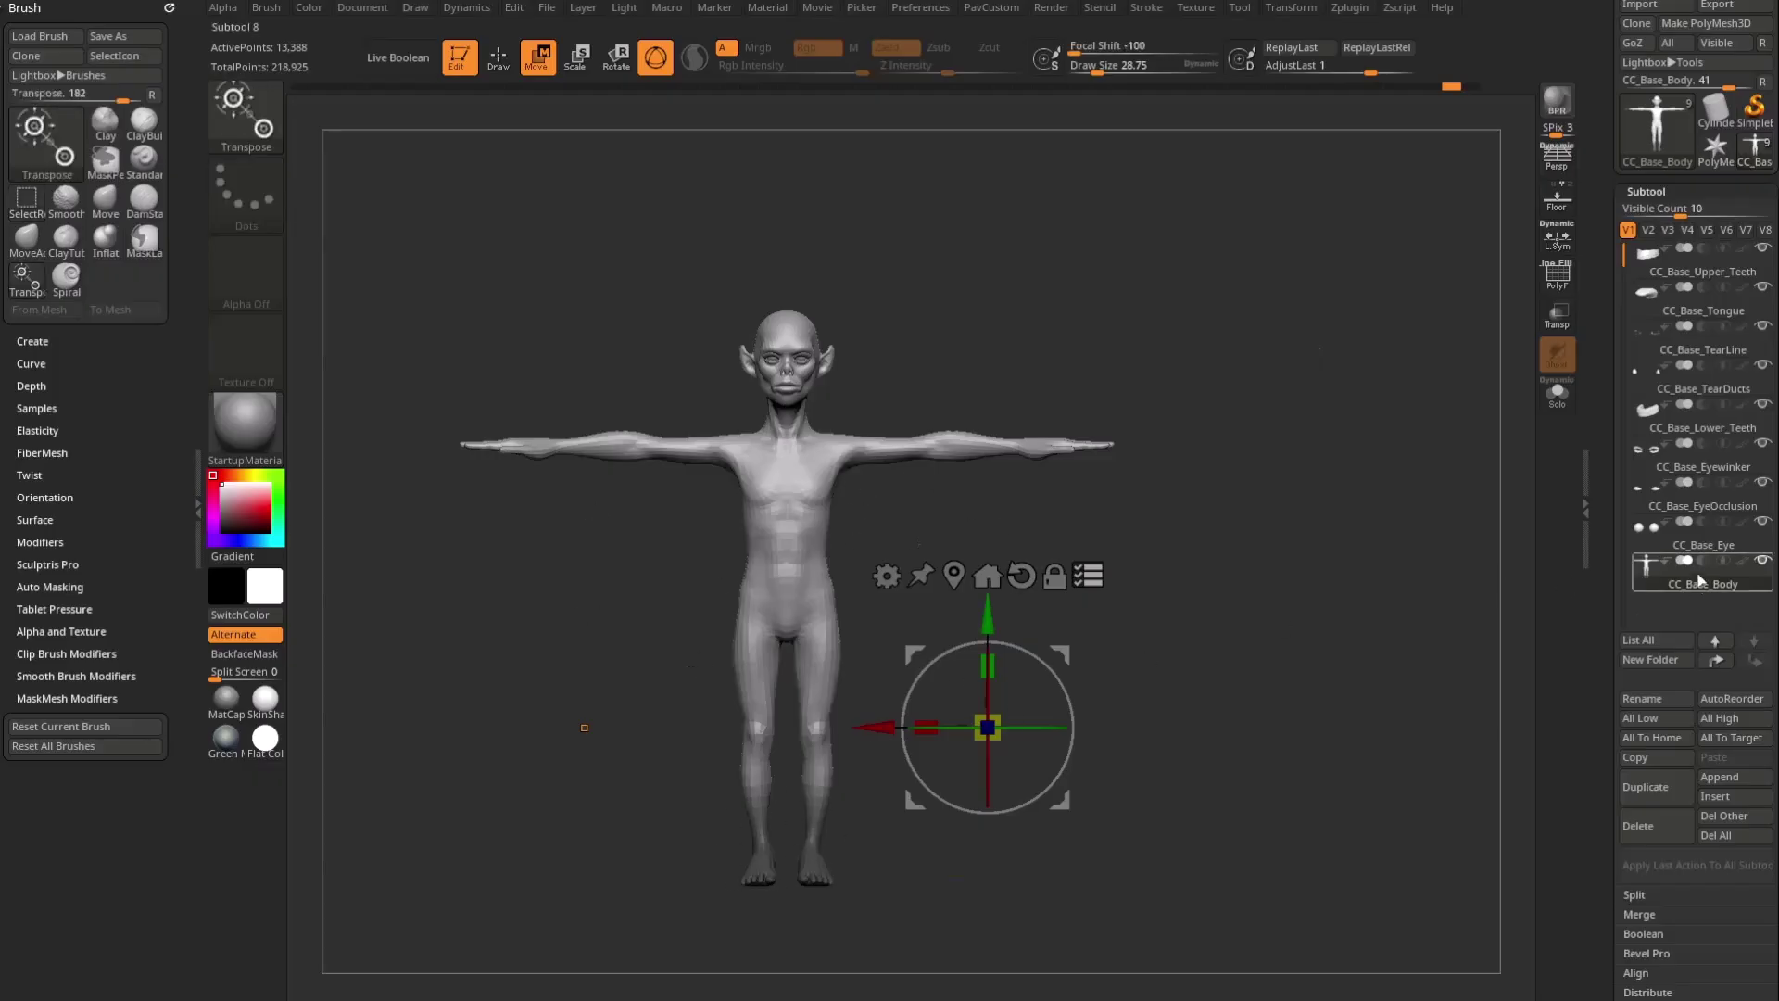
drag(989, 613, 991, 594)
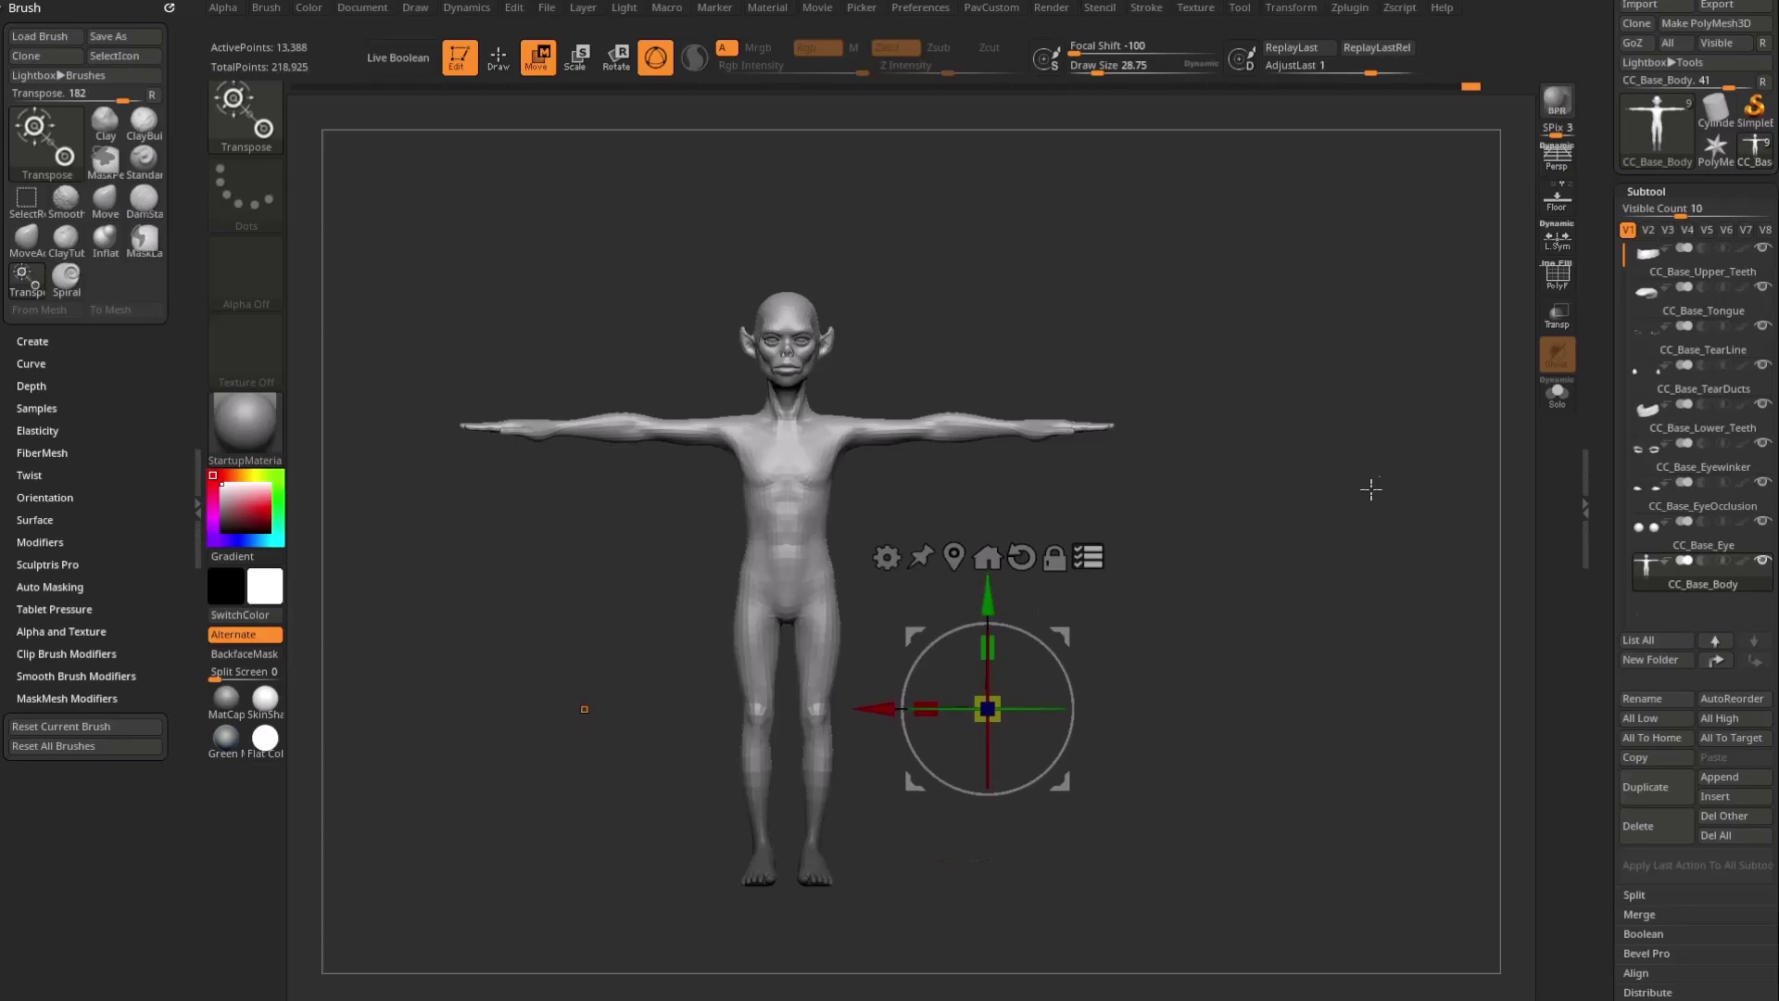
click(1091, 558)
Step: Clear the leg mask, lasso-mask both hands from the wrists outward, and invert the mask so only the hands are editable
alt+drag(1307, 475, 1295, 484)
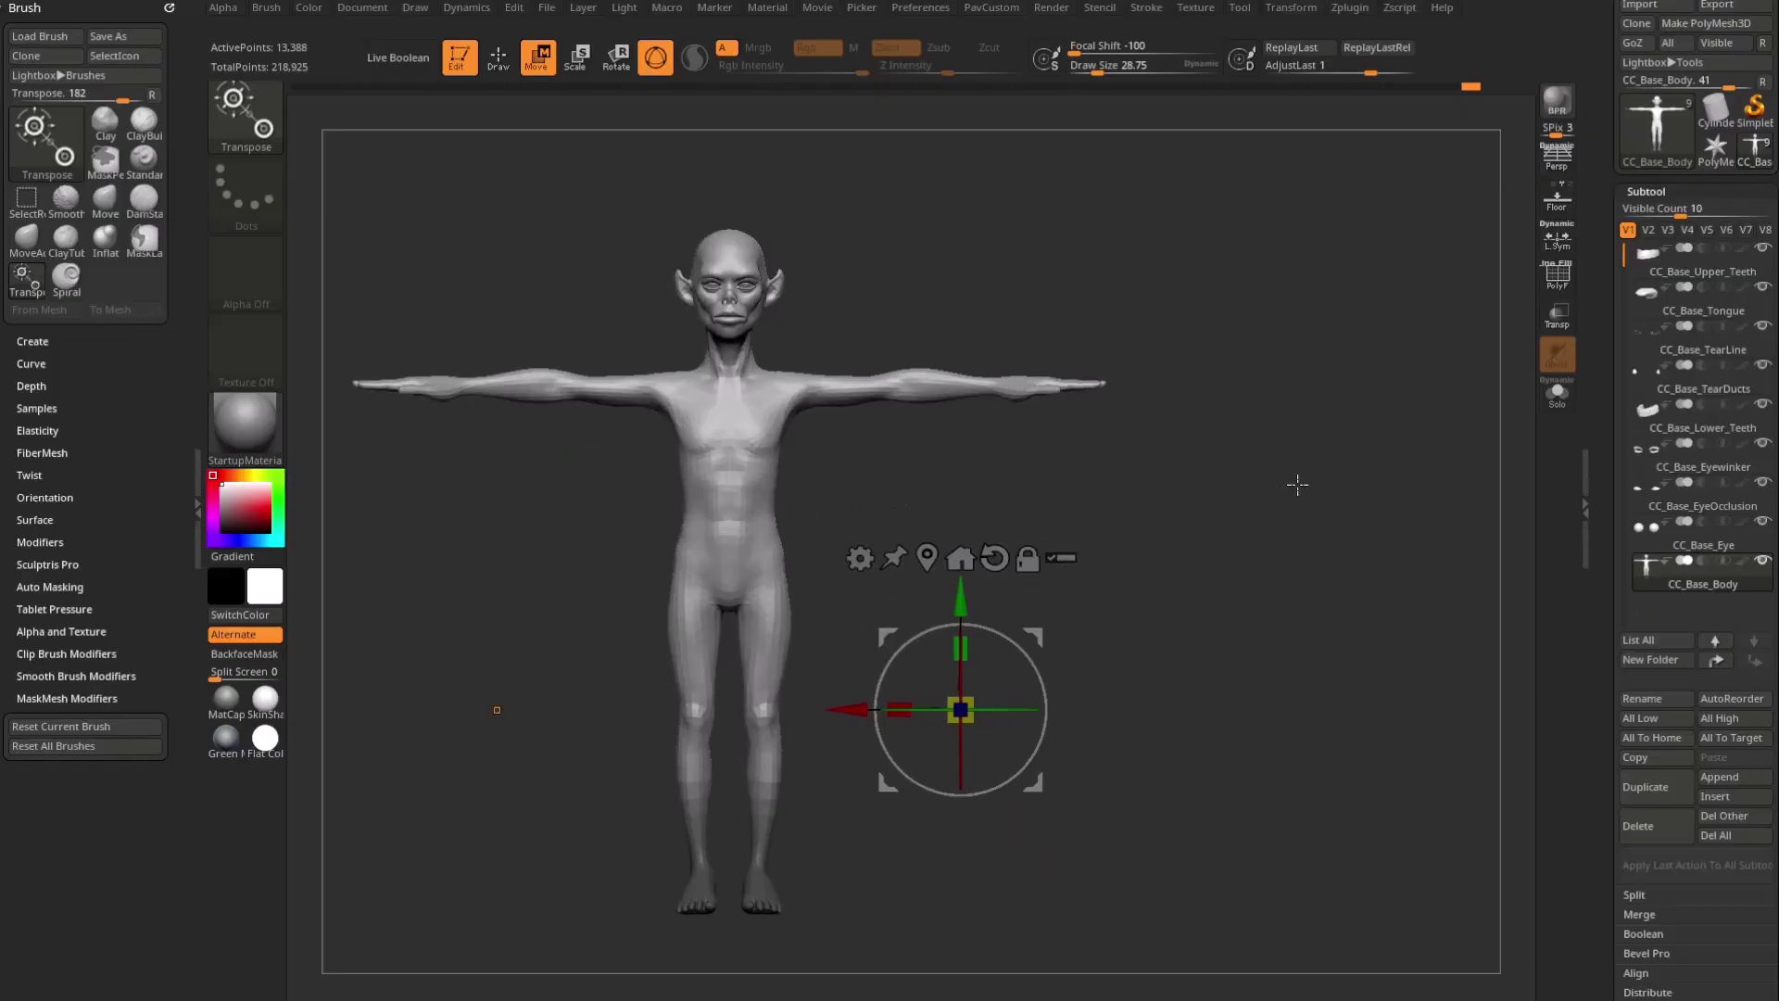
key(ctrl)
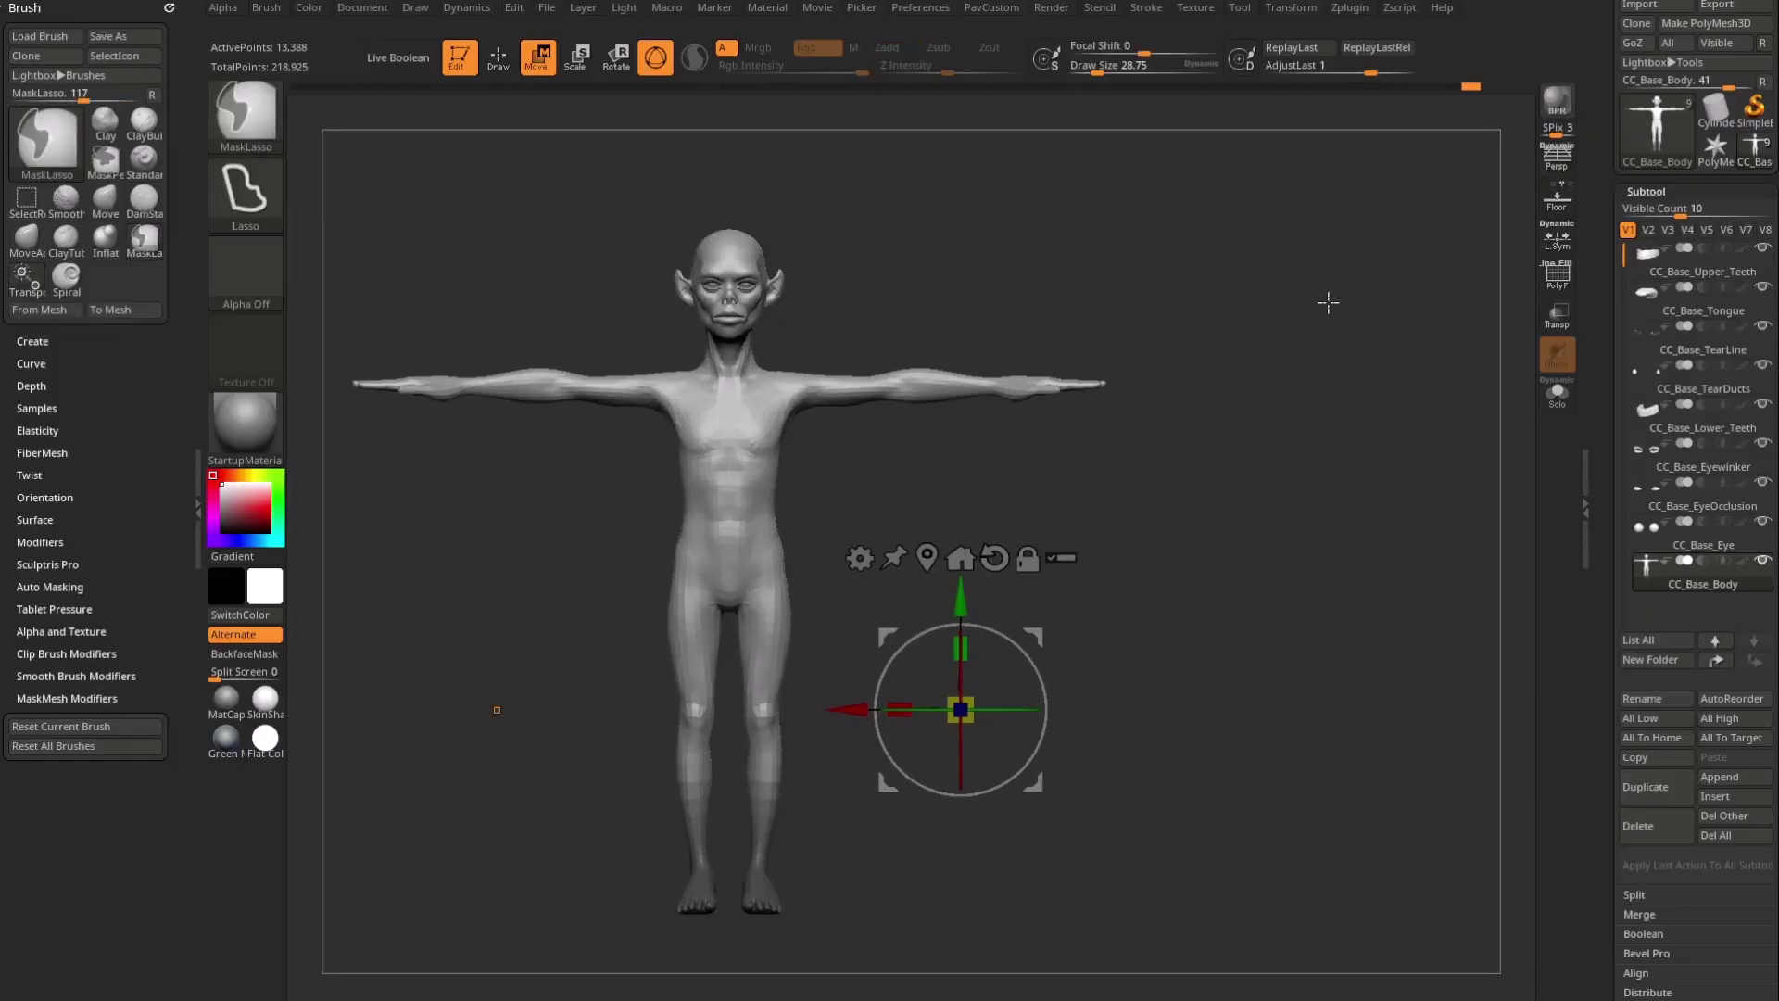
ctrl+drag(1307, 316, 1373, 393)
mouse_move(1161, 371)
ctrl+mouse_down()
mouse_move(986, 296)
mouse_move(991, 464)
ctrl+mouse_up()
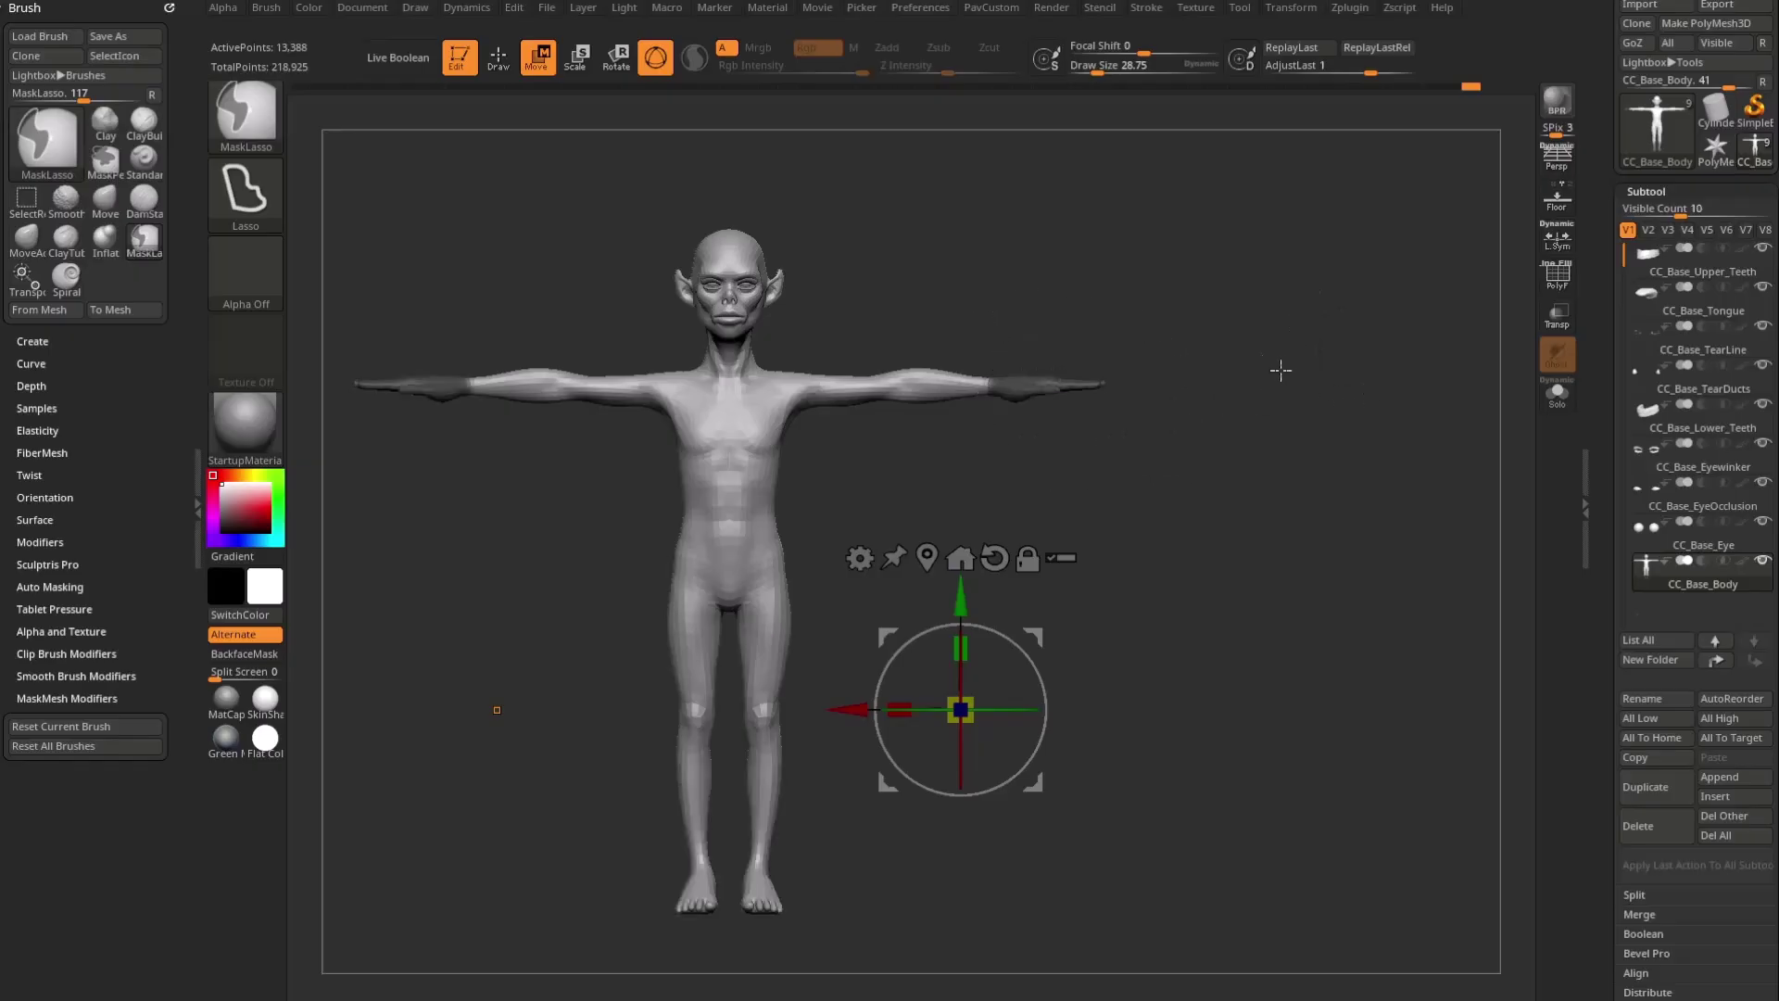
click(1035, 388)
key(ctrl)
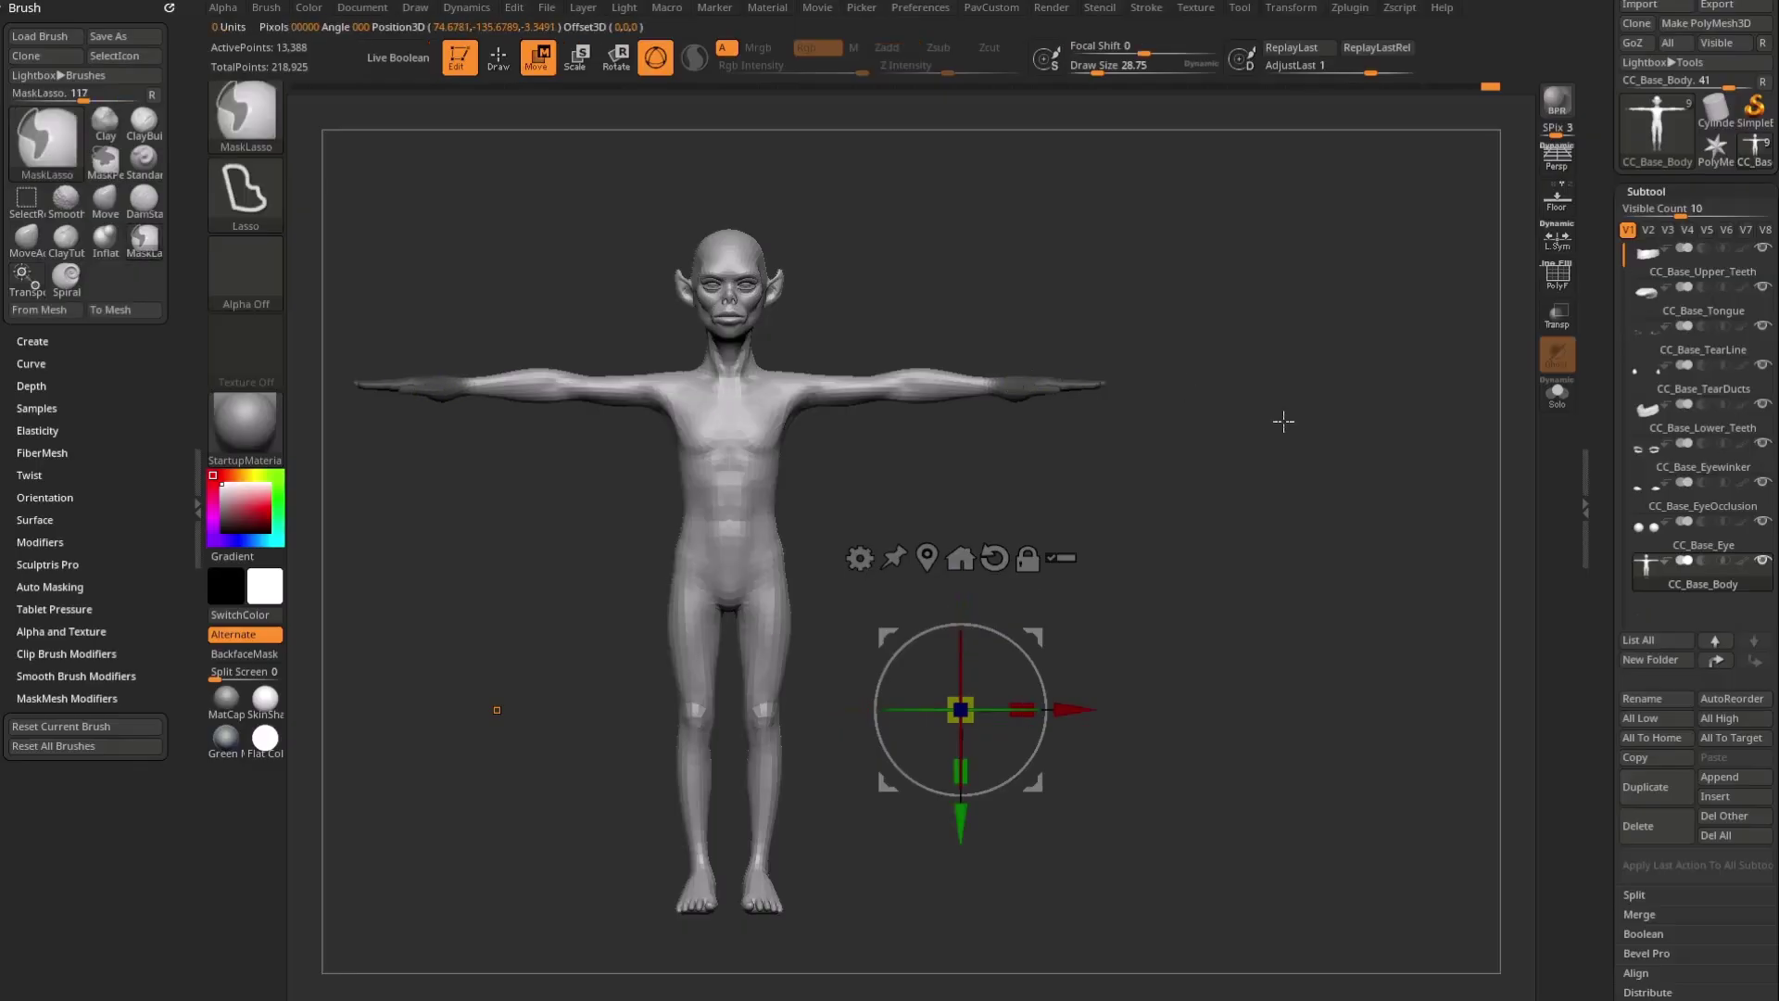
ctrl+click(1317, 314)
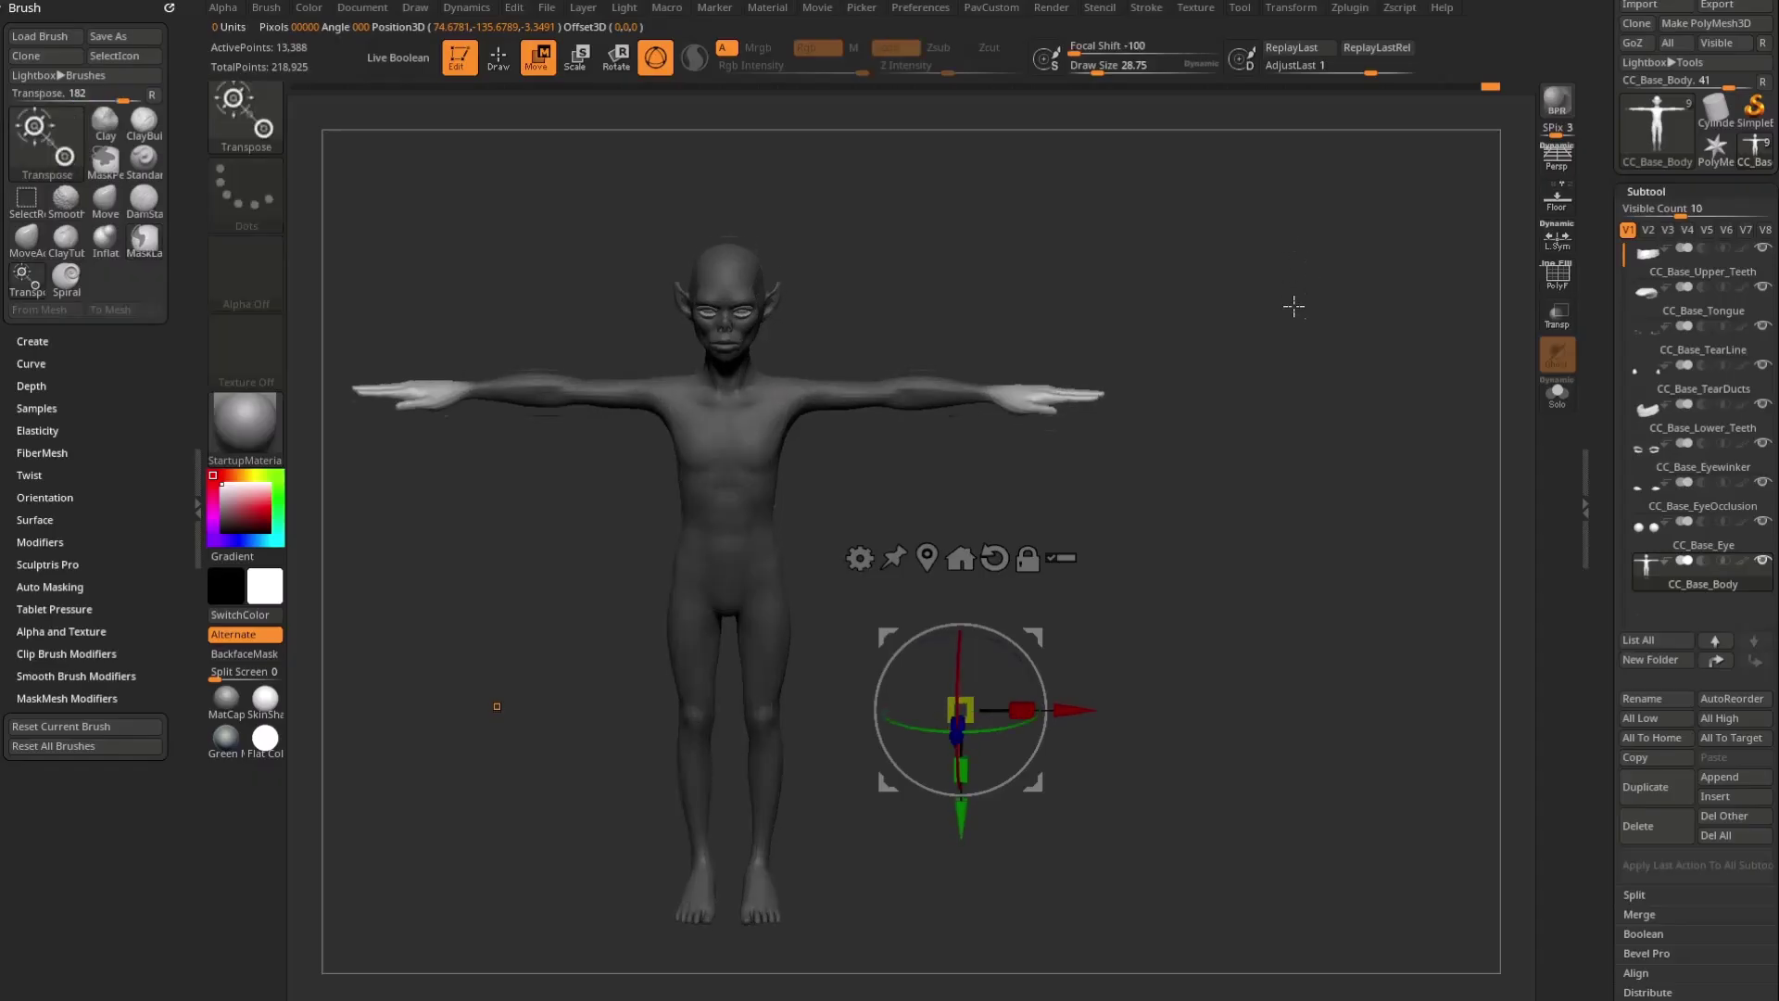
Step: Place the transform gizmo on the character's wrist and centre it where the hand meets the forearm
drag(1290, 290, 1295, 390)
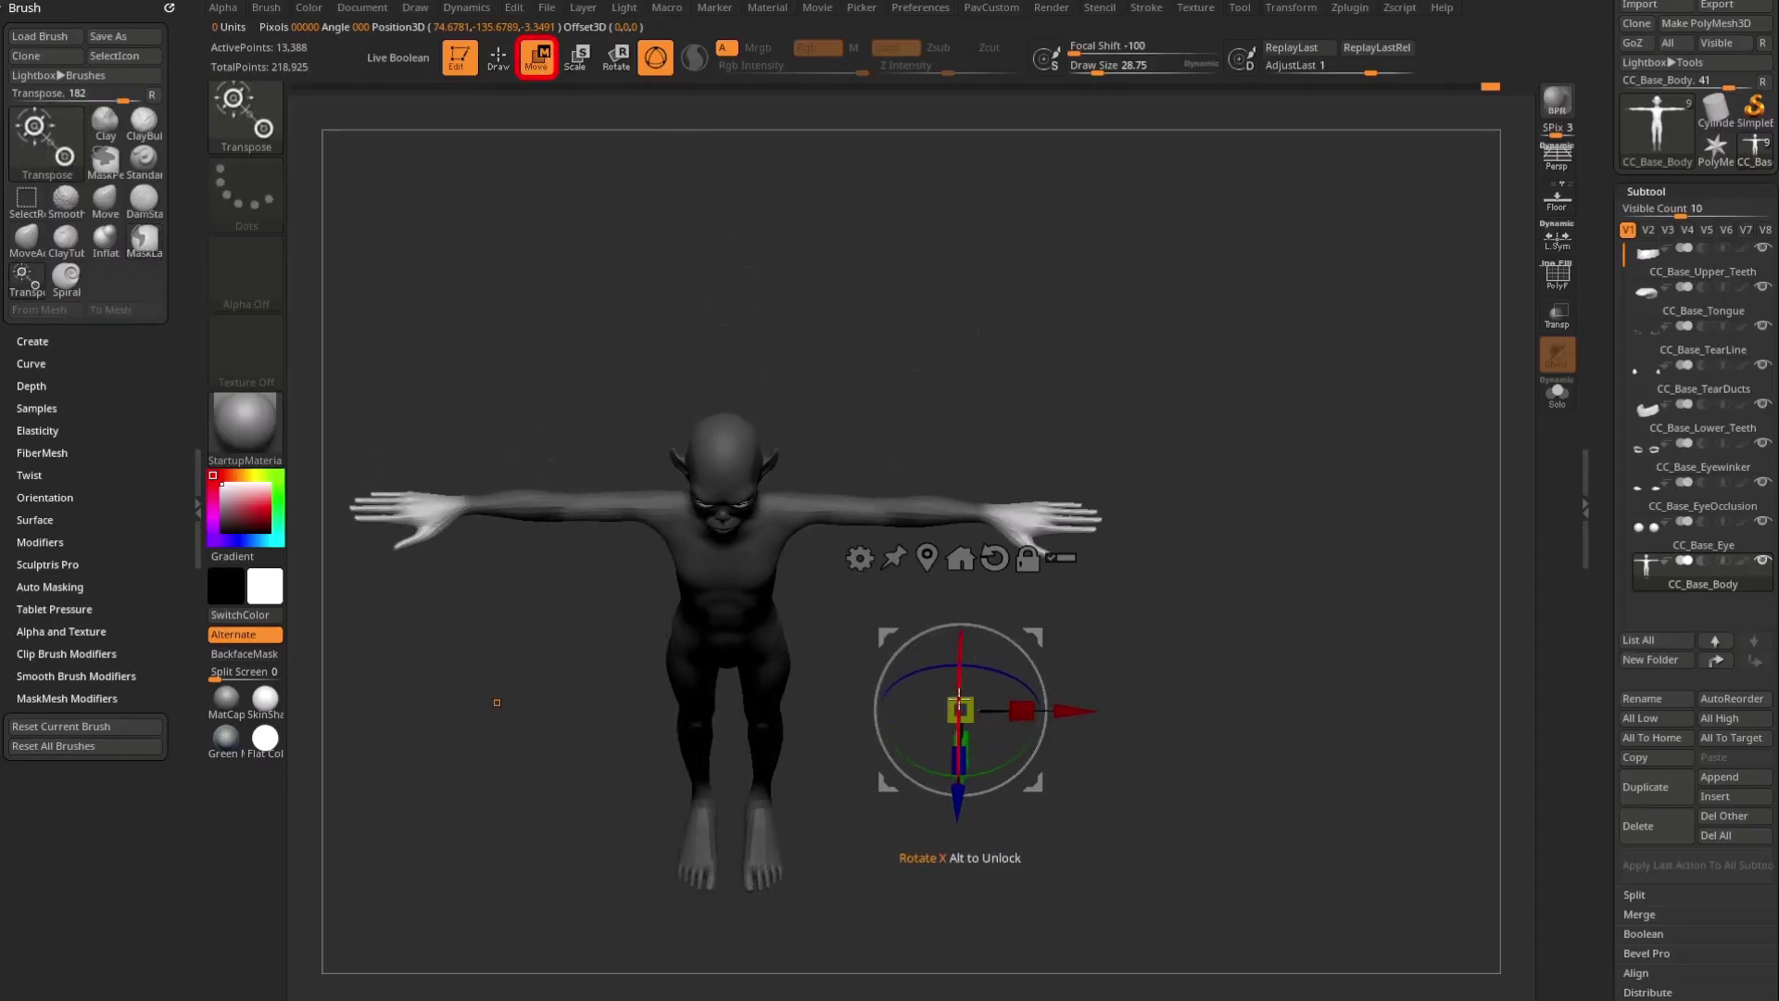
click(993, 515)
drag(1238, 554, 1369, 552)
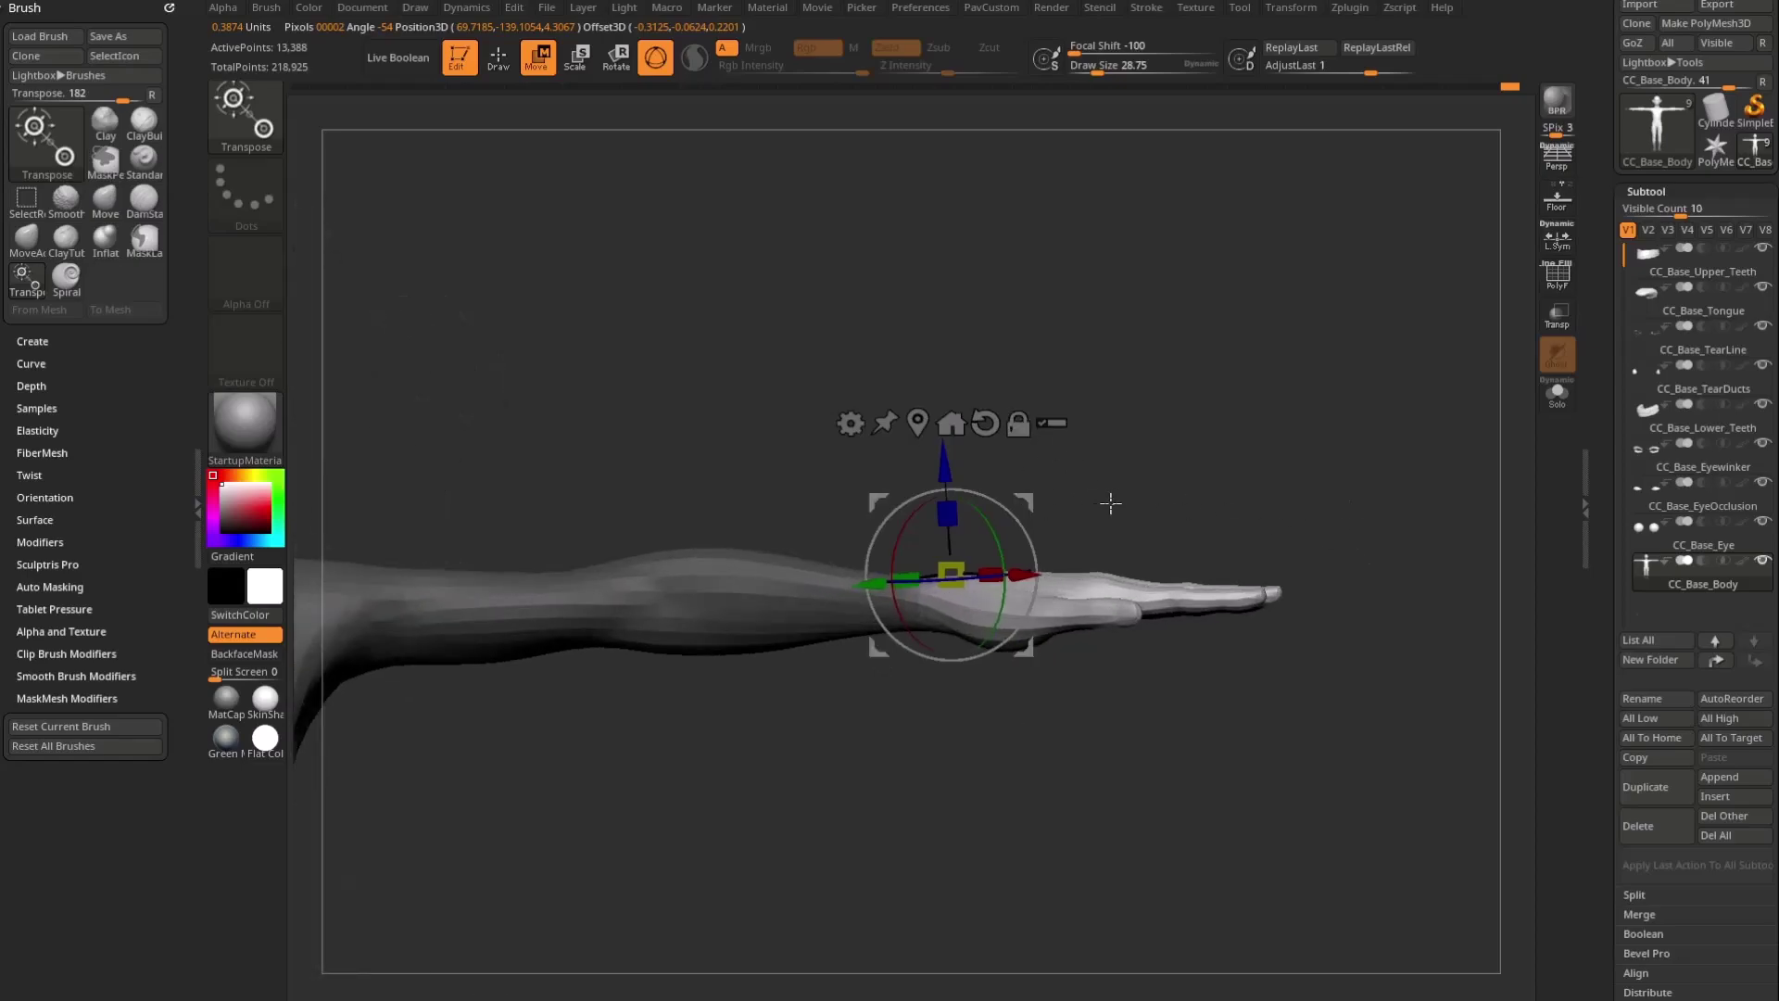
alt+drag(1028, 497, 1001, 525)
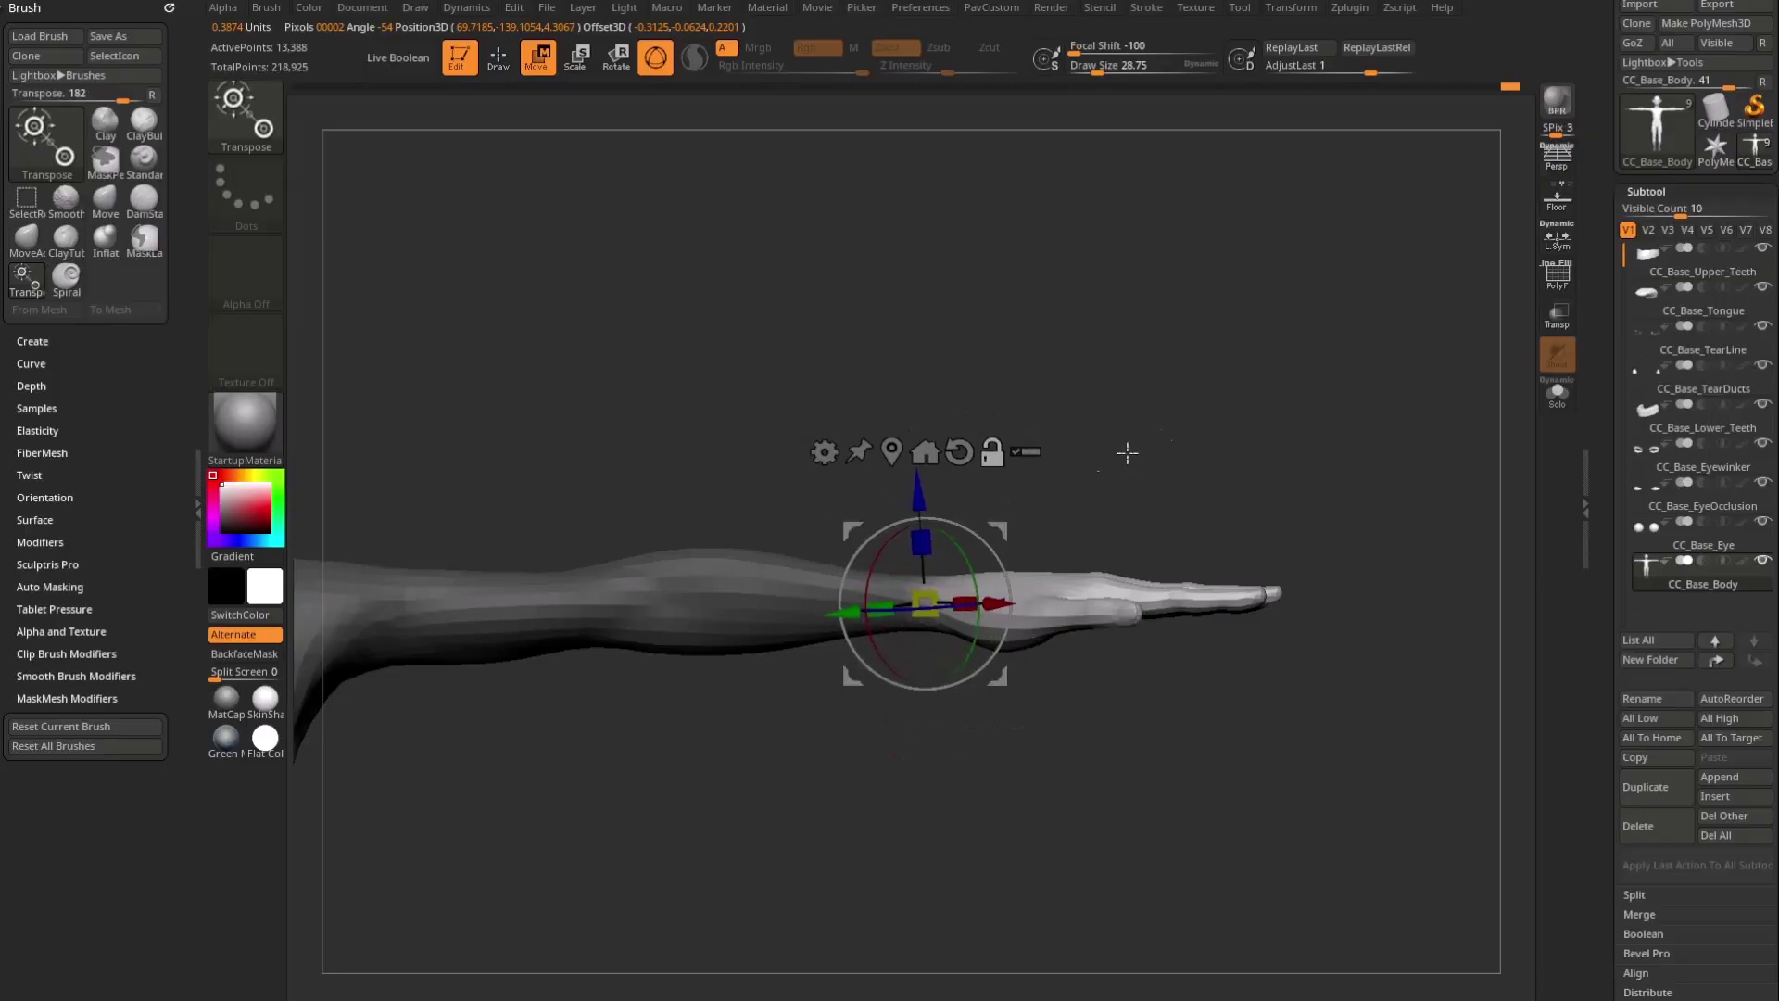
drag(1223, 389, 1107, 478)
drag(1272, 343, 1066, 593)
alt+drag(982, 664, 1017, 616)
mouse_move(823, 645)
alt+mouse_down()
mouse_move(852, 634)
mouse_move(834, 641)
alt+mouse_up()
Step: Try to scale both unmasked hands uniformly from the wrist gizmo, and undo the scaling
drag(1176, 500, 1183, 398)
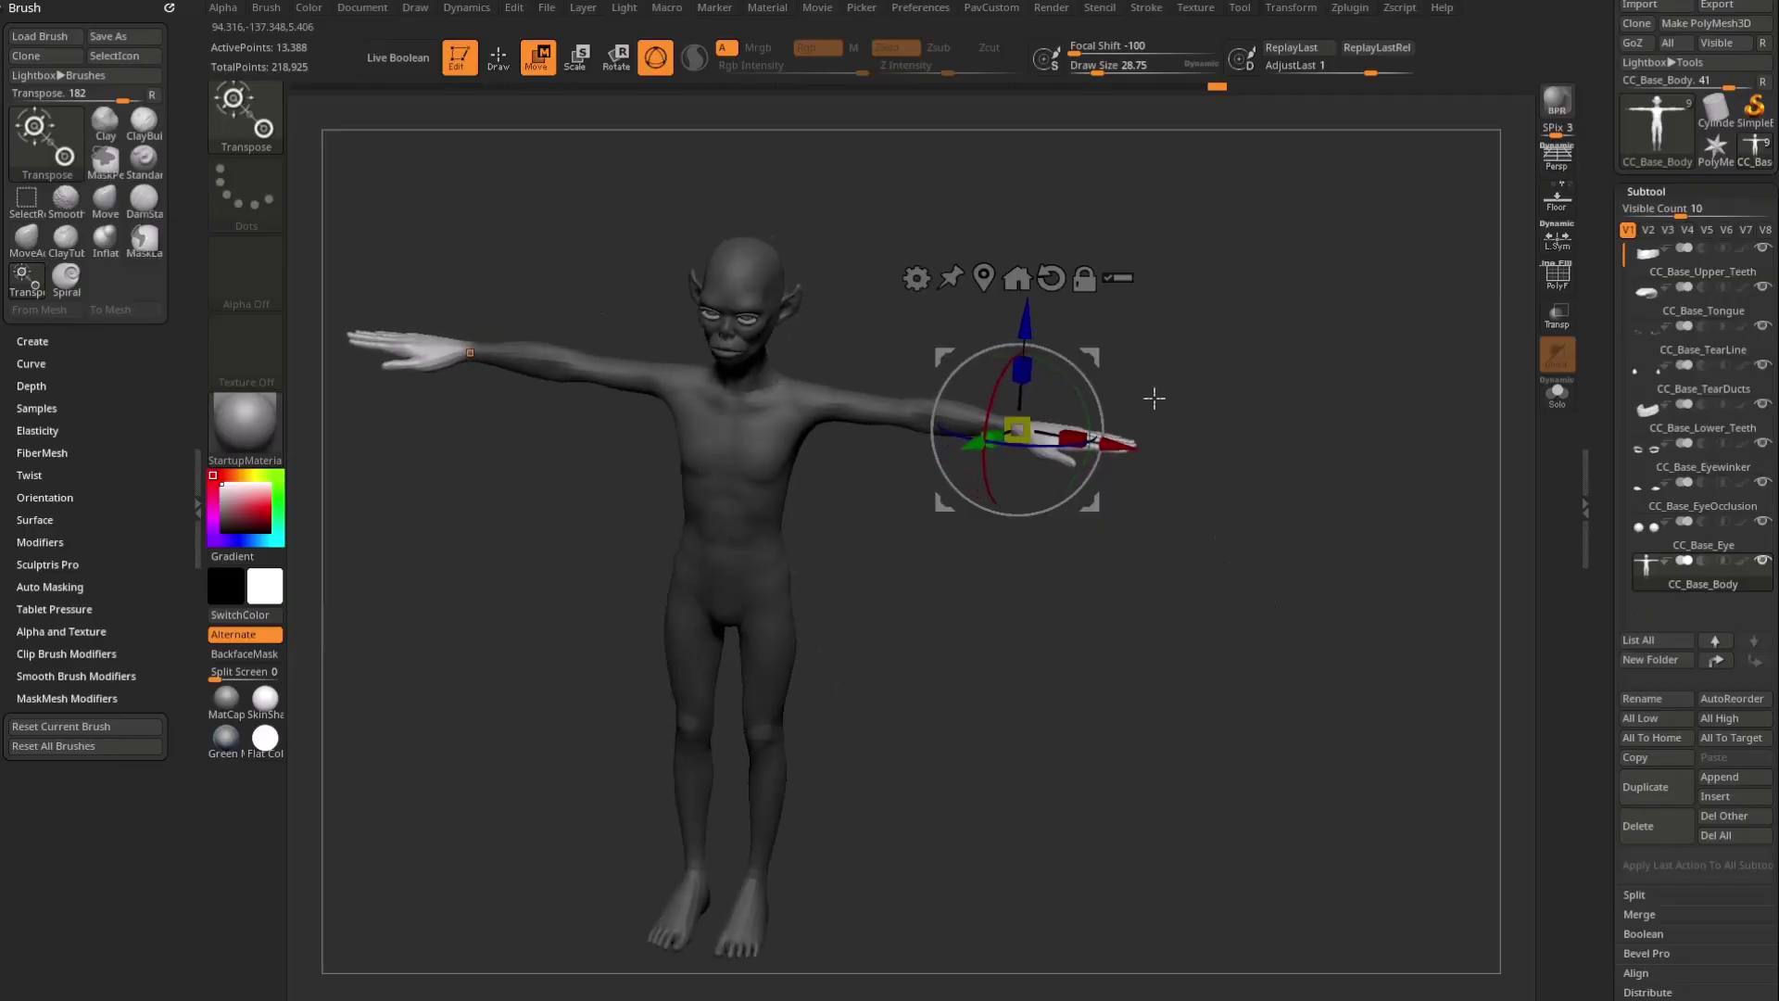
mouse_move(1025, 425)
mouse_down()
mouse_move(1375, 299)
mouse_move(1010, 436)
mouse_up()
key(ctrl+z)
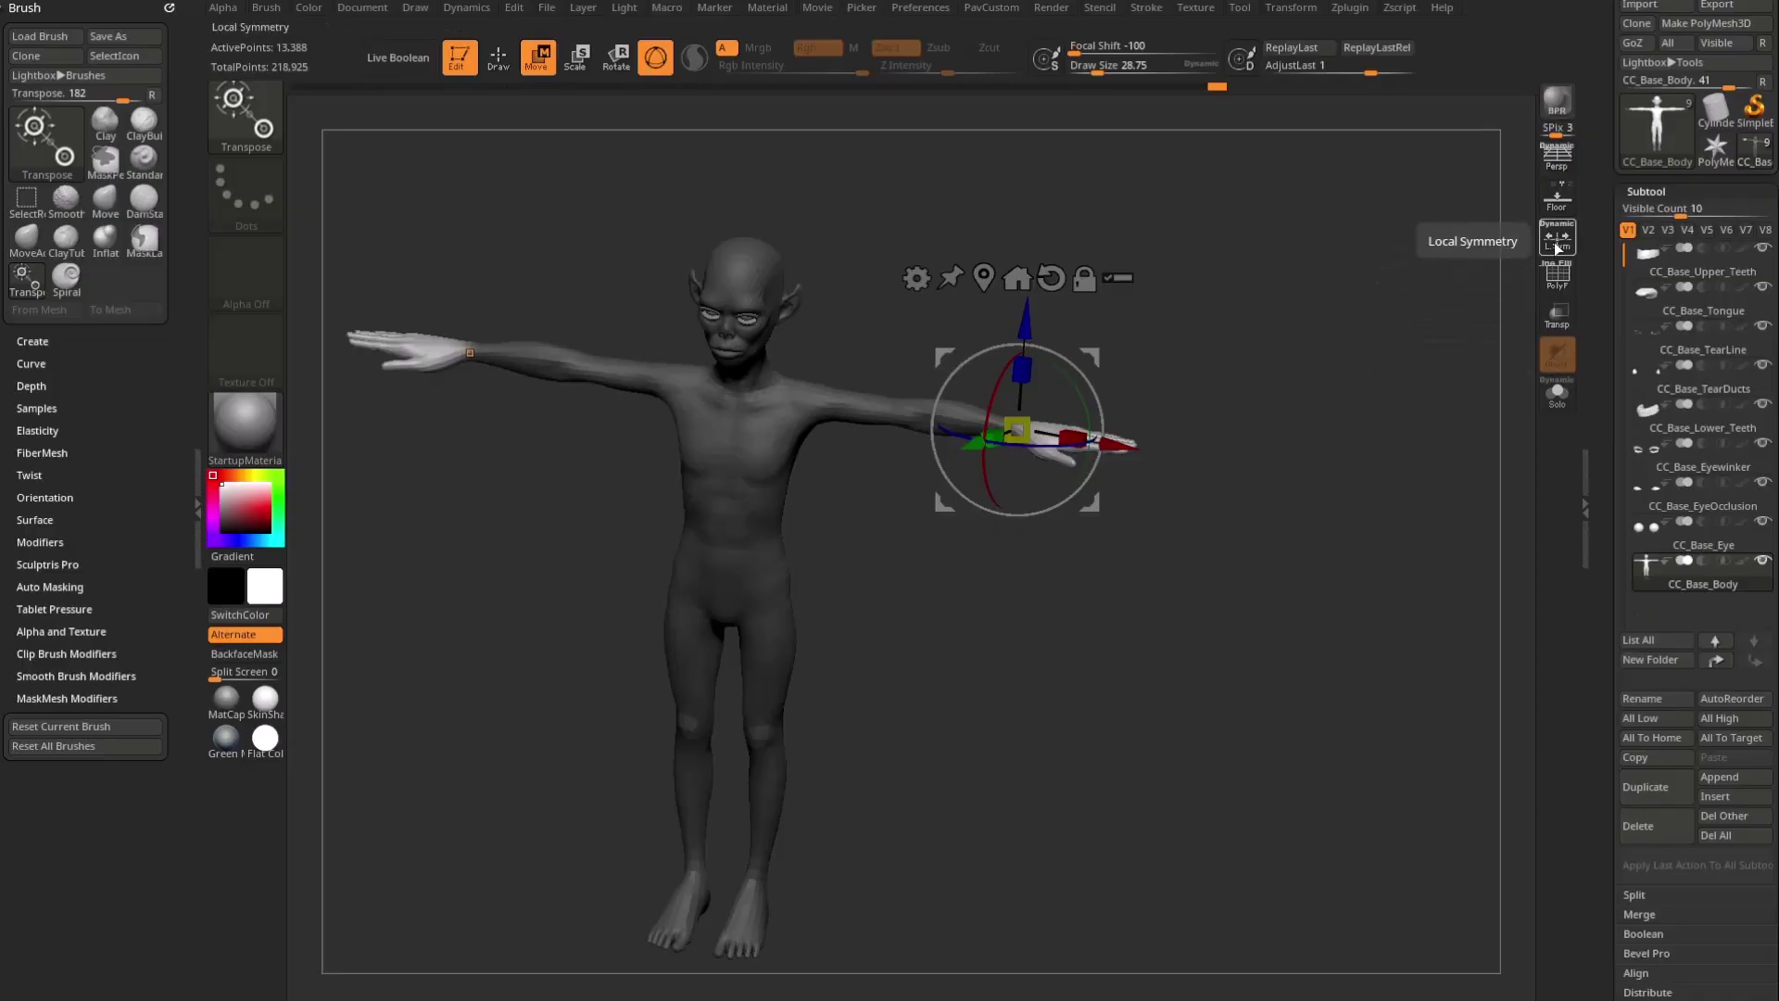
Step: Turn on Local Symmetry, try out mirrored gizmo transforms on both hands, and undo the trial changes
click(1558, 233)
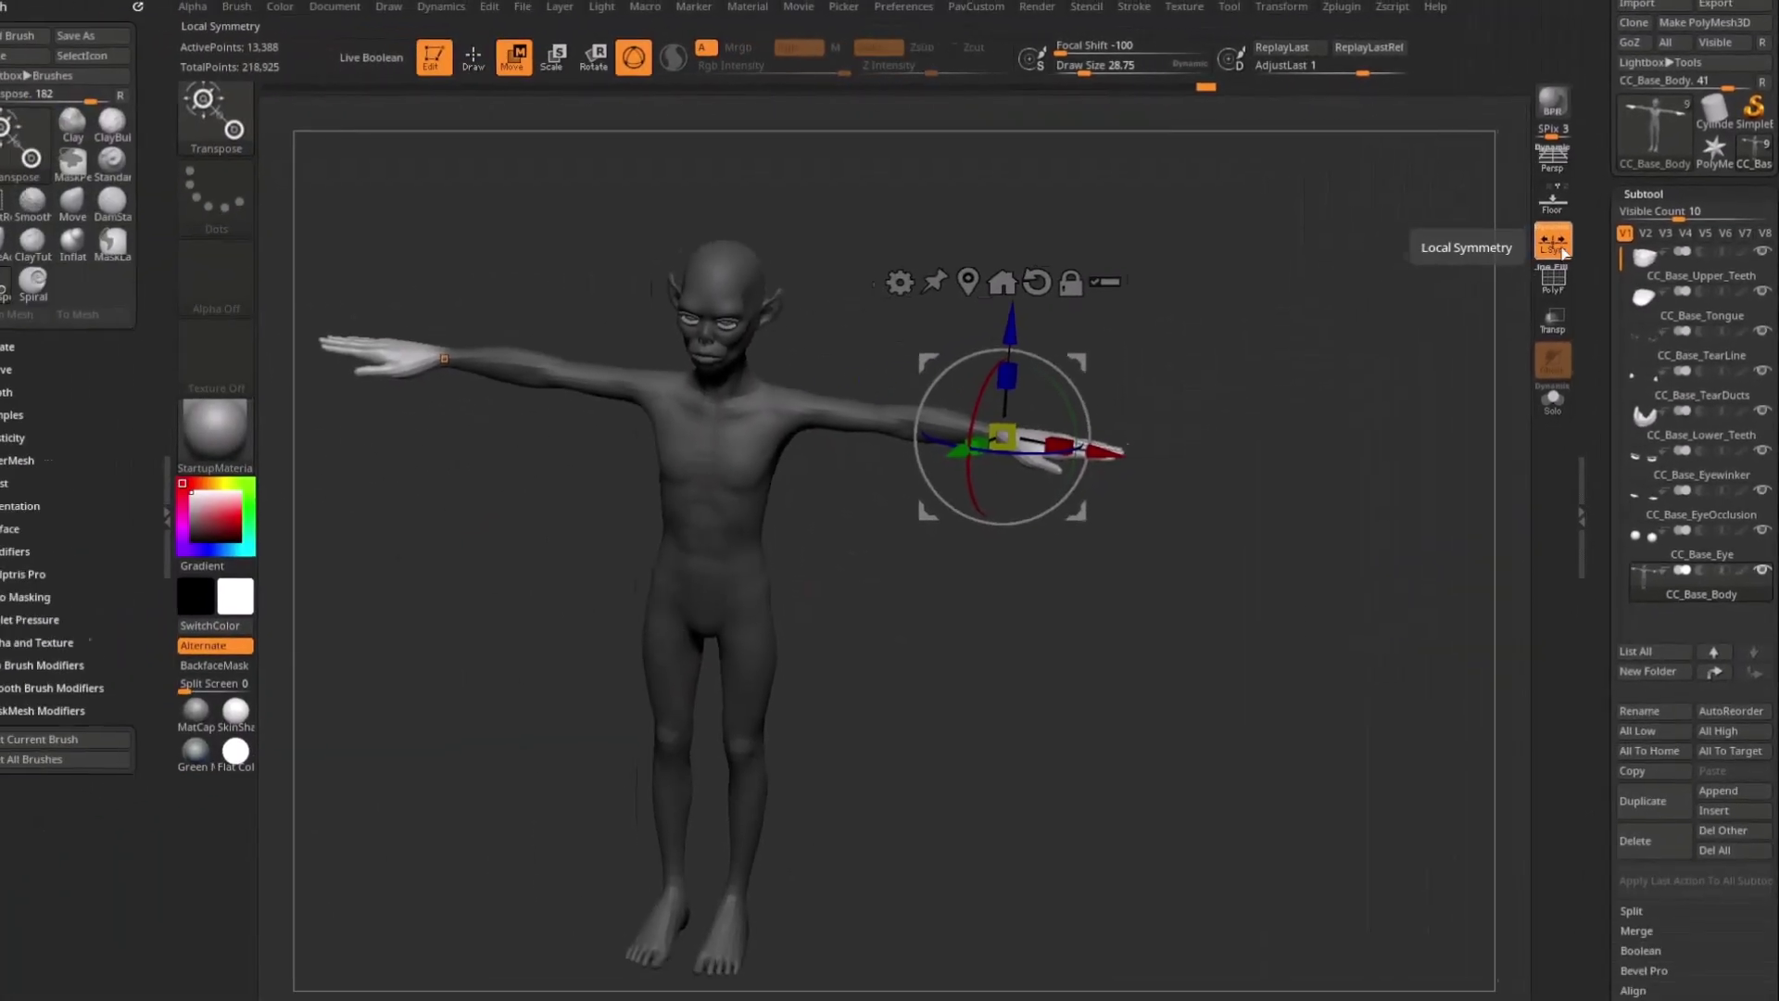
mouse_move(860, 617)
mouse_down()
mouse_move(1158, 556)
mouse_move(860, 617)
mouse_up()
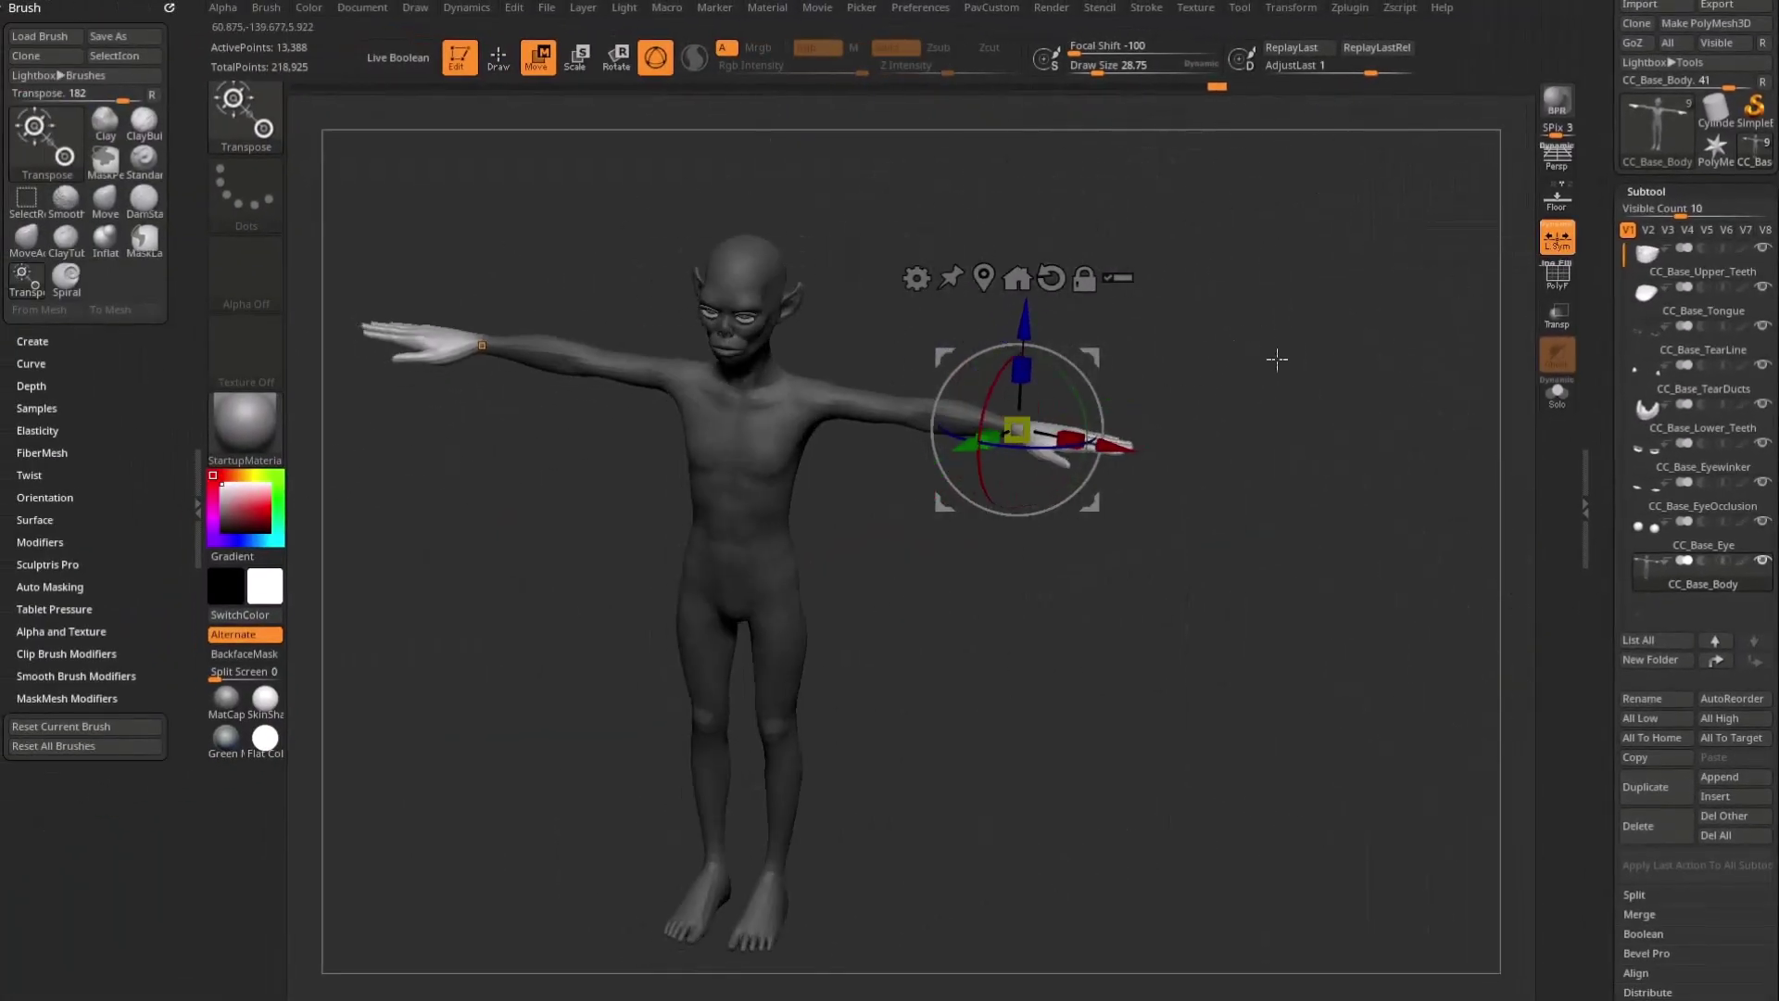
drag(1022, 424, 1114, 370)
drag(1332, 387, 1320, 454)
mouse_move(1072, 449)
mouse_down()
mouse_move(1053, 443)
mouse_move(1089, 456)
mouse_move(1047, 434)
mouse_up()
key(ctrl+z)
Step: Clear the mask from the body and return to Draw mode with the Standard brush
drag(1254, 437, 1250, 397)
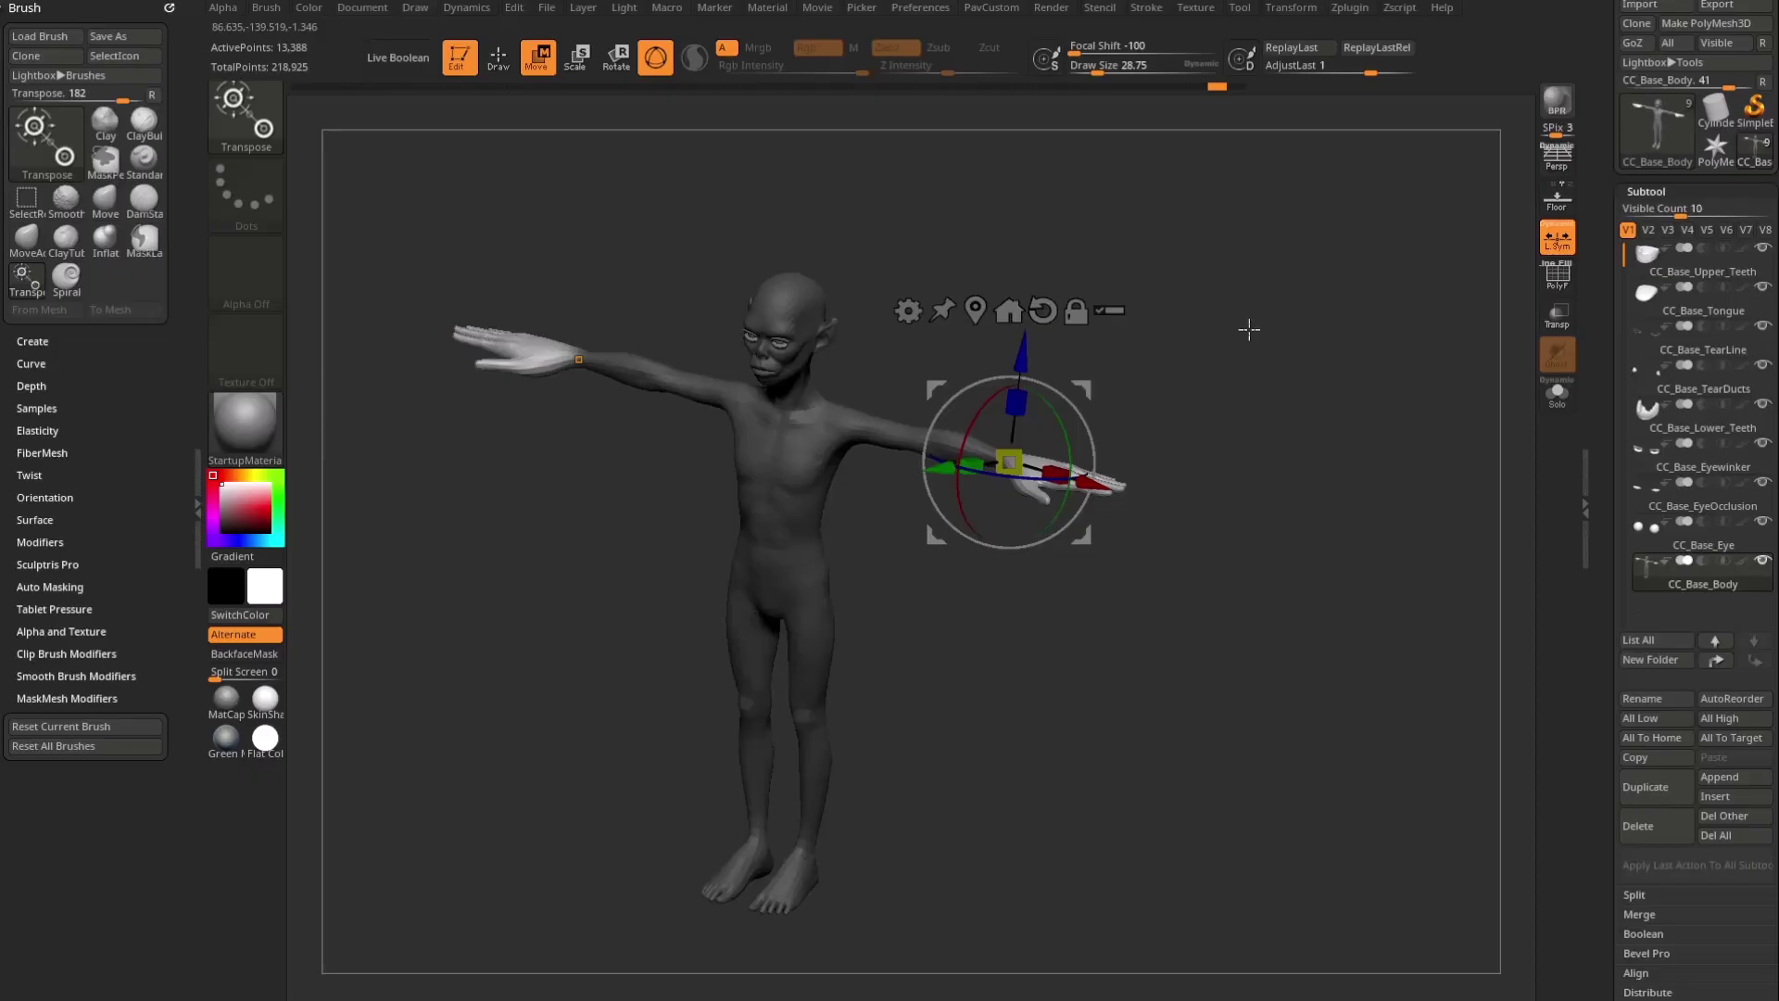
mouse_move(1316, 287)
ctrl+mouse_down()
mouse_move(1366, 504)
mouse_move(1308, 442)
mouse_move(980, 310)
mouse_move(1369, 424)
mouse_move(1341, 501)
ctrl+mouse_up()
key(q)
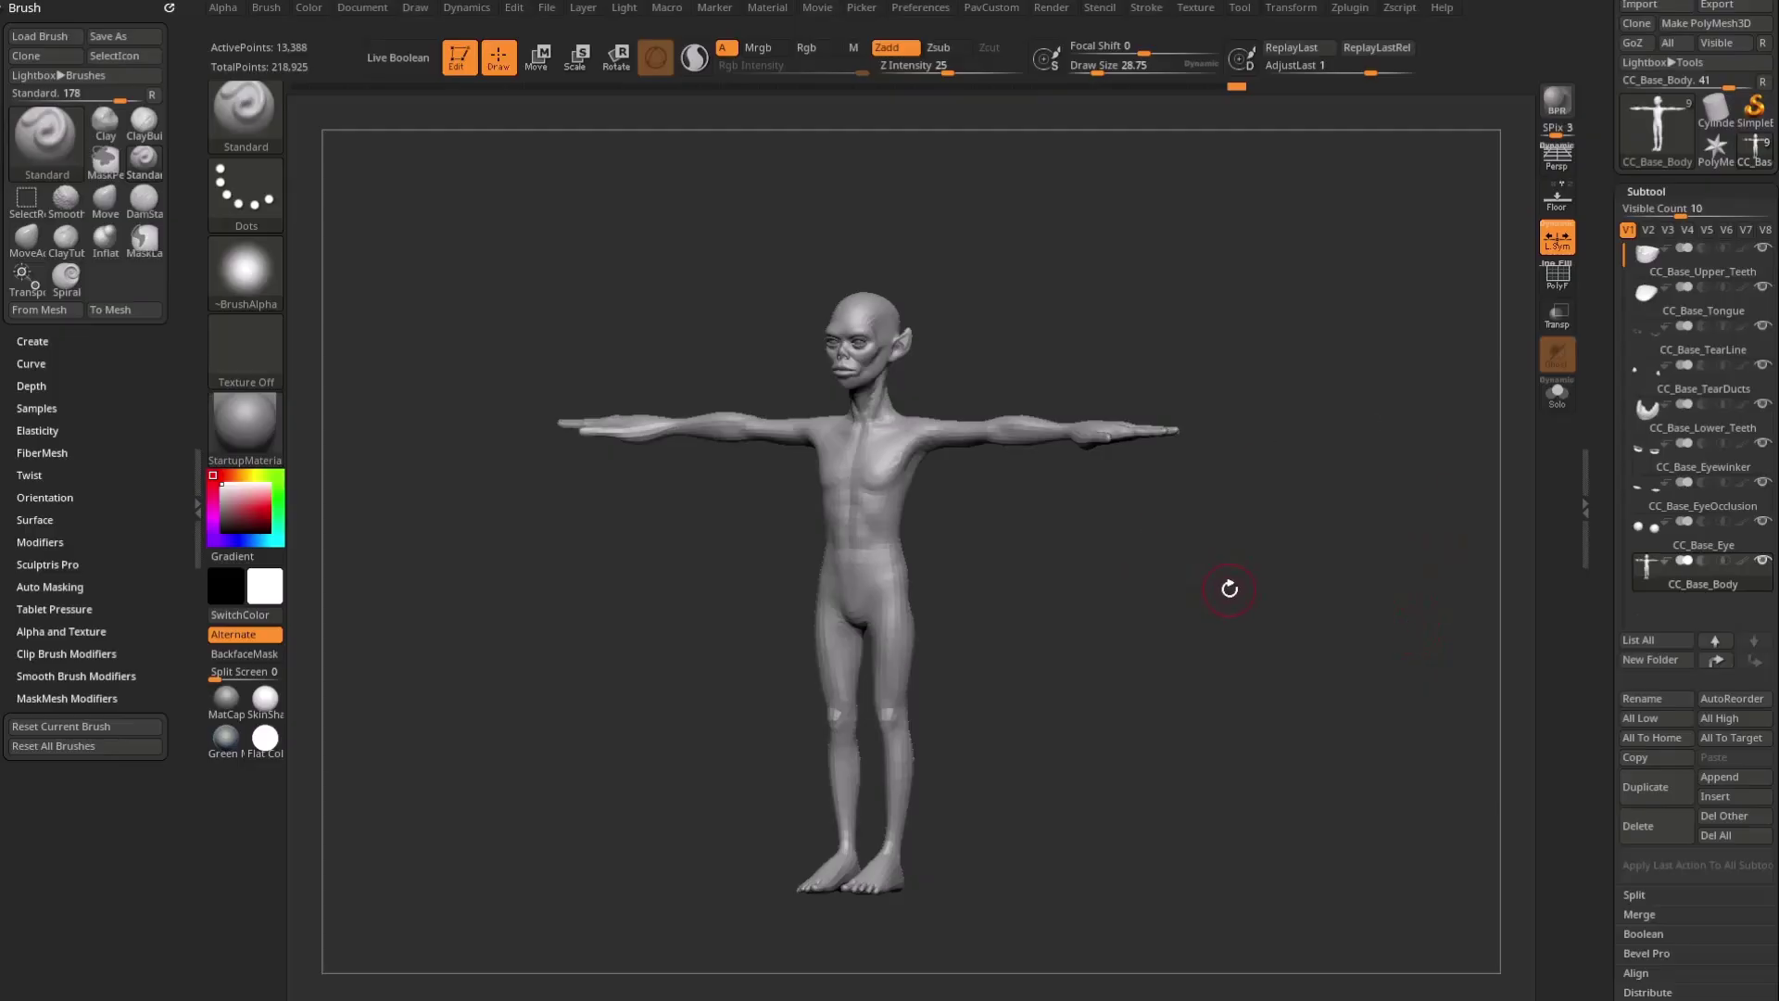
Step: Load the Body_Male.ZTL tool from the base_bodies folder and switch back to the CC_Base_Body tool
scroll(1700, 525, up, 3)
drag(1454, 593, 1411, 595)
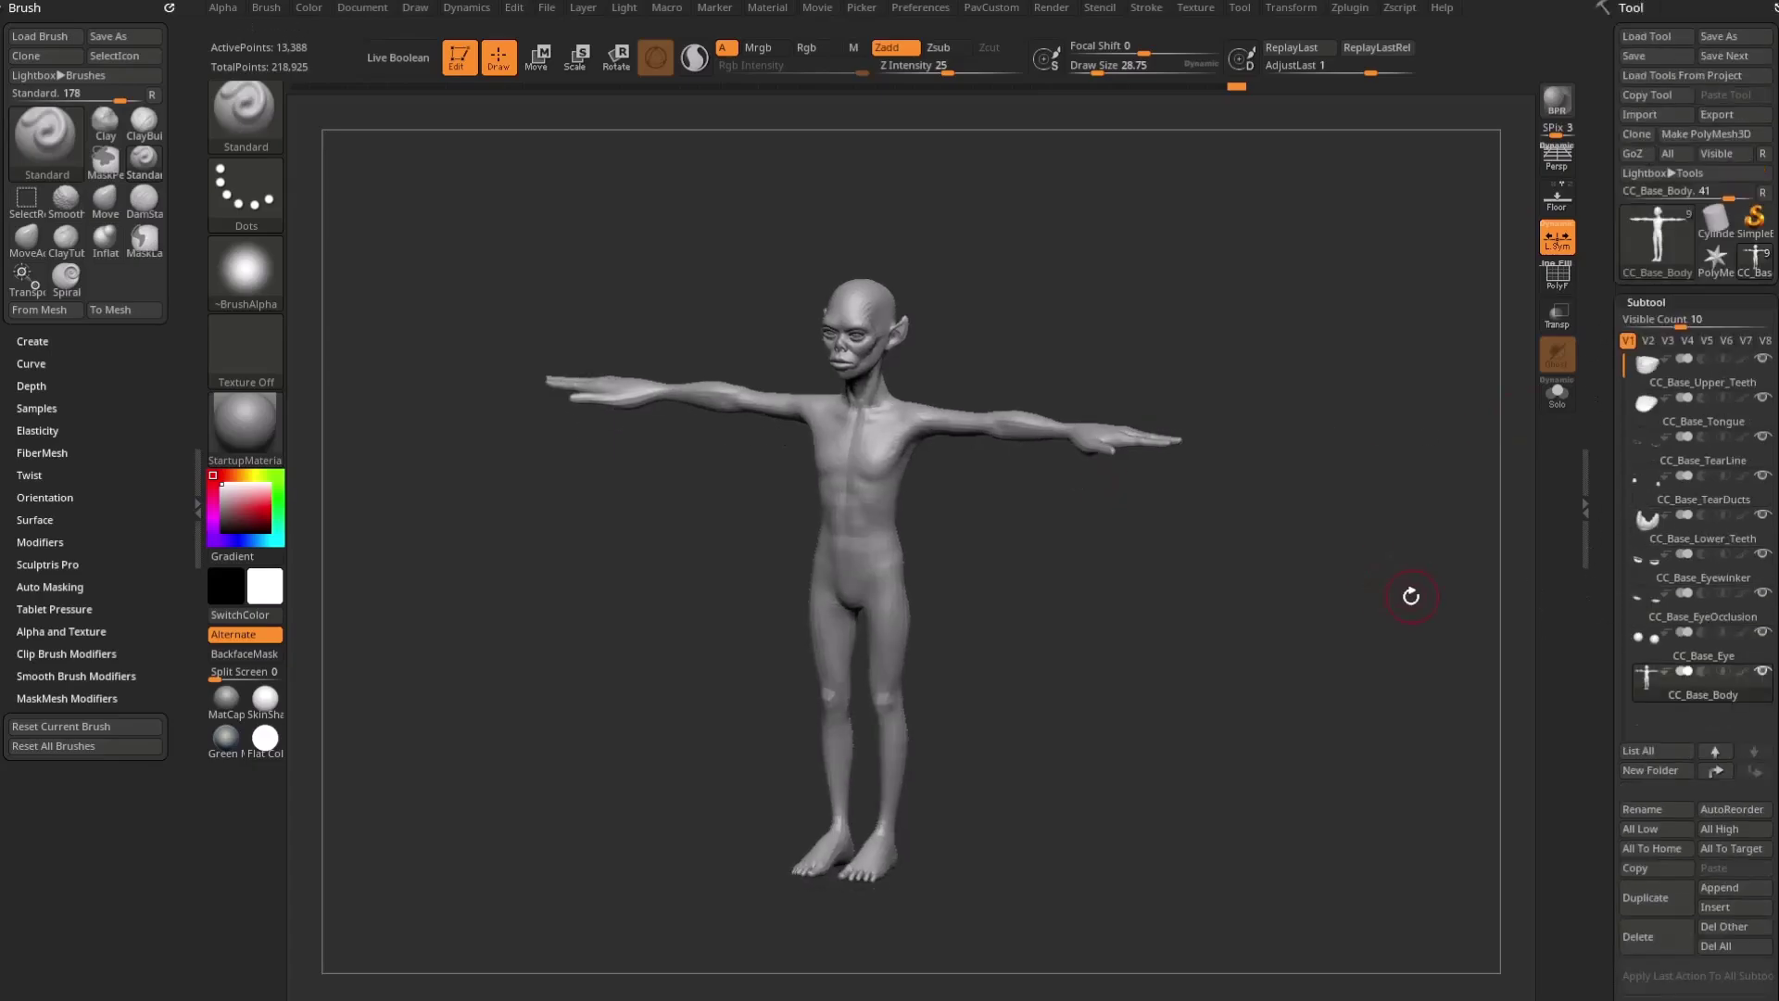
click(1655, 37)
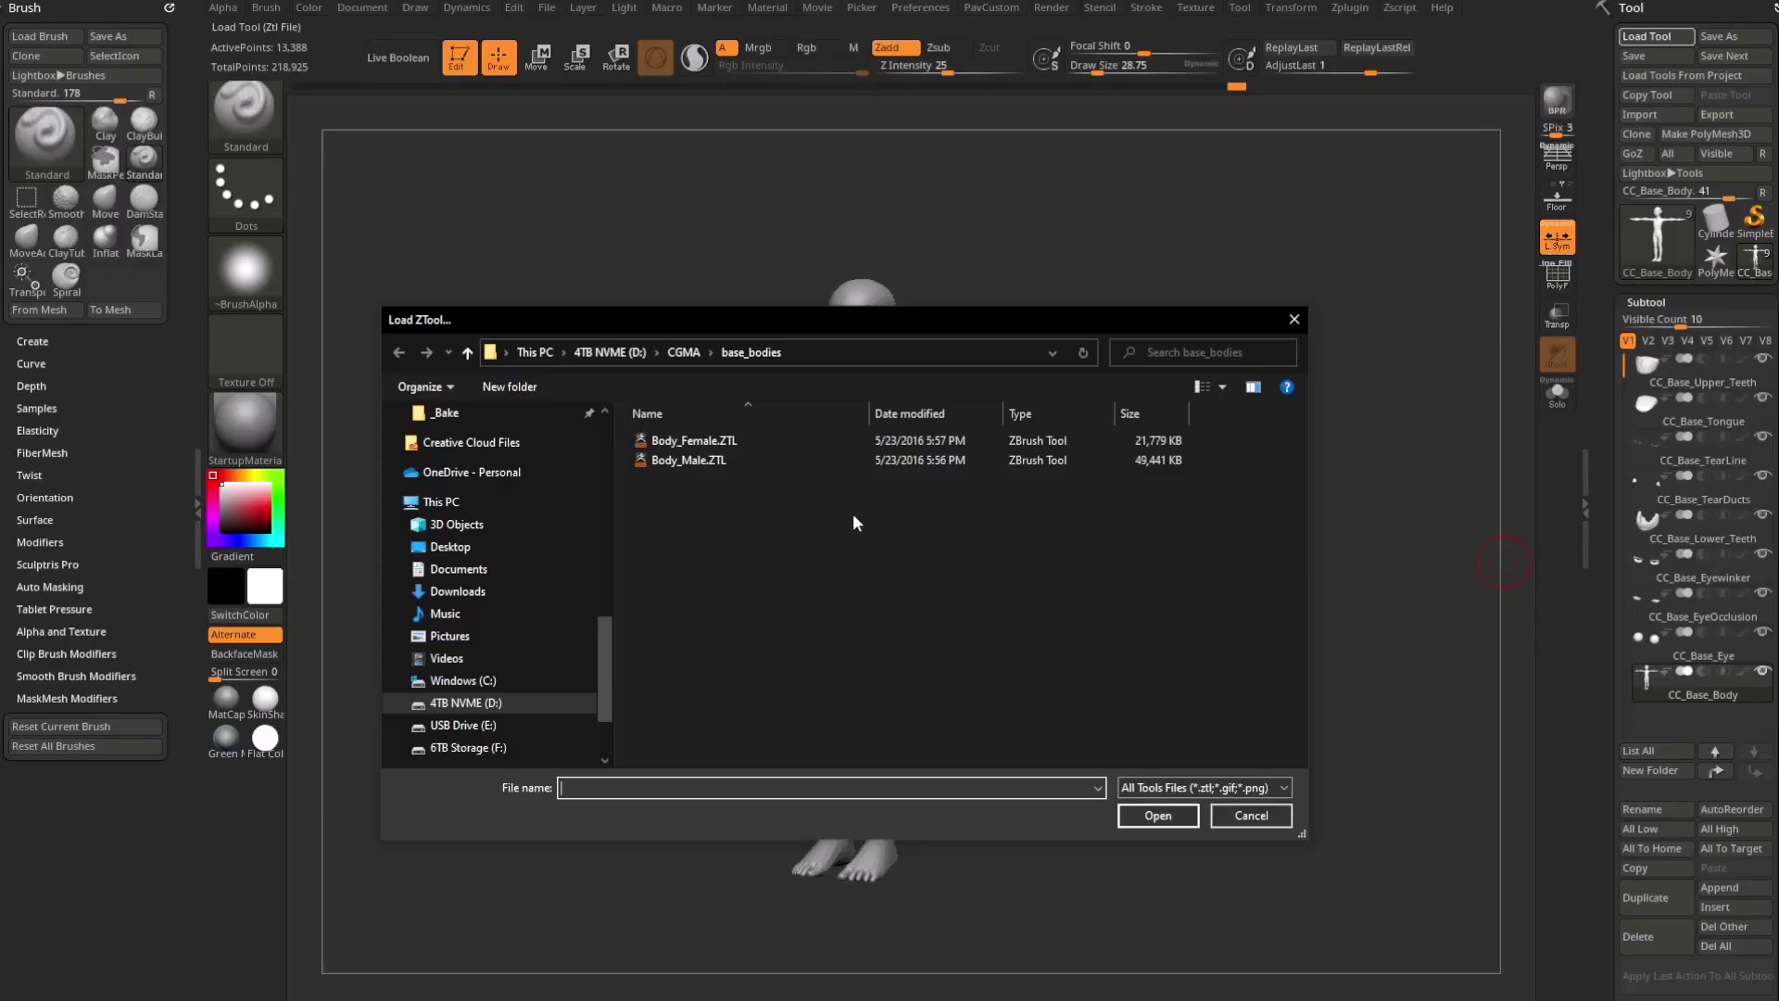
double_click(687, 460)
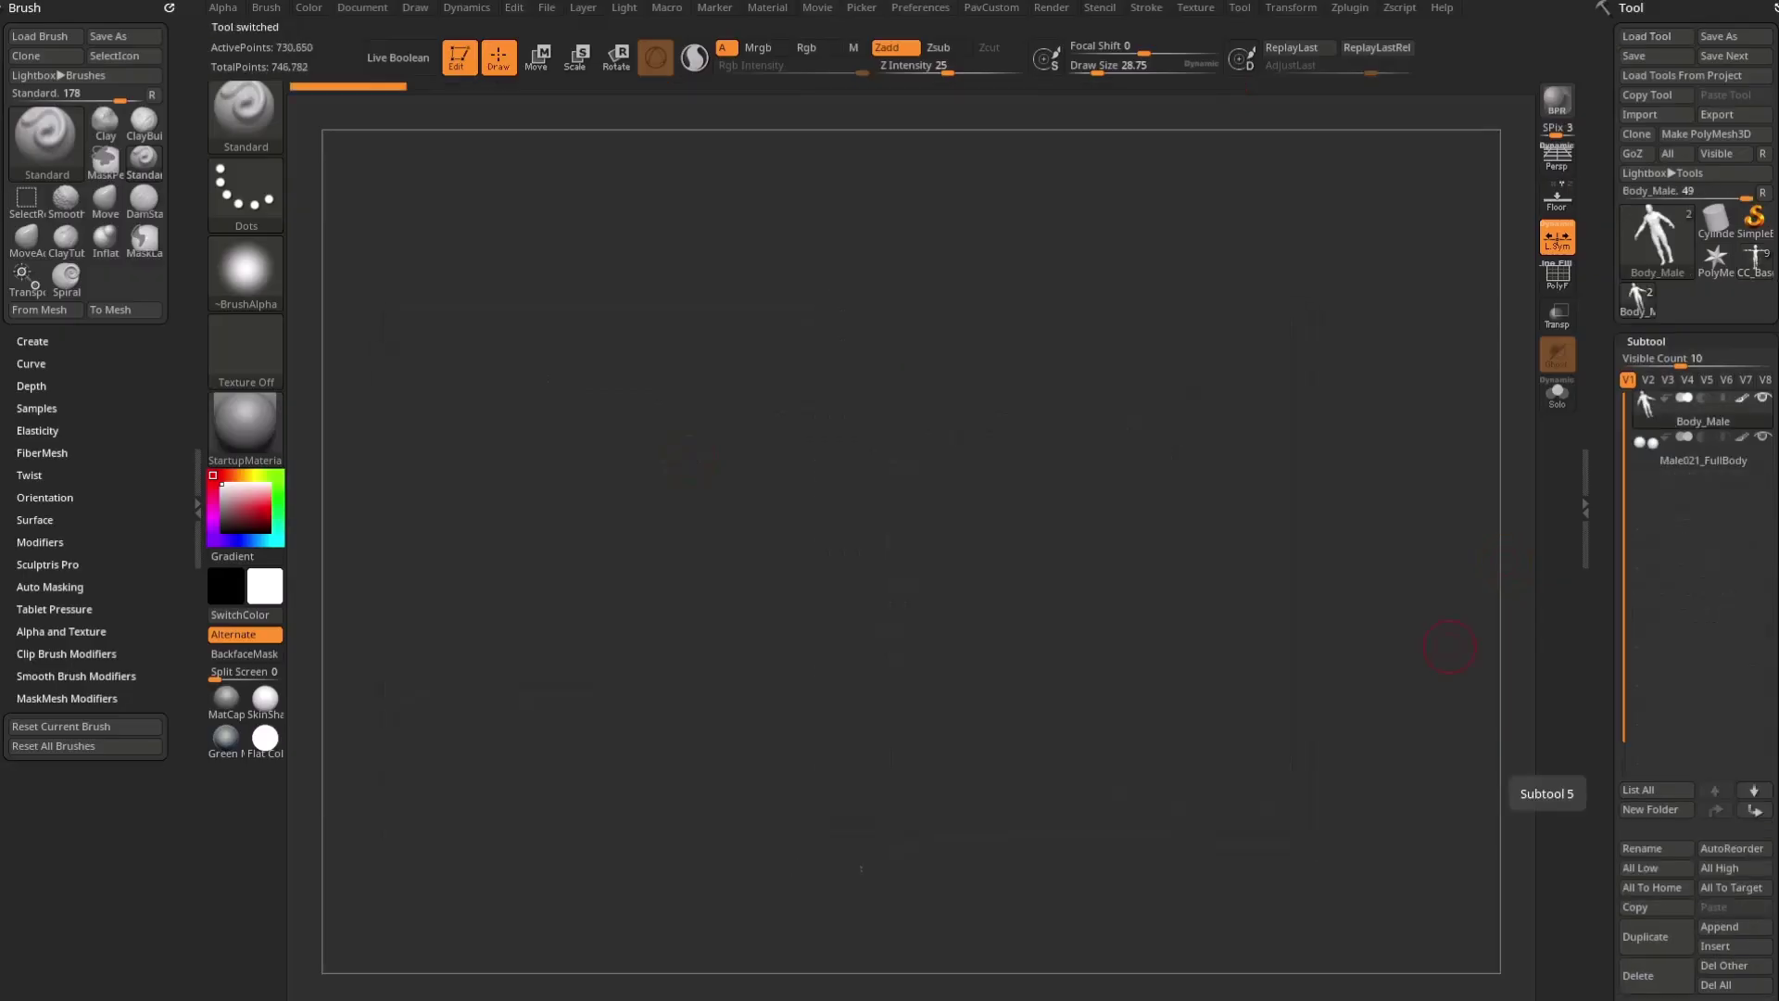
click(1754, 261)
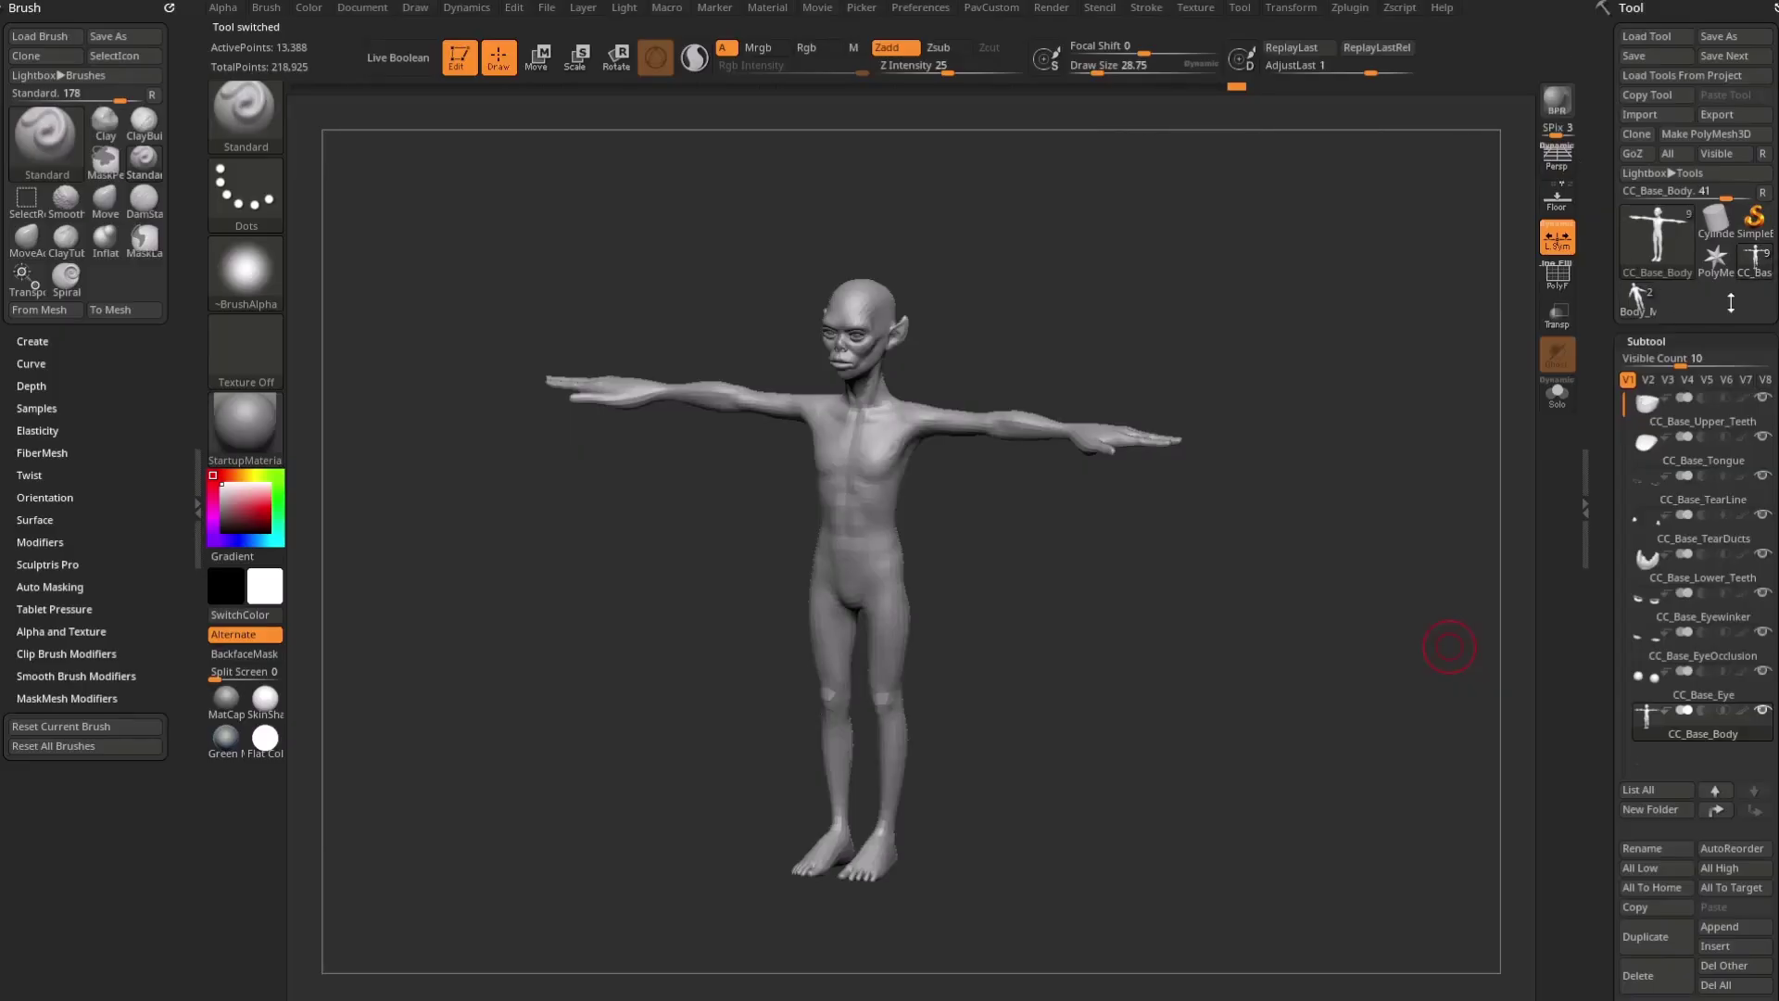
Step: Check the subtools of the loaded Body_Male tool and return to the CC_Base_Body tool
mouse_move(1760, 264)
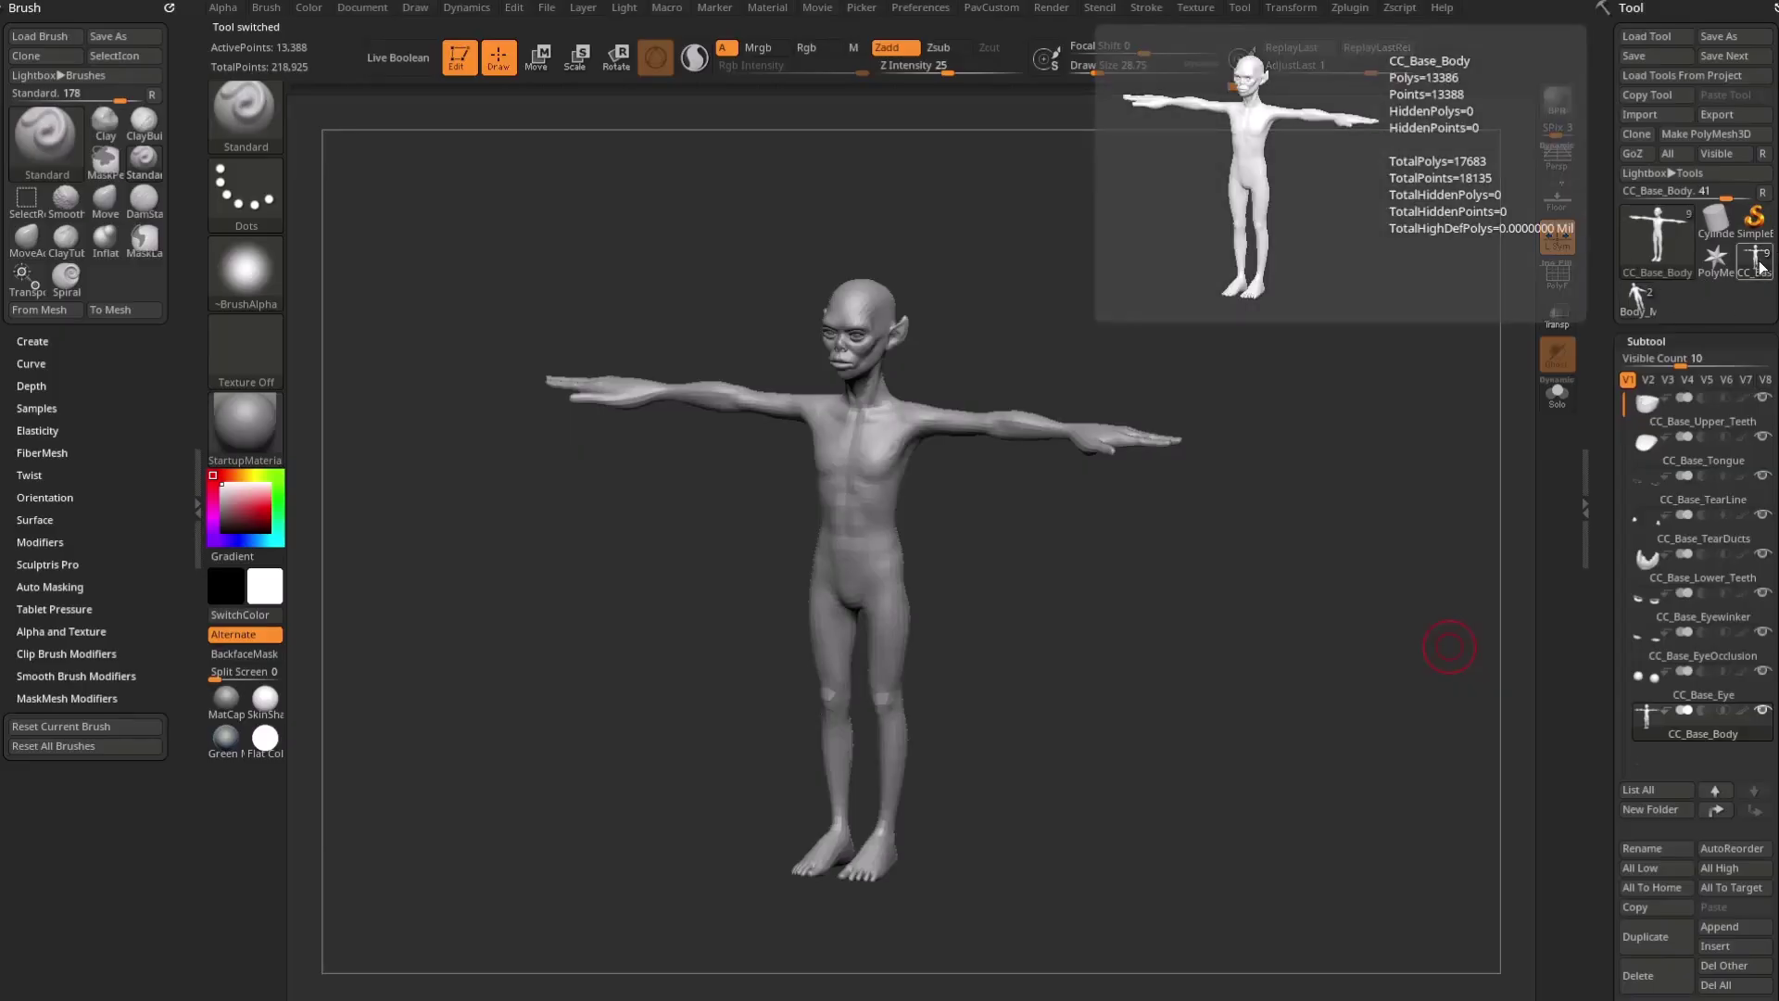
click(1635, 298)
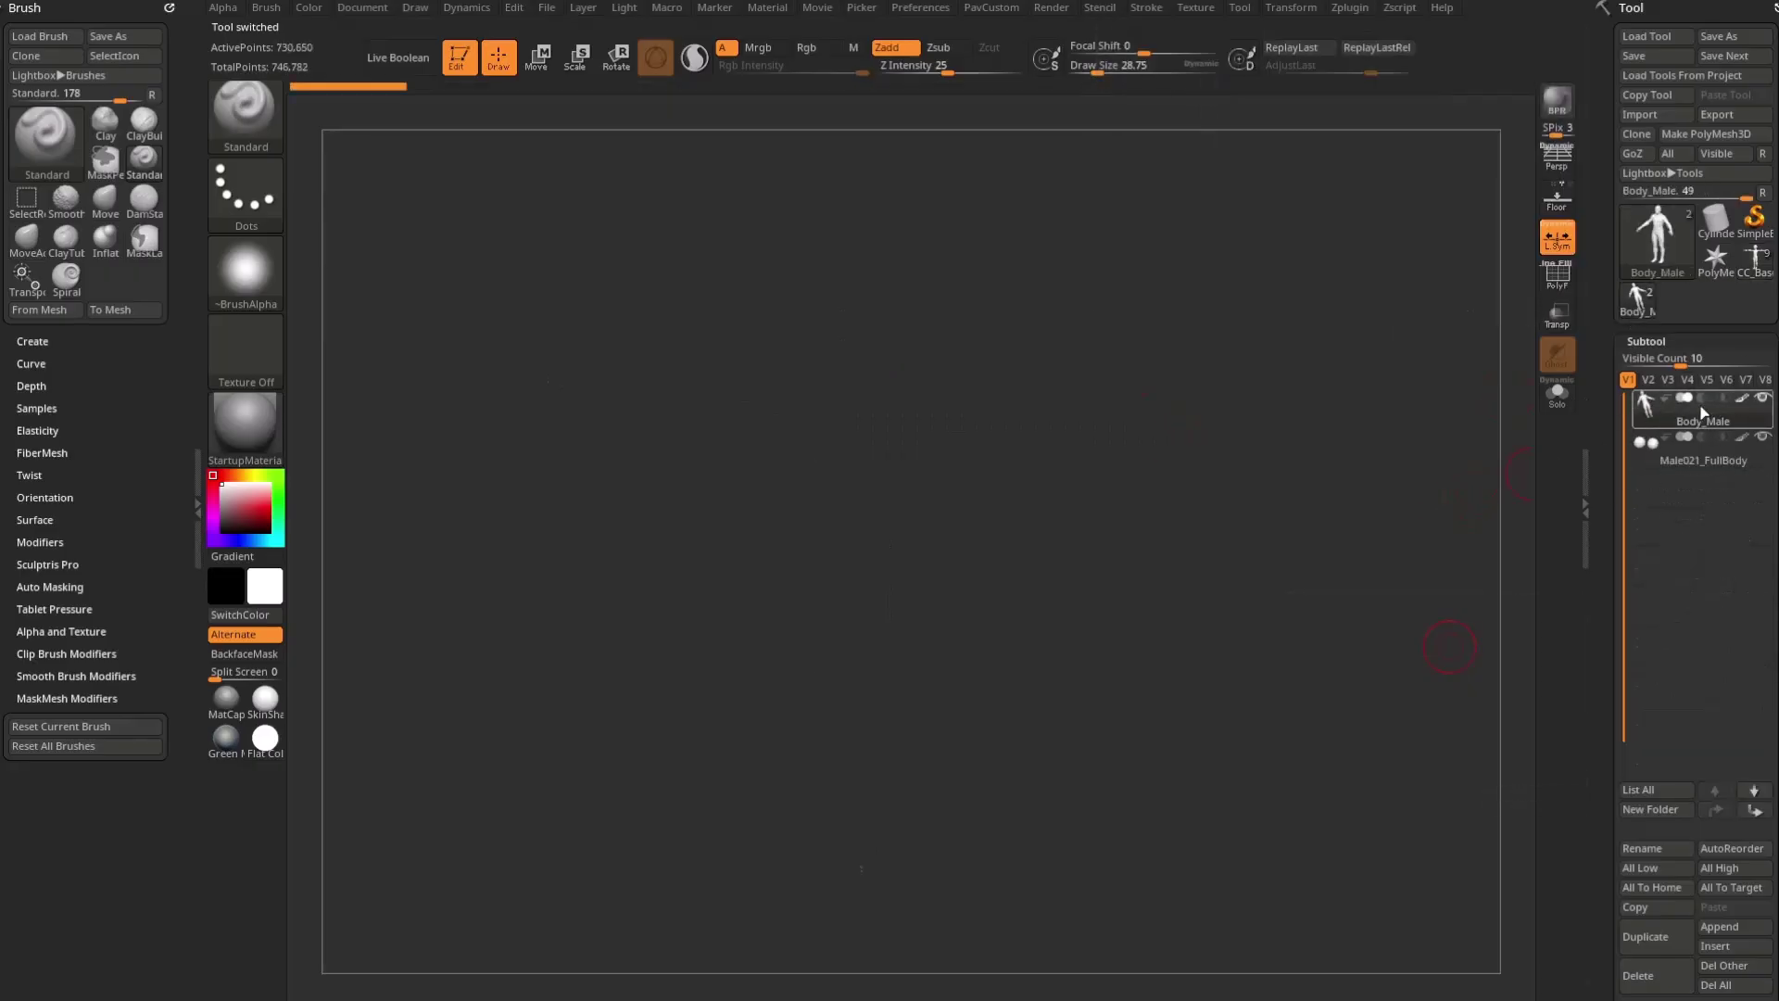
mouse_move(1702, 414)
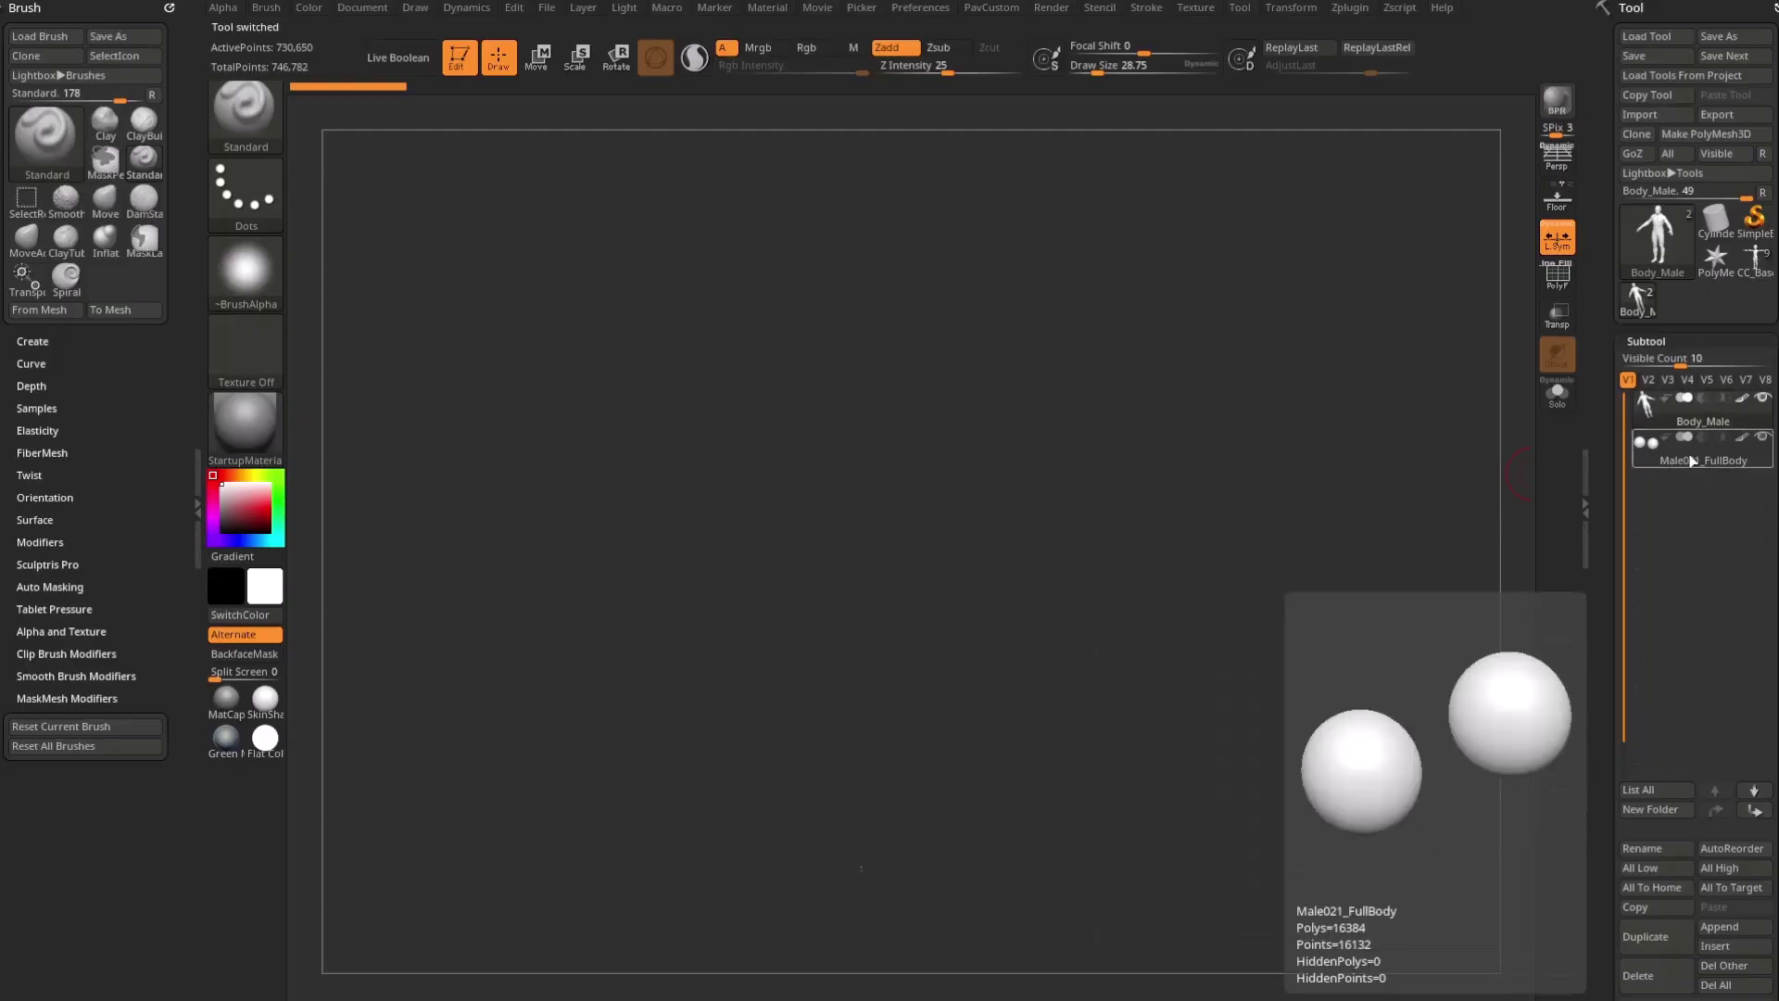
click(1754, 265)
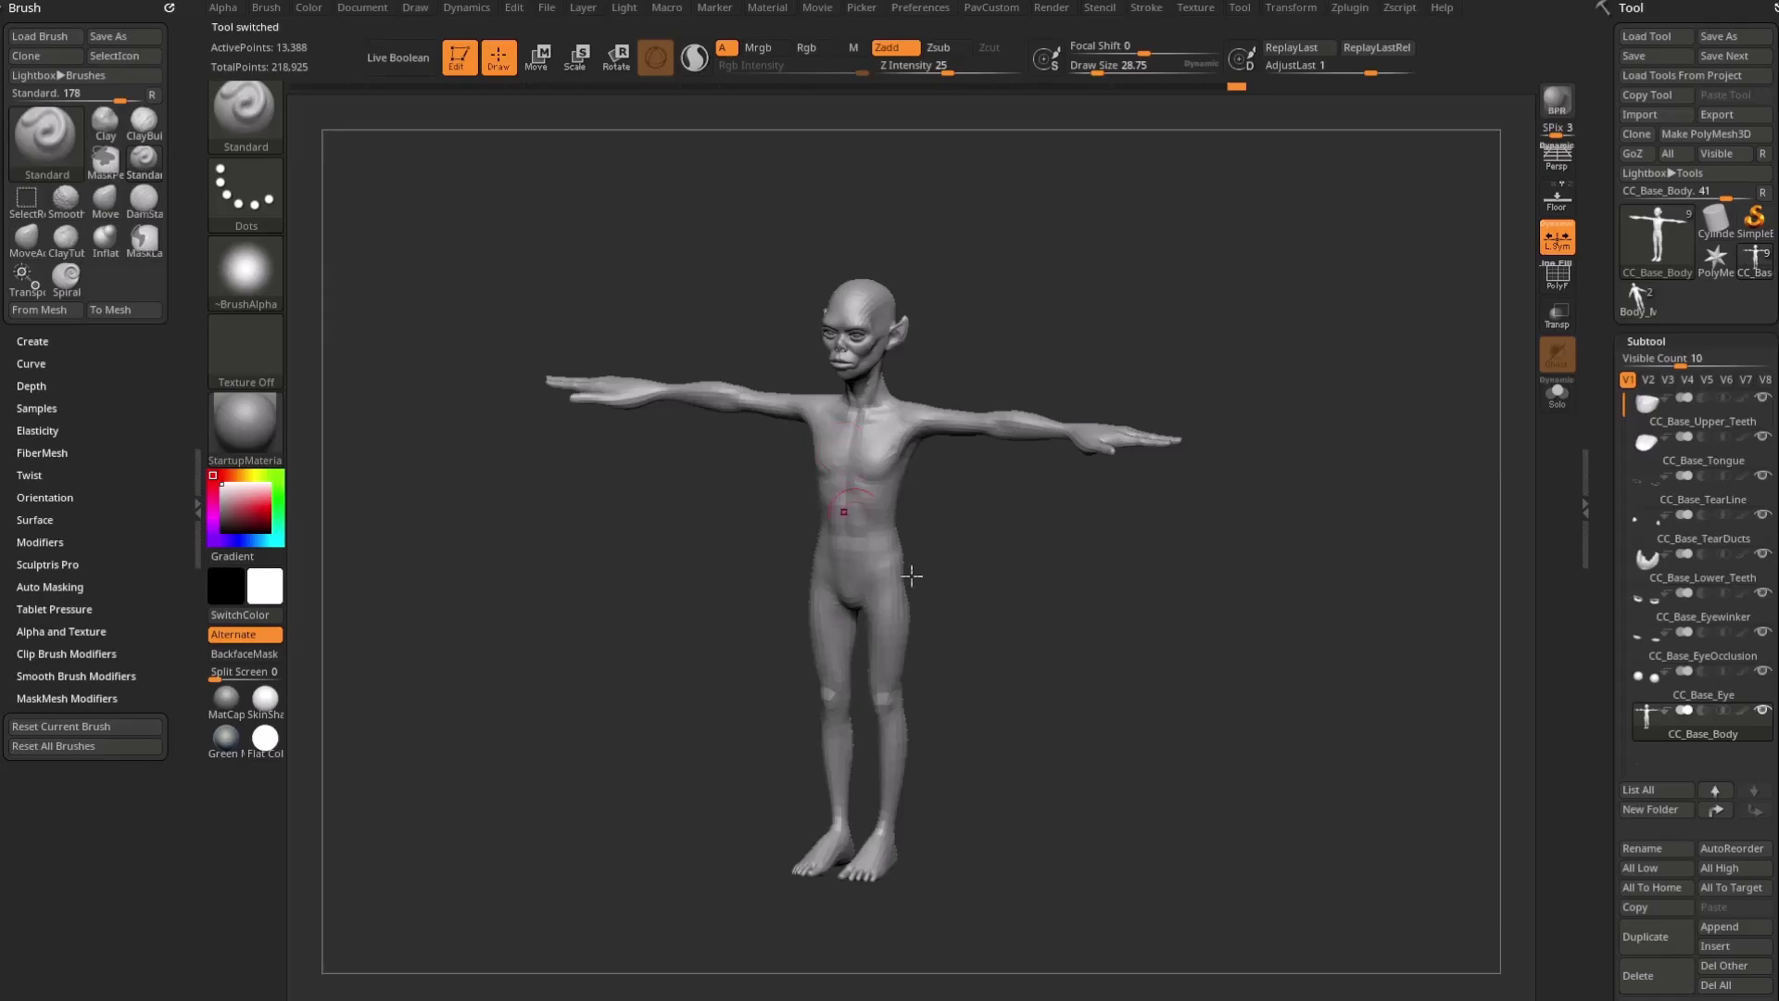
Step: Append Body_Male to the creature tool as a new subtool
scroll(1580, 693, down, 3)
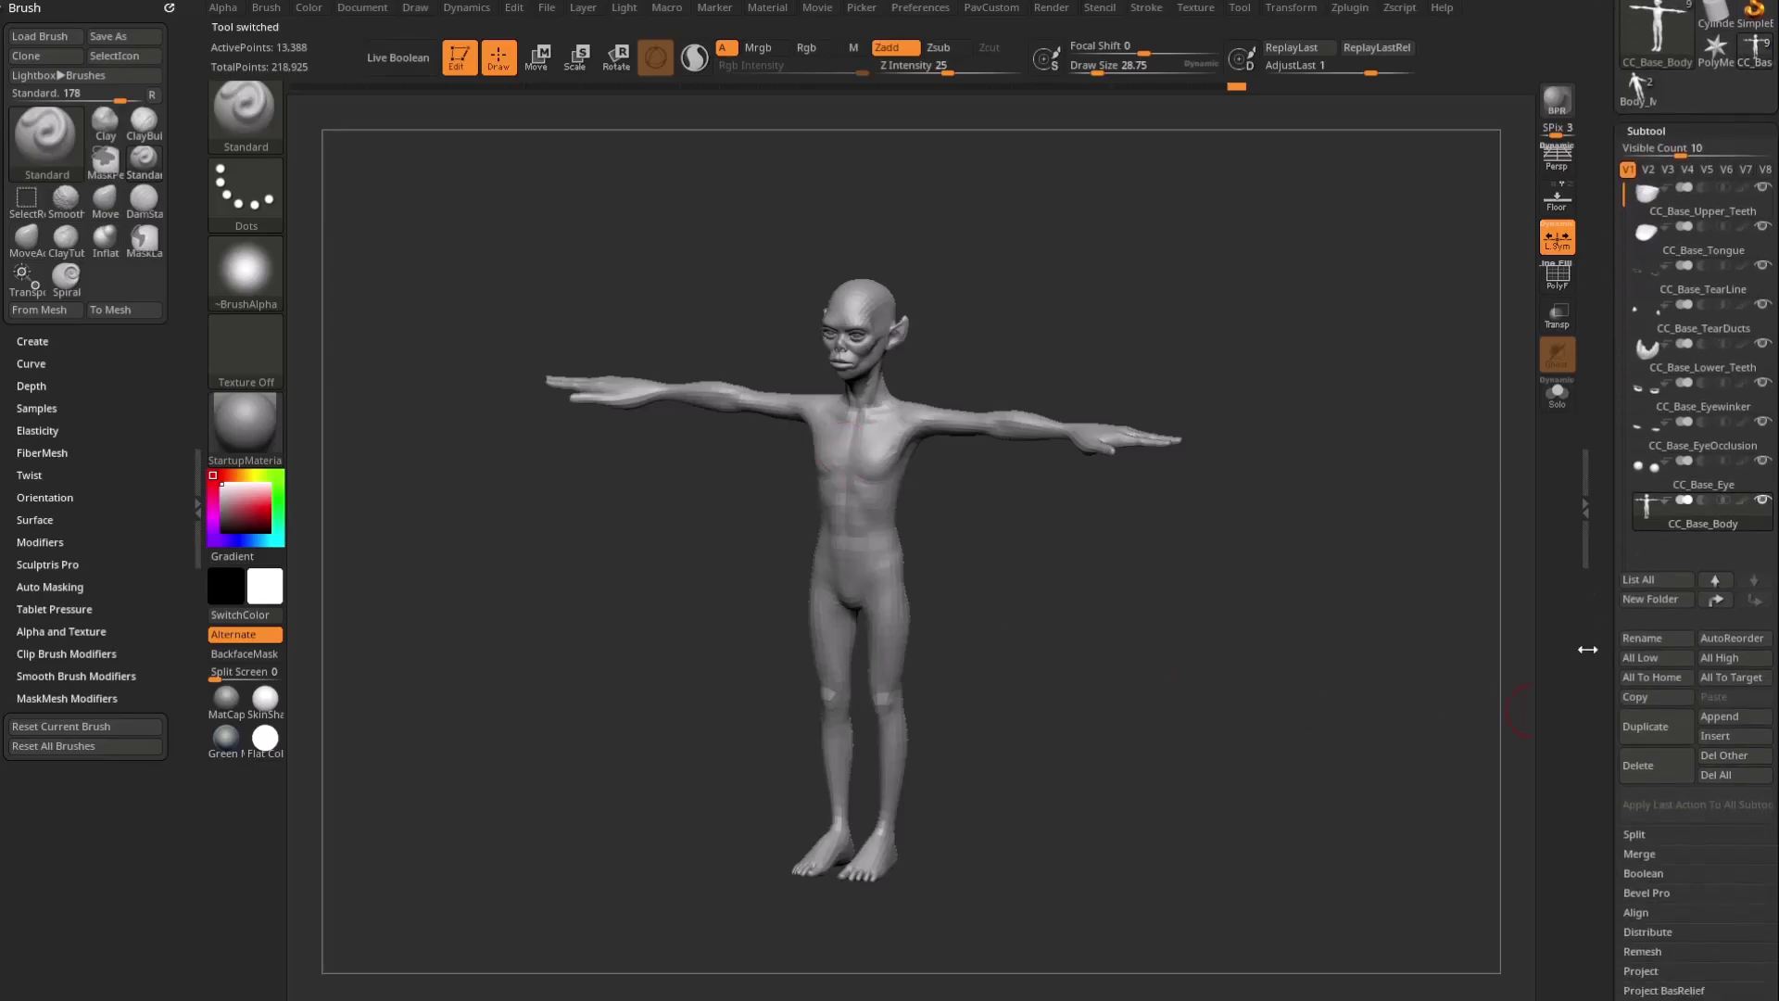
click(1718, 716)
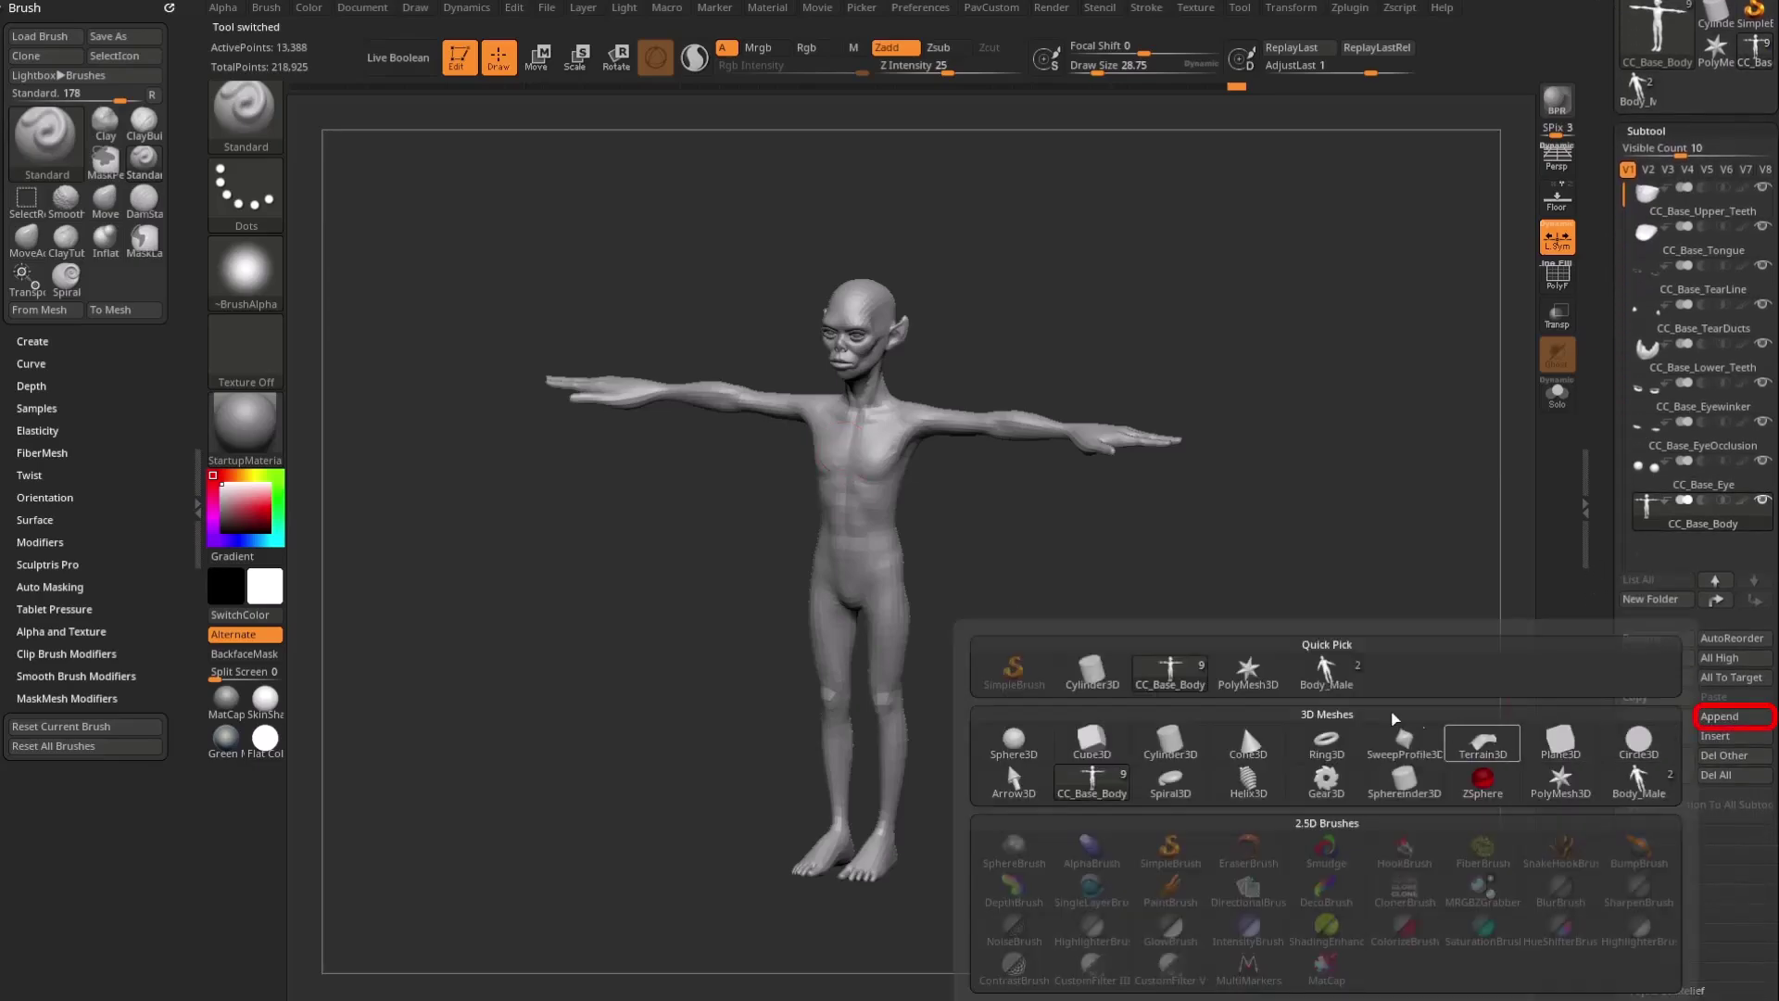
click(1332, 670)
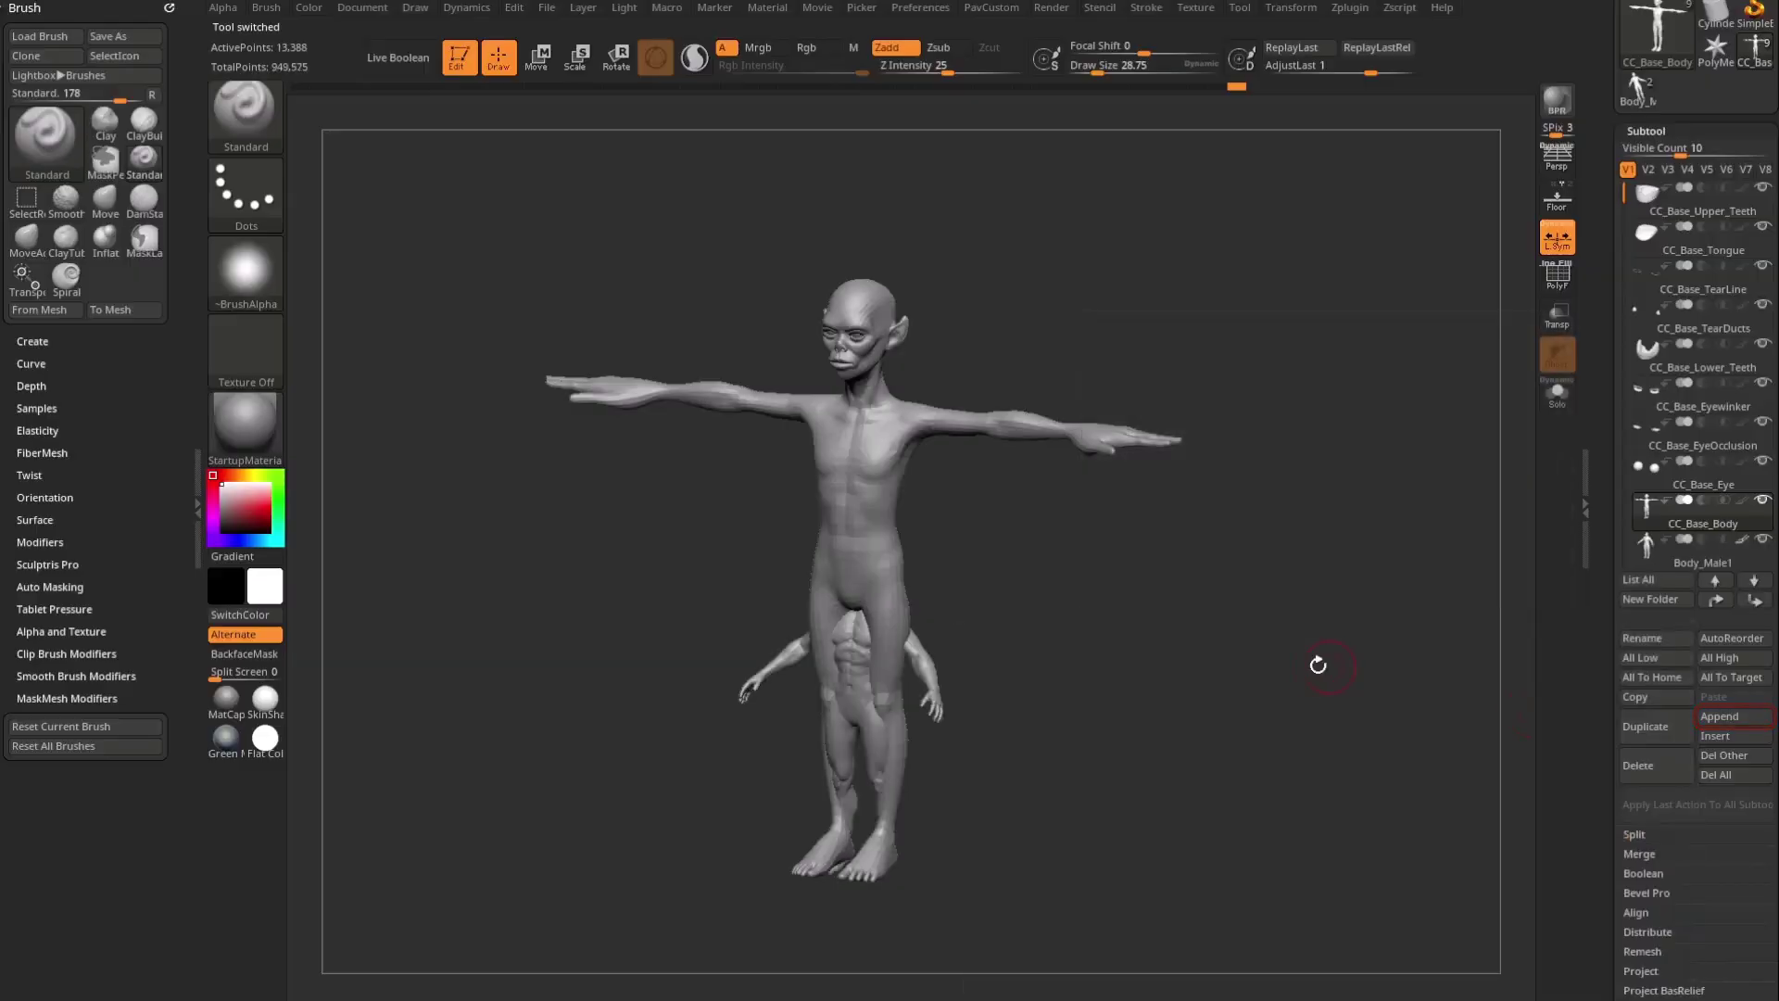
Step: Scale the Body_Male1 subtool up uniformly from the feet to match the creature's height, and return to Draw mode
scroll(1704, 192, down, 3)
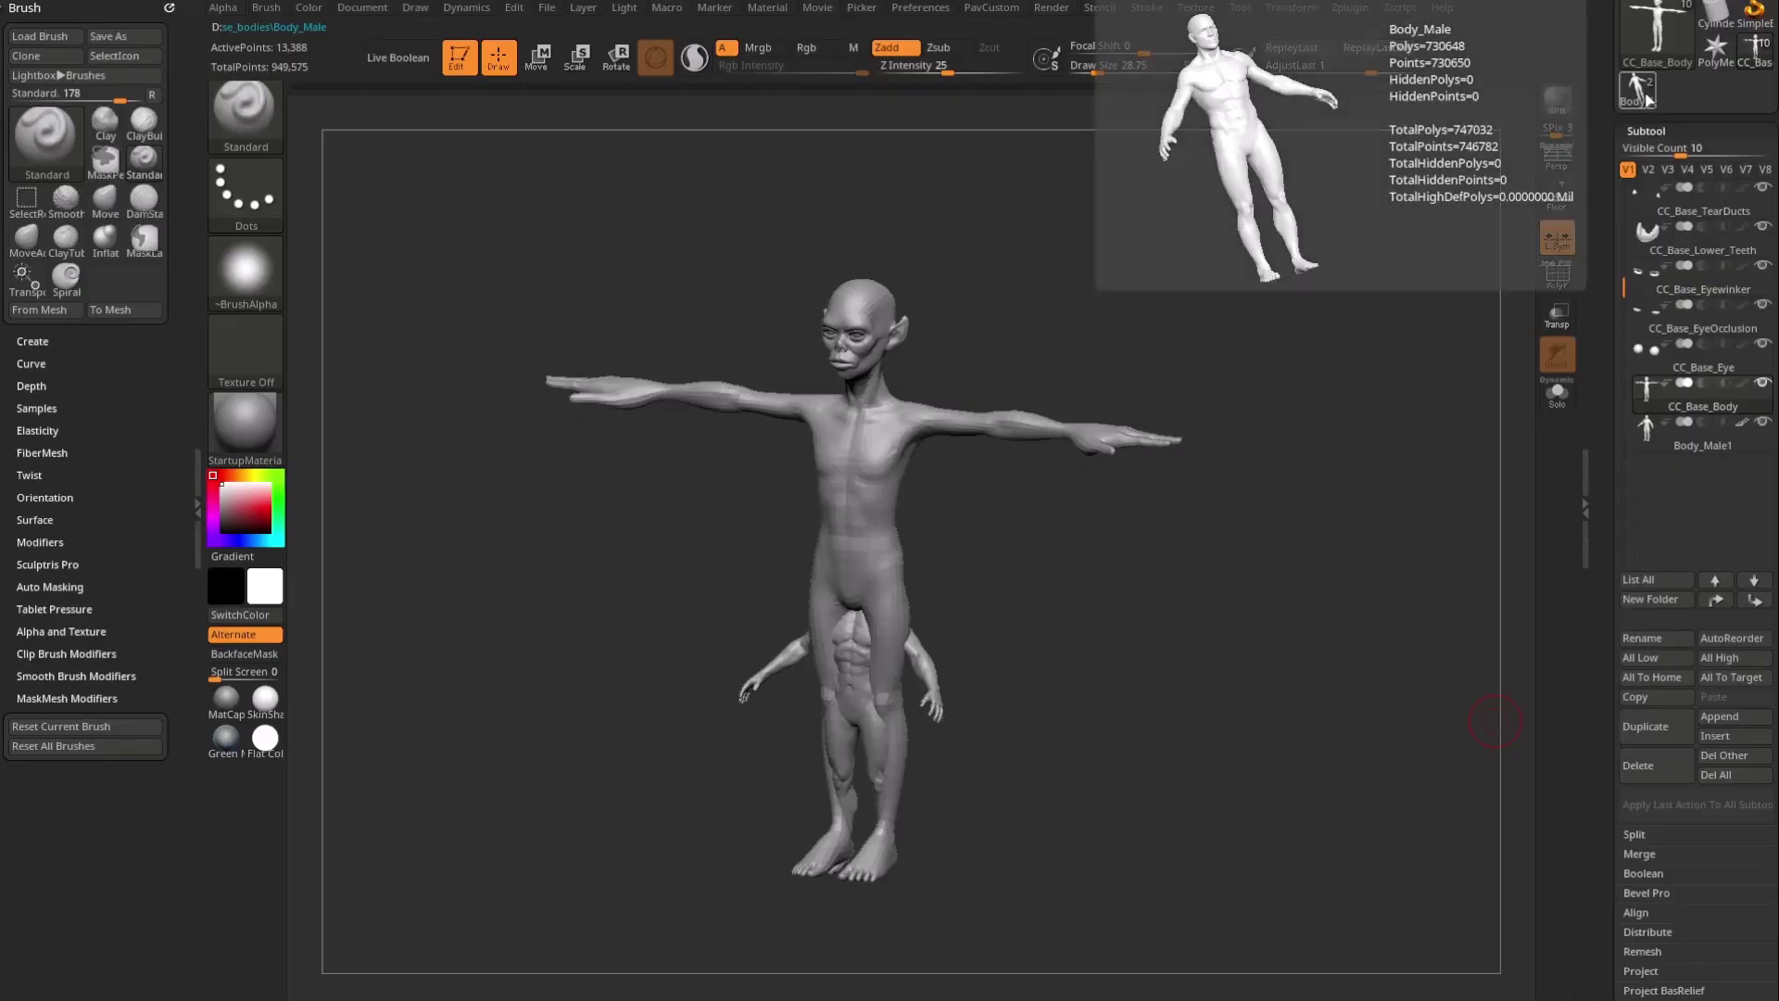
click(1699, 445)
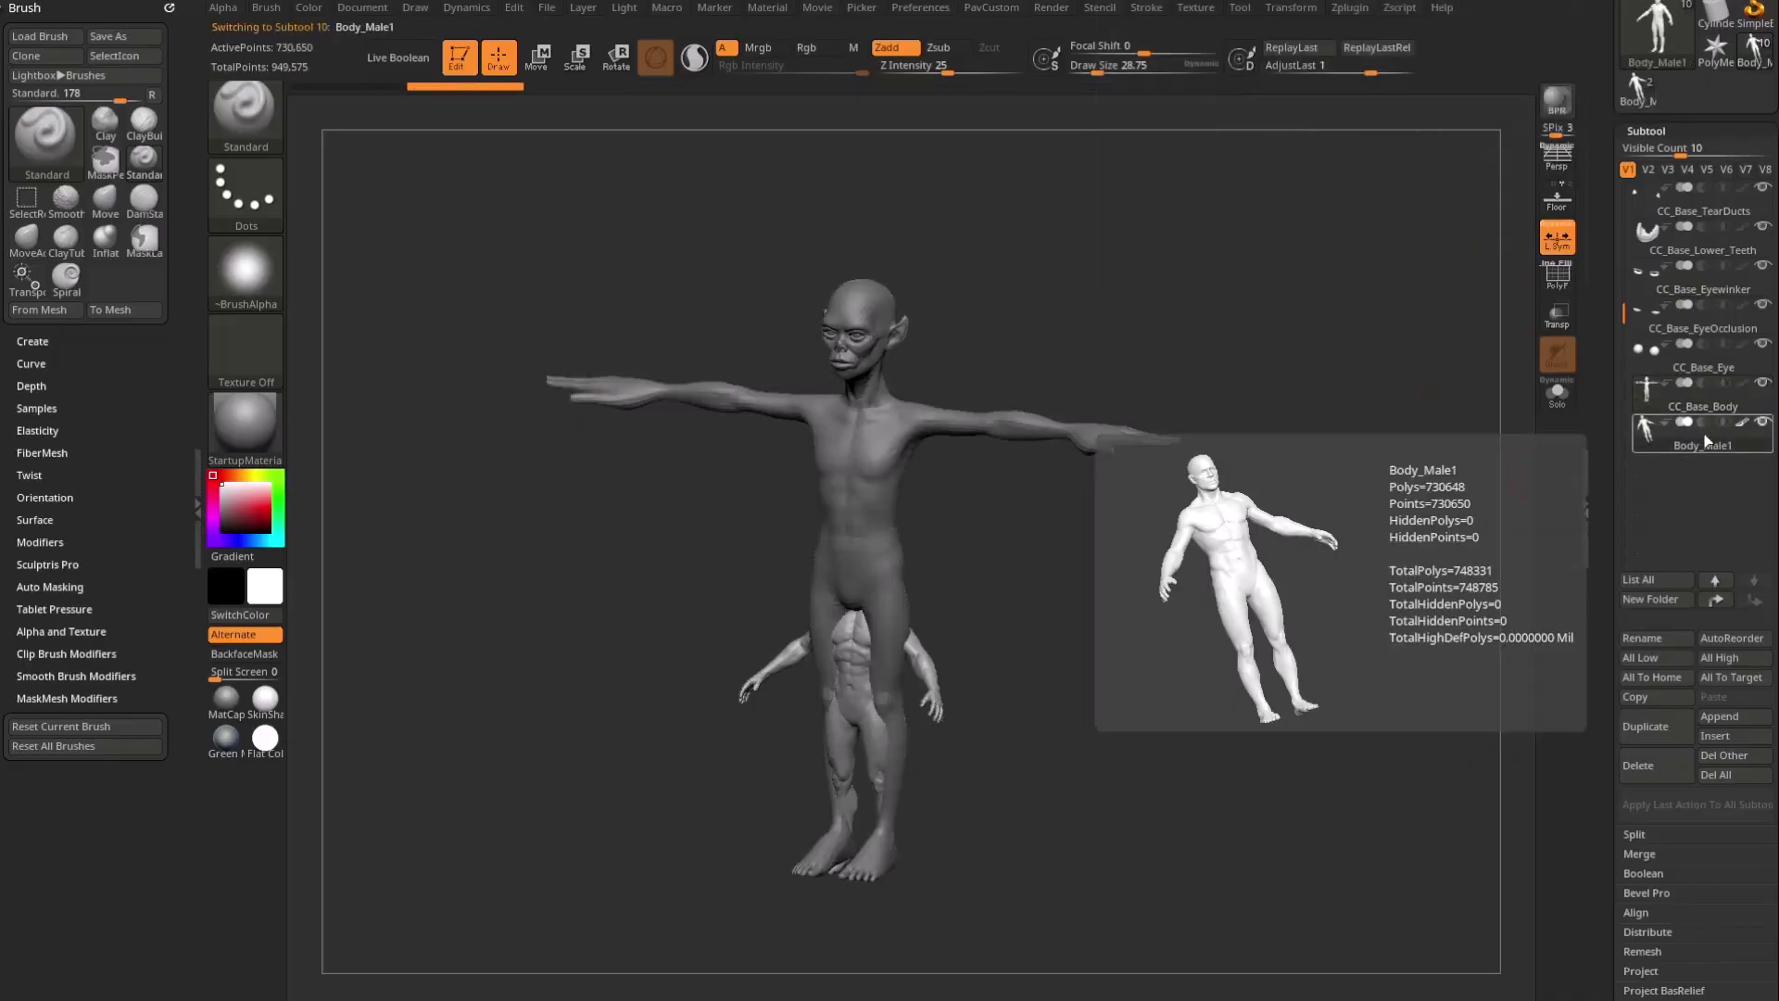
shift+drag(1306, 413, 775, 321)
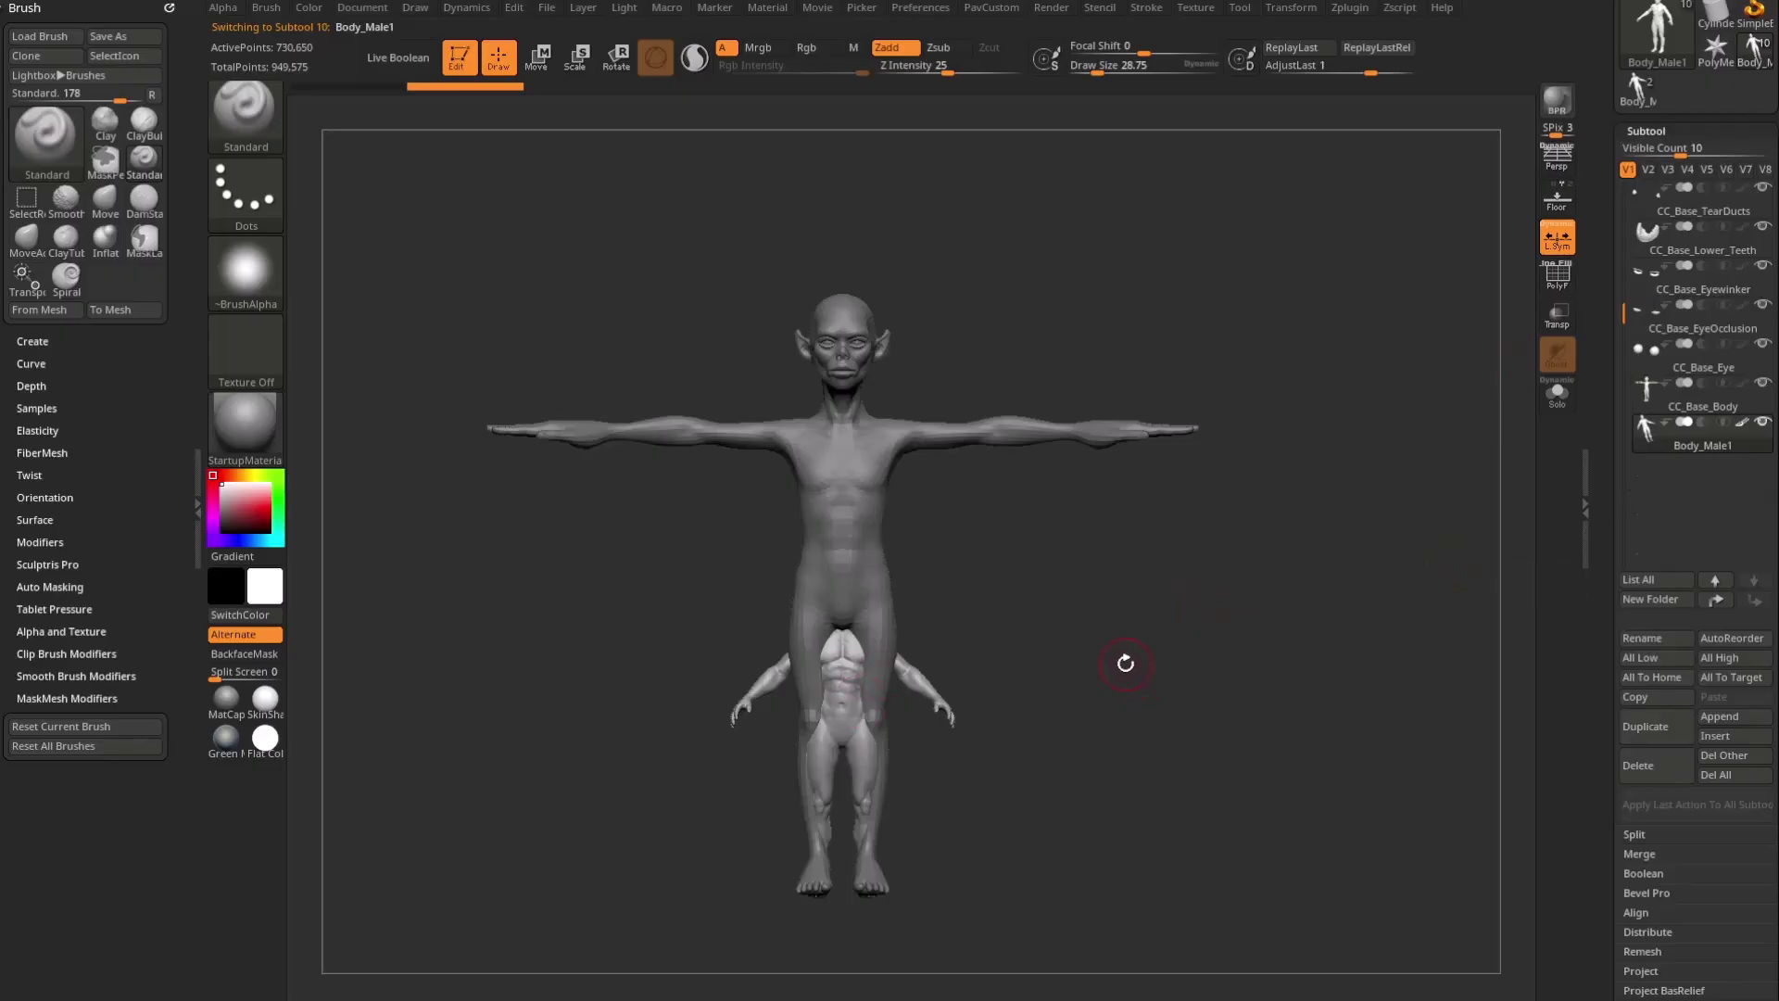
key(w)
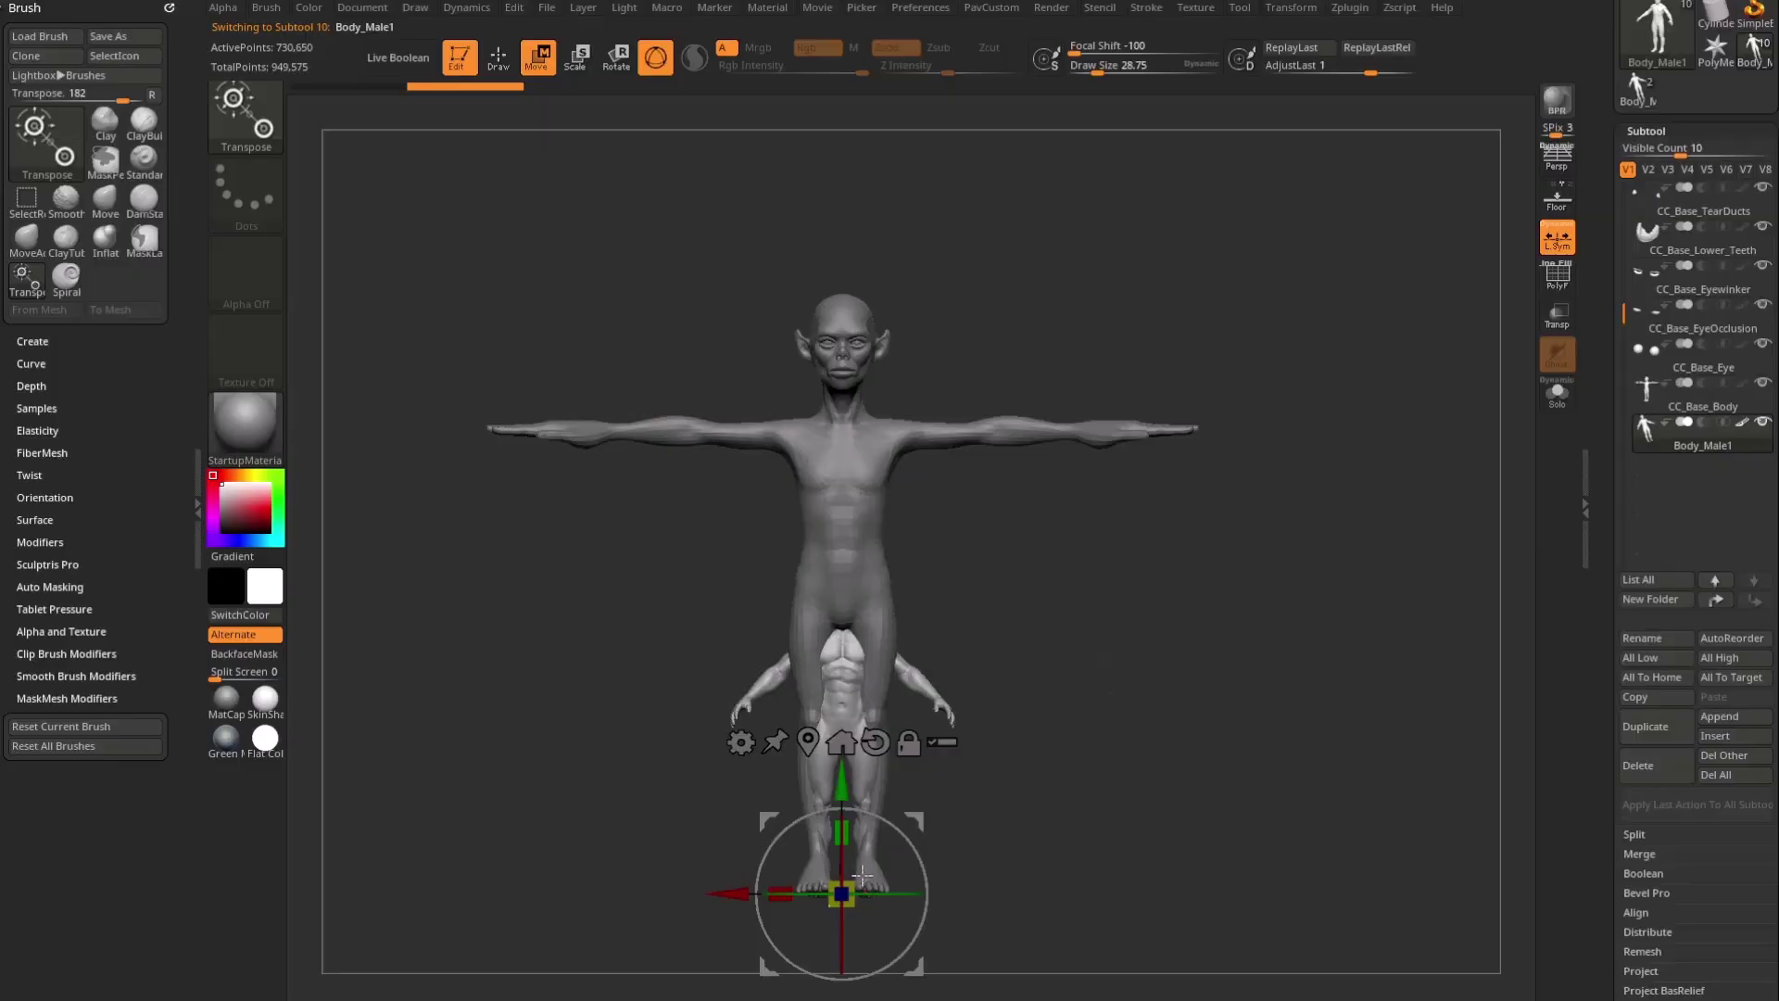
drag(841, 894, 944, 818)
shift+drag(1111, 692, 971, 692)
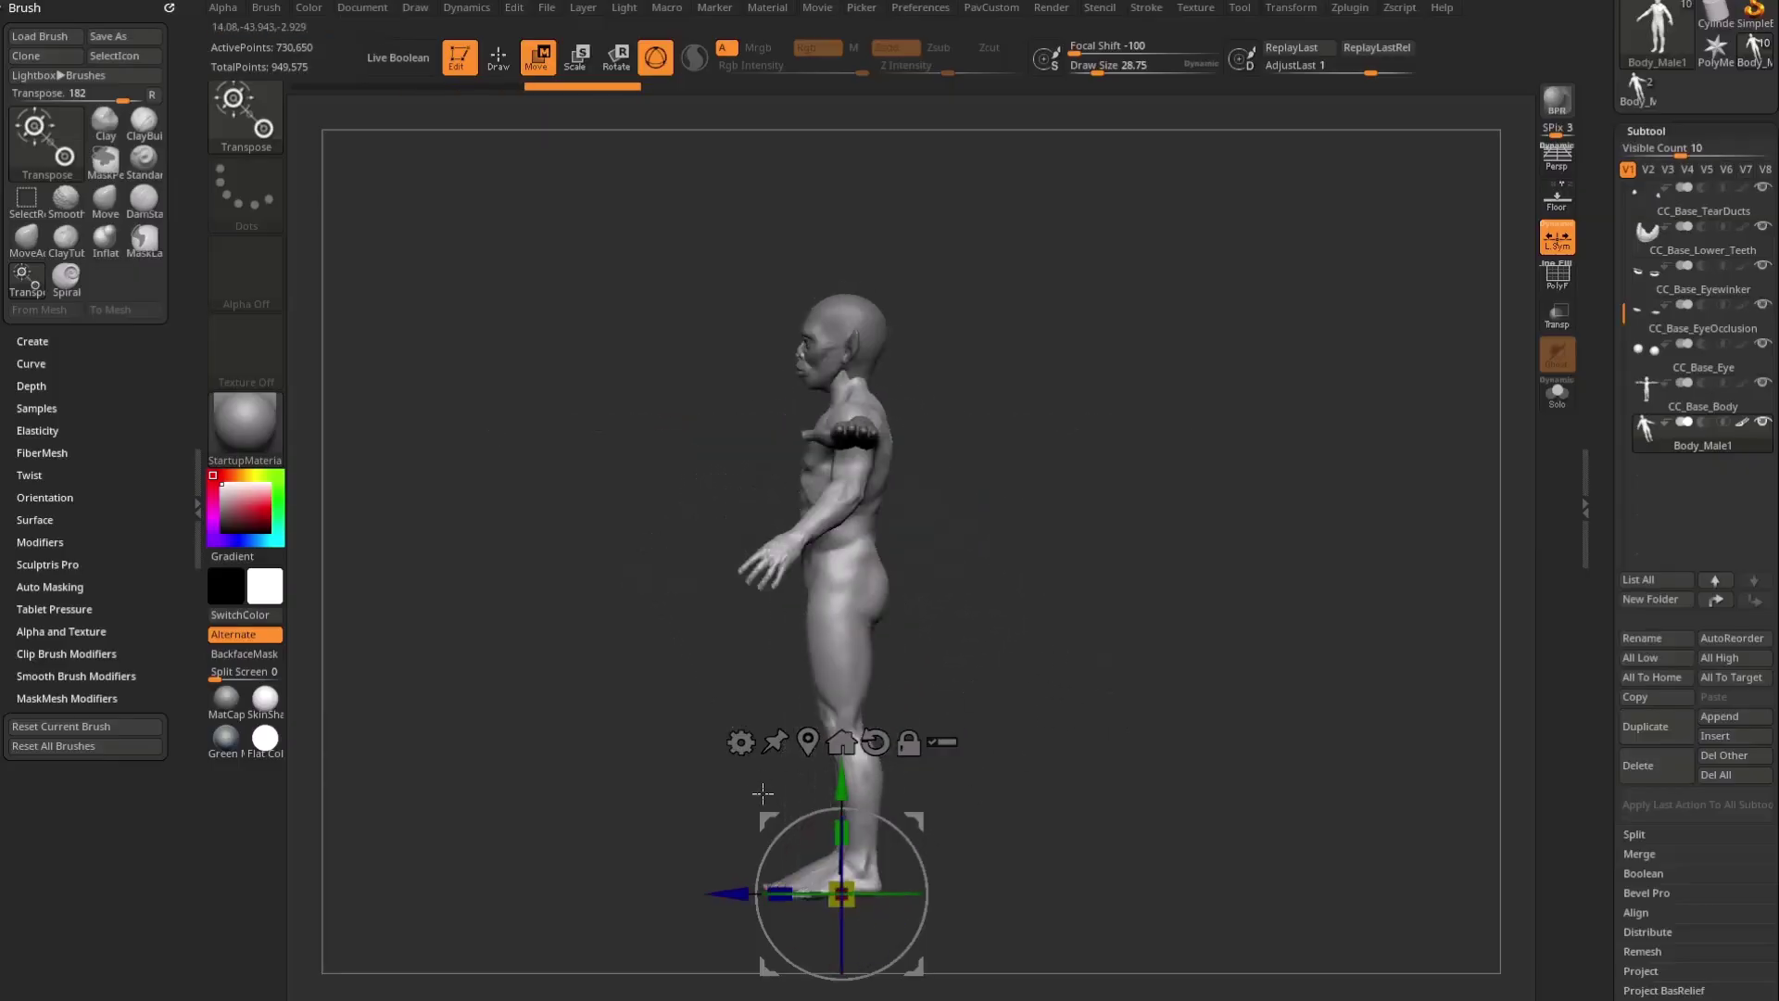
key(q)
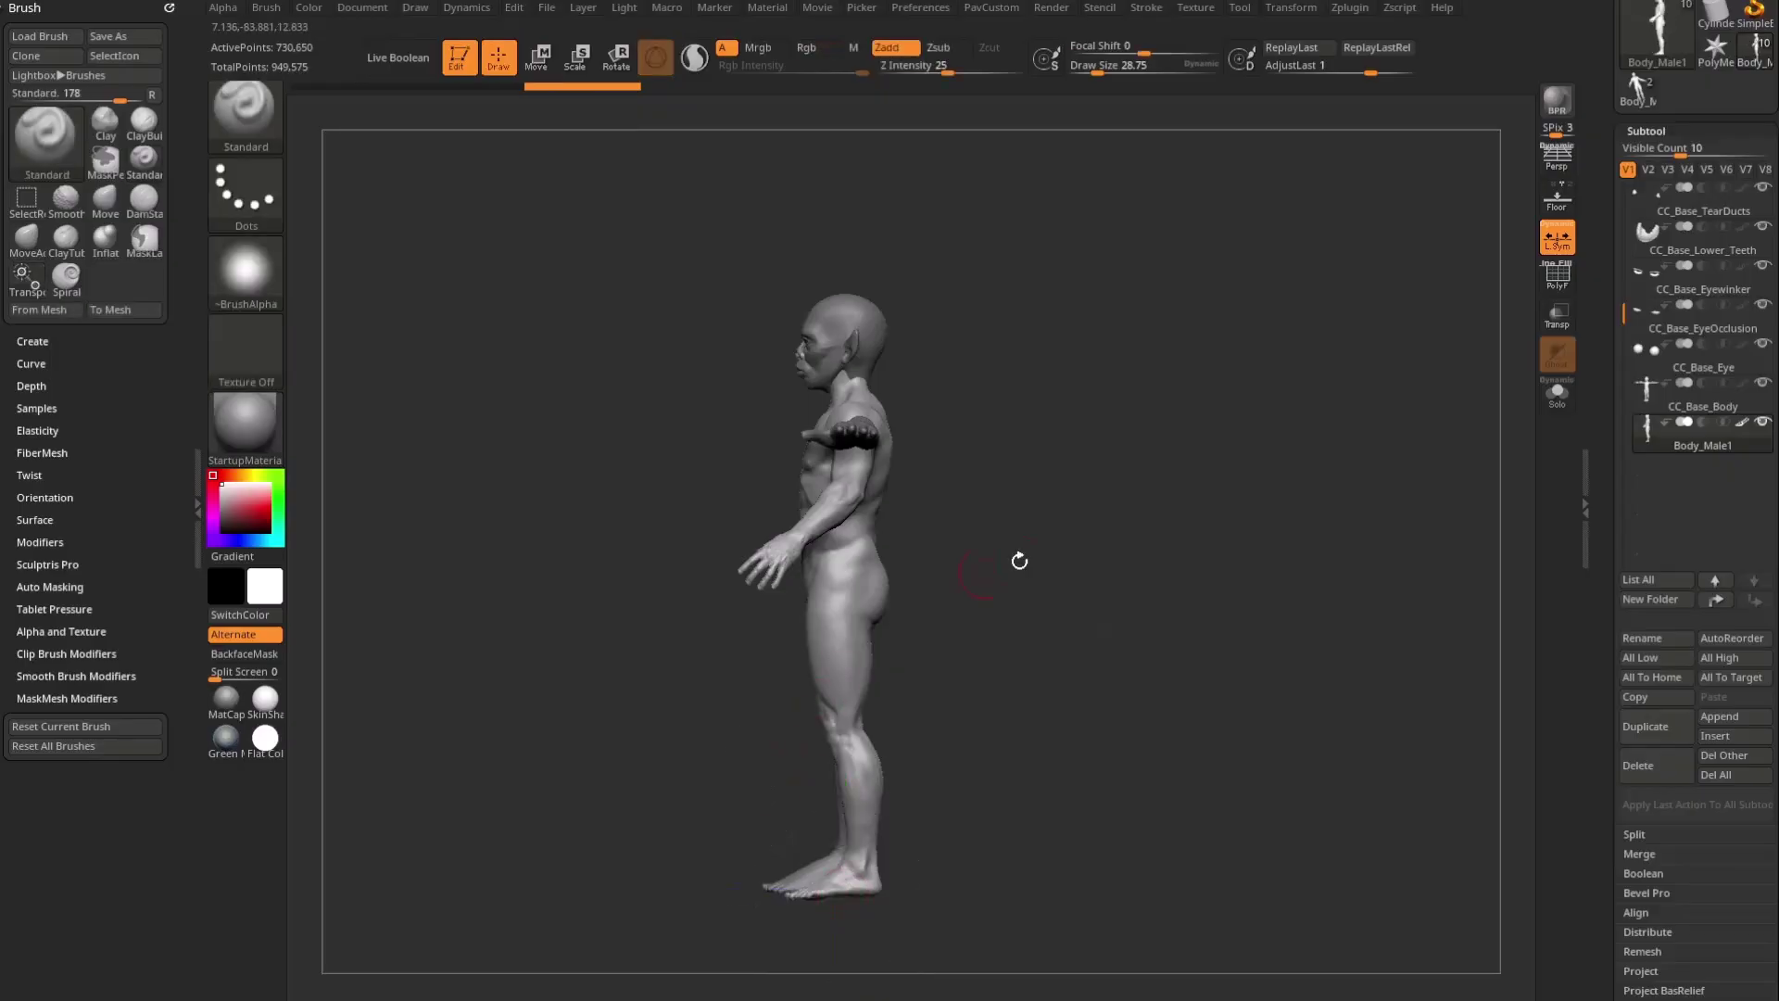
shift+drag(977, 572, 754, 329)
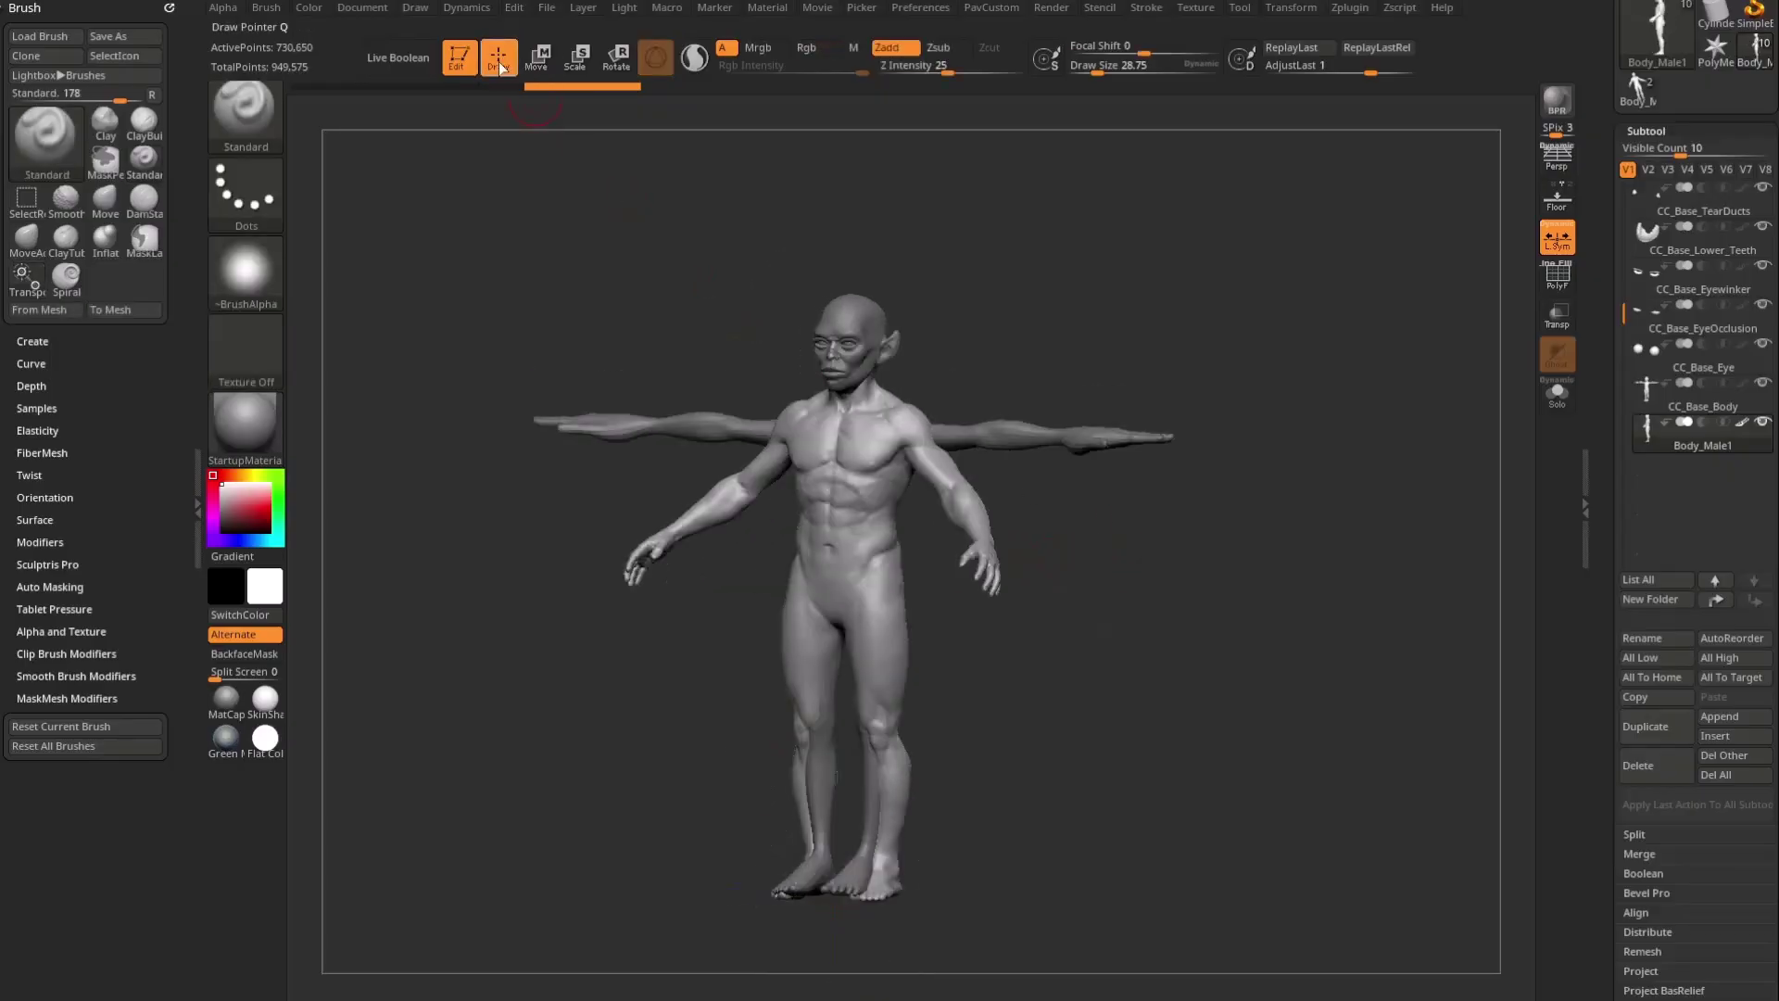
click(571, 63)
key(r)
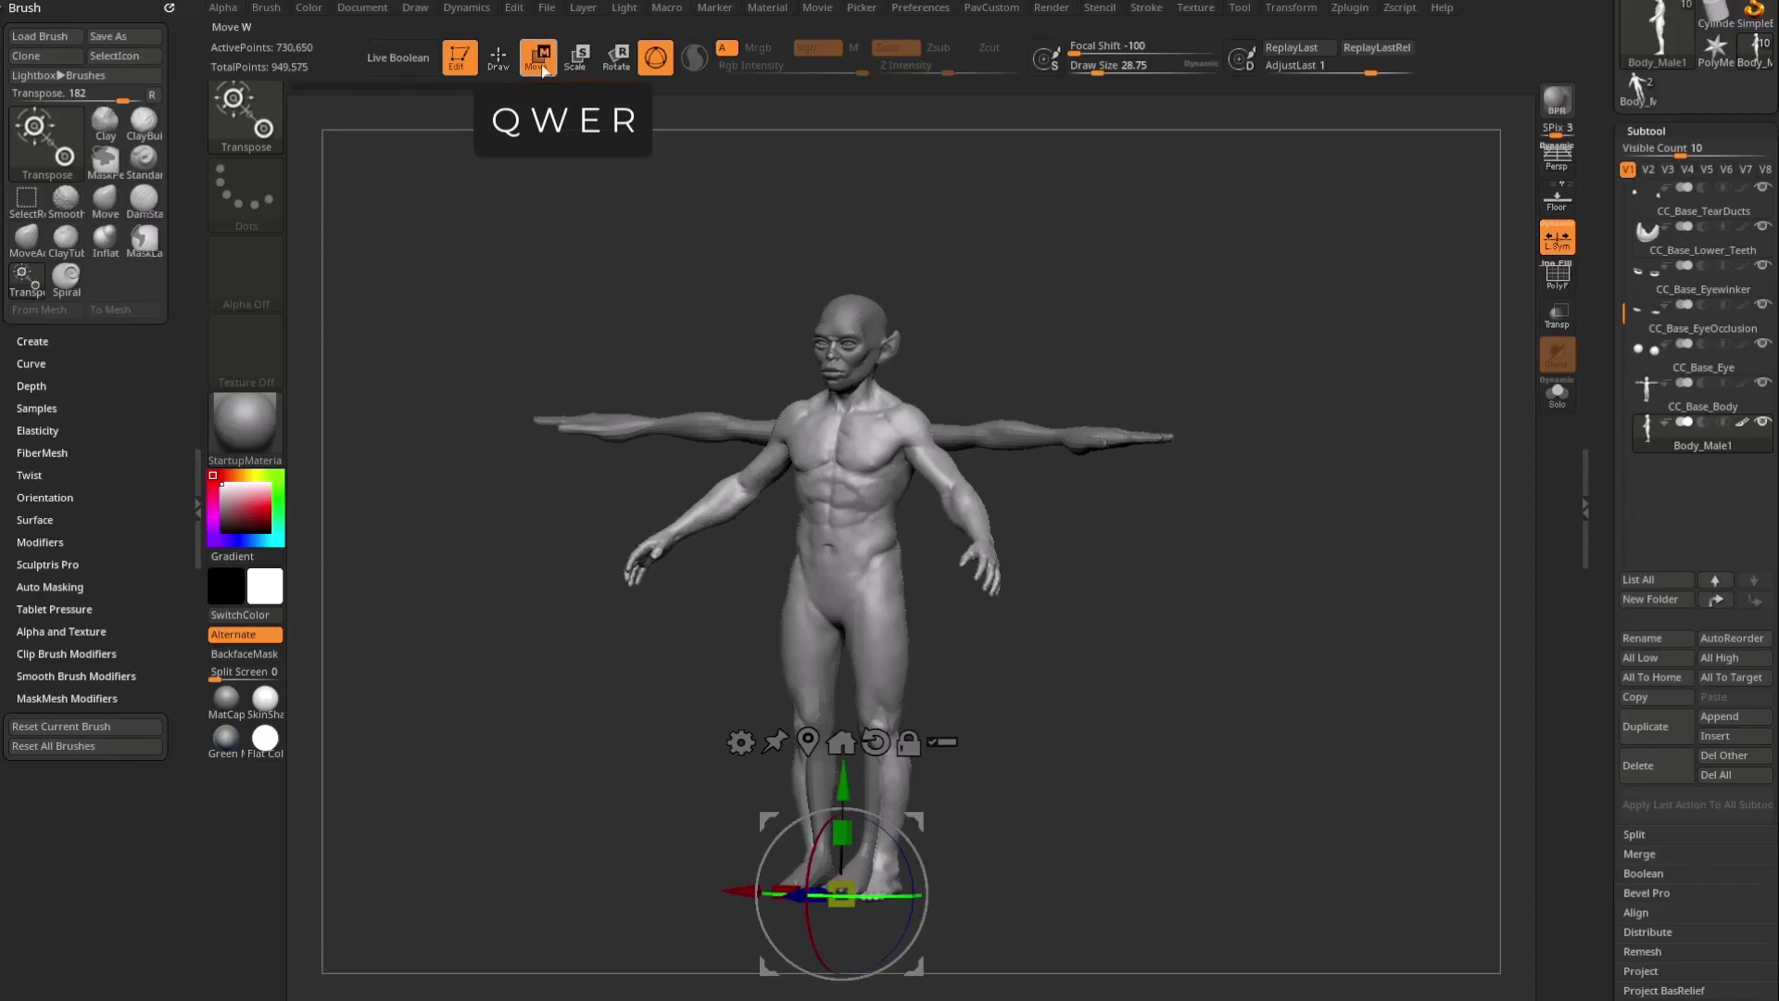
click(502, 63)
drag(1203, 457, 1242, 492)
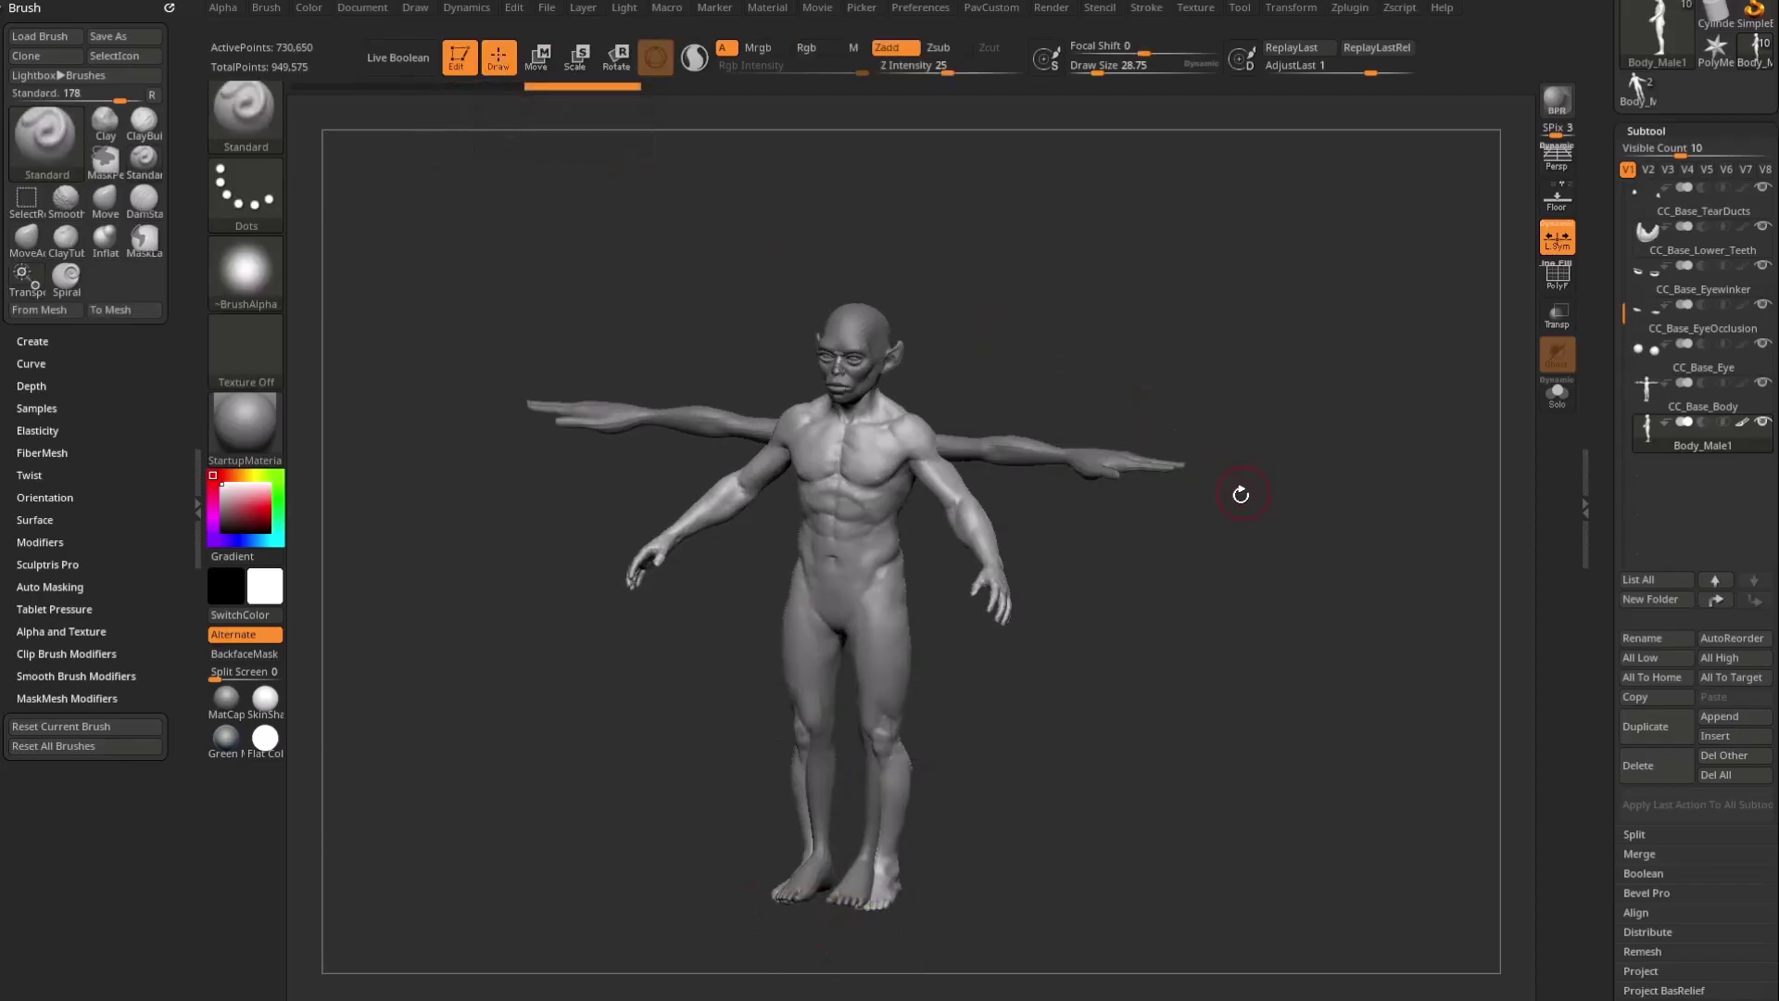
drag(1179, 579, 1247, 552)
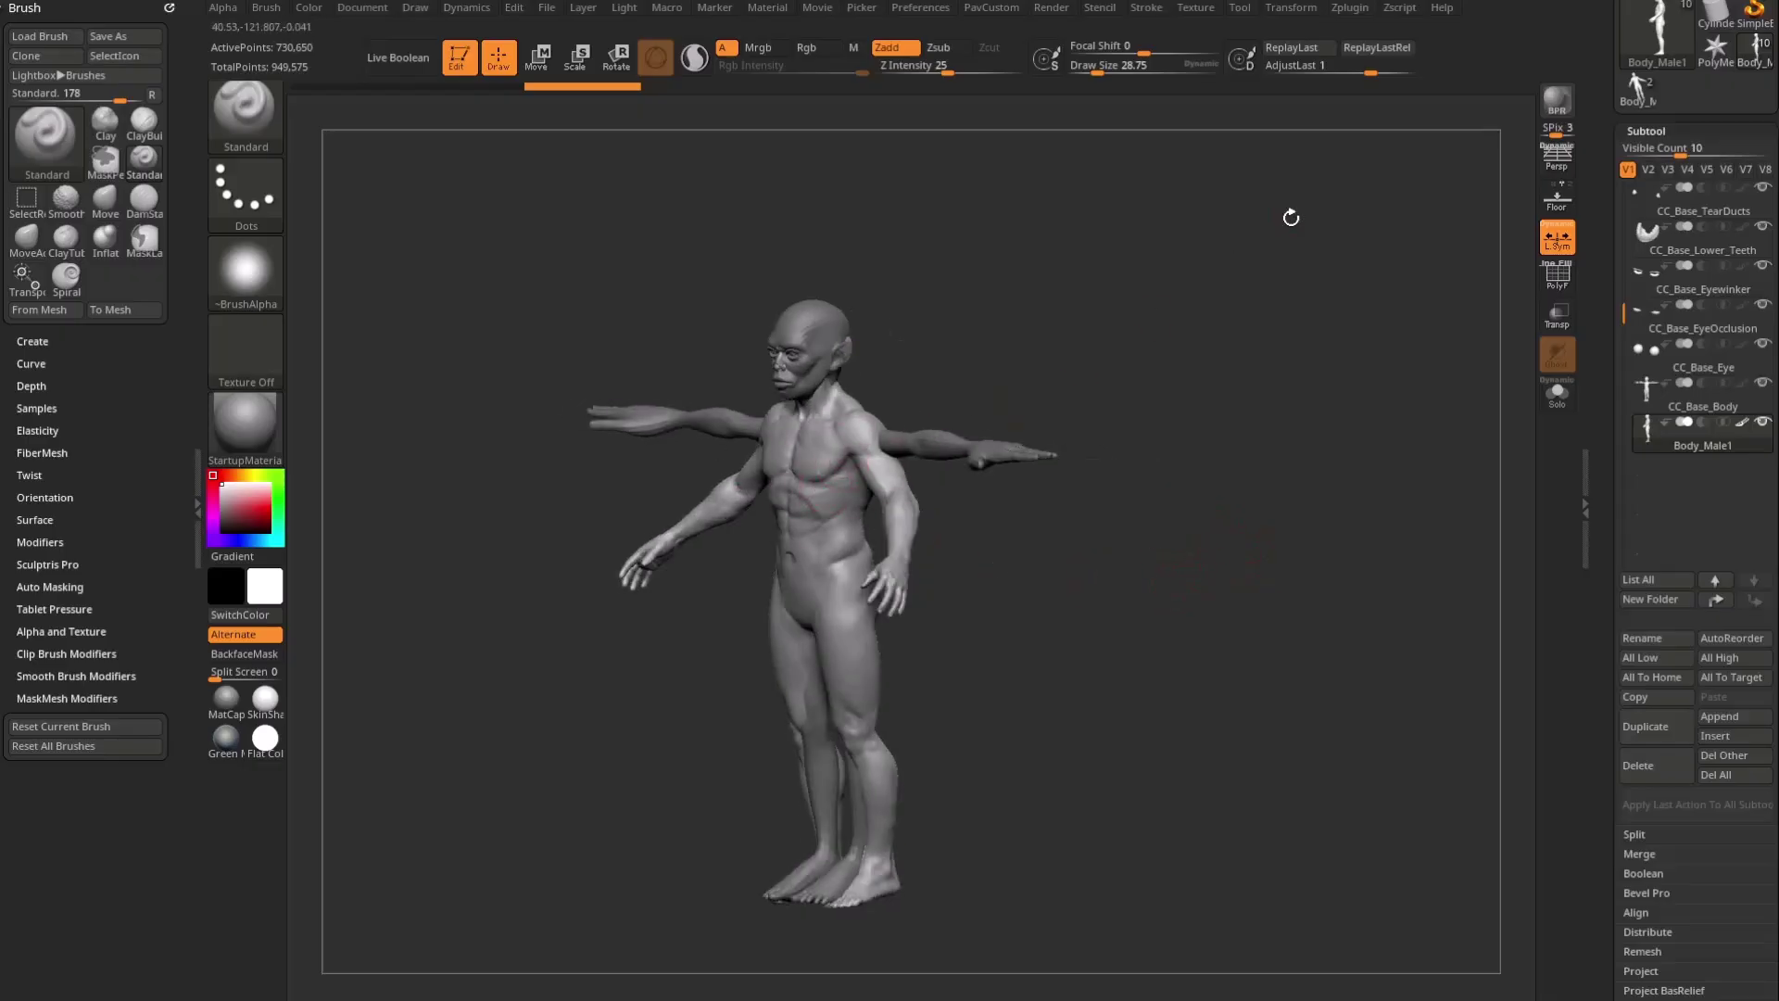
Step: Set Split Screen to 1 and select CC_Base_Body so the reference and the creature are framed side by side
click(1290, 9)
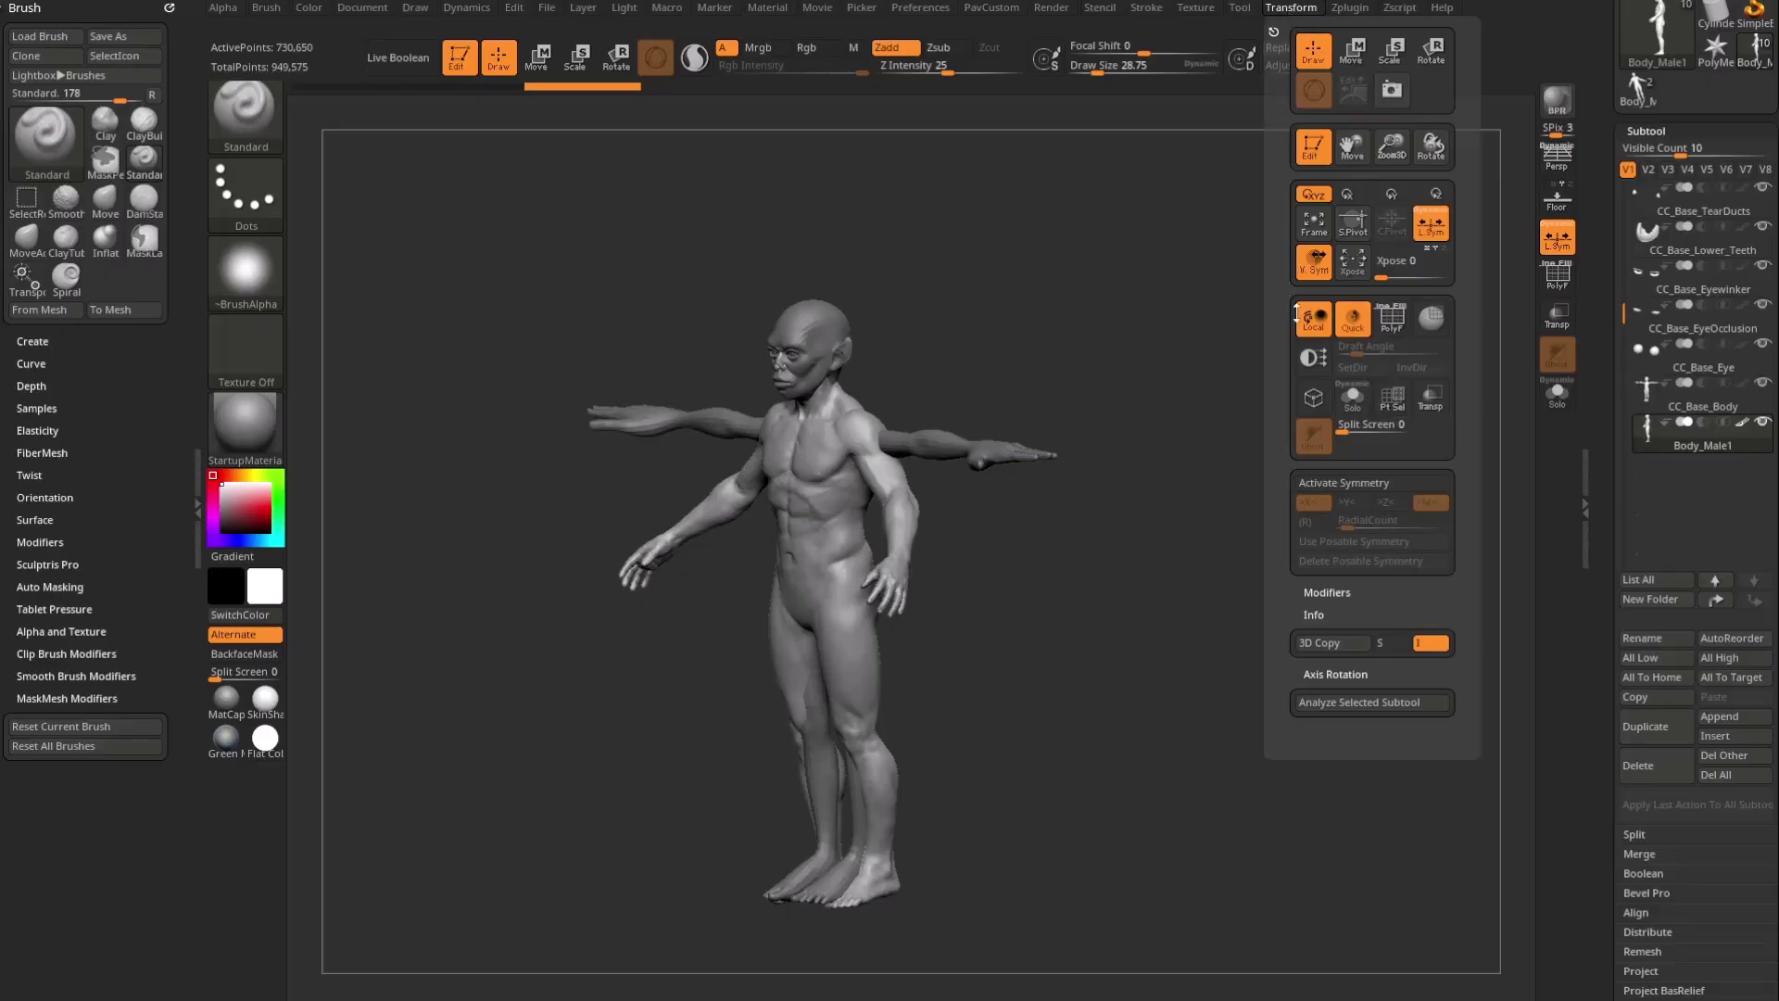
click(1369, 425)
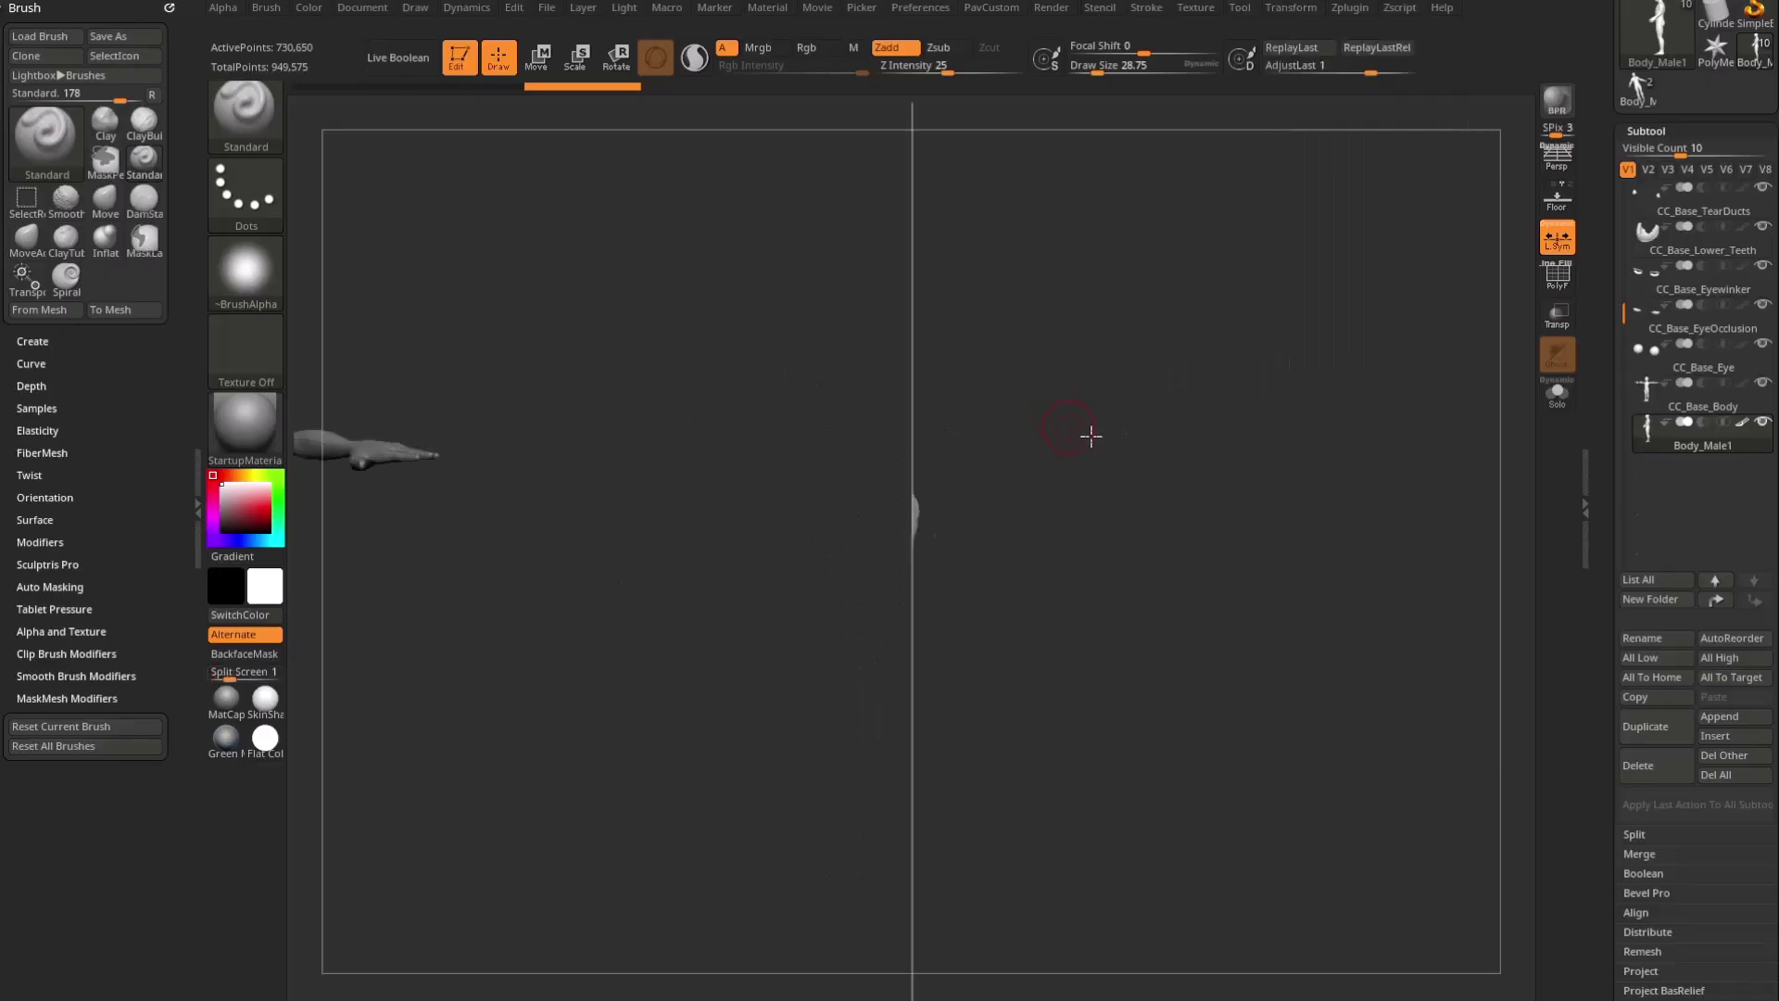
click(1702, 396)
alt+drag(1353, 346, 1492, 287)
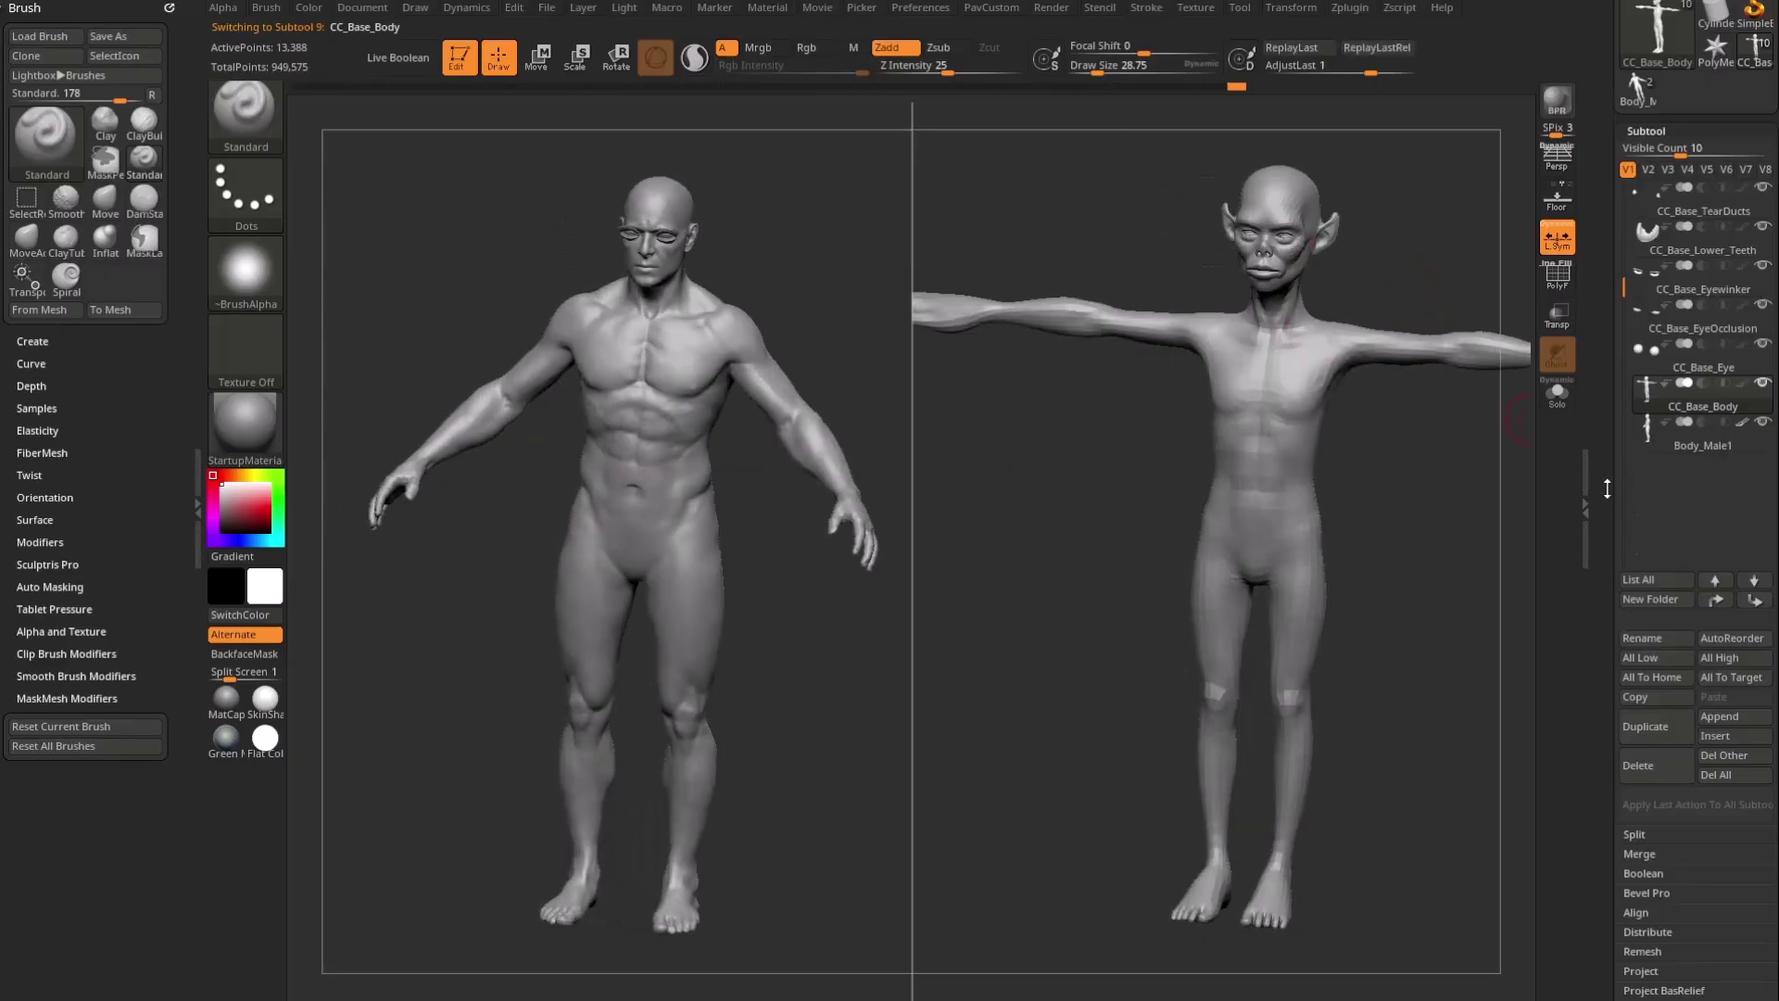
Step: Raise the CC_Base_Body subdivision level to SDiv 3 and frame both upper bodies for comparison
scroll(1606, 502, down, 6)
drag(1643, 556, 1693, 559)
alt+drag(1450, 497, 1197, 633)
drag(1426, 371, 1232, 334)
drag(1491, 270, 1355, 262)
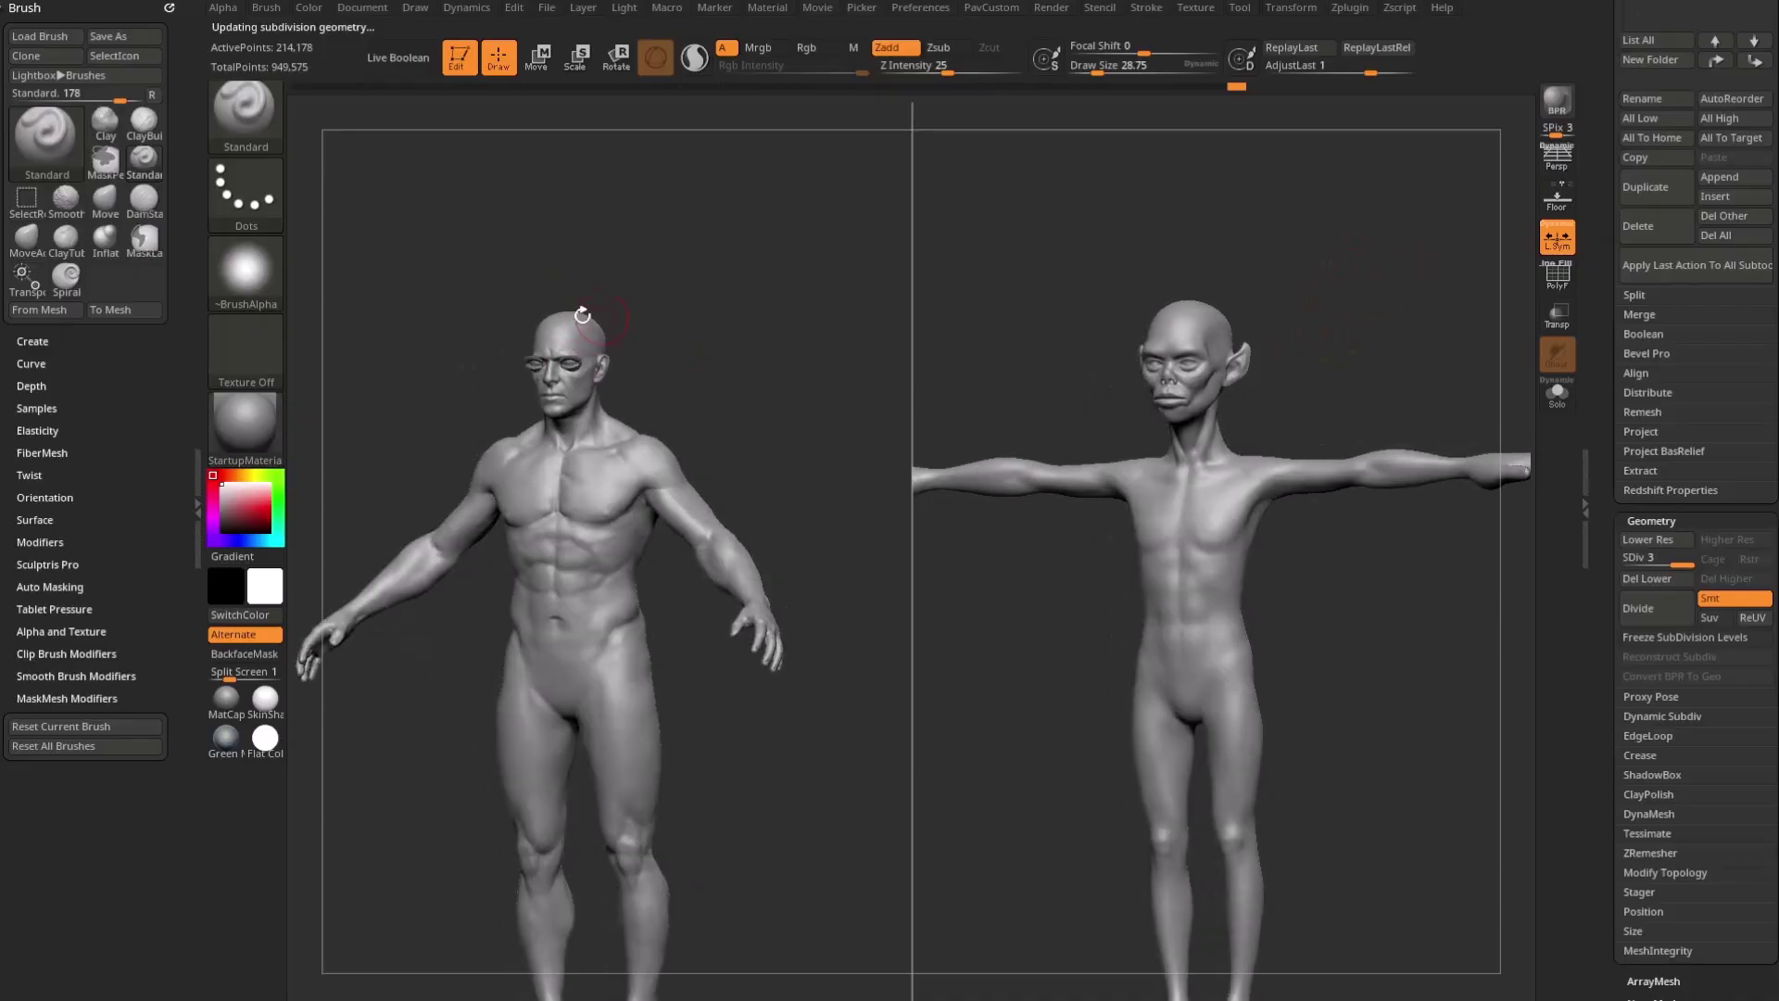
Step: Hide all subtools except CC_Base_Body and the Body_Male1 reference
scroll(1598, 298, up, 7)
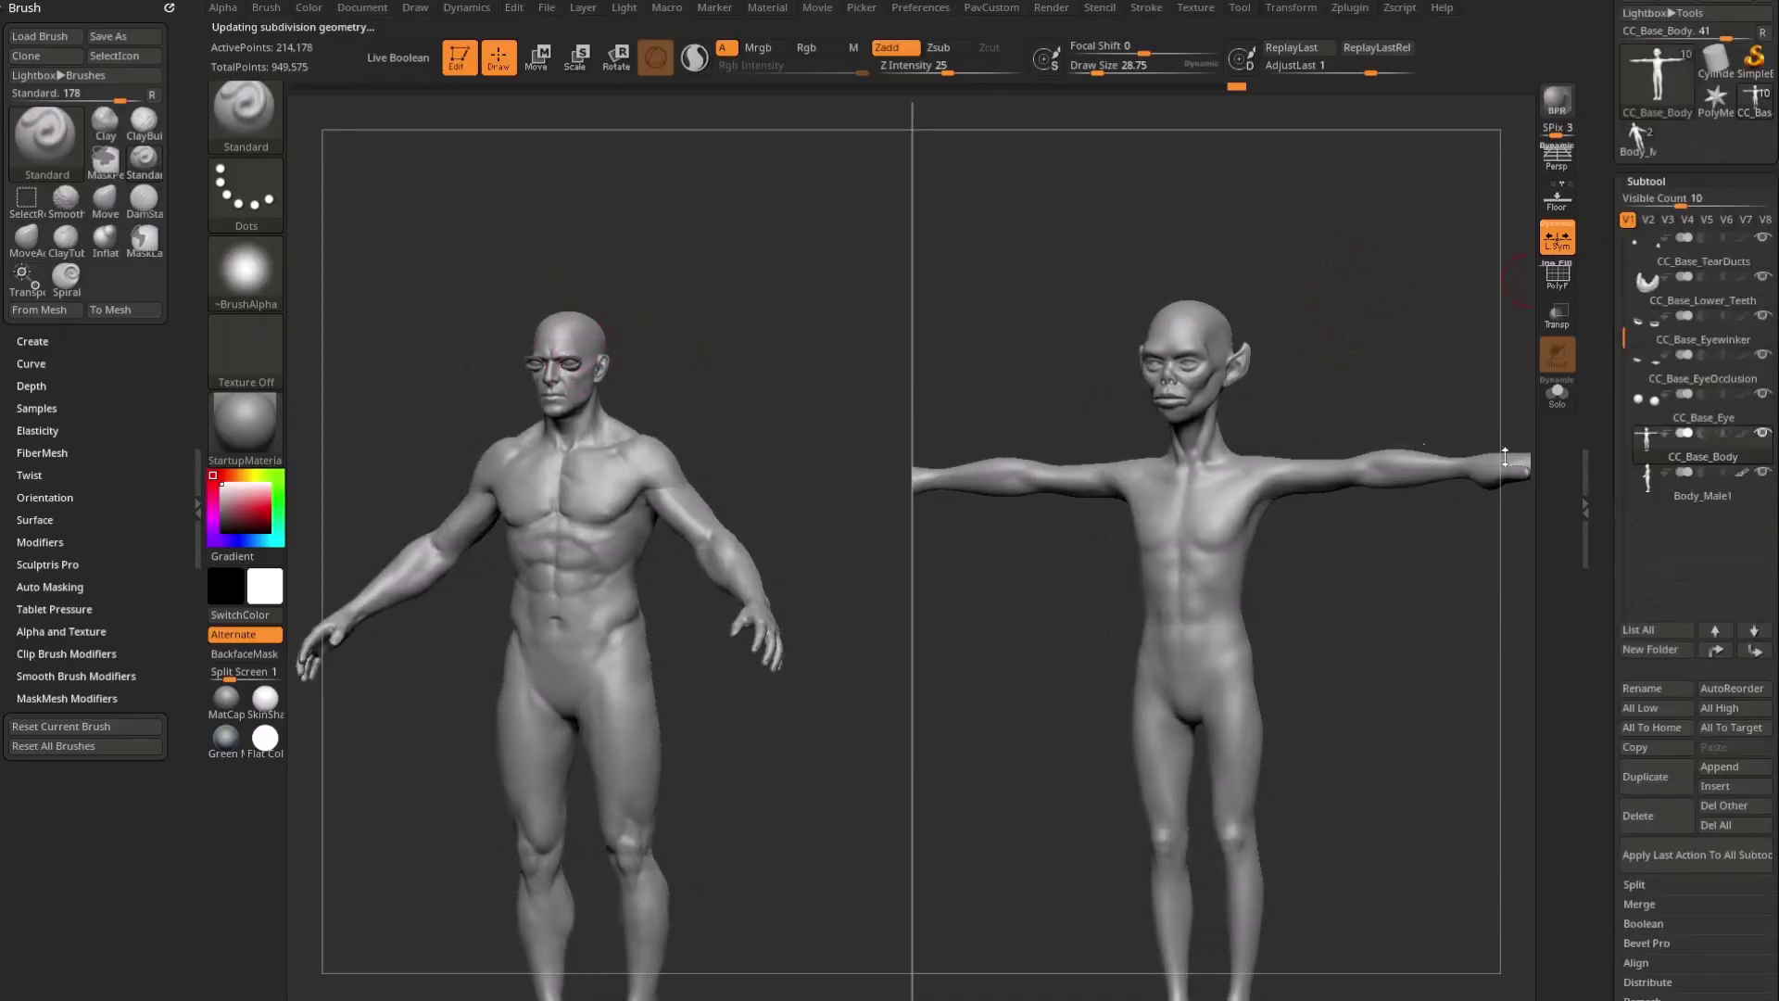
key(shift)
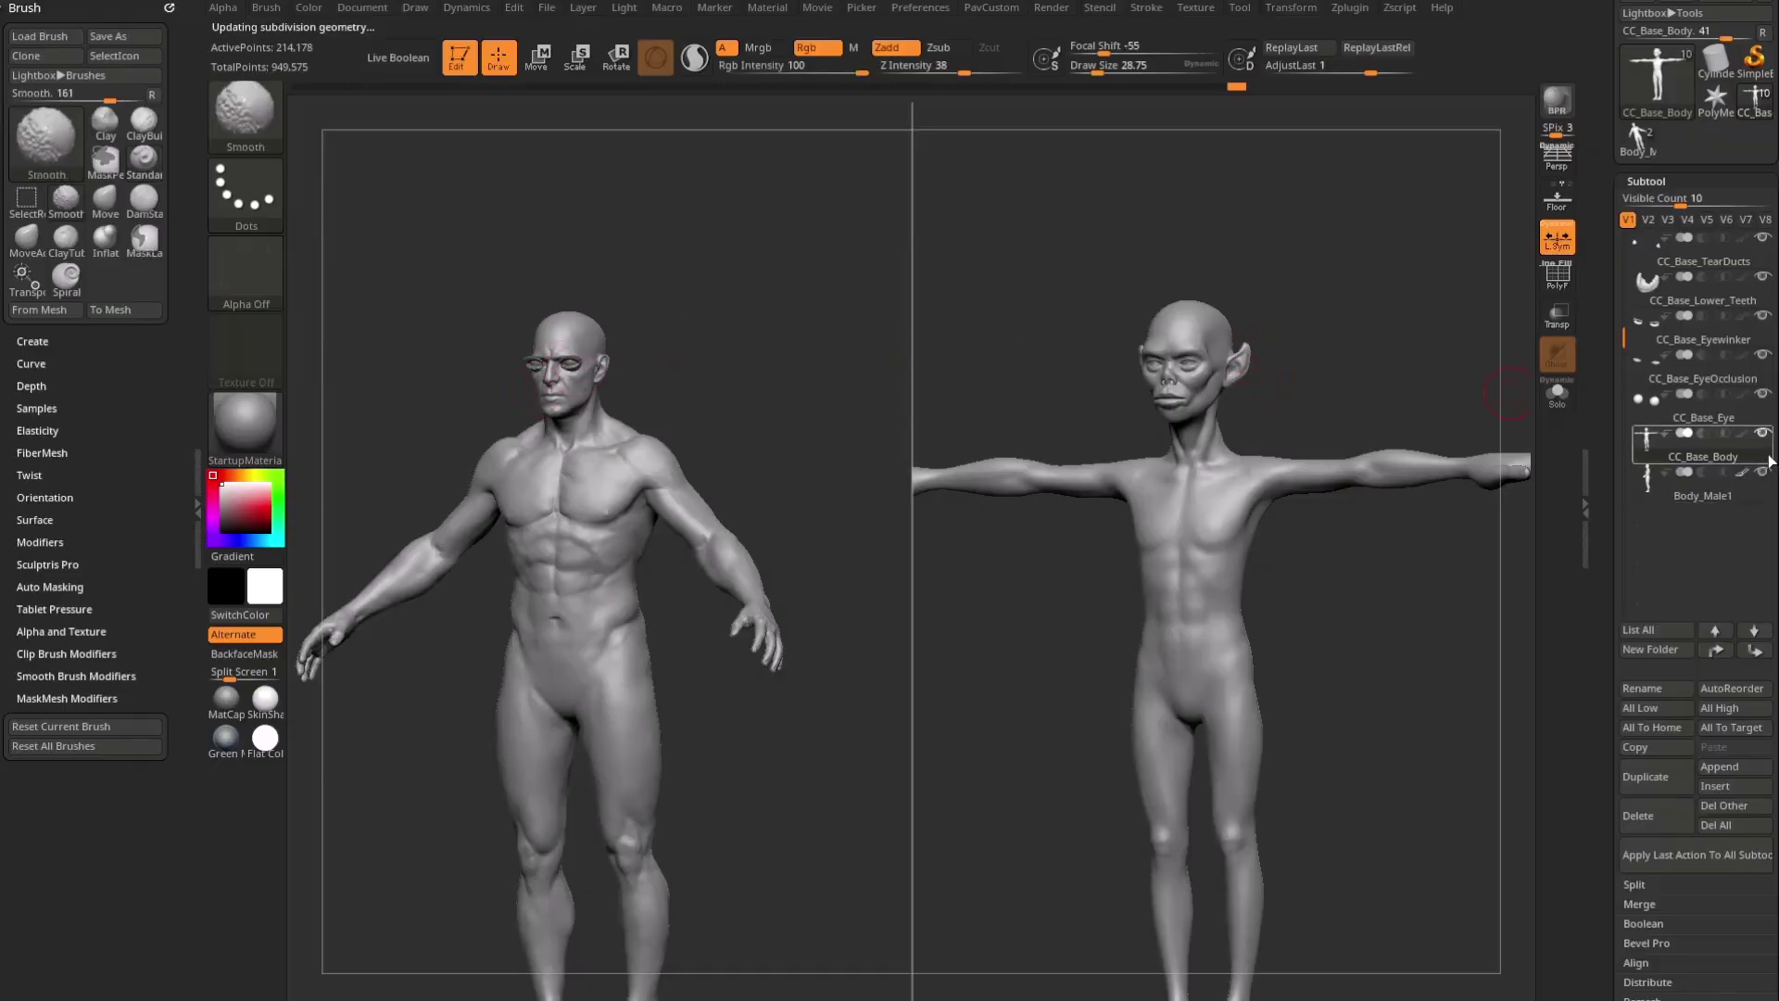
shift+click(1765, 435)
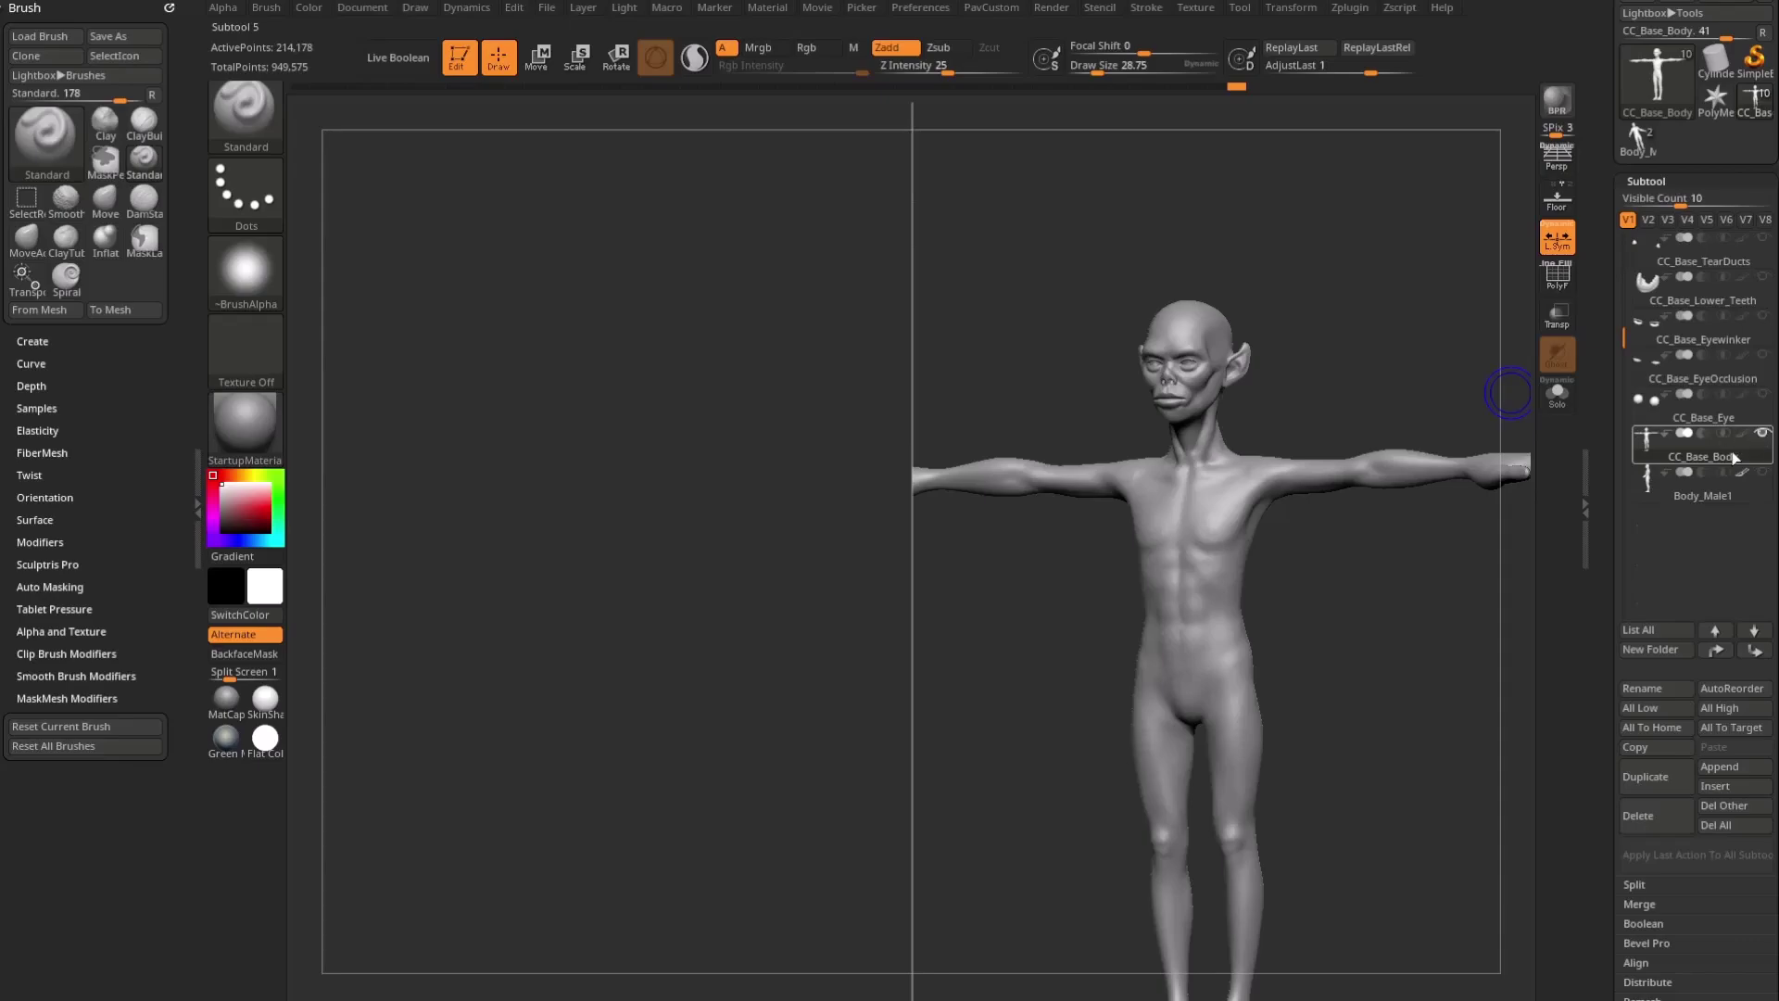
click(1762, 473)
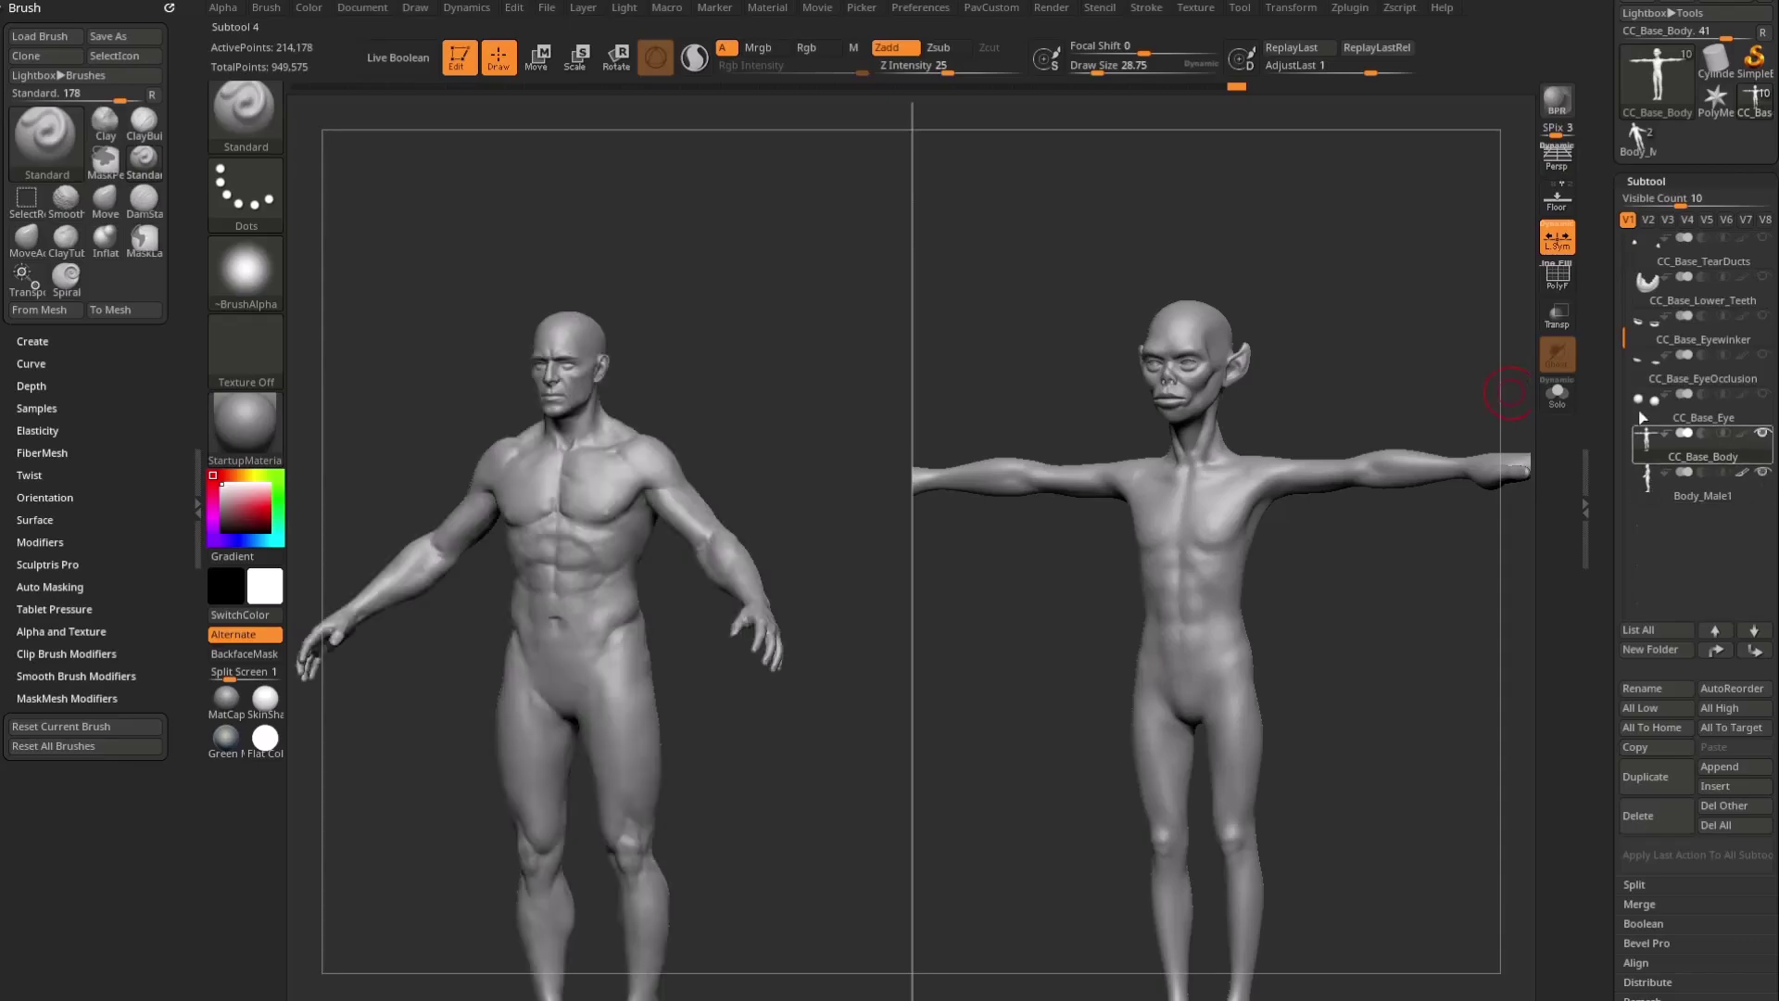
Step: Set the brush Draw Size to about 44 and compare the creature with the male reference from several angles
mouse_move(1377, 591)
mouse_down()
mouse_move(1437, 592)
mouse_move(1351, 597)
mouse_move(1425, 568)
mouse_move(1195, 548)
mouse_move(1080, 625)
mouse_move(1309, 543)
mouse_up()
key(s)
drag(1356, 449, 1378, 566)
mouse_move(961, 623)
alt+mouse_down()
mouse_move(984, 660)
mouse_move(1072, 647)
mouse_move(1254, 580)
alt+mouse_up()
key(s)
mouse_move(1327, 519)
mouse_down()
mouse_move(1454, 429)
mouse_move(1275, 425)
mouse_move(1460, 408)
mouse_move(1366, 374)
mouse_move(516, 519)
mouse_move(1353, 266)
mouse_move(768, 507)
mouse_move(1413, 286)
mouse_move(1469, 425)
mouse_move(1409, 361)
mouse_move(1430, 368)
mouse_up()
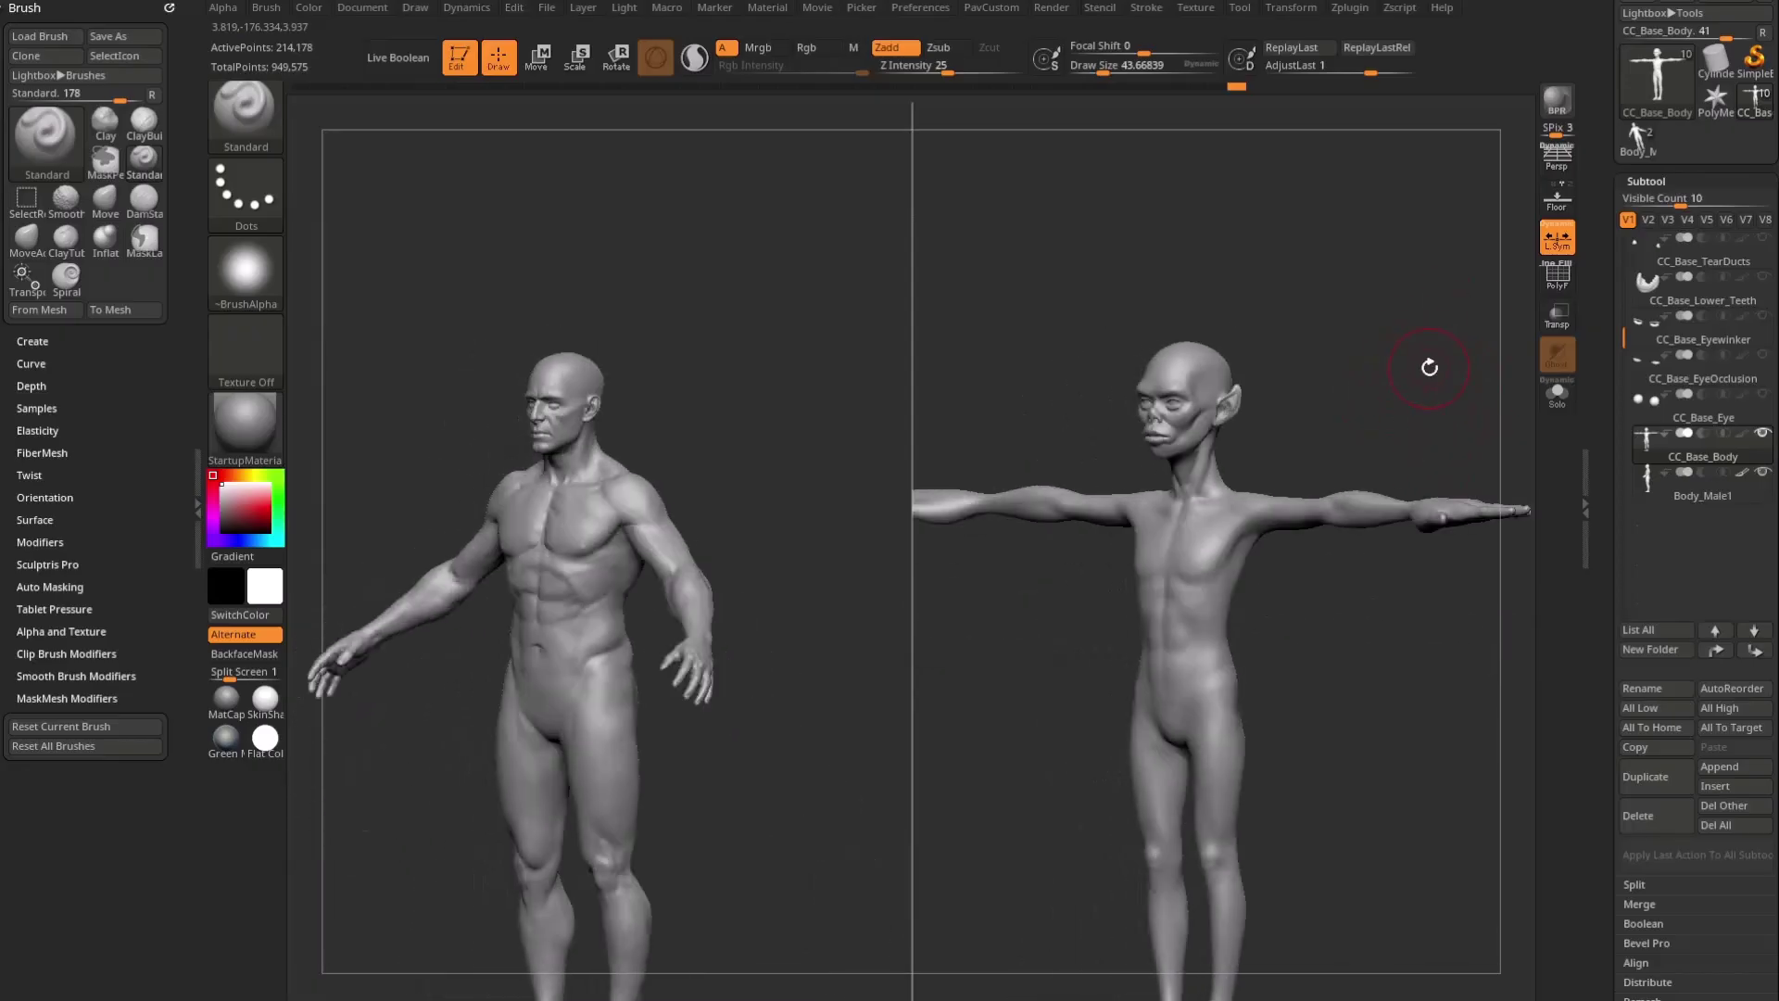
Step: Set Split Screen back to 0 and show all subtools except the Body_Male1 reference
click(1294, 9)
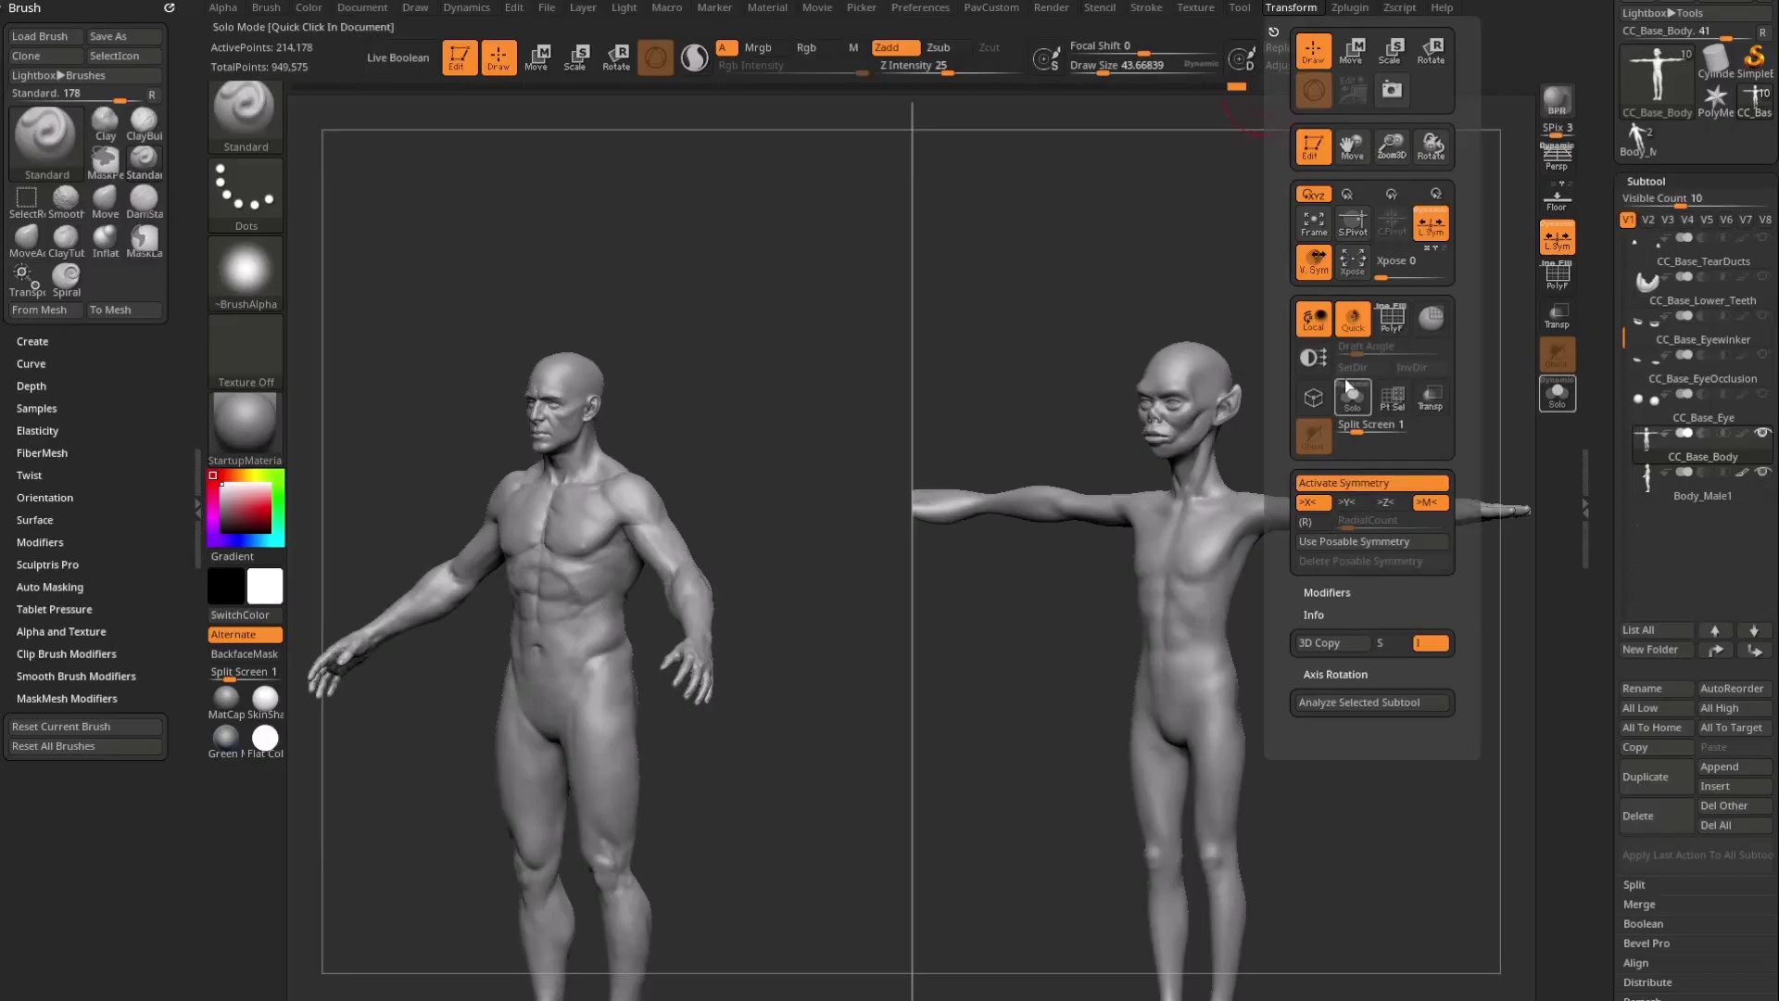
click(1333, 435)
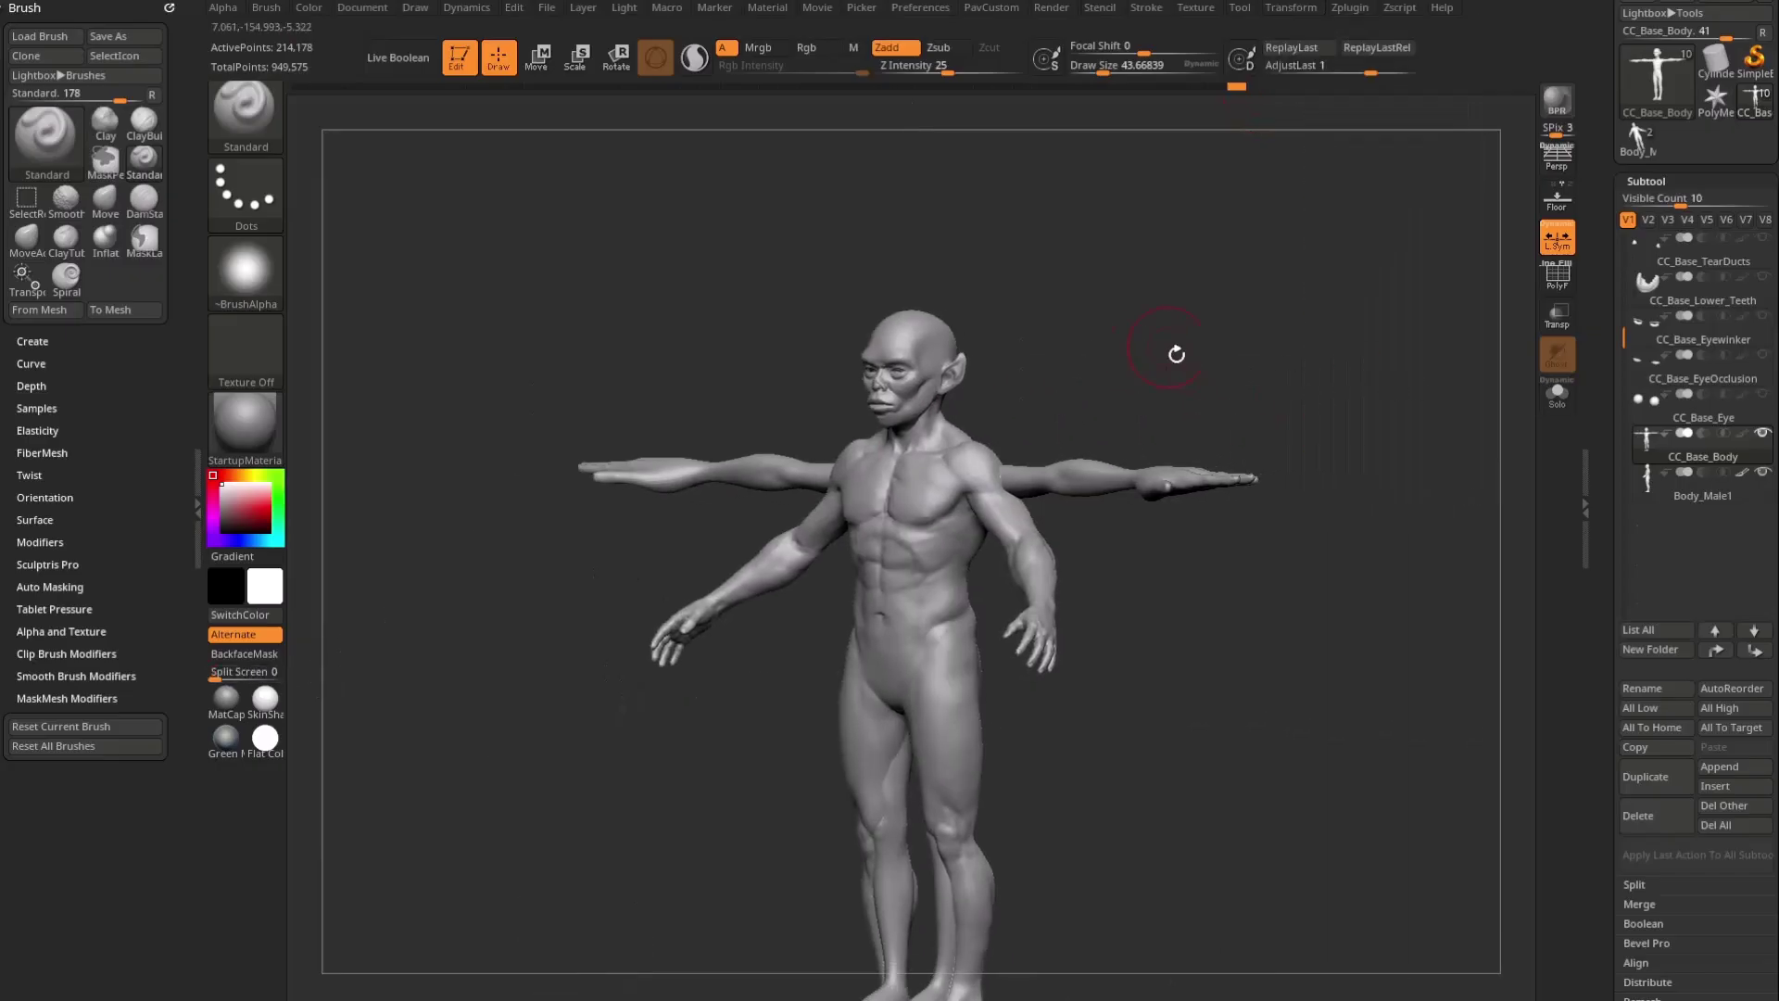
shift+click(1763, 435)
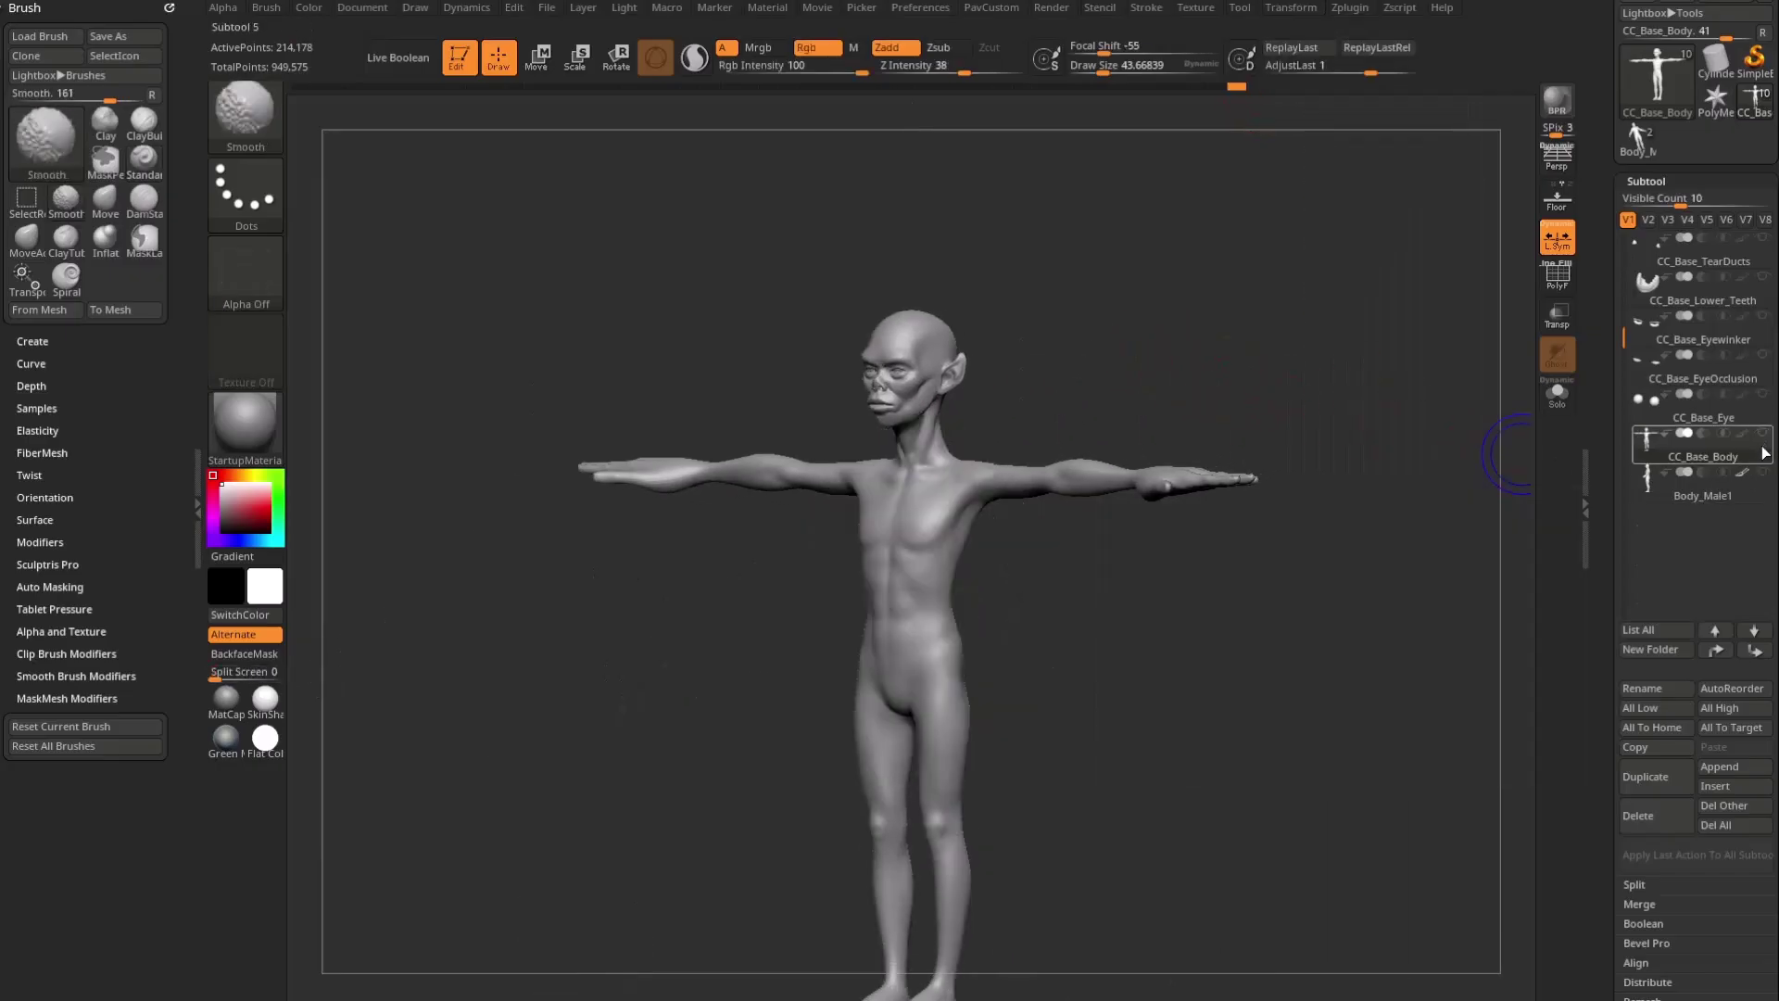
shift+click(1763, 436)
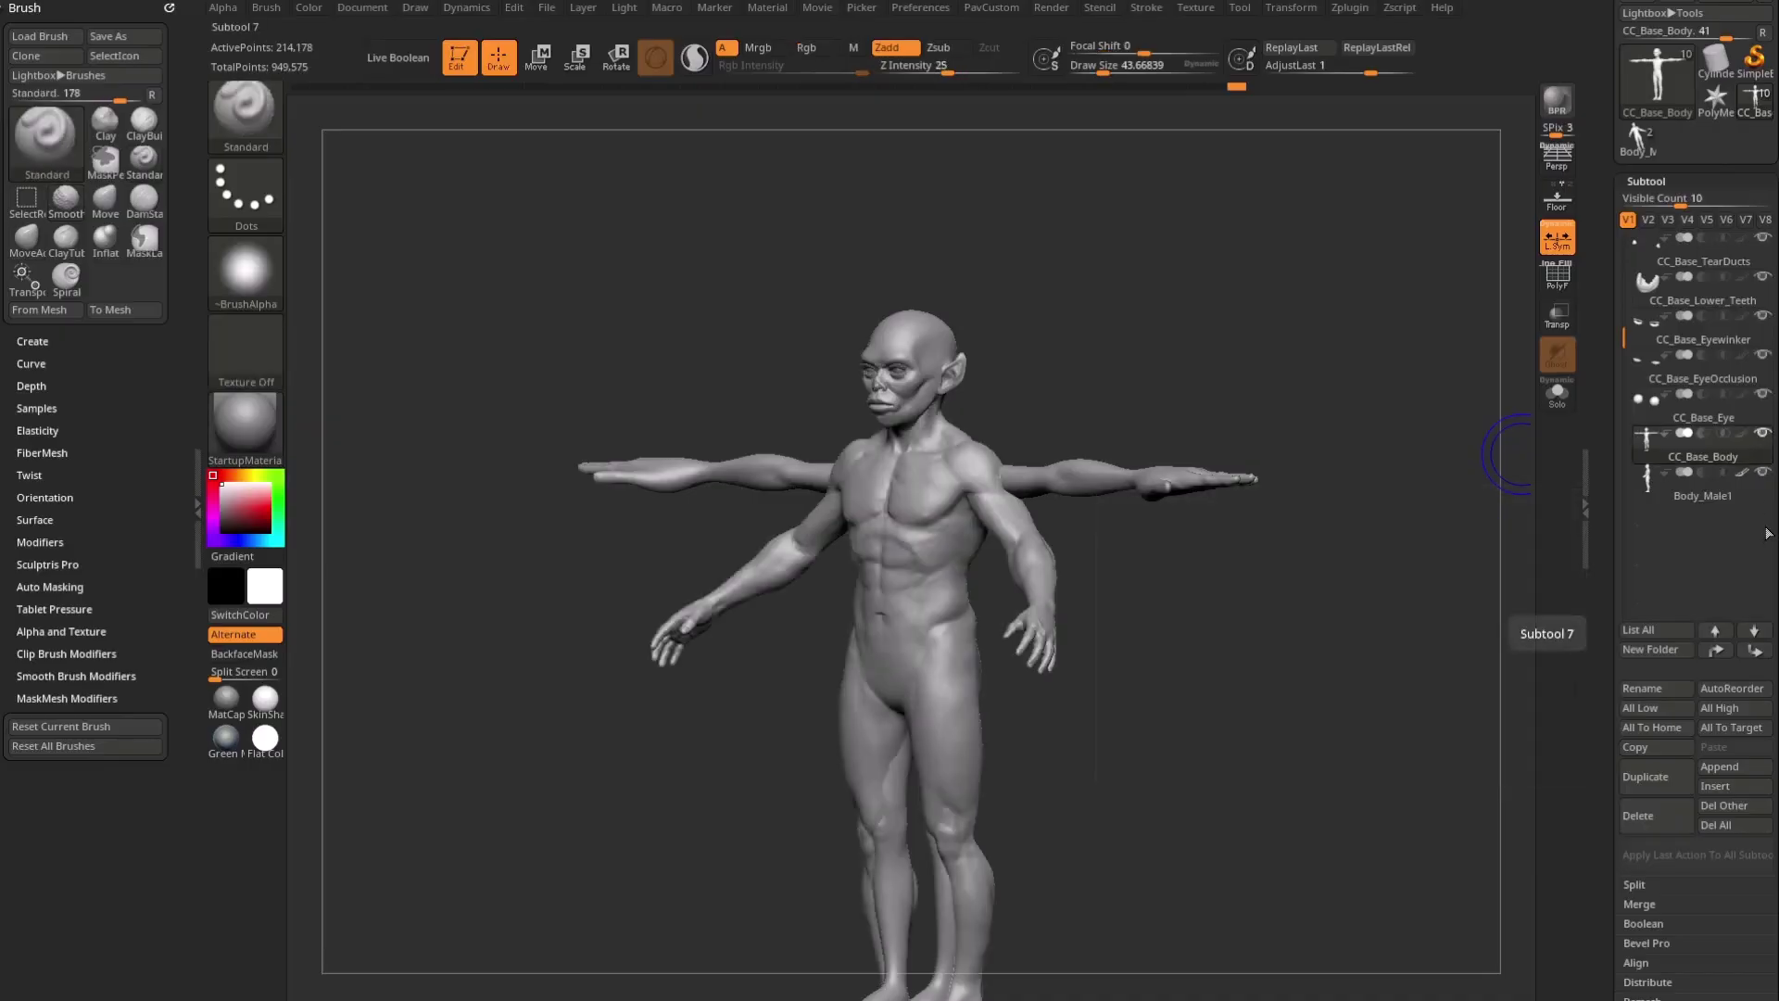
click(1762, 473)
drag(1511, 603, 1378, 593)
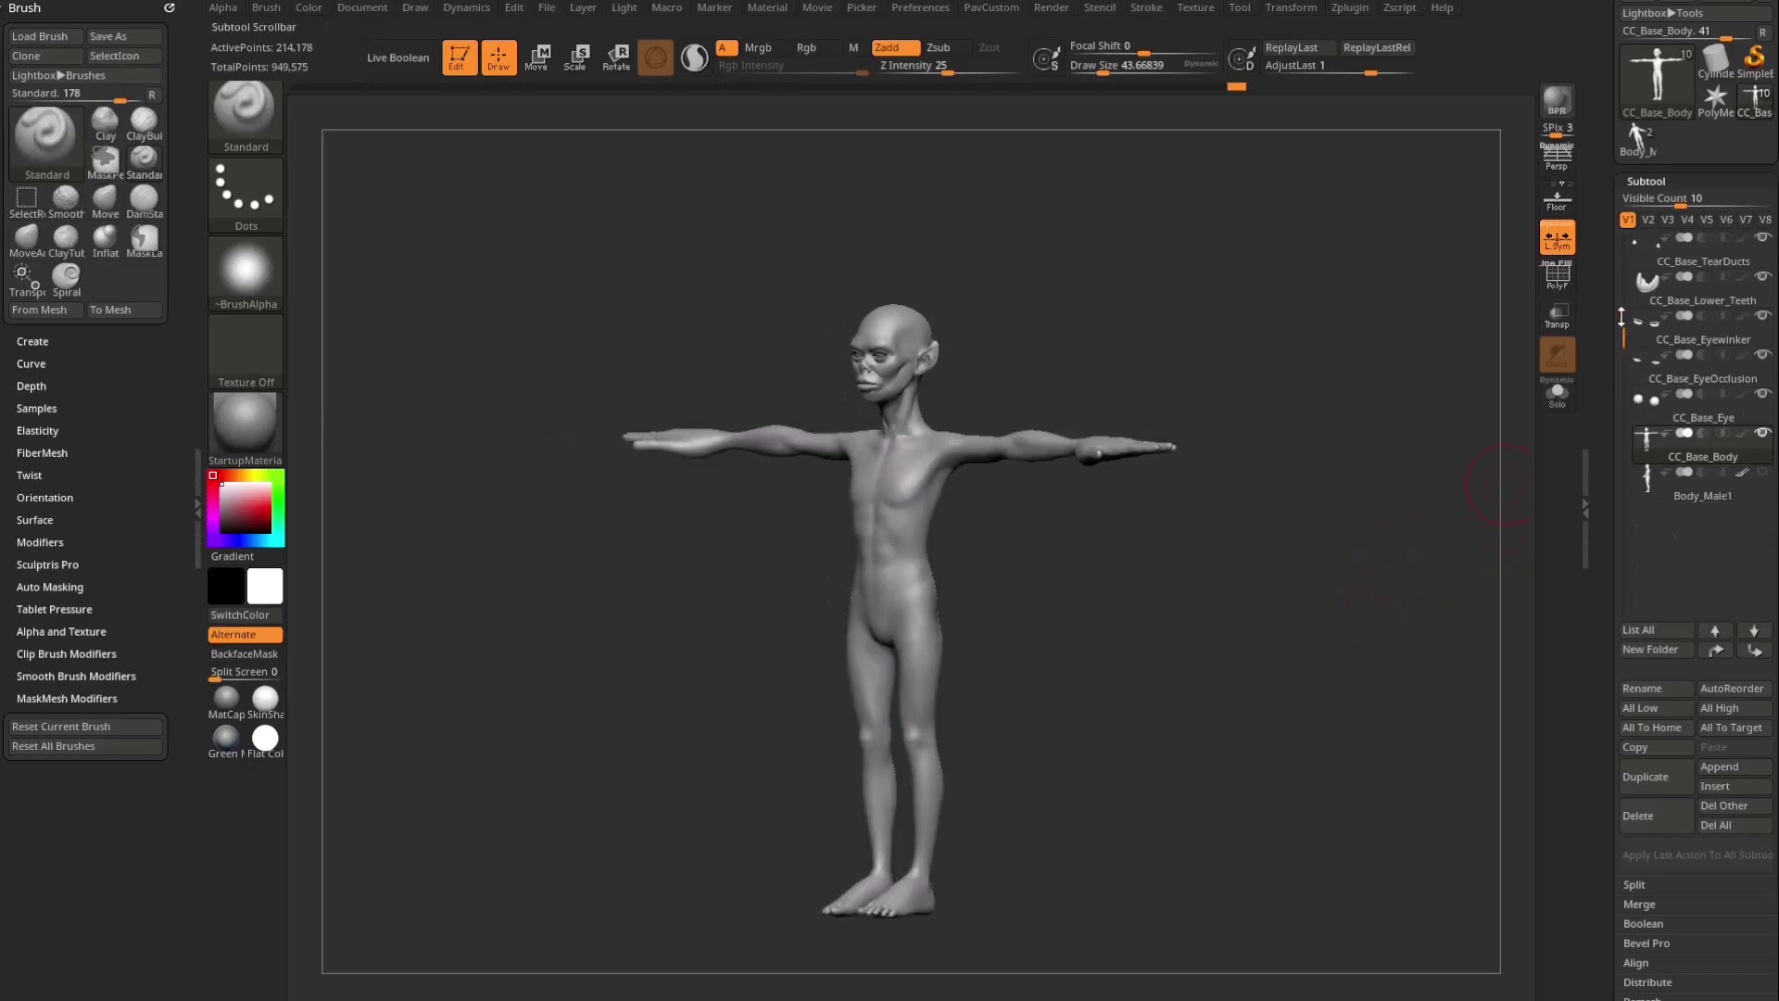
Step: Set the brush Draw Size to about 27 and send all subtools to Character Creator through GoZ
key(s)
mouse_move(1239, 601)
mouse_down()
mouse_move(1217, 601)
mouse_move(1268, 585)
mouse_up()
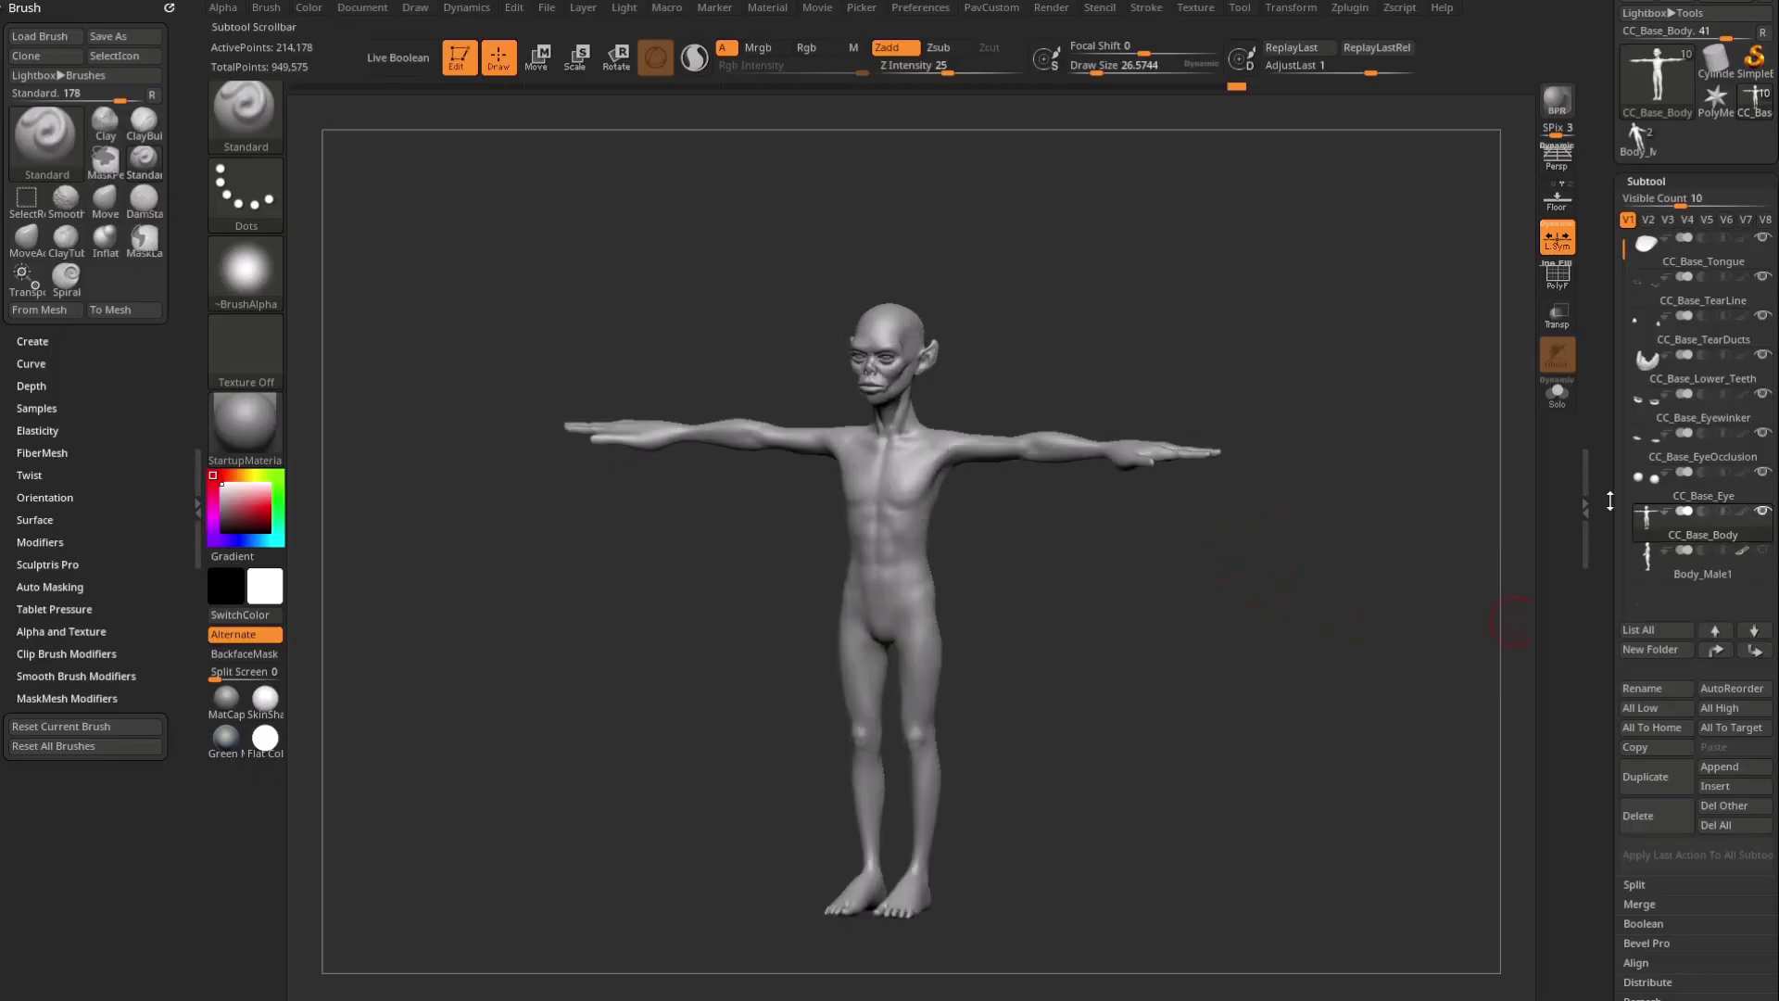
drag(1609, 504, 1600, 638)
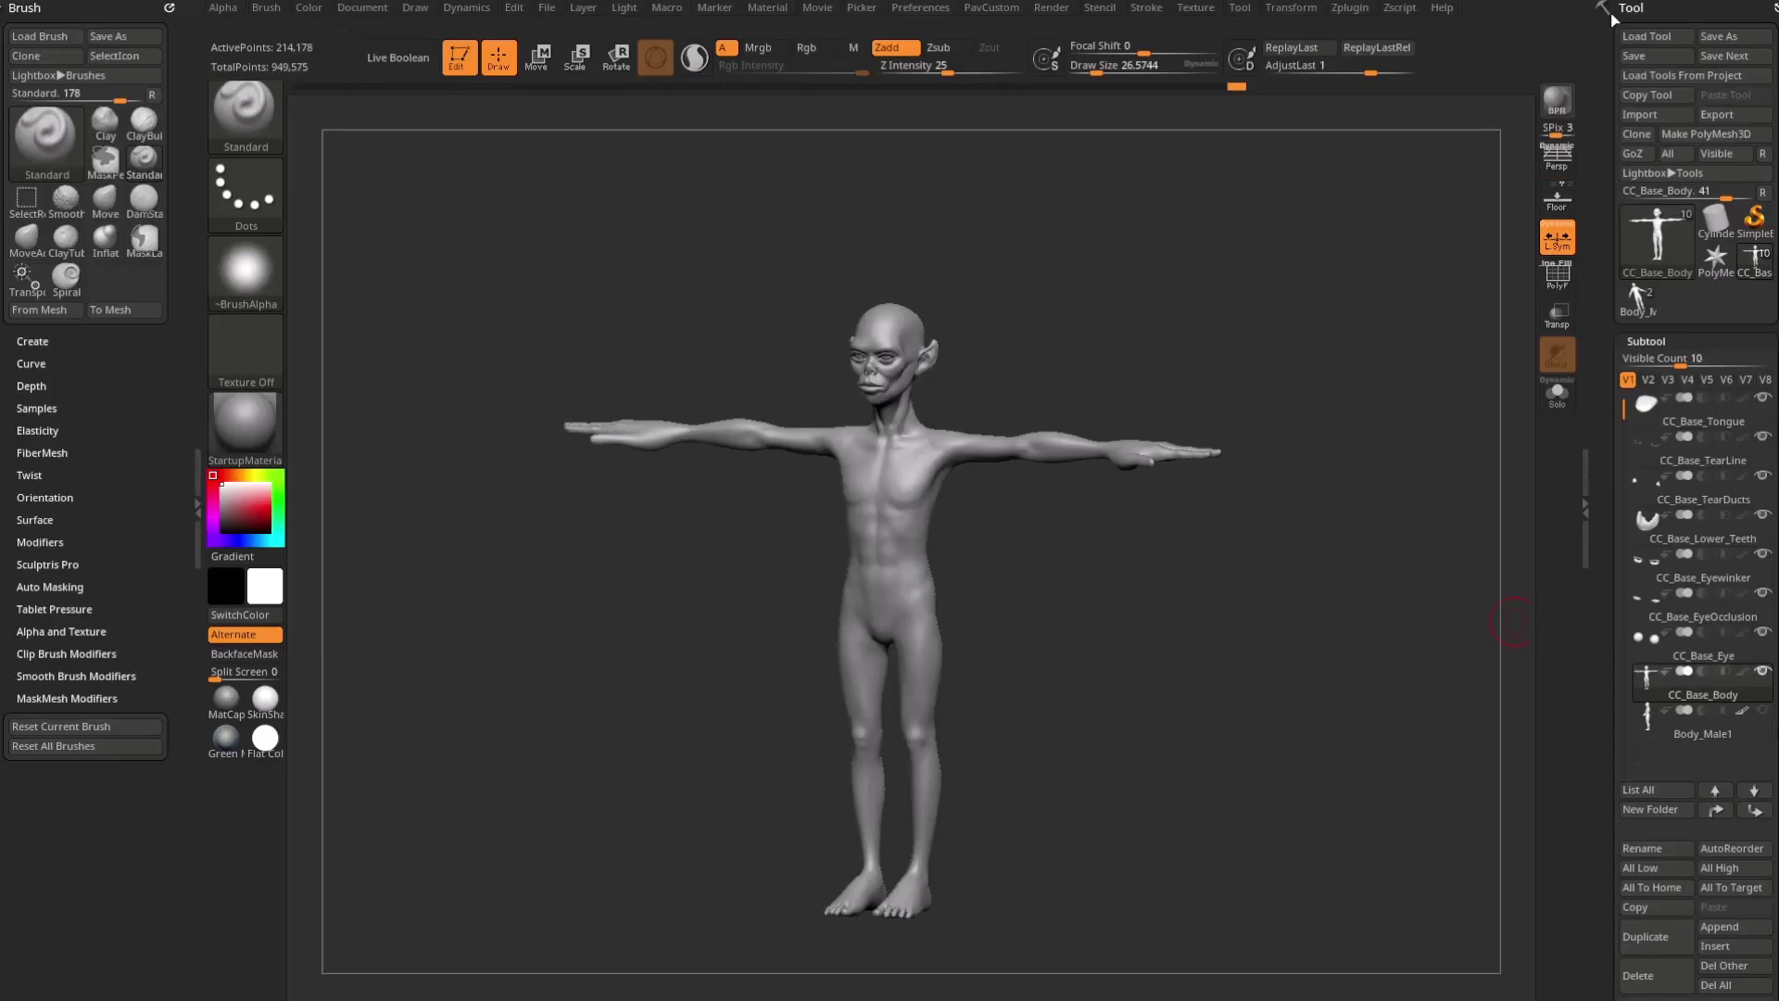
click(1679, 159)
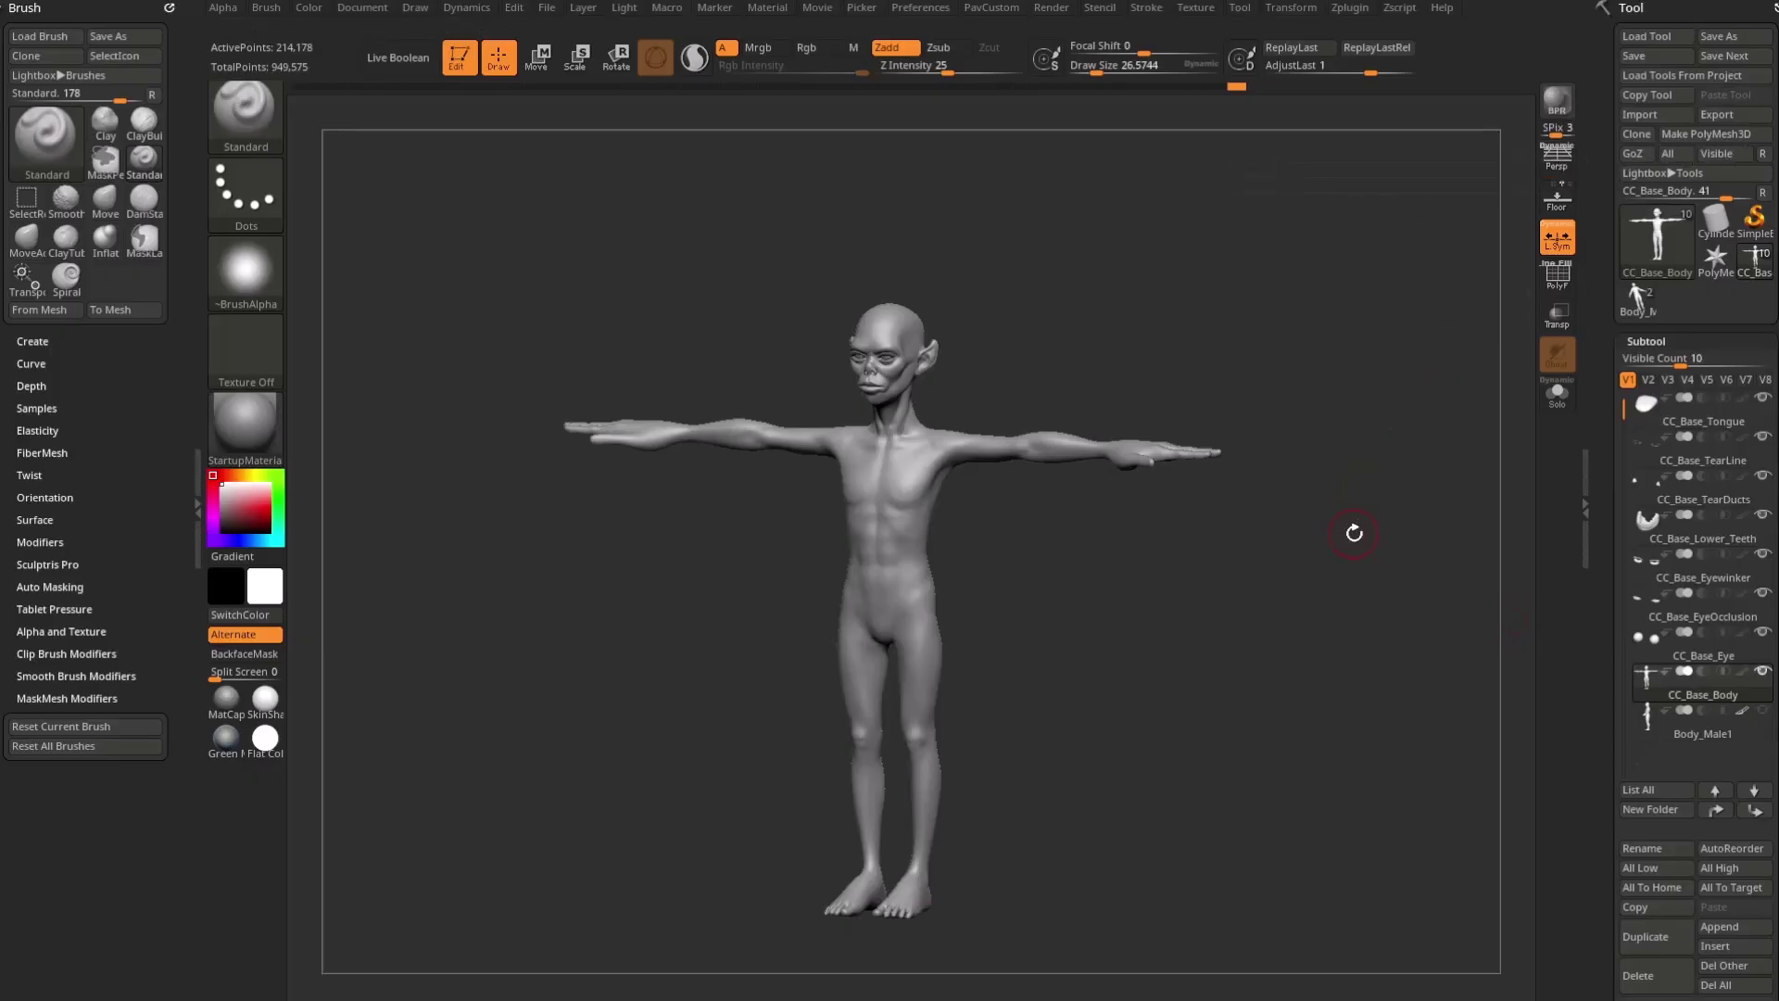
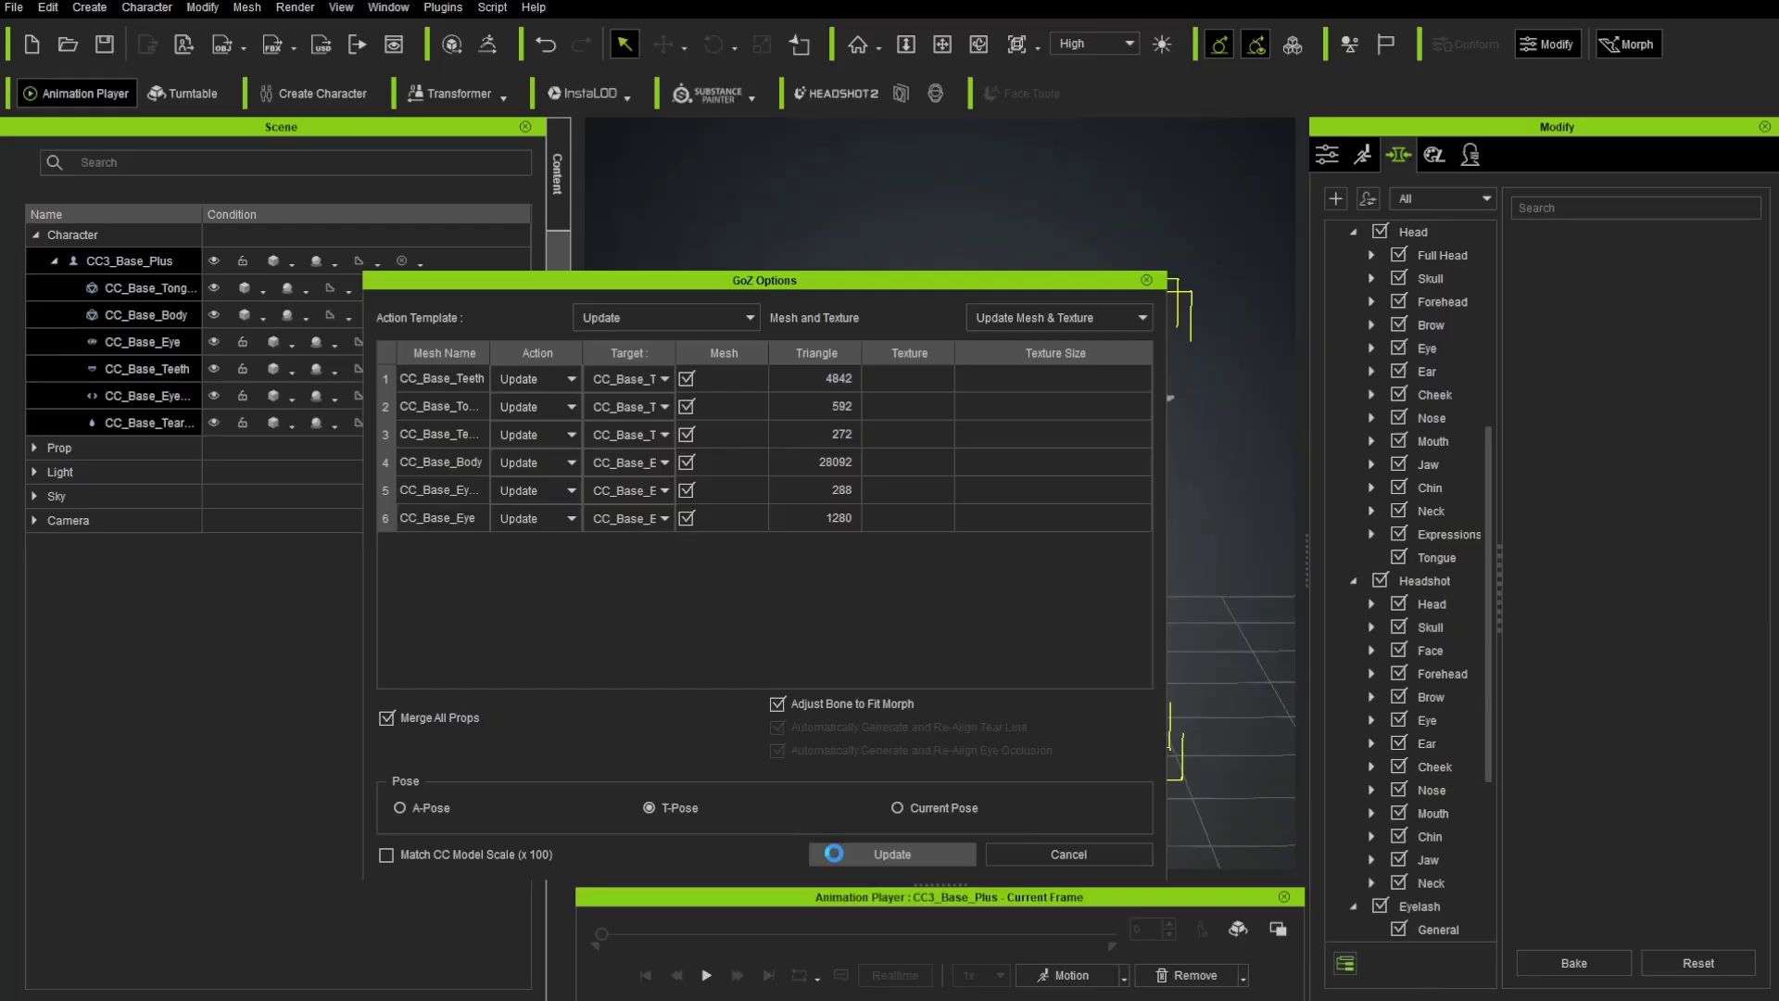
Step: Apply the male Walk_M motion to the GoZ-updated creature and play it to check how the body deforms
click(1072, 975)
mouse_move(1065, 654)
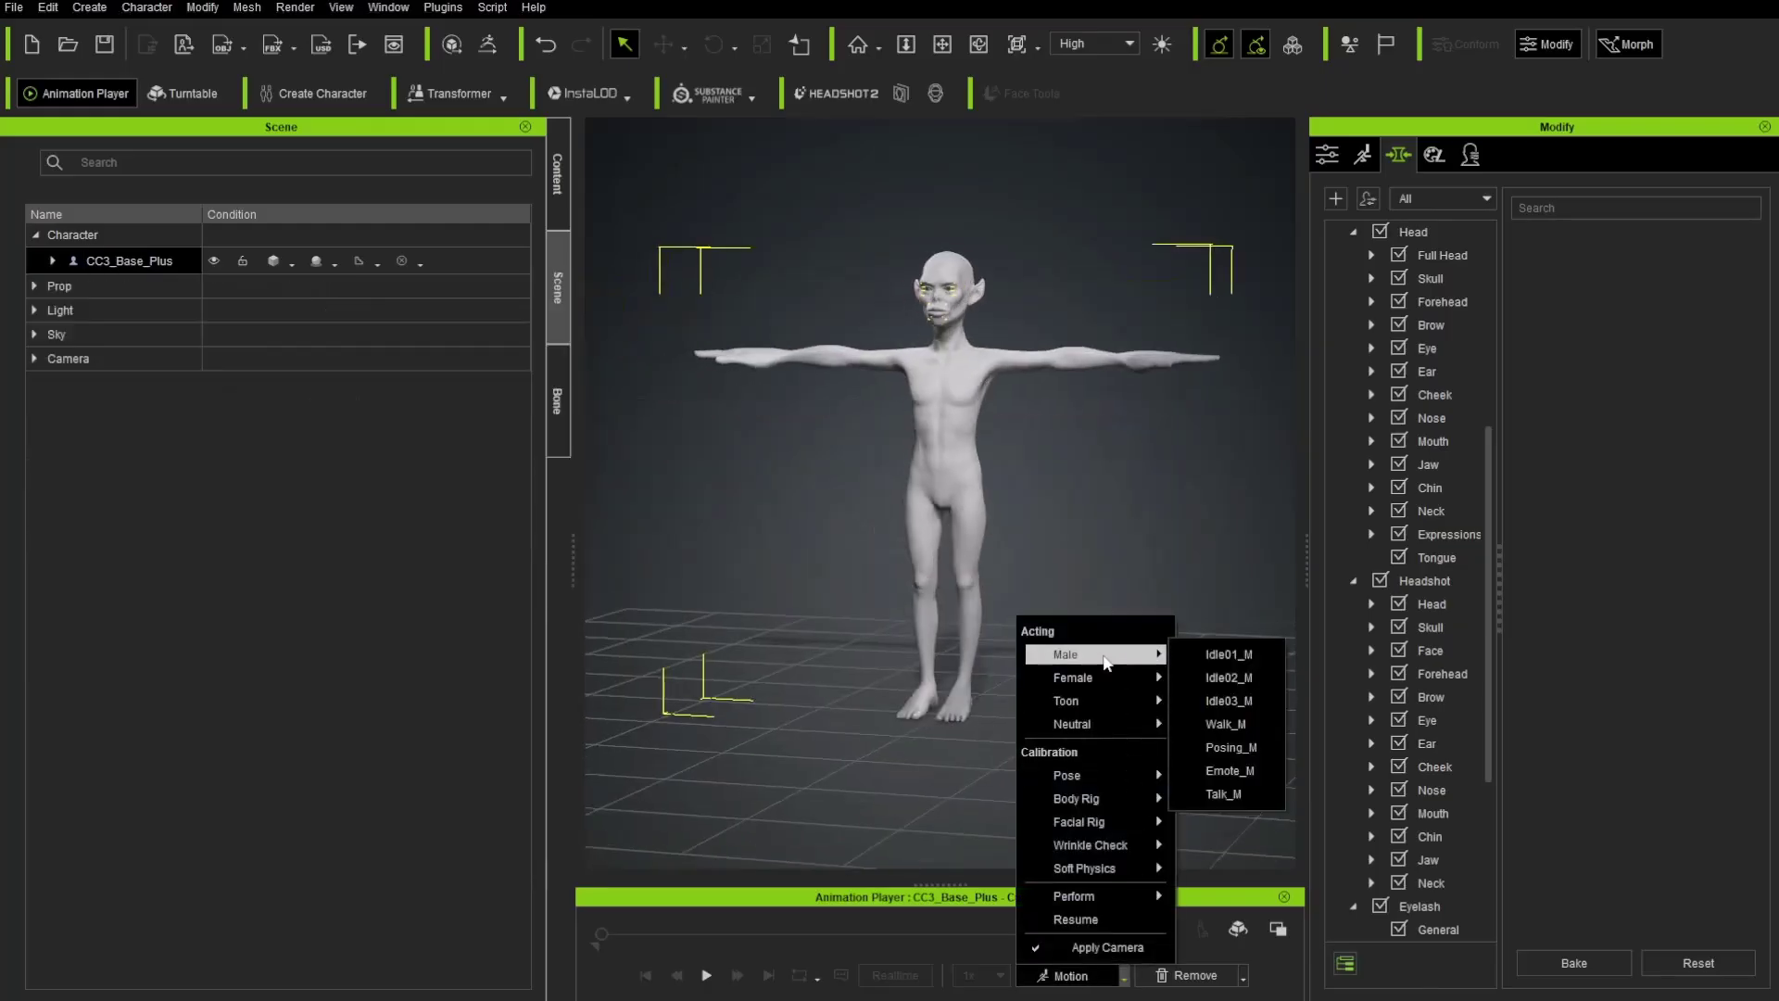
click(1223, 724)
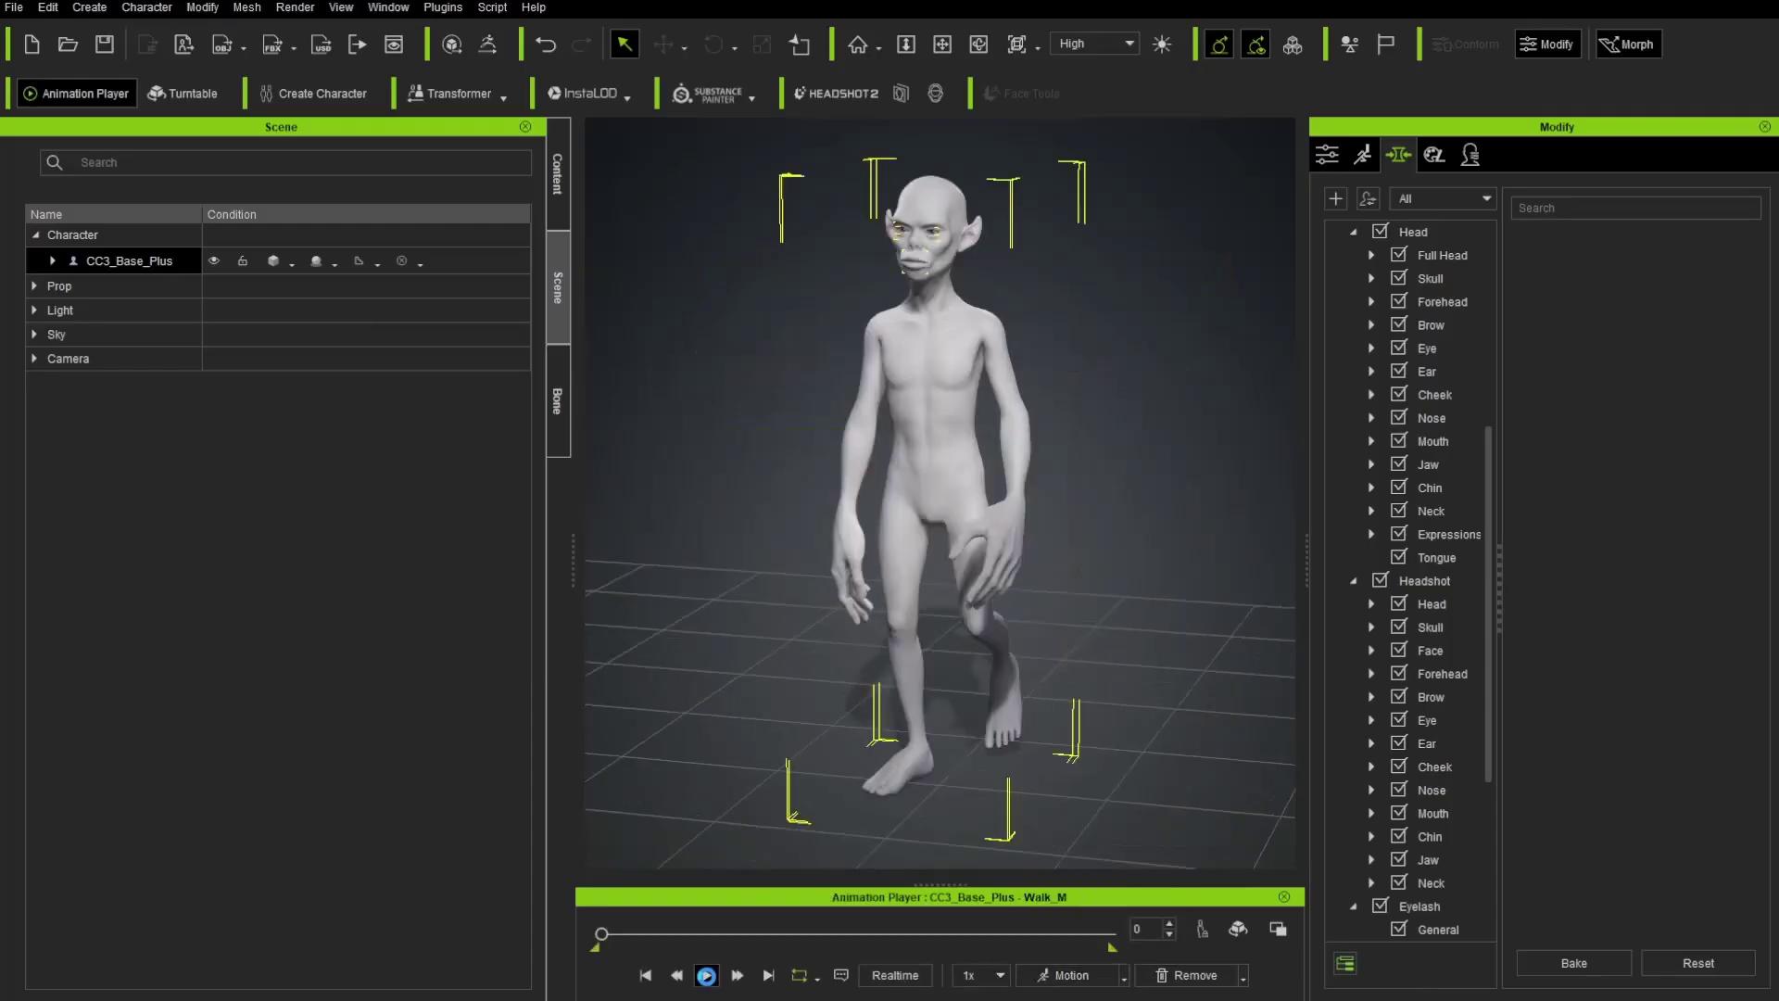
click(706, 976)
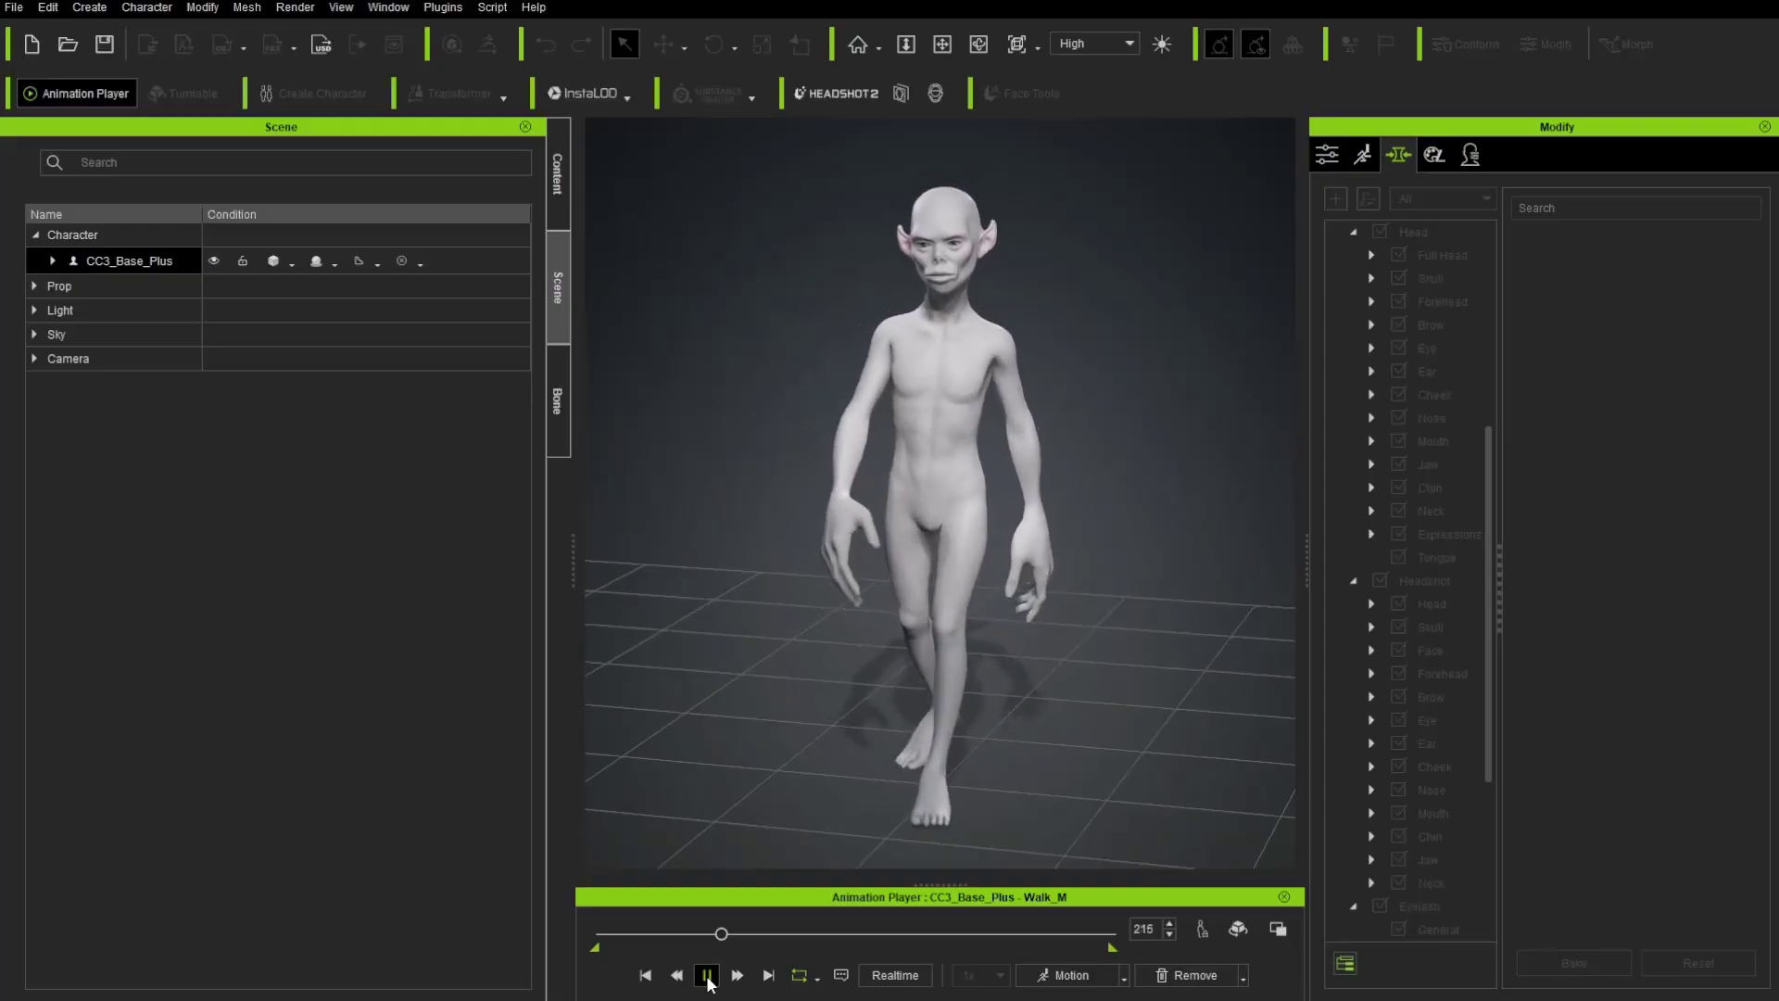
click(707, 975)
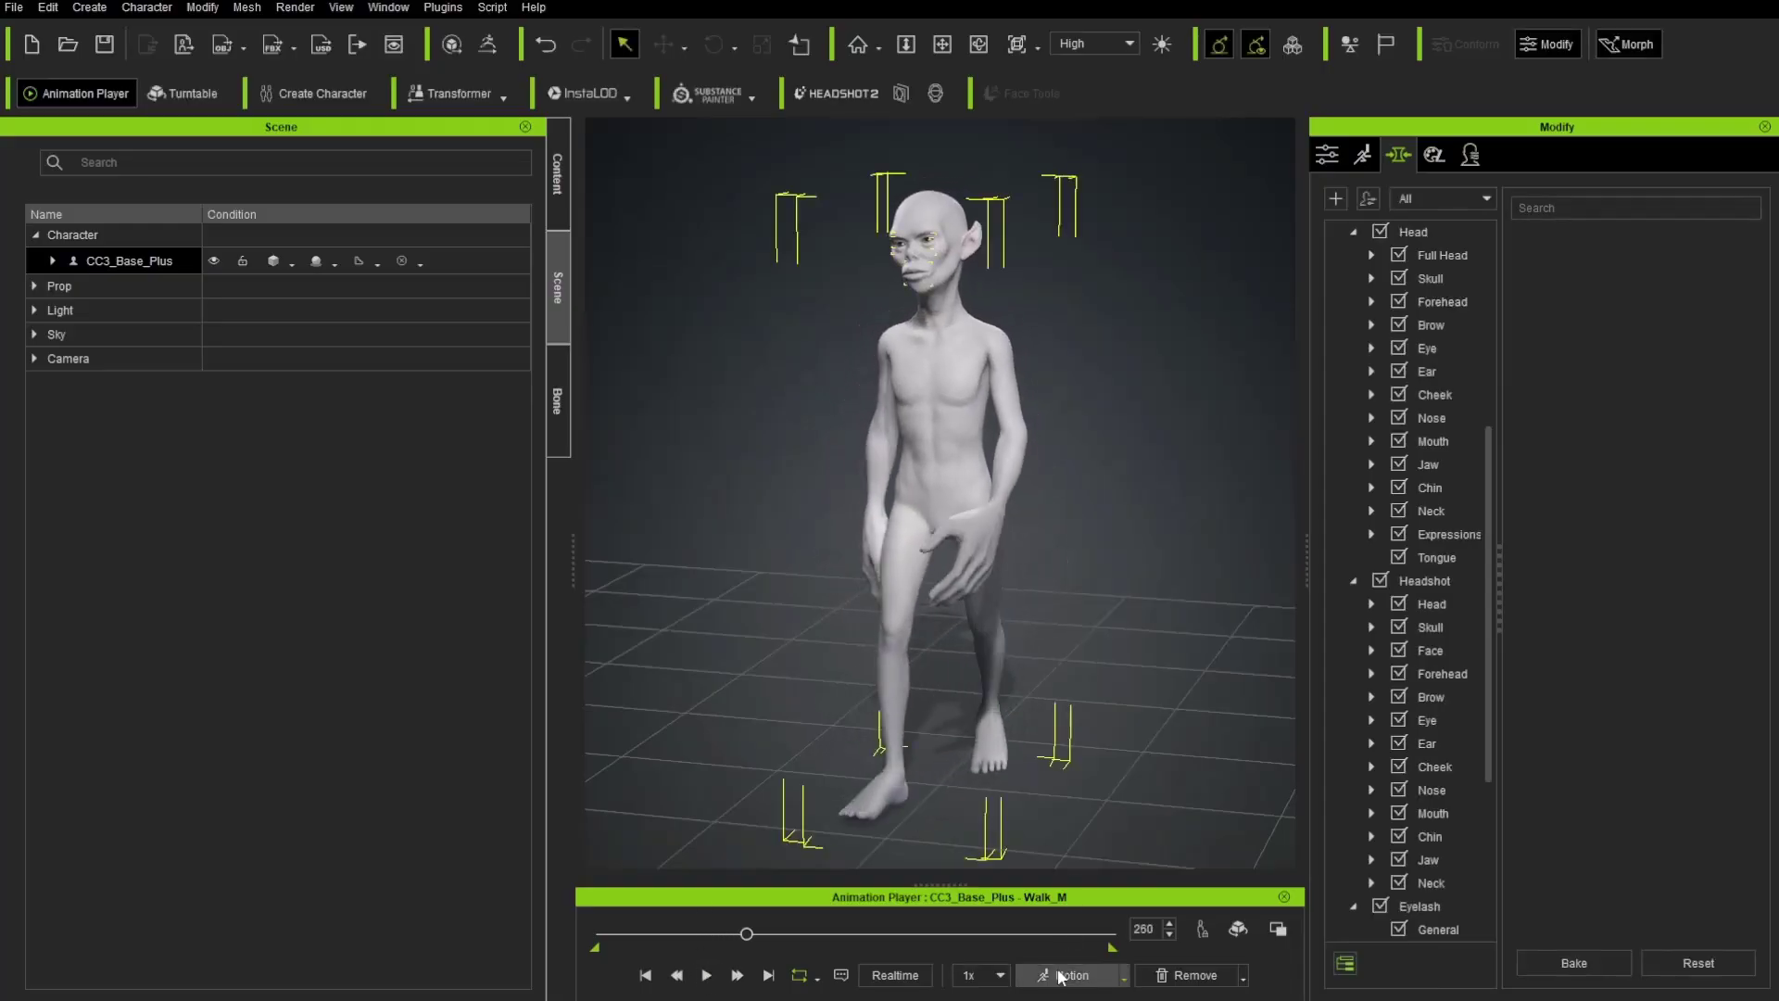
Step: Put the character in the A-Pose calibration pose and inspect its body and hands
click(1124, 976)
mouse_move(1110, 776)
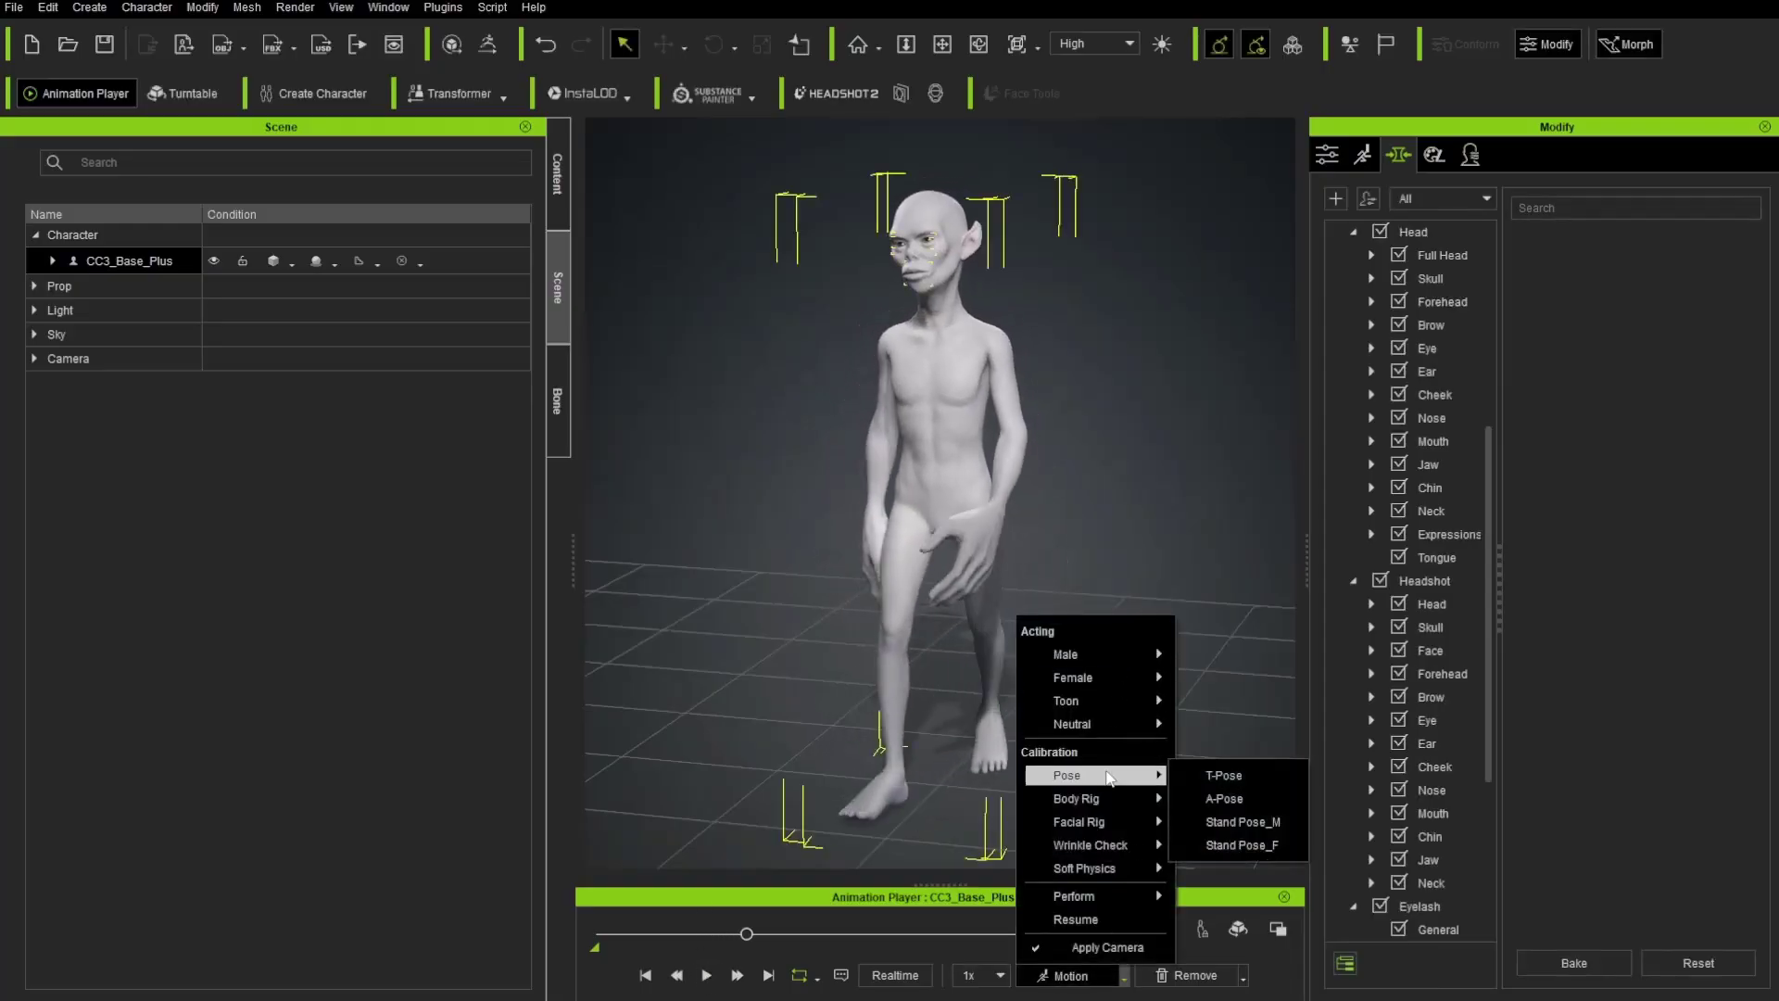
click(1210, 797)
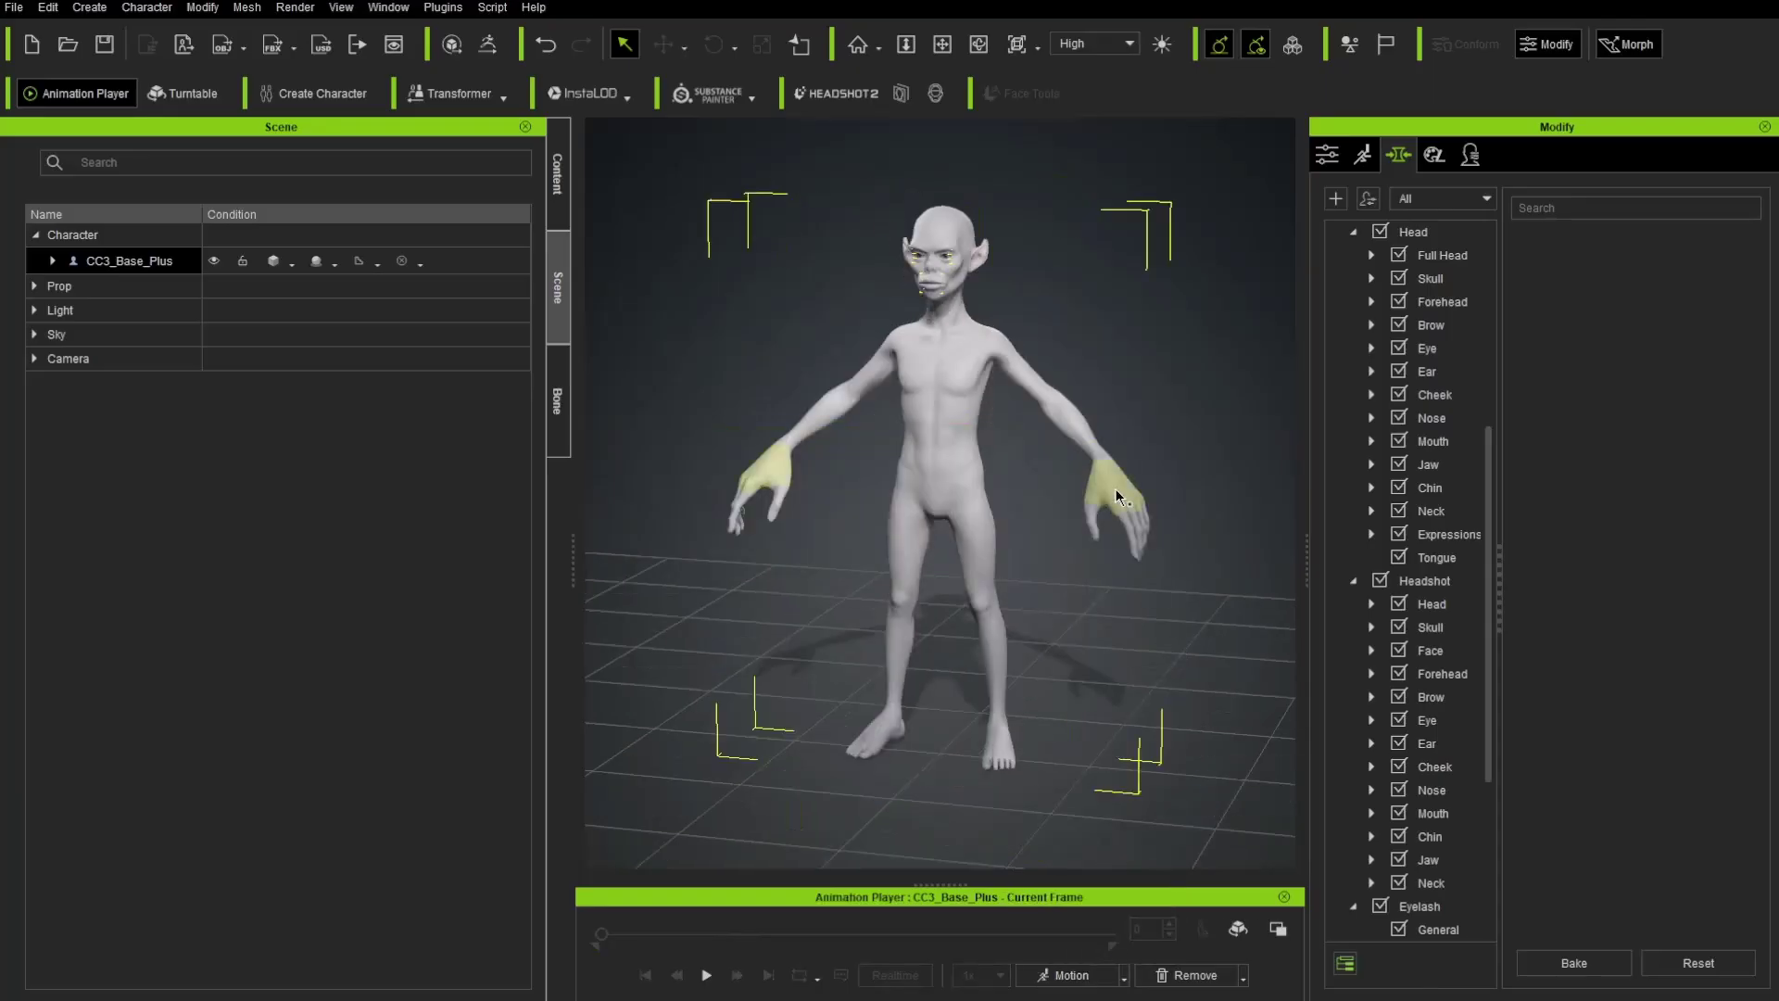
alt+drag(1158, 637, 1204, 555)
alt+middle_drag(1044, 401, 1027, 476)
alt+right_drag(1028, 476, 975, 323)
alt+drag(976, 323, 1030, 488)
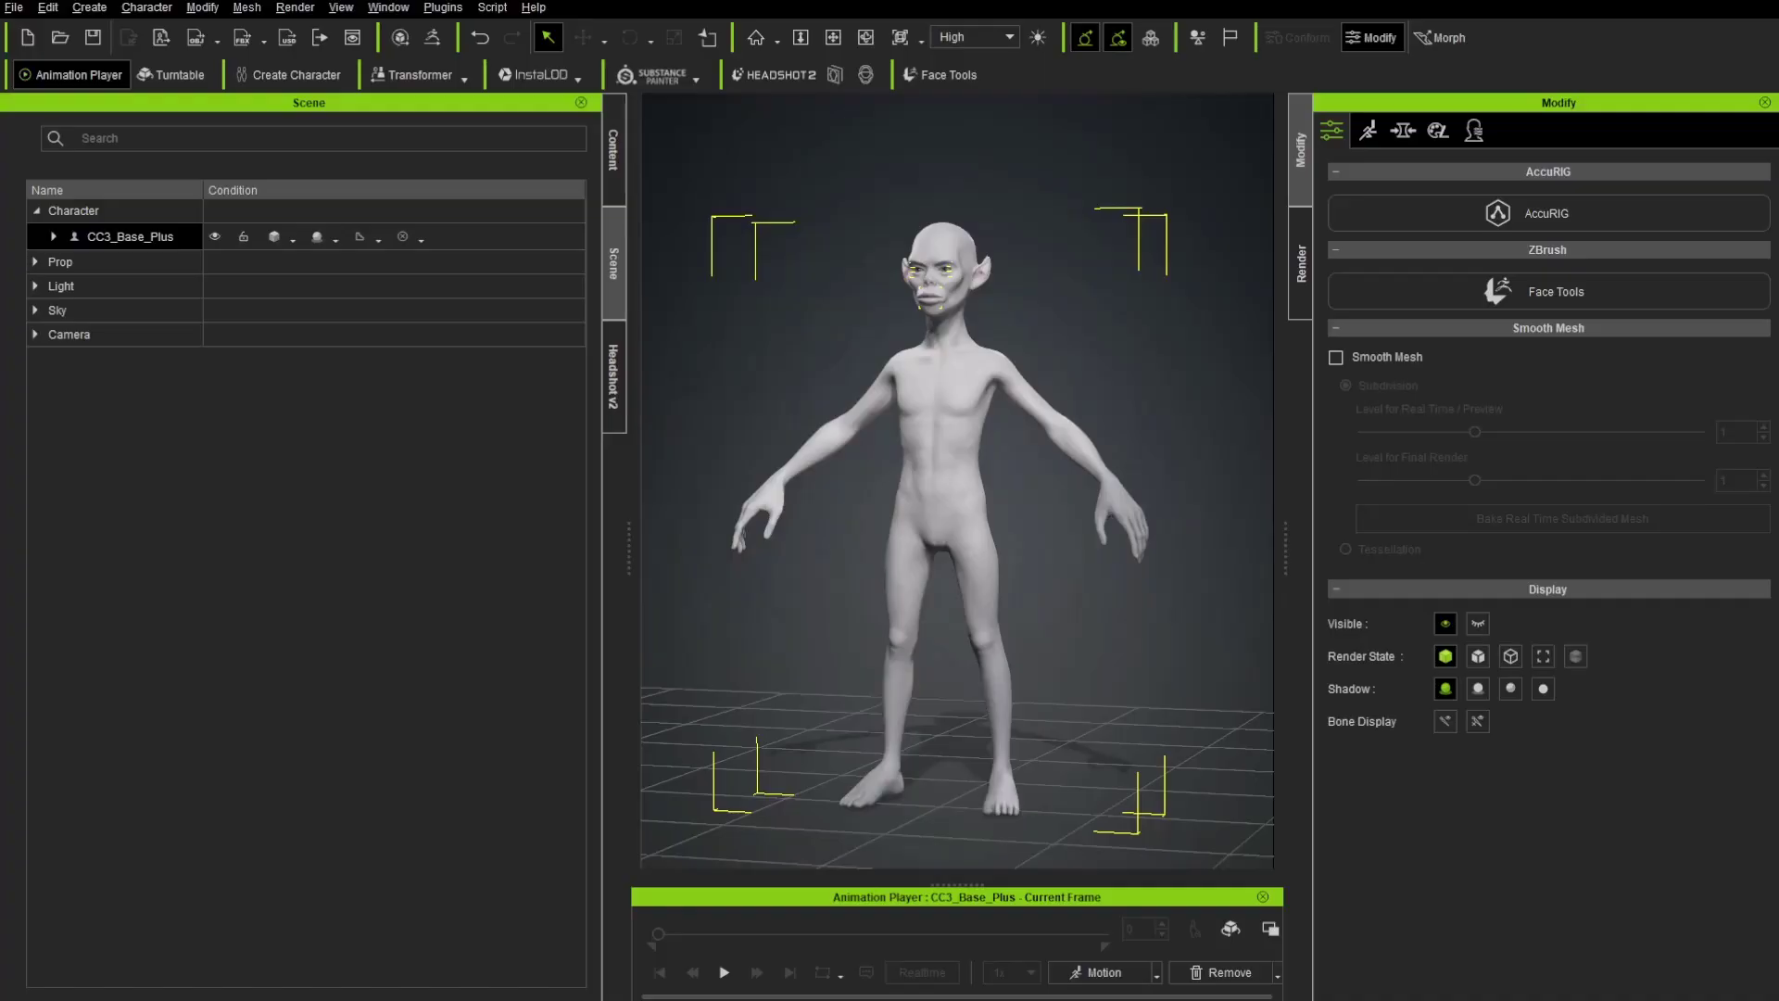
Step: Expand CC3_Base_Plus and send its meshes to ZBrush through GoZ with the Relink template and T-Pose
click(54, 237)
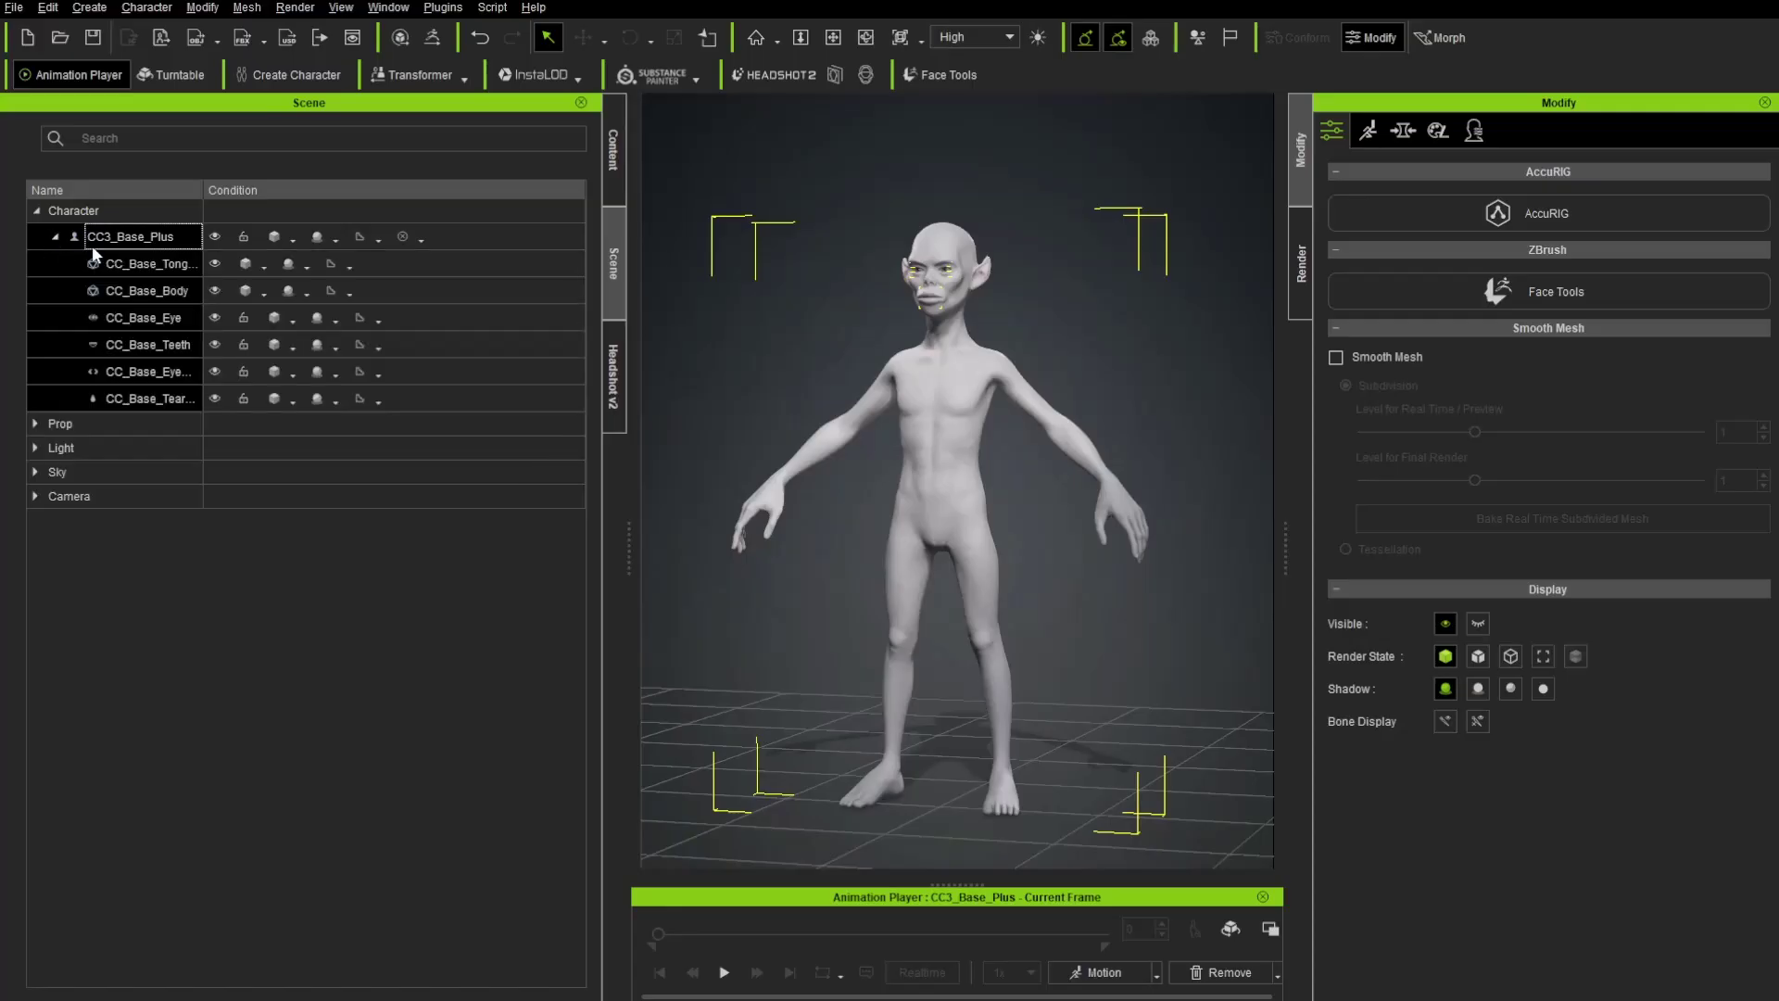
click(432, 37)
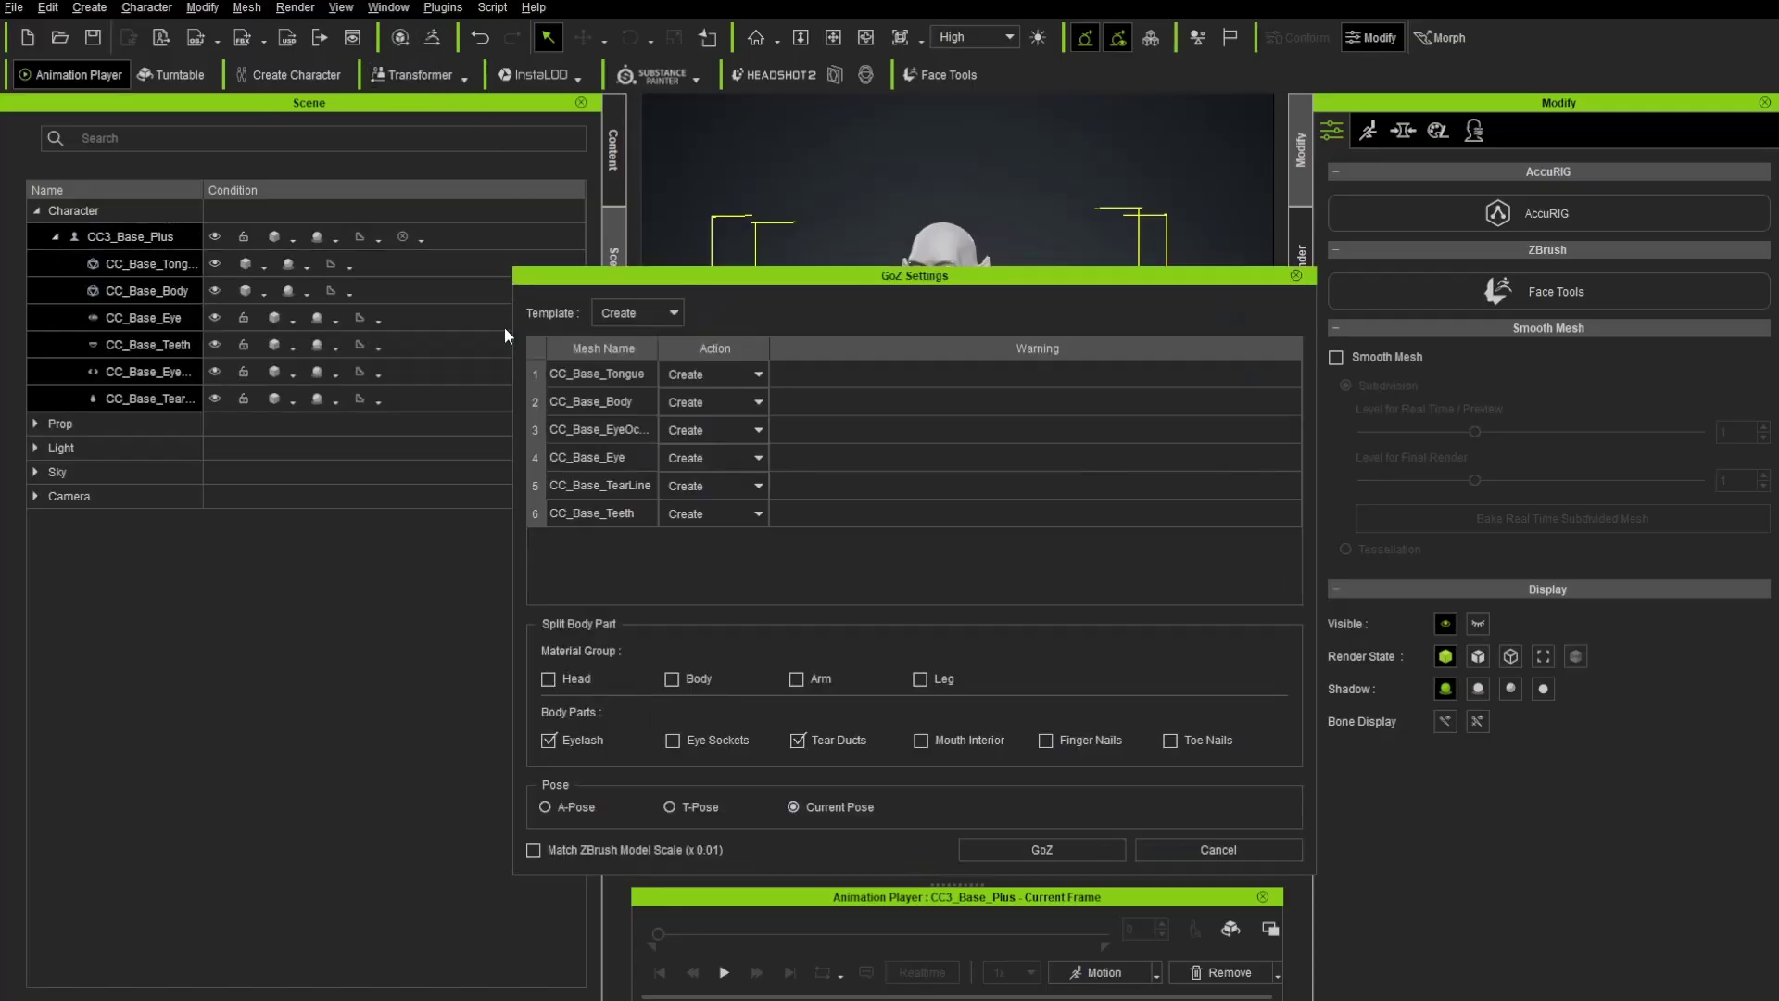
drag(1070, 275, 472, 243)
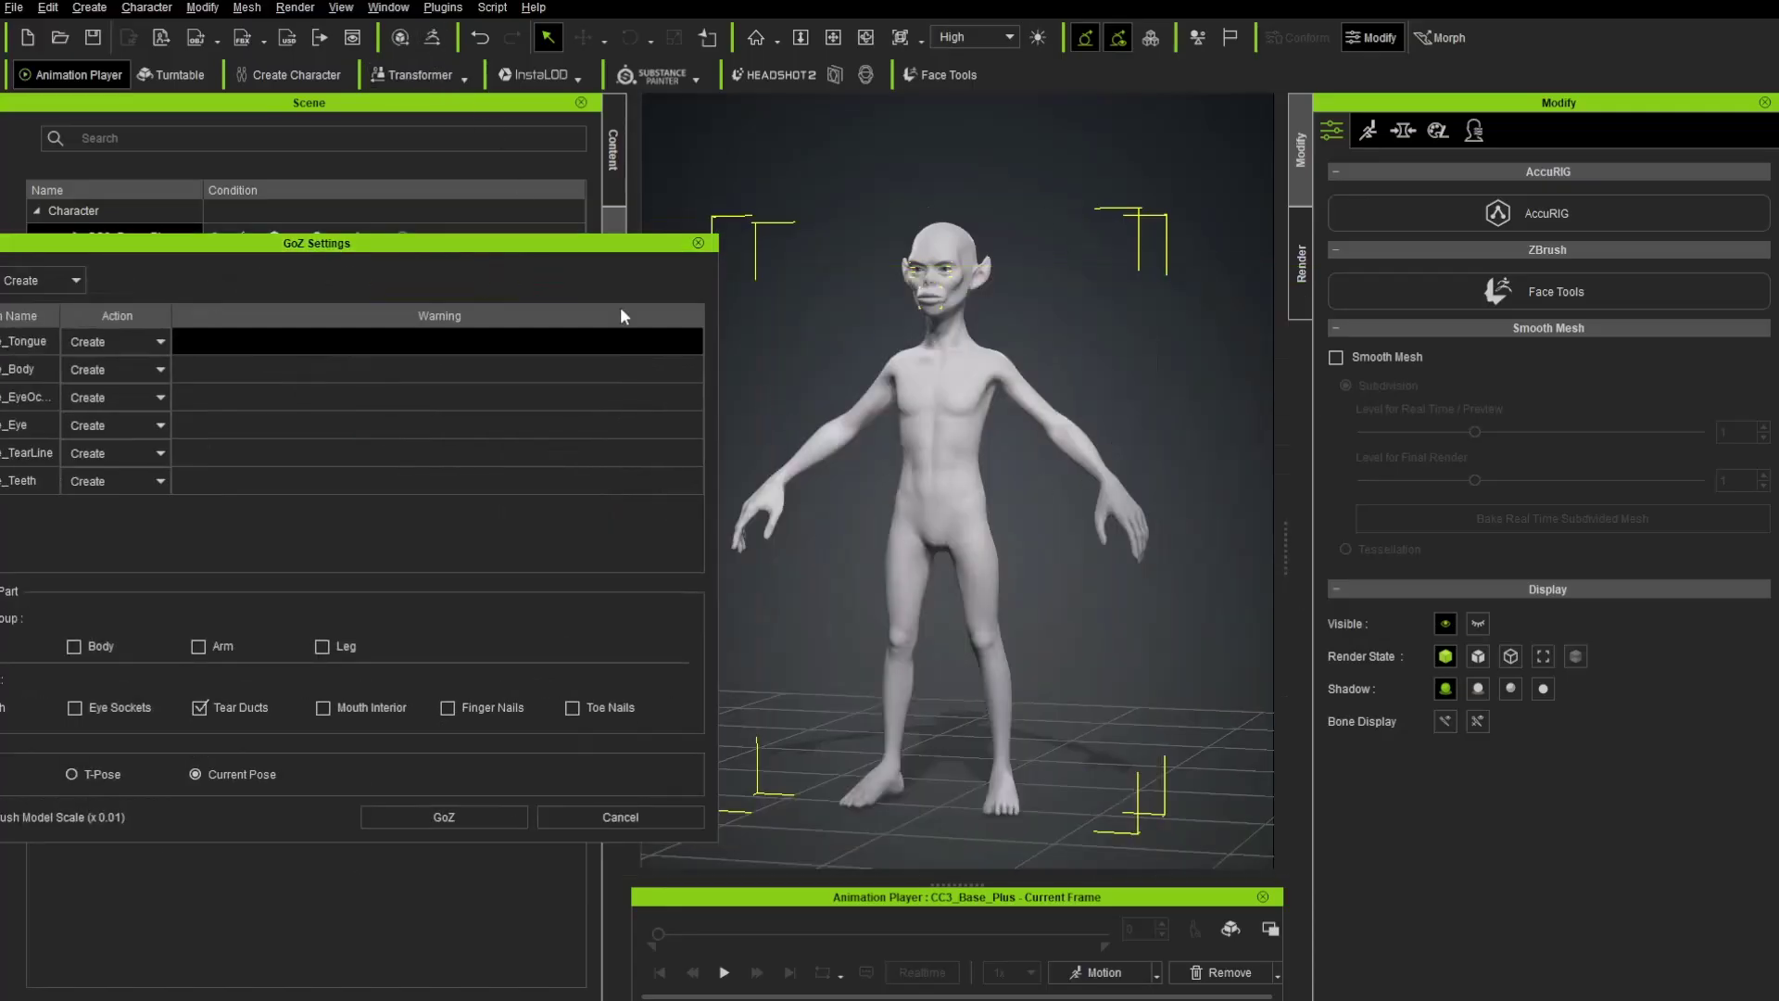
drag(606, 247, 1063, 284)
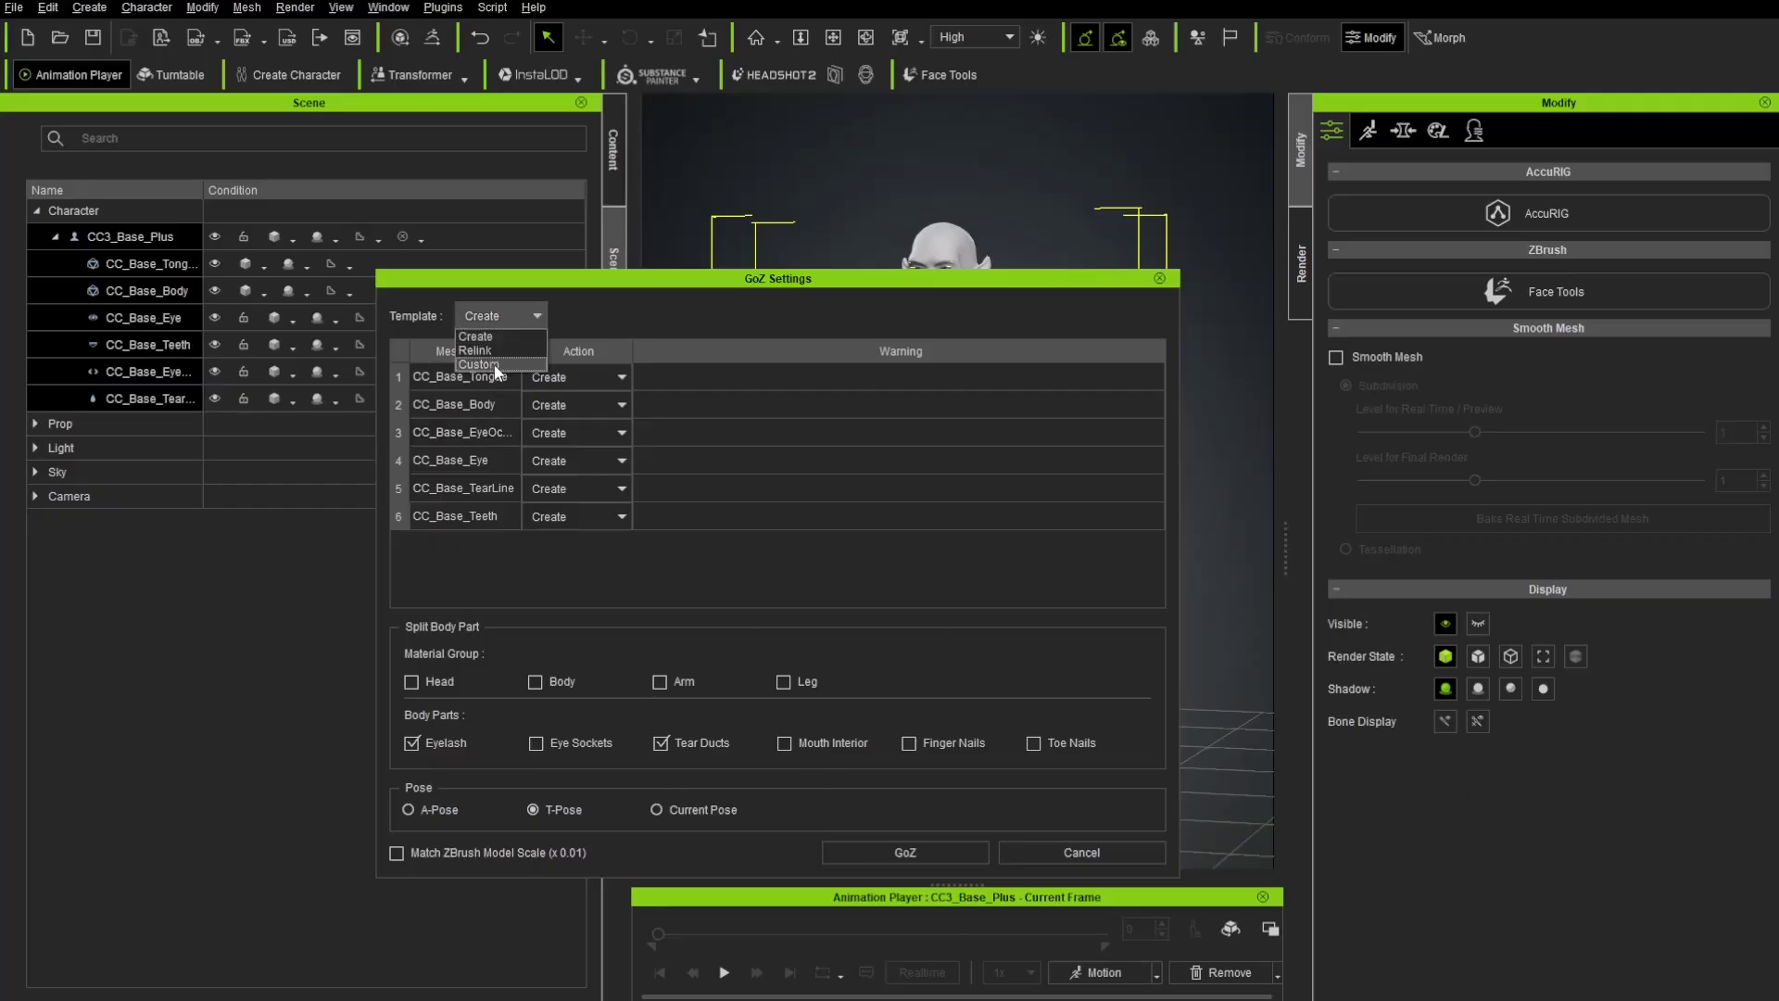
click(481, 350)
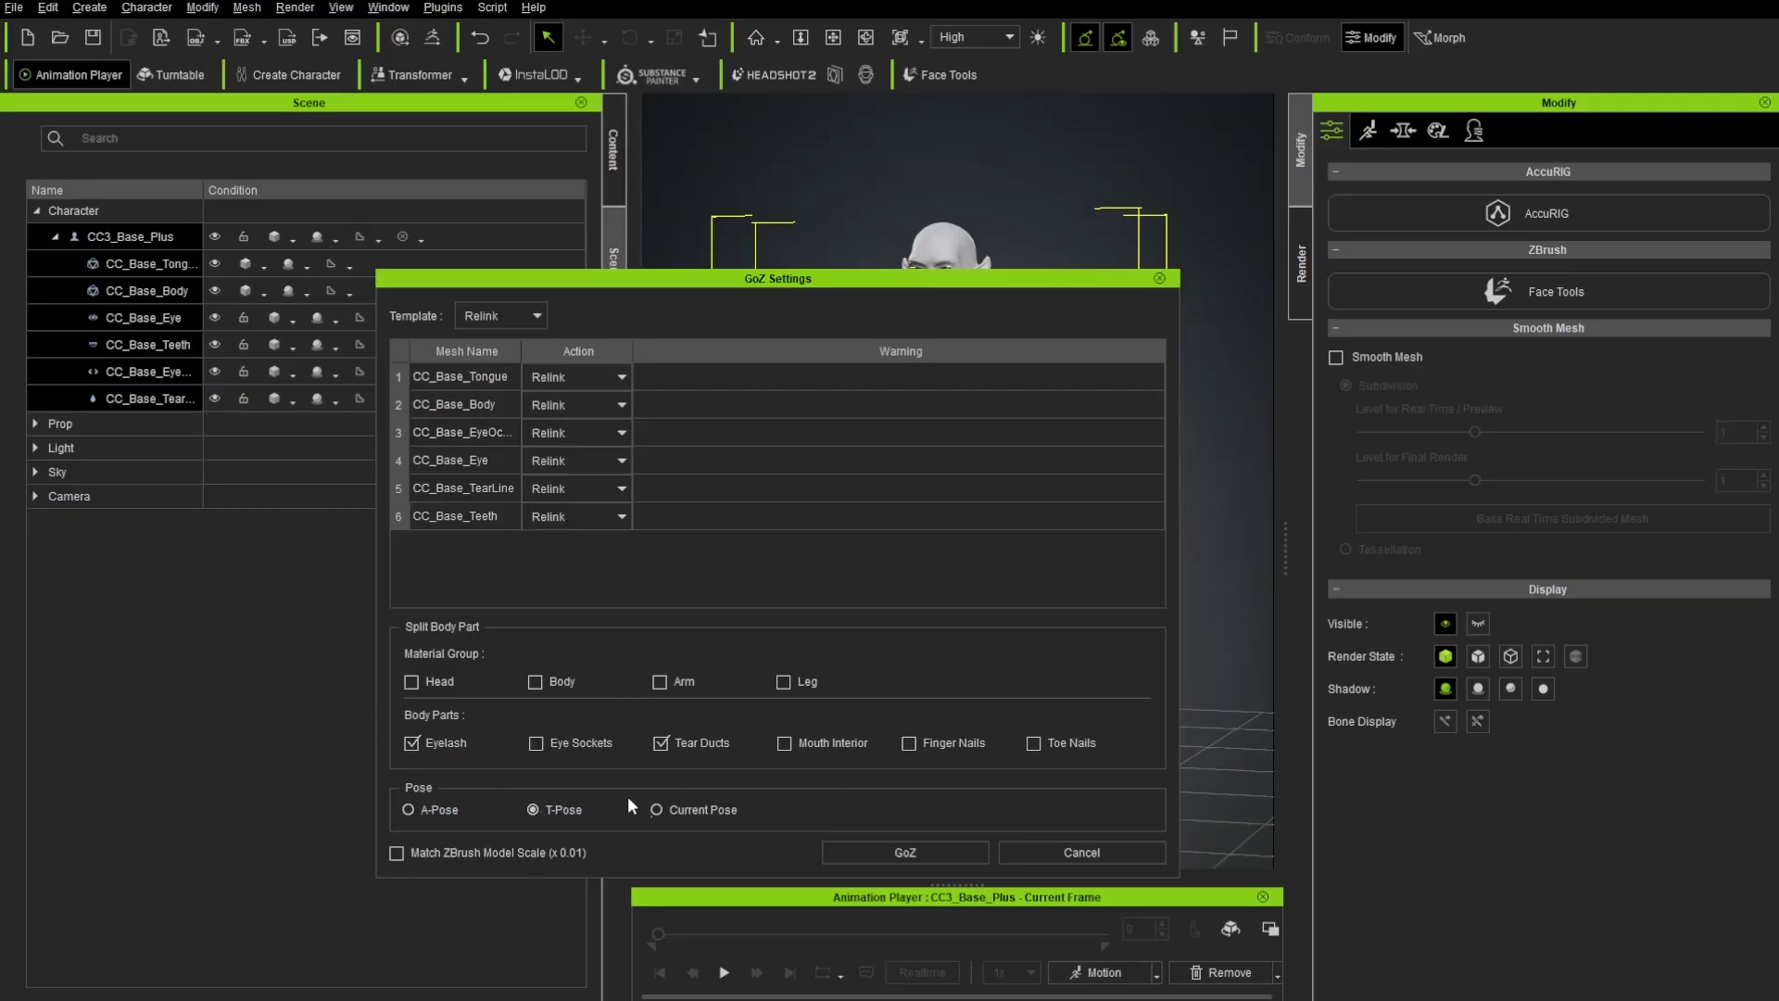
click(894, 853)
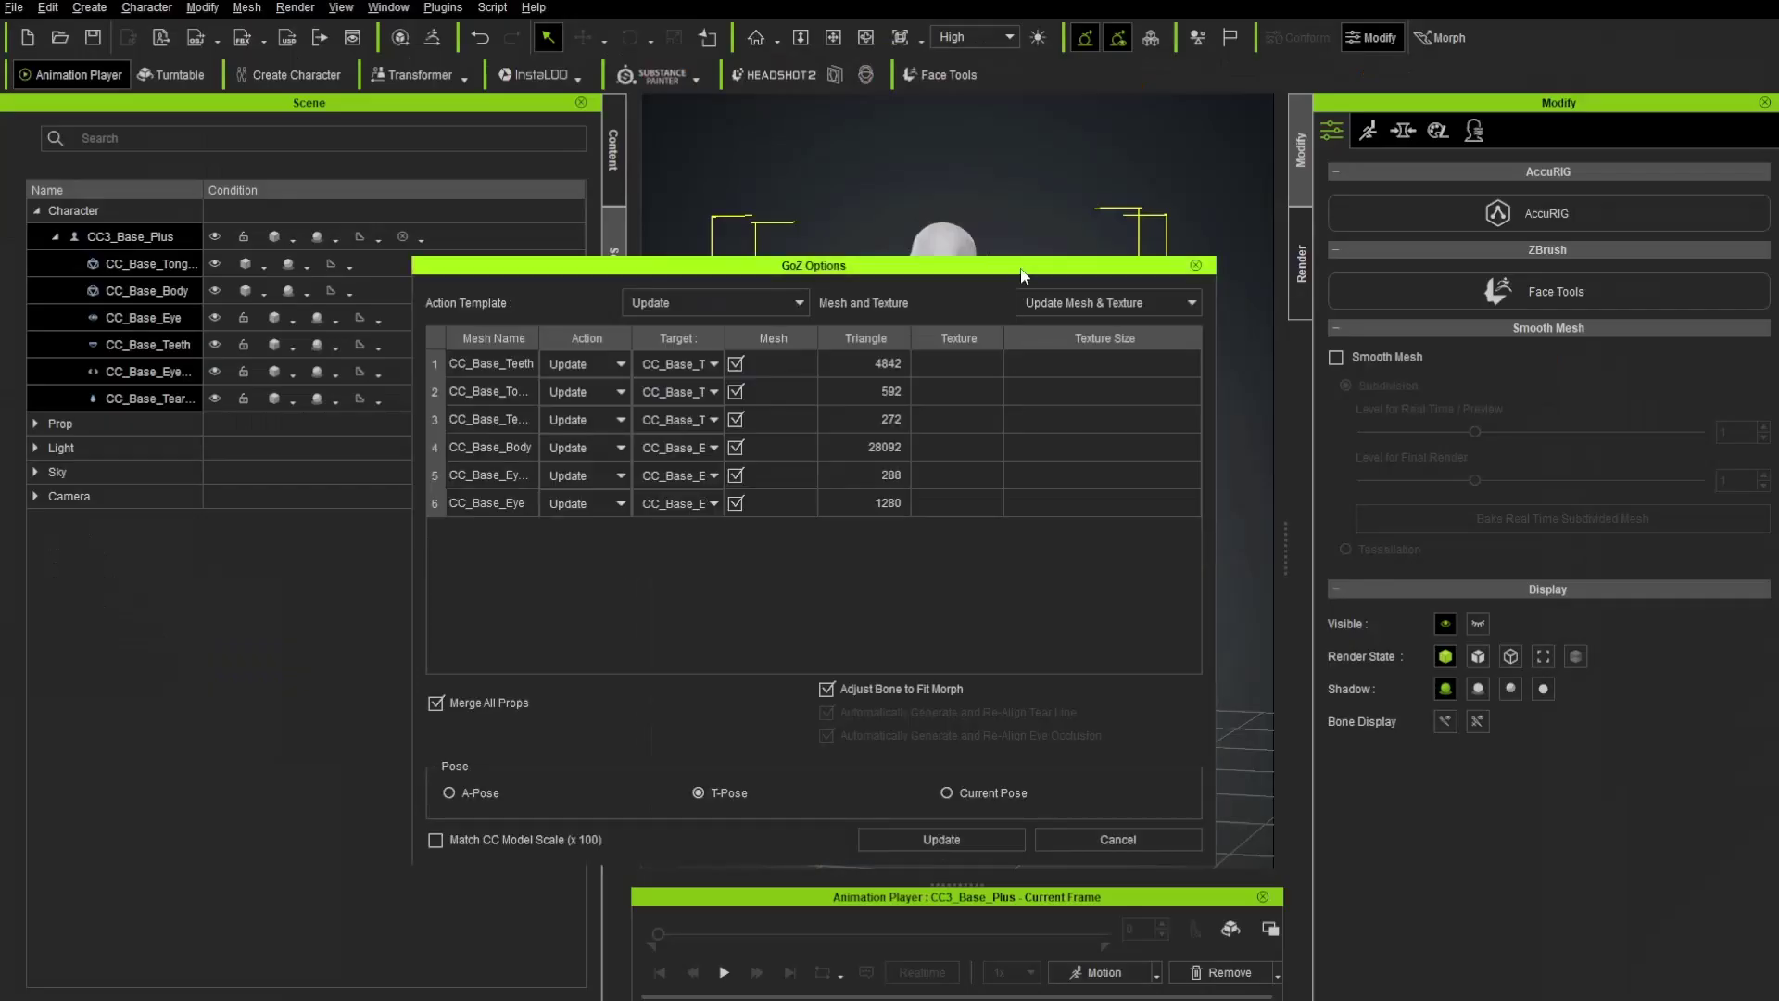
Step: Update all six meshes from ZBrush in T-Pose with Adjust Bone to Fit Morph enabled
drag(1022, 275, 898, 329)
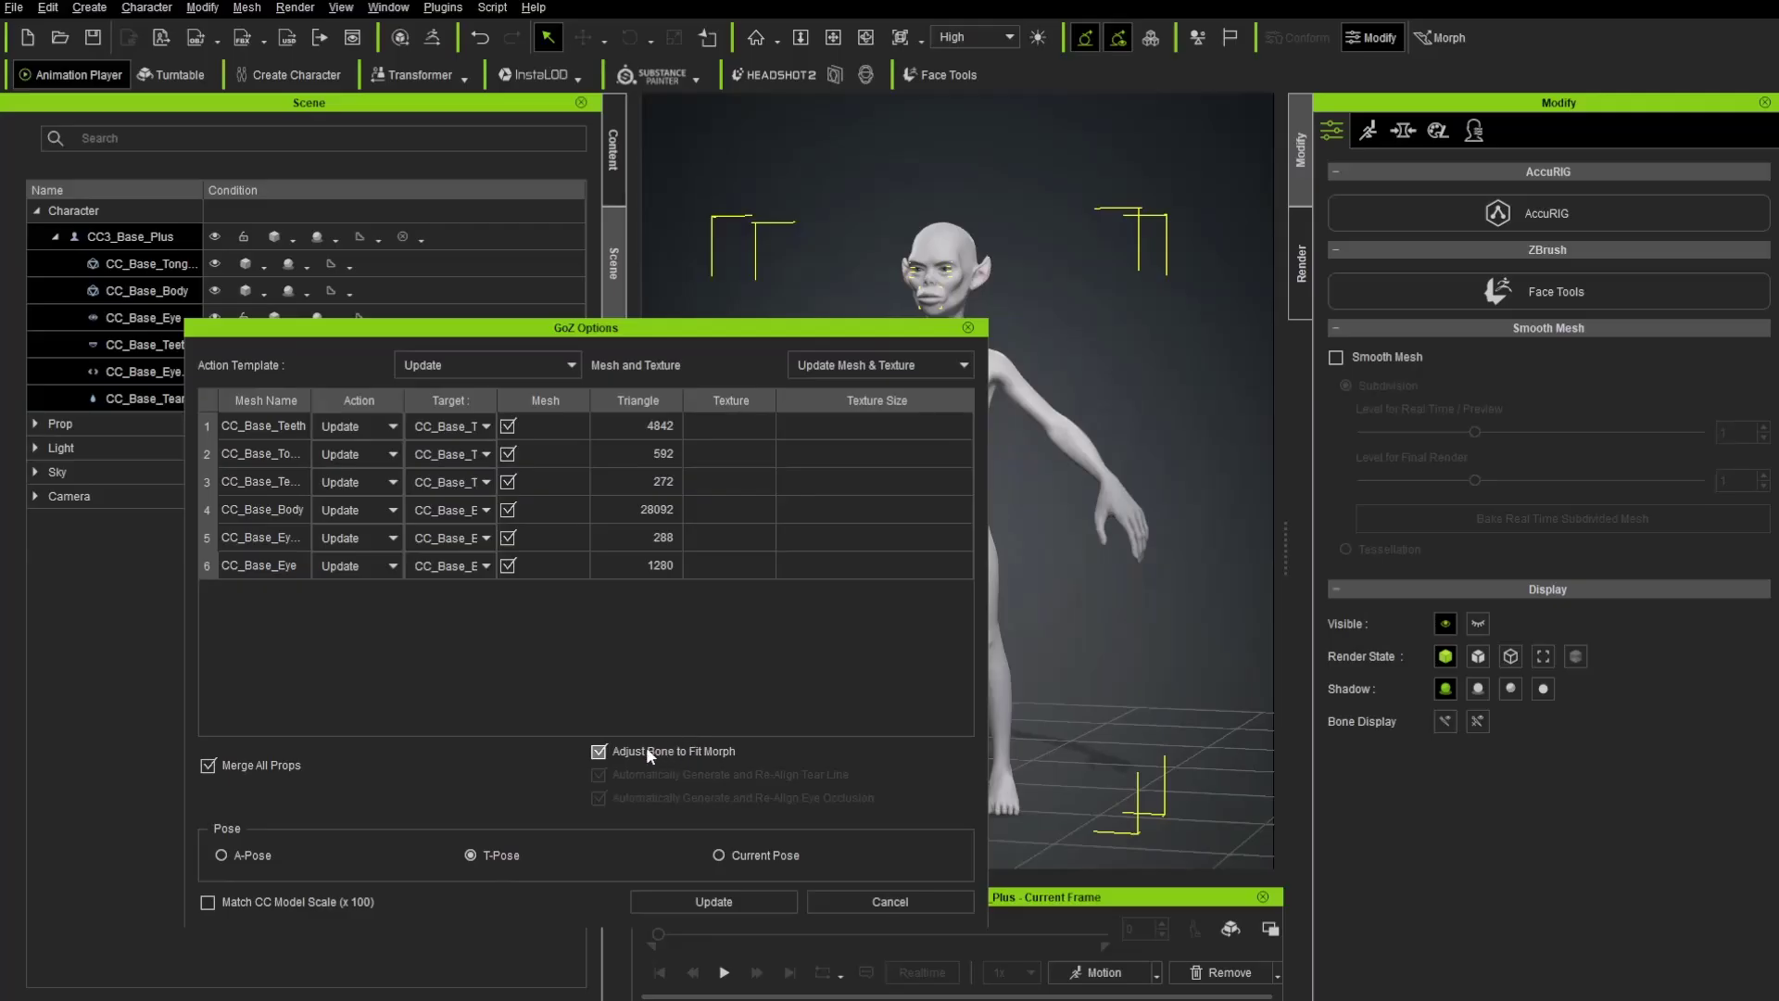
click(693, 898)
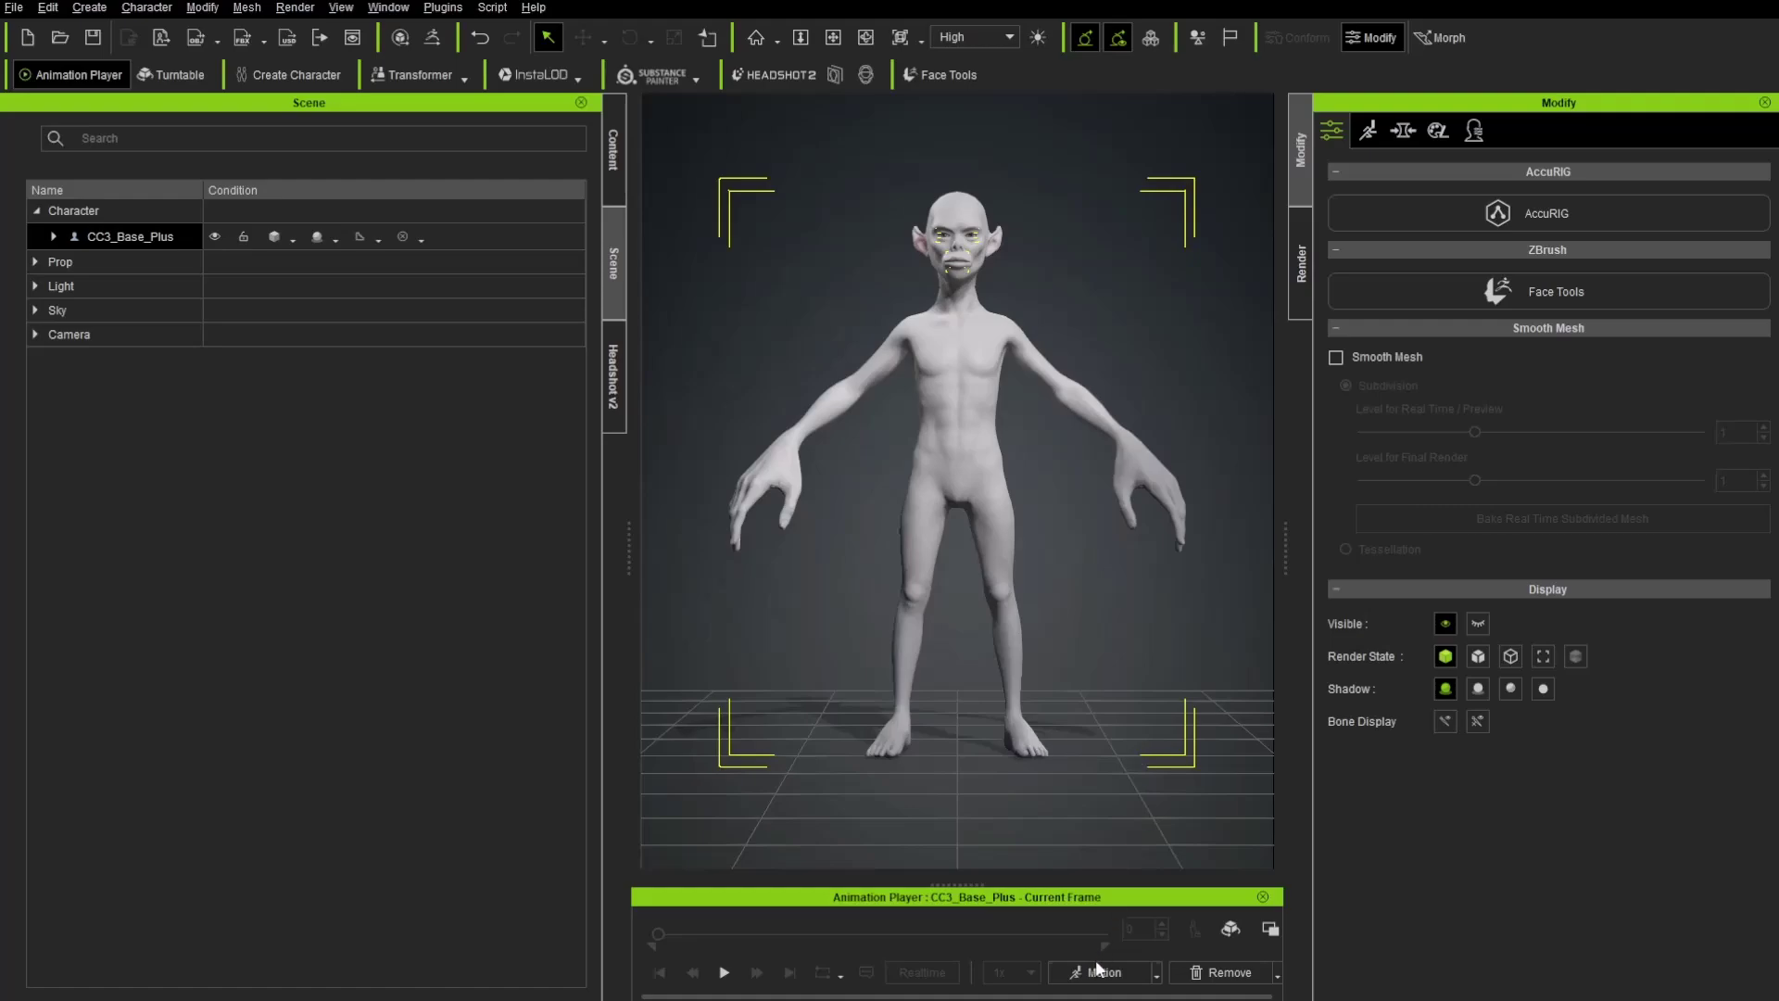
Step: Load the male Walk_M motion on the updated character and preview the large-handed proportions in movement
click(1103, 968)
mouse_move(1140, 651)
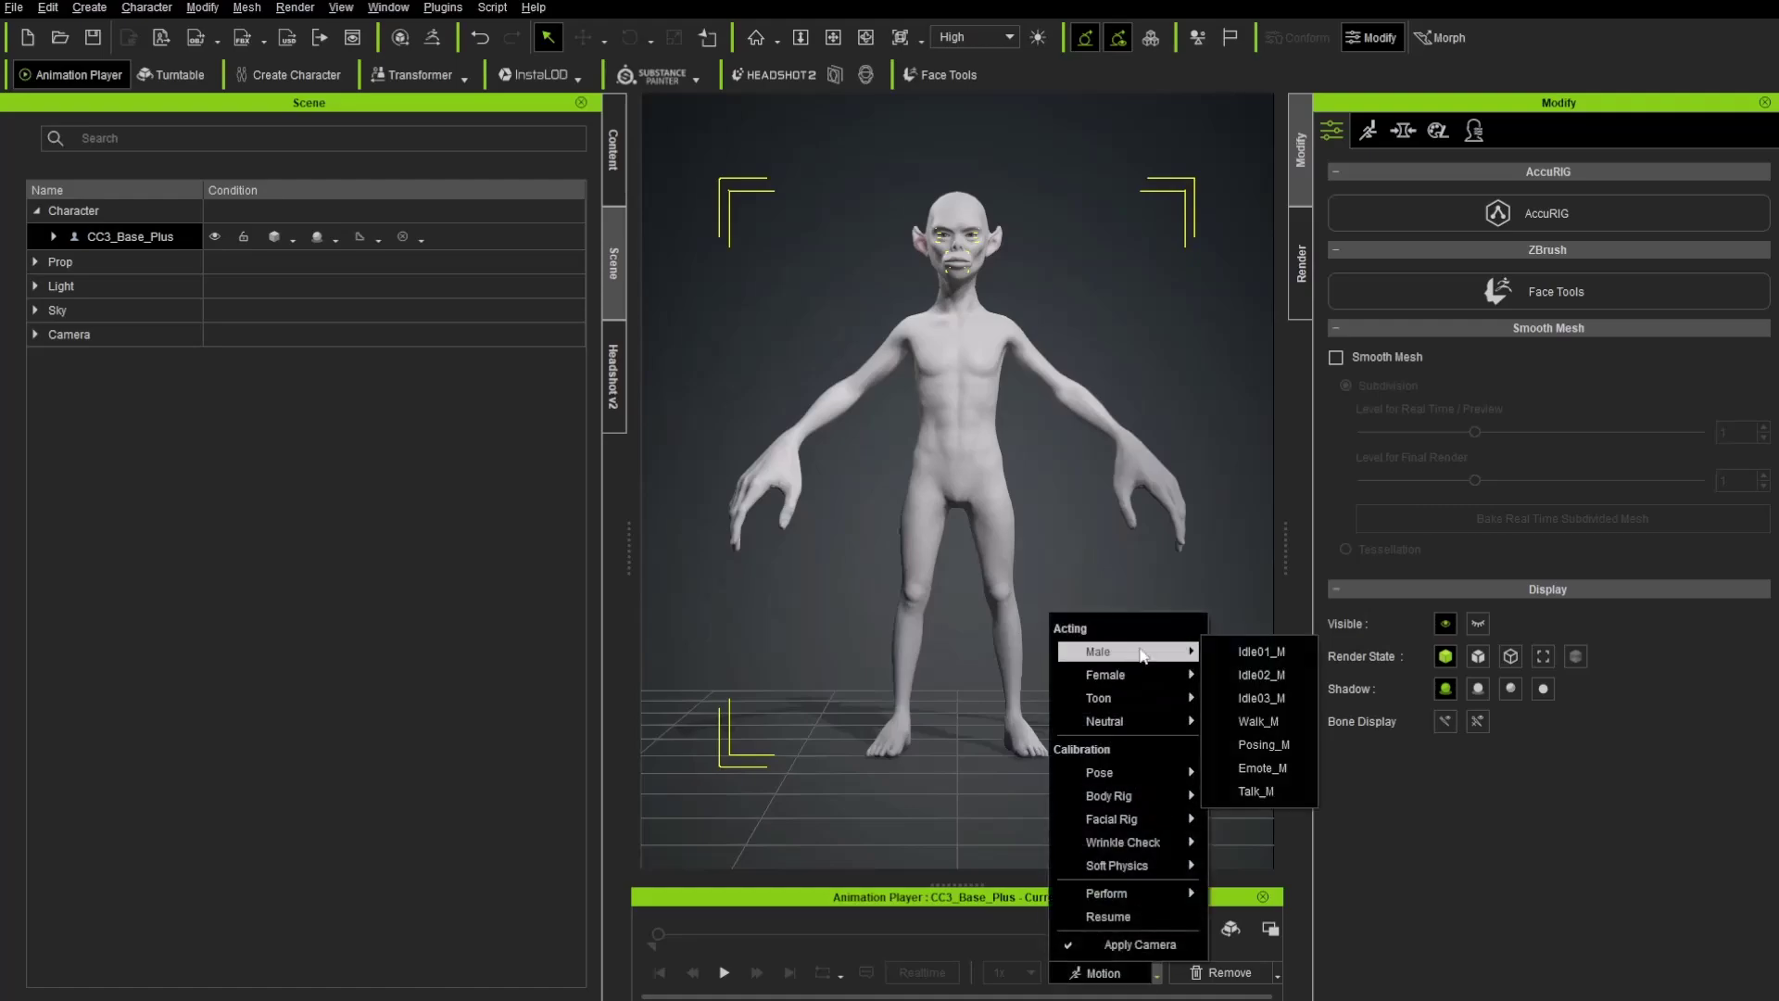
click(1259, 719)
click(726, 971)
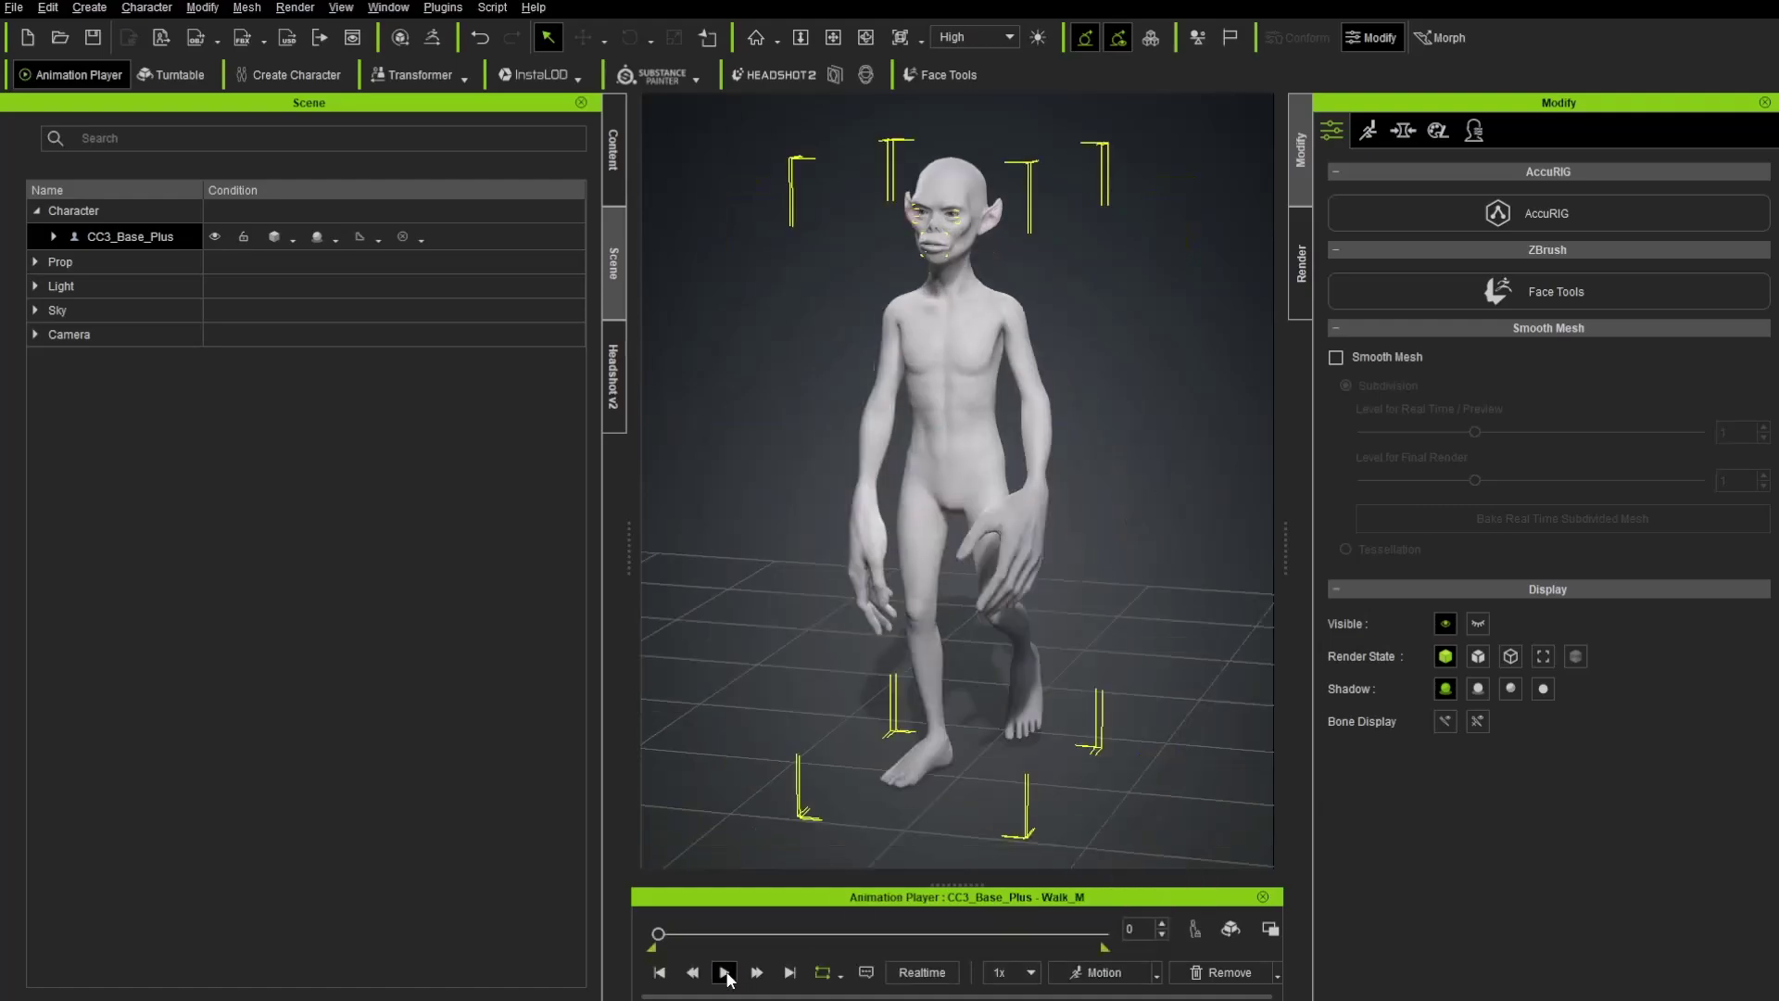
click(727, 973)
click(774, 509)
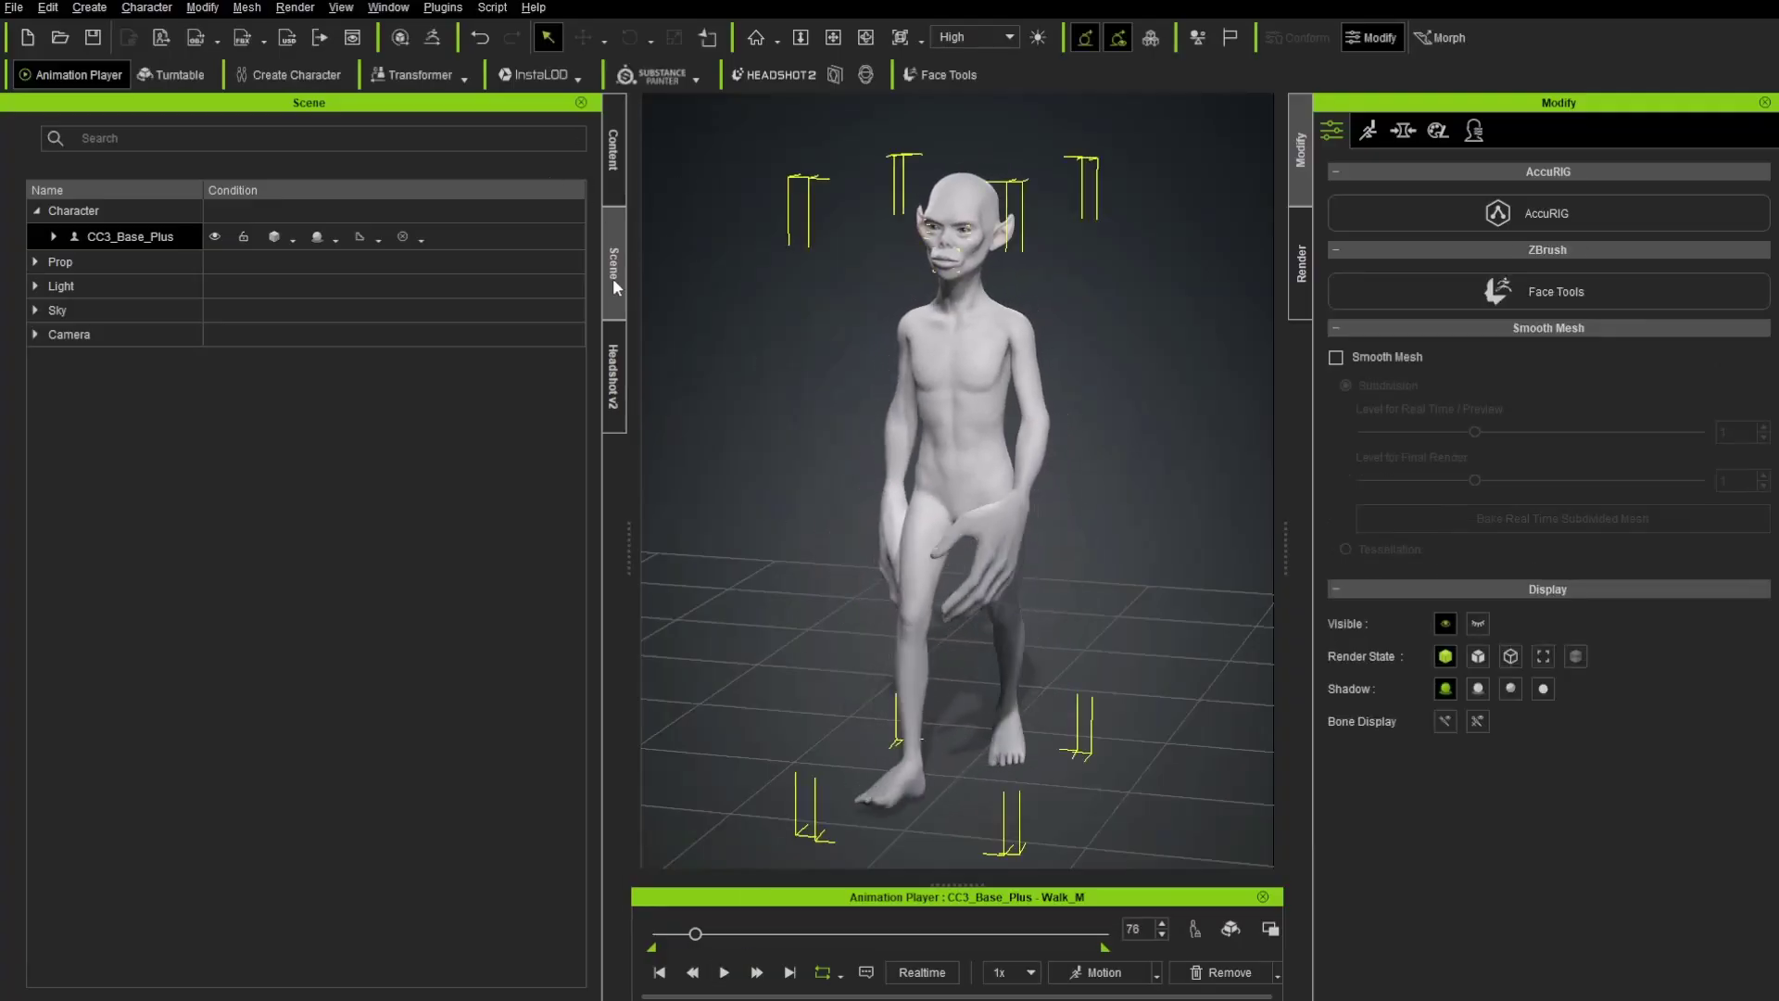
Step: Open the Bone Manager and turn on the viewport bone display
click(388, 7)
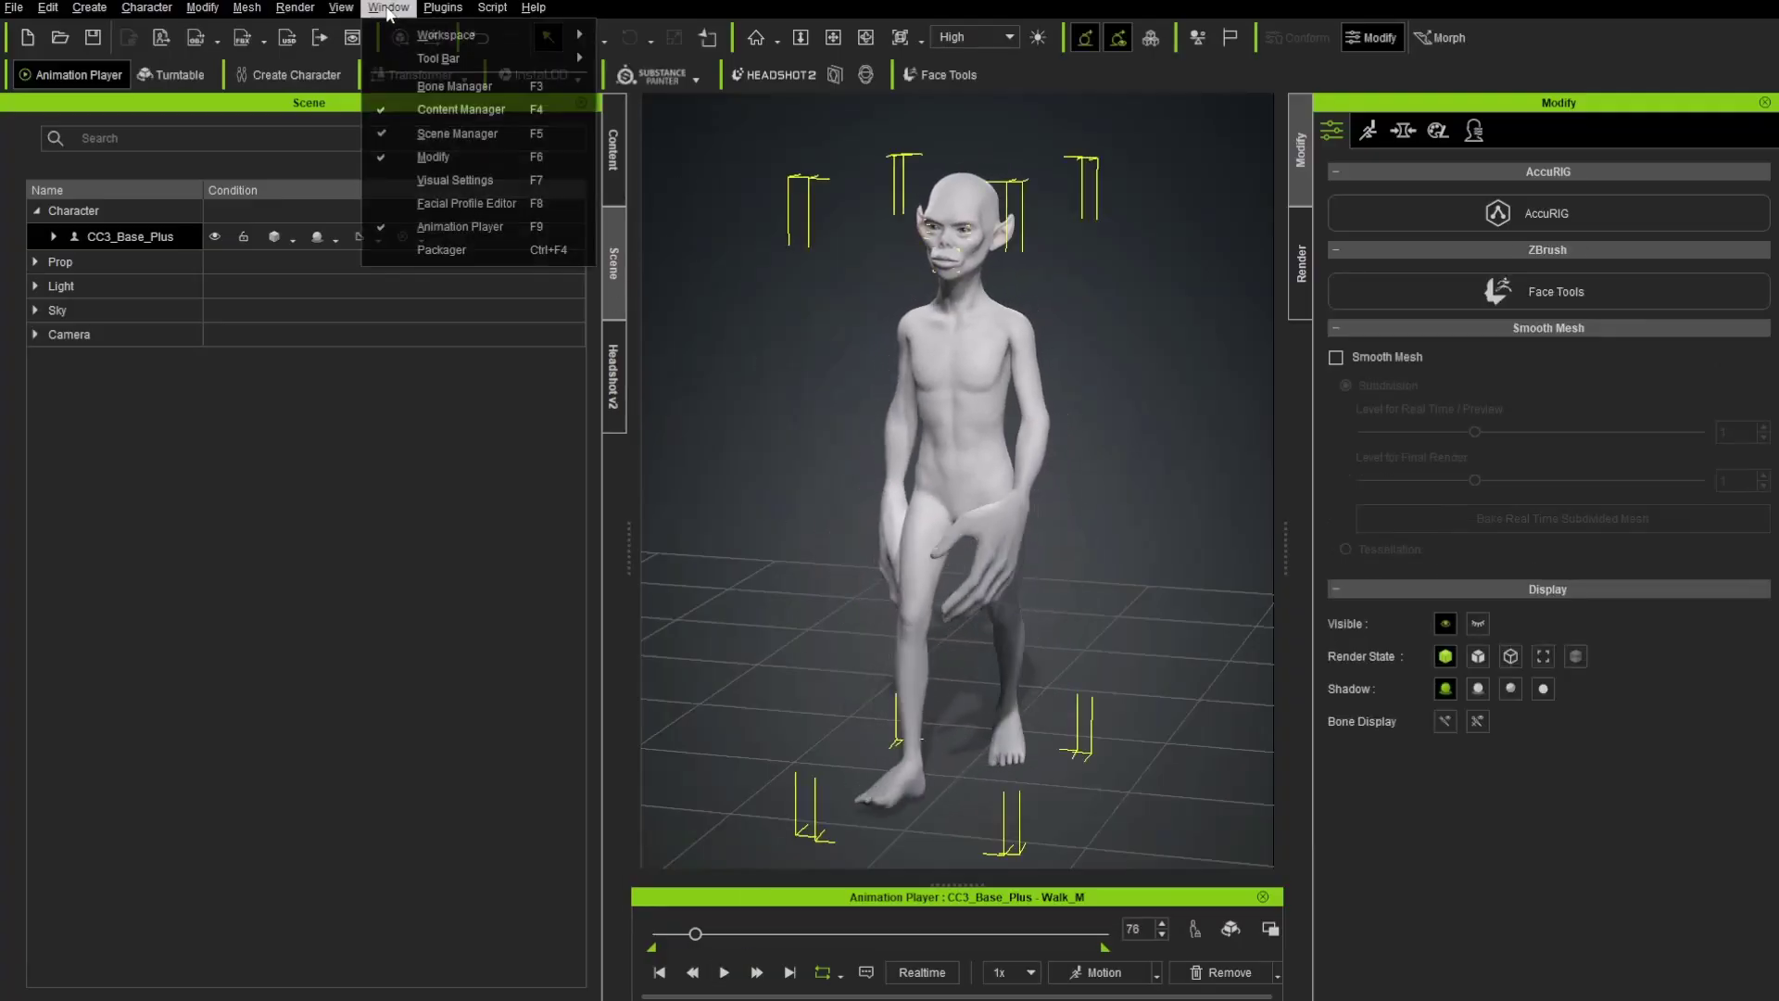
click(435, 87)
click(154, 141)
Step: Return the character from the walk motion to the A-Pose calibration pose
click(1098, 972)
mouse_move(1111, 759)
click(1232, 795)
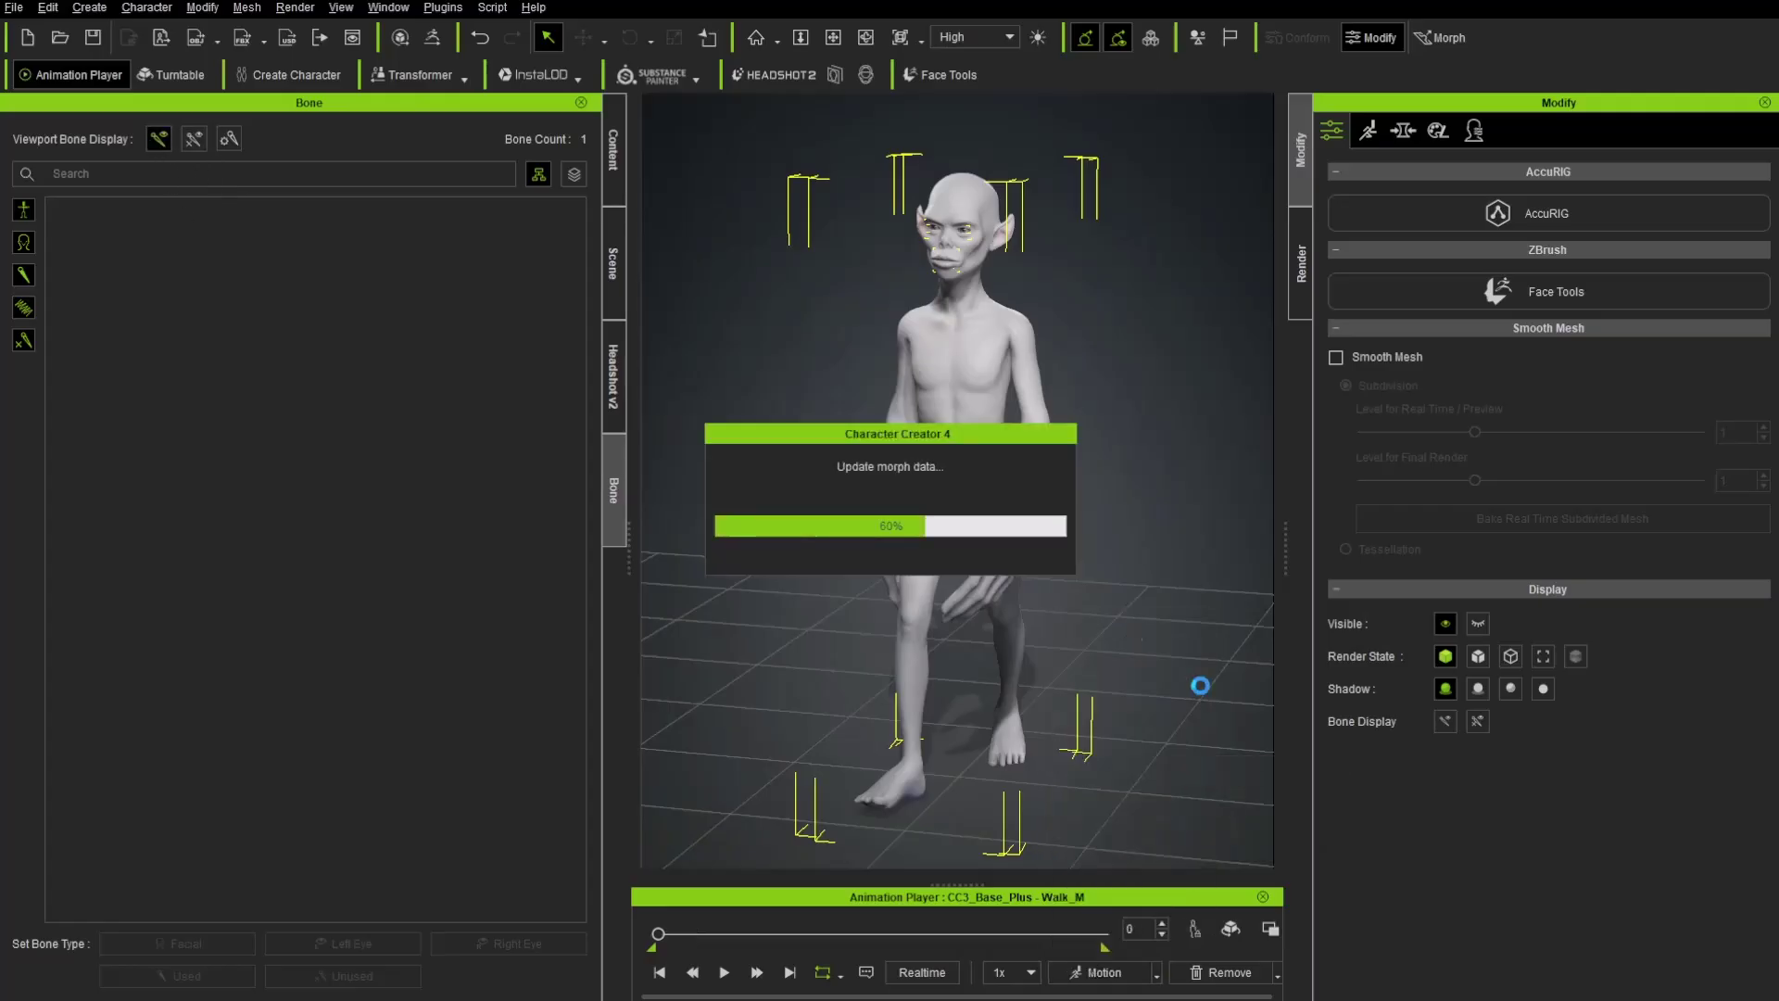
Step: Select CC3_Base_Plus, display its bones in the viewport, and check the skeleton's fit from the front
click(612, 246)
click(115, 234)
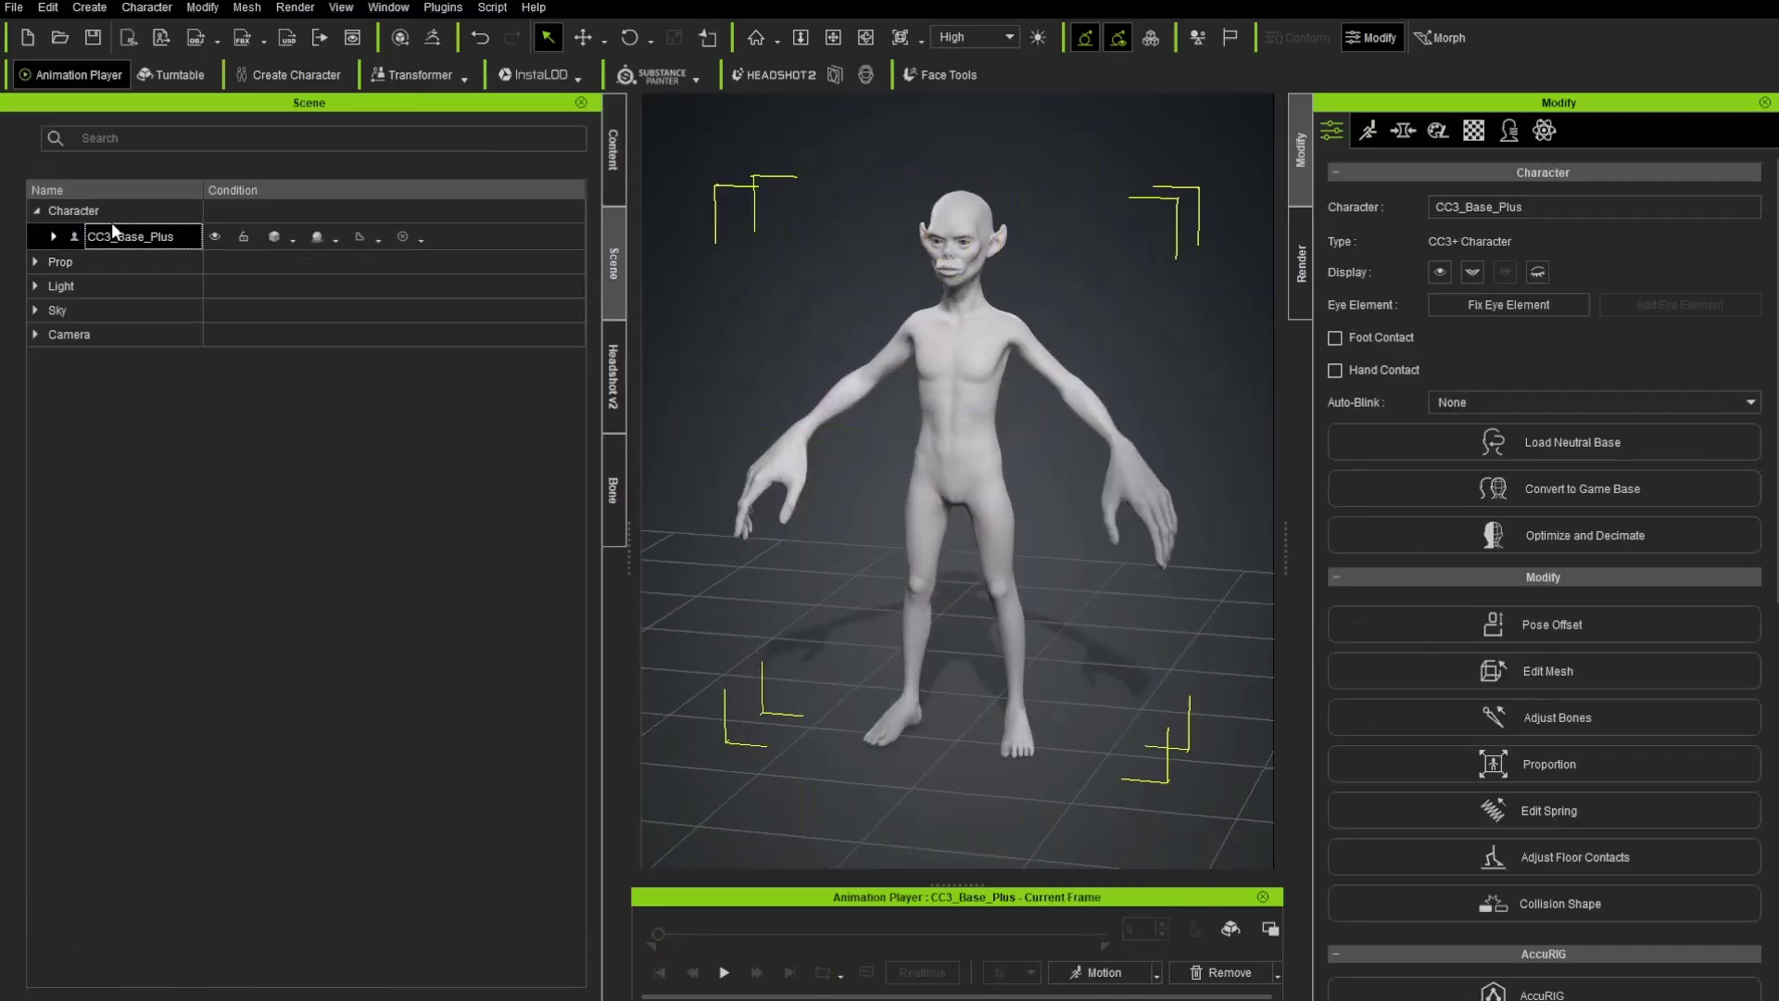
click(611, 489)
click(160, 139)
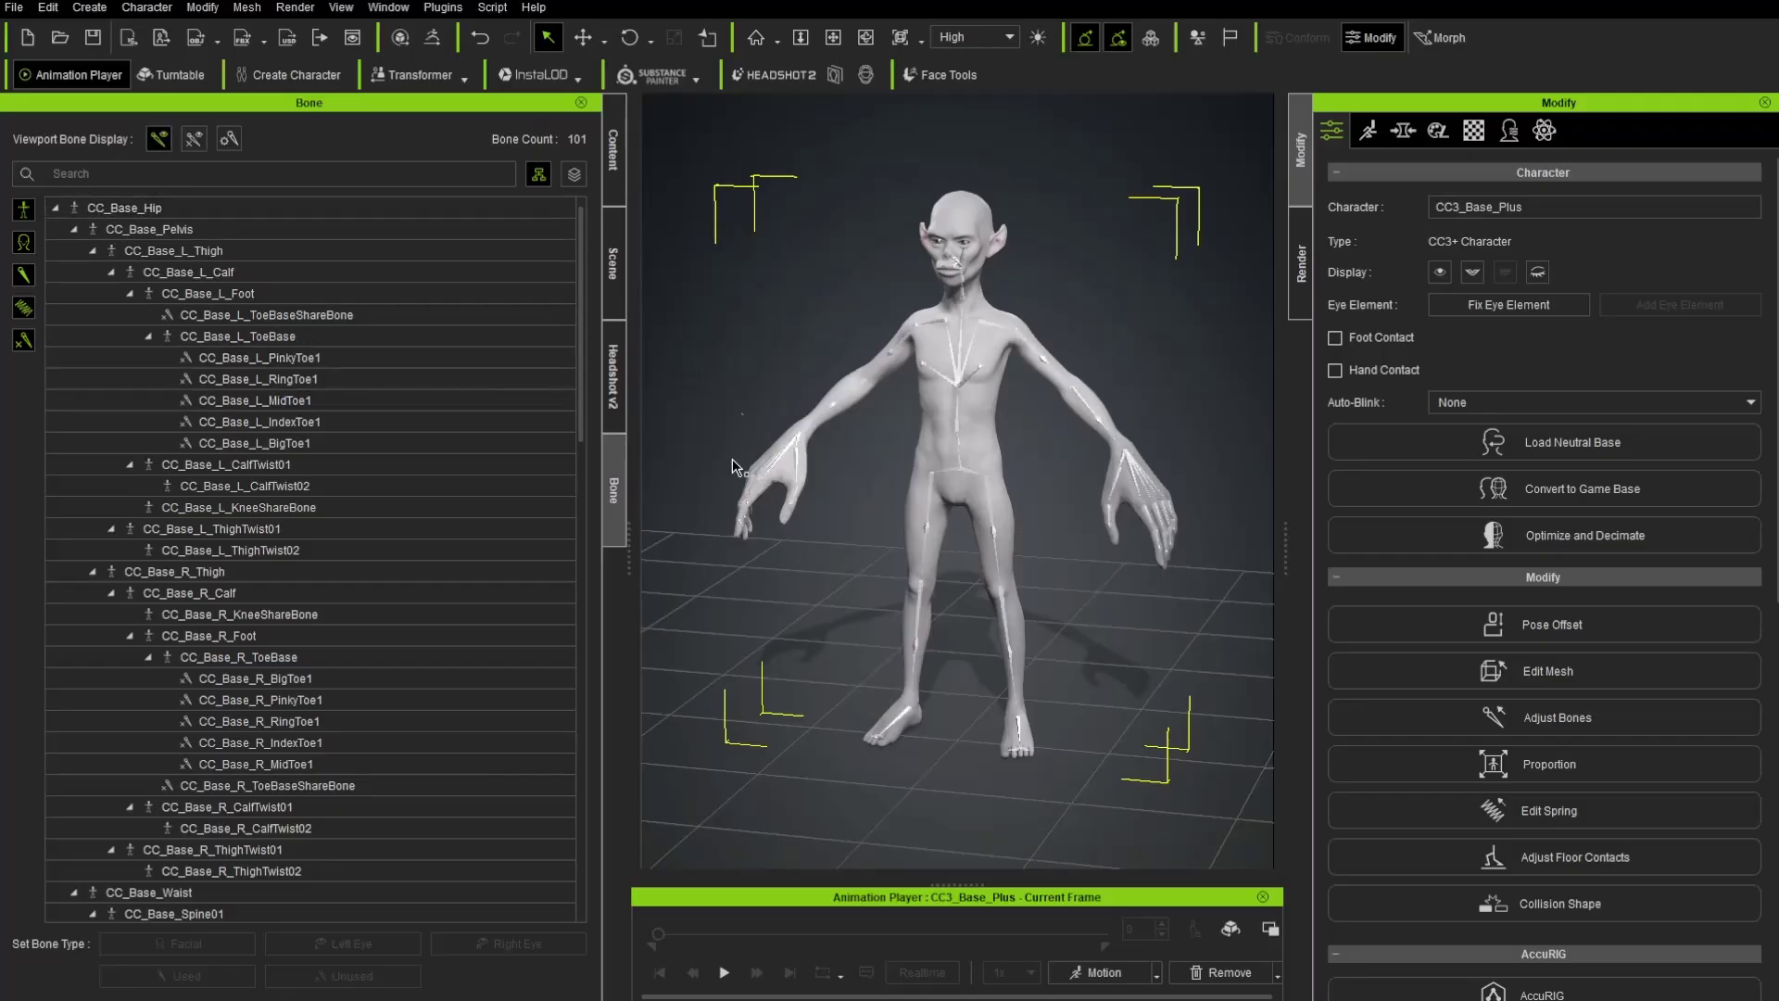
right_drag(1125, 584, 1028, 556)
scroll(1016, 397, up, 2)
right_drag(1016, 397, 1003, 439)
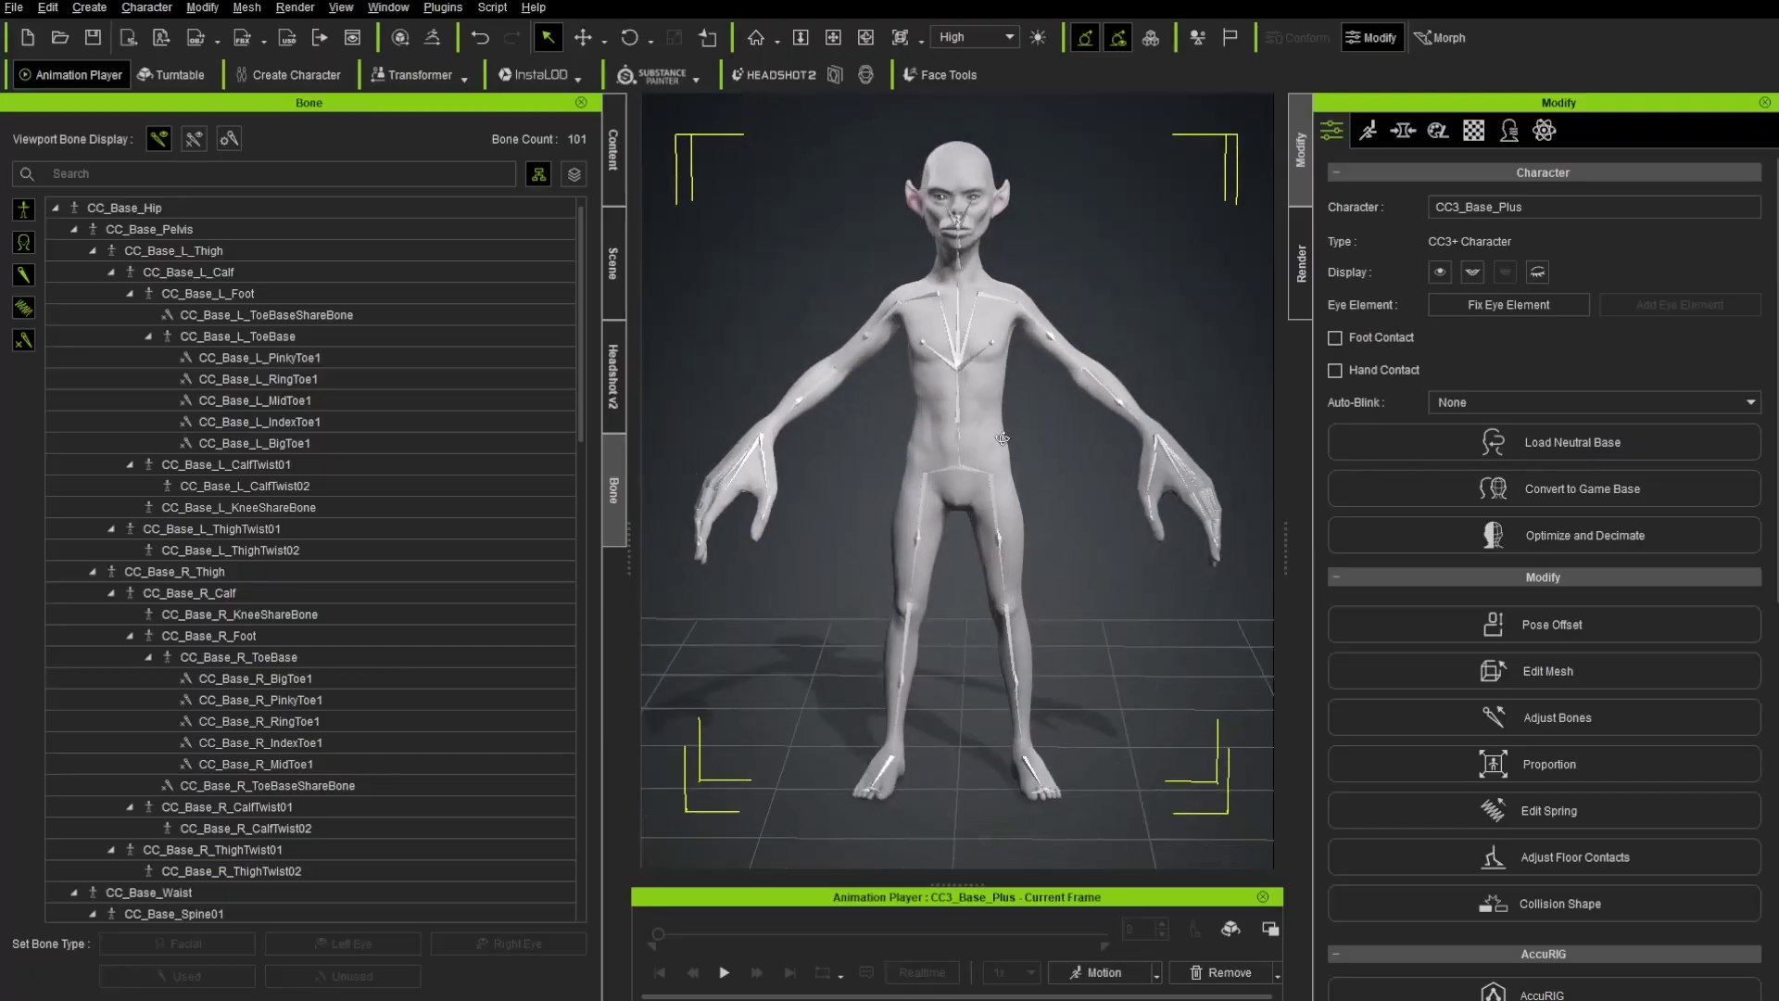